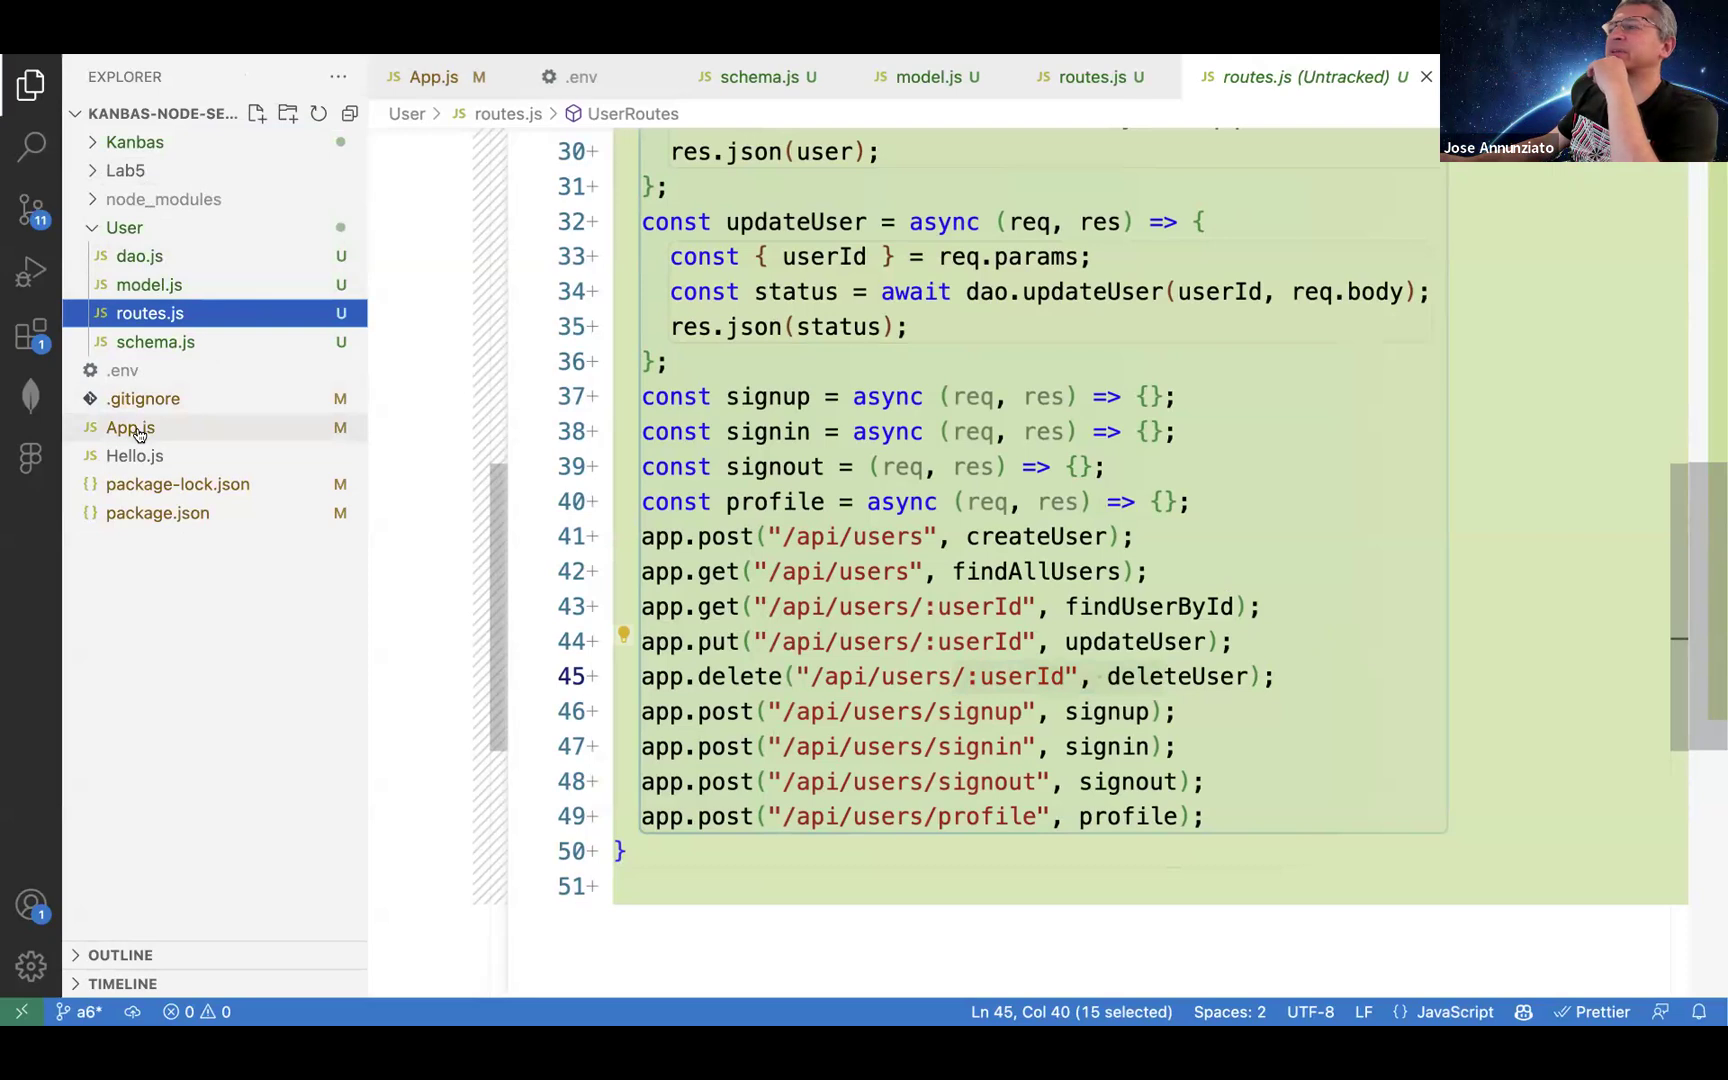
Step: In App.js, highlight the mongoose.connect call, the CONNECTION_STRING constant and its process.env.MONGO_CONNECTION_STRING lookup
{"action": "left_click_drag", "start_coordinate": [523, 368], "coordinate": [991, 367]}
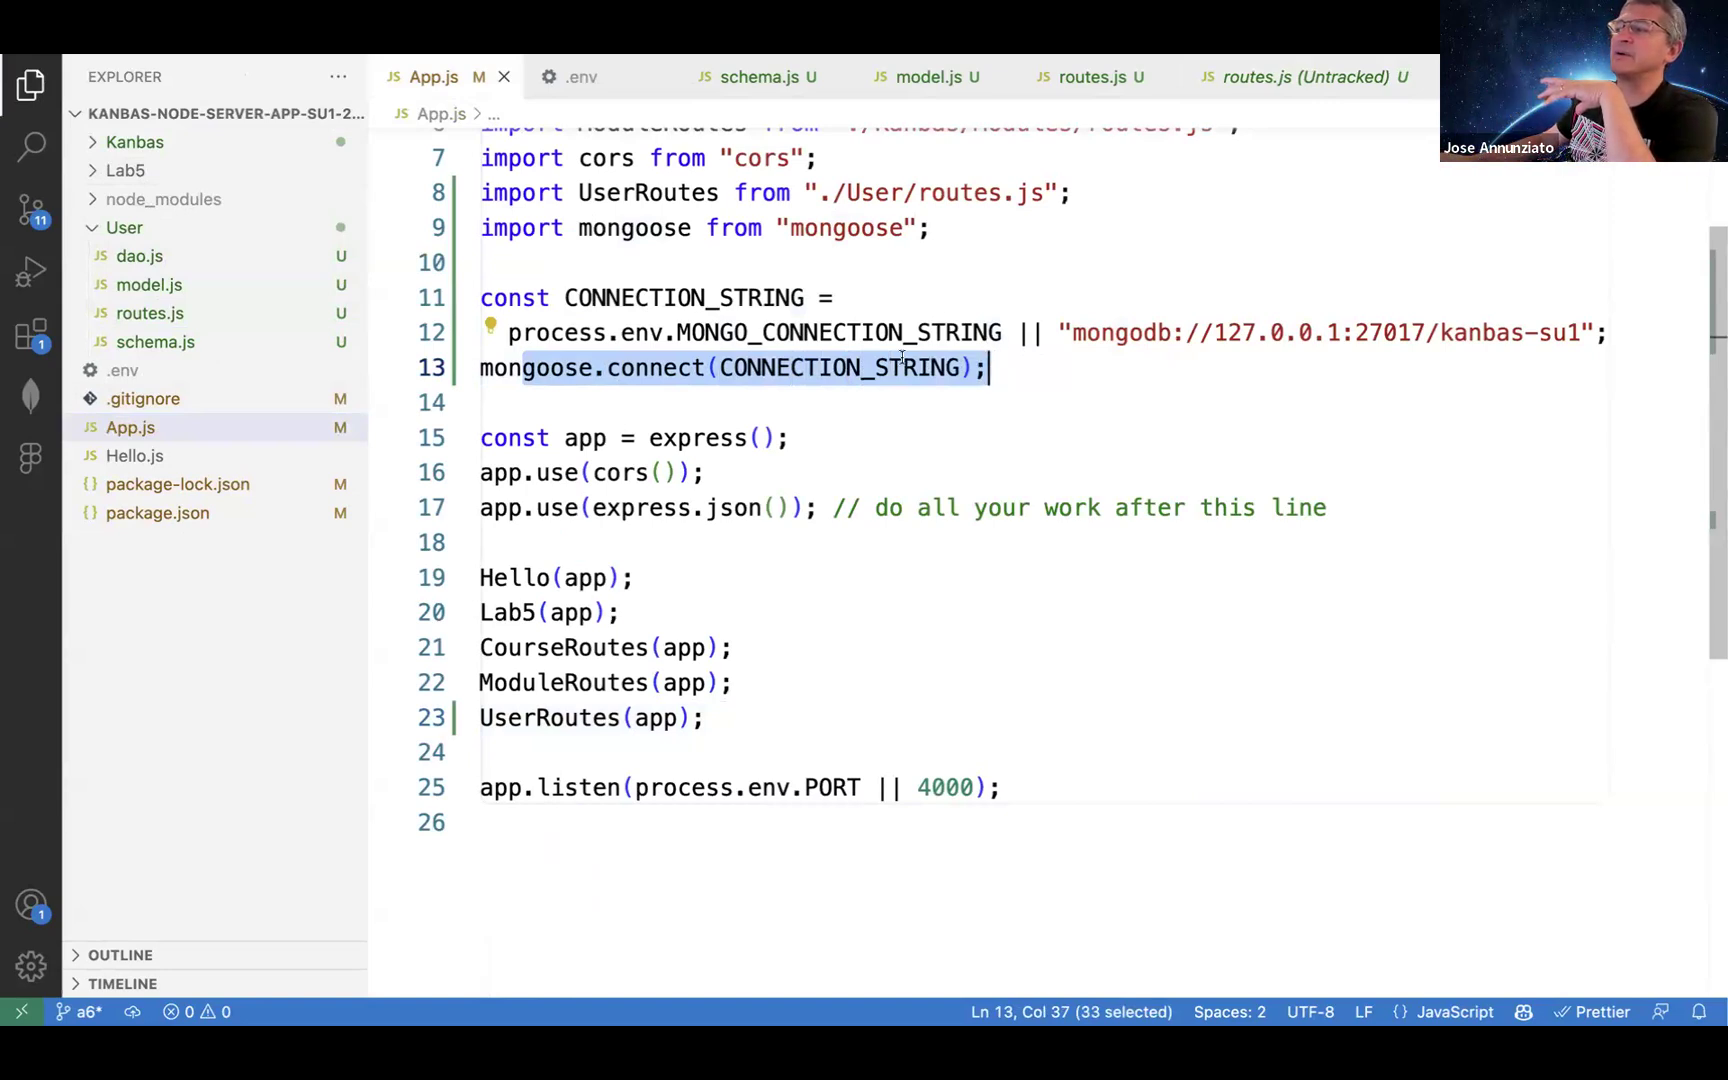
{"action": "left_click", "coordinate": [857, 368]}
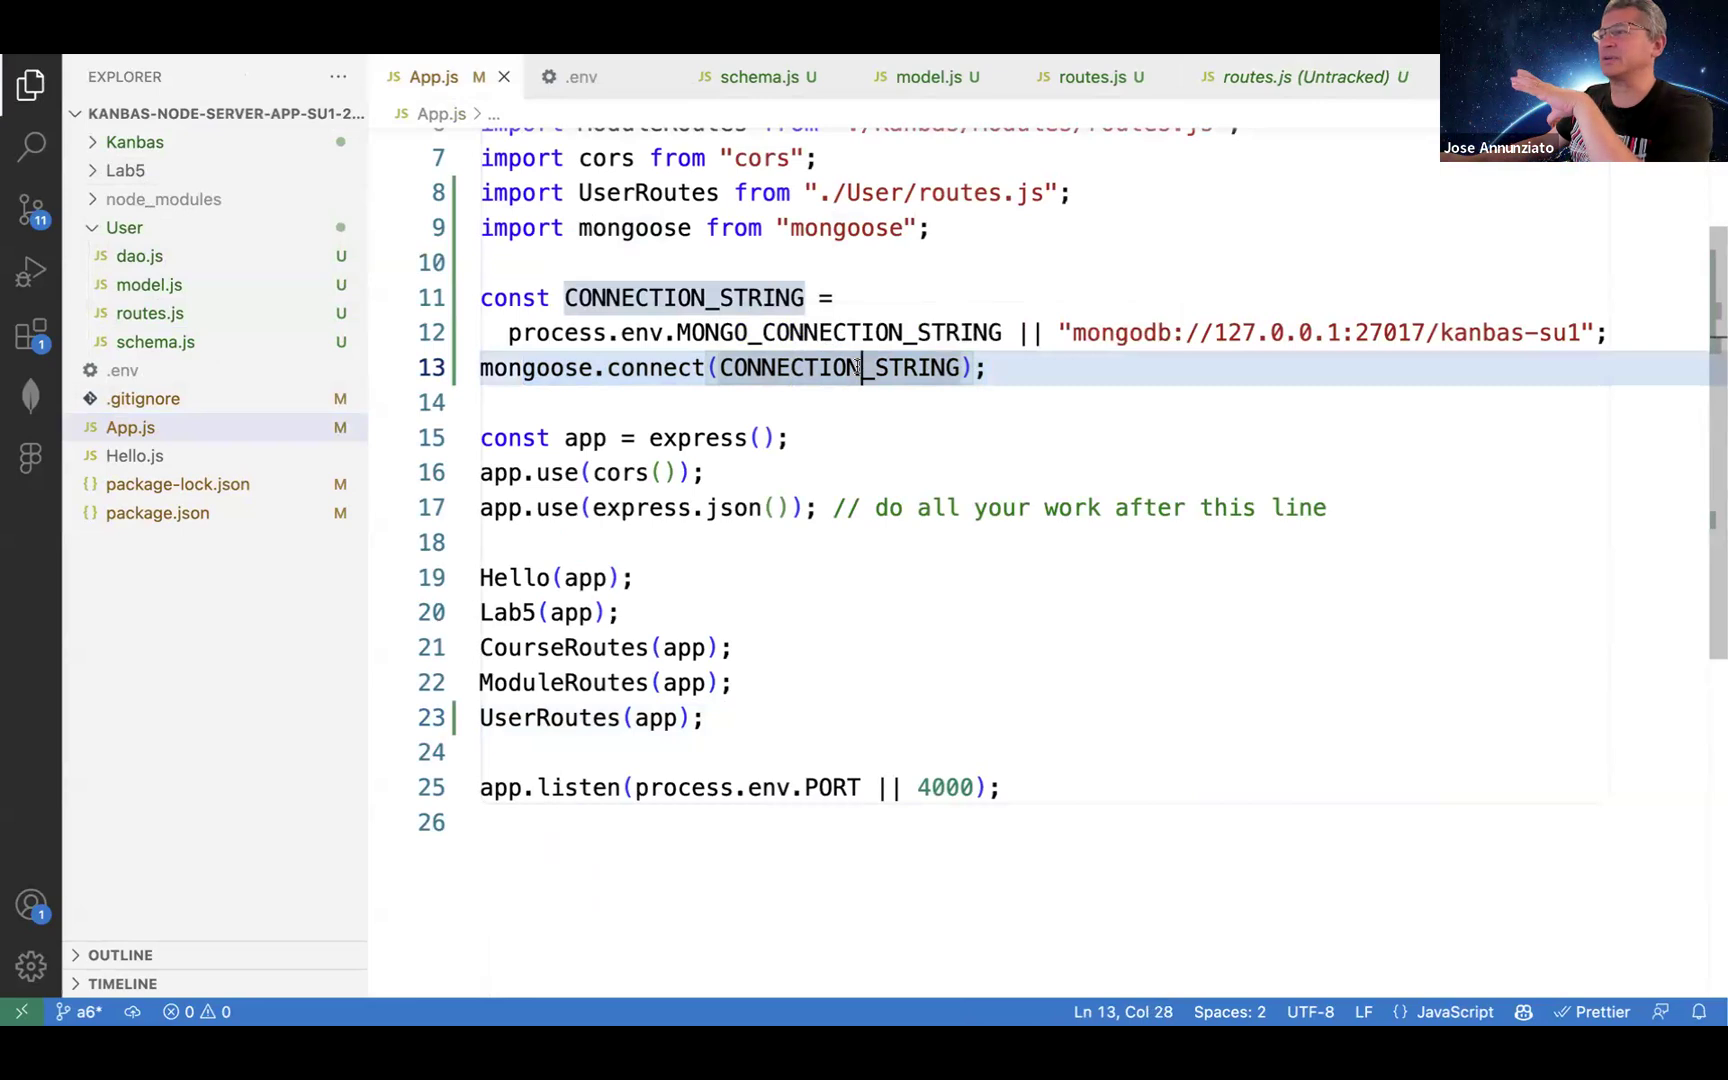
{"action": "double_click", "coordinate": [857, 368]}
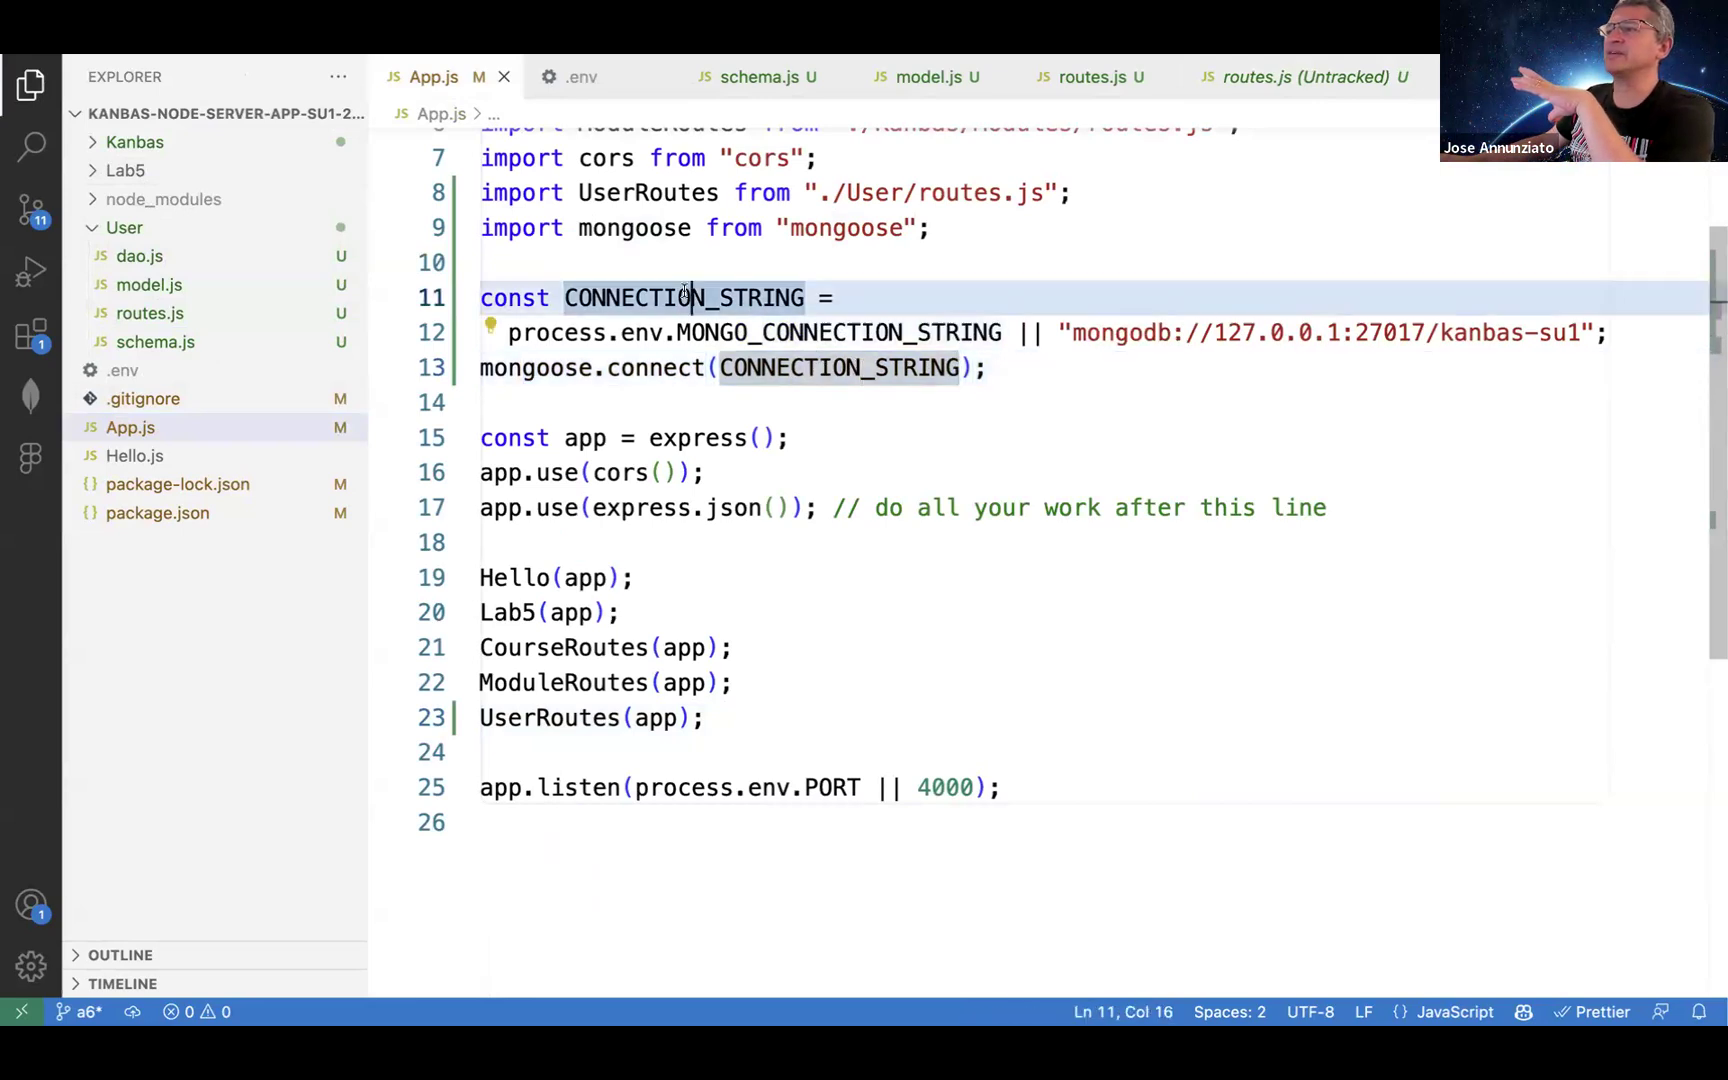
{"action": "double_click", "coordinate": [714, 297]}
{"action": "double_click", "coordinate": [850, 332]}
{"action": "left_click", "coordinate": [562, 332]}
{"action": "left_click_drag", "start_coordinate": [835, 332], "coordinate": [905, 332]}
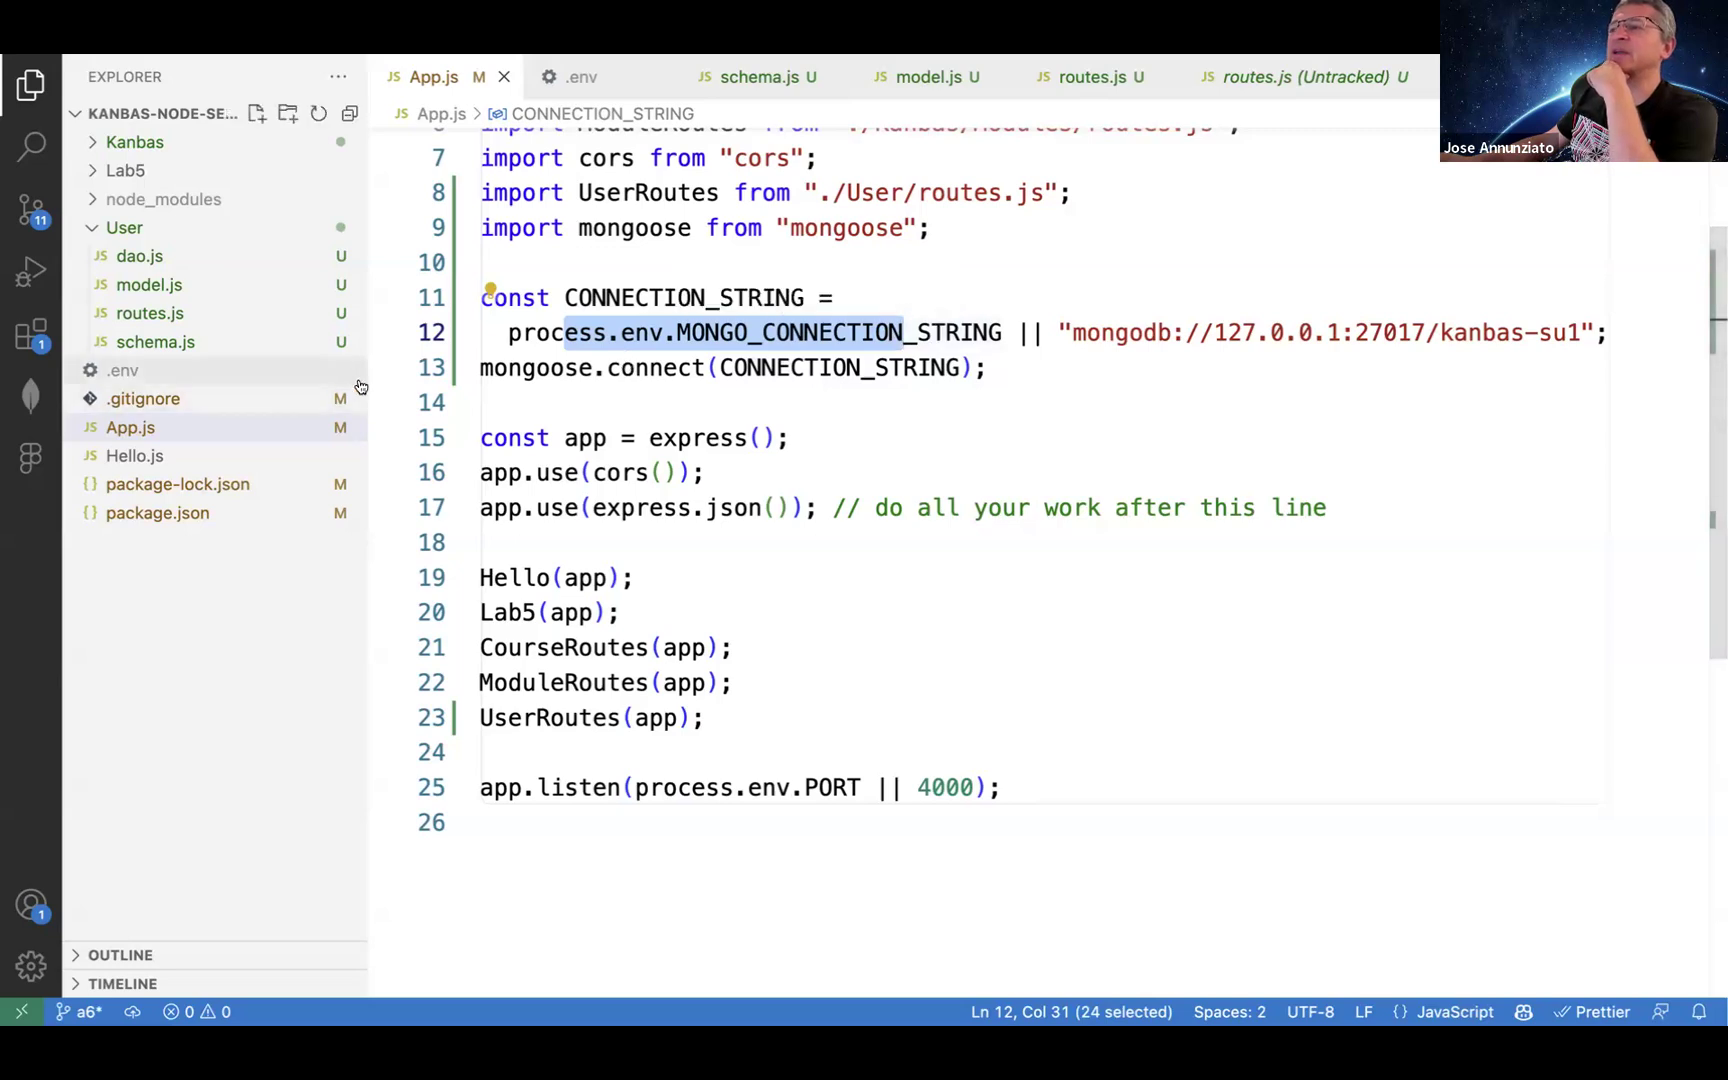
Step: Open .env and highlight its MONGO_CONNECTION_STRING key and the mongodb://127.0.0.1:27017/kanbas-su1 value
{"action": "left_click", "coordinate": [173, 373]}
{"action": "left_click_drag", "start_coordinate": [806, 145], "coordinate": [1397, 135]}
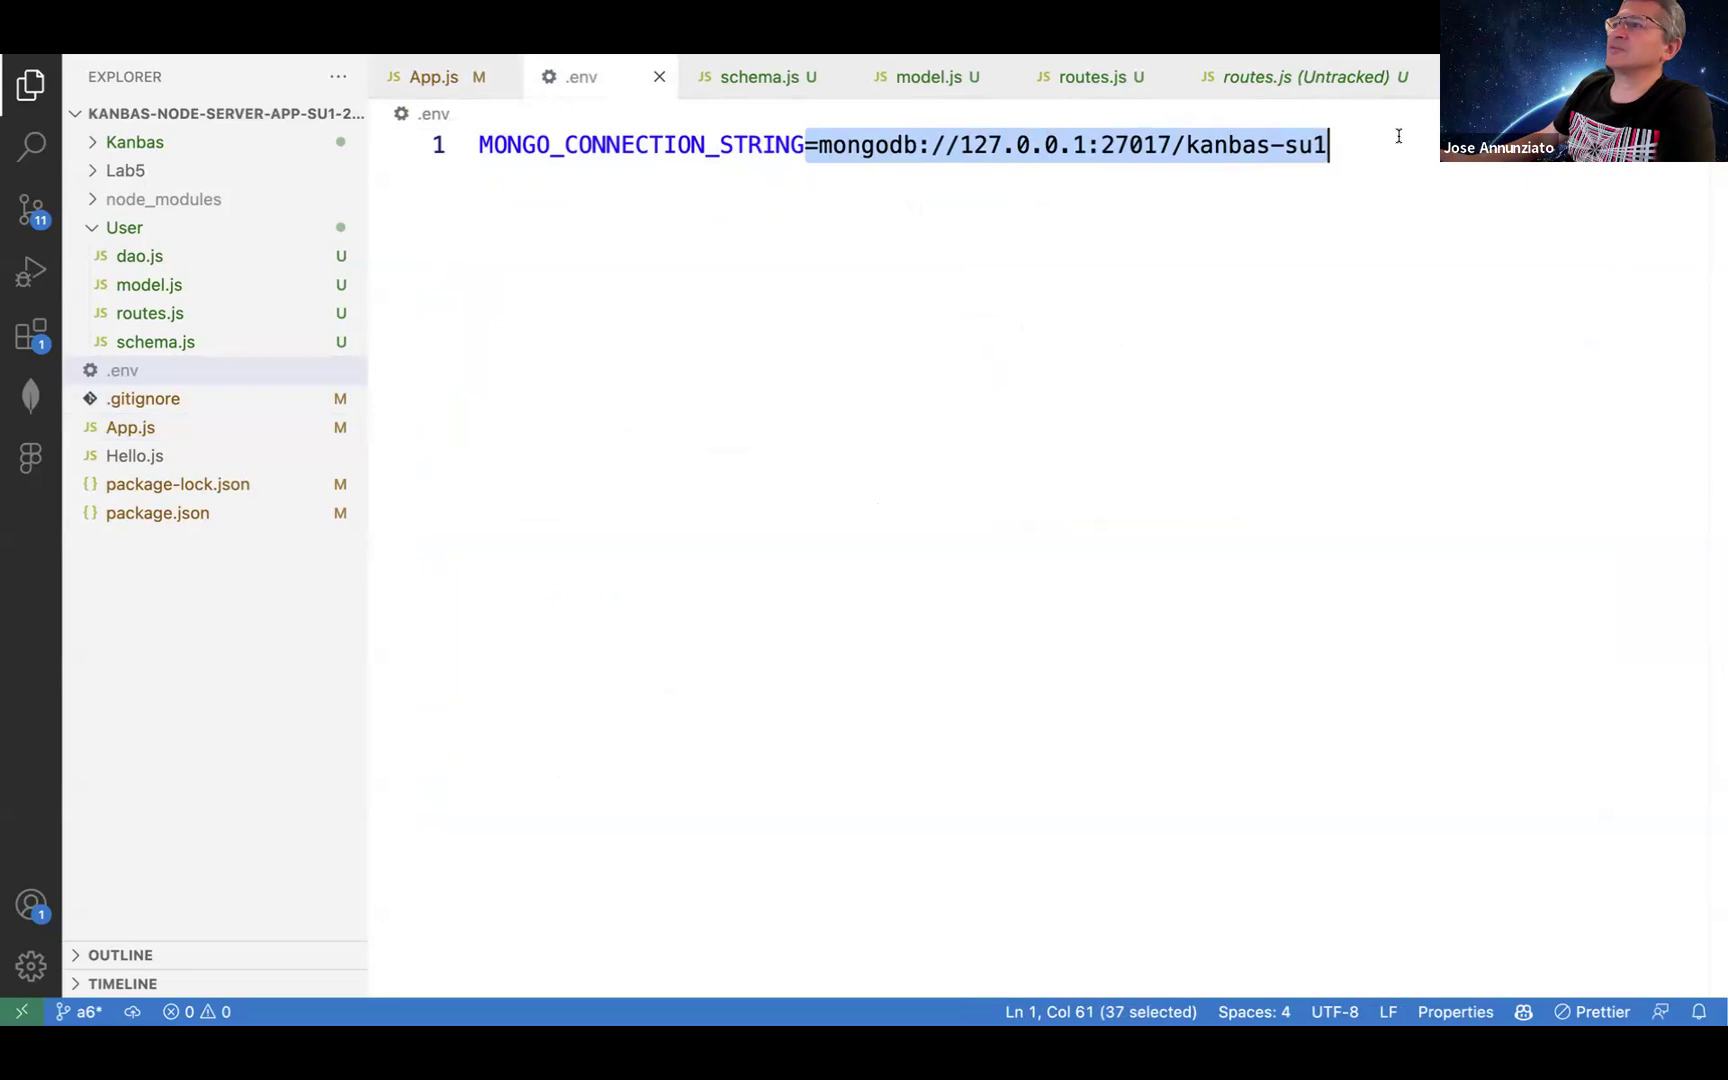
{"action": "left_click_drag", "start_coordinate": [680, 148], "coordinate": [770, 148]}
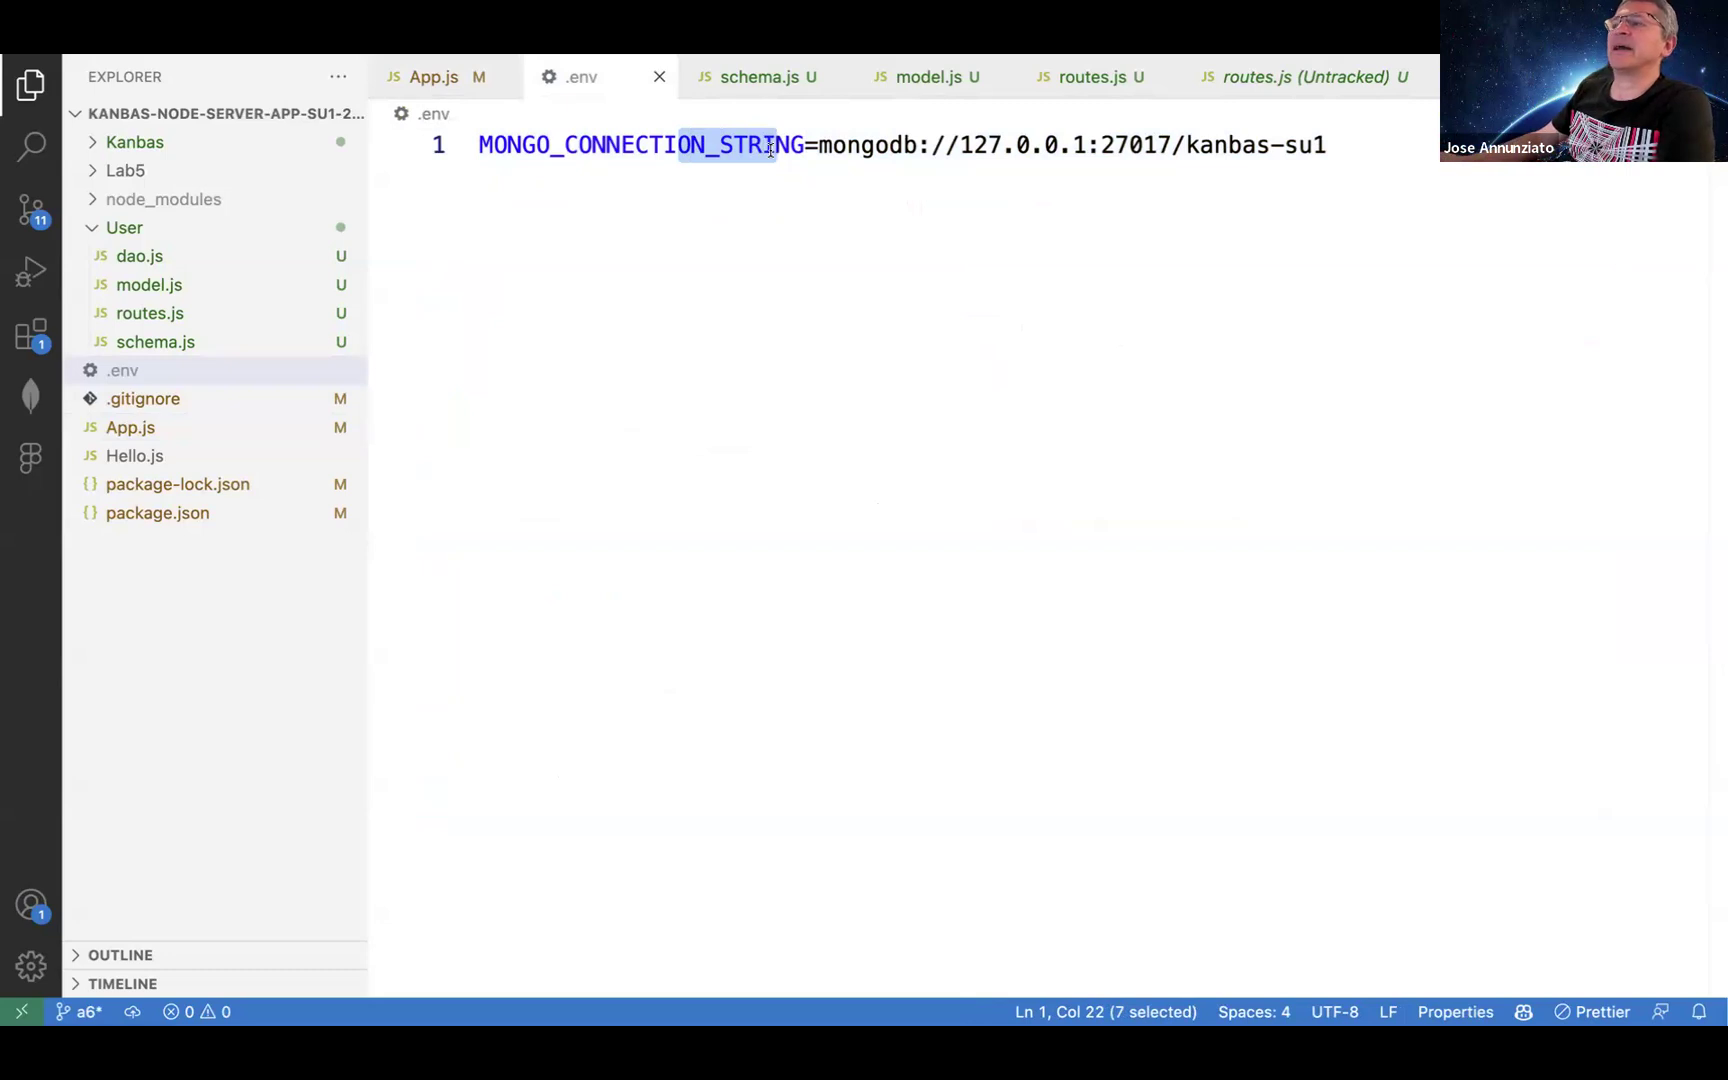
{"action": "left_click", "coordinate": [732, 148]}
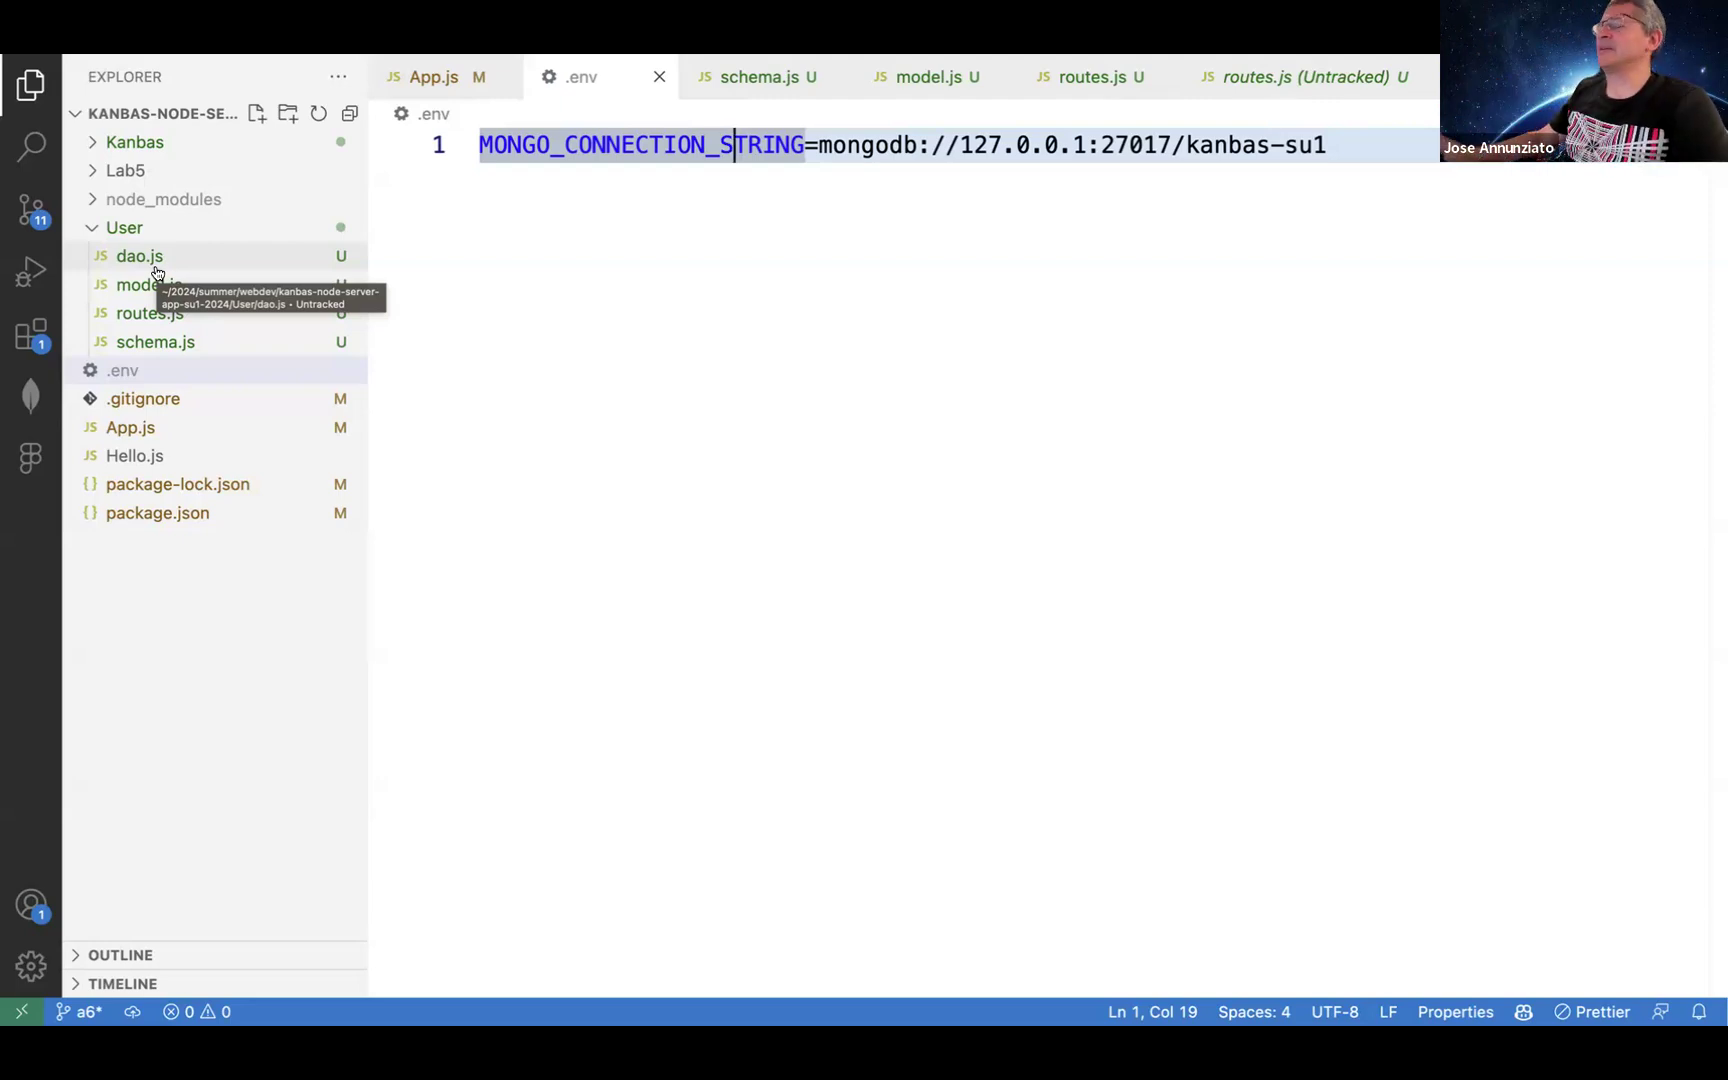
Step: Switch desktops to Chrome and move to the WD A6 MONGO - SU24 instructions tab
{"action": "key", "text": "ctrl+Left"}
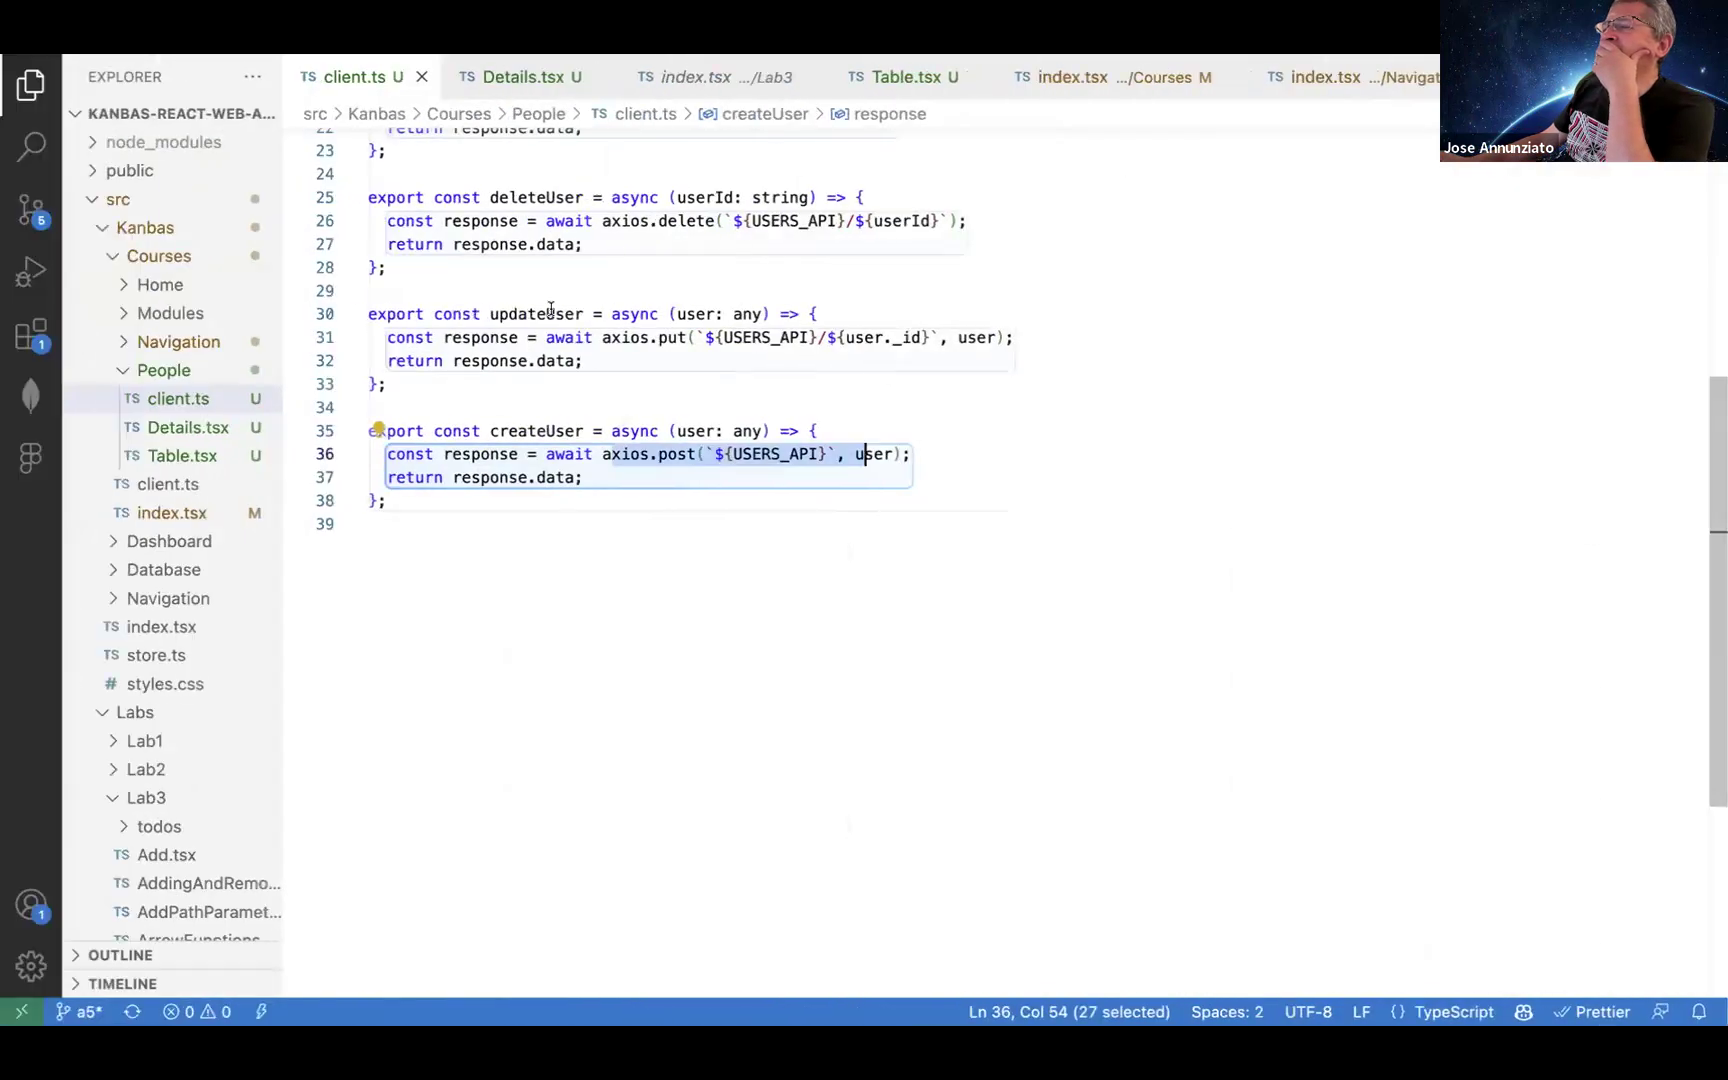
{"action": "key", "text": "ctrl+Left"}
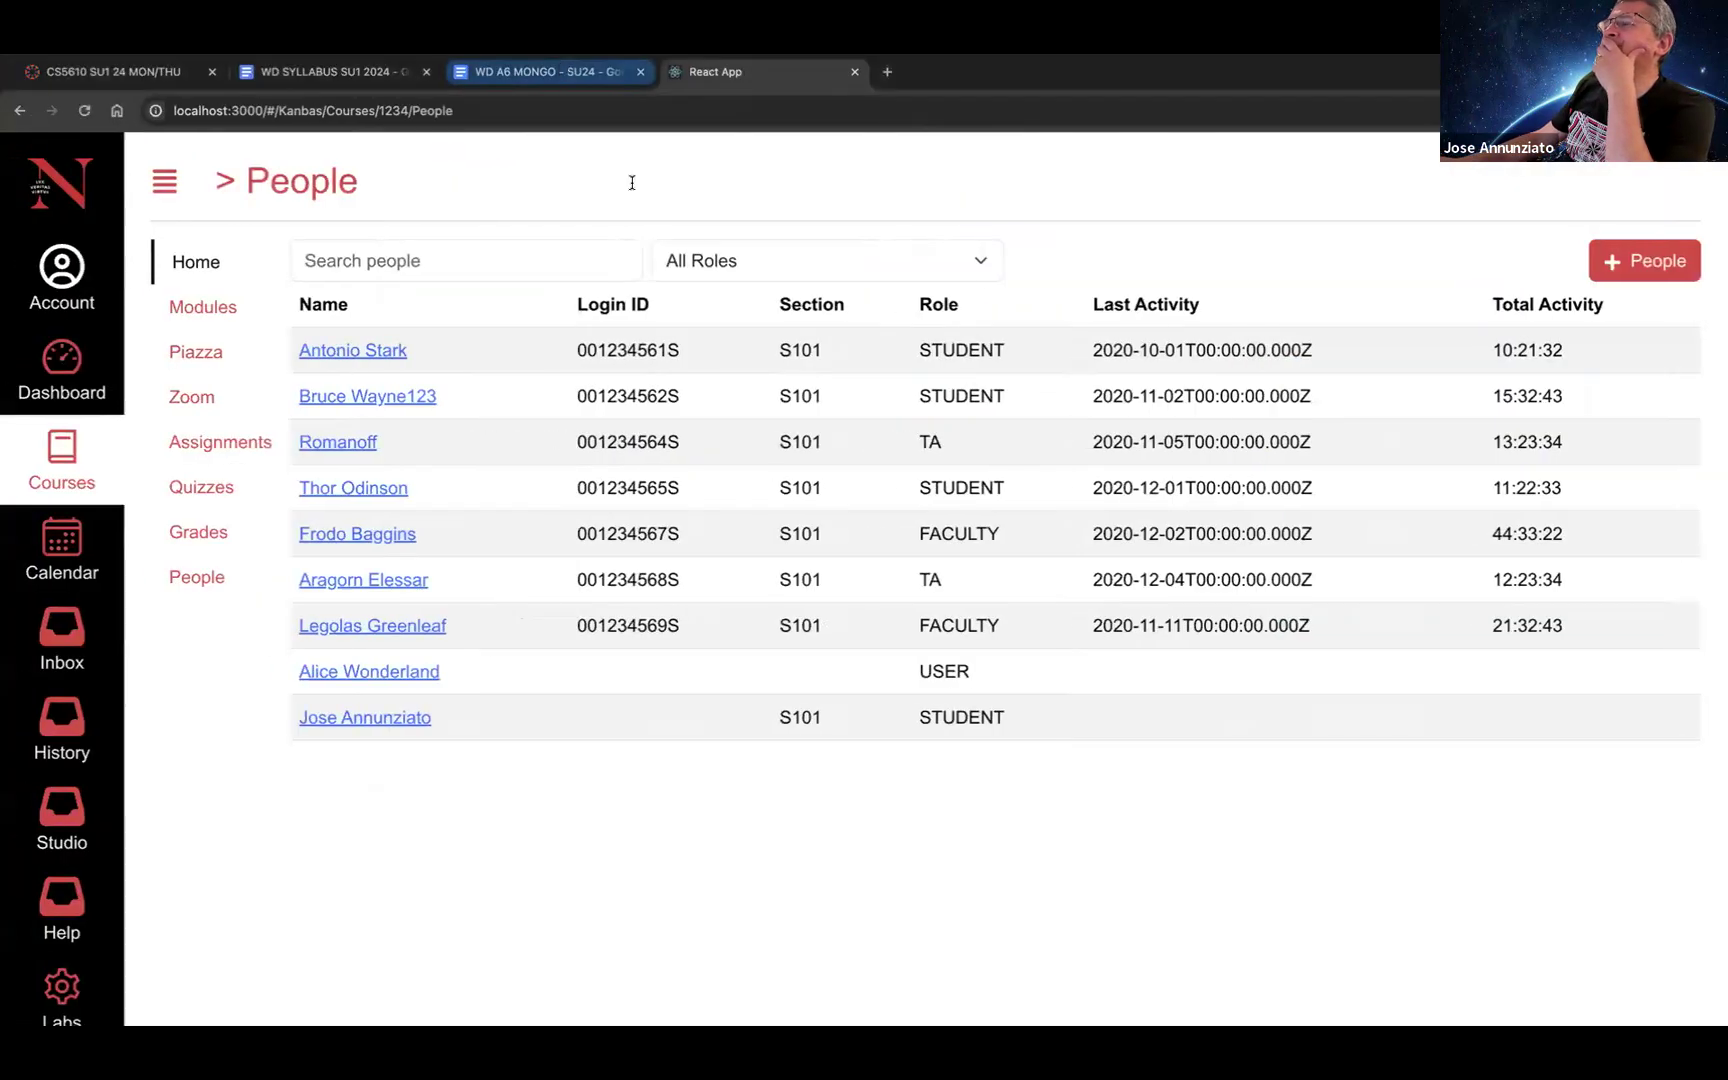
{"action": "key", "text": "ctrl+shift+Tab"}
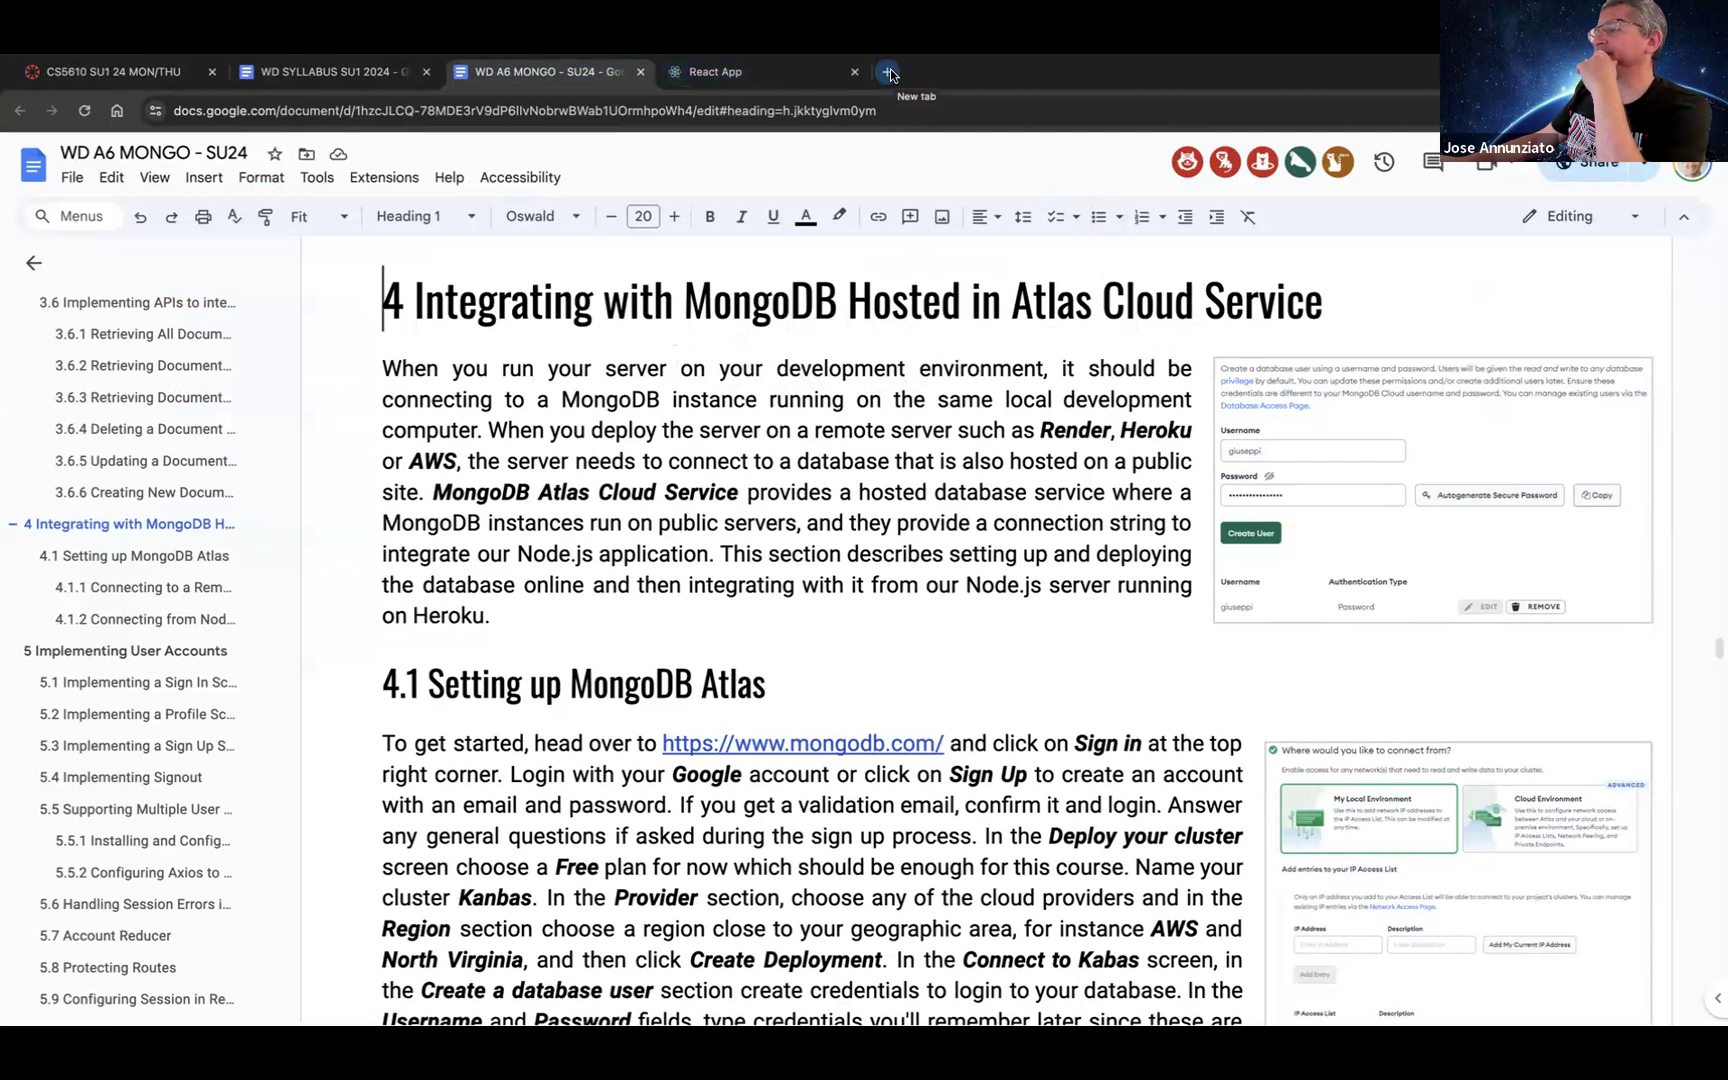
Step: Open mongodb.com from the instructions in a new tab placed after the React App tab
{"action": "scroll", "coordinate": [892, 548], "scroll_direction": "down", "scroll_amount": 1}
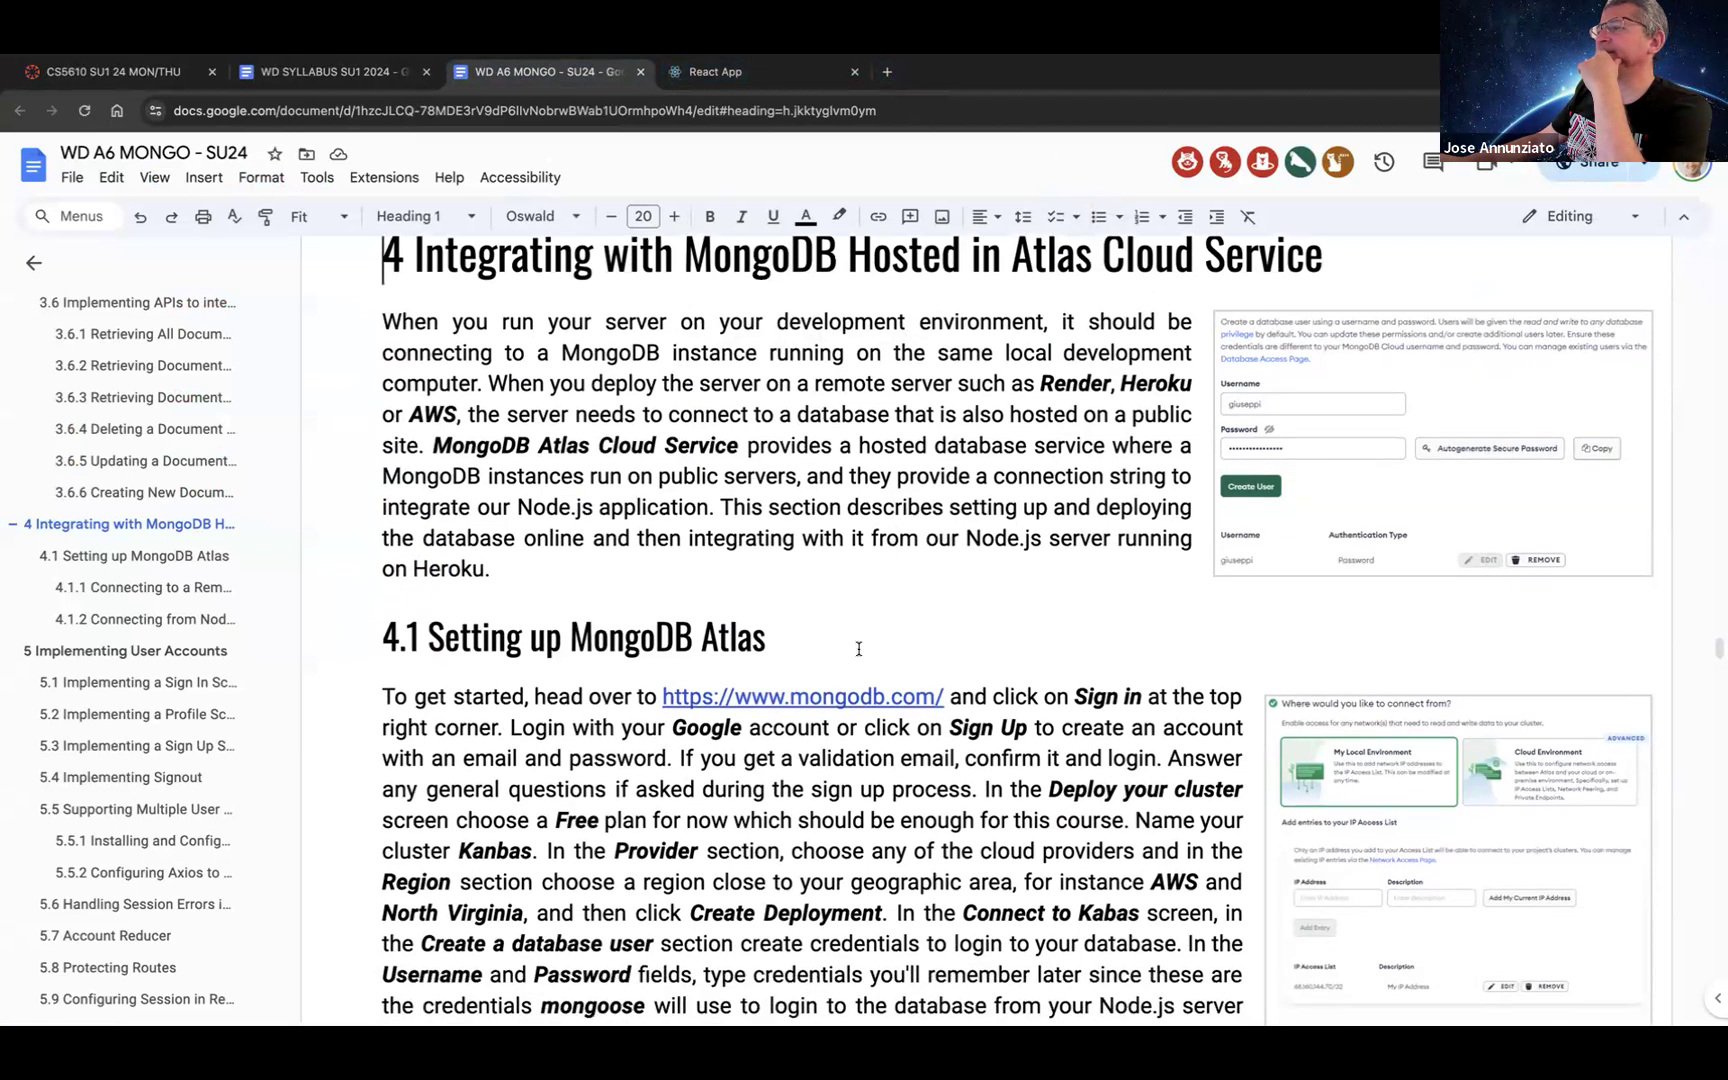
{"action": "left_click", "coordinate": [838, 697]}
{"action": "left_click", "coordinate": [832, 731]}
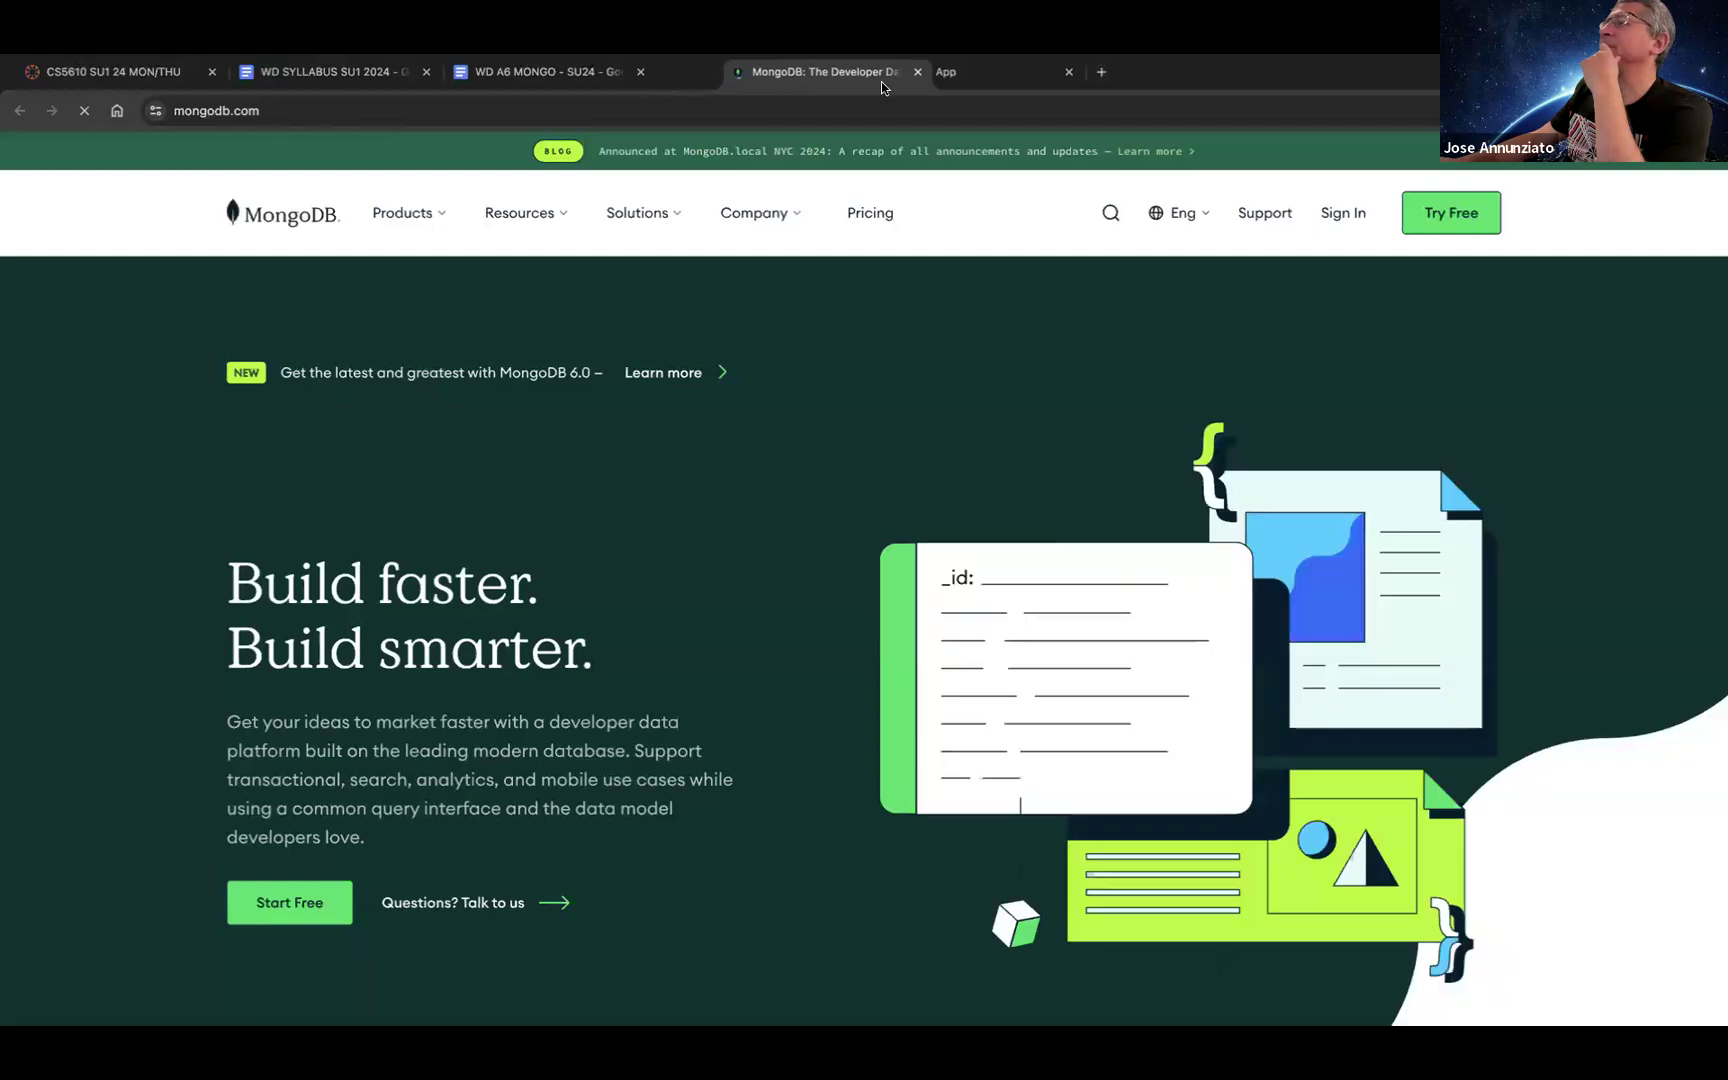
{"action": "left_click_drag", "start_coordinate": [882, 81], "coordinate": [975, 81]}
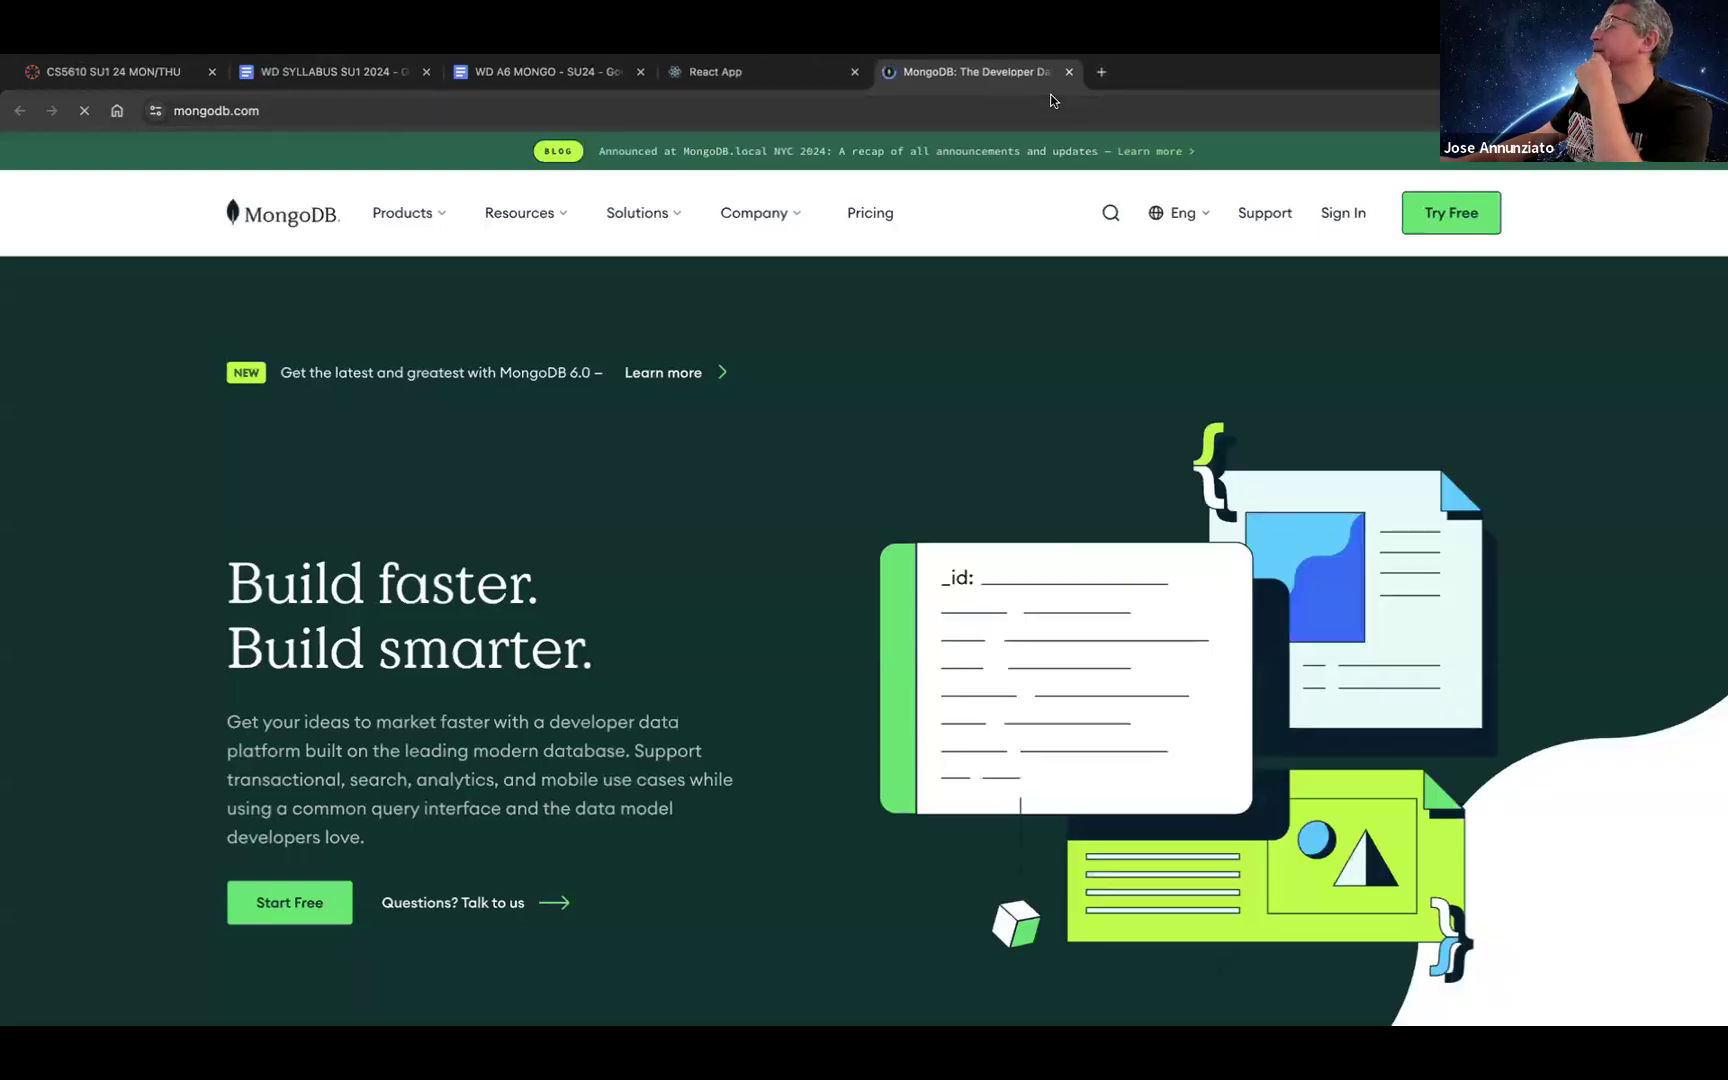
Step: Go to the MongoDB login page and sign in with a Google account
{"action": "left_click", "coordinate": [1340, 214]}
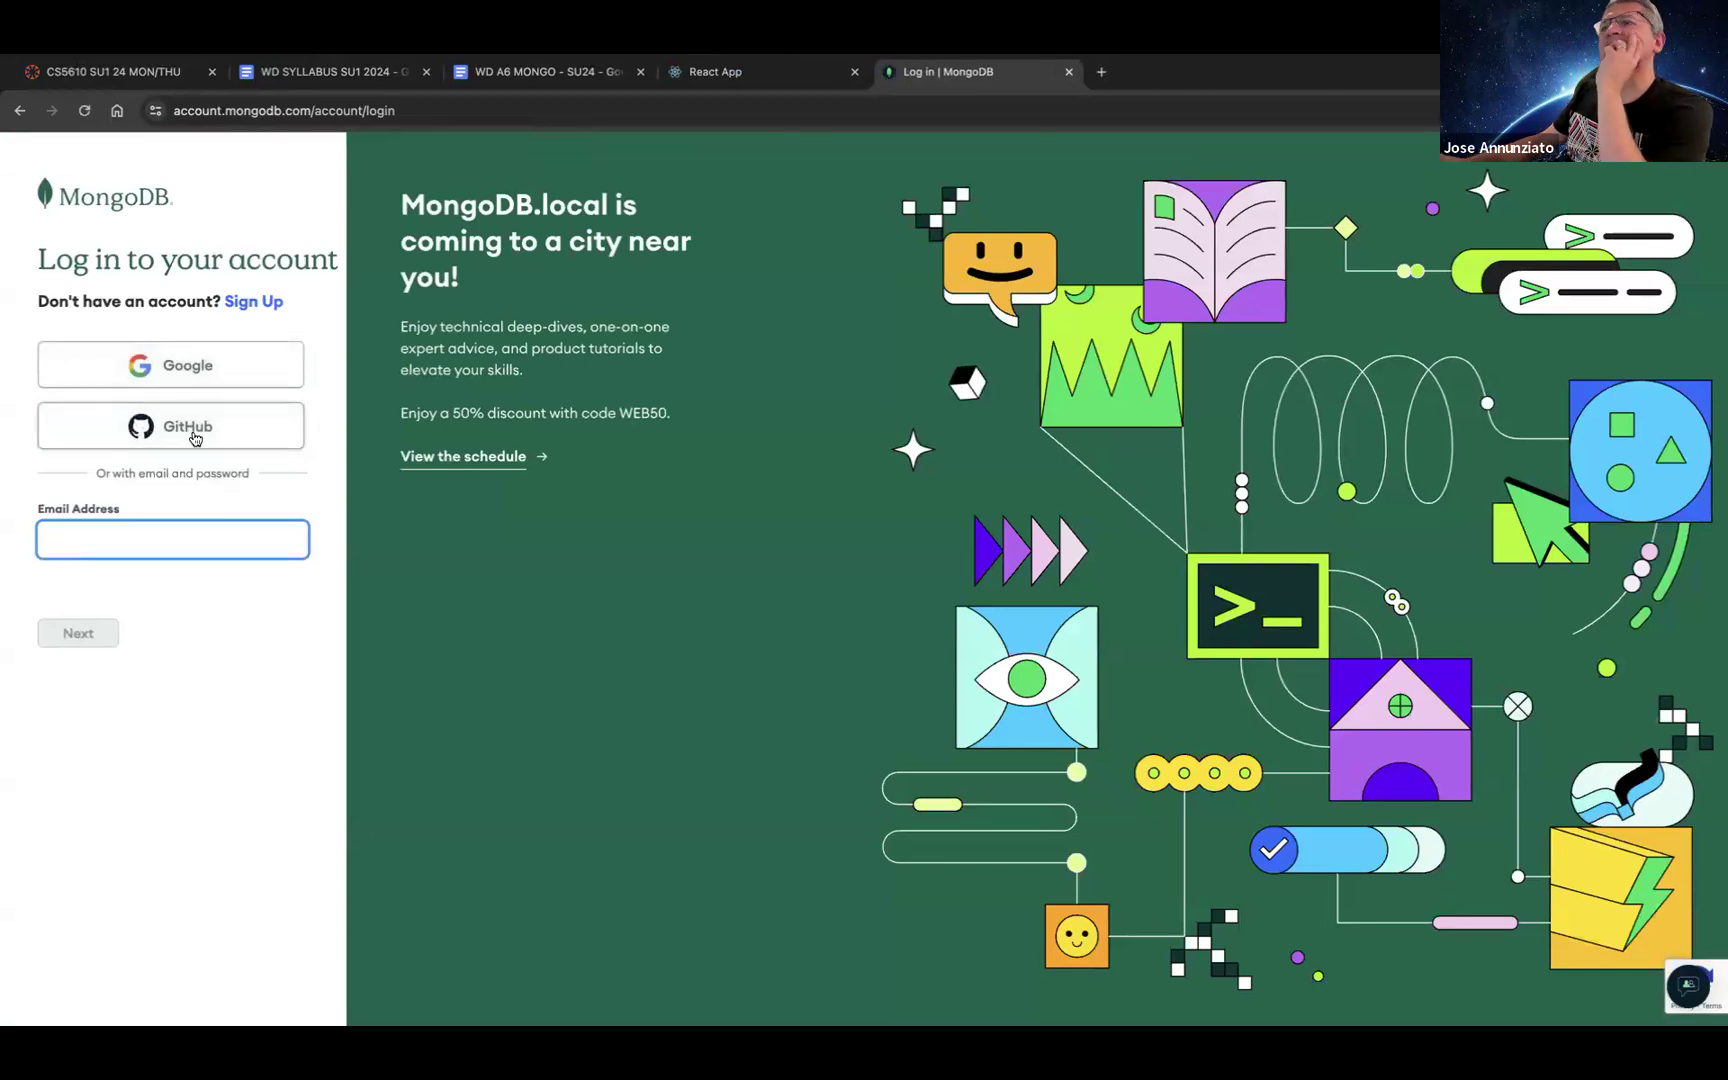
{"action": "left_click", "coordinate": [180, 370]}
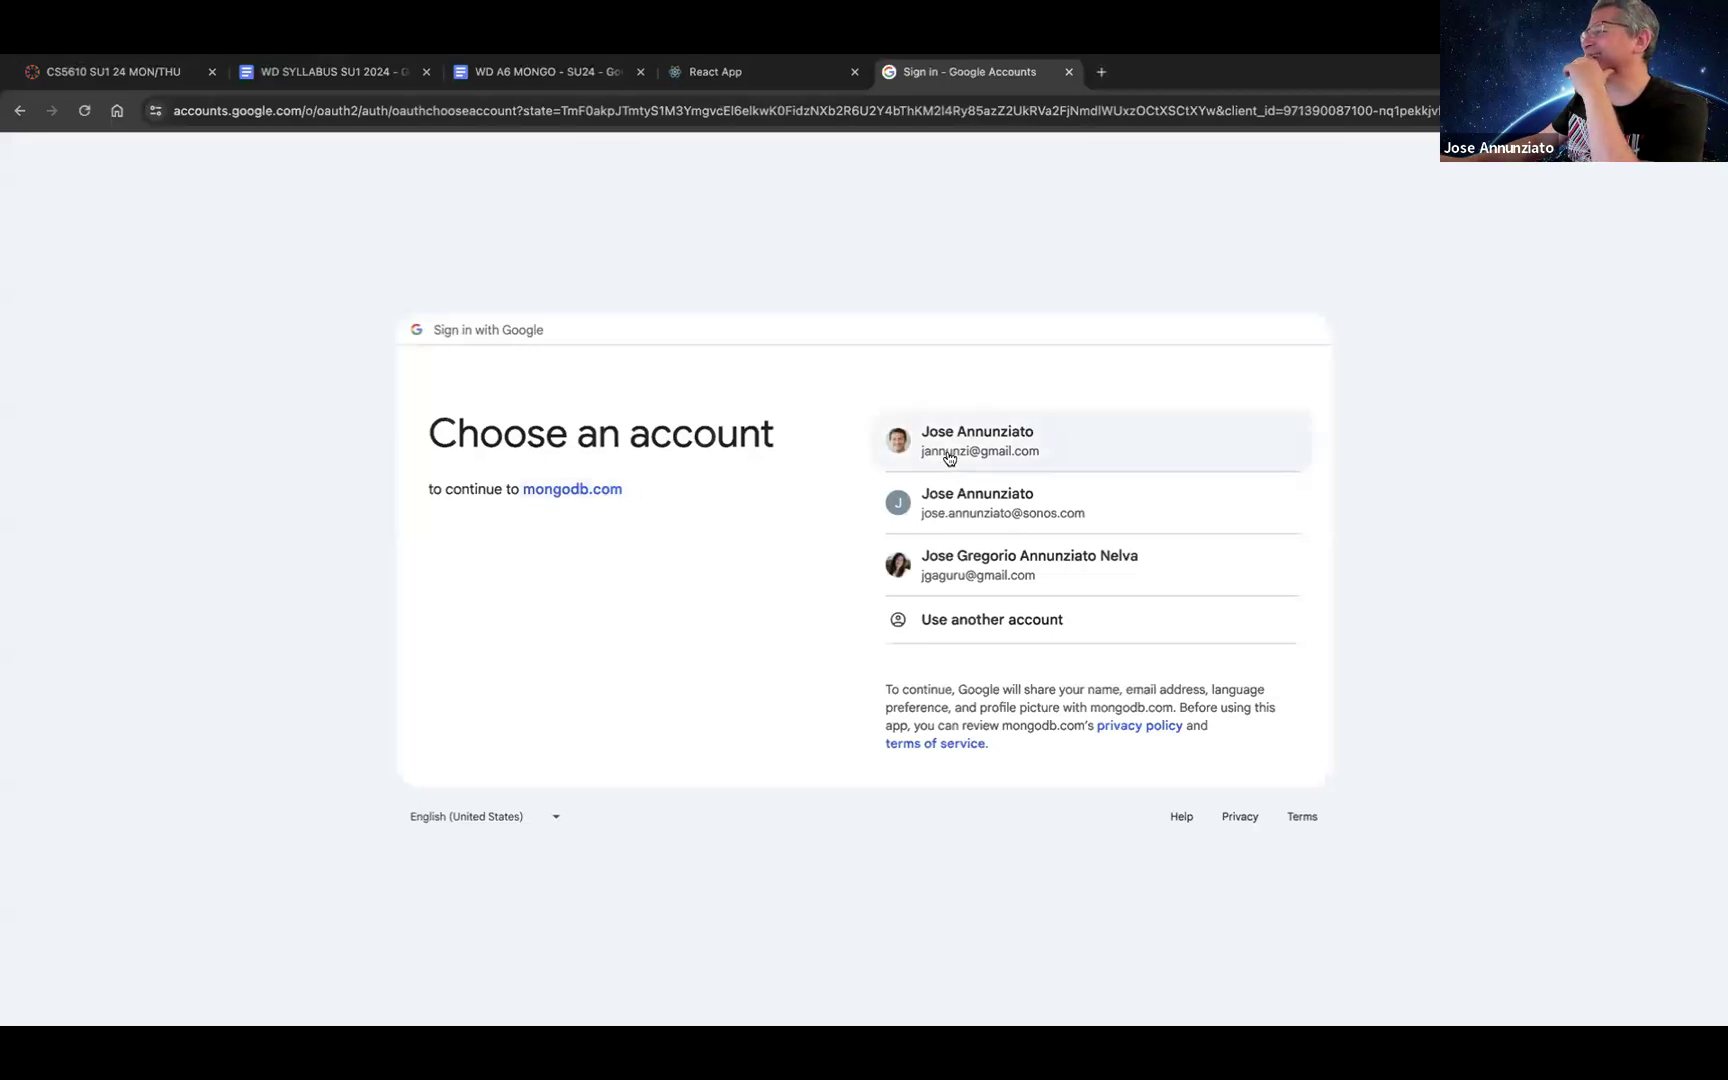
{"action": "left_click", "coordinate": [948, 455]}
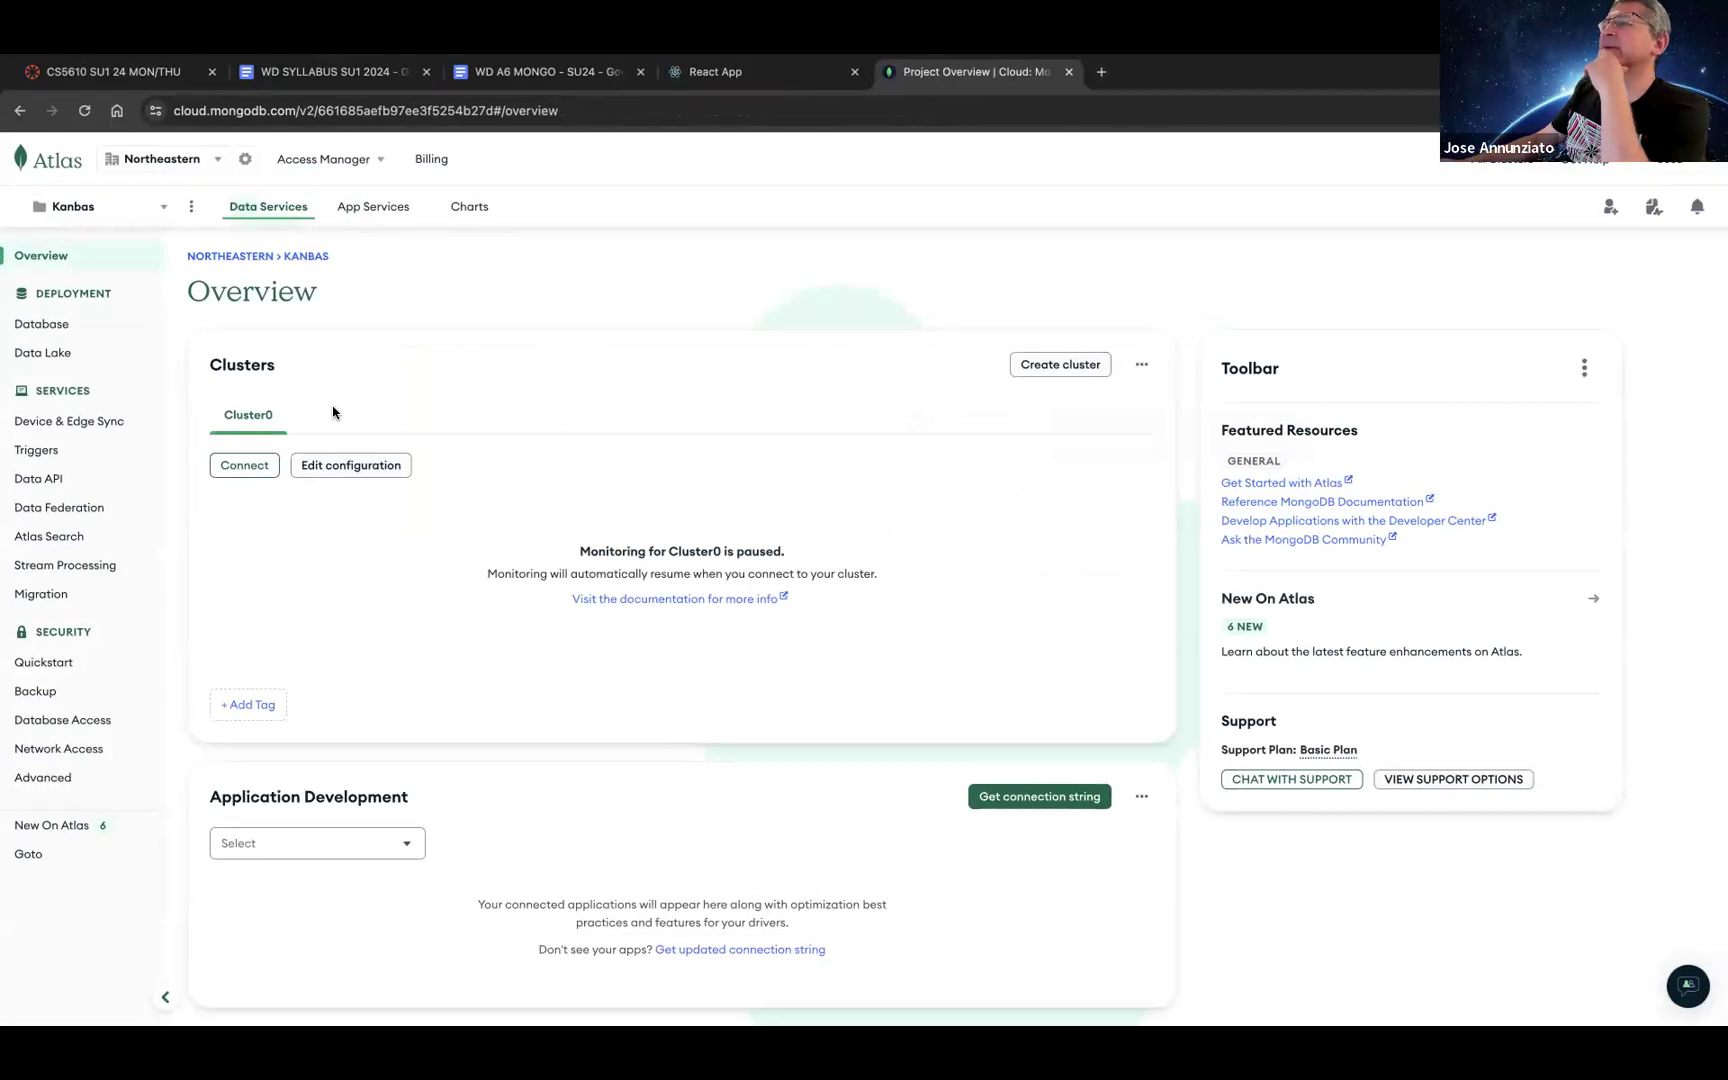
{"action": "left_click", "coordinate": [535, 74]}
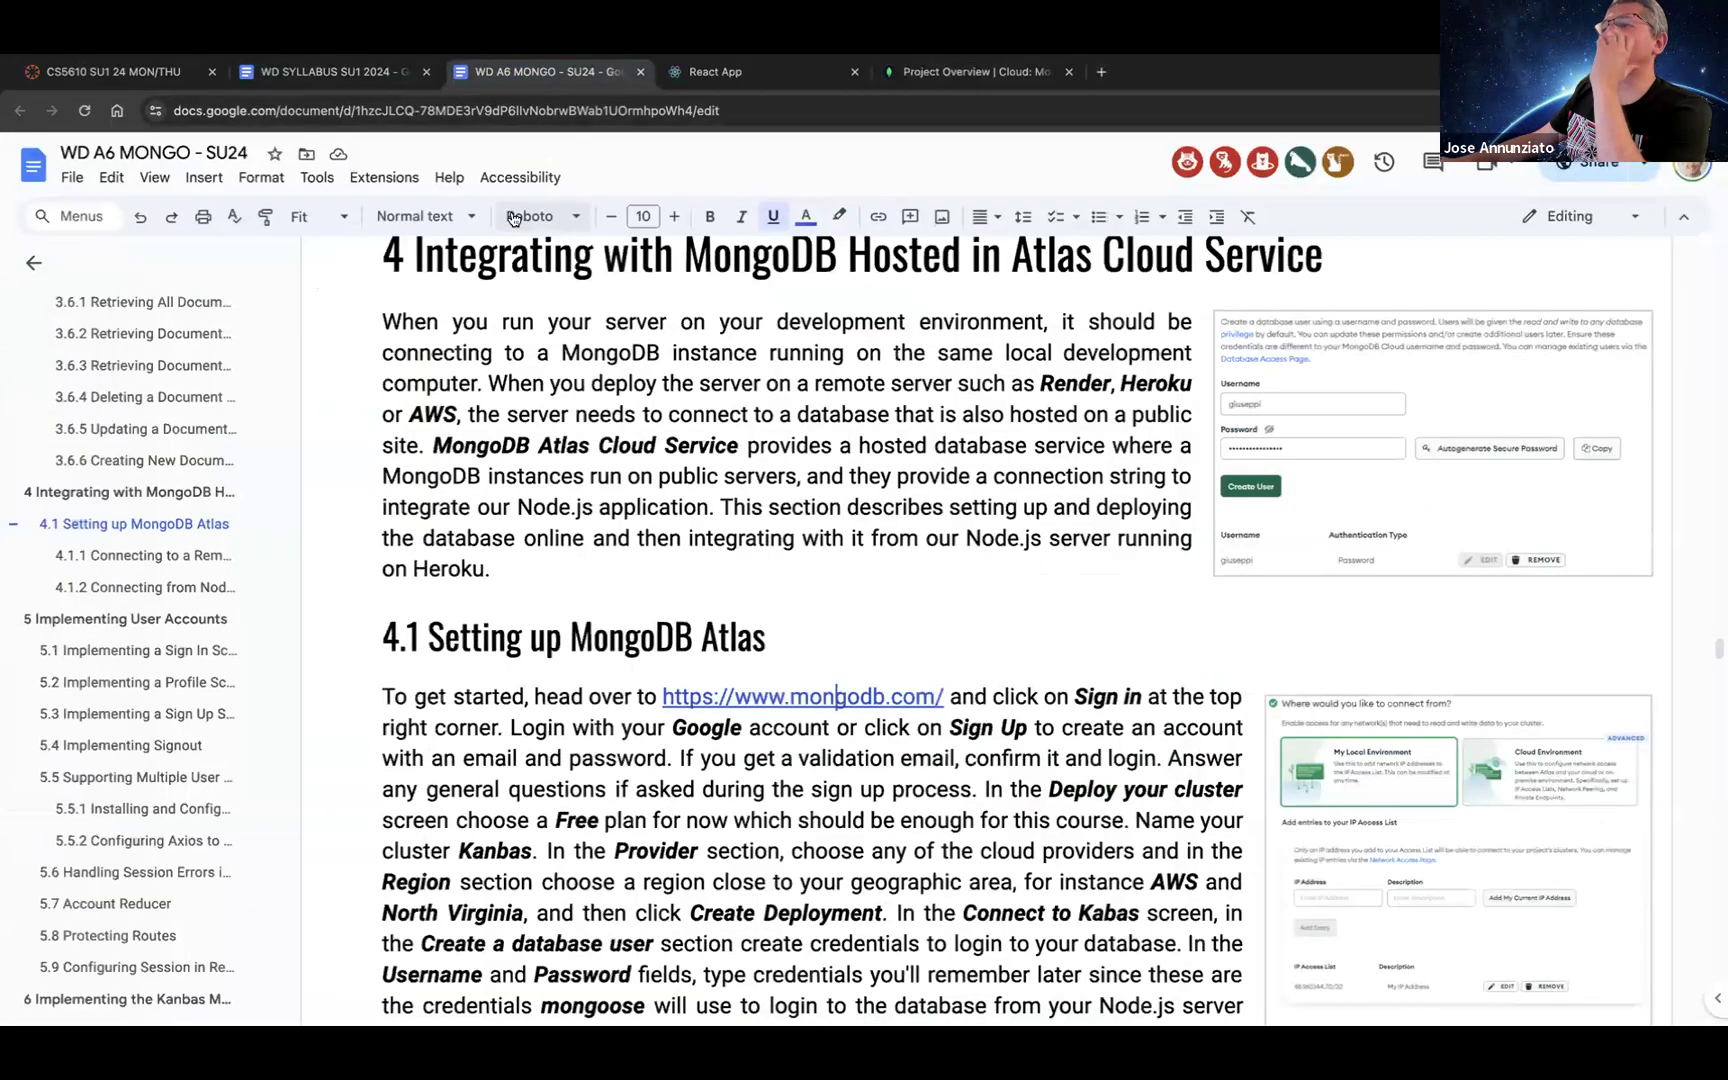
{"action": "scroll", "coordinate": [527, 366], "scroll_direction": "down", "scroll_amount": 4}
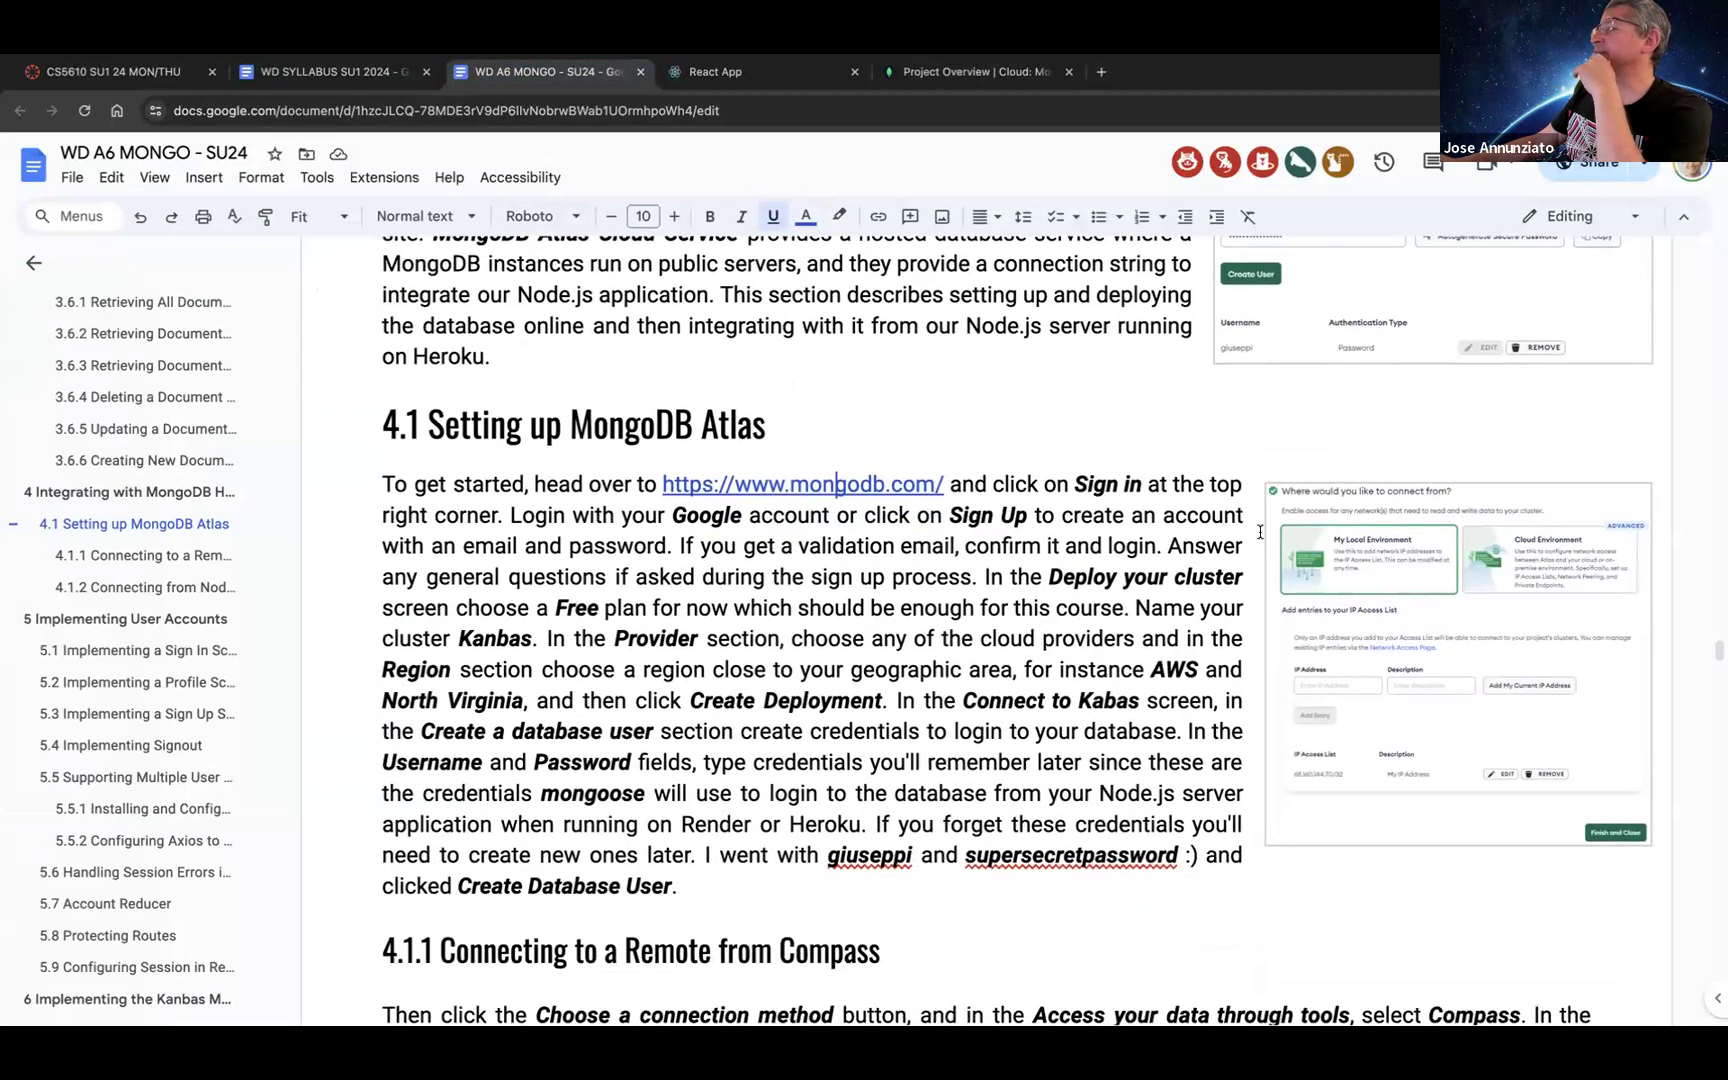
{"action": "scroll", "coordinate": [1259, 532], "scroll_direction": "up", "scroll_amount": 2}
{"action": "scroll", "coordinate": [1260, 393], "scroll_direction": "up", "scroll_amount": 2}
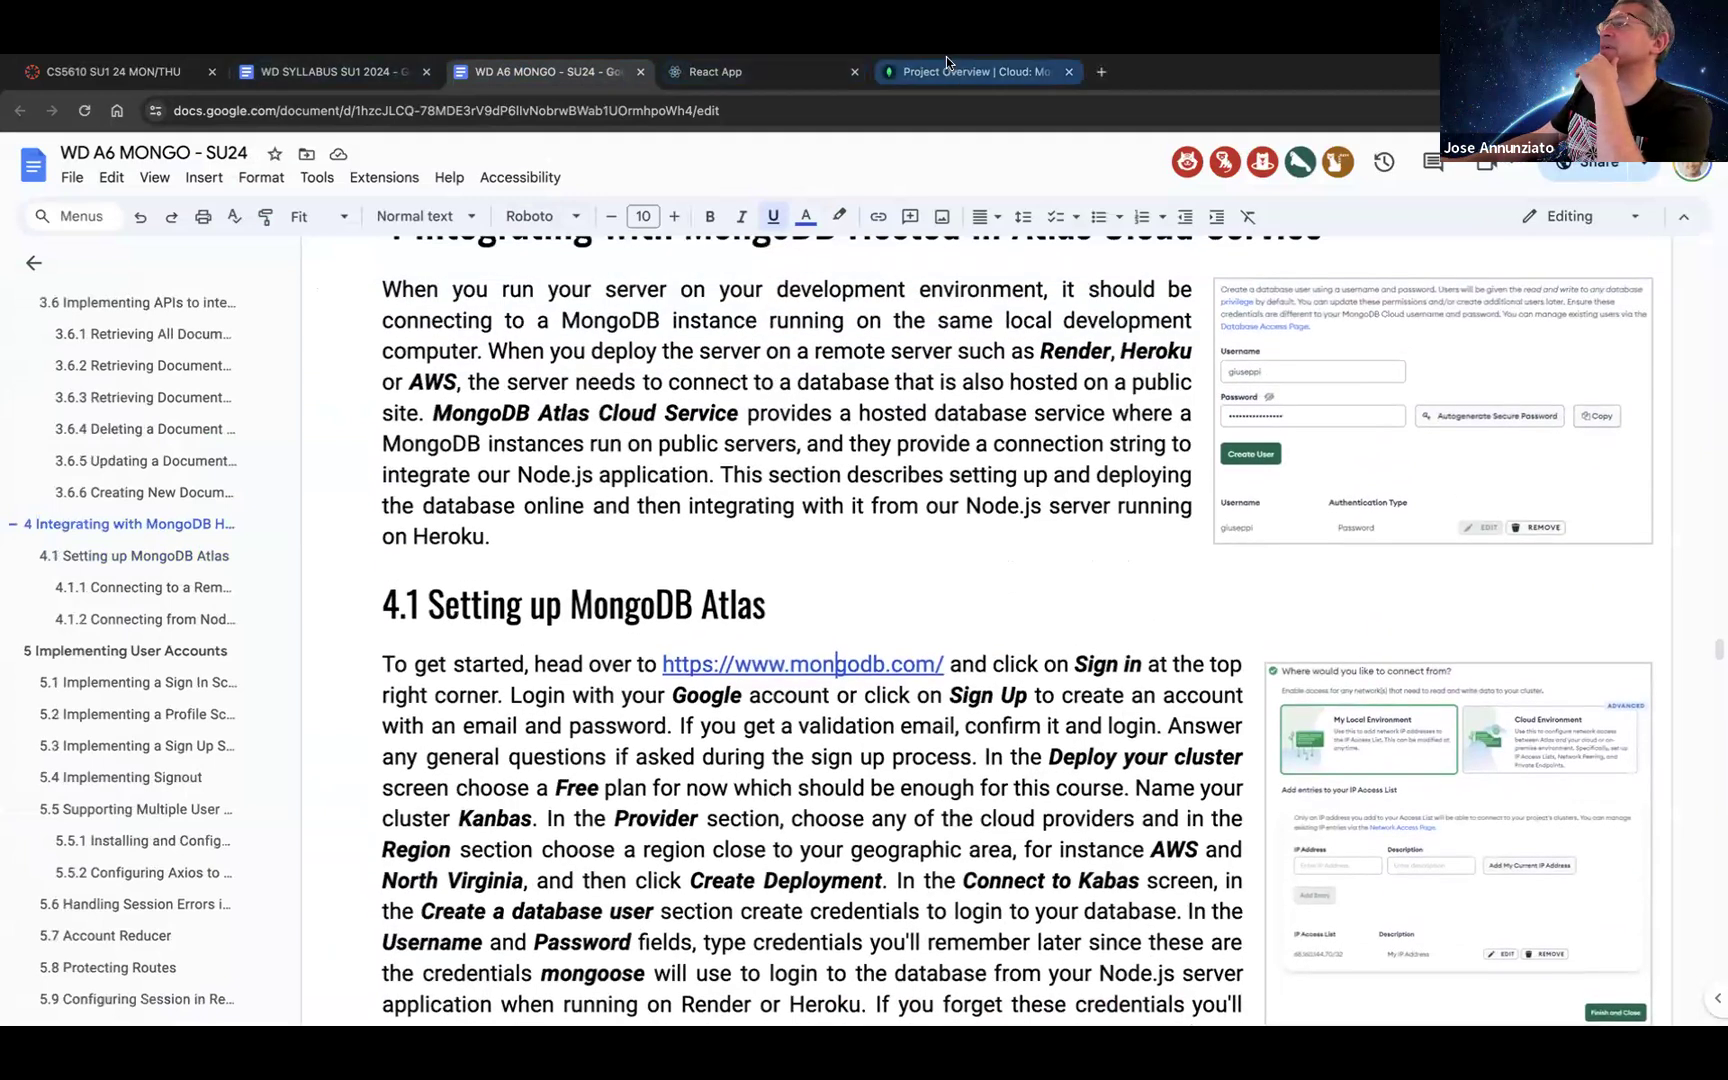
{"action": "mouse_move", "coordinate": [948, 62]}
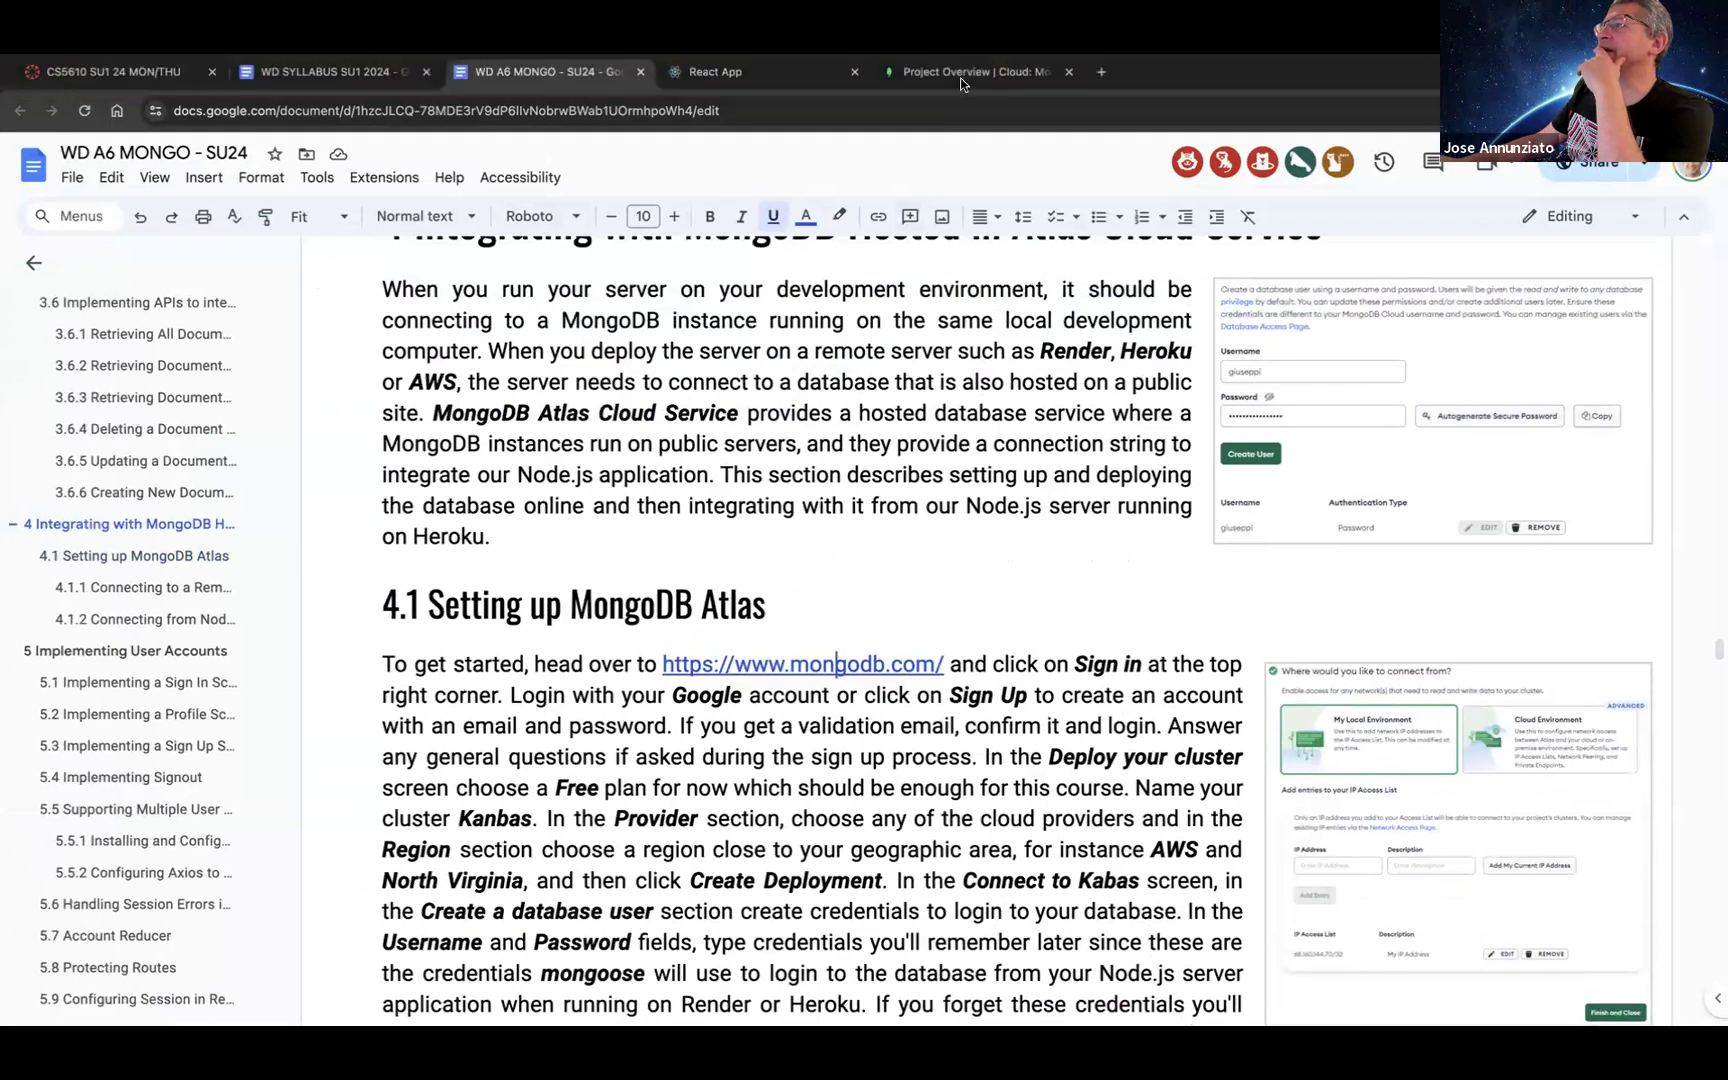
{"action": "left_click", "coordinate": [960, 68]}
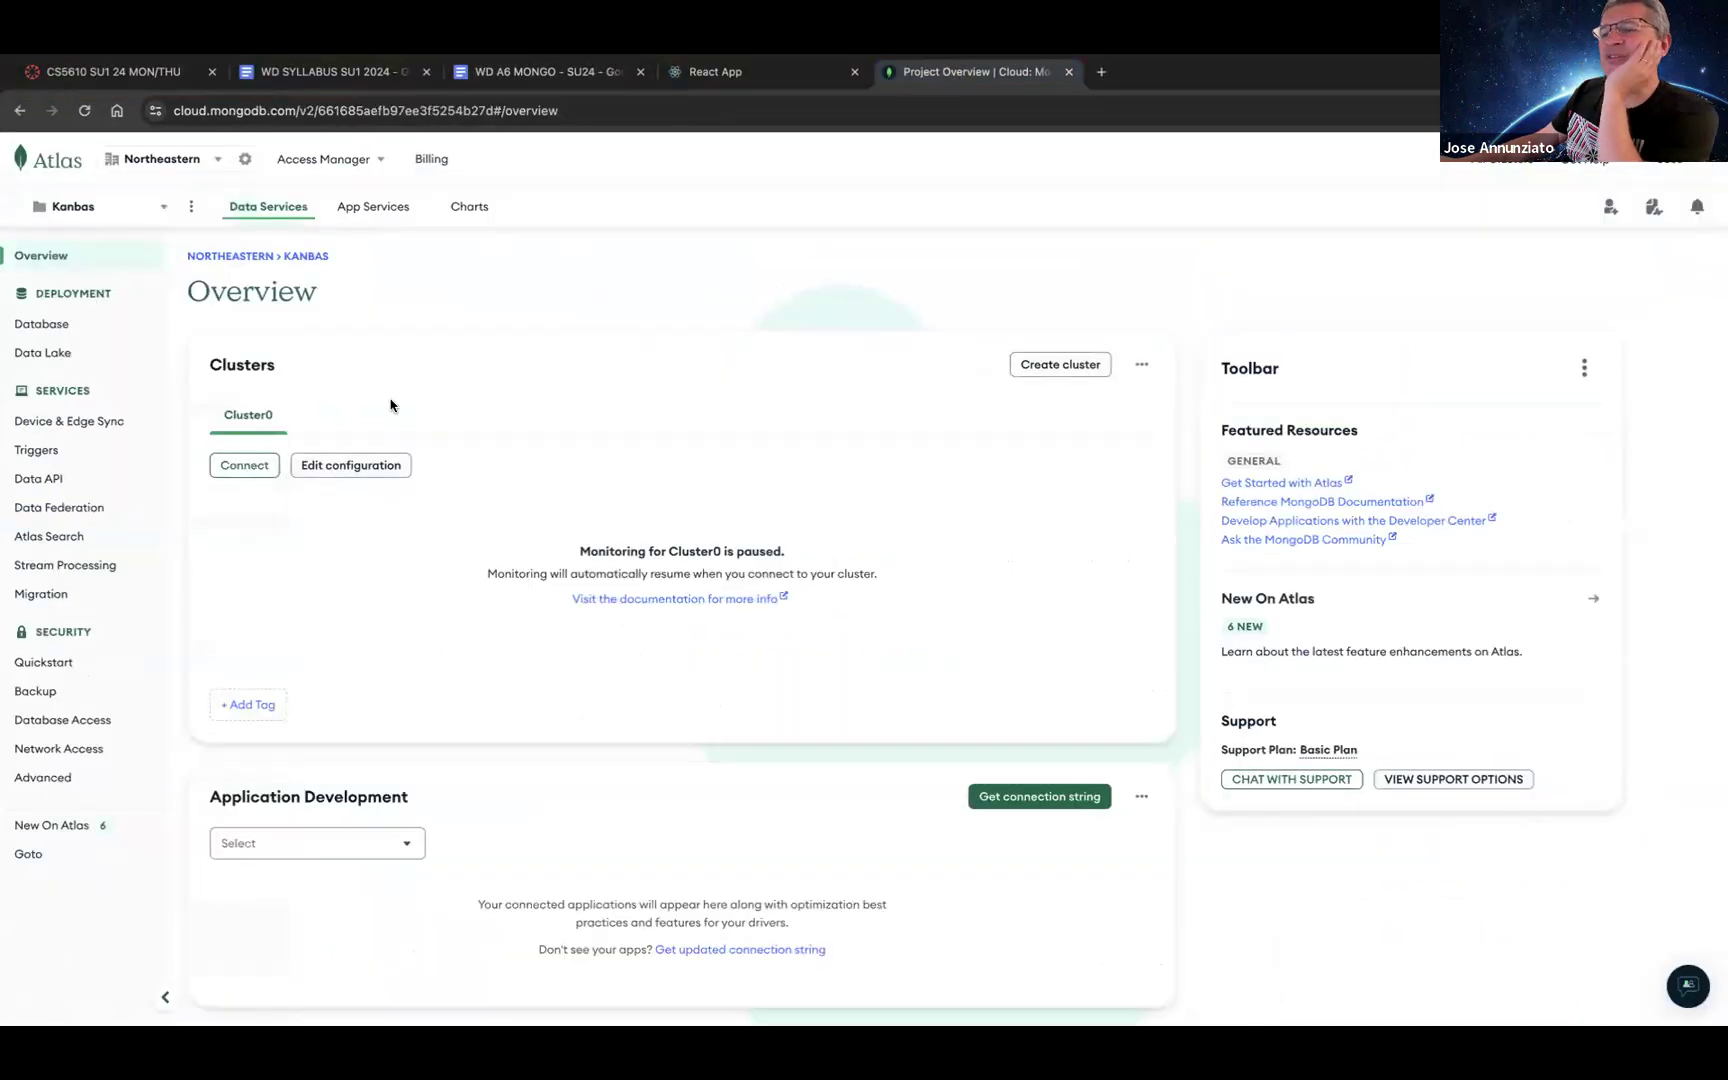
Step: Review the Kanbas project's database users and Cluster0's details, then return to the organization home
{"action": "left_click", "coordinate": [66, 722]}
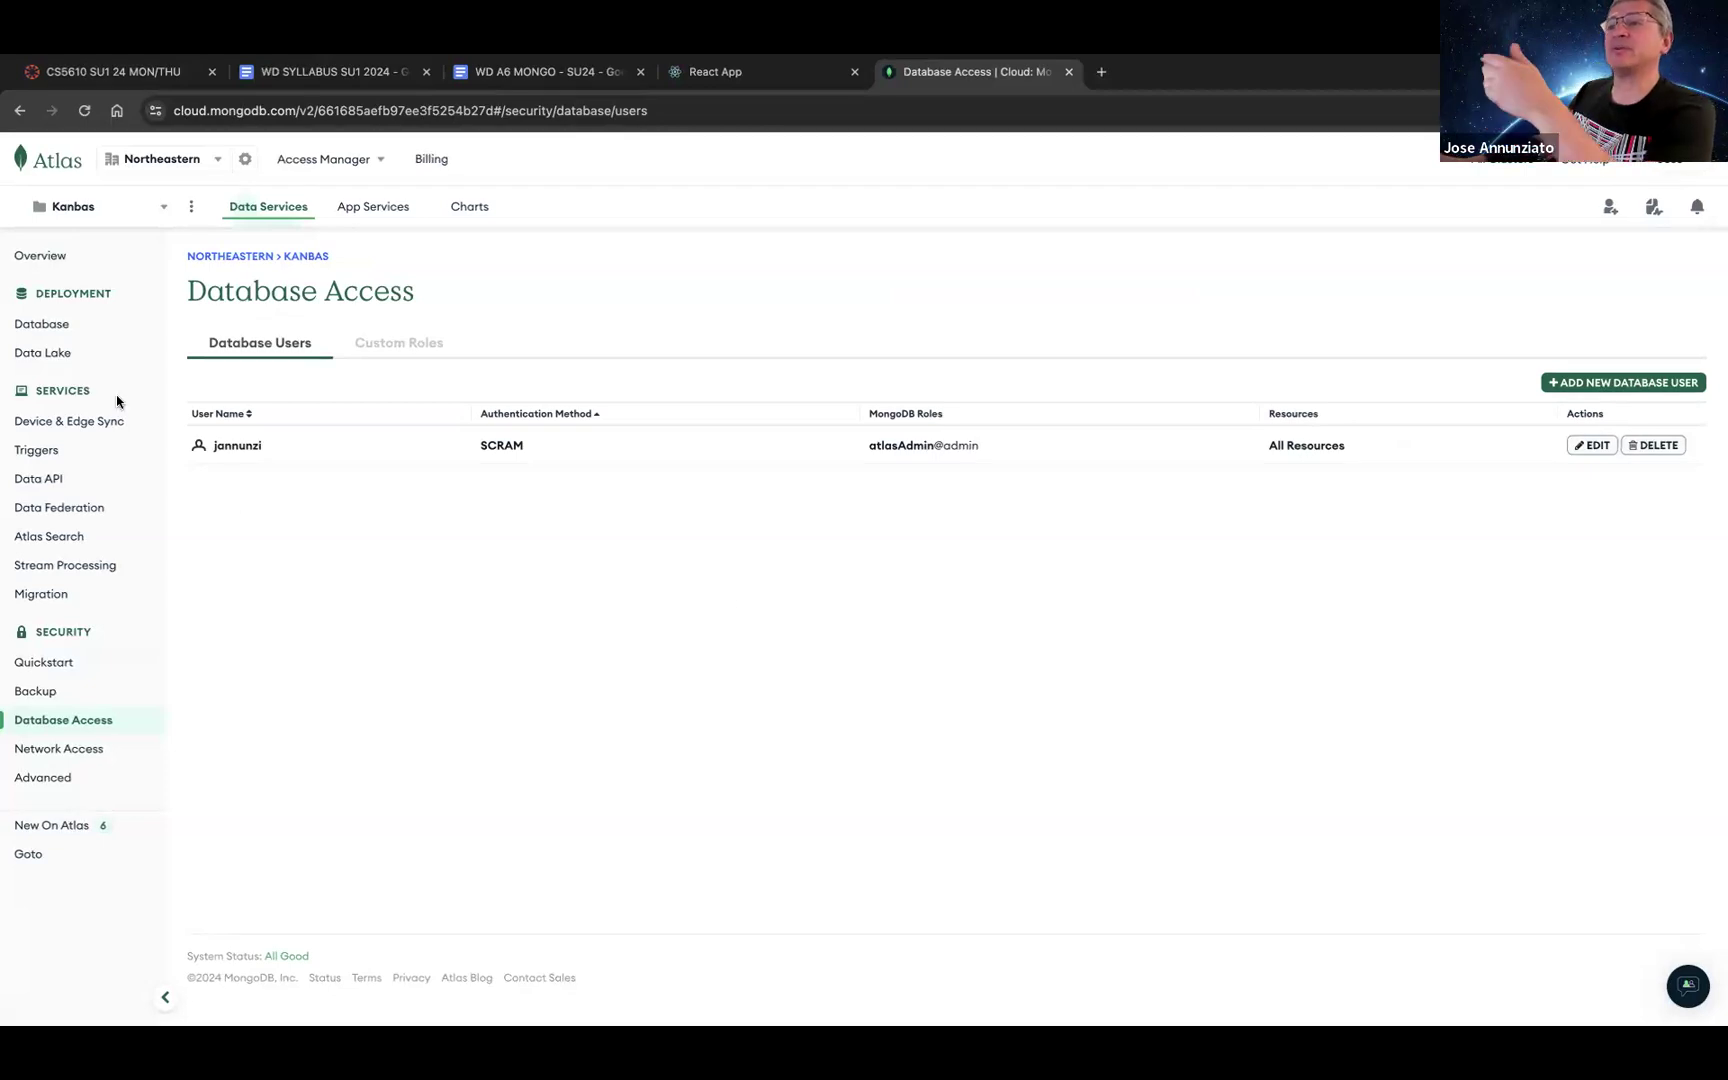
{"action": "left_click", "coordinate": [44, 331]}
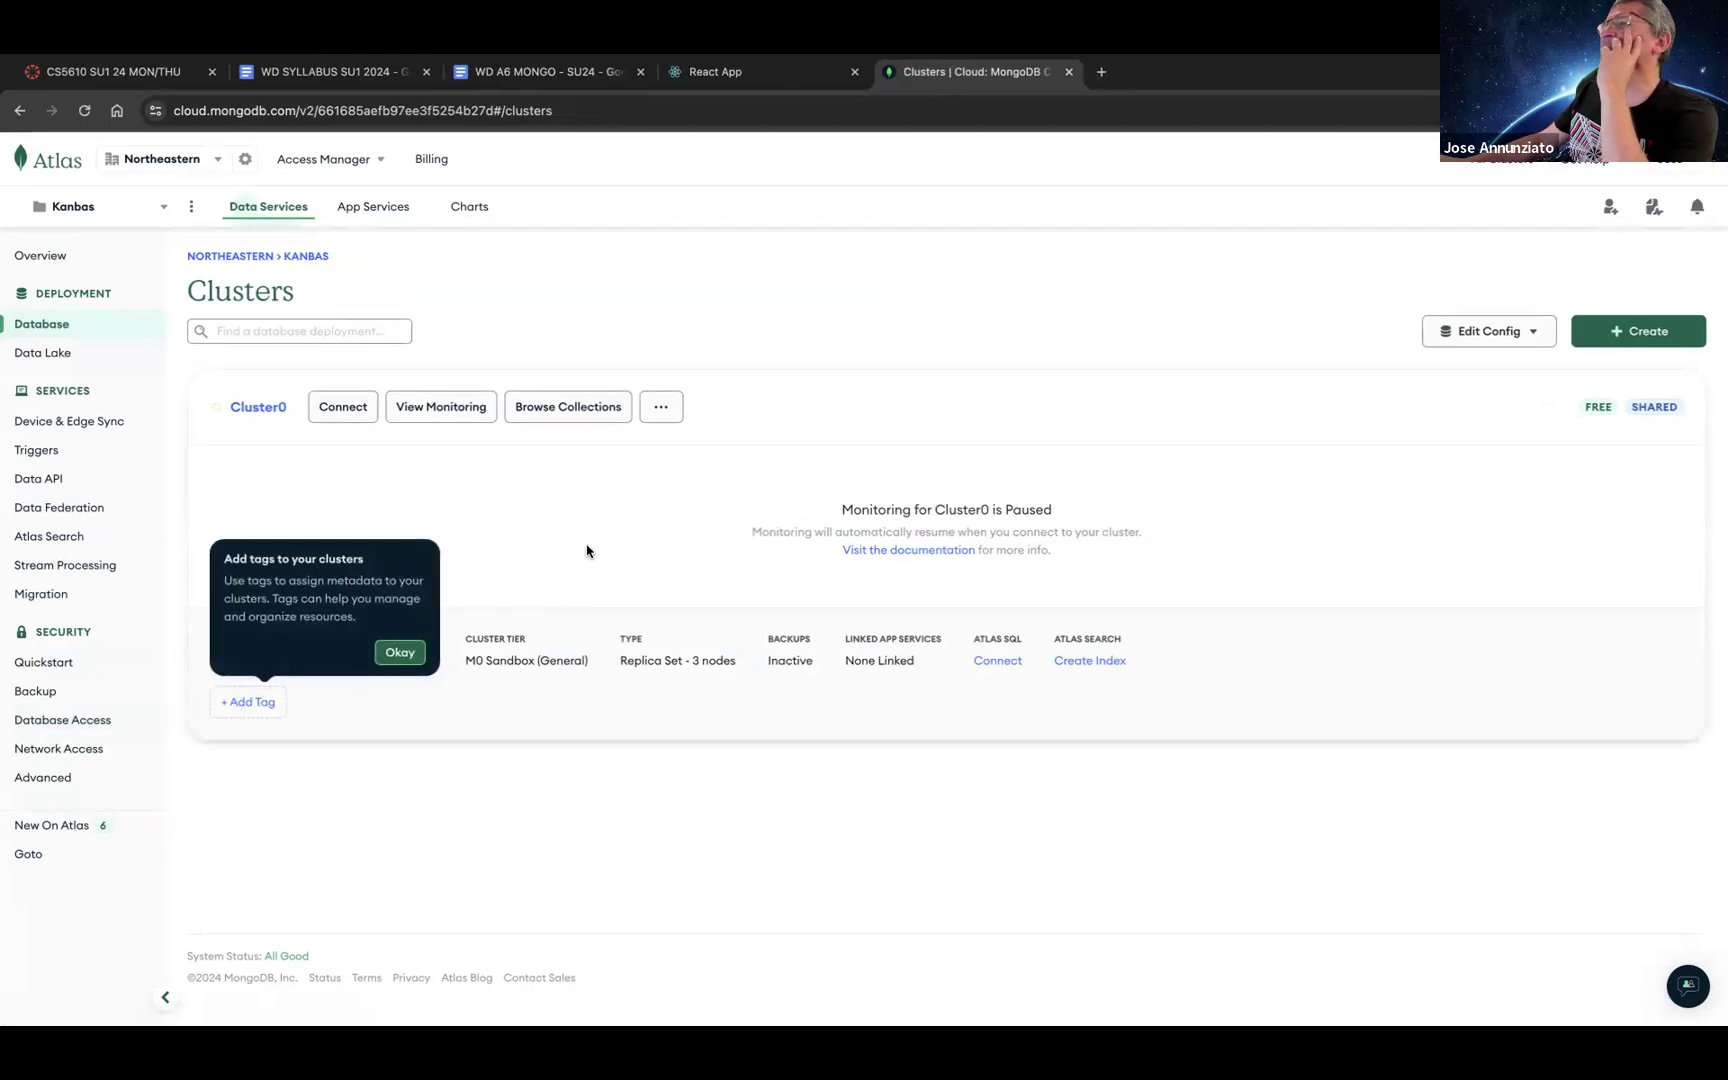
{"action": "left_click", "coordinate": [50, 162]}
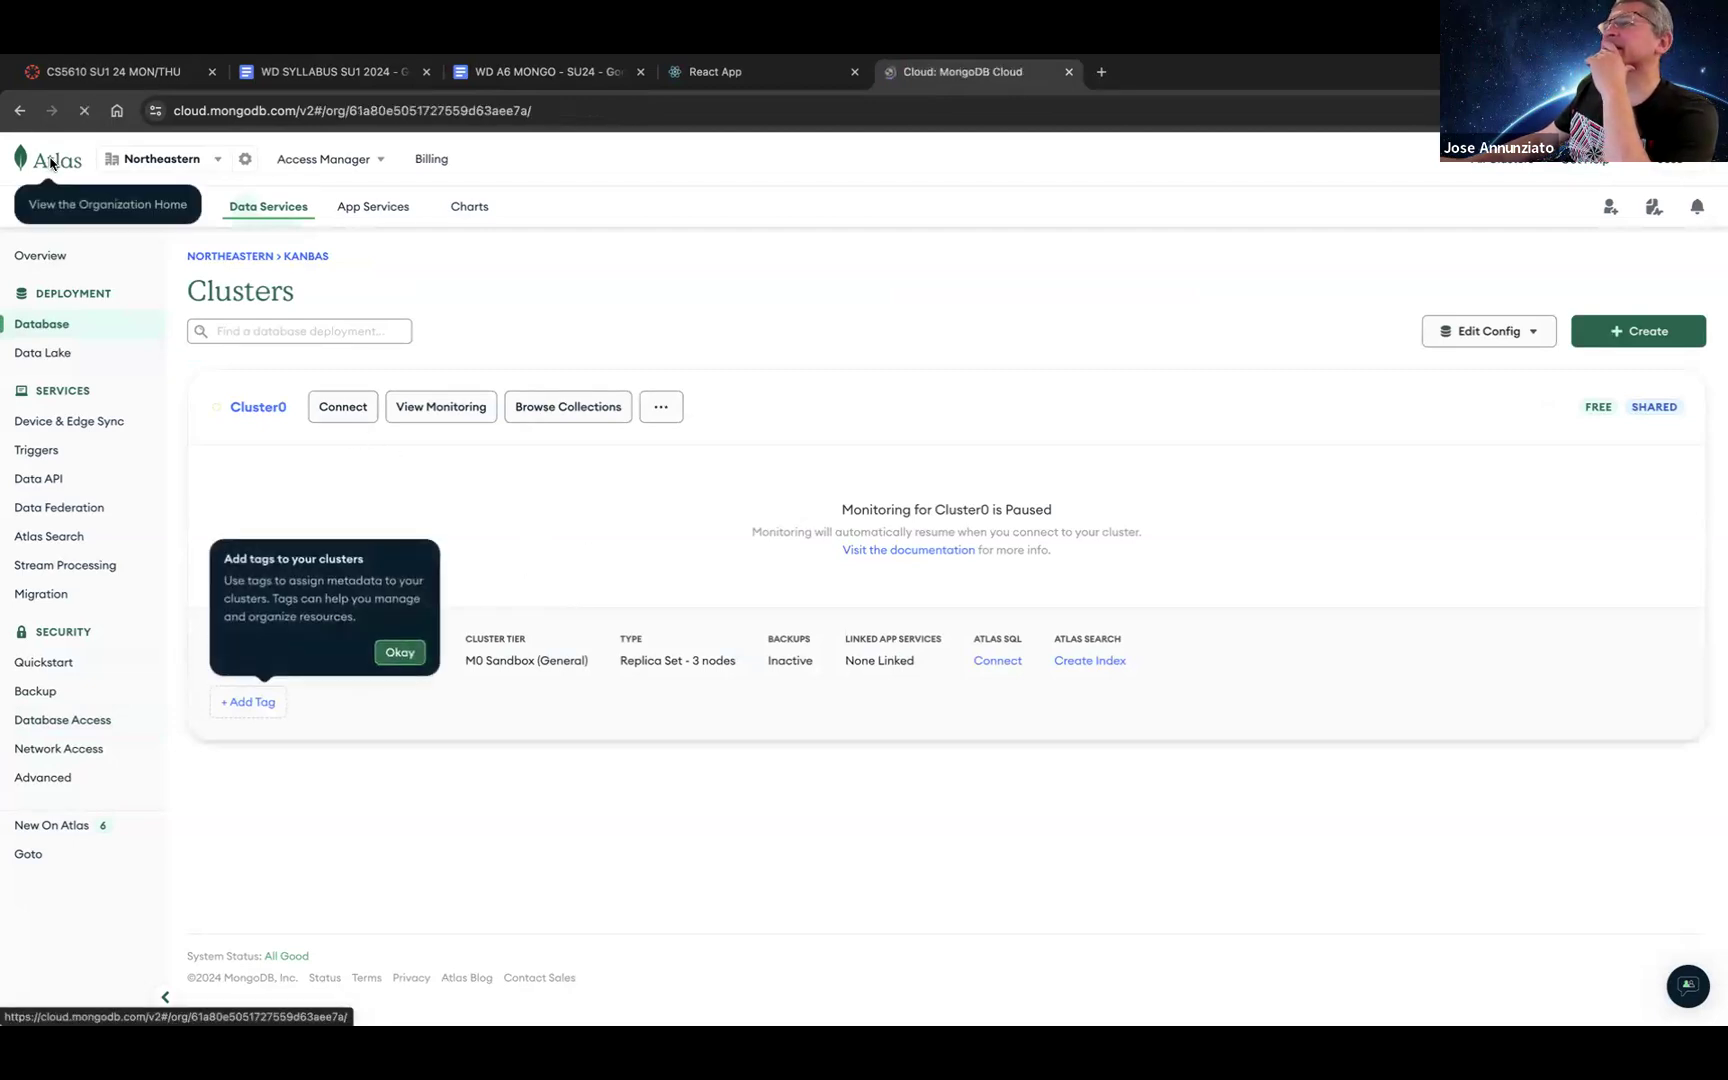
Step: Look at the Kanbas project's clusters, then return to the organization's project list
{"action": "left_click", "coordinate": [1676, 168]}
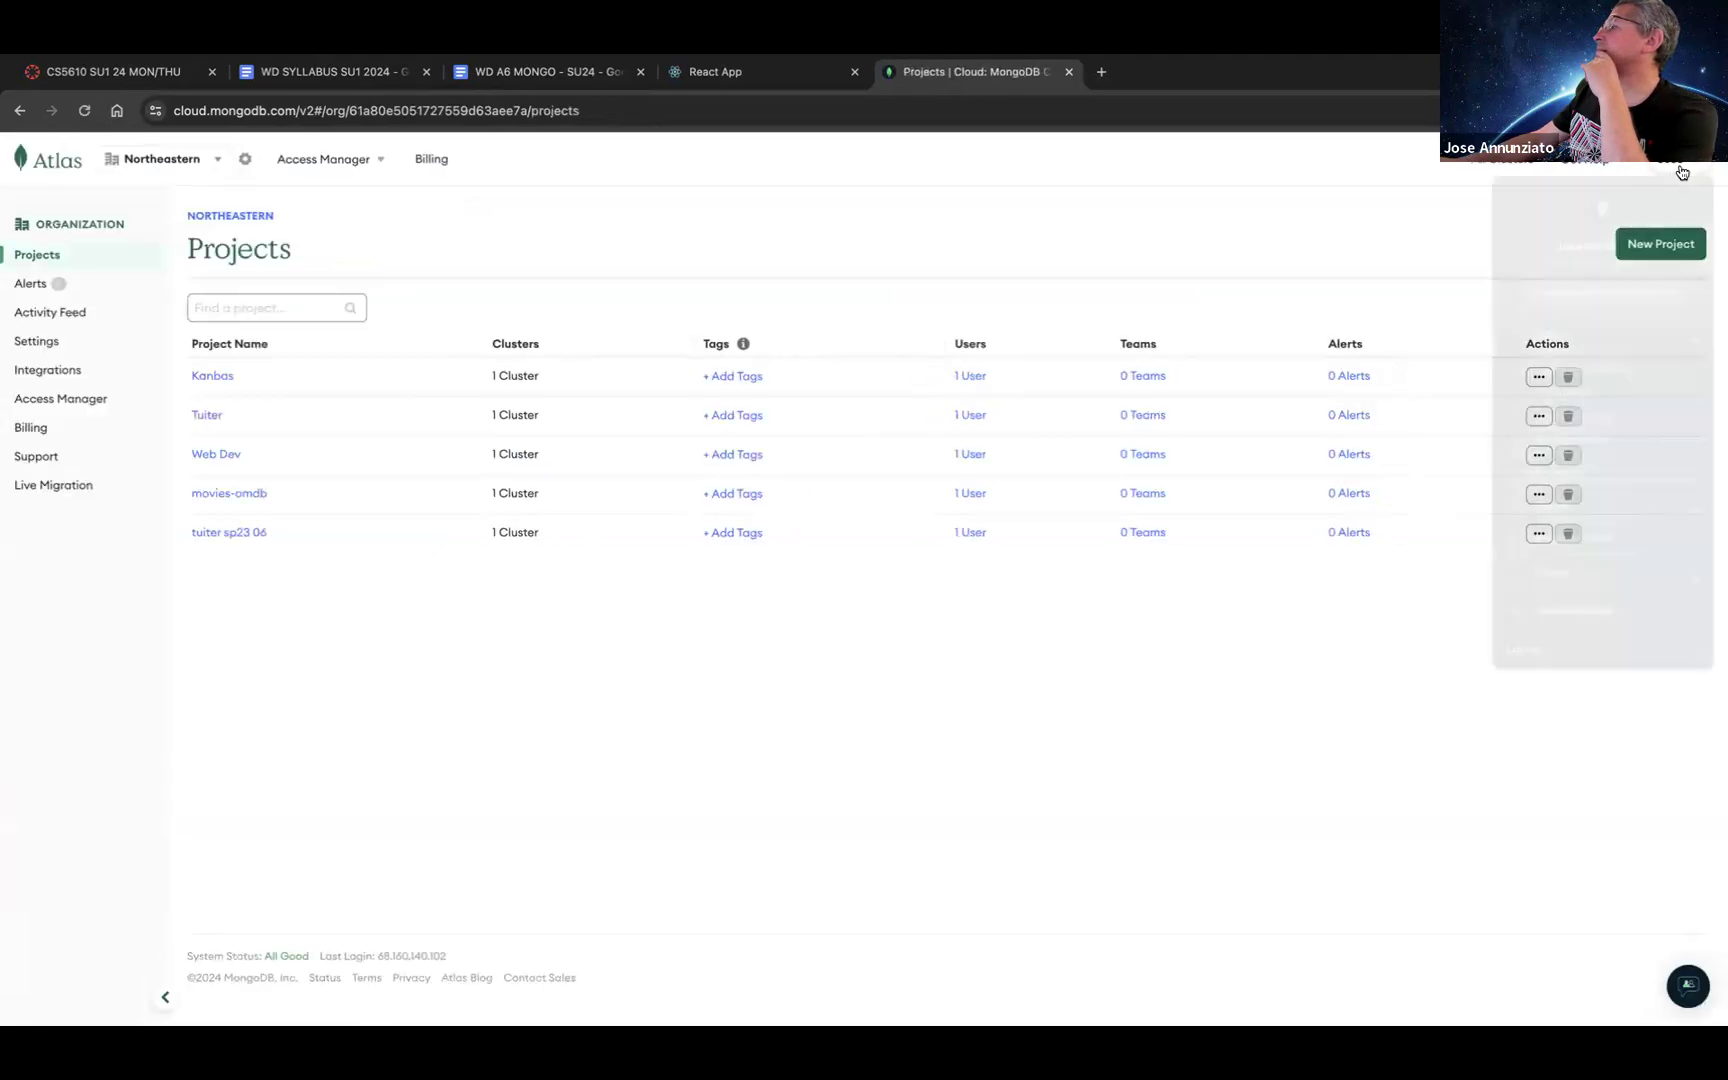
{"action": "left_click", "coordinate": [1265, 164]}
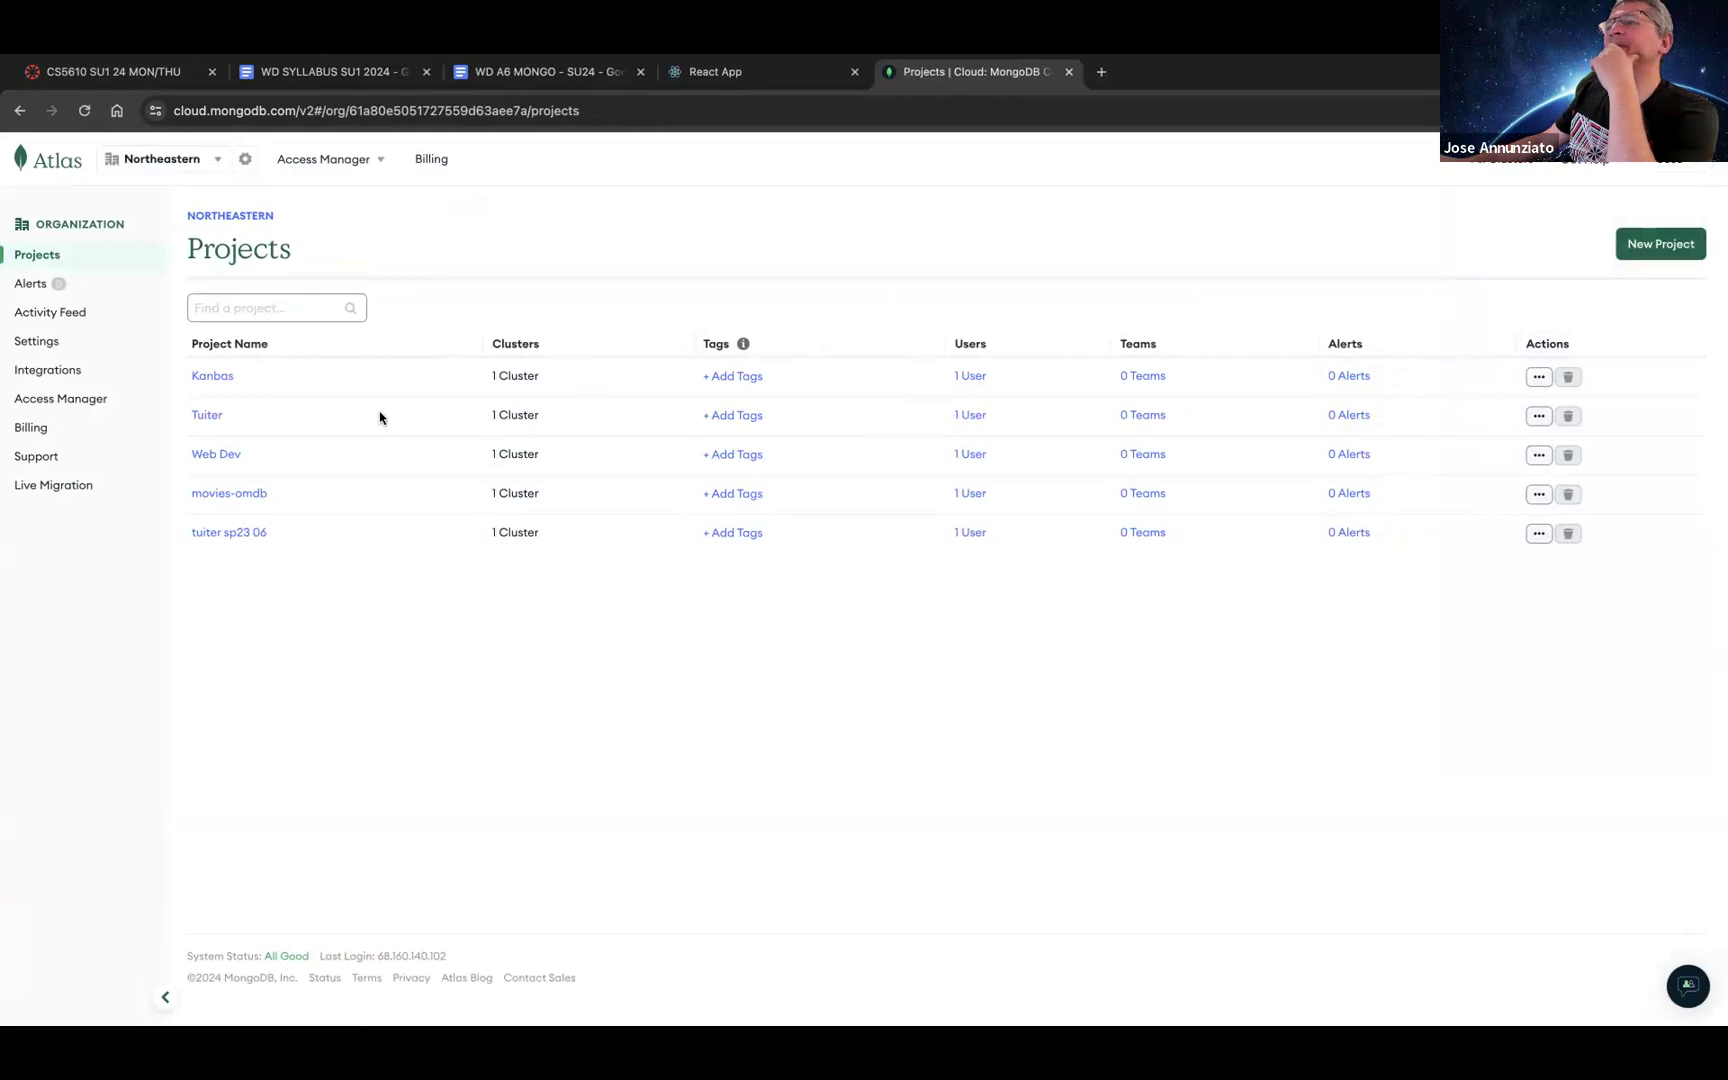
{"action": "left_click", "coordinate": [211, 384]}
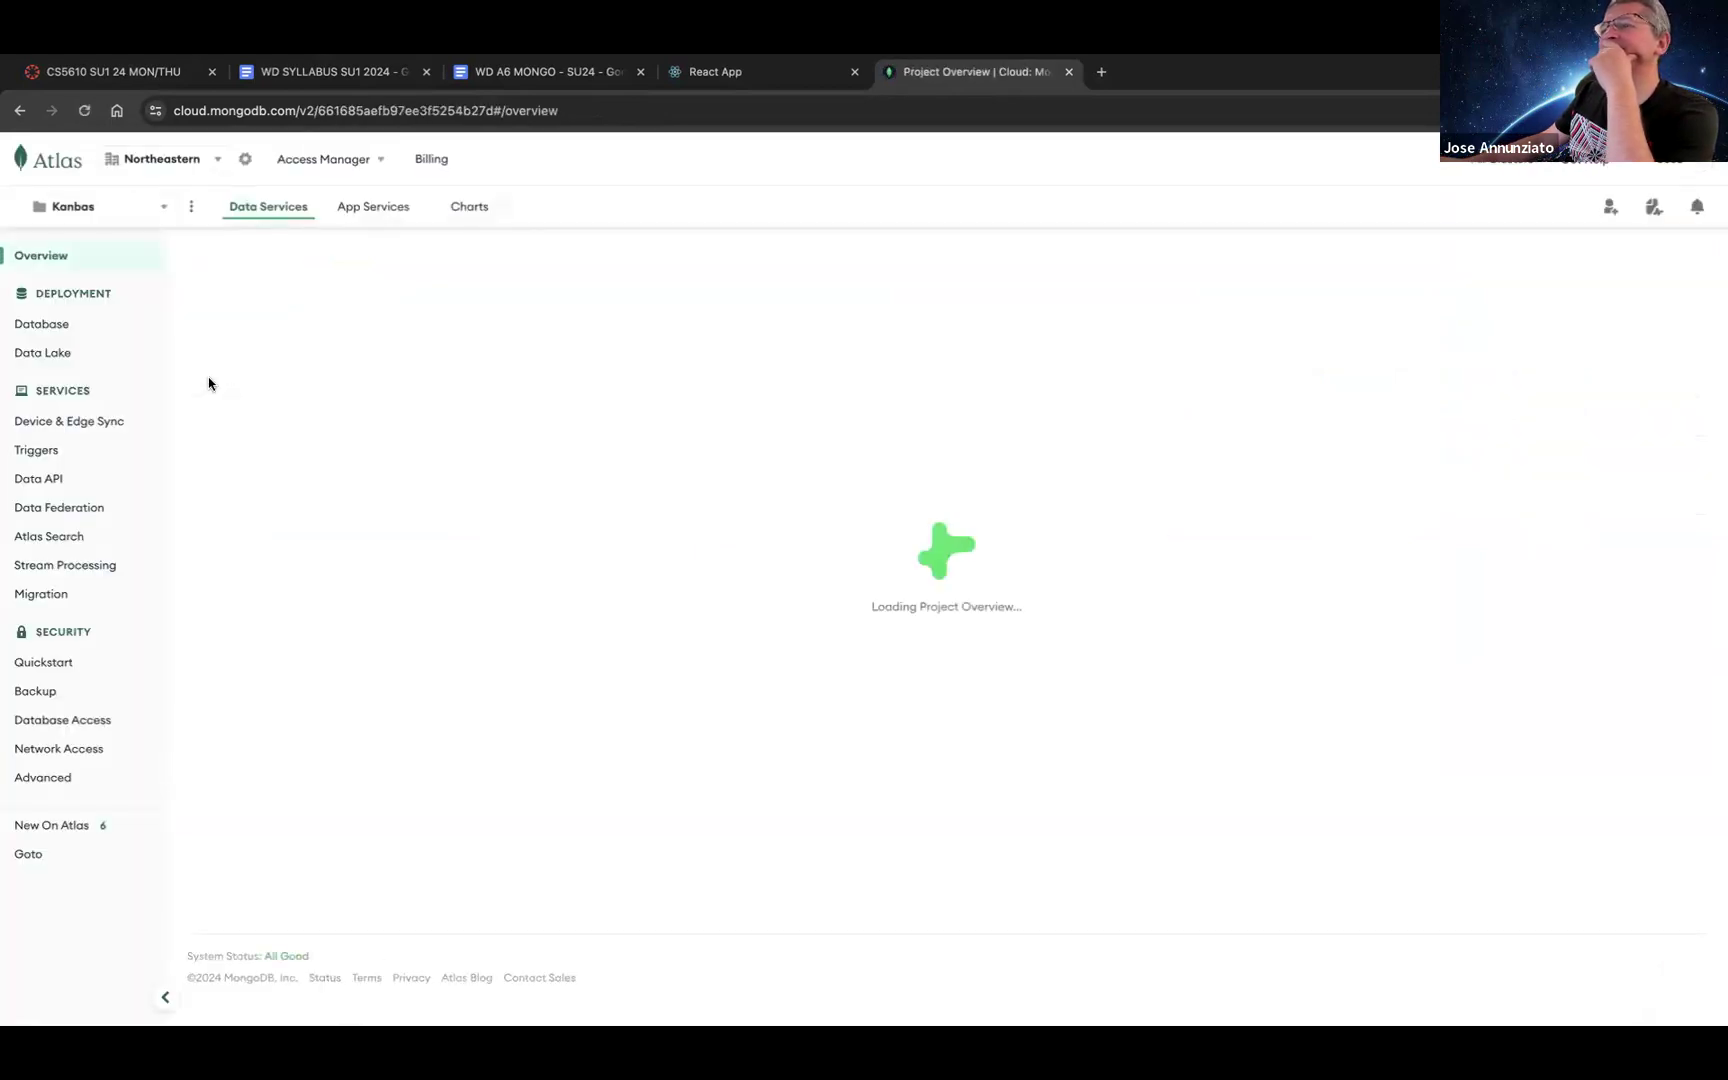
{"action": "left_click", "coordinate": [45, 325]}
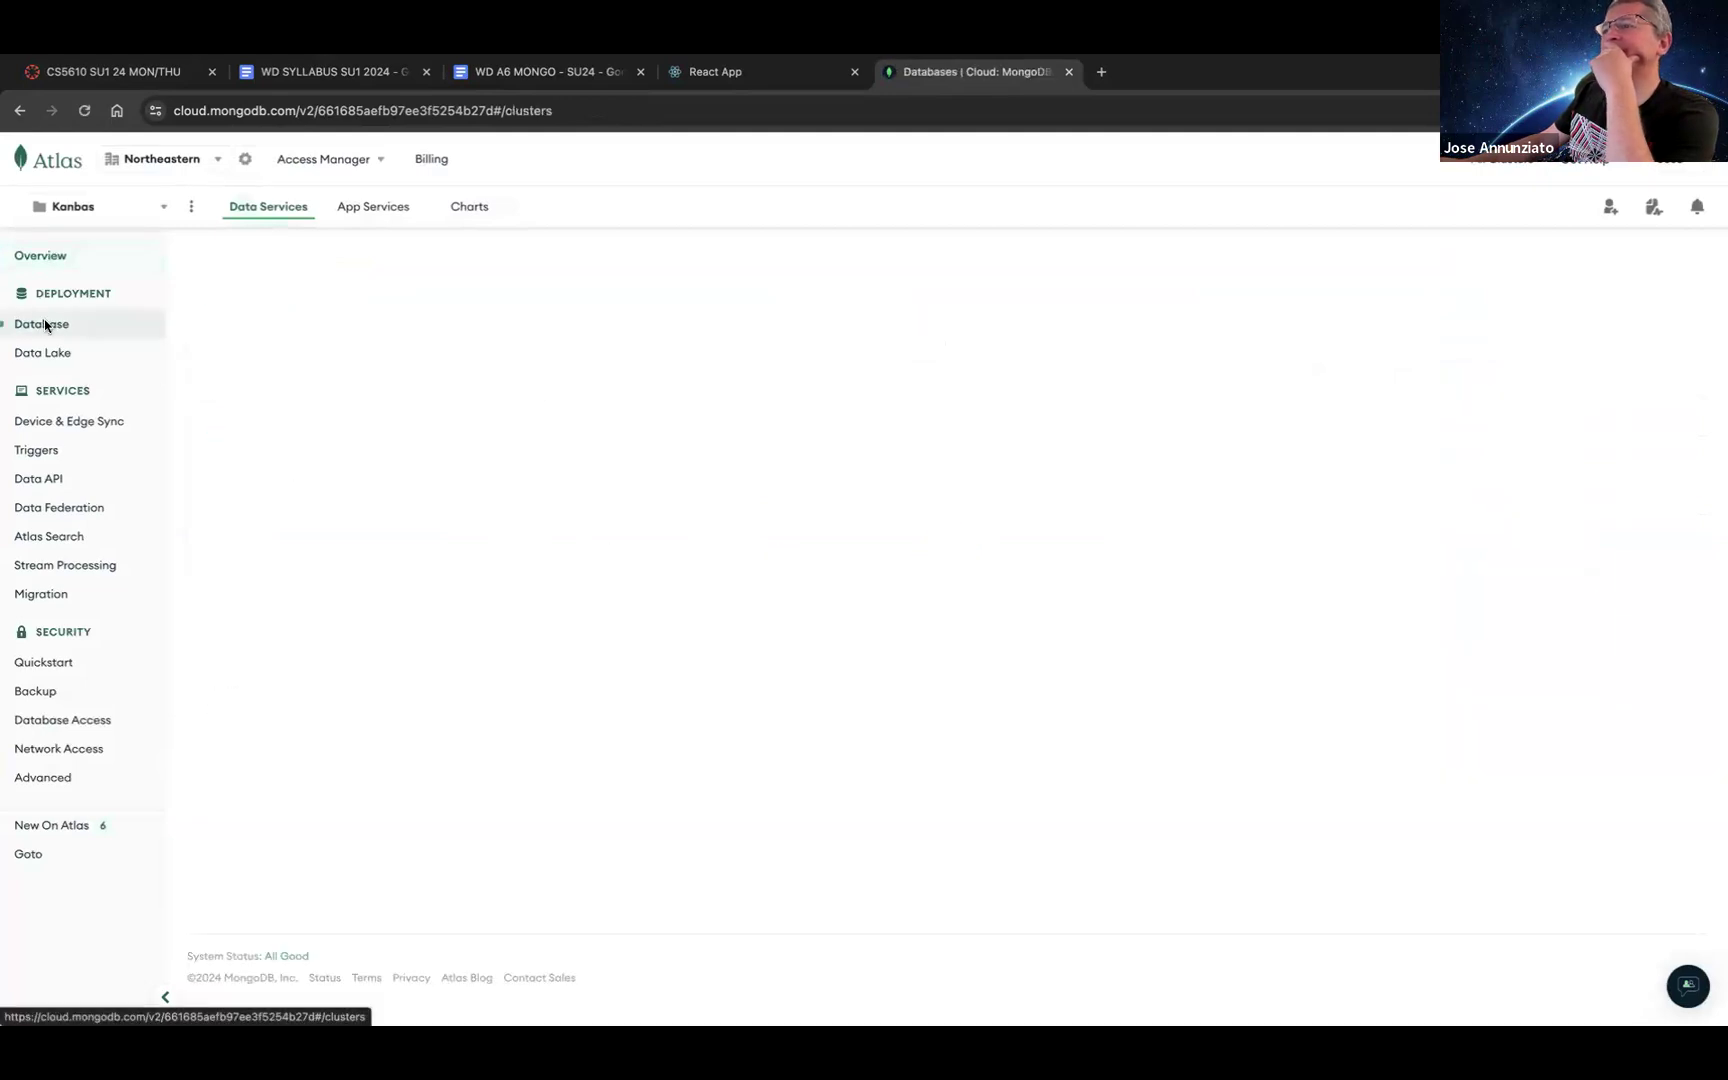
{"action": "left_click", "coordinate": [42, 160]}
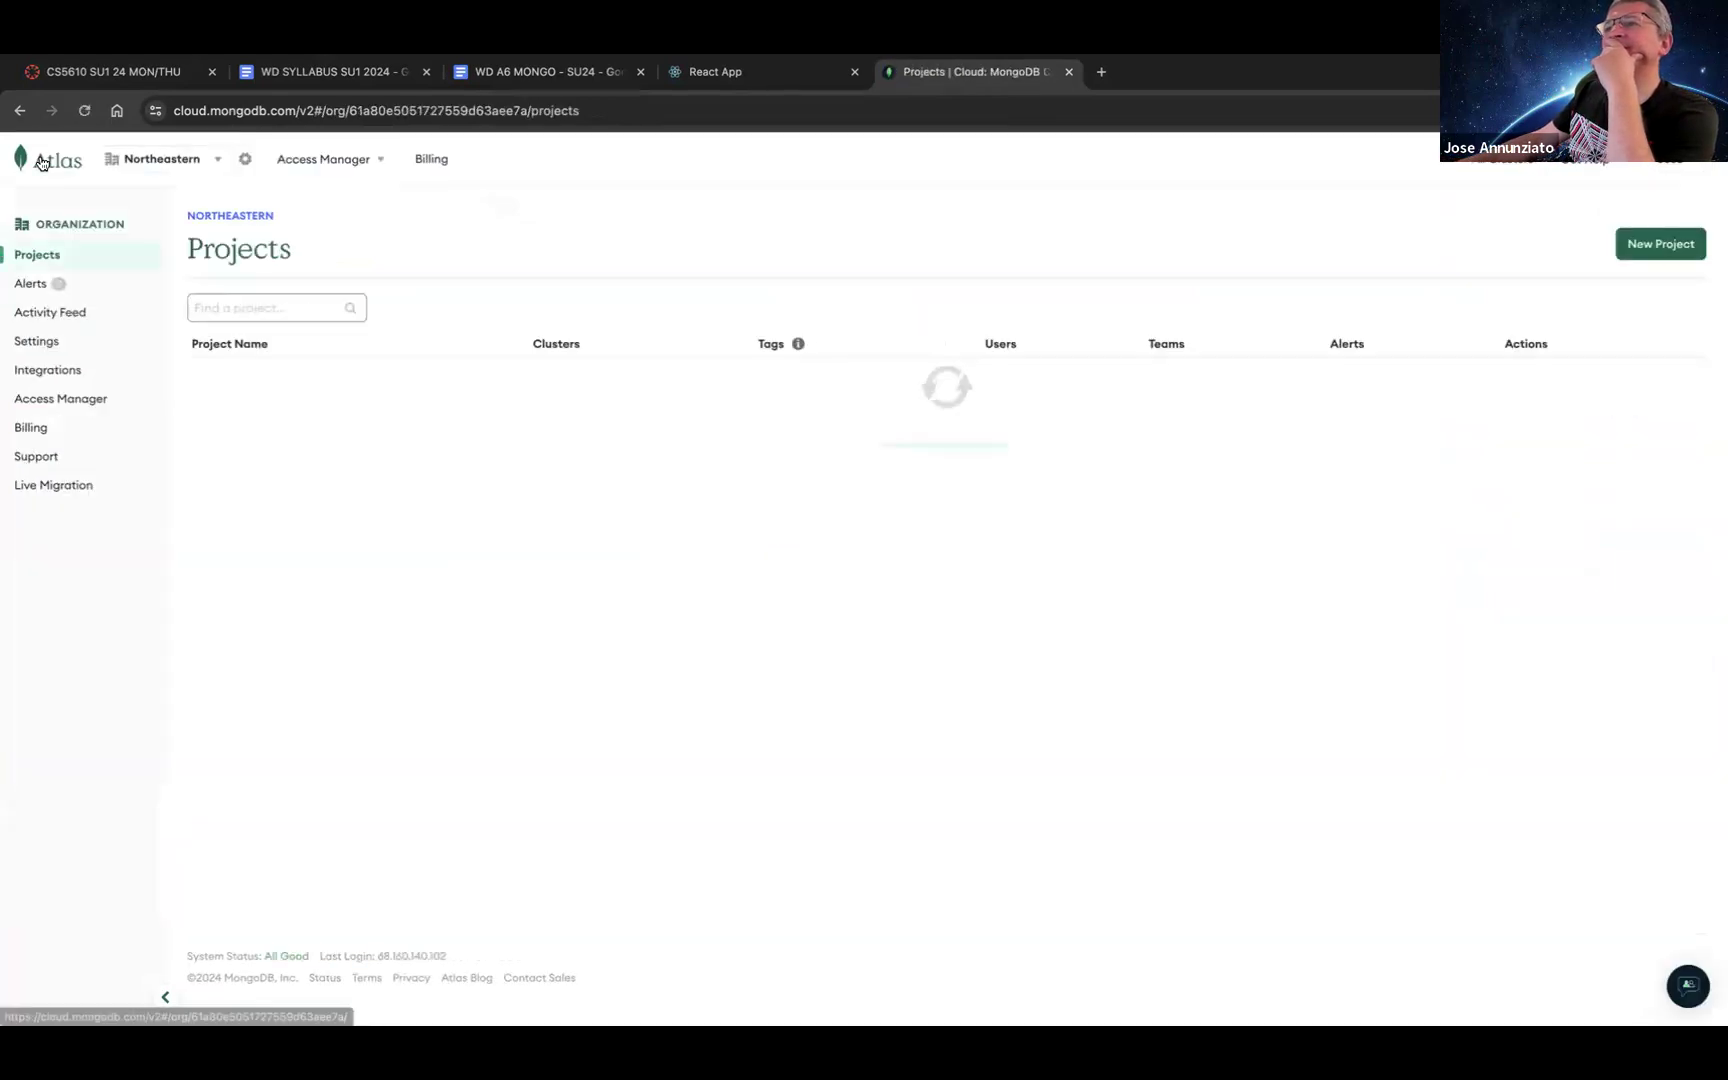
Step: Open the Web Dev project's clusters page showing paused Cluster0 and dismiss the tags tip
{"action": "left_click", "coordinate": [222, 456]}
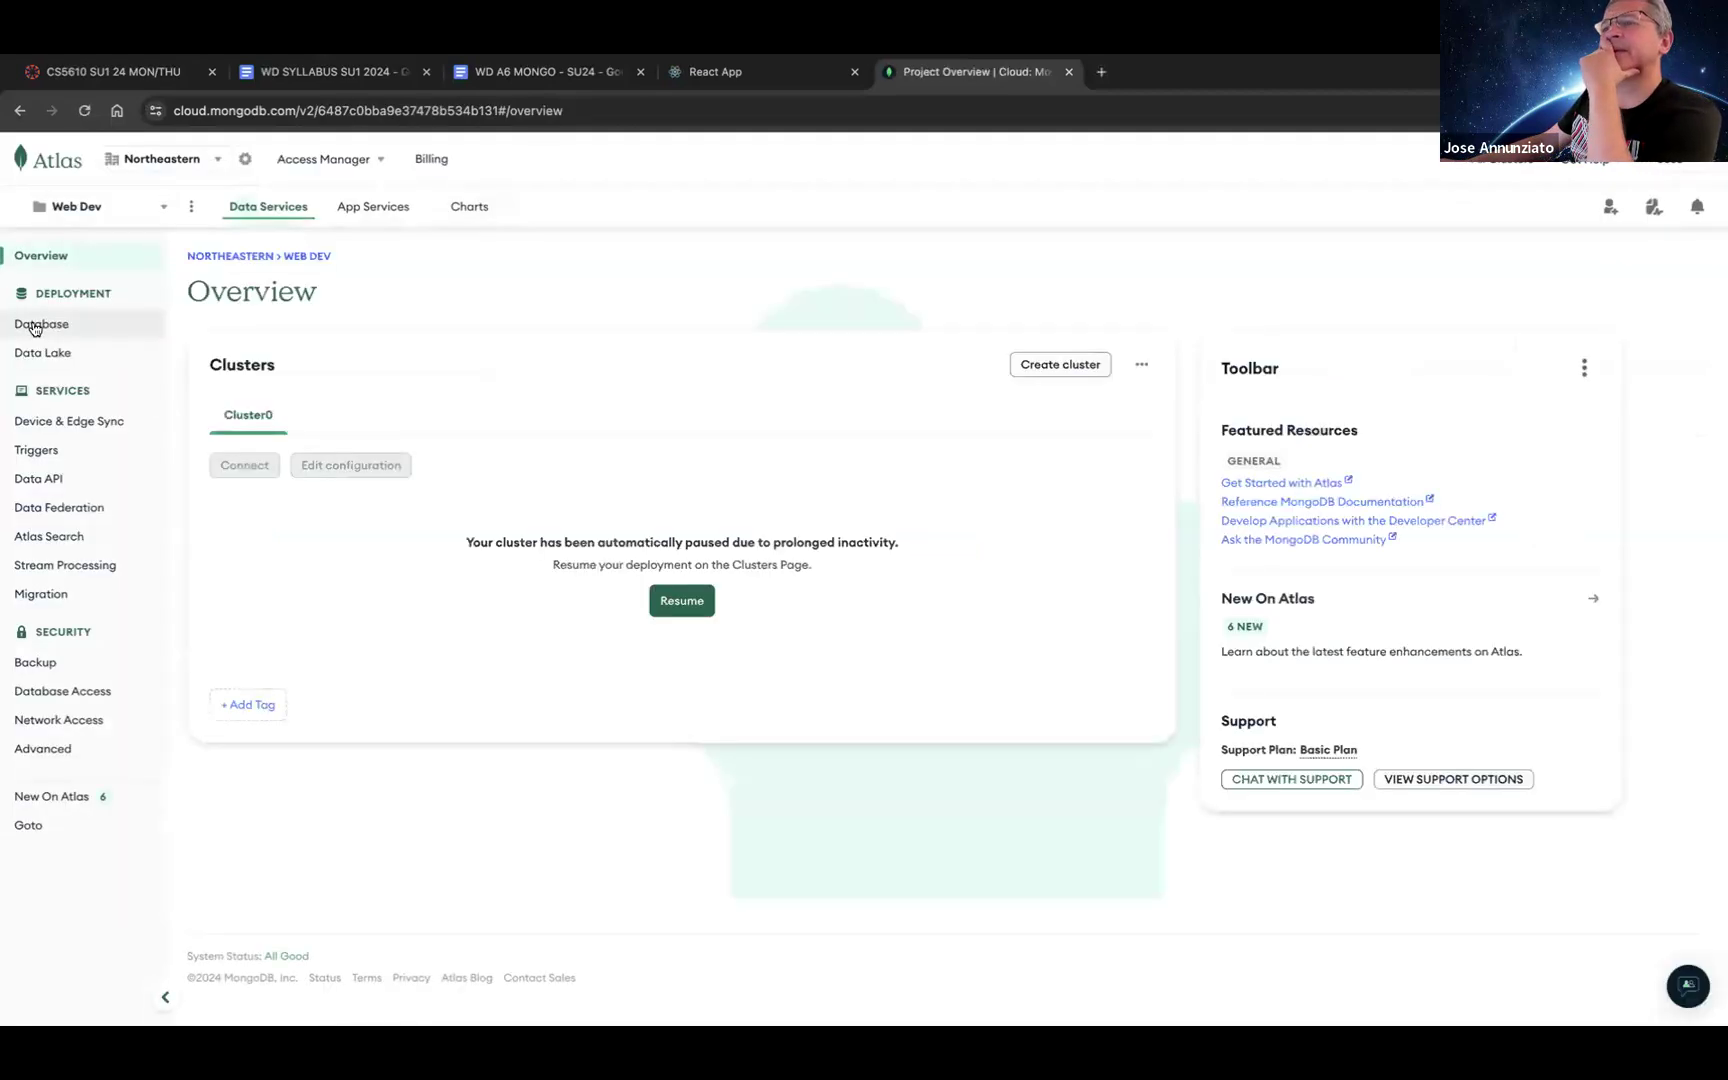
{"action": "left_click", "coordinate": [36, 325]}
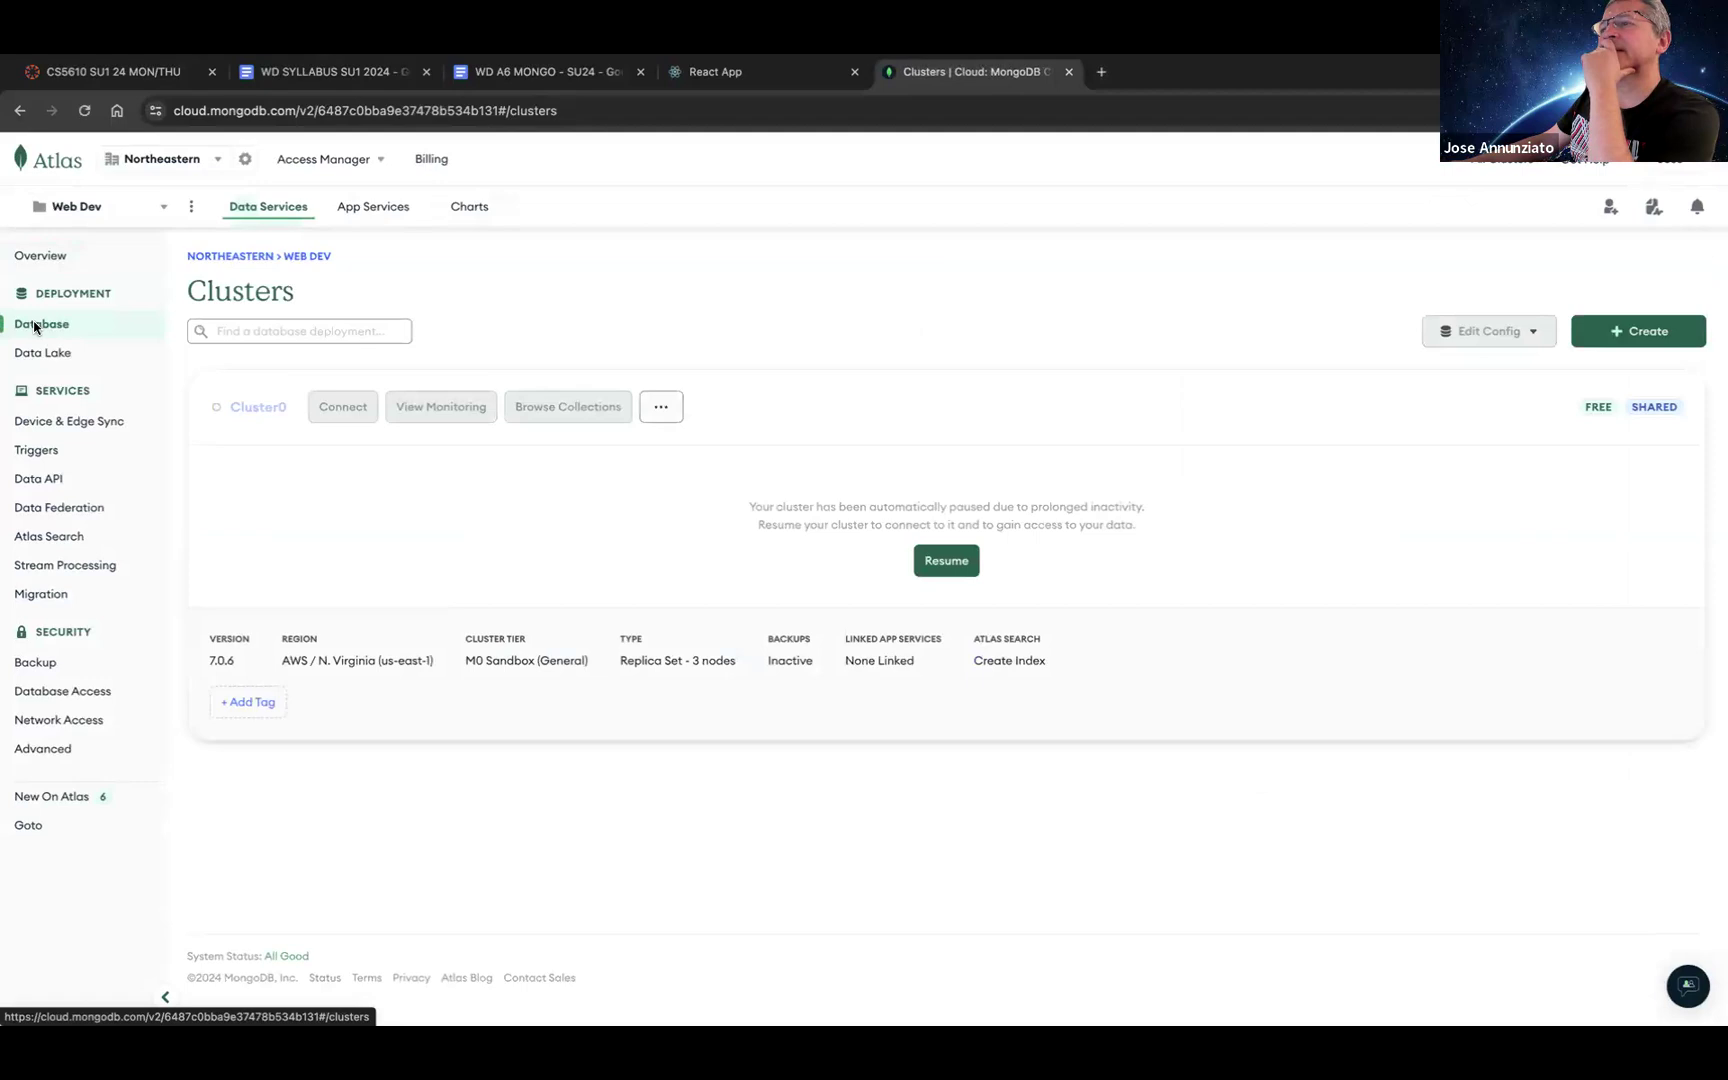
{"action": "left_click", "coordinate": [402, 653]}
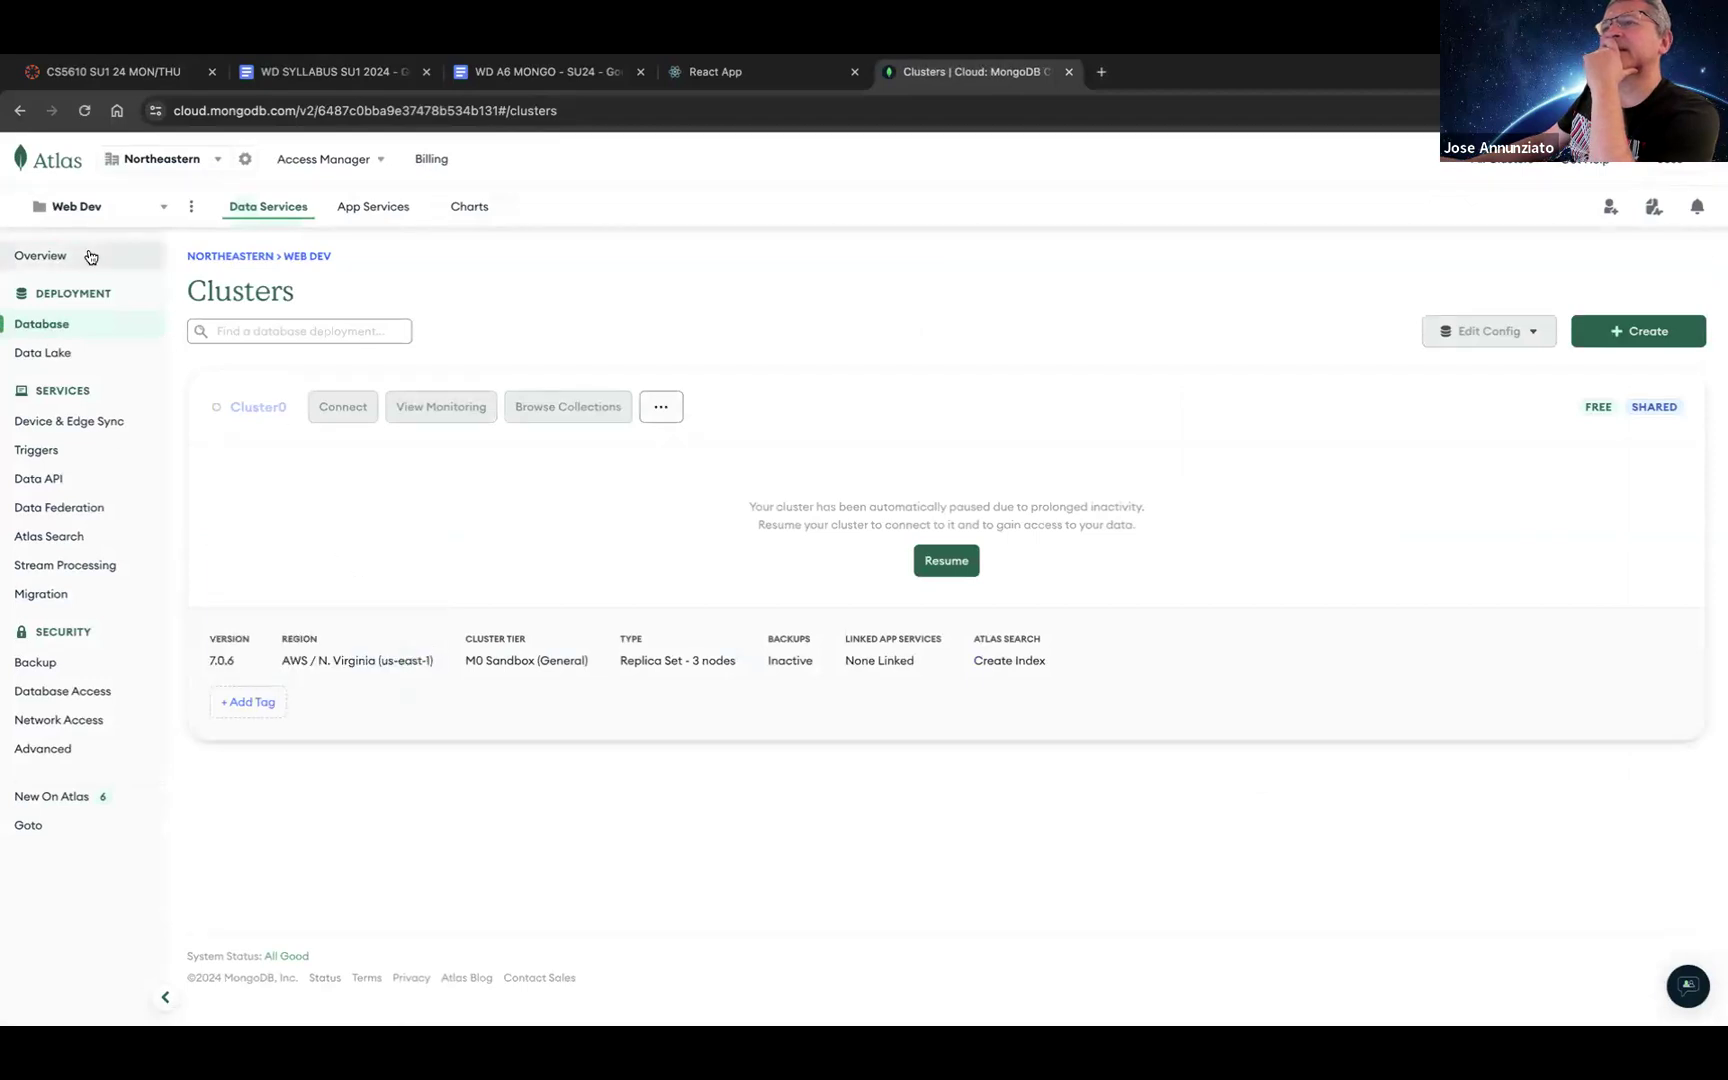
{"action": "left_click", "coordinate": [1667, 165]}
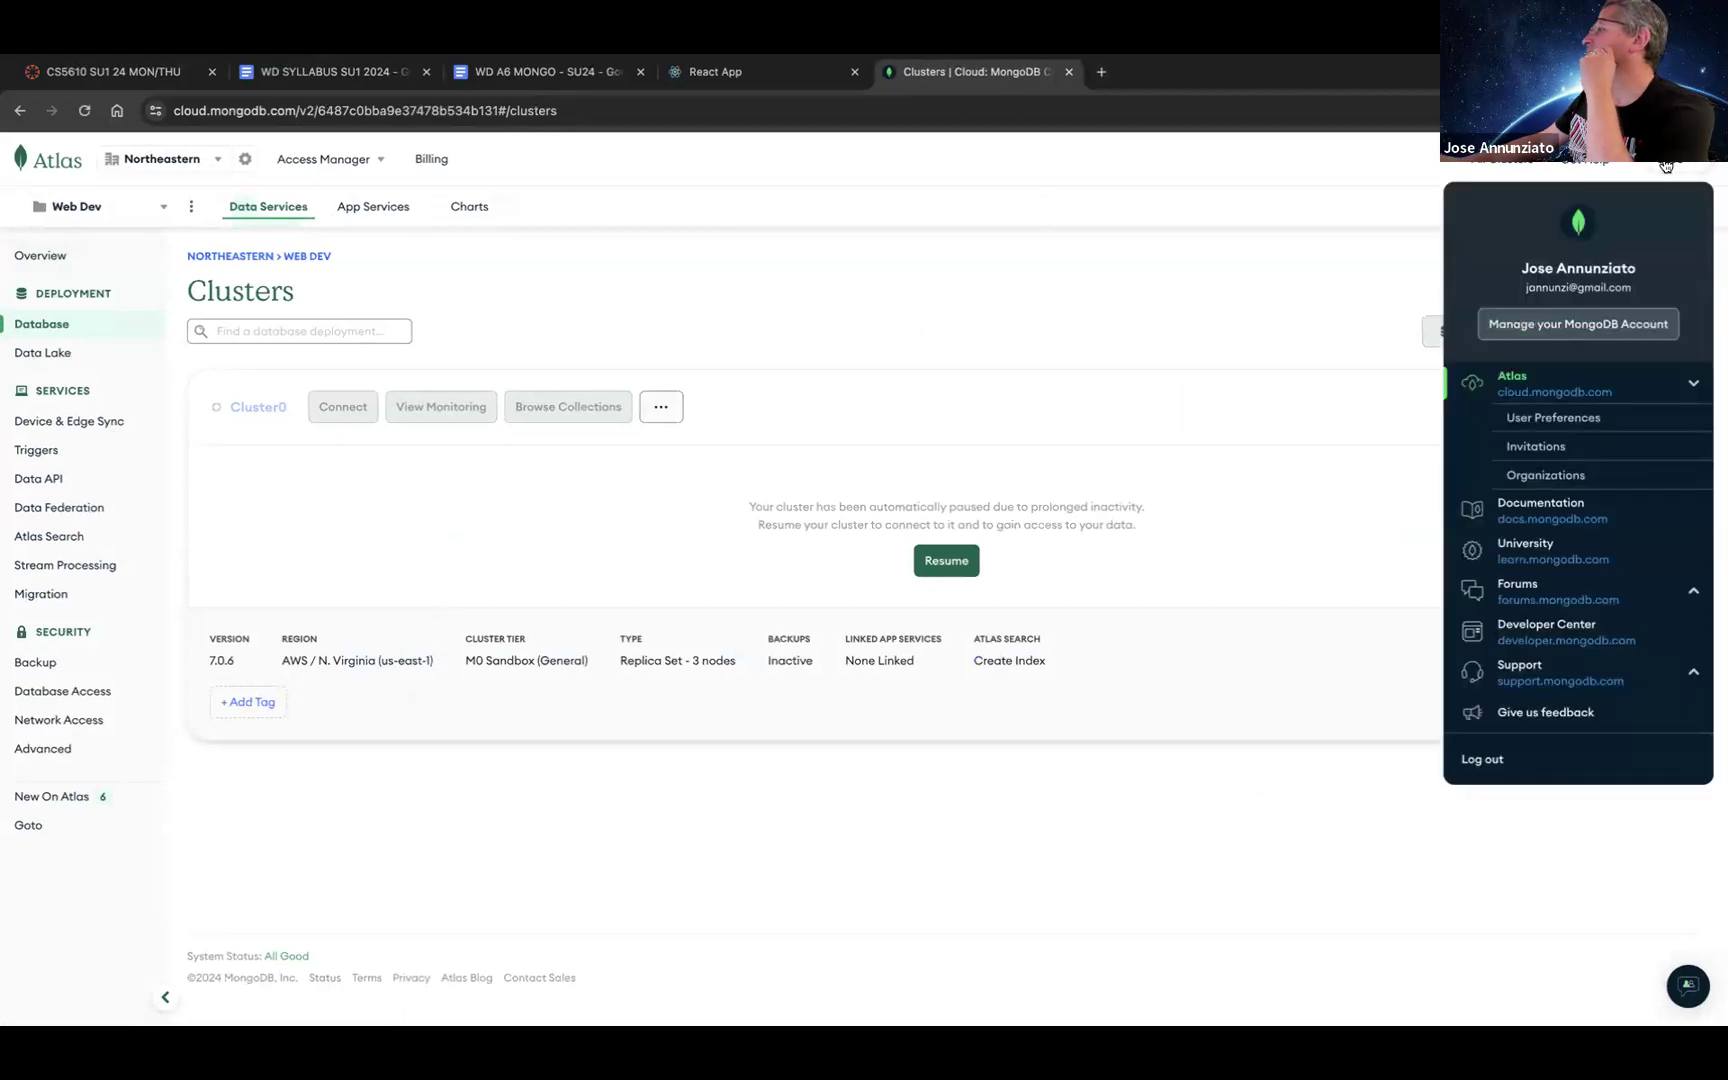
Step: Log out of Atlas and try signing back in with GitHub
{"action": "left_click", "coordinate": [1569, 762]}
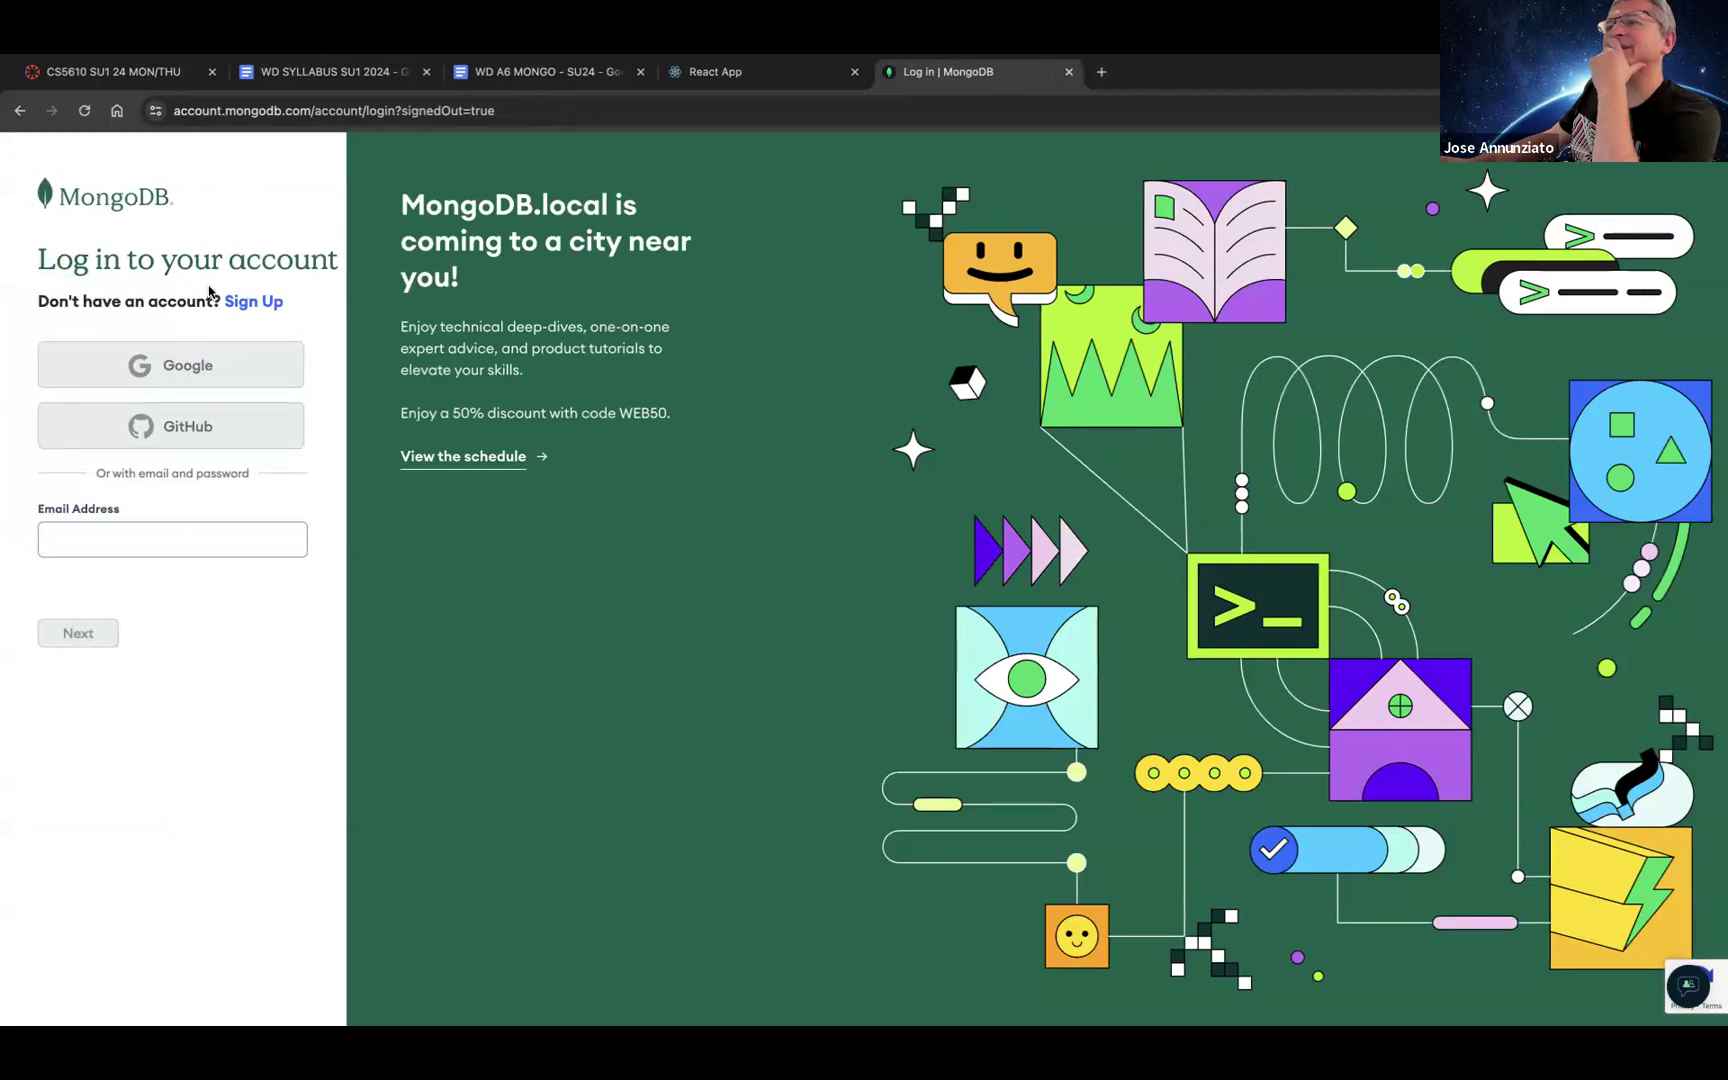
{"action": "left_click", "coordinate": [85, 111]}
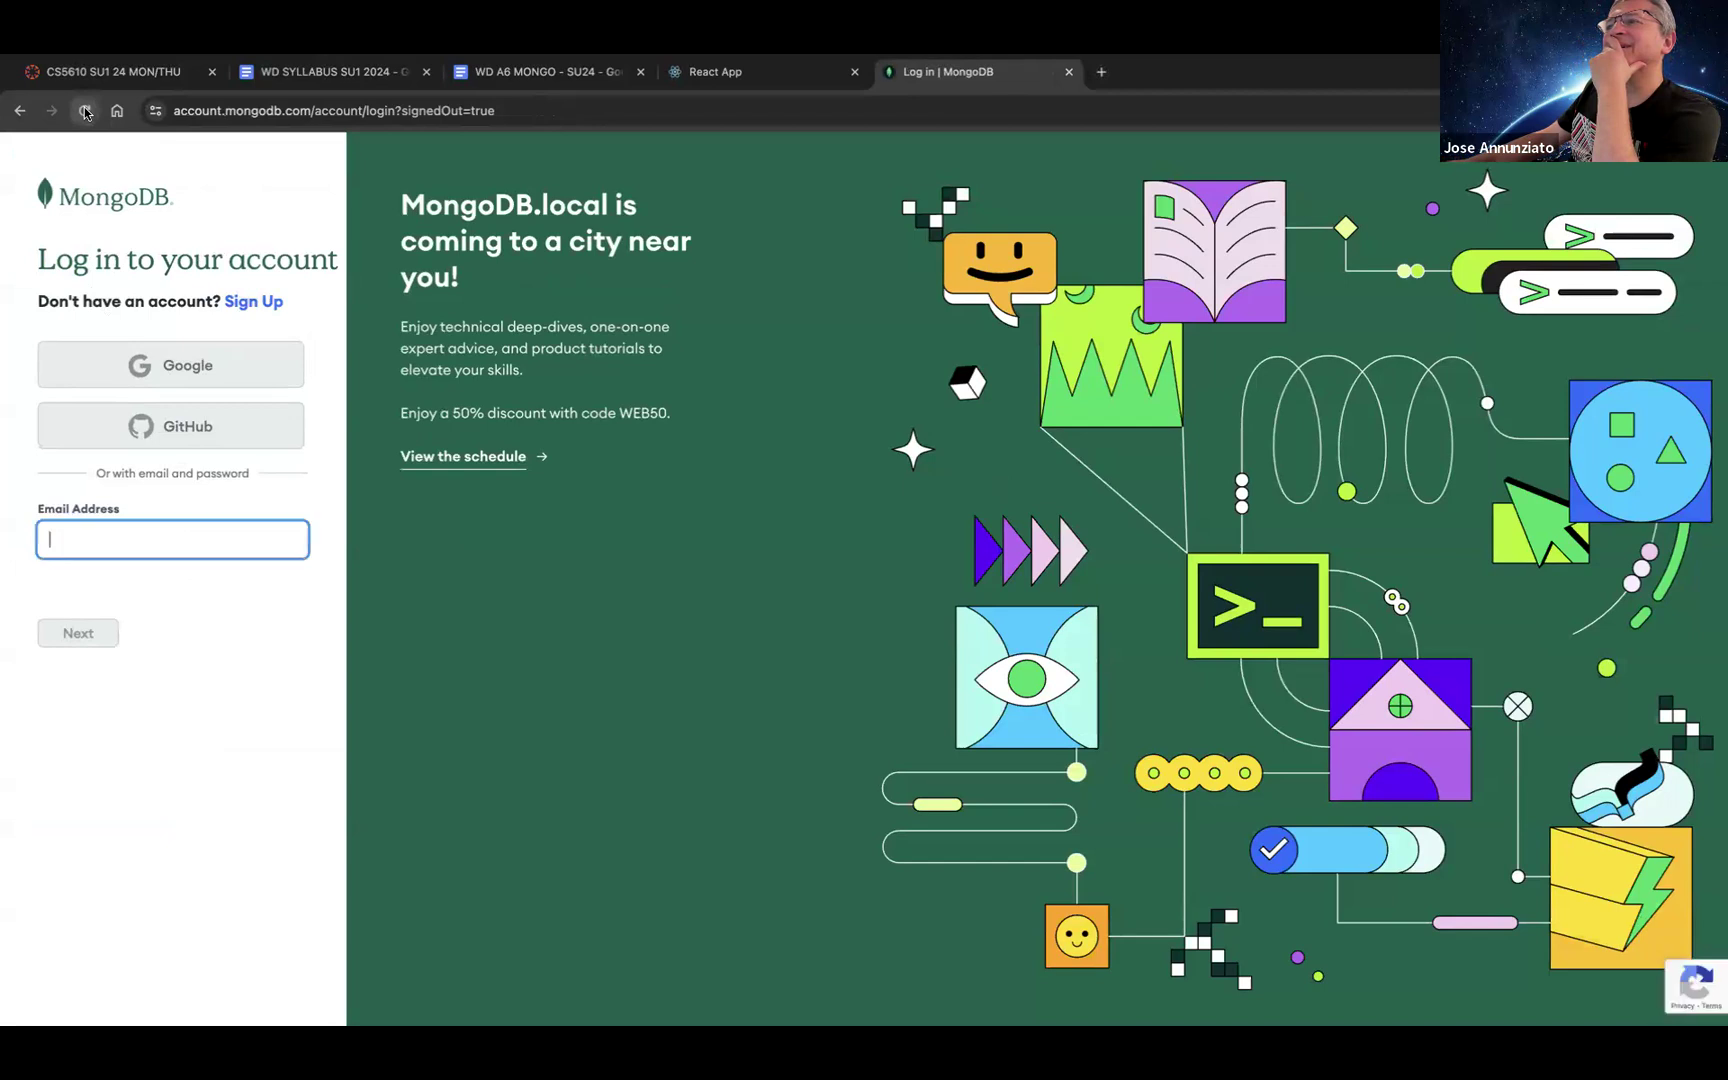
{"action": "left_click", "coordinate": [194, 430]}
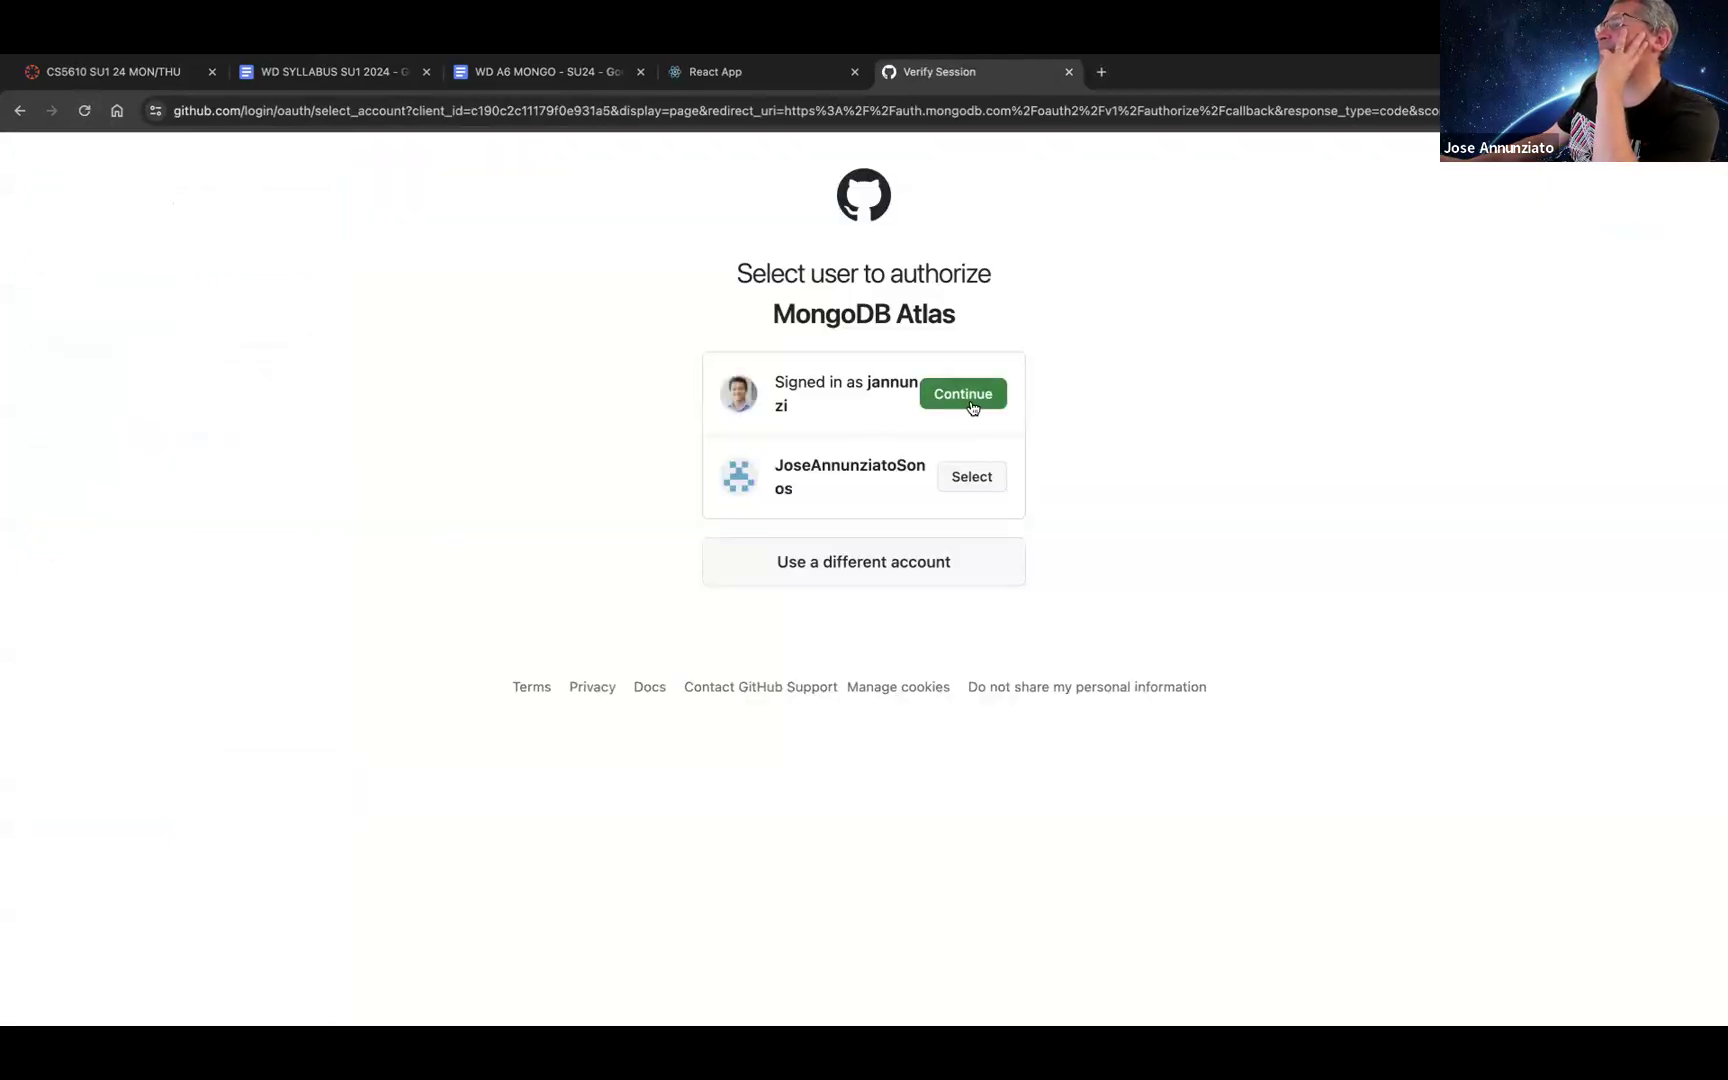
{"action": "left_click", "coordinate": [965, 400]}
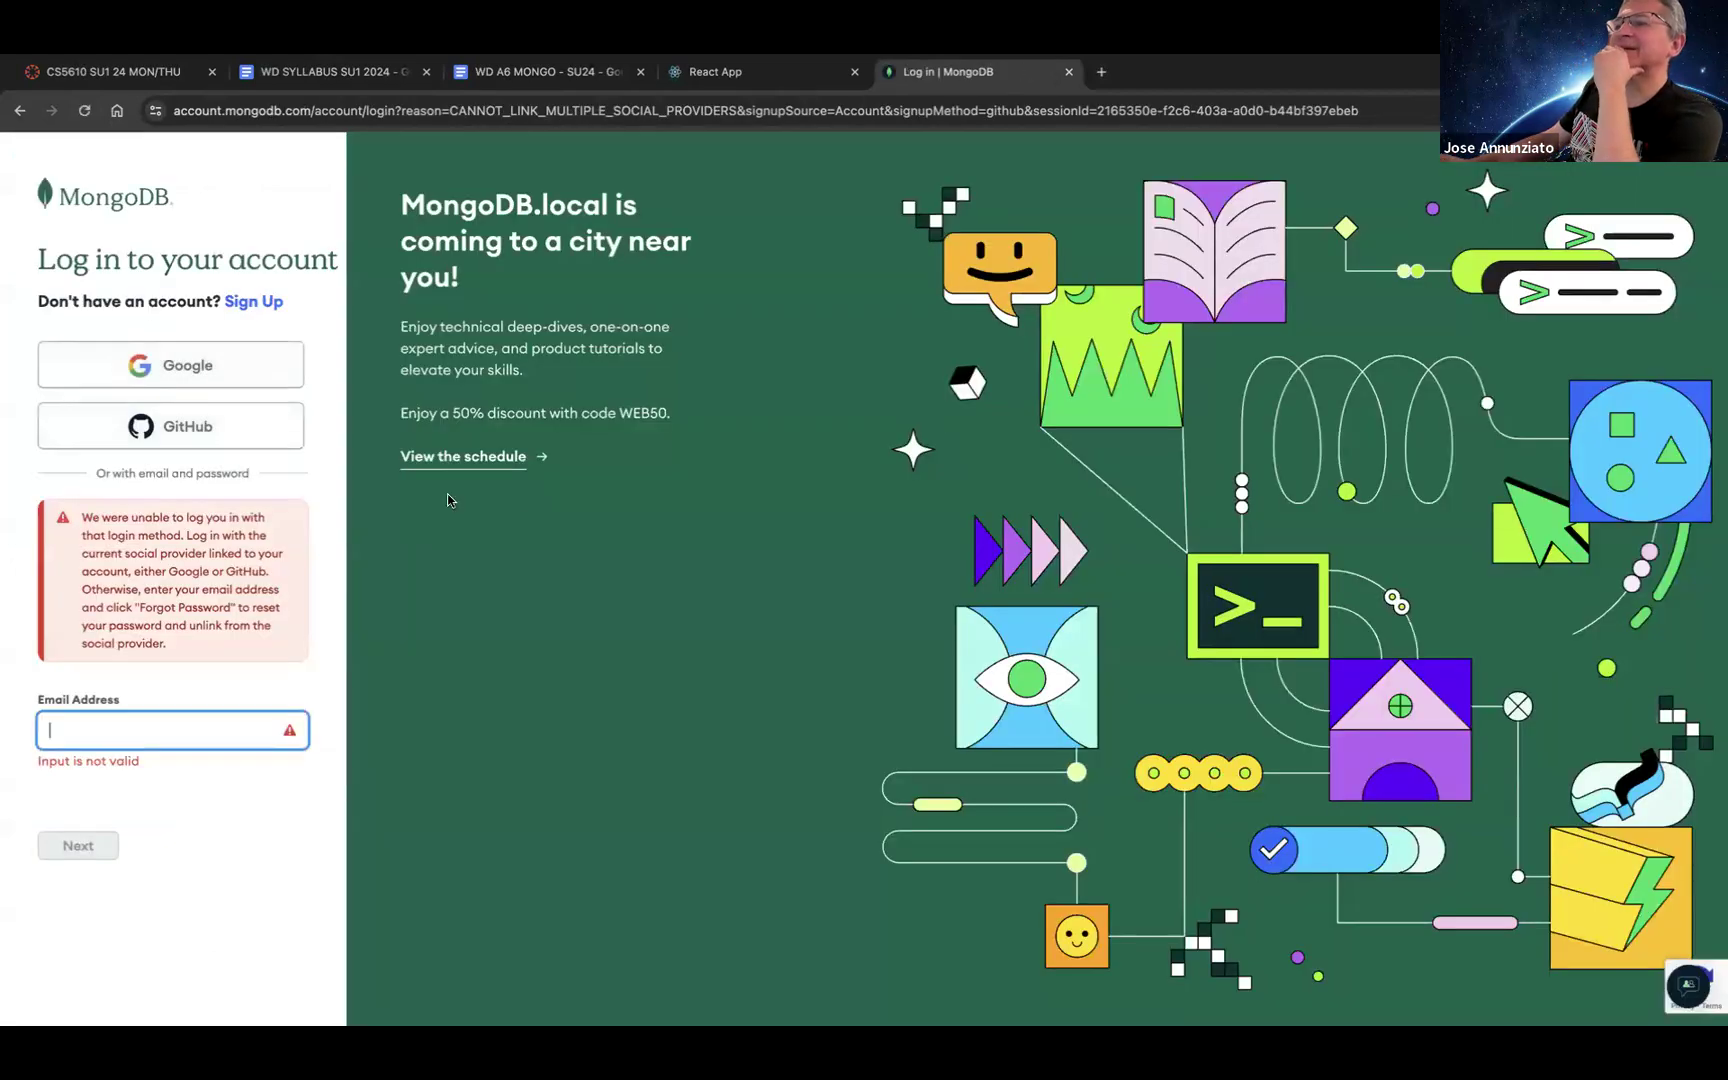
Step: Sign back in with Google using the first account, retrying after reloading the login page
{"action": "left_click", "coordinate": [185, 366]}
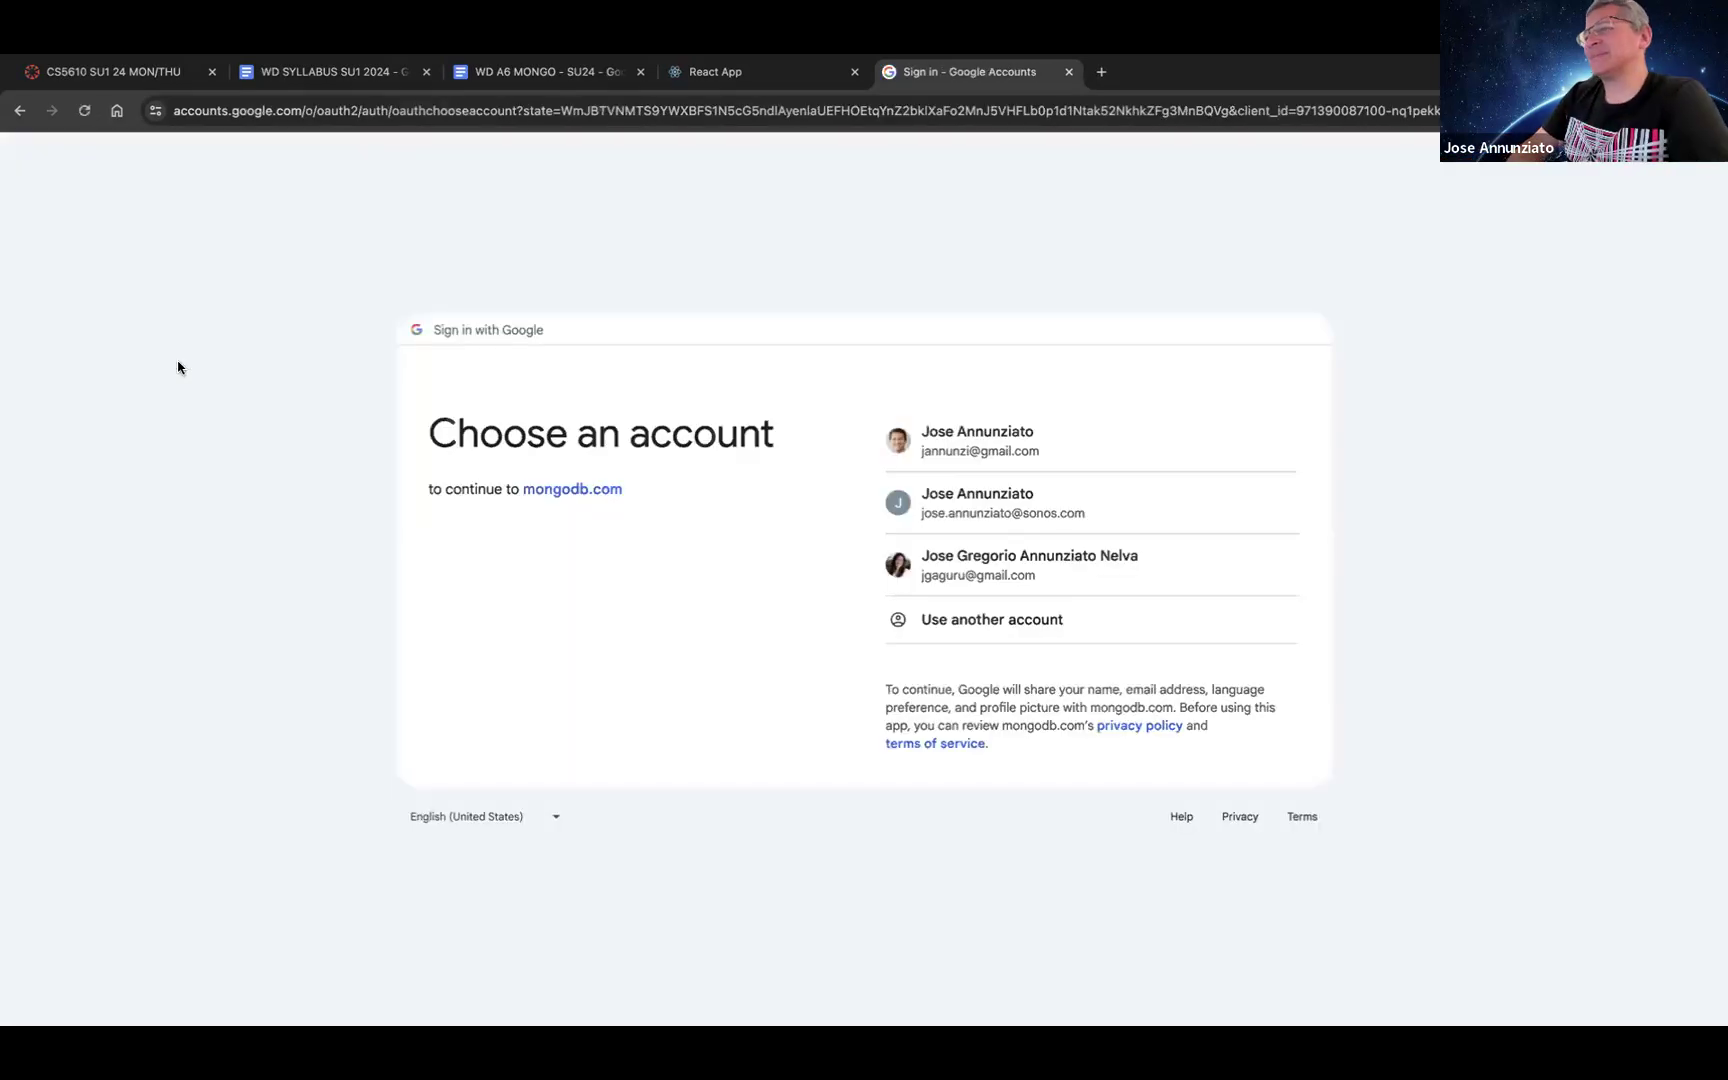
{"action": "left_click", "coordinate": [975, 446]}
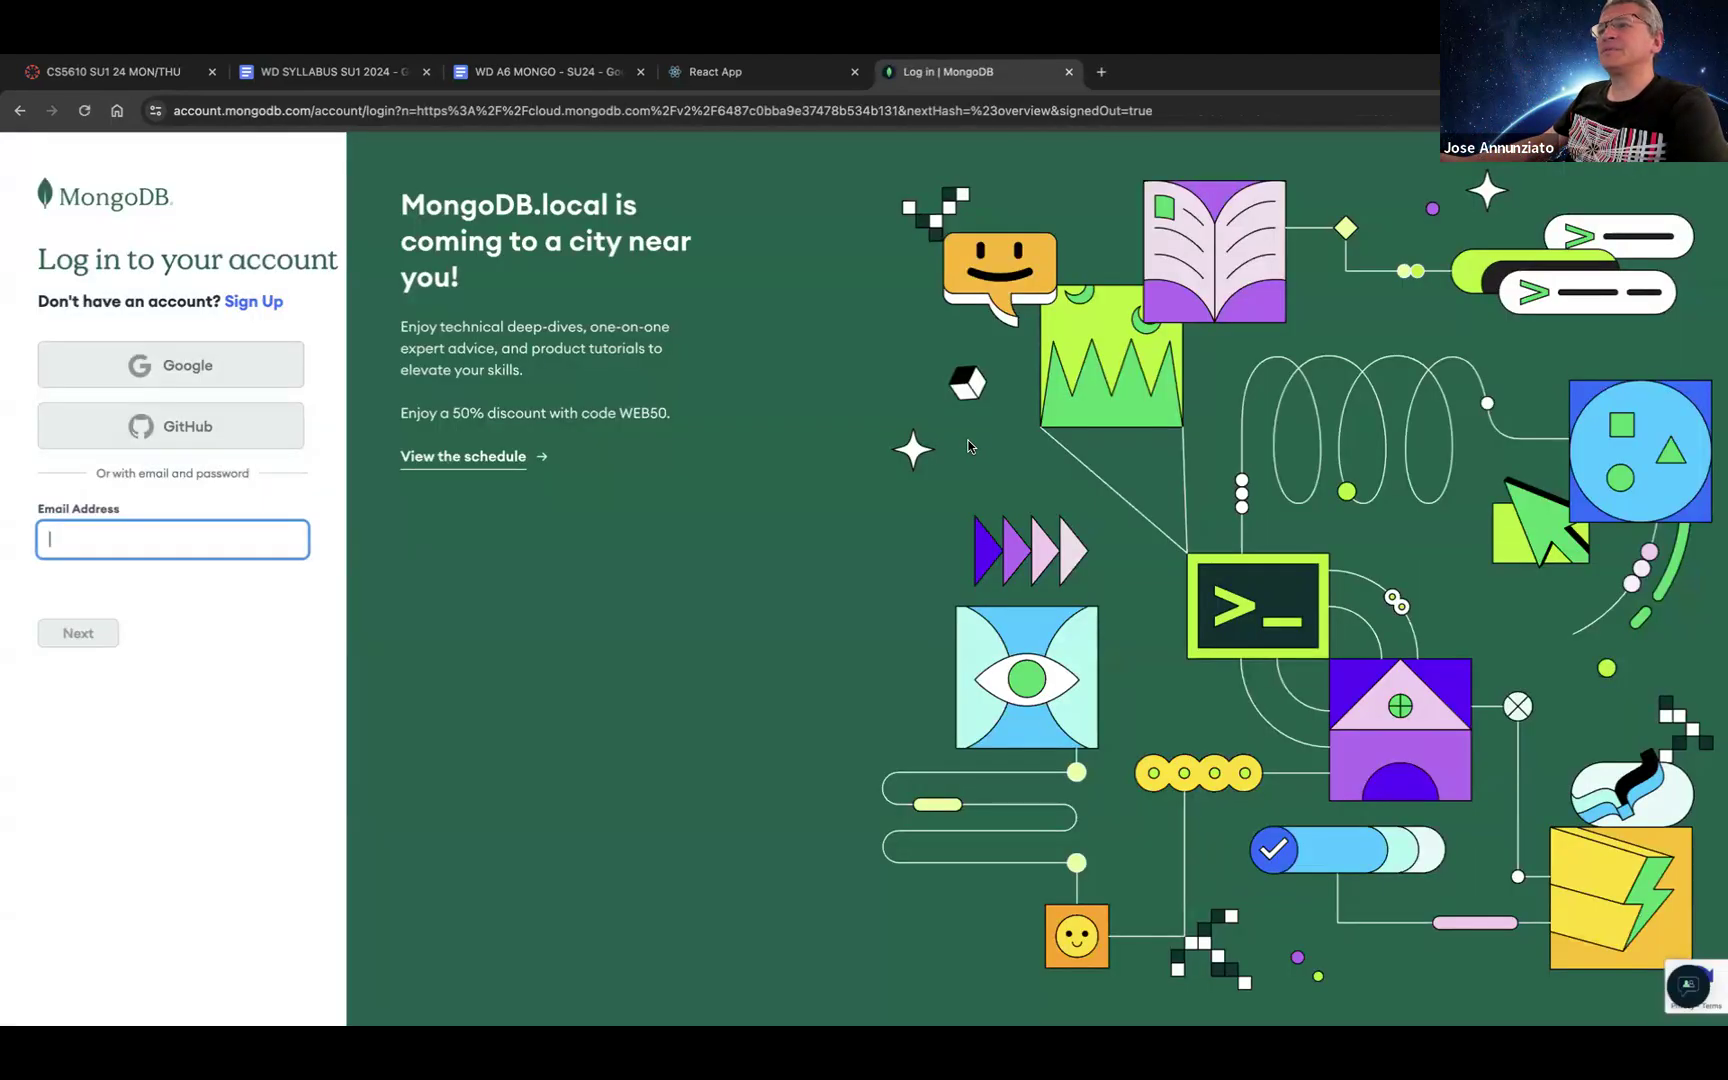
{"action": "left_click", "coordinate": [220, 470]}
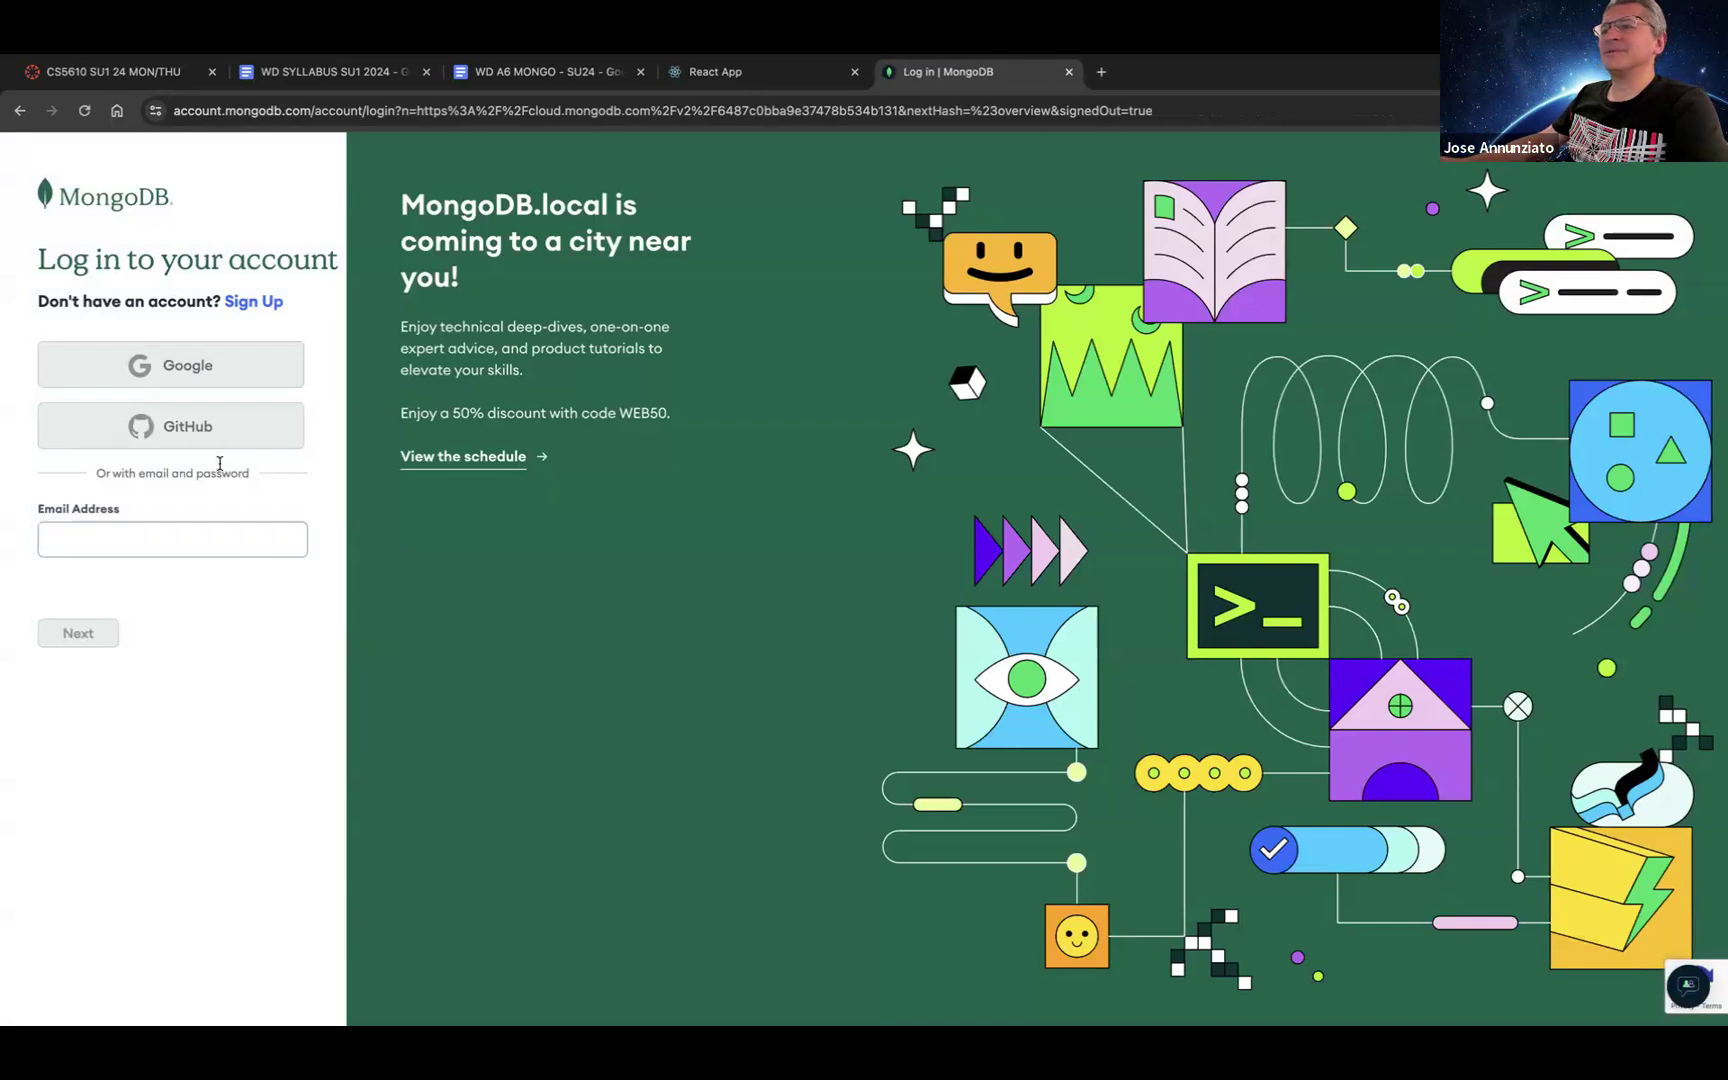
{"action": "left_click", "coordinate": [85, 116]}
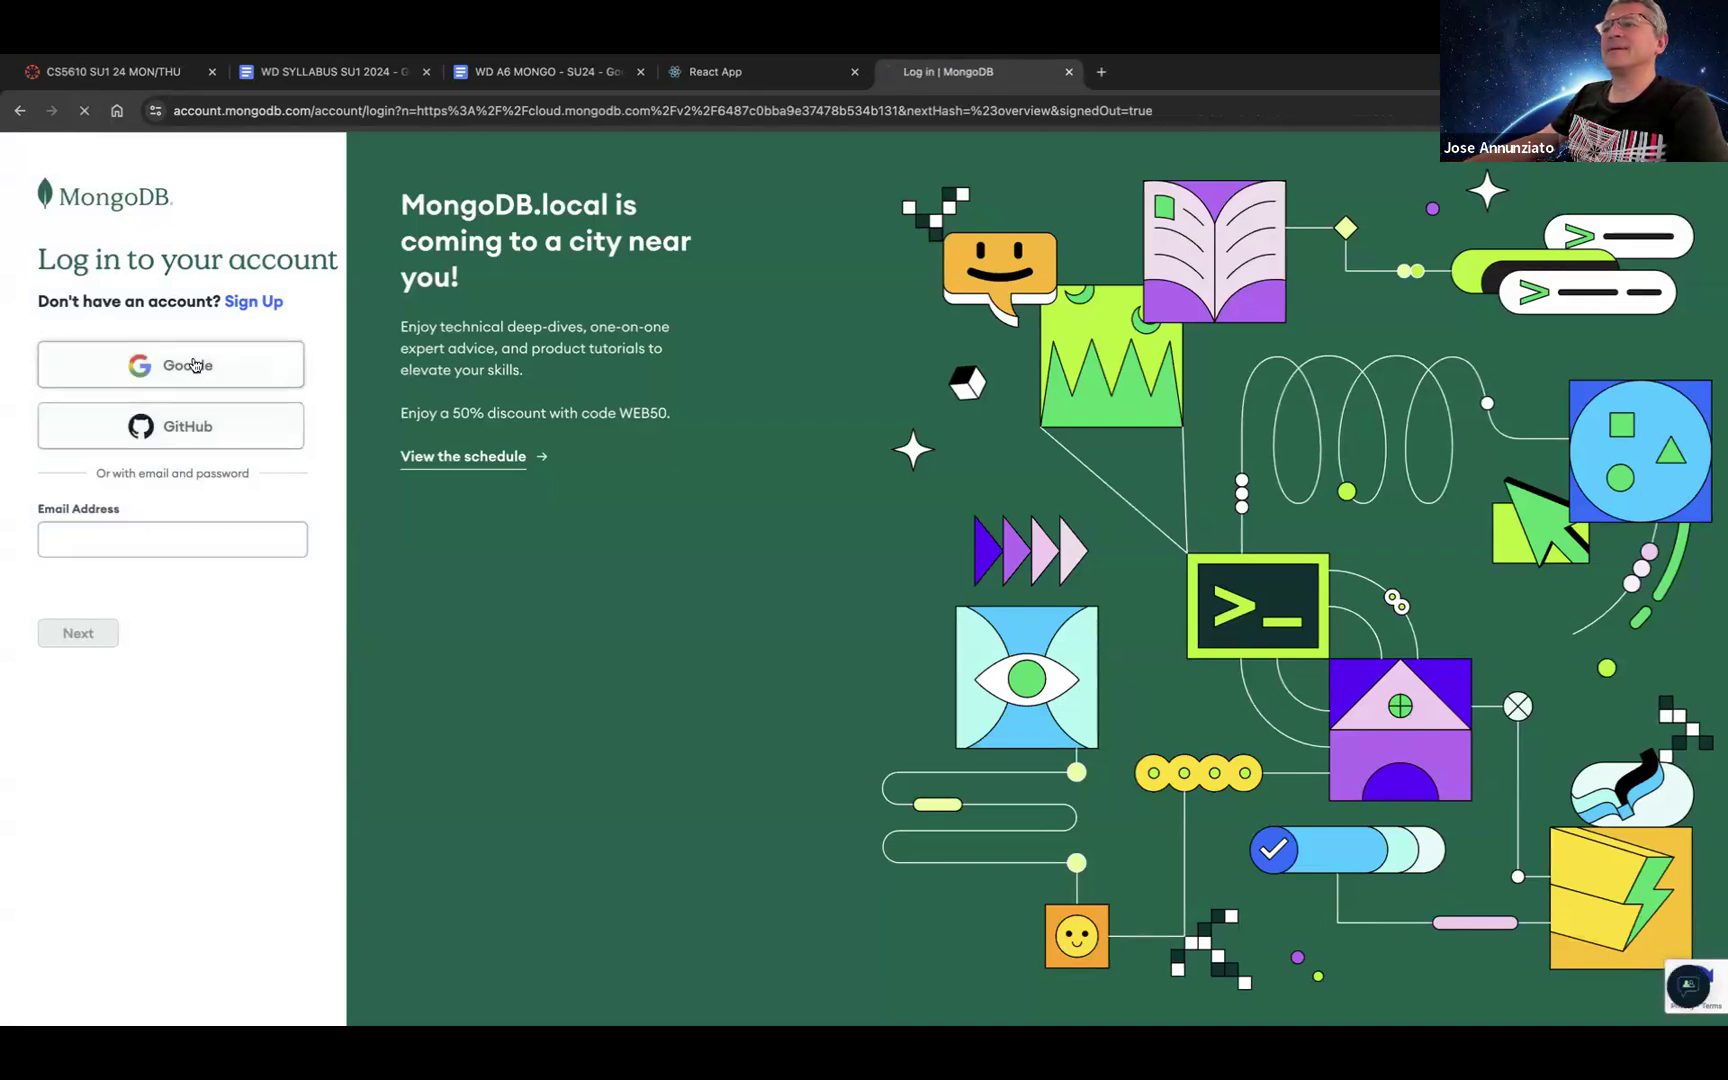
{"action": "left_click", "coordinate": [195, 365]}
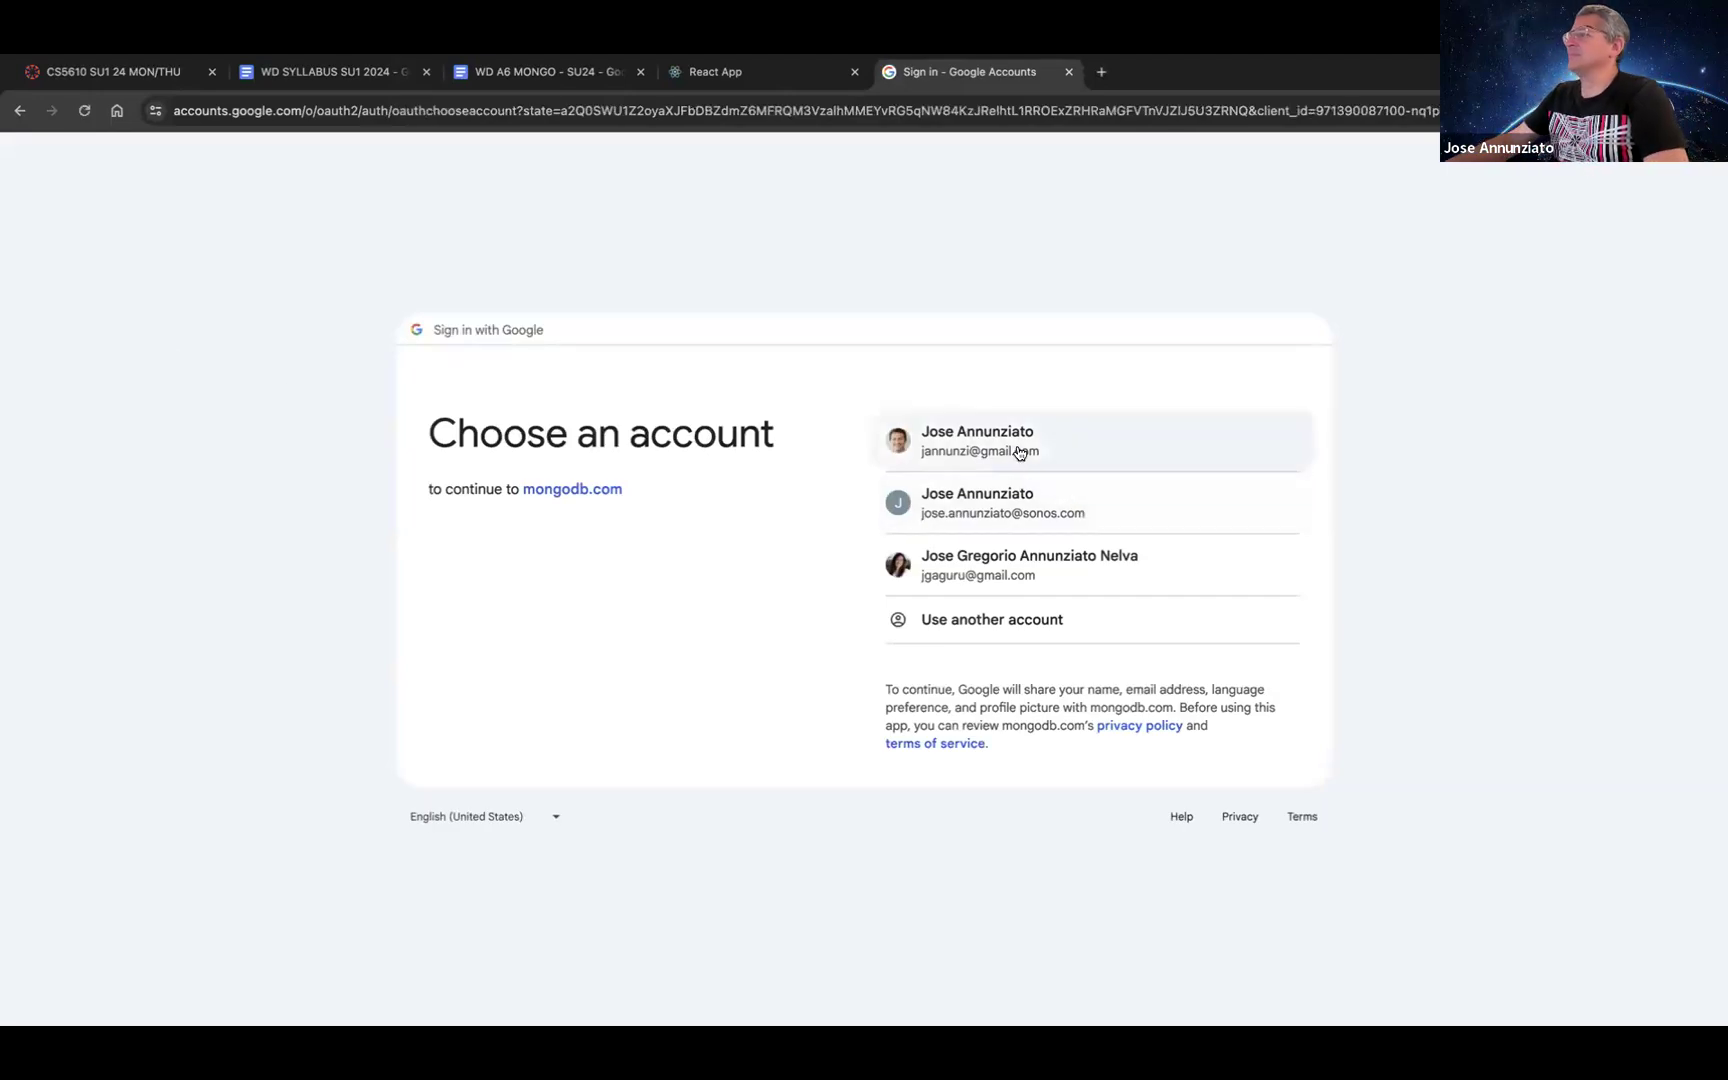
{"action": "left_click", "coordinate": [1019, 452]}
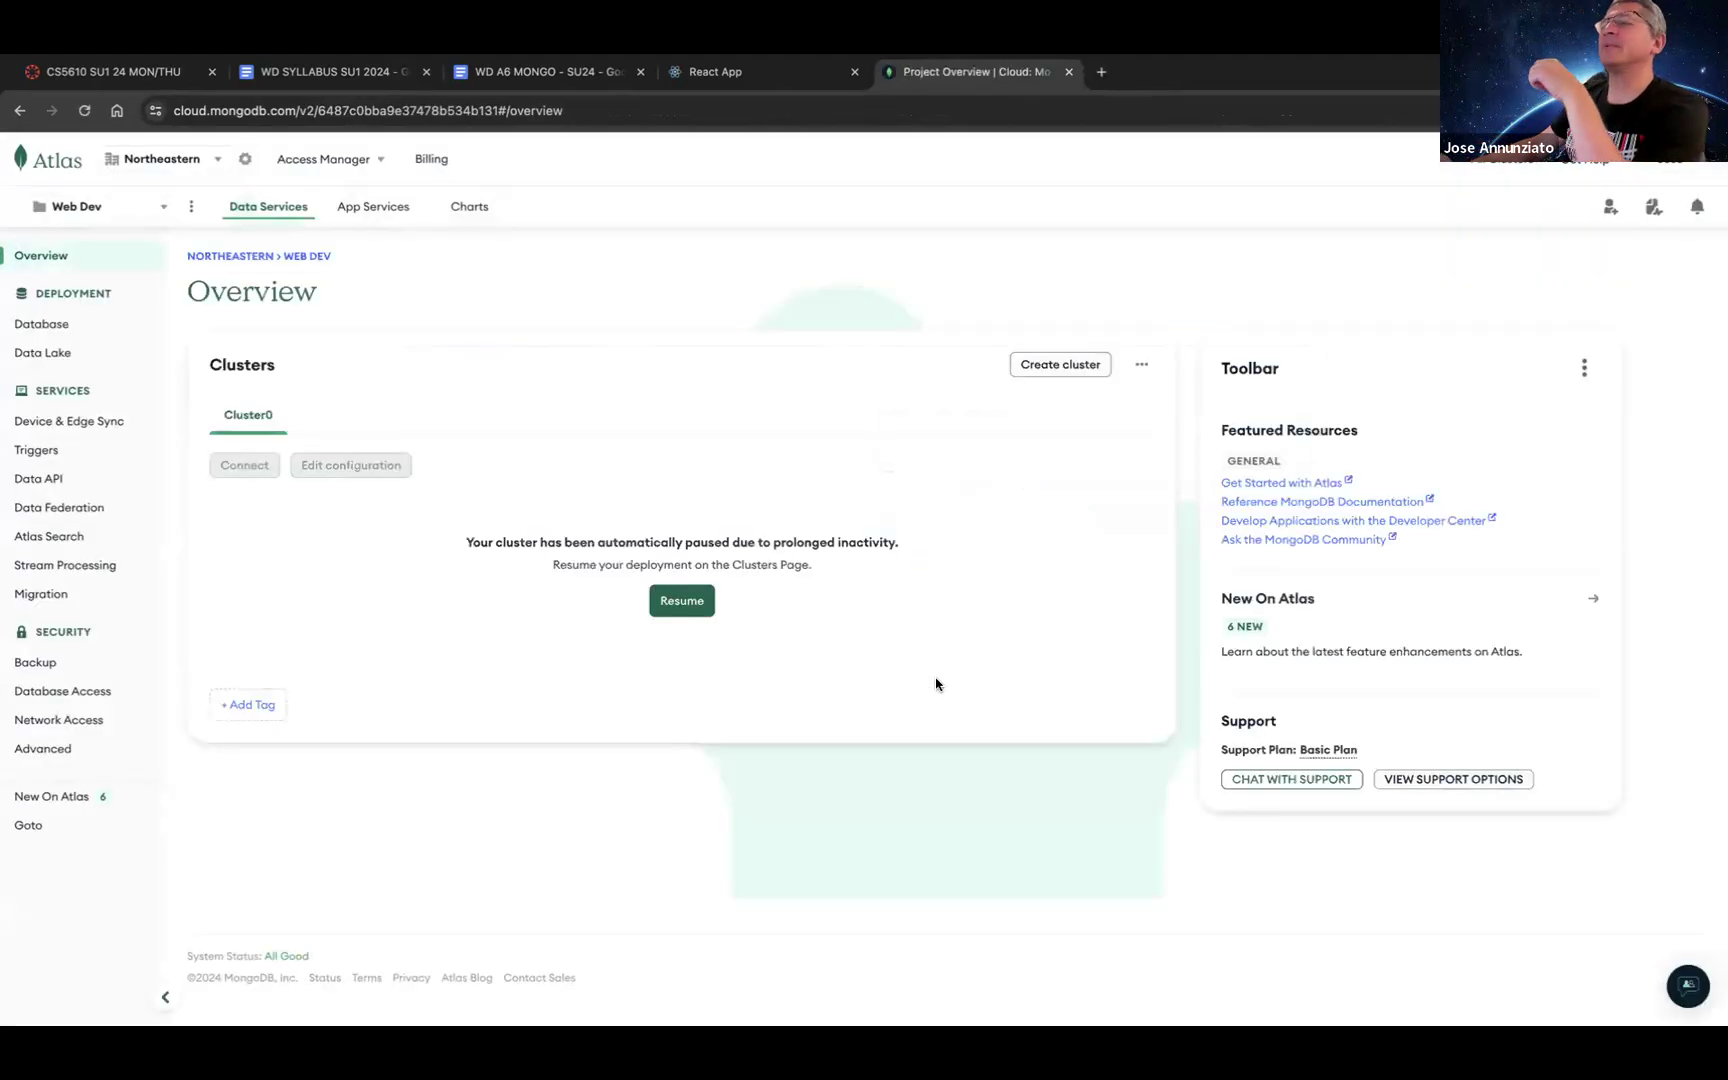
{"action": "left_click", "coordinate": [517, 72]}
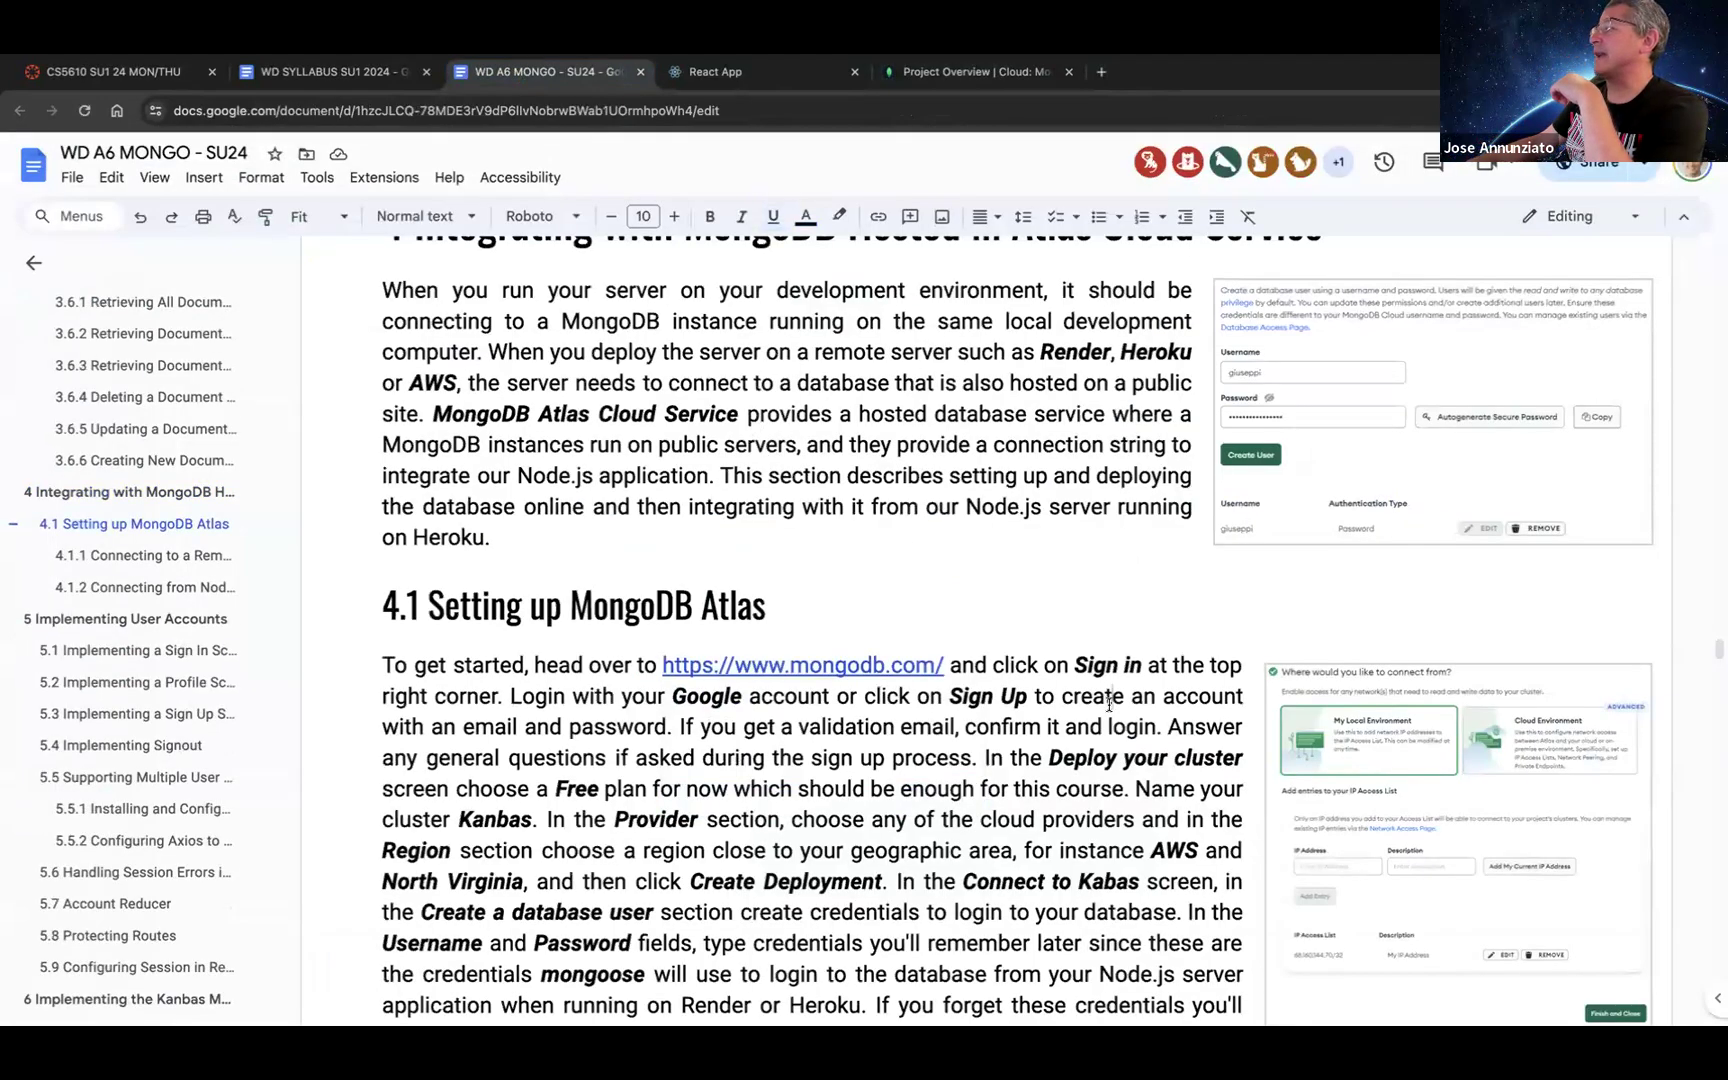
{"action": "scroll", "coordinate": [1109, 700], "scroll_direction": "up", "scroll_amount": 1}
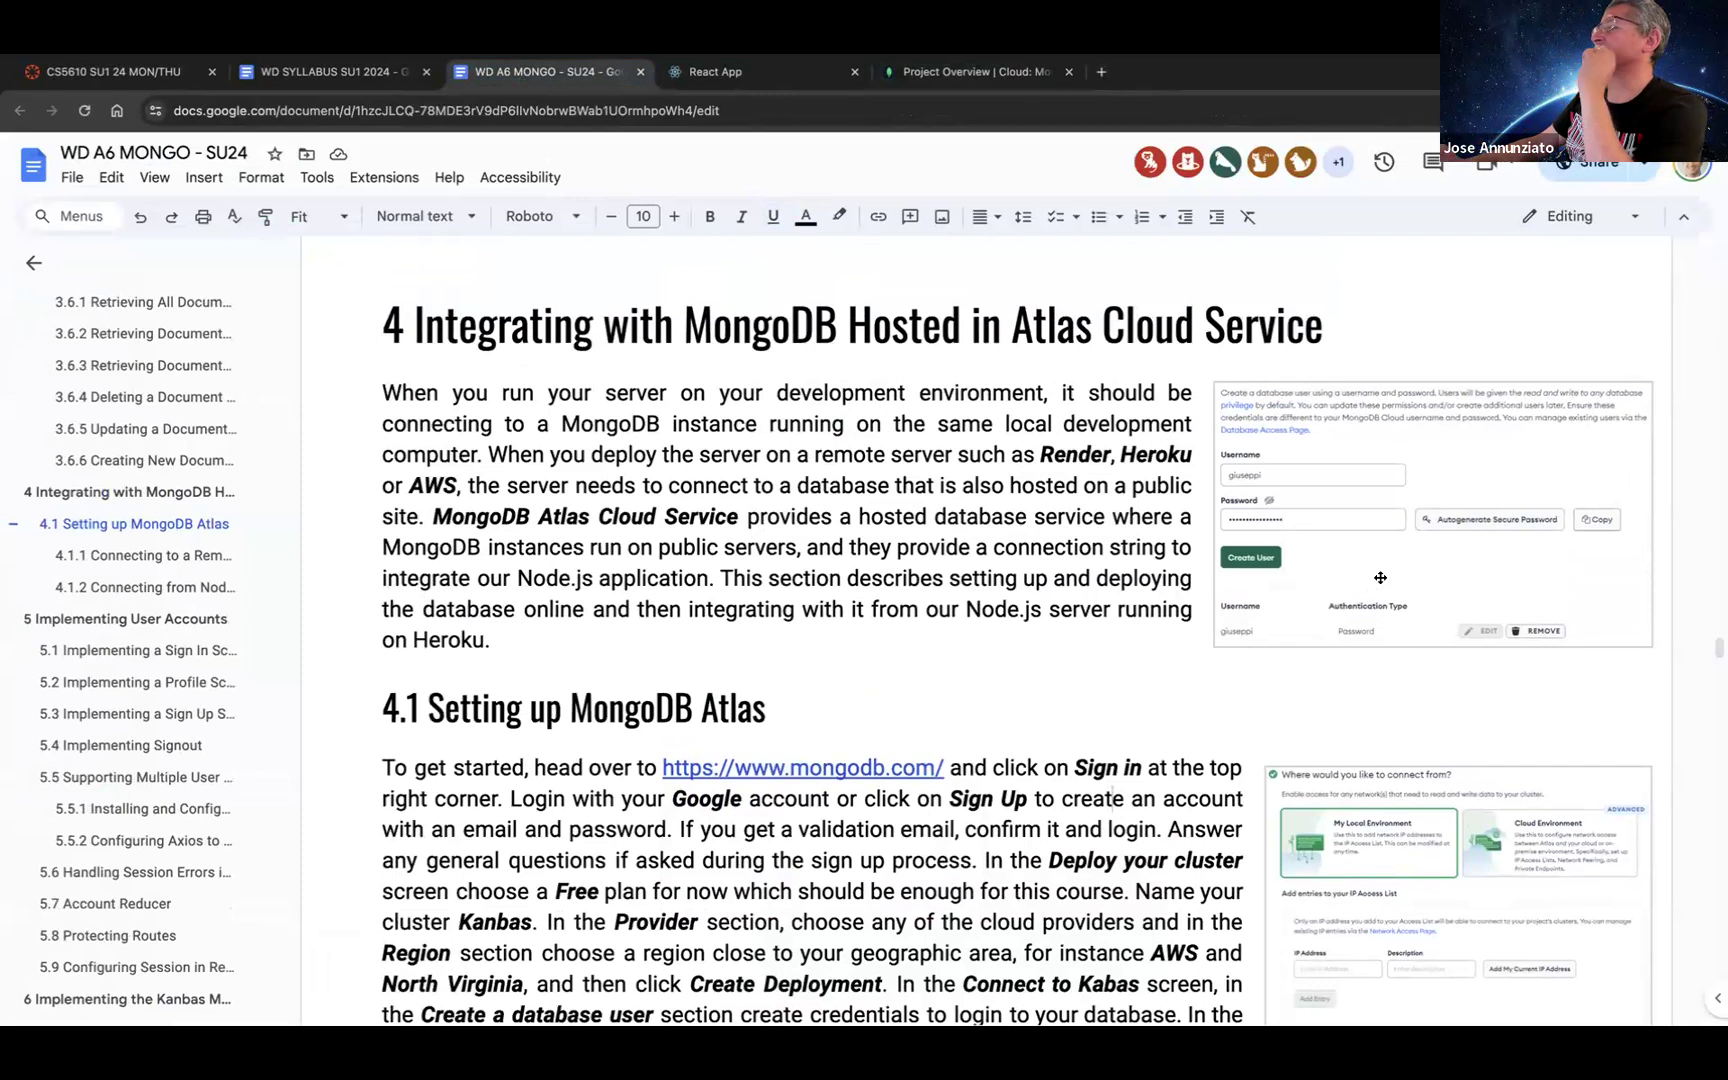
{"action": "scroll", "coordinate": [1380, 578], "scroll_direction": "down", "scroll_amount": 2}
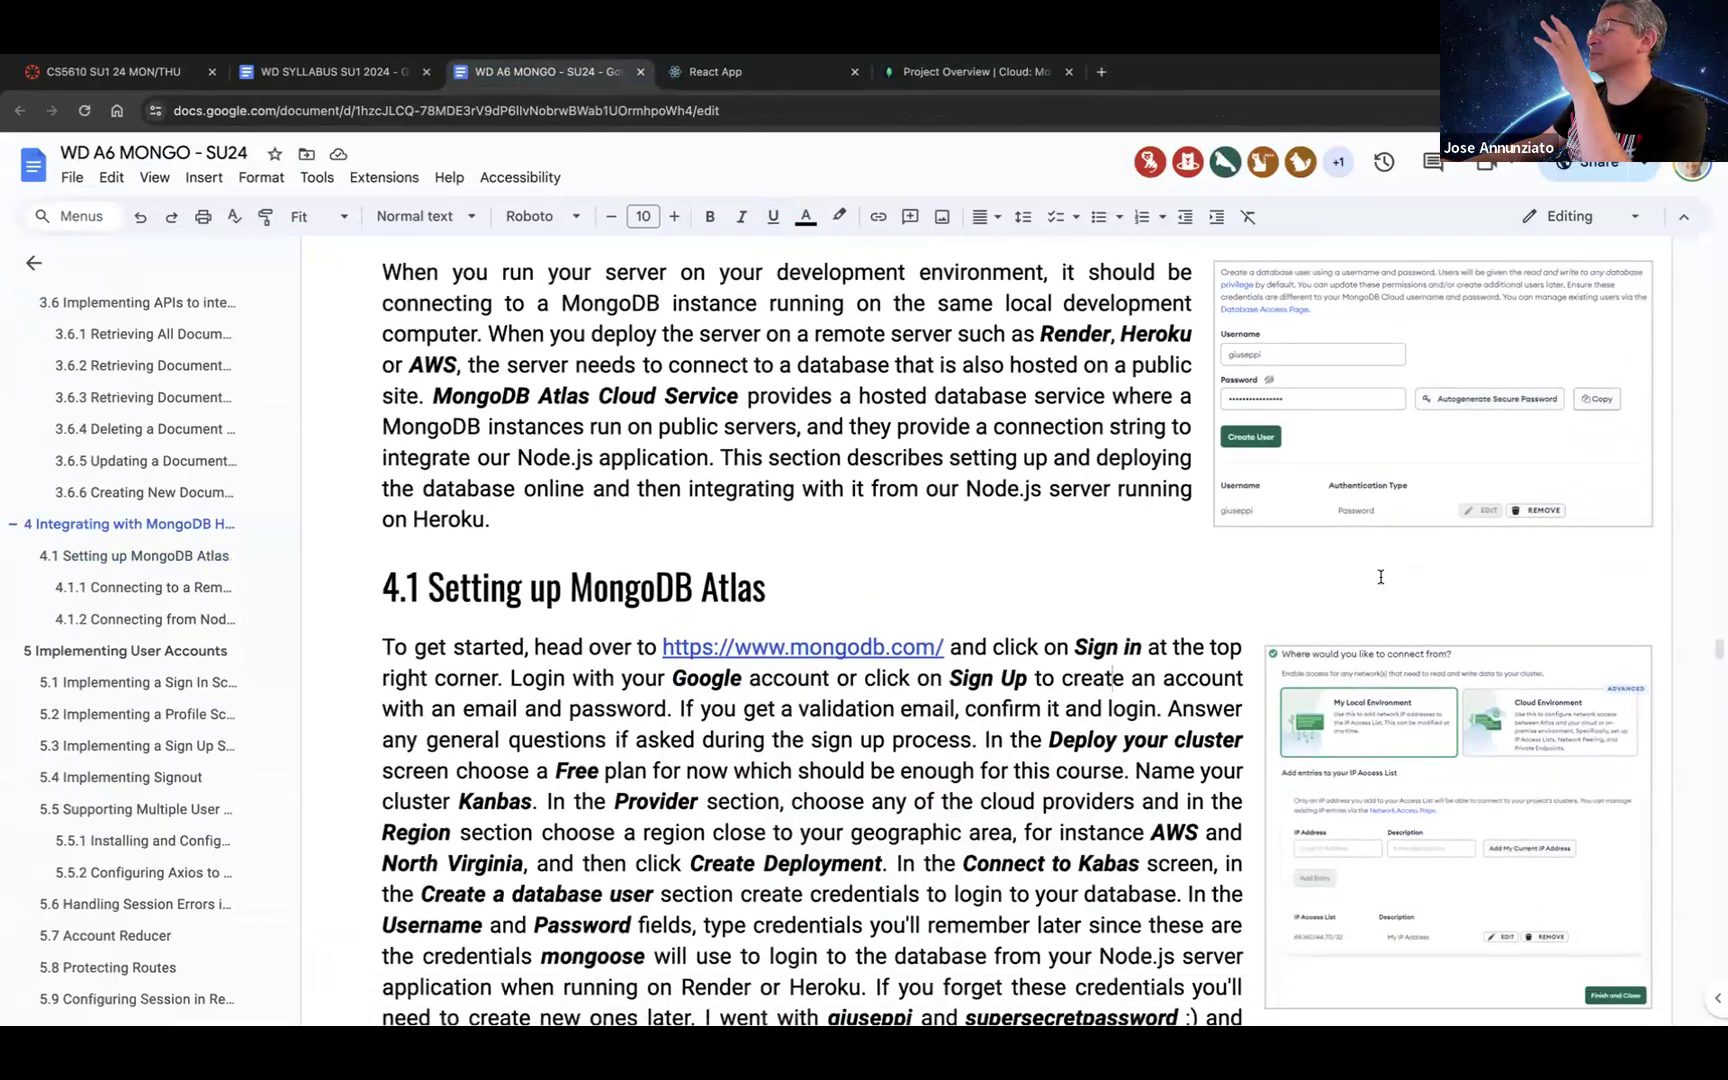
{"action": "scroll", "coordinate": [1380, 577], "scroll_direction": "down", "scroll_amount": 1}
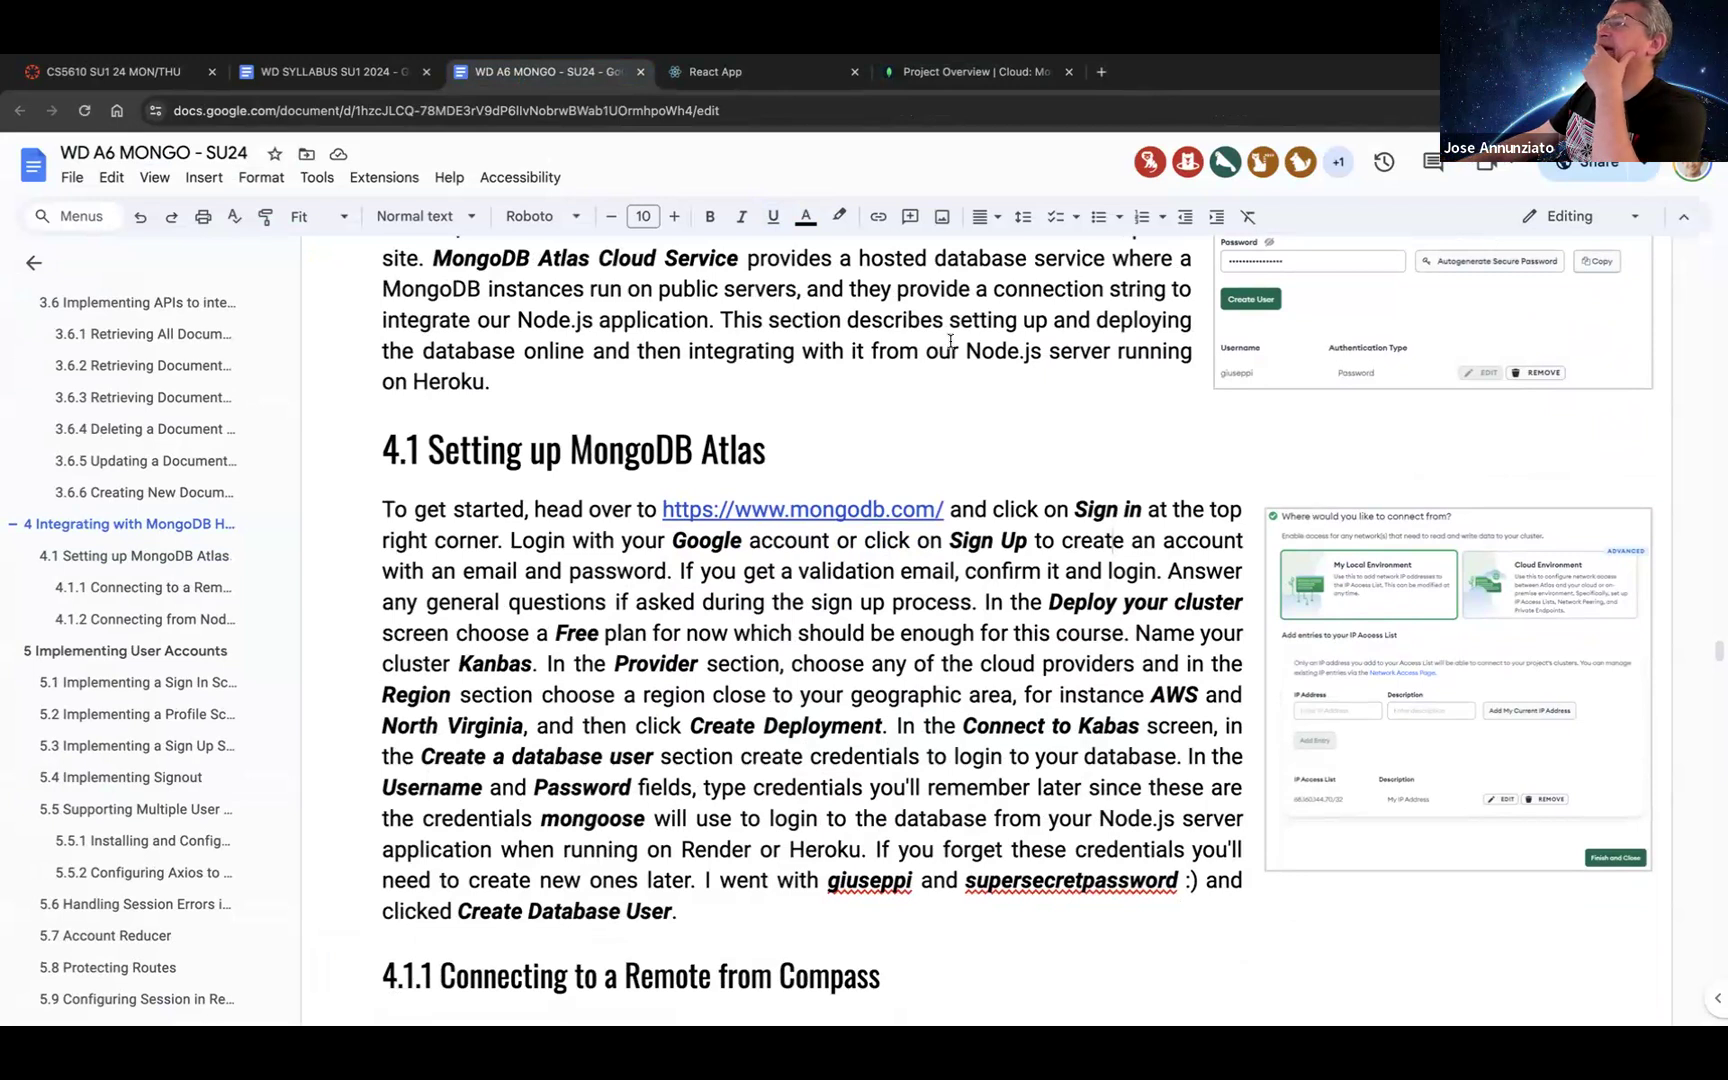
{"action": "left_click", "coordinate": [948, 88]}
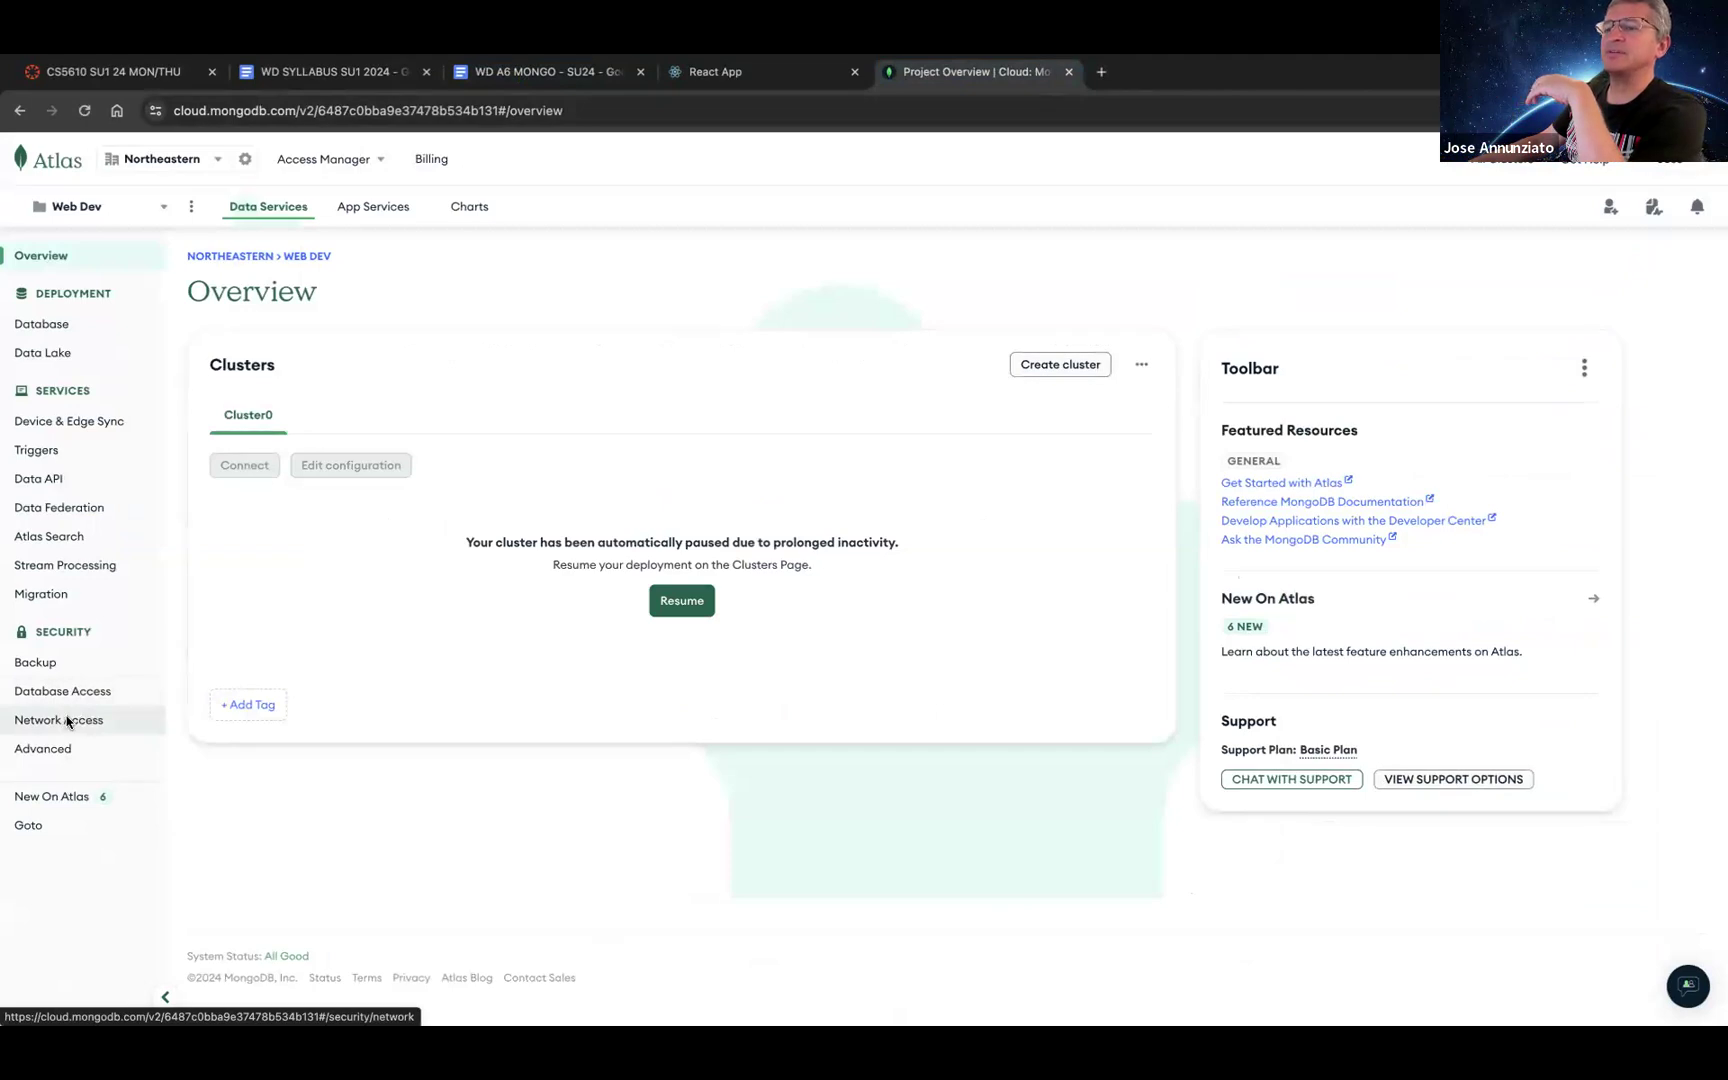
Step: Inspect the IP Access List entries, including 0.0.0.0/0, then open Database Access
{"action": "left_click", "coordinate": [66, 721]}
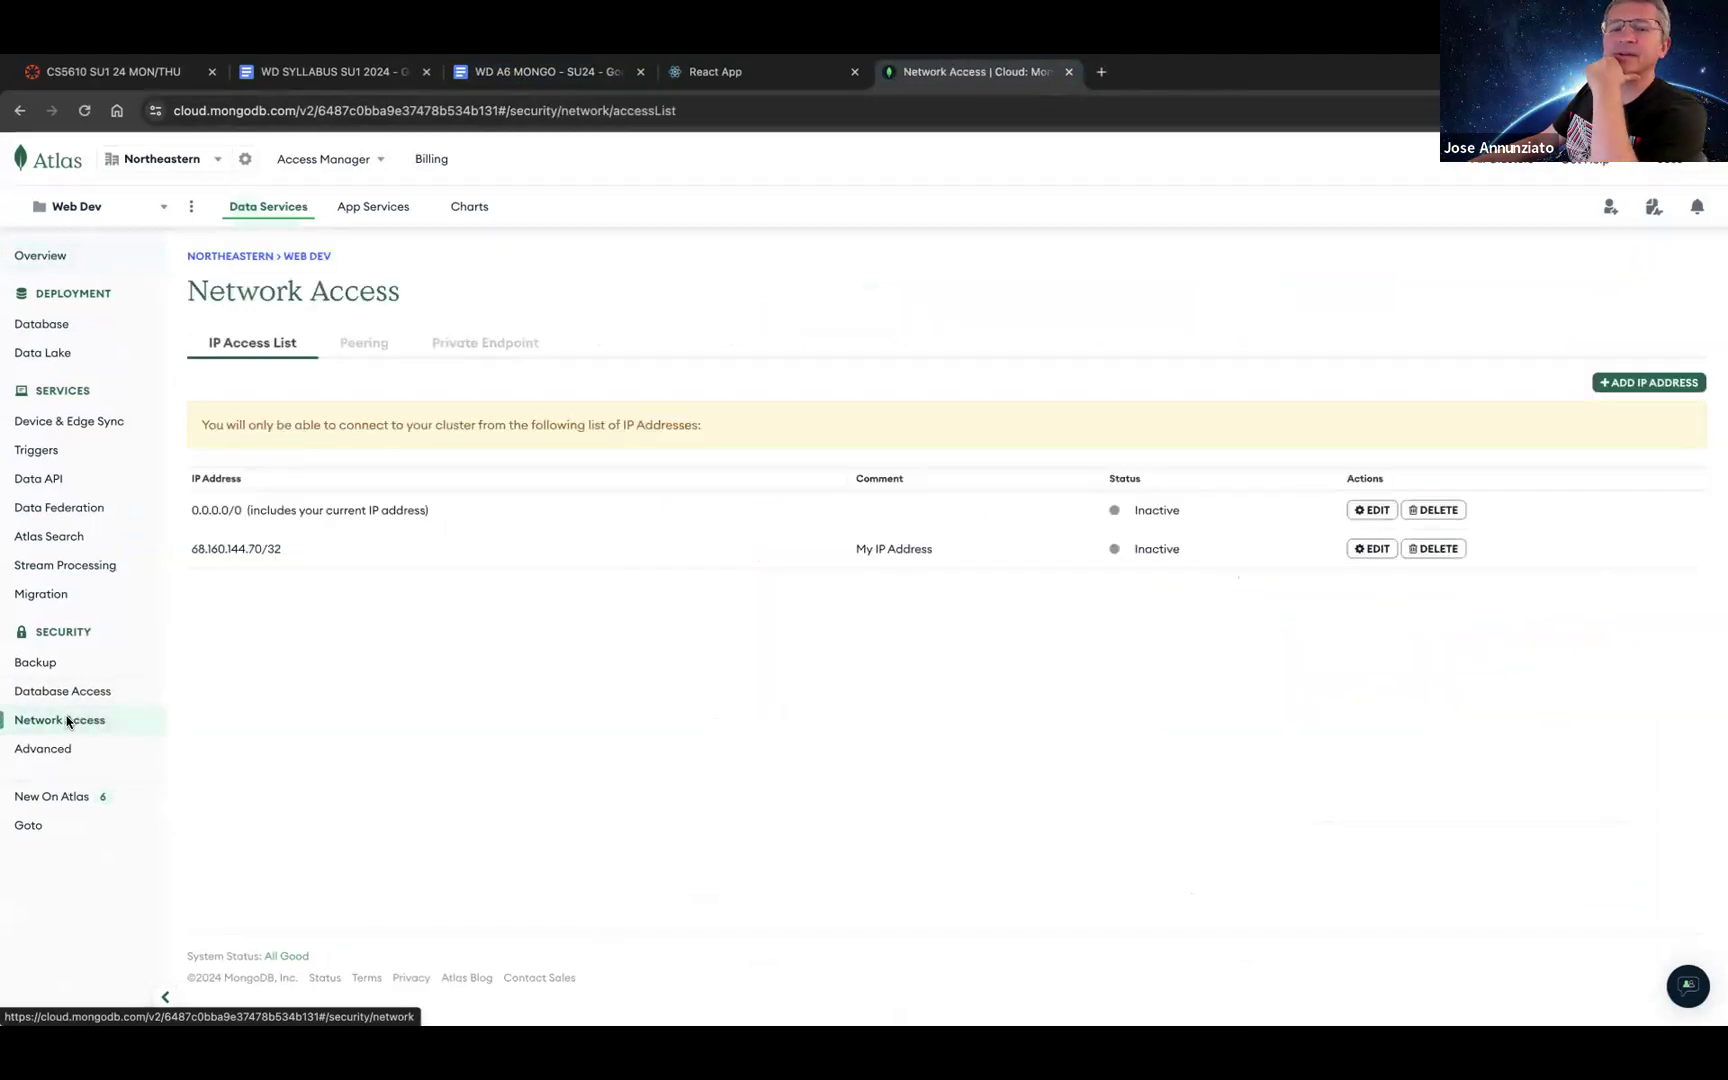
{"action": "left_click_drag", "start_coordinate": [190, 548], "coordinate": [313, 555]}
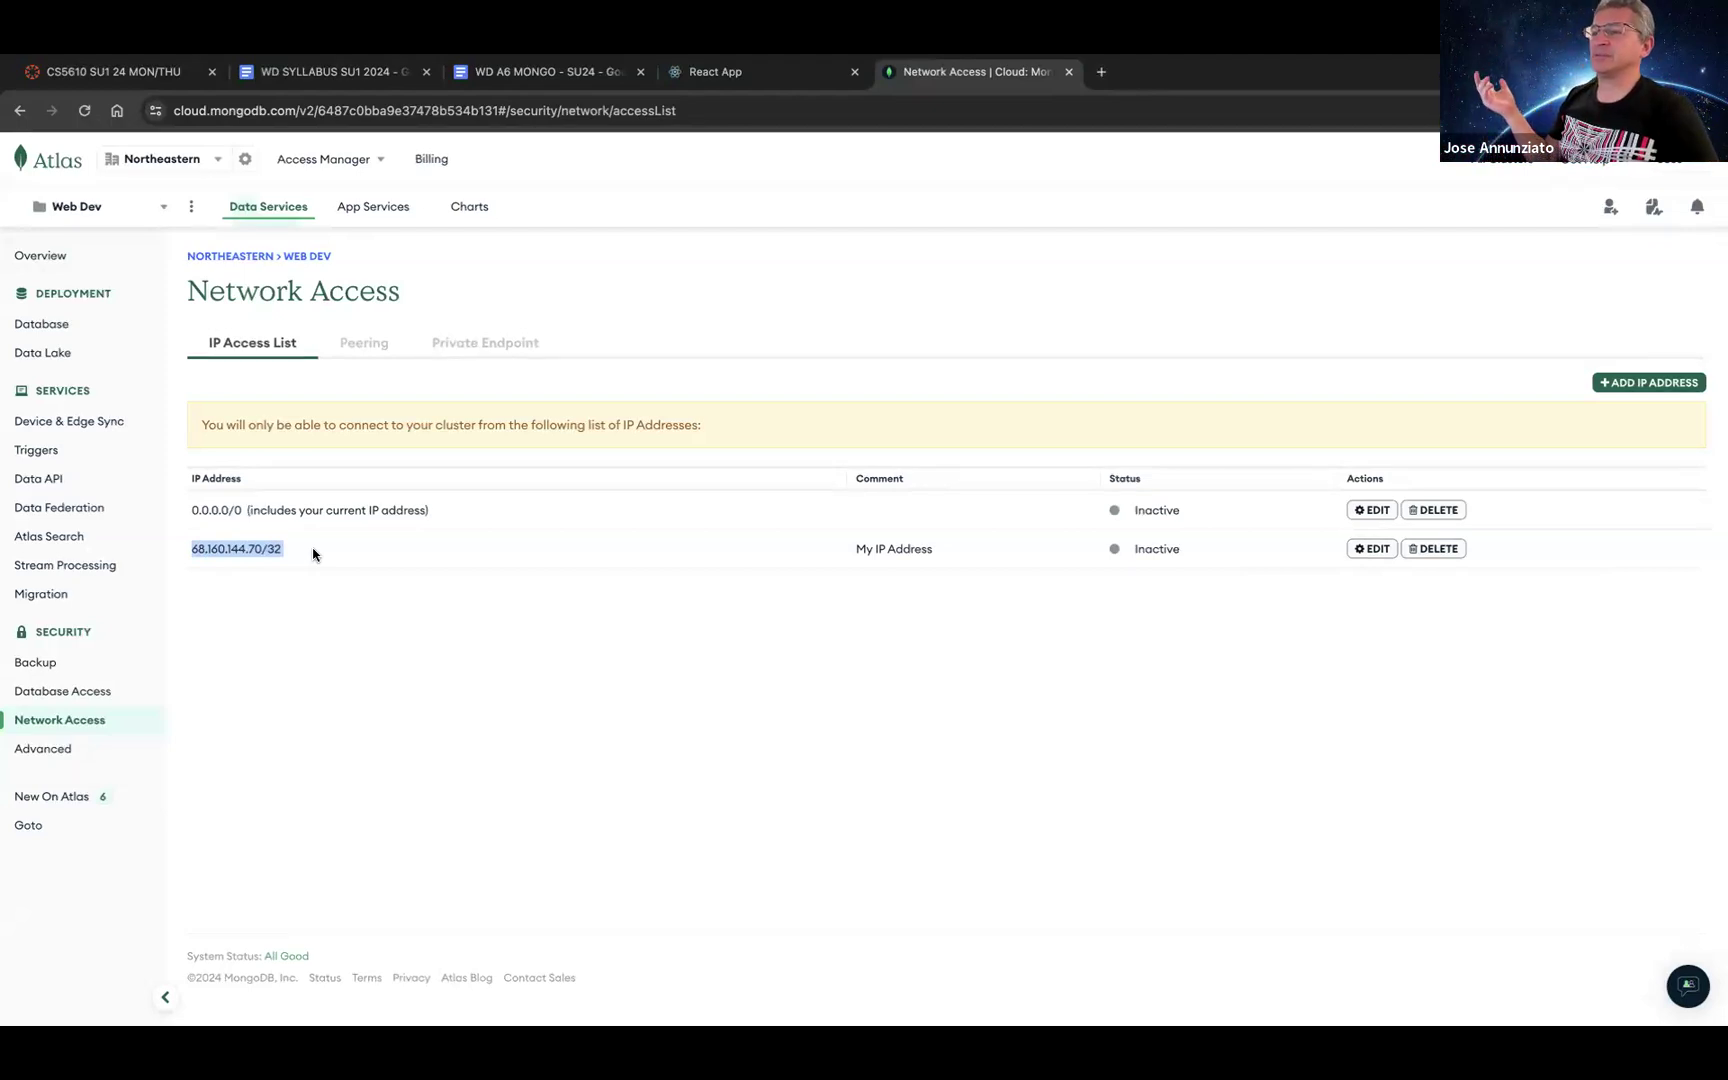
{"action": "left_click", "coordinate": [313, 555]}
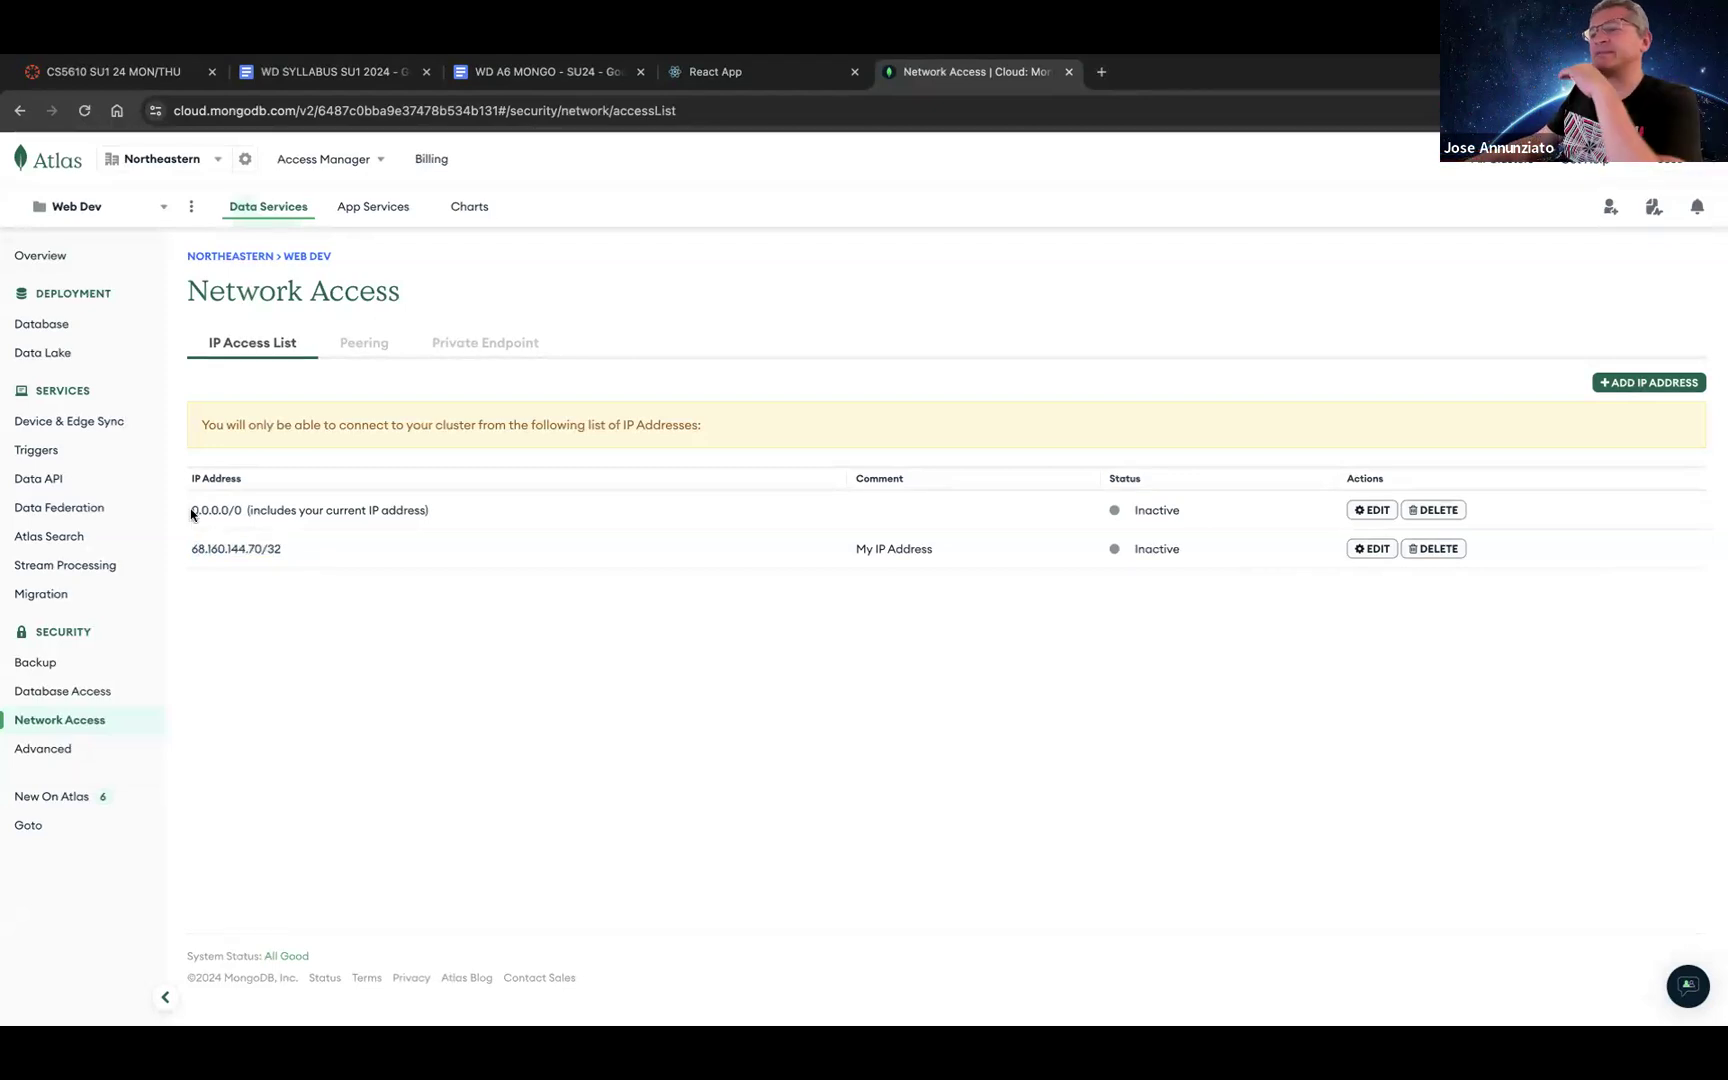
{"action": "left_click_drag", "start_coordinate": [192, 511], "coordinate": [272, 512]}
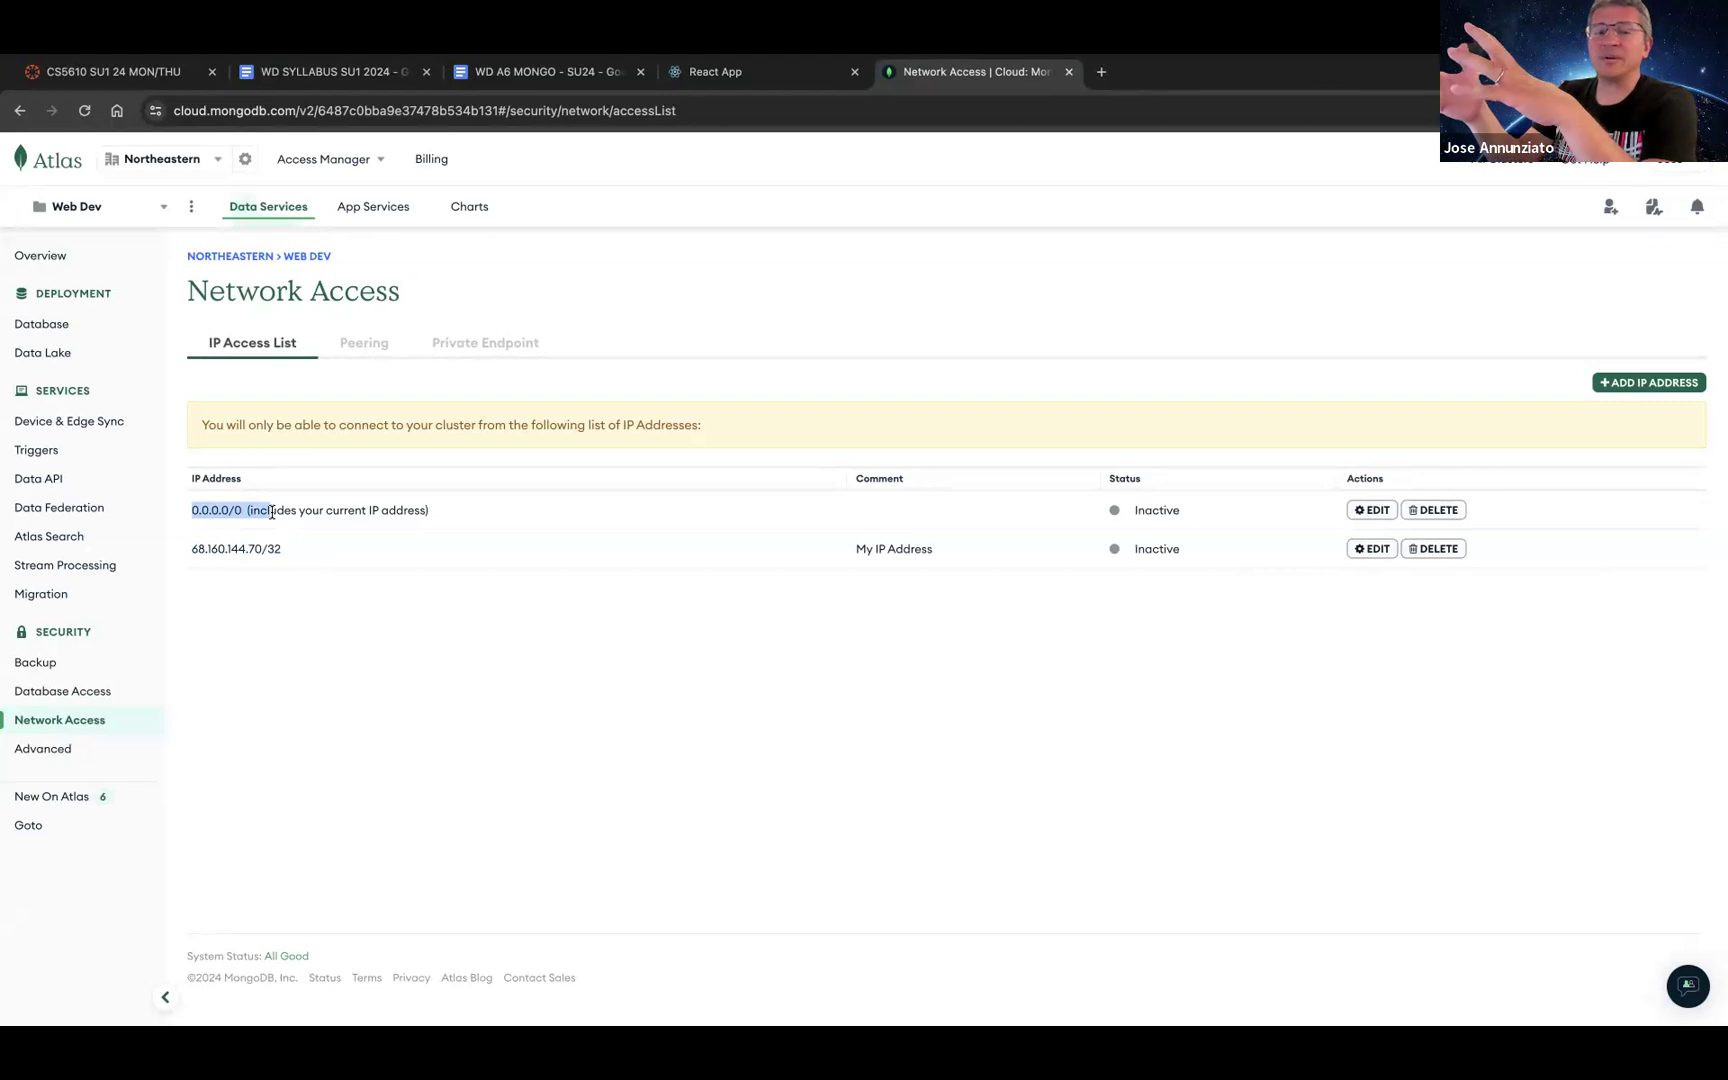
{"action": "left_click", "coordinate": [272, 512]}
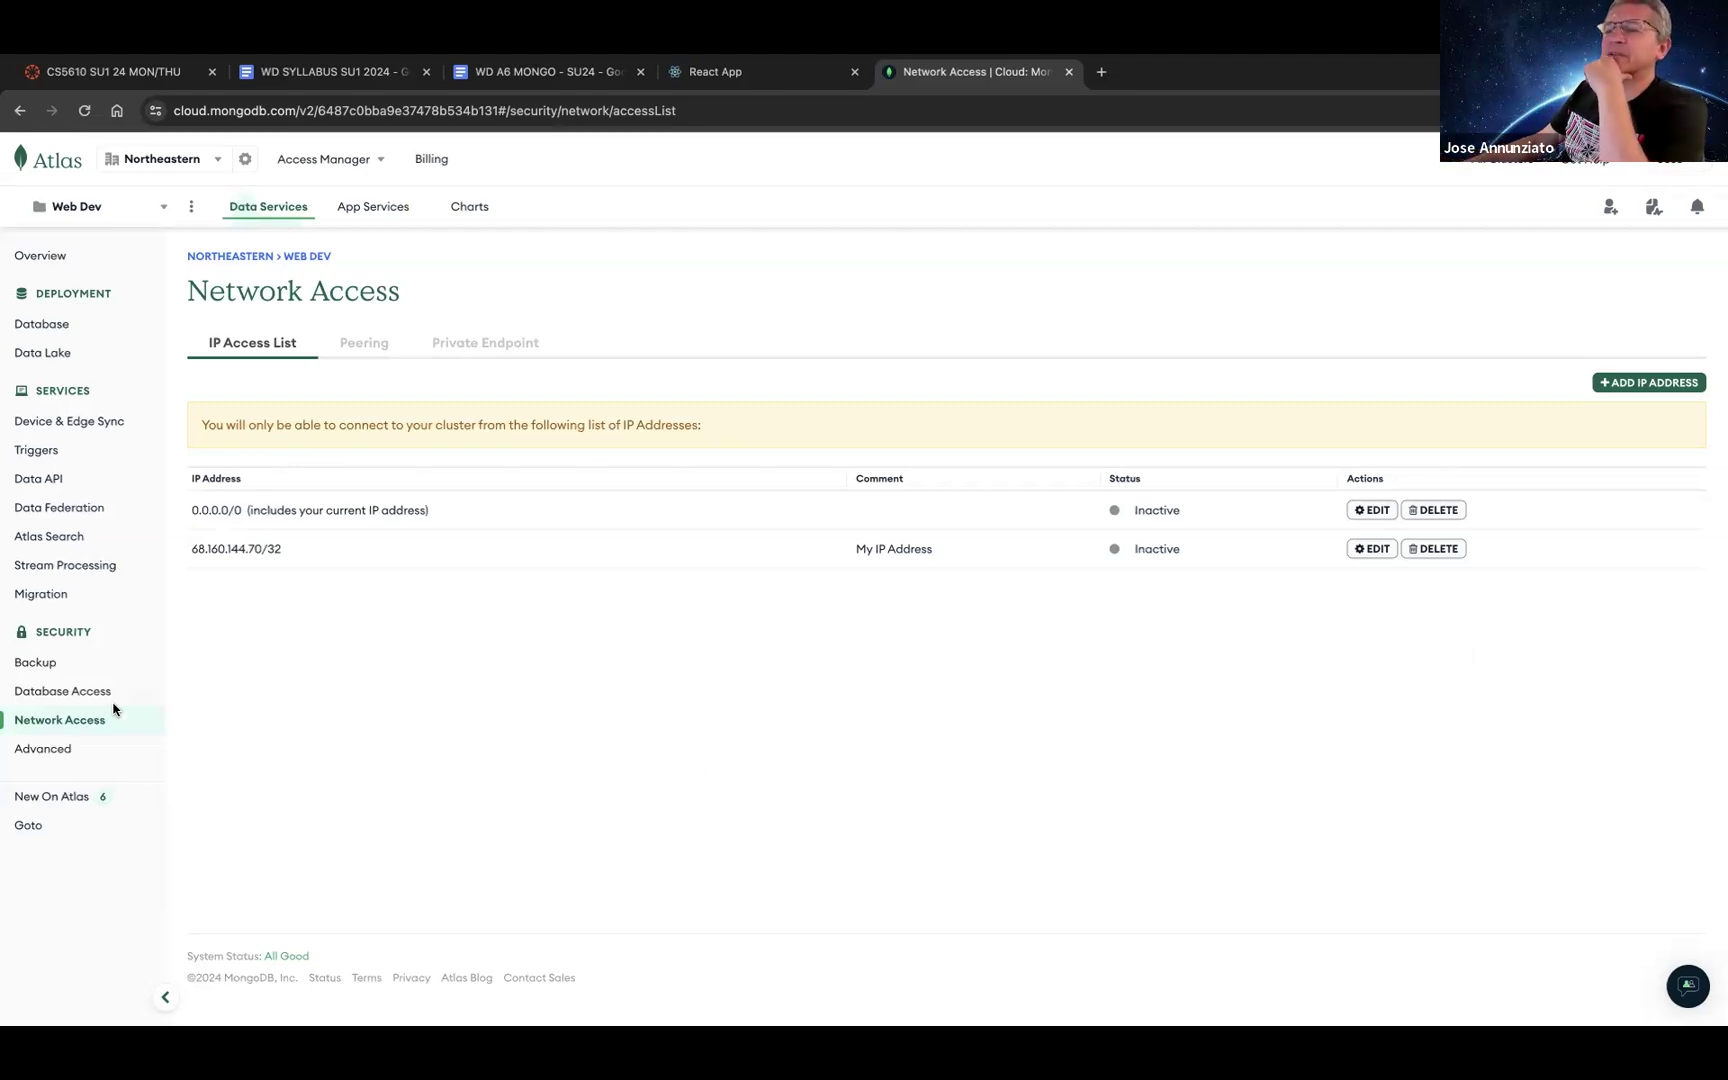
{"action": "left_click", "coordinate": [72, 690]}
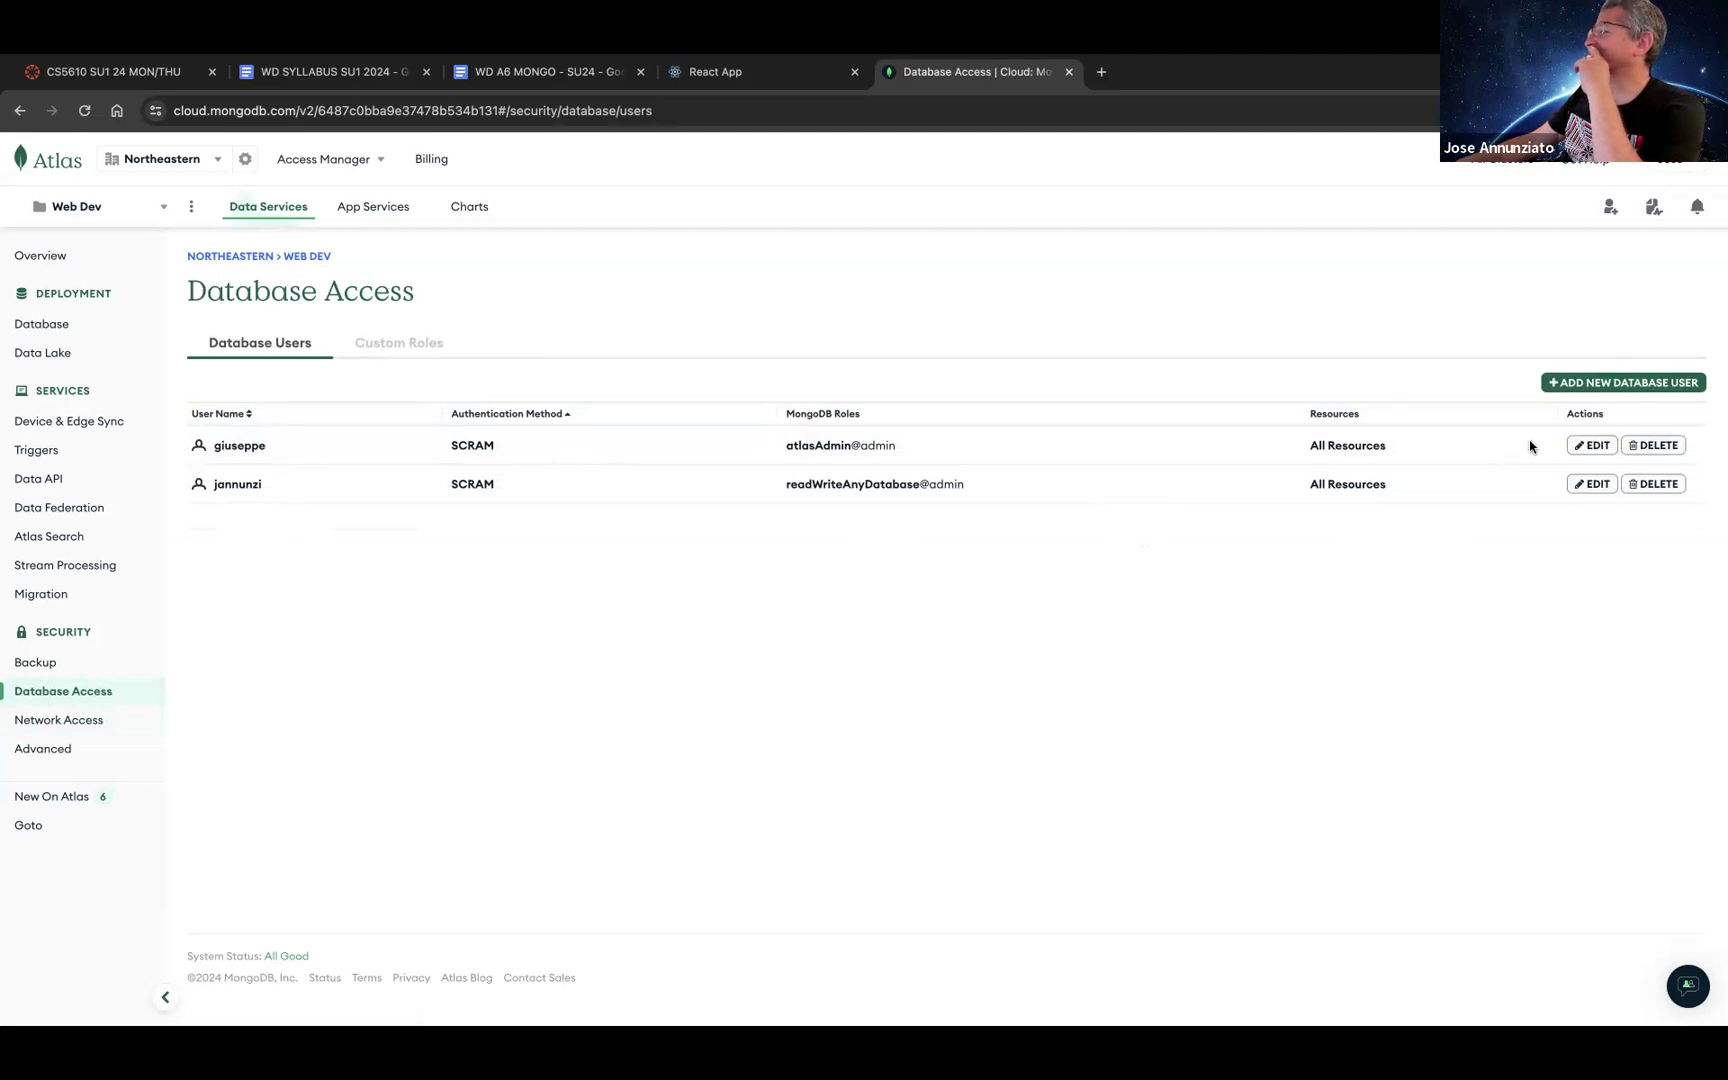
Step: Give the atlasAdmin user a new password, copy it, and save with Update User
{"action": "left_click", "coordinate": [1590, 447]}
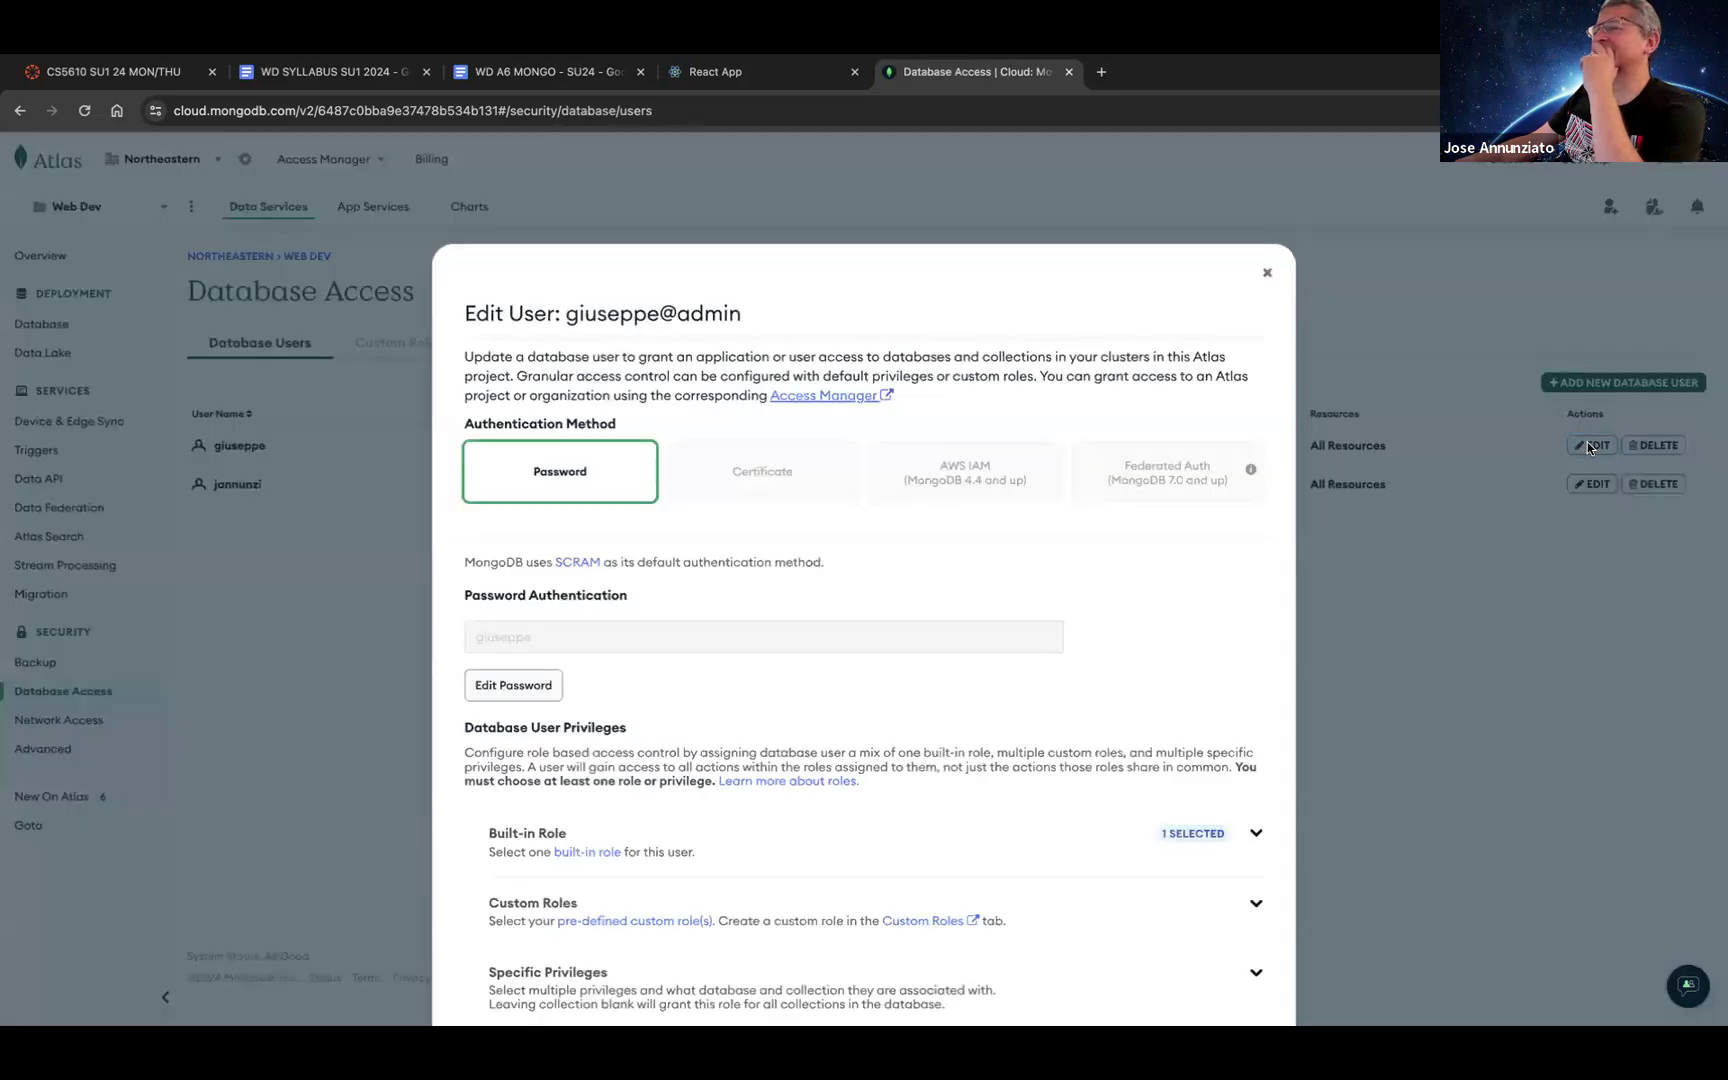
{"action": "left_click", "coordinate": [503, 690]}
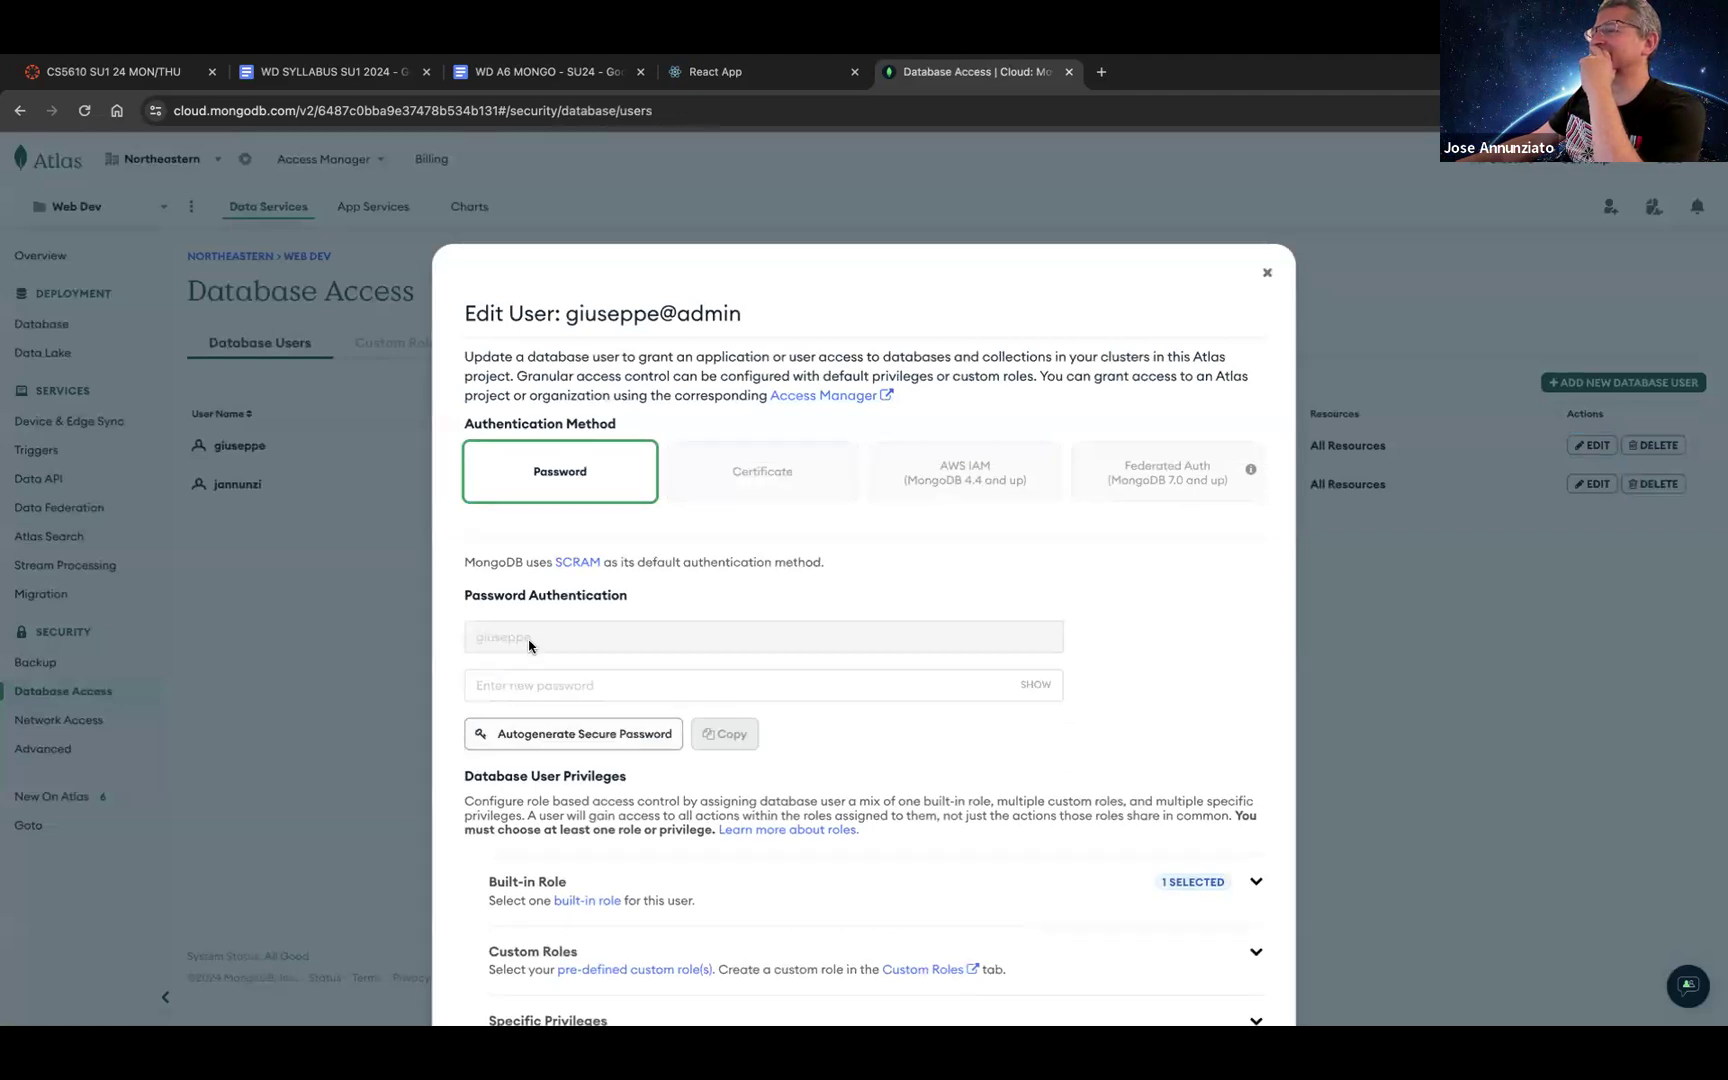
{"action": "left_click", "coordinate": [562, 686]}
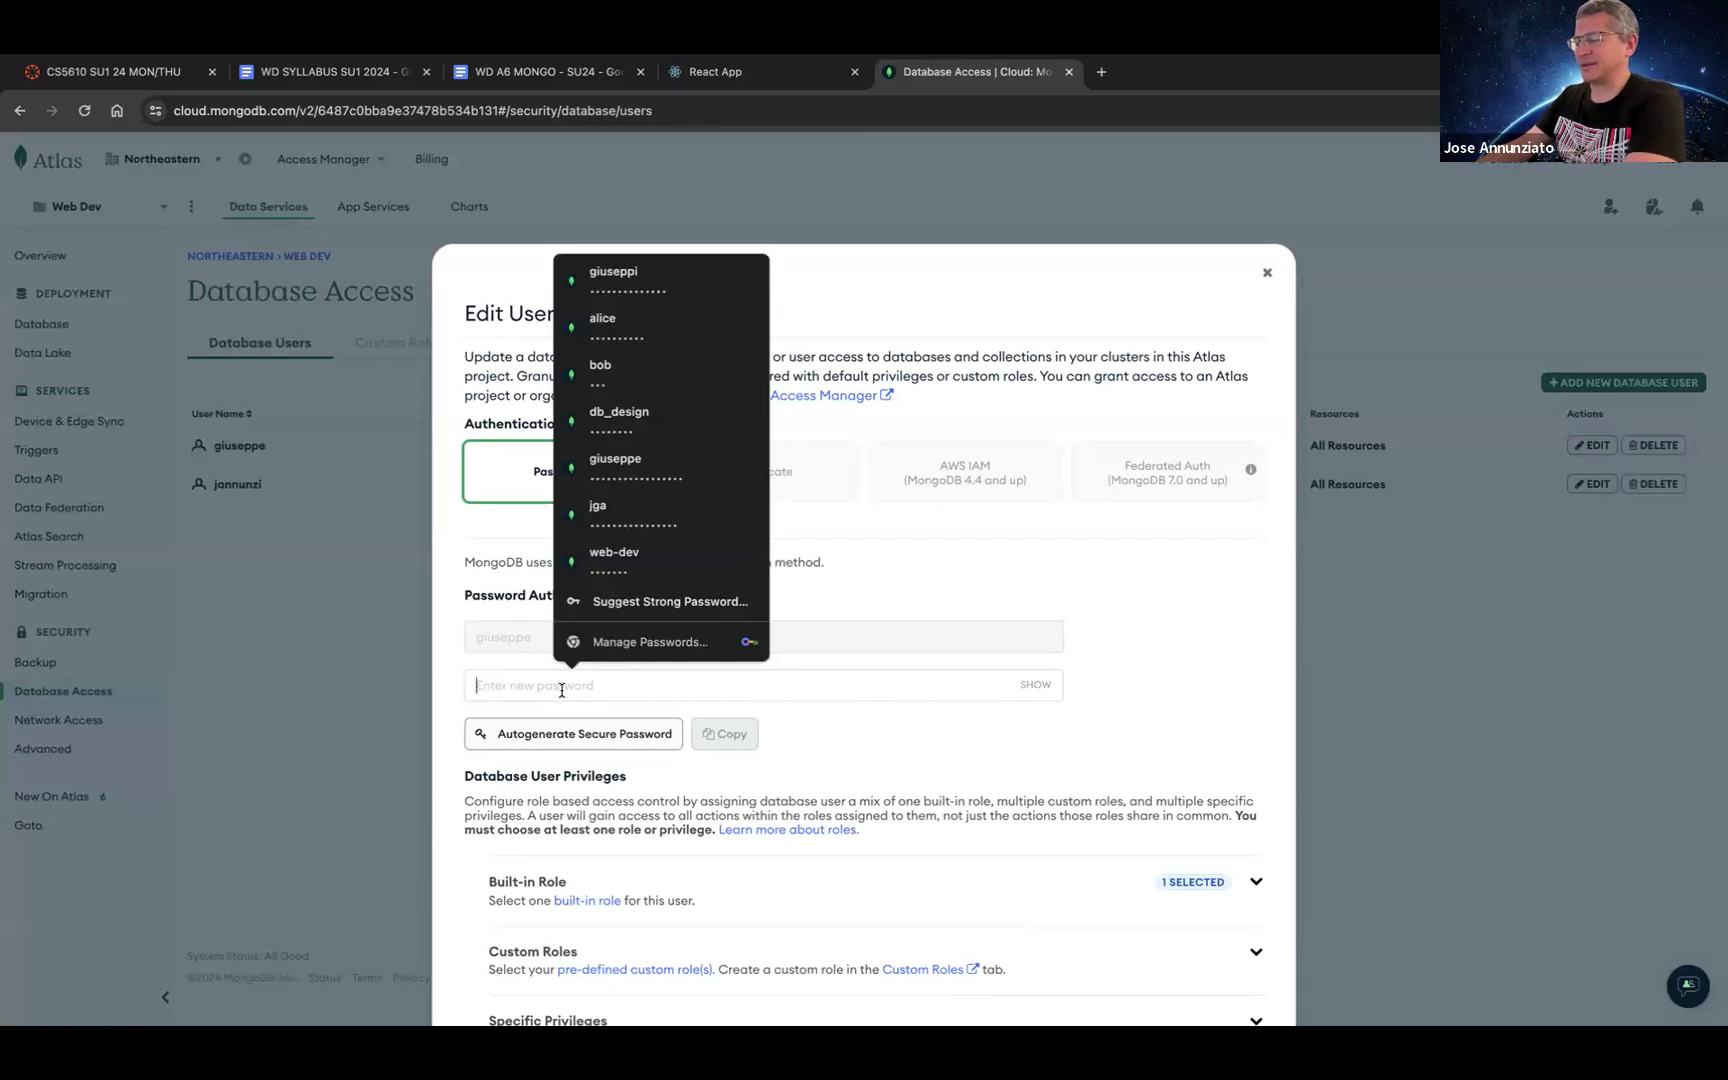
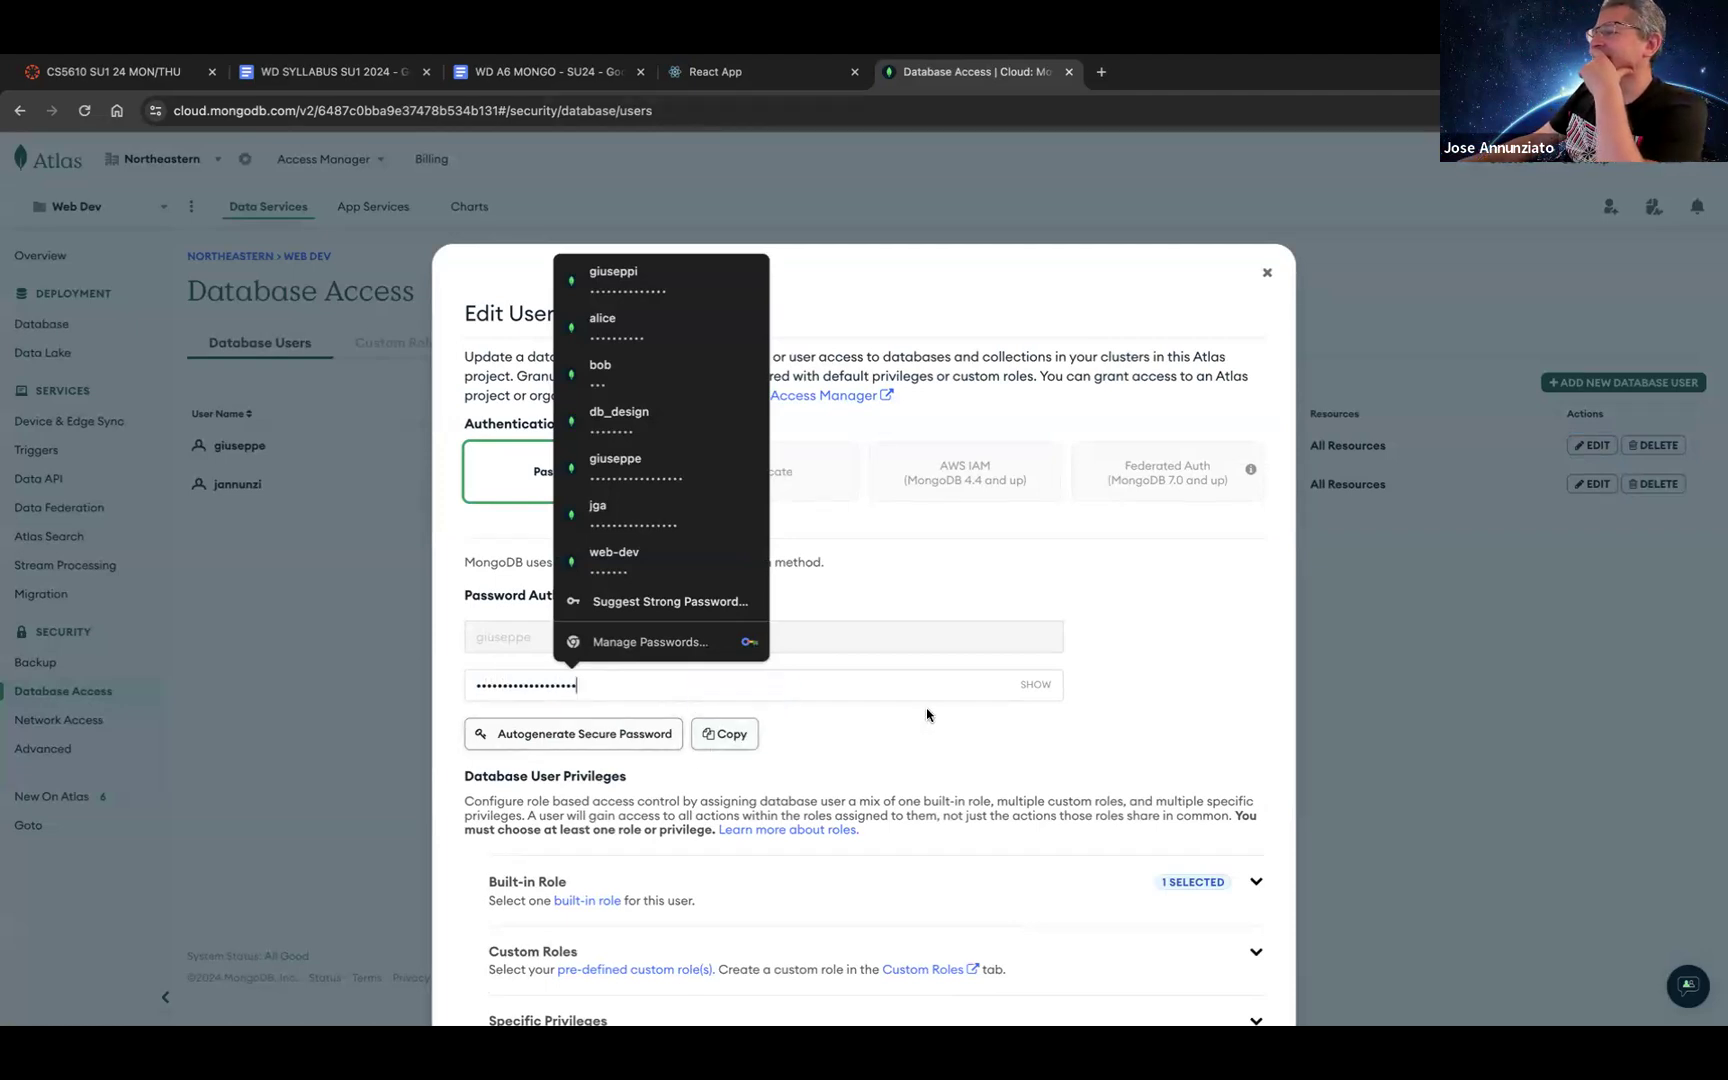
{"action": "left_click", "coordinate": [1033, 688]}
{"action": "left_click", "coordinate": [1033, 688]}
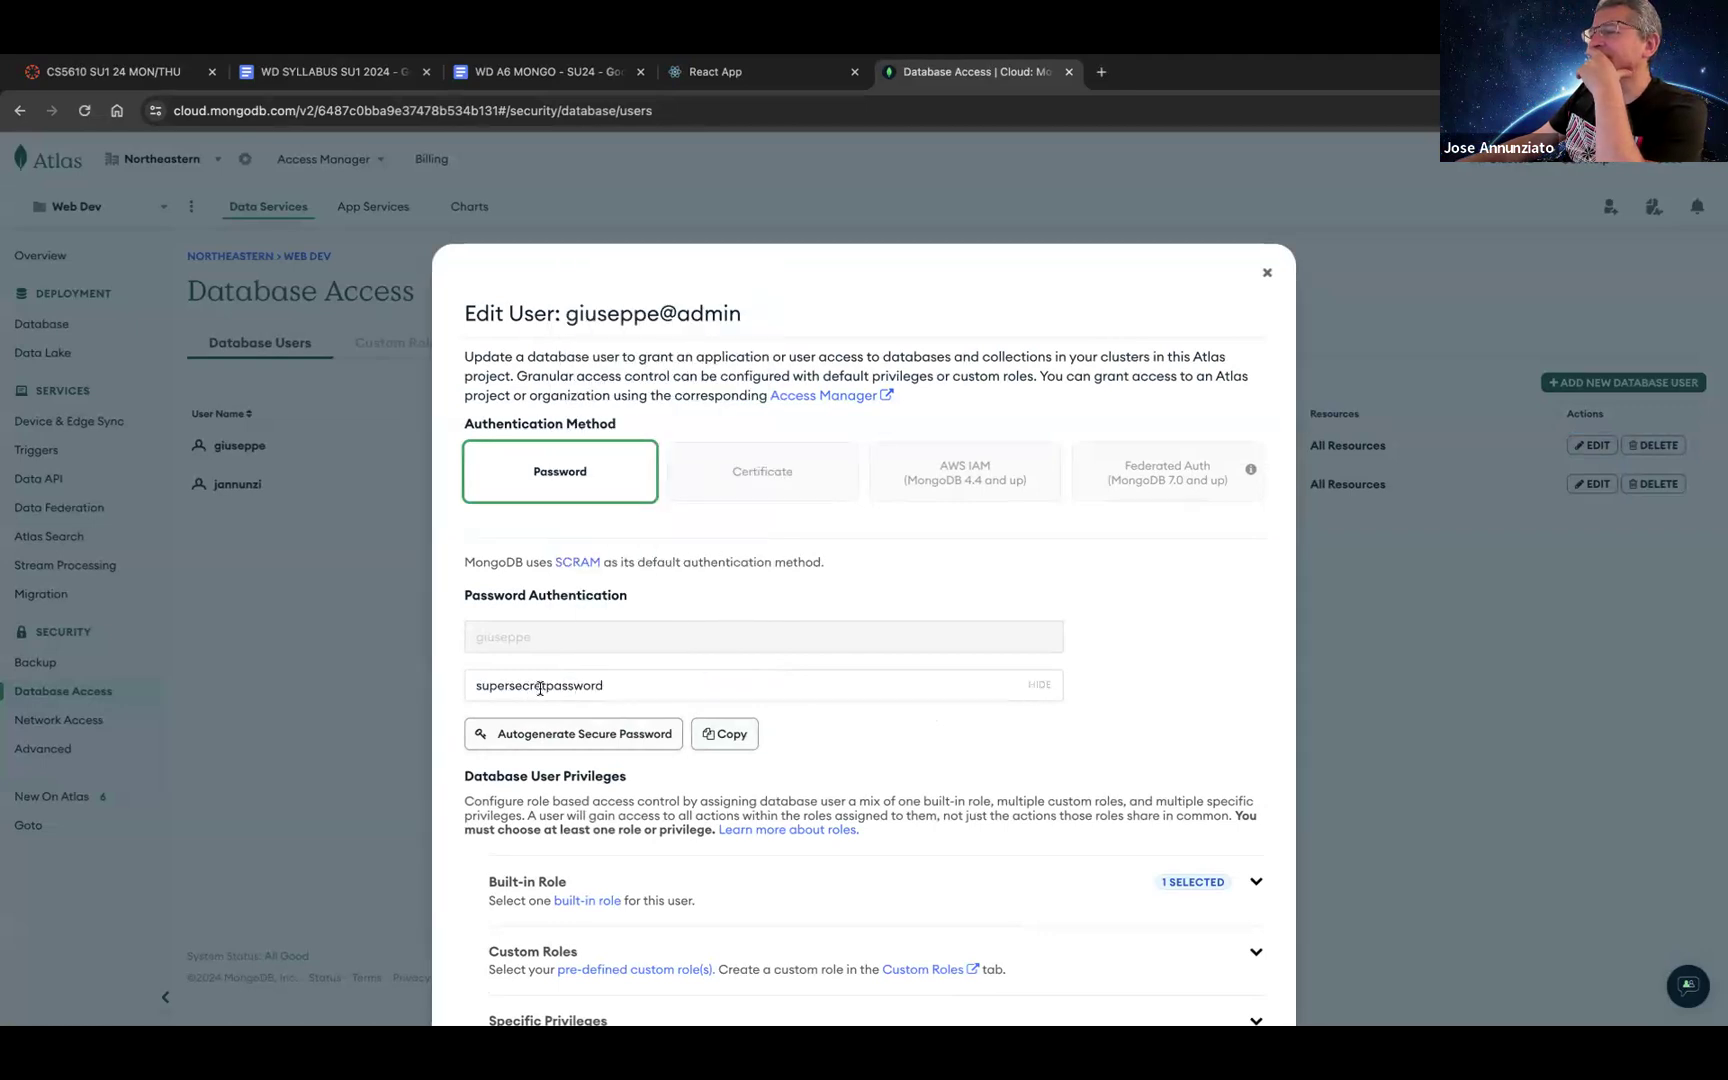
{"action": "left_click", "coordinate": [725, 734]}
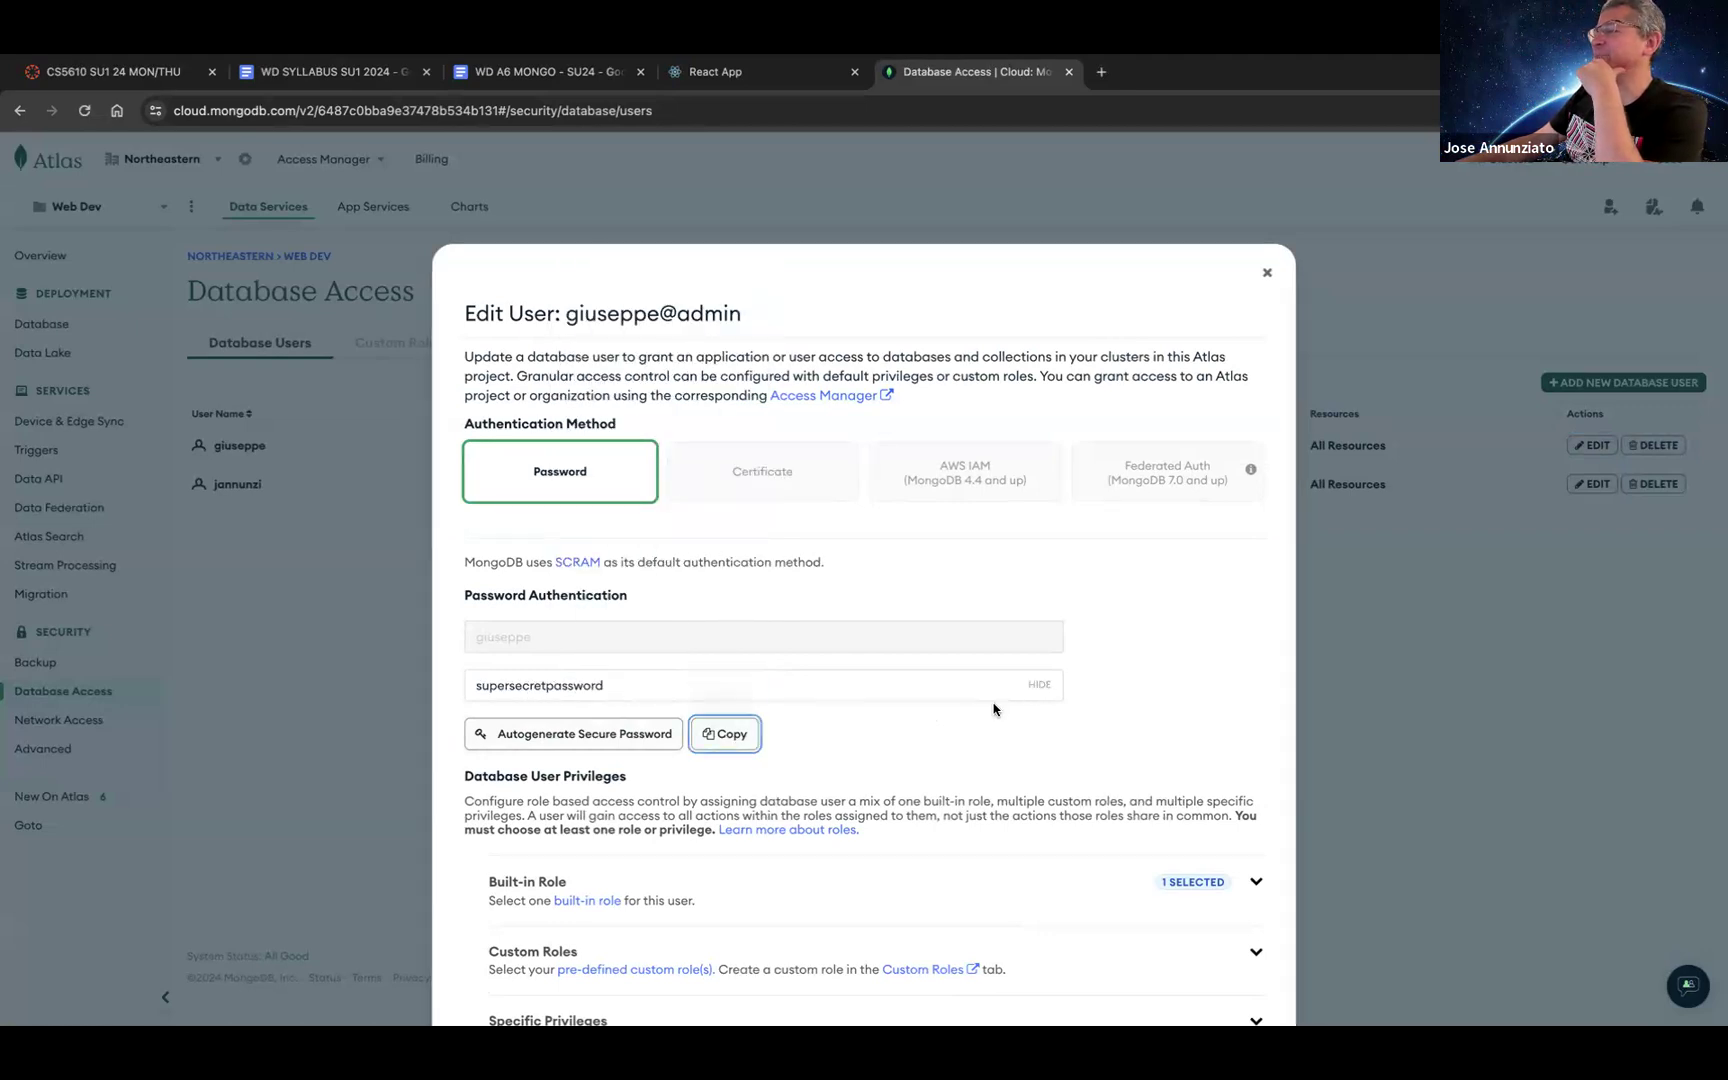
{"action": "scroll", "coordinate": [1040, 755], "scroll_direction": "down", "scroll_amount": 5}
{"action": "left_click", "coordinate": [1175, 912]}
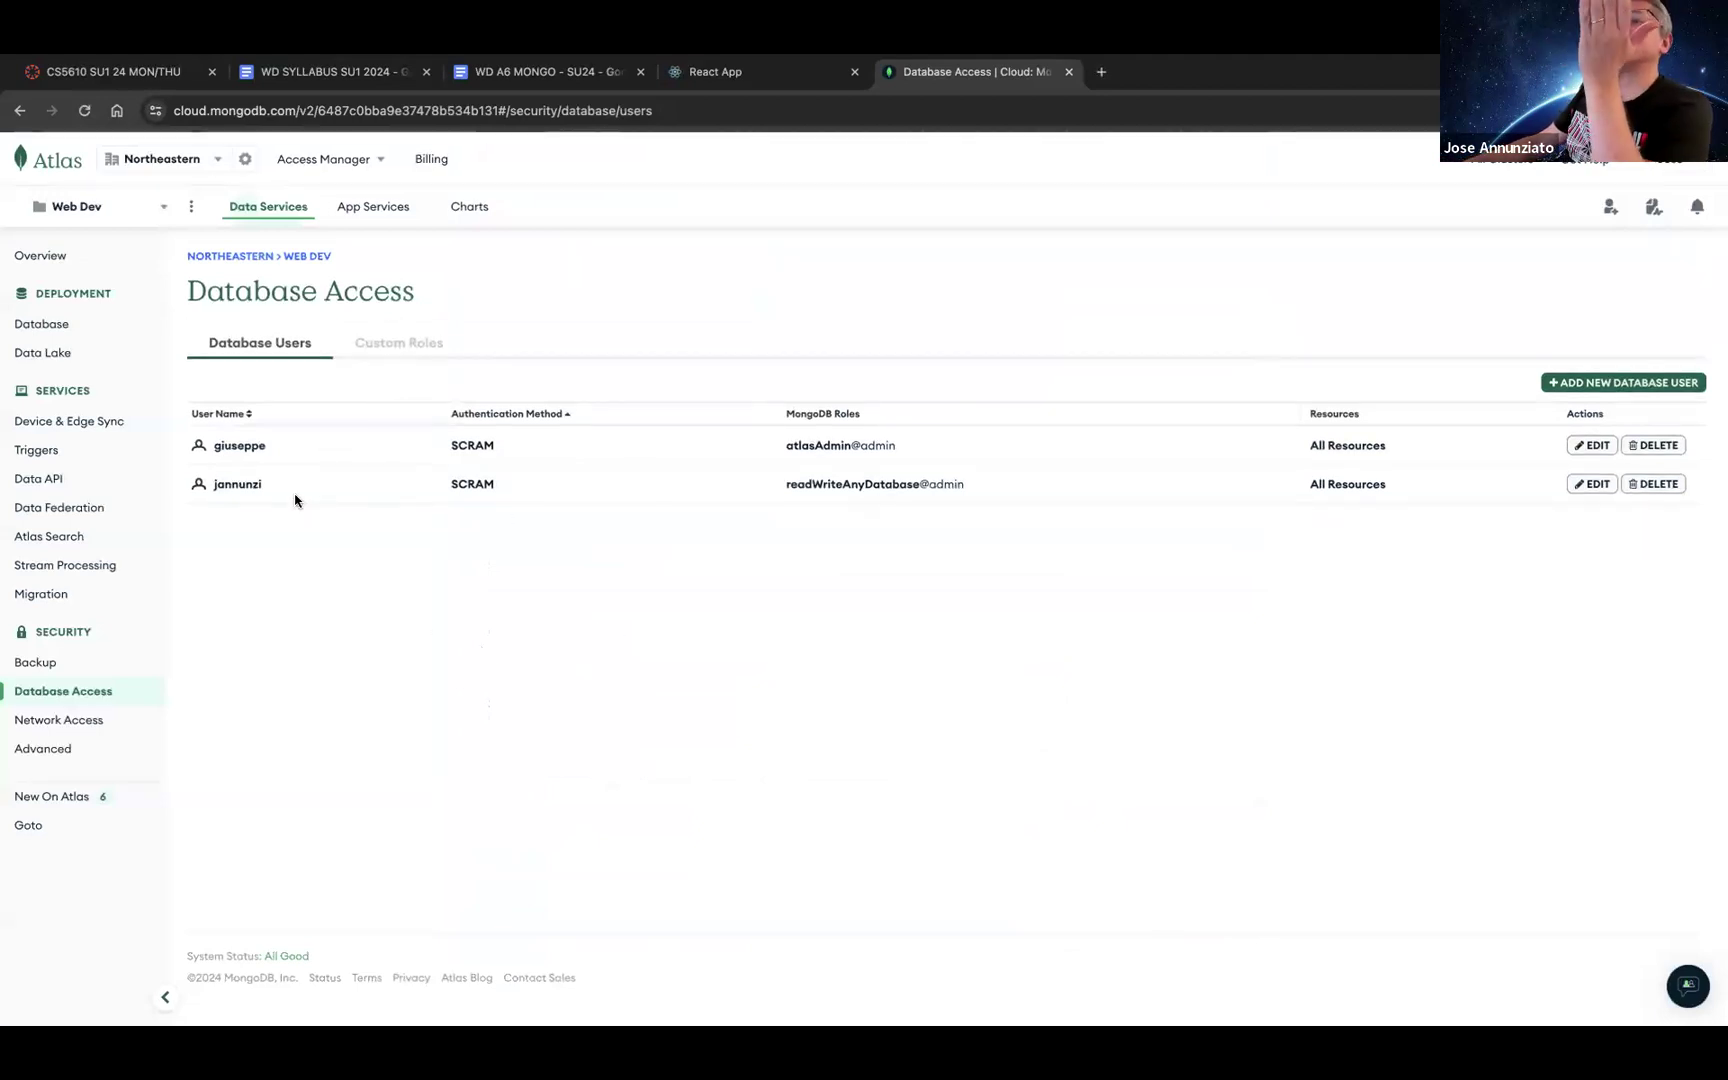
Step: Start a new cluster from the Clusters page and choose the M2 template
{"action": "left_click", "coordinate": [55, 326]}
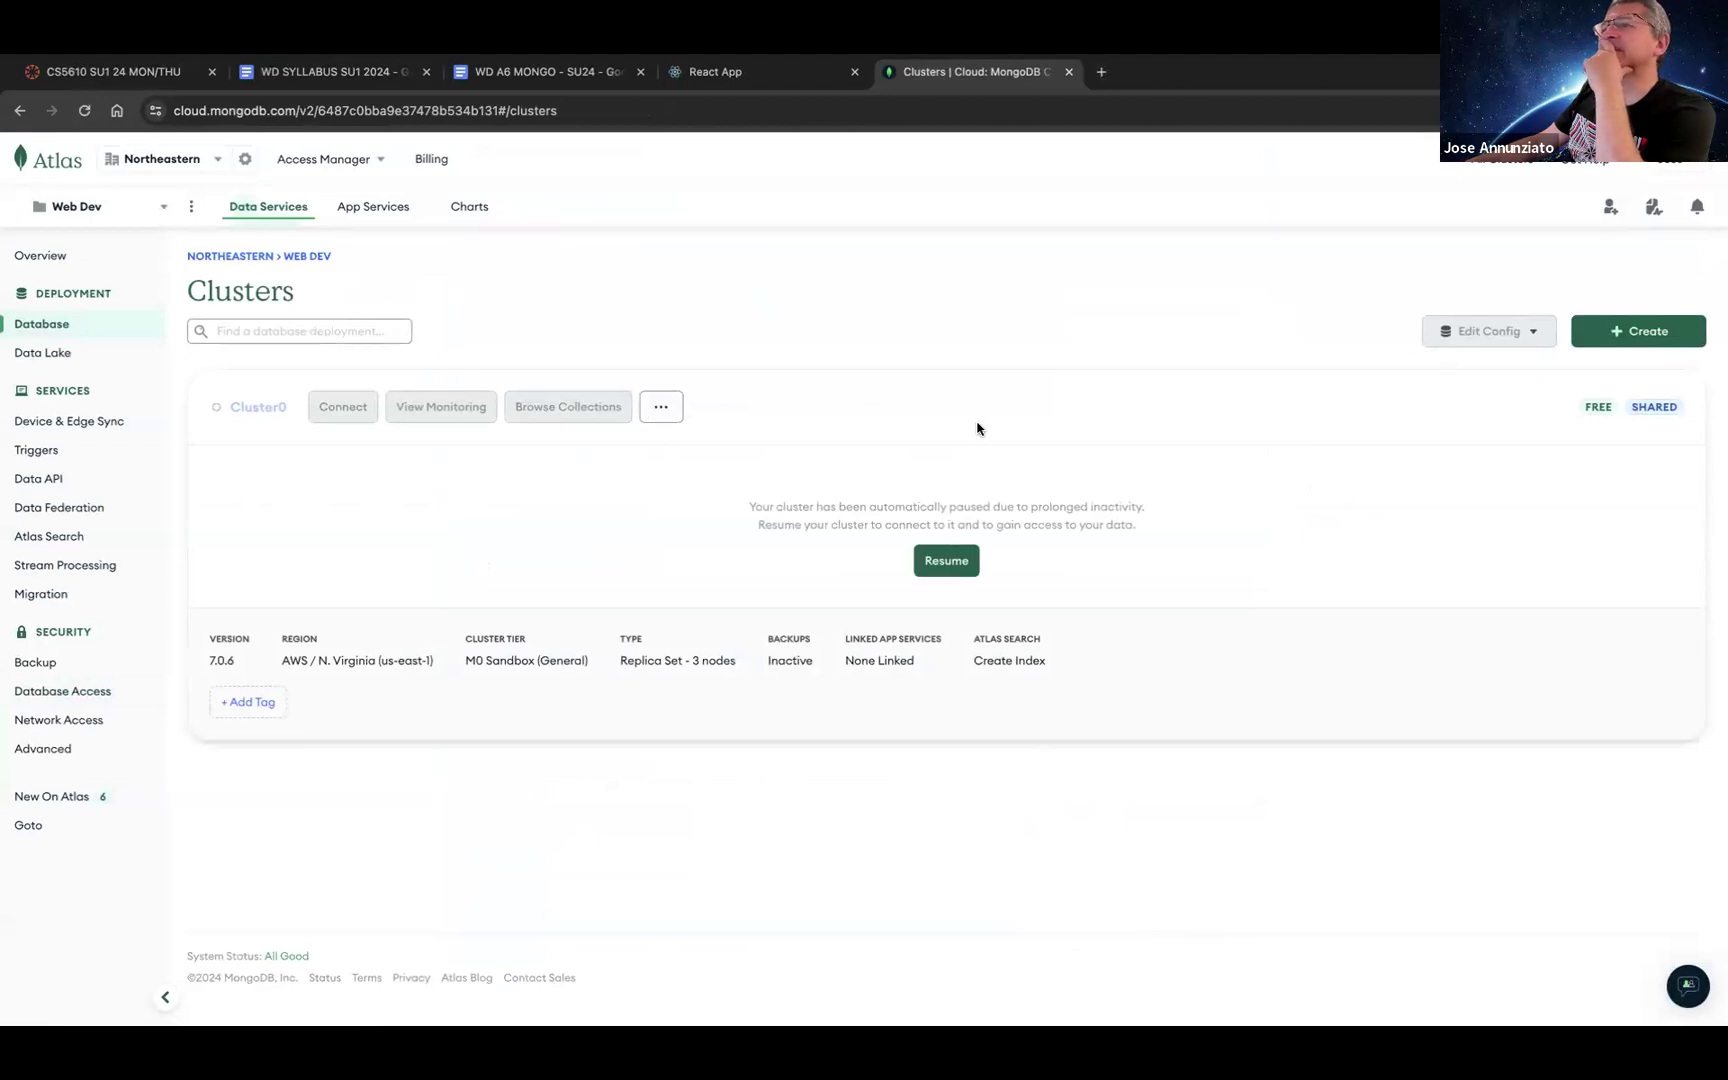
{"action": "left_click", "coordinate": [1700, 333]}
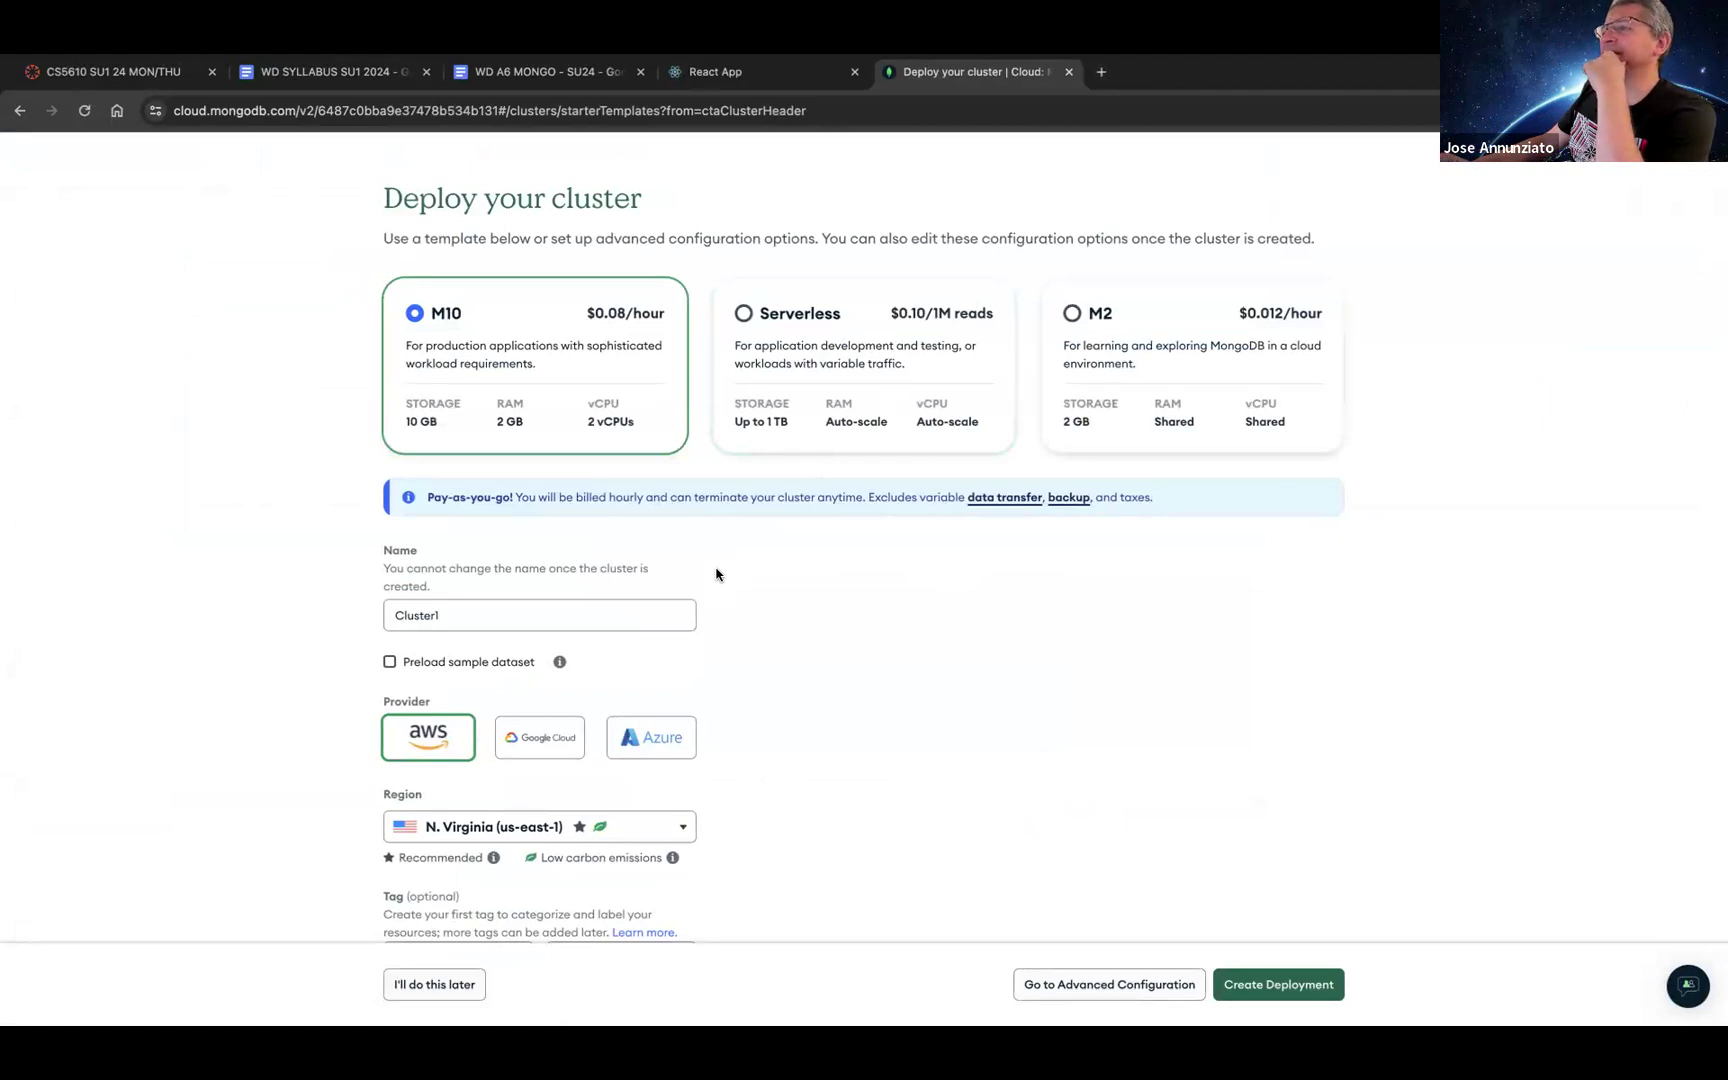
{"action": "scroll", "coordinate": [716, 574], "scroll_direction": "down", "scroll_amount": 1}
{"action": "scroll", "coordinate": [716, 574], "scroll_direction": "up", "scroll_amount": 1}
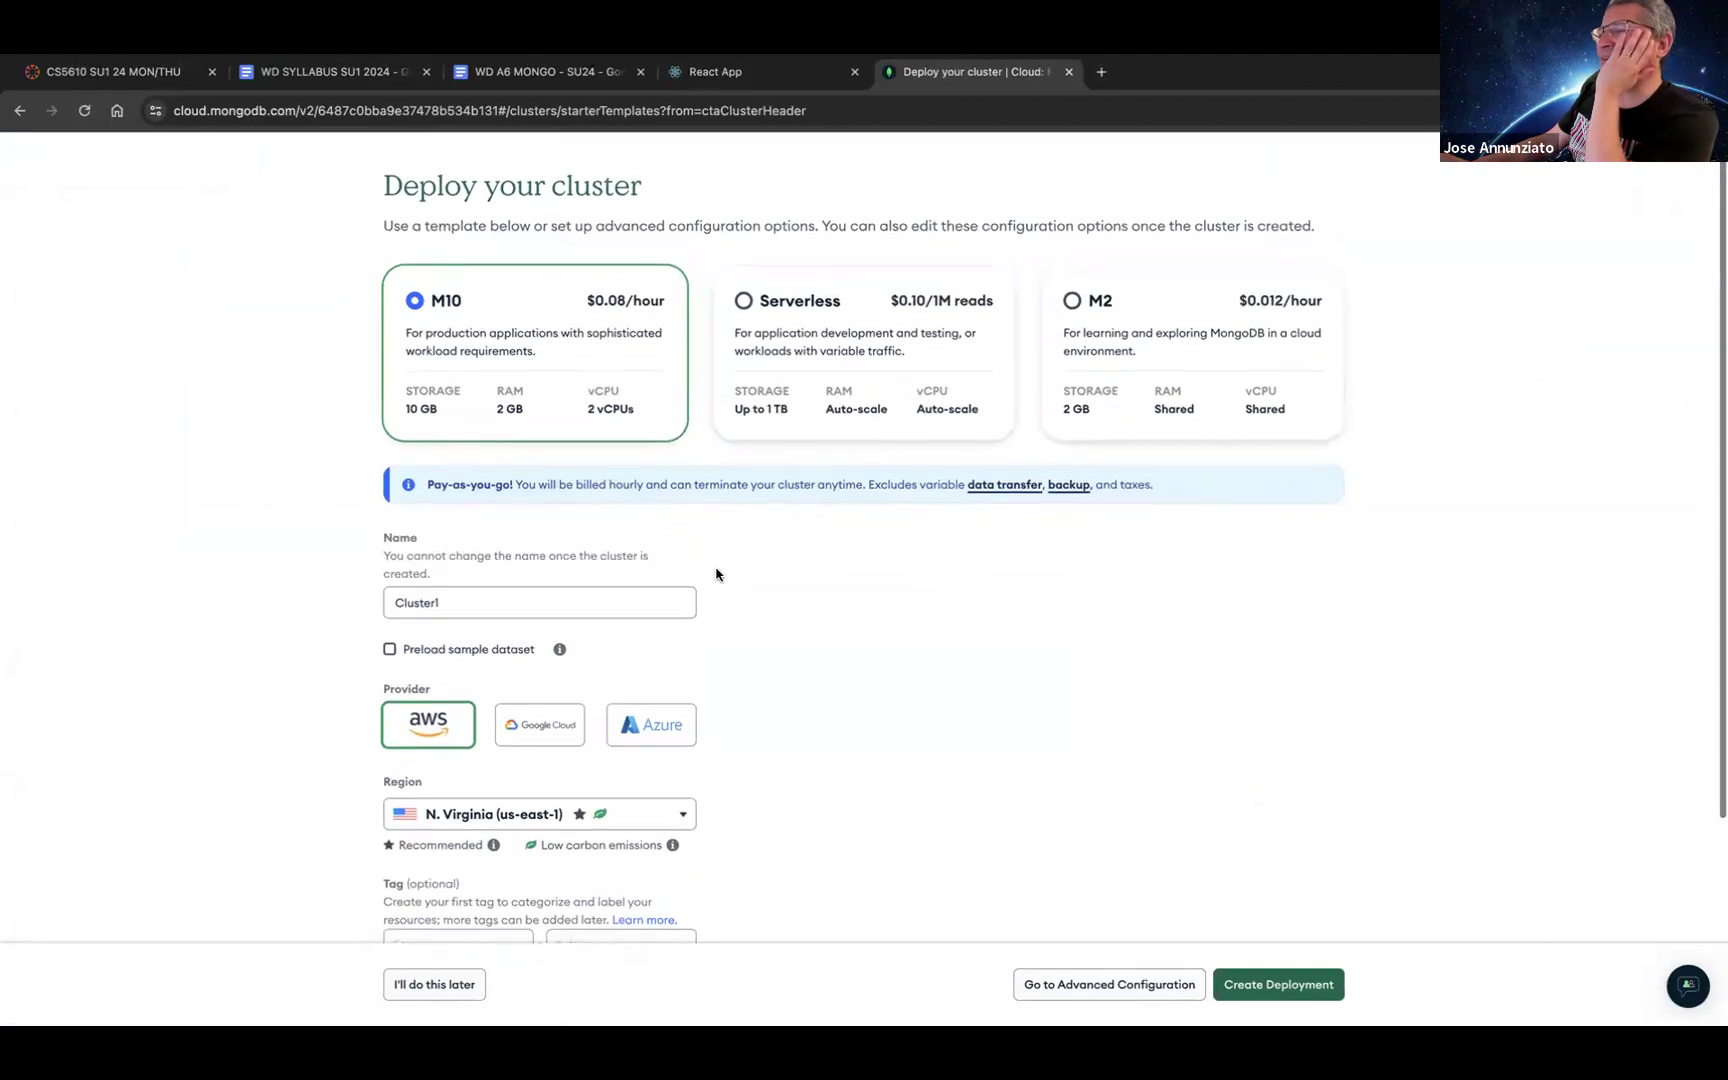
{"action": "scroll", "coordinate": [716, 574], "scroll_direction": "down", "scroll_amount": 2}
{"action": "scroll", "coordinate": [716, 574], "scroll_direction": "down", "scroll_amount": 3}
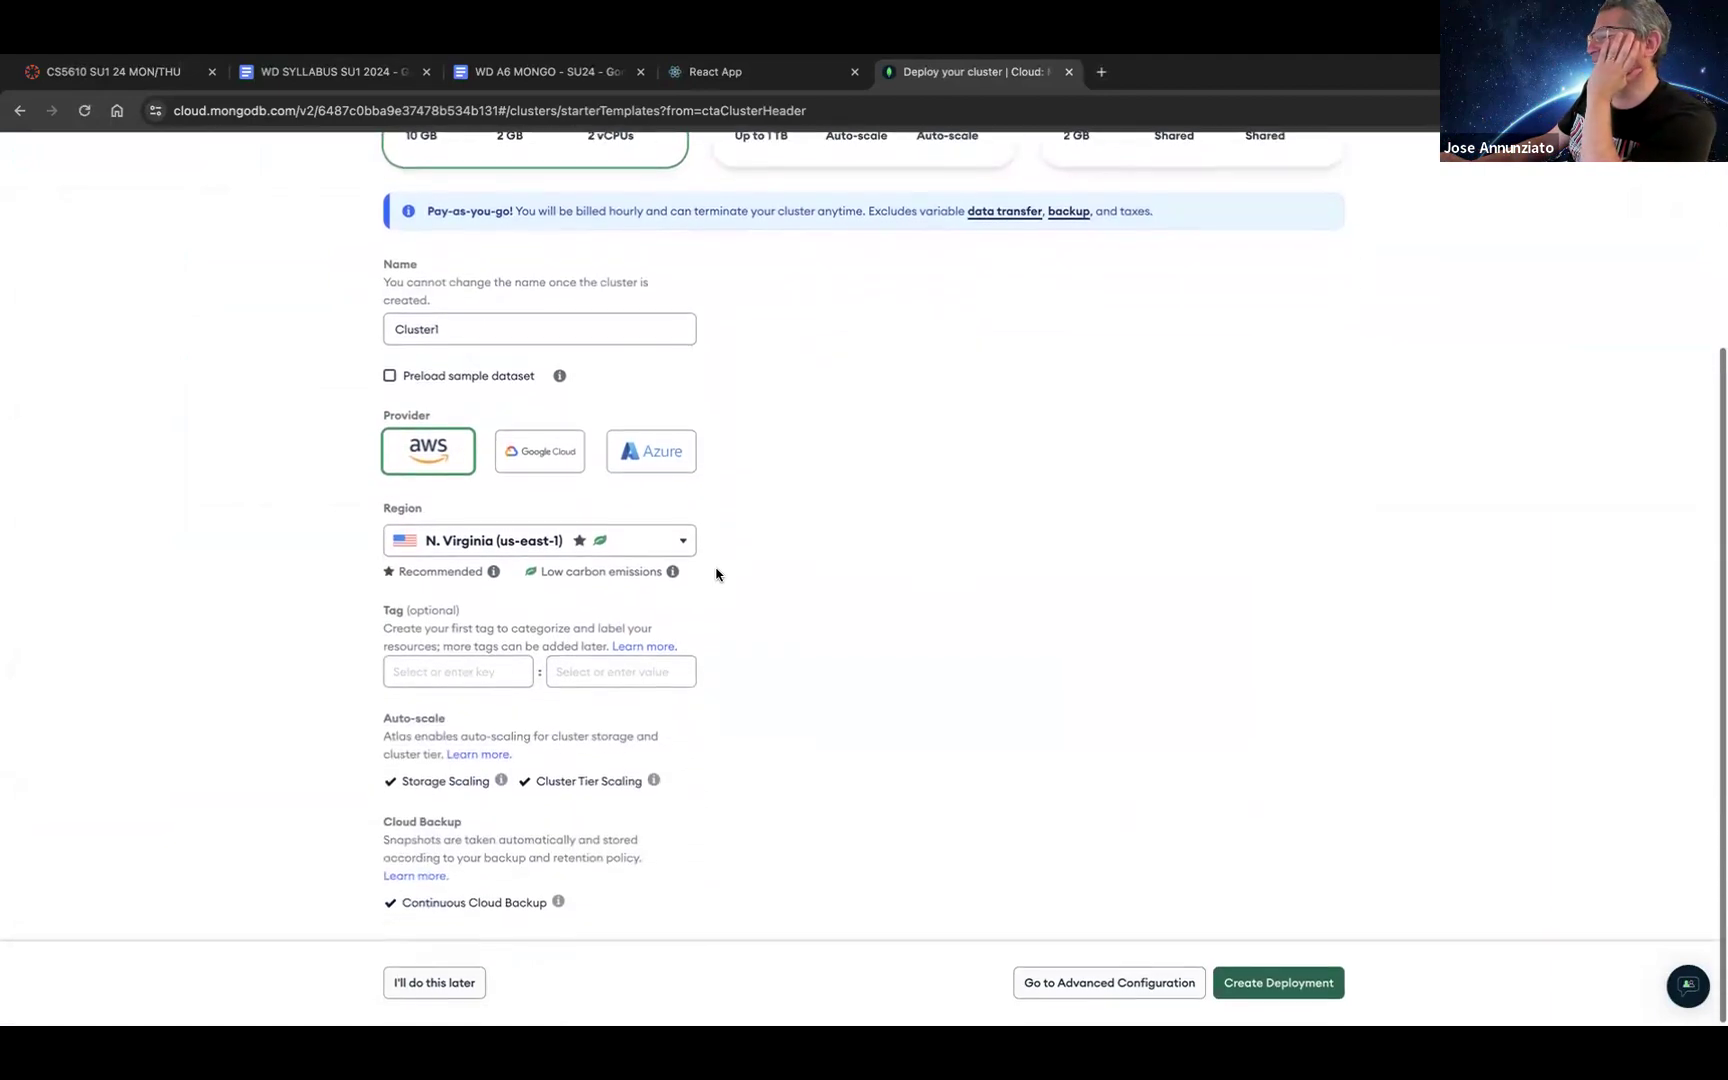
{"action": "scroll", "coordinate": [716, 574], "scroll_direction": "up", "scroll_amount": 5}
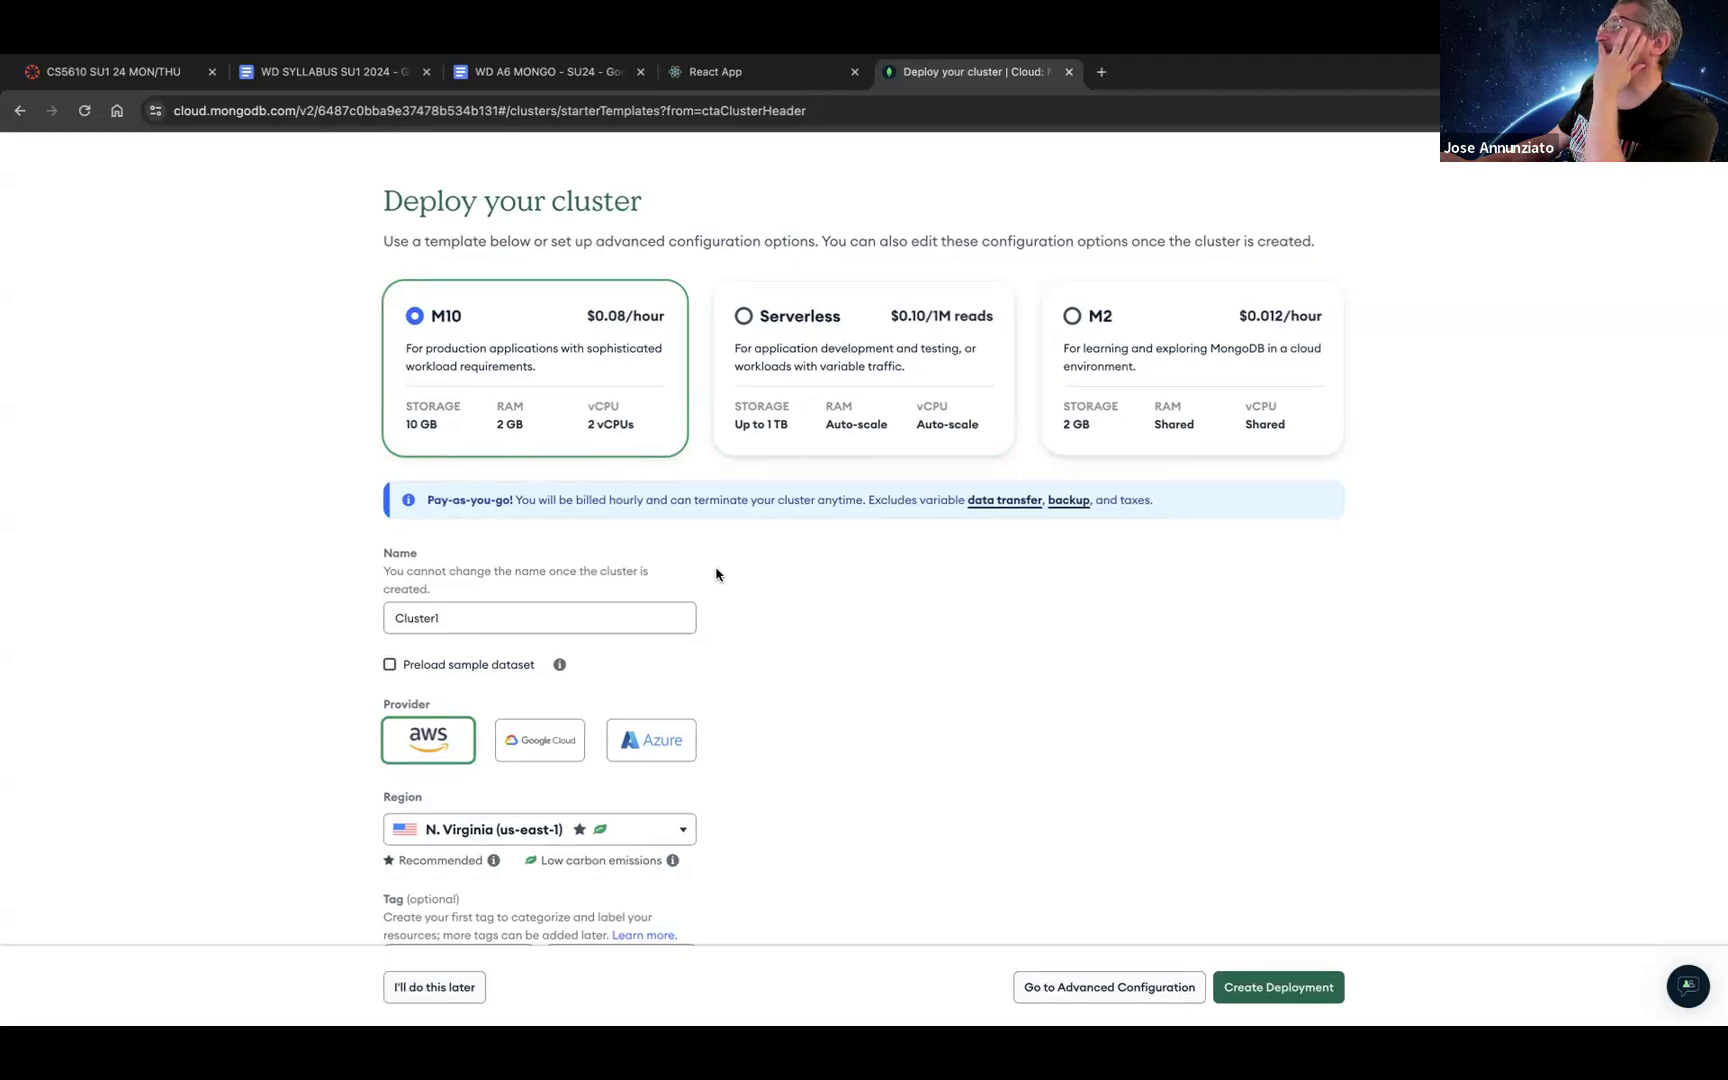
{"action": "scroll", "coordinate": [720, 568], "scroll_direction": "down", "scroll_amount": 1}
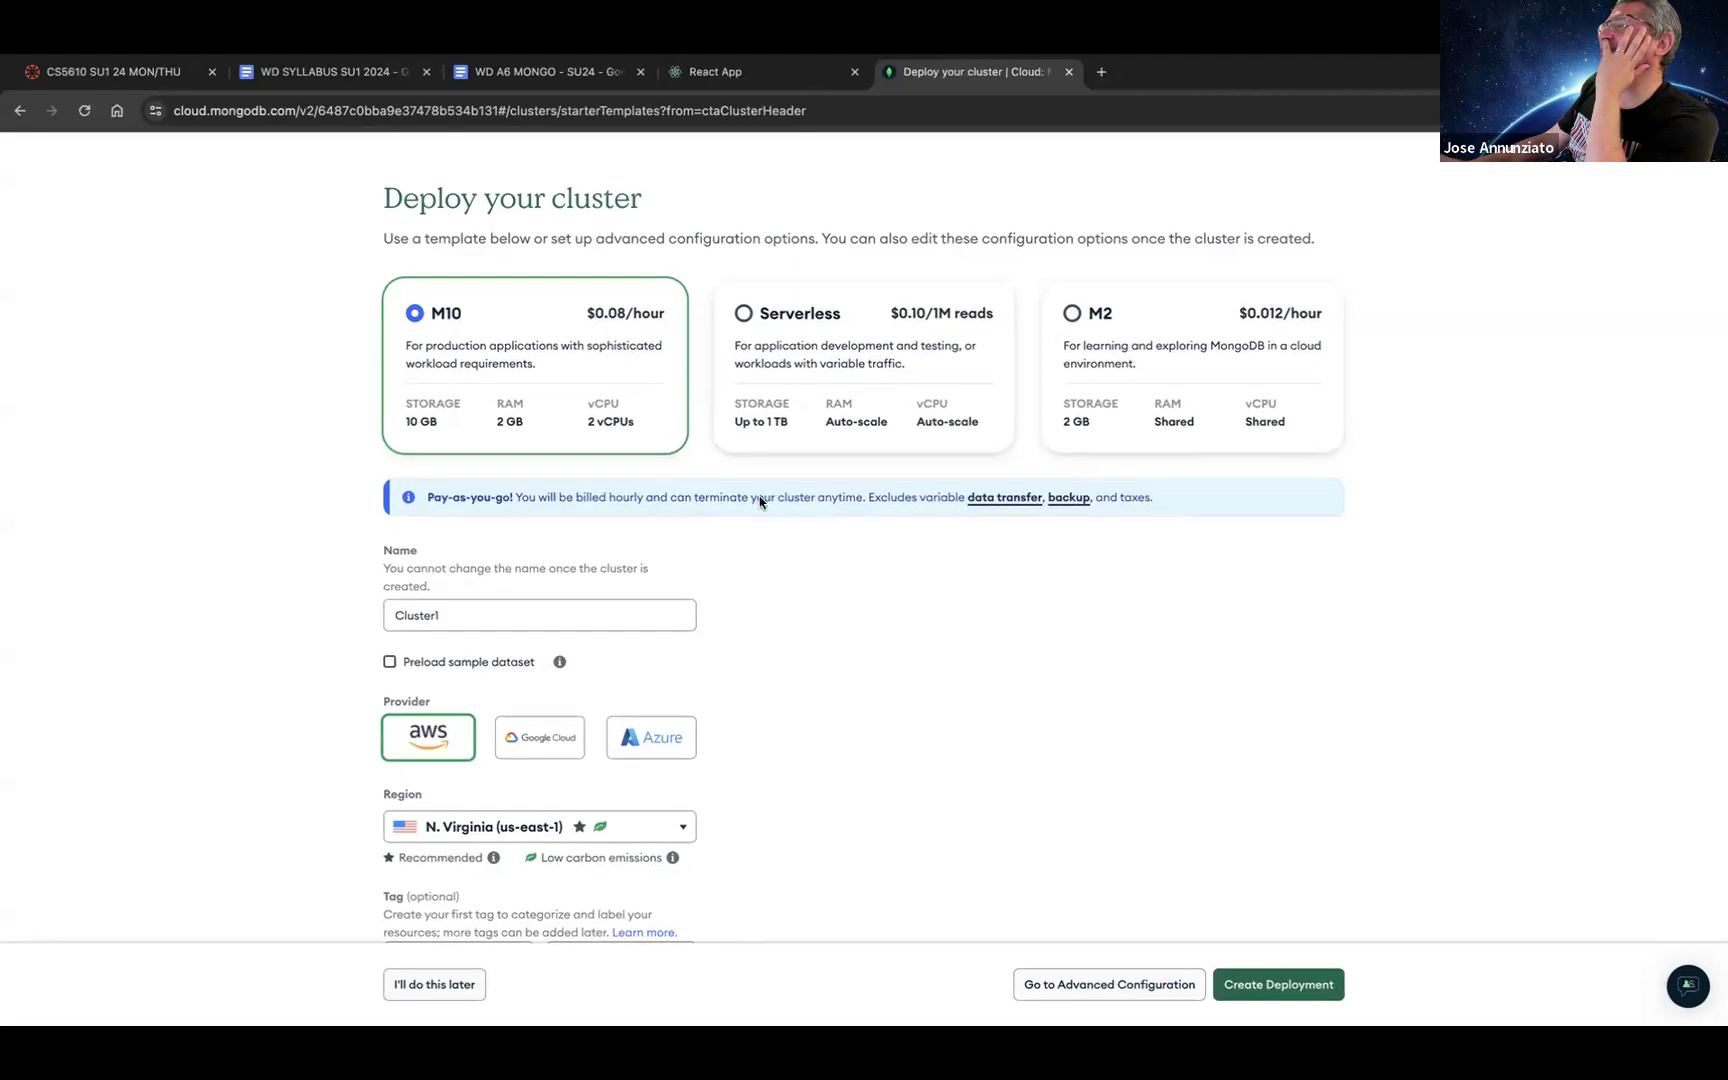
{"action": "left_click", "coordinate": [1284, 348]}
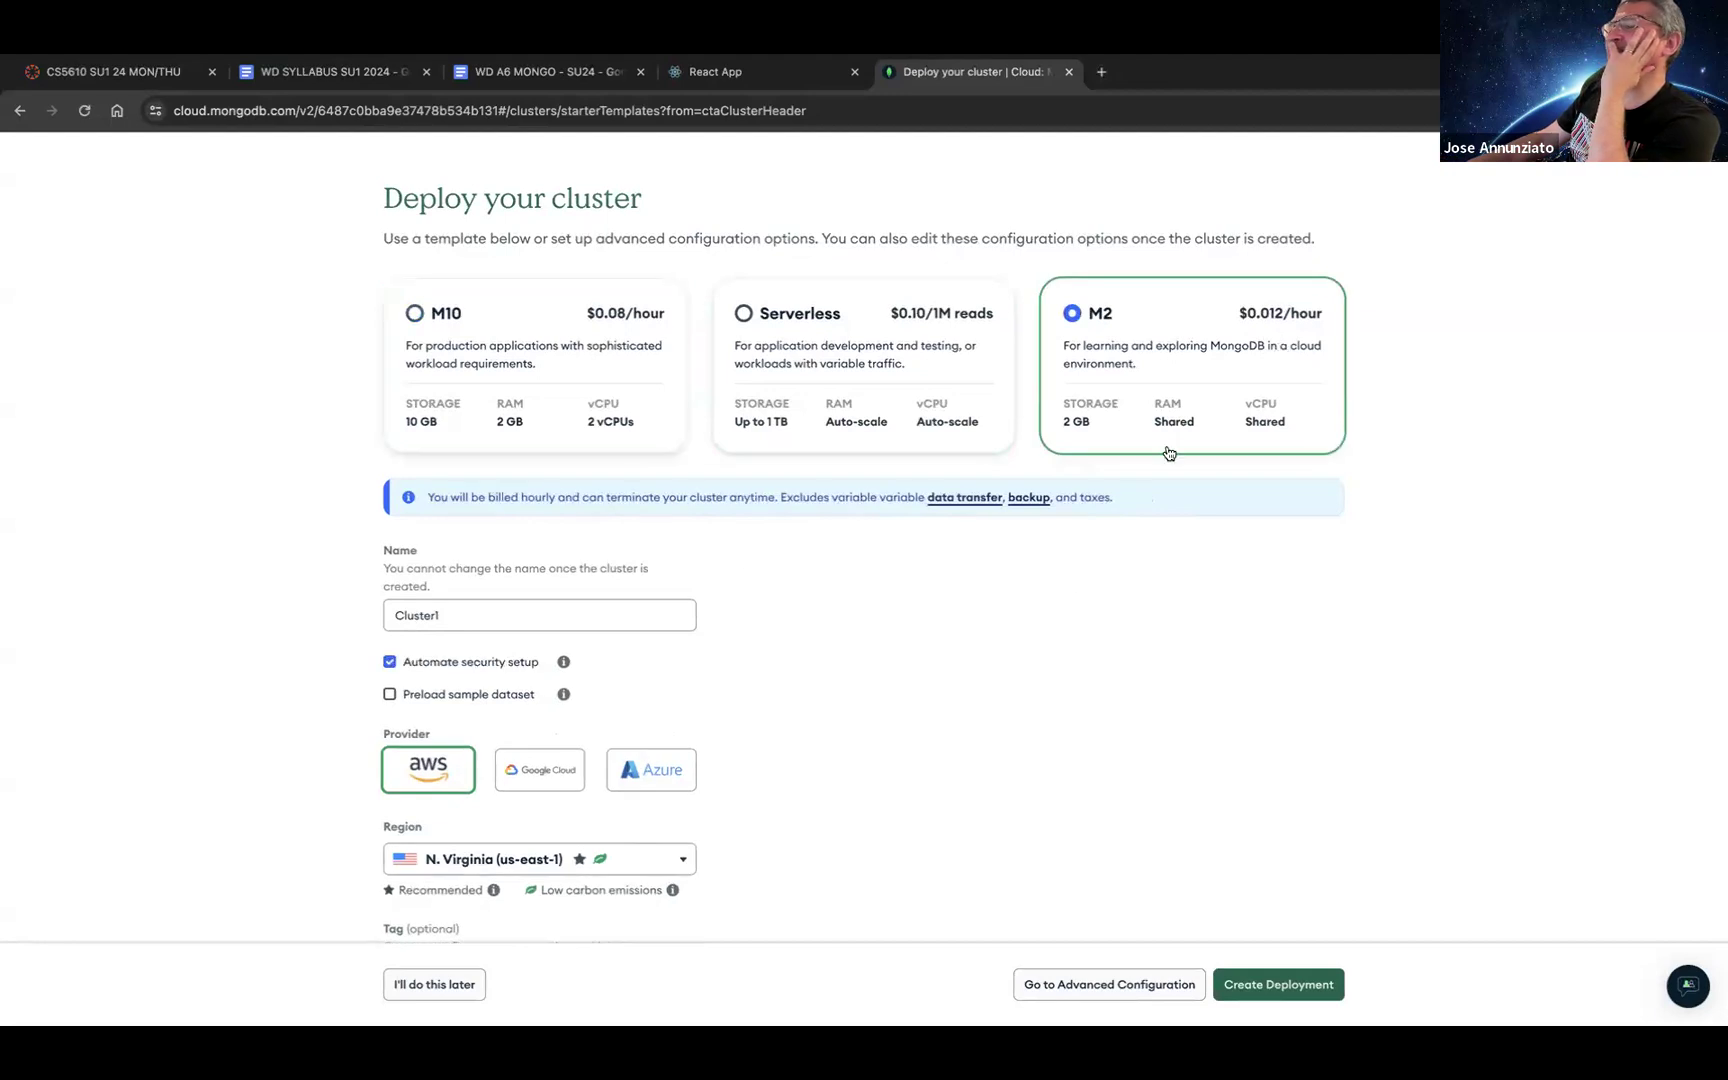
Step: Rename Cluster1 to Kanbas, keep AWS, and submit the deployment
{"action": "left_click", "coordinate": [533, 615]}
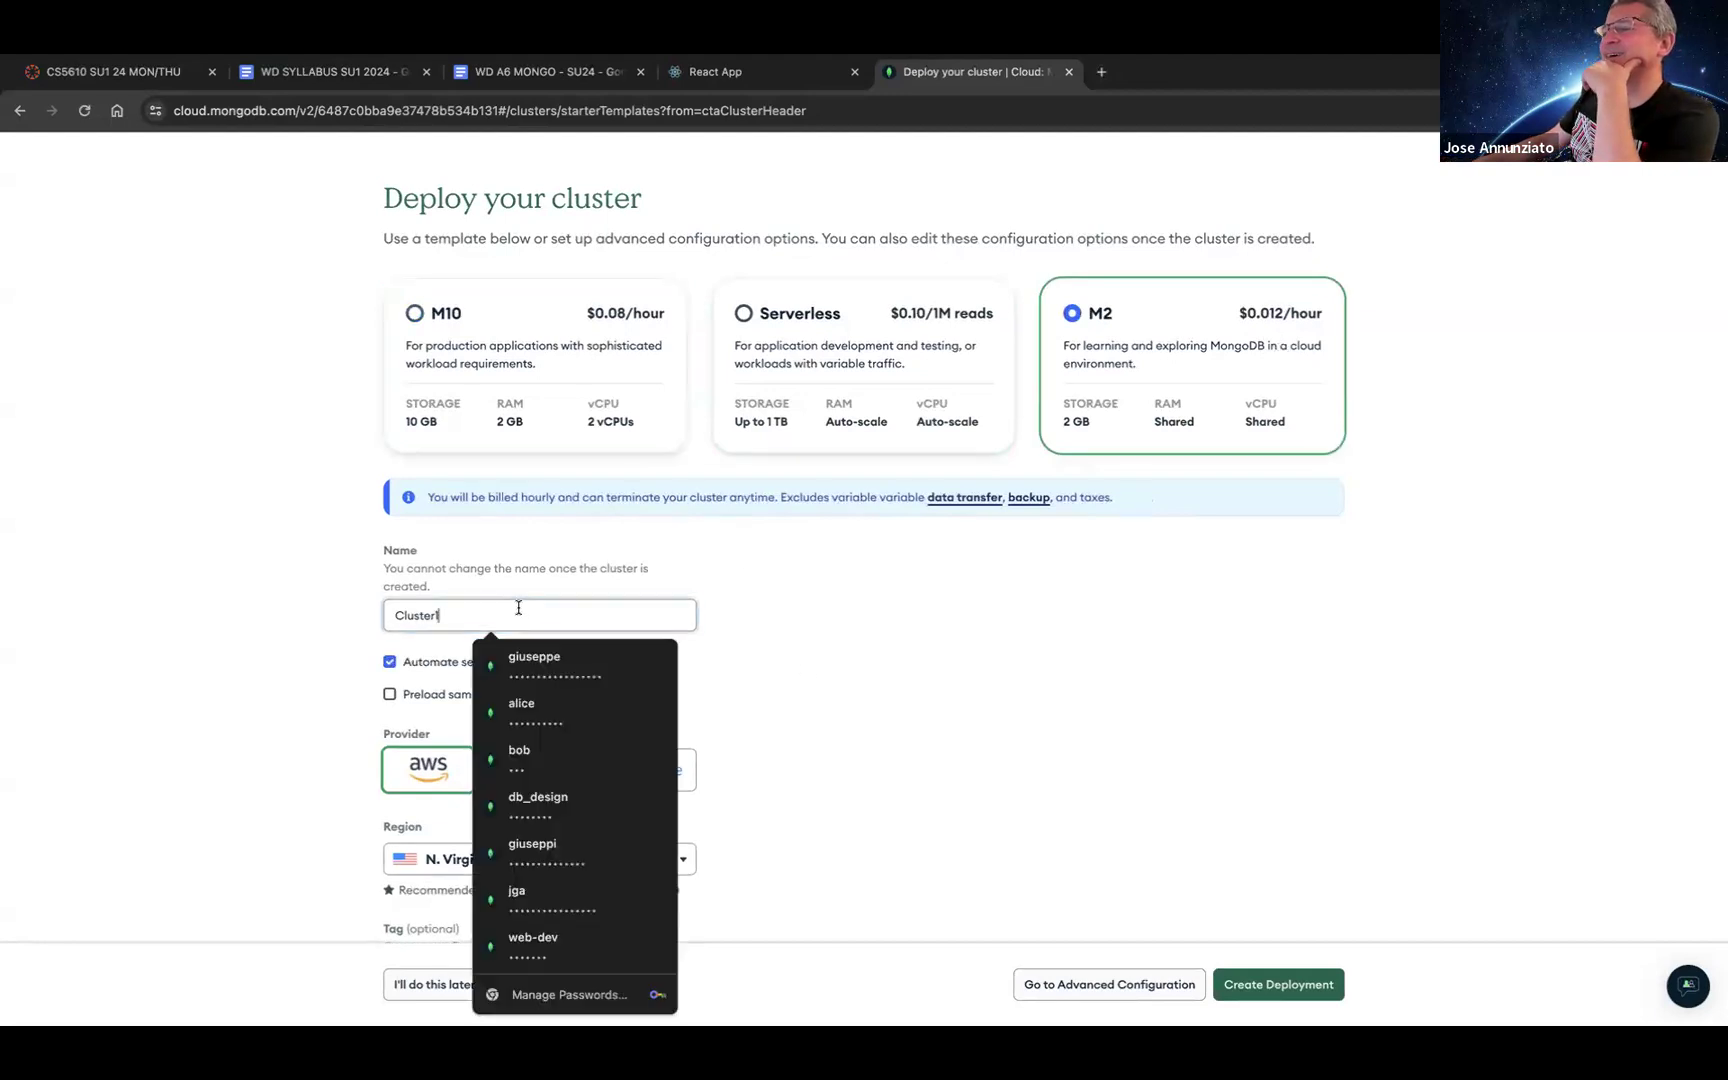
{"action": "left_click_drag", "start_coordinate": [518, 615], "coordinate": [398, 615]}
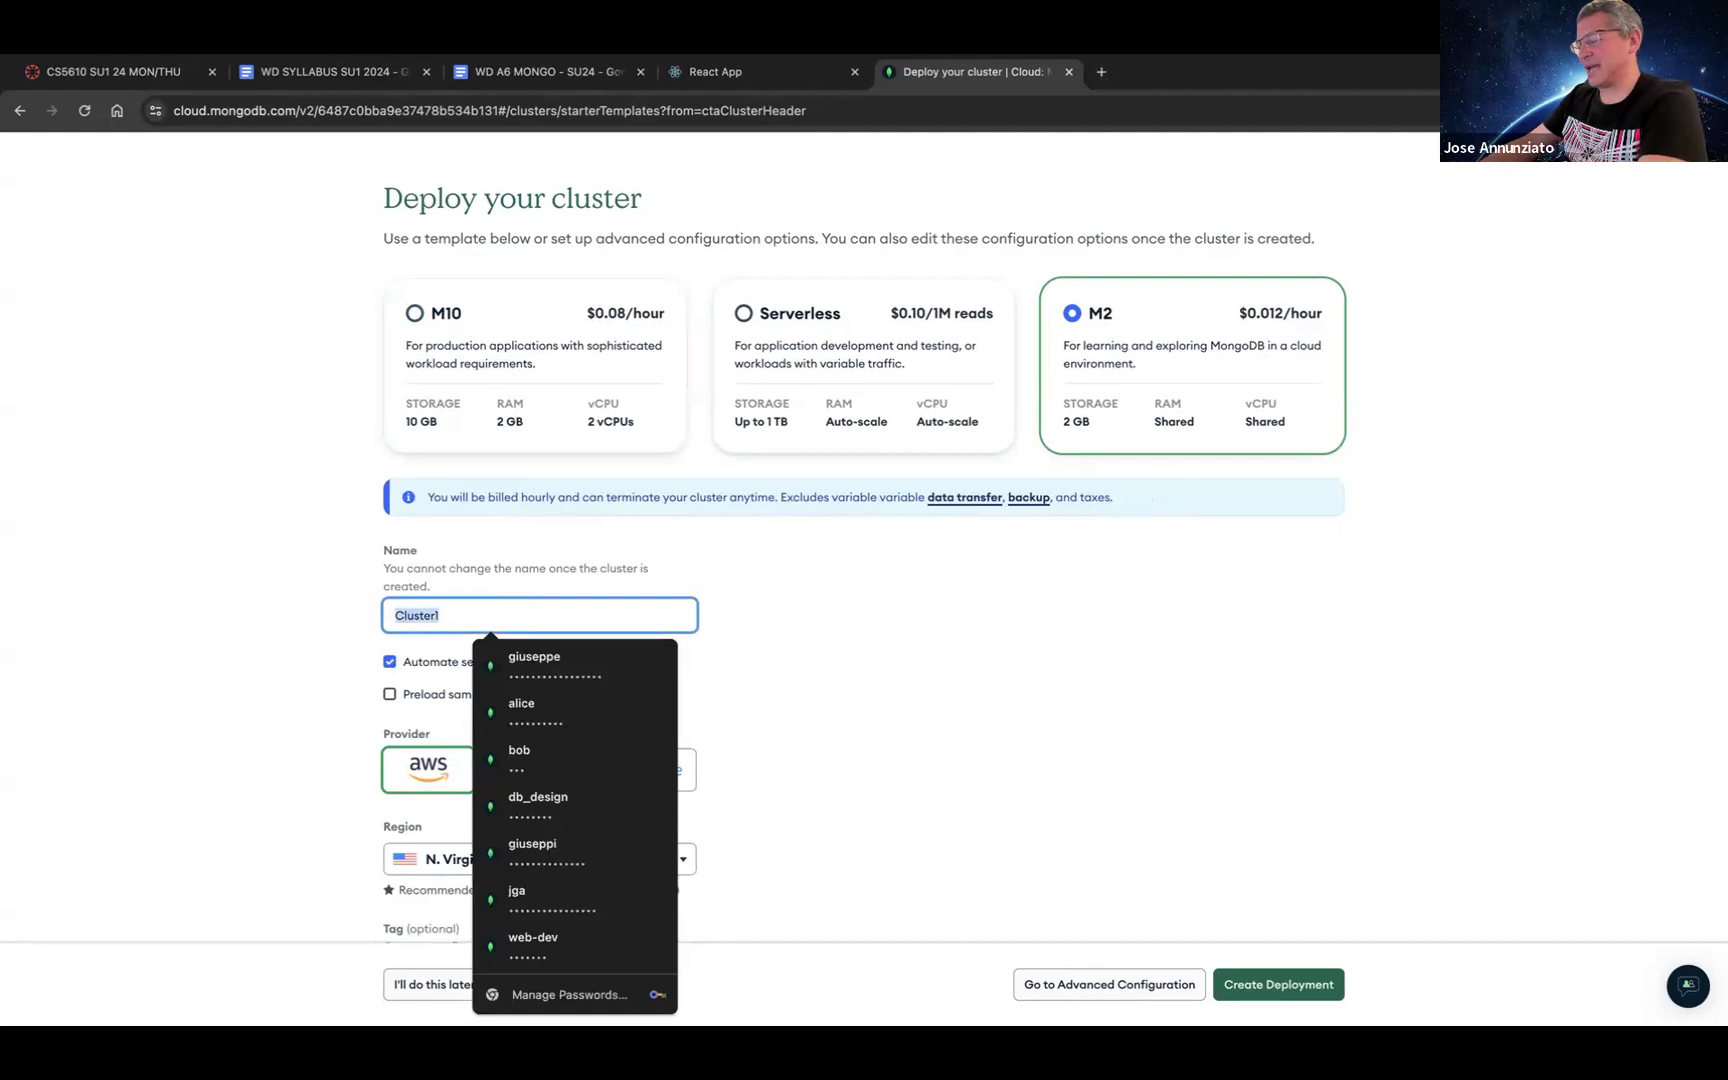
{"action": "type", "text": "Kanbase"}
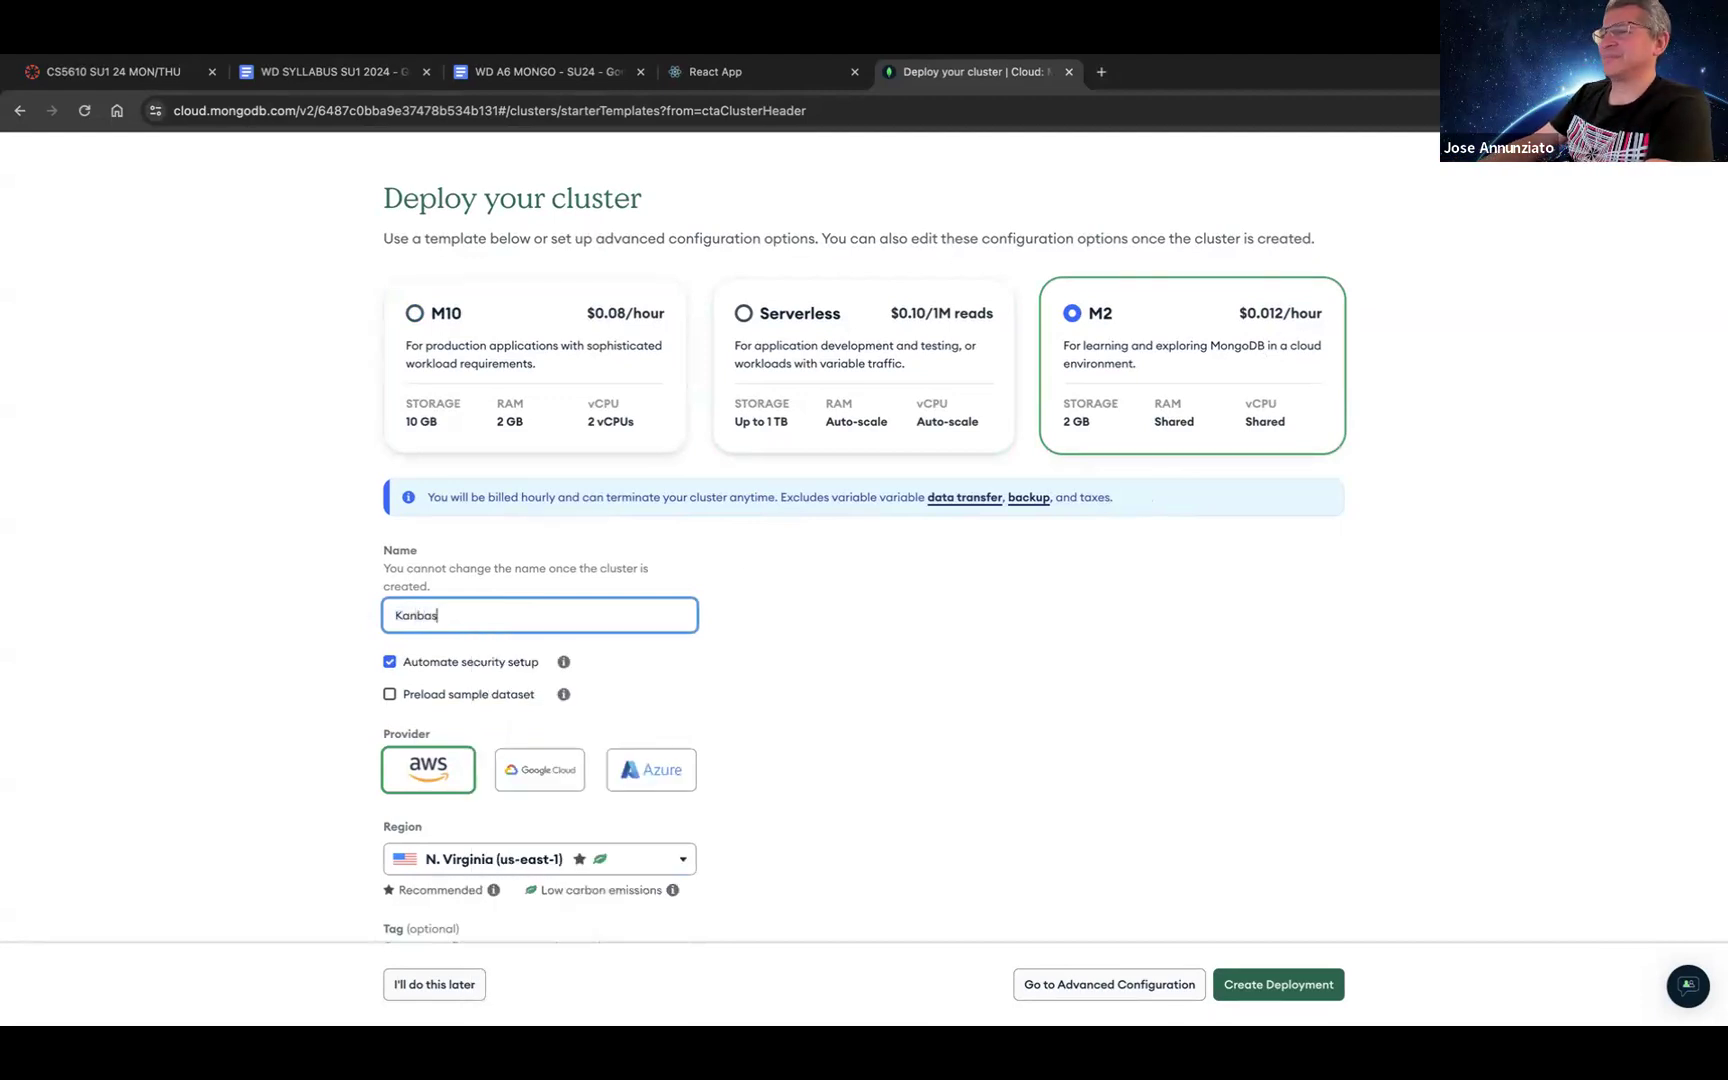
{"action": "key", "text": "BackSpace"}
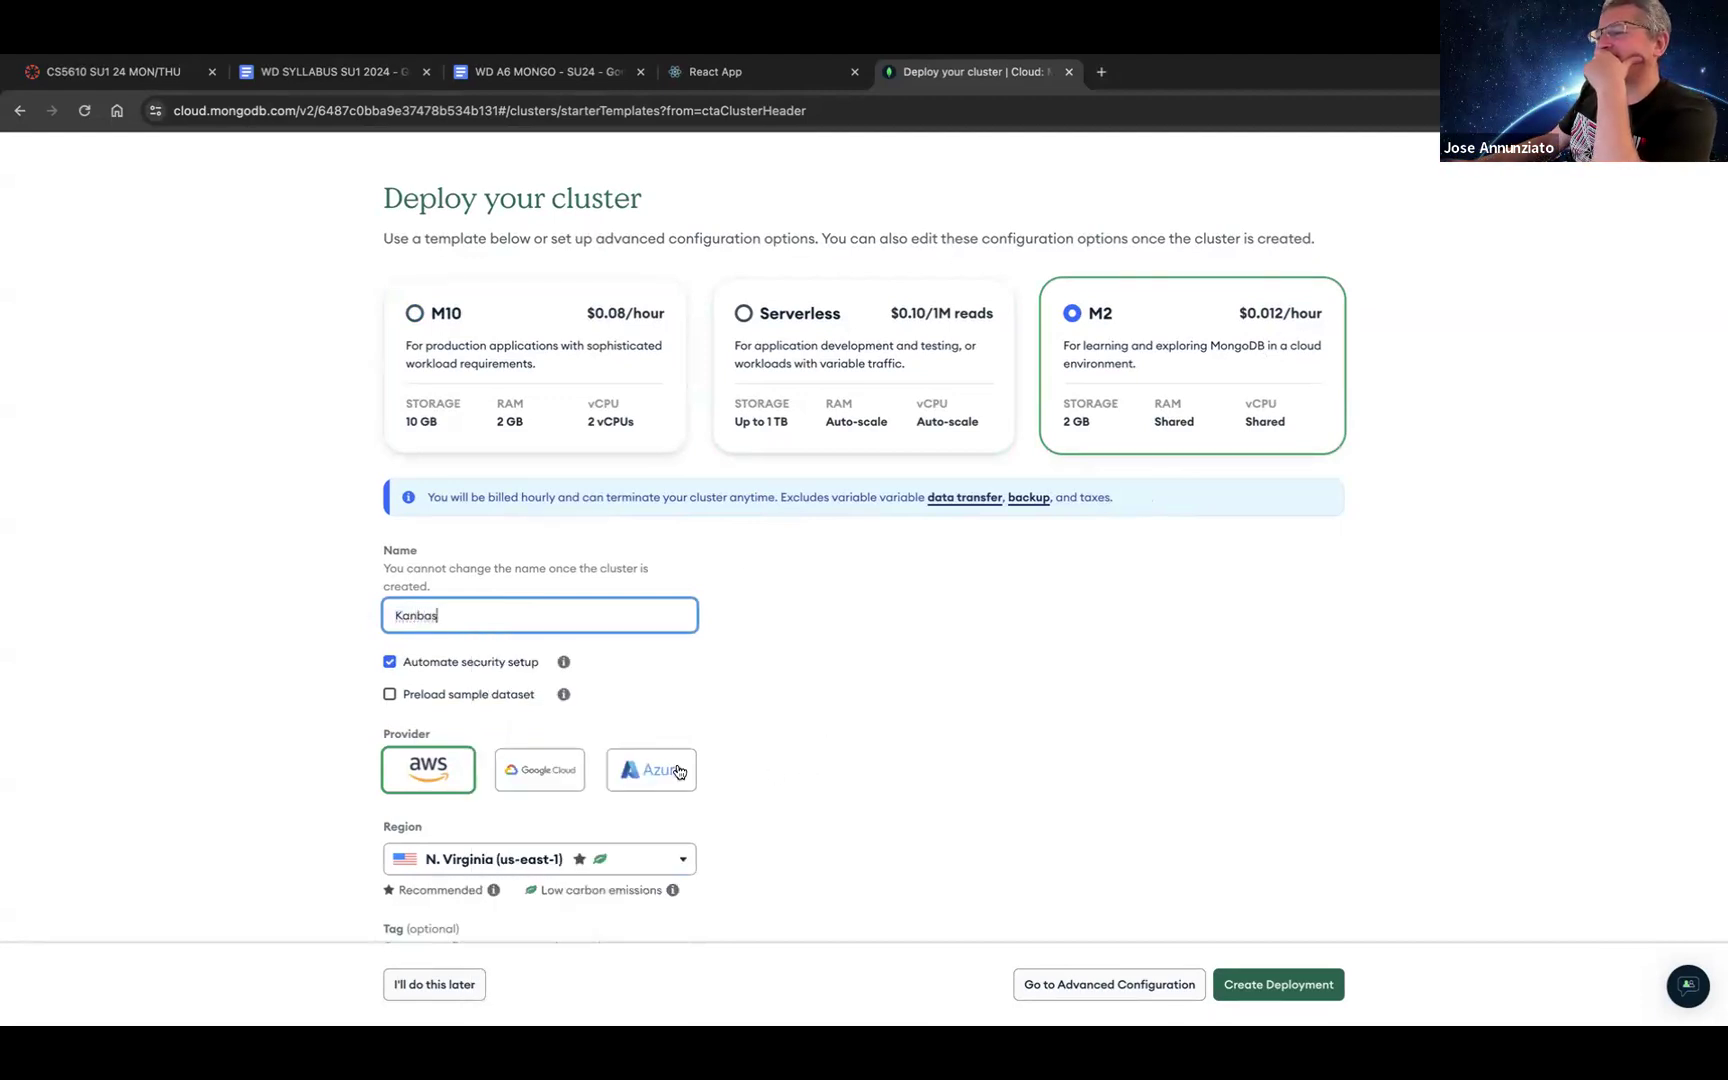
{"action": "left_click", "coordinate": [458, 779]}
{"action": "scroll", "coordinate": [984, 752], "scroll_direction": "down", "scroll_amount": 2}
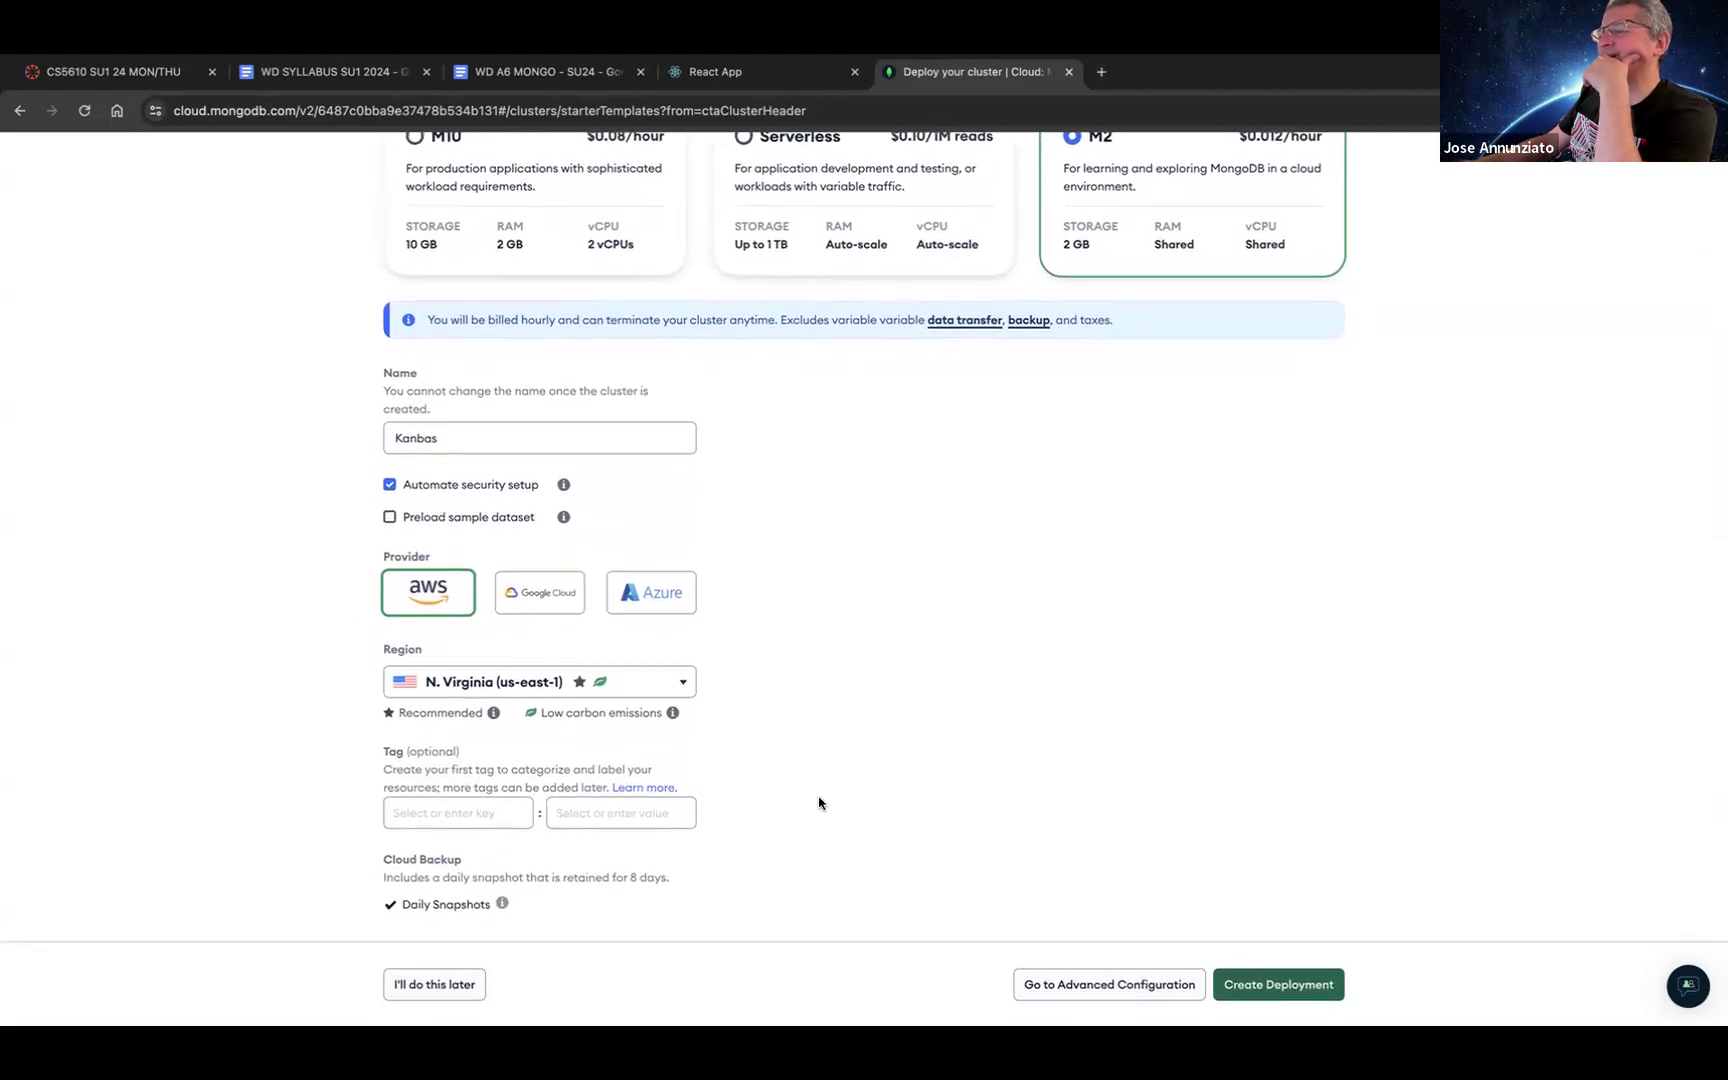
{"action": "left_click", "coordinate": [1302, 988]}
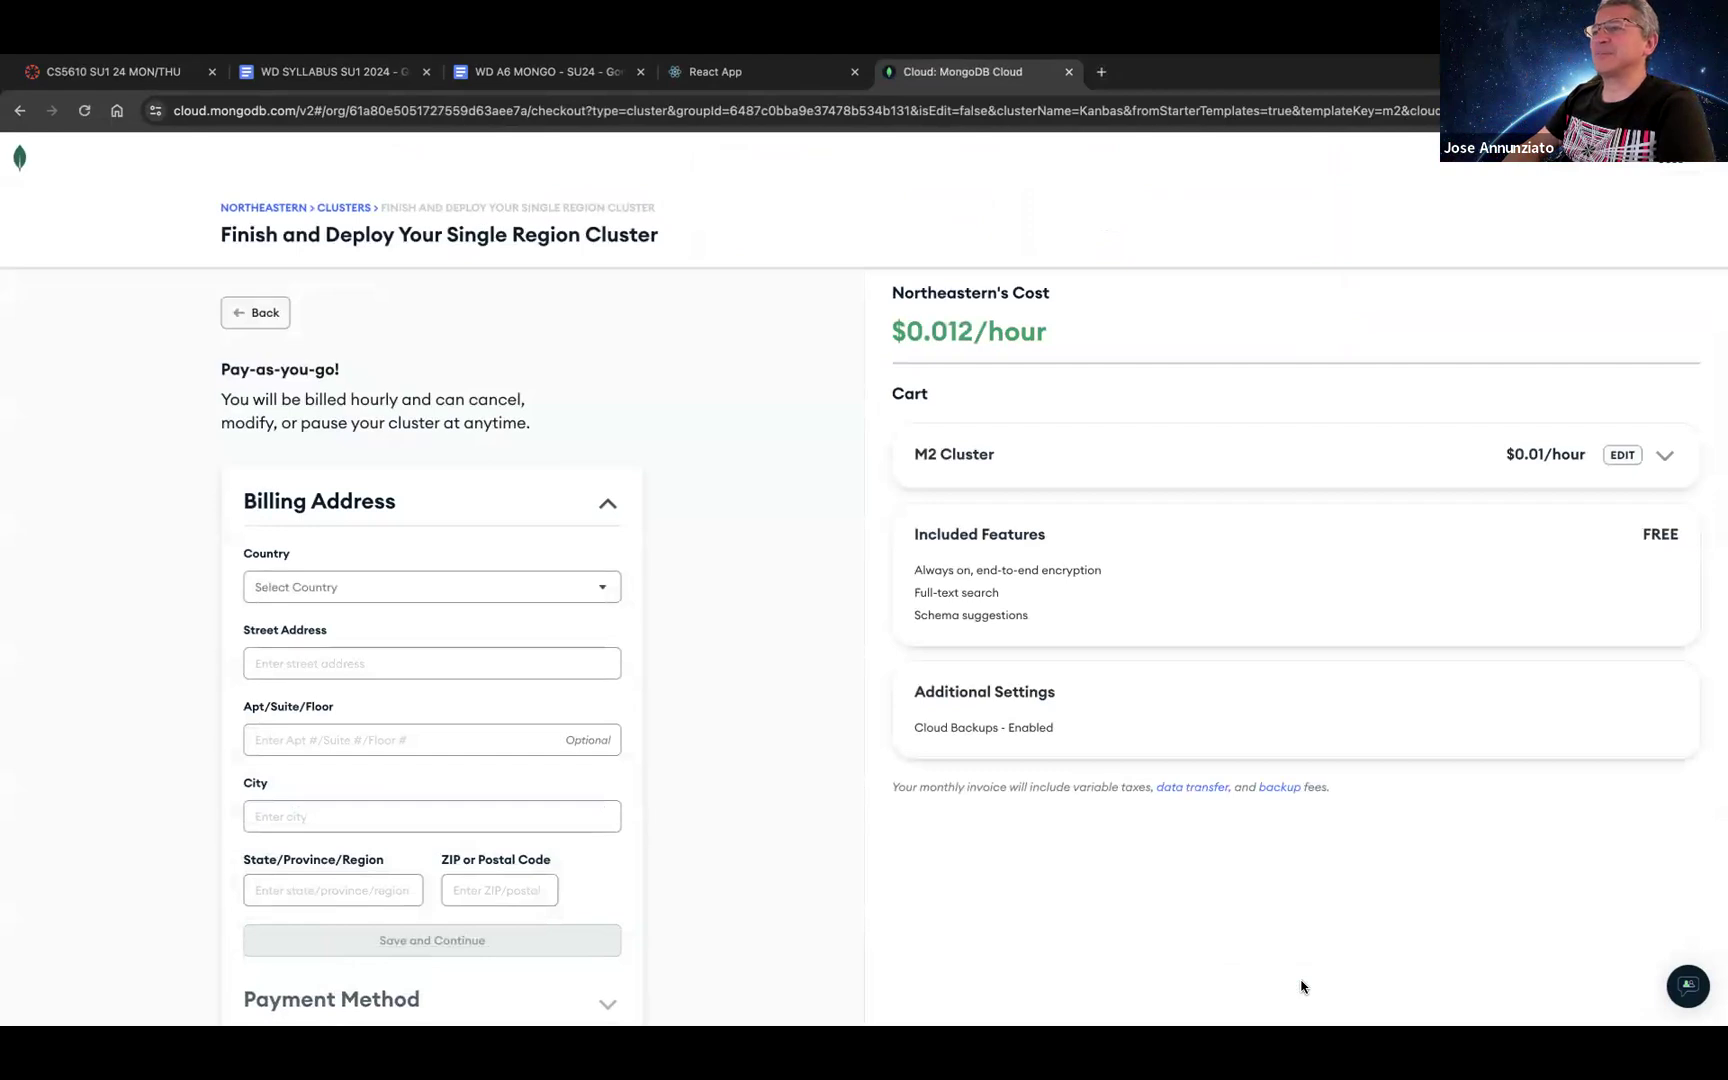
Step: Back out of the paid cluster billing page and choose 'I'll do this later' to skip cluster creation
{"action": "scroll", "coordinate": [895, 898], "scroll_direction": "down", "scroll_amount": 2}
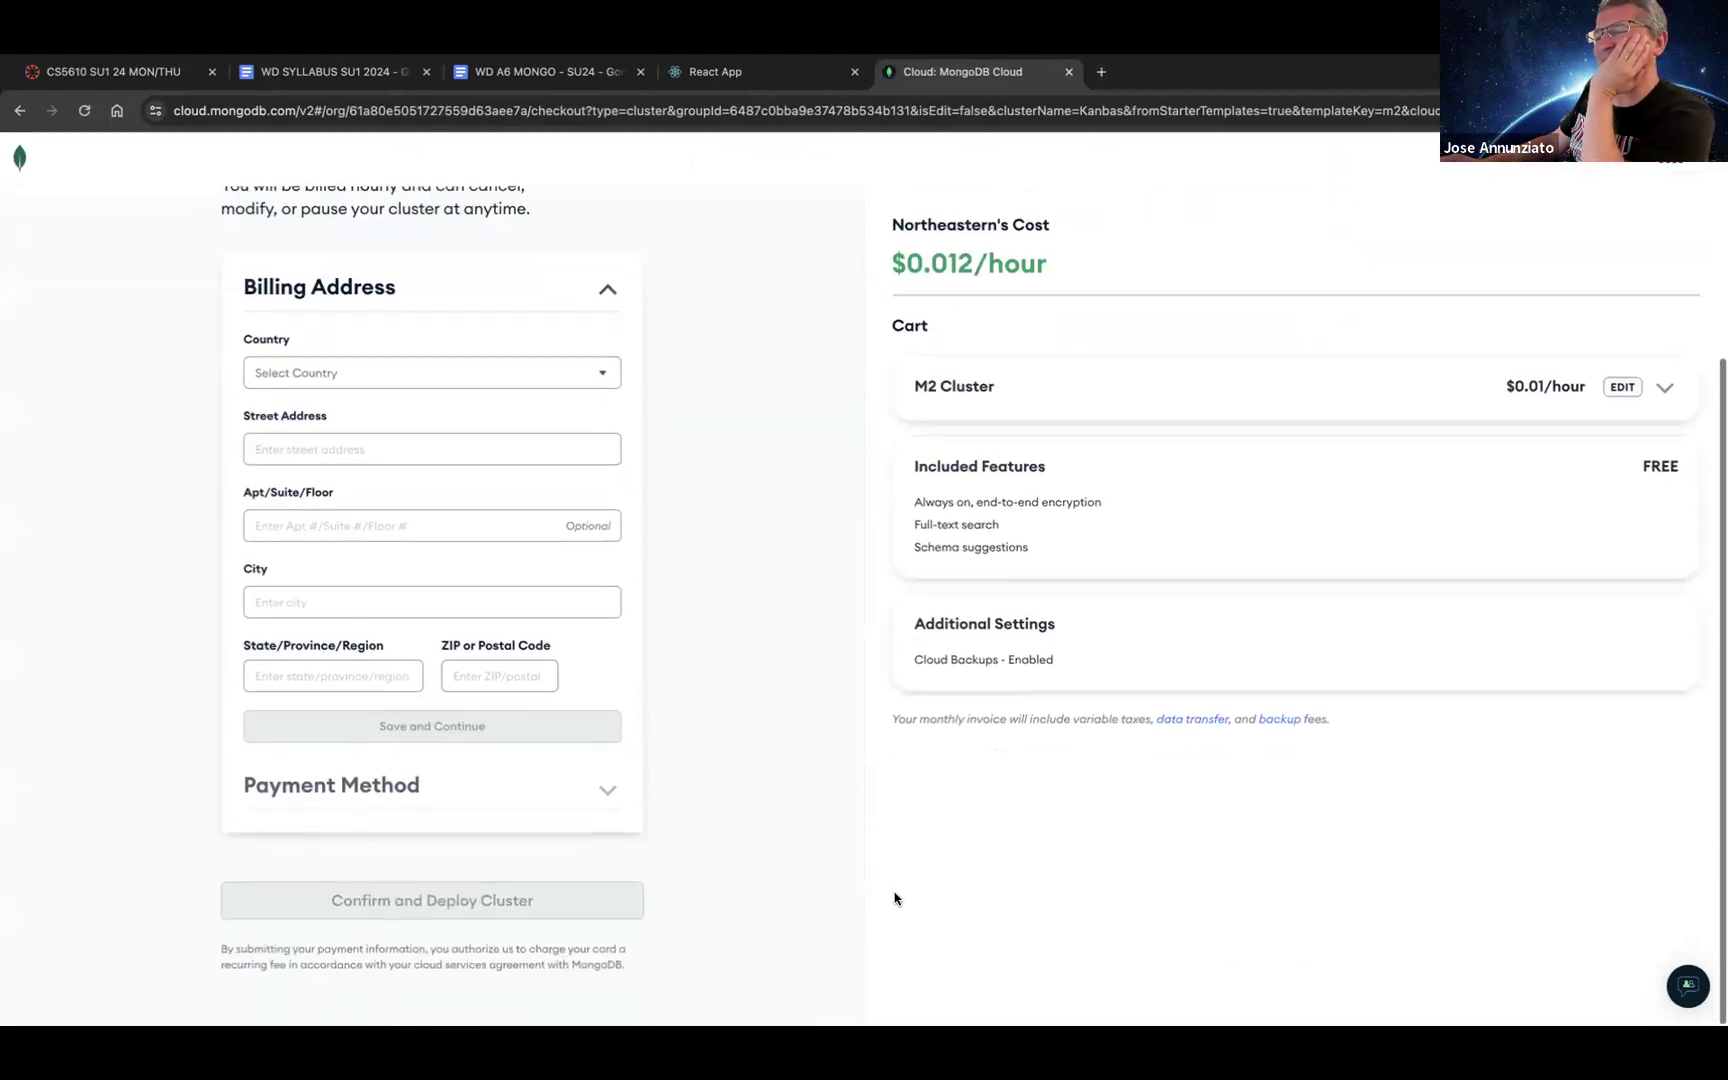
{"action": "triple_click", "coordinate": [605, 793]}
{"action": "scroll", "coordinate": [736, 739], "scroll_direction": "up", "scroll_amount": 3}
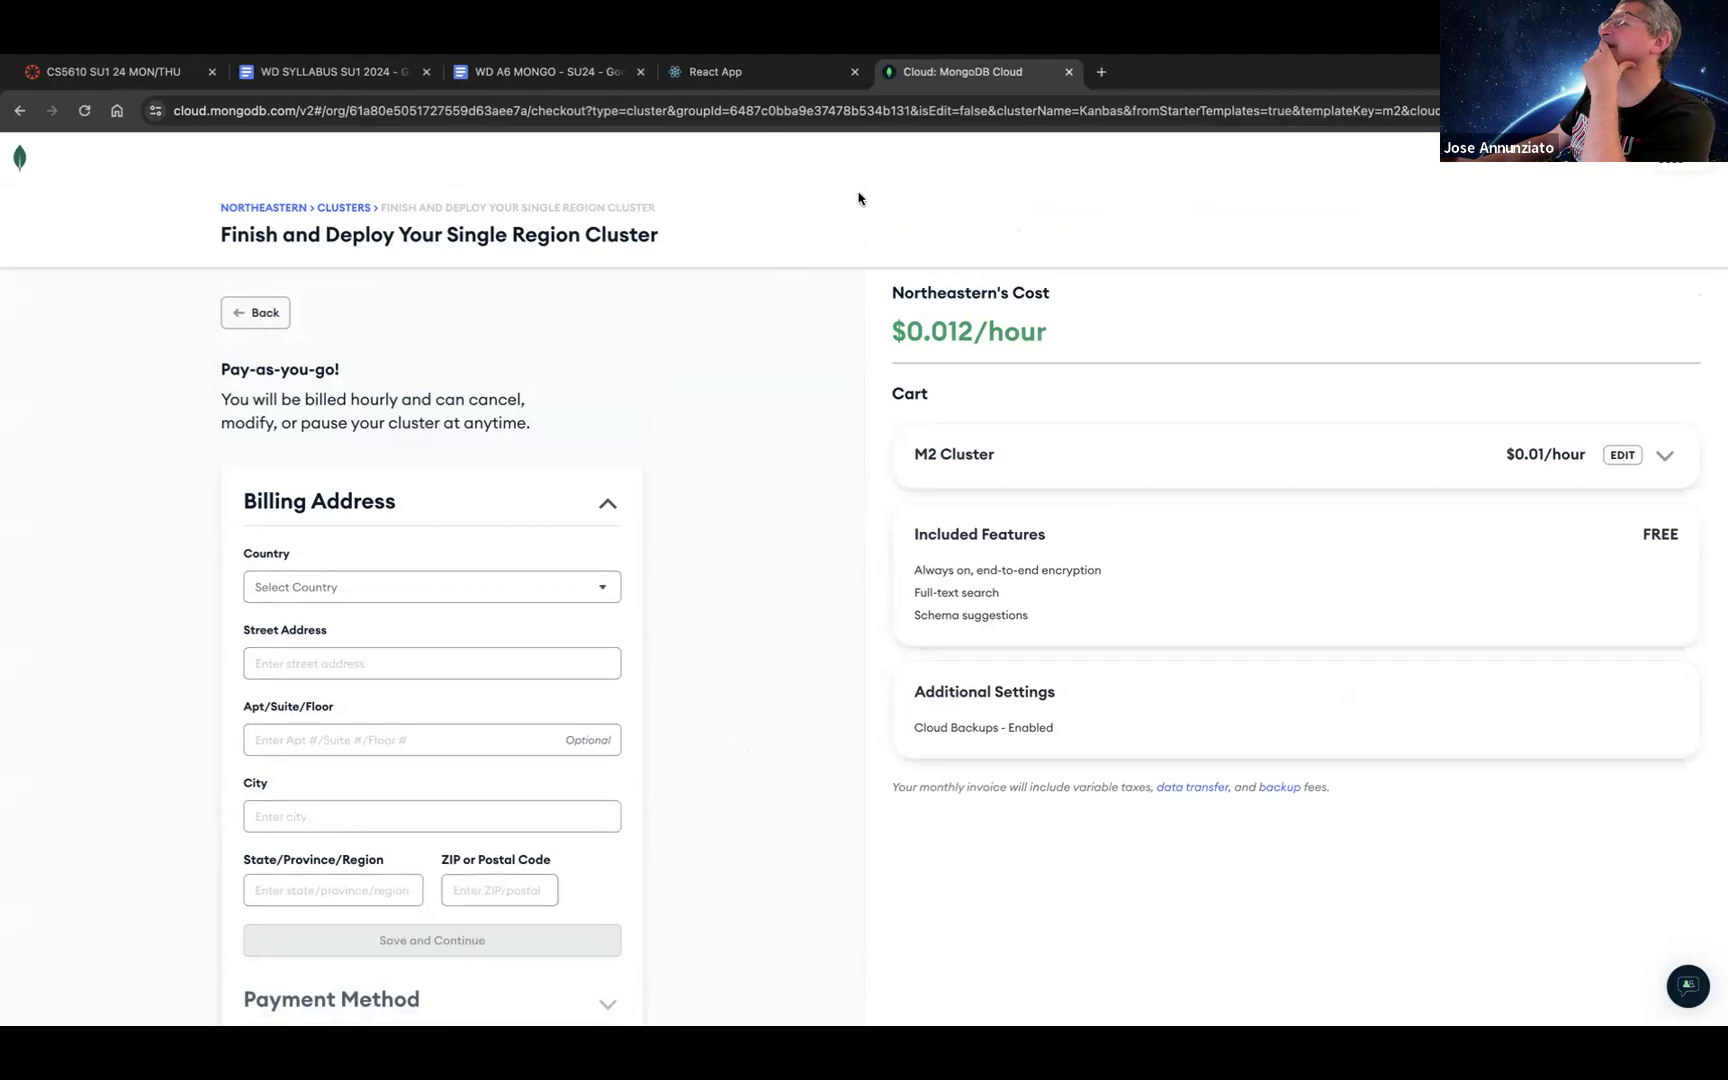
{"action": "left_click", "coordinate": [1680, 165]}
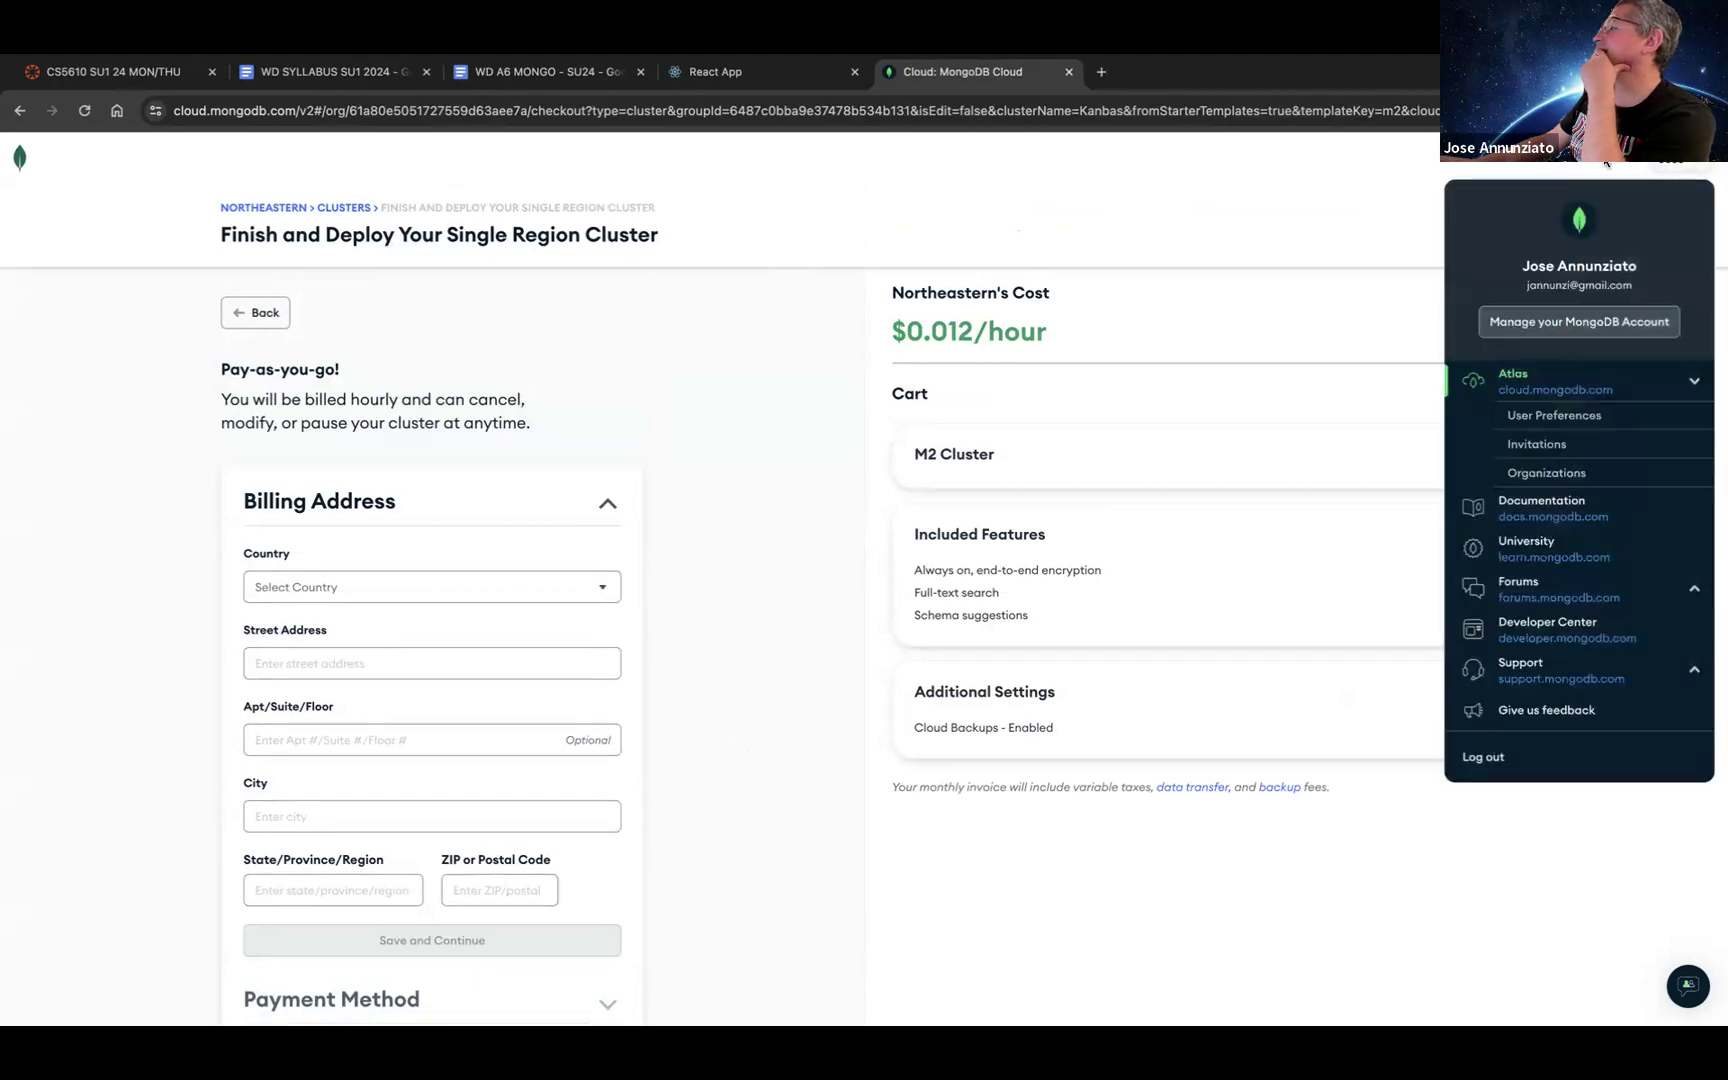
{"action": "left_click", "coordinate": [1606, 163]}
{"action": "left_click", "coordinate": [1694, 164]}
{"action": "left_click", "coordinate": [1694, 164]}
{"action": "scroll", "coordinate": [484, 584], "scroll_direction": "down", "scroll_amount": 2}
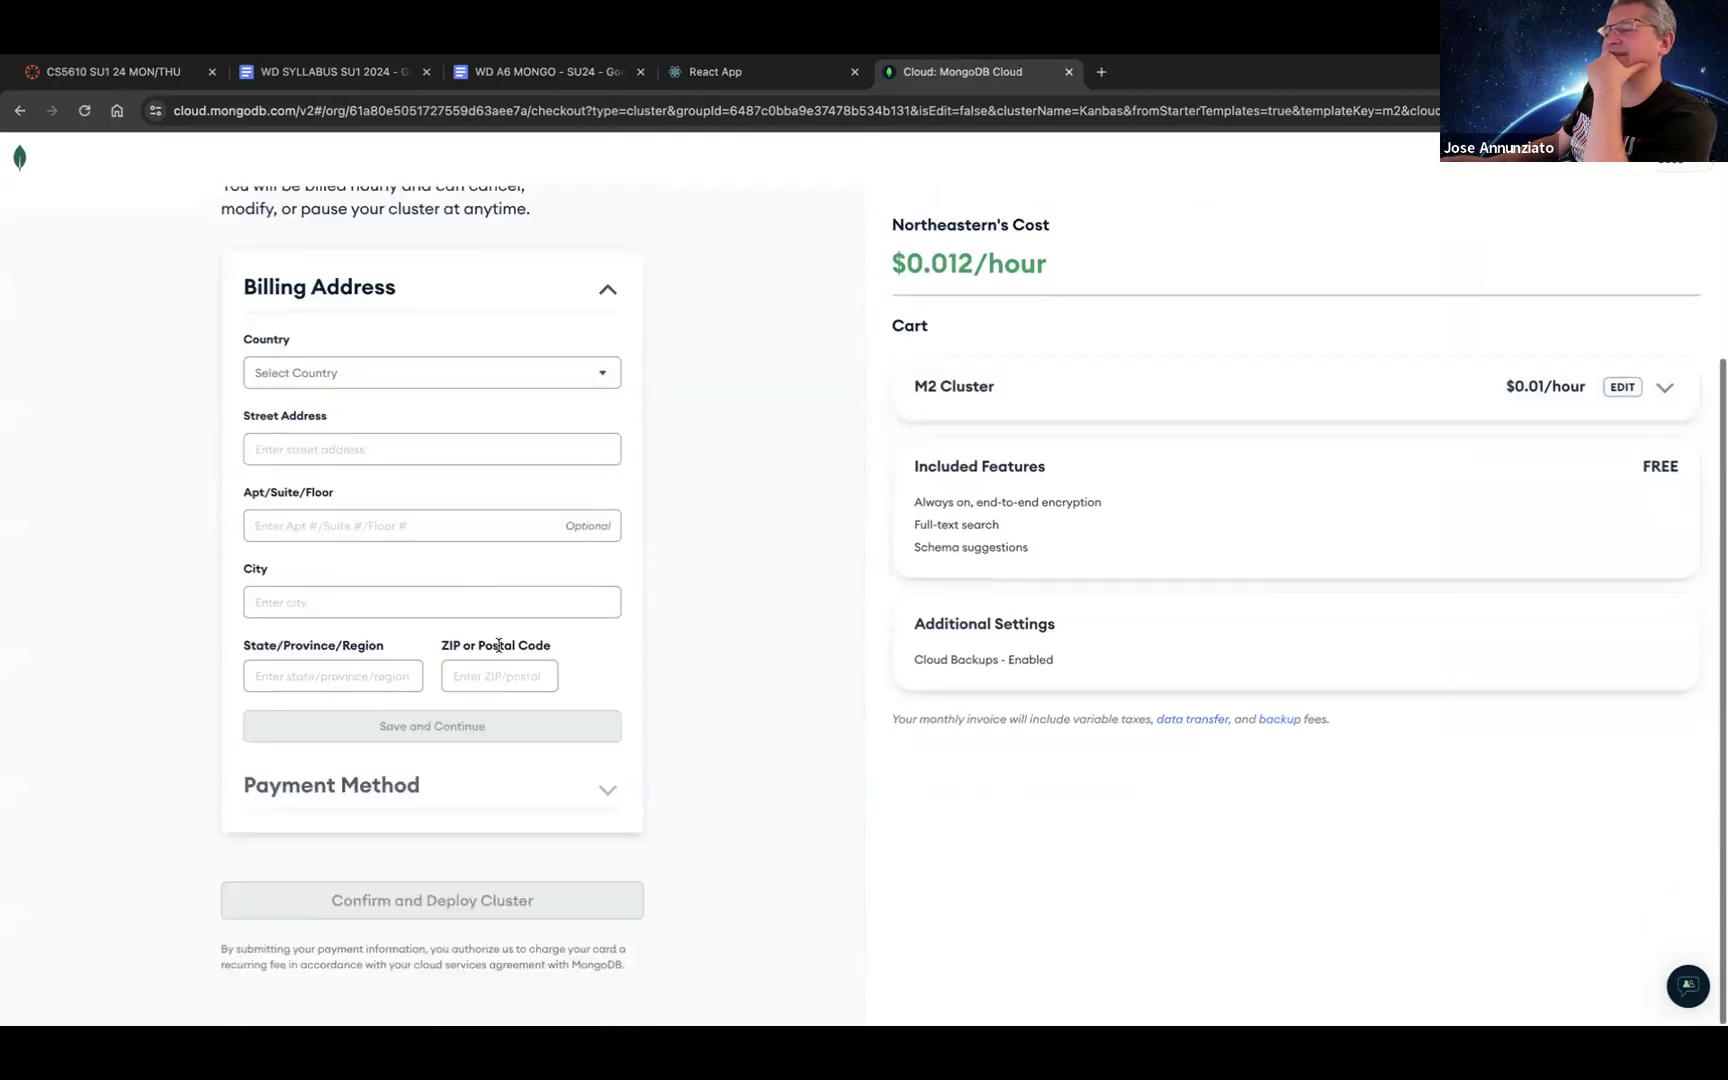
{"action": "scroll", "coordinate": [482, 580], "scroll_direction": "up", "scroll_amount": 2}
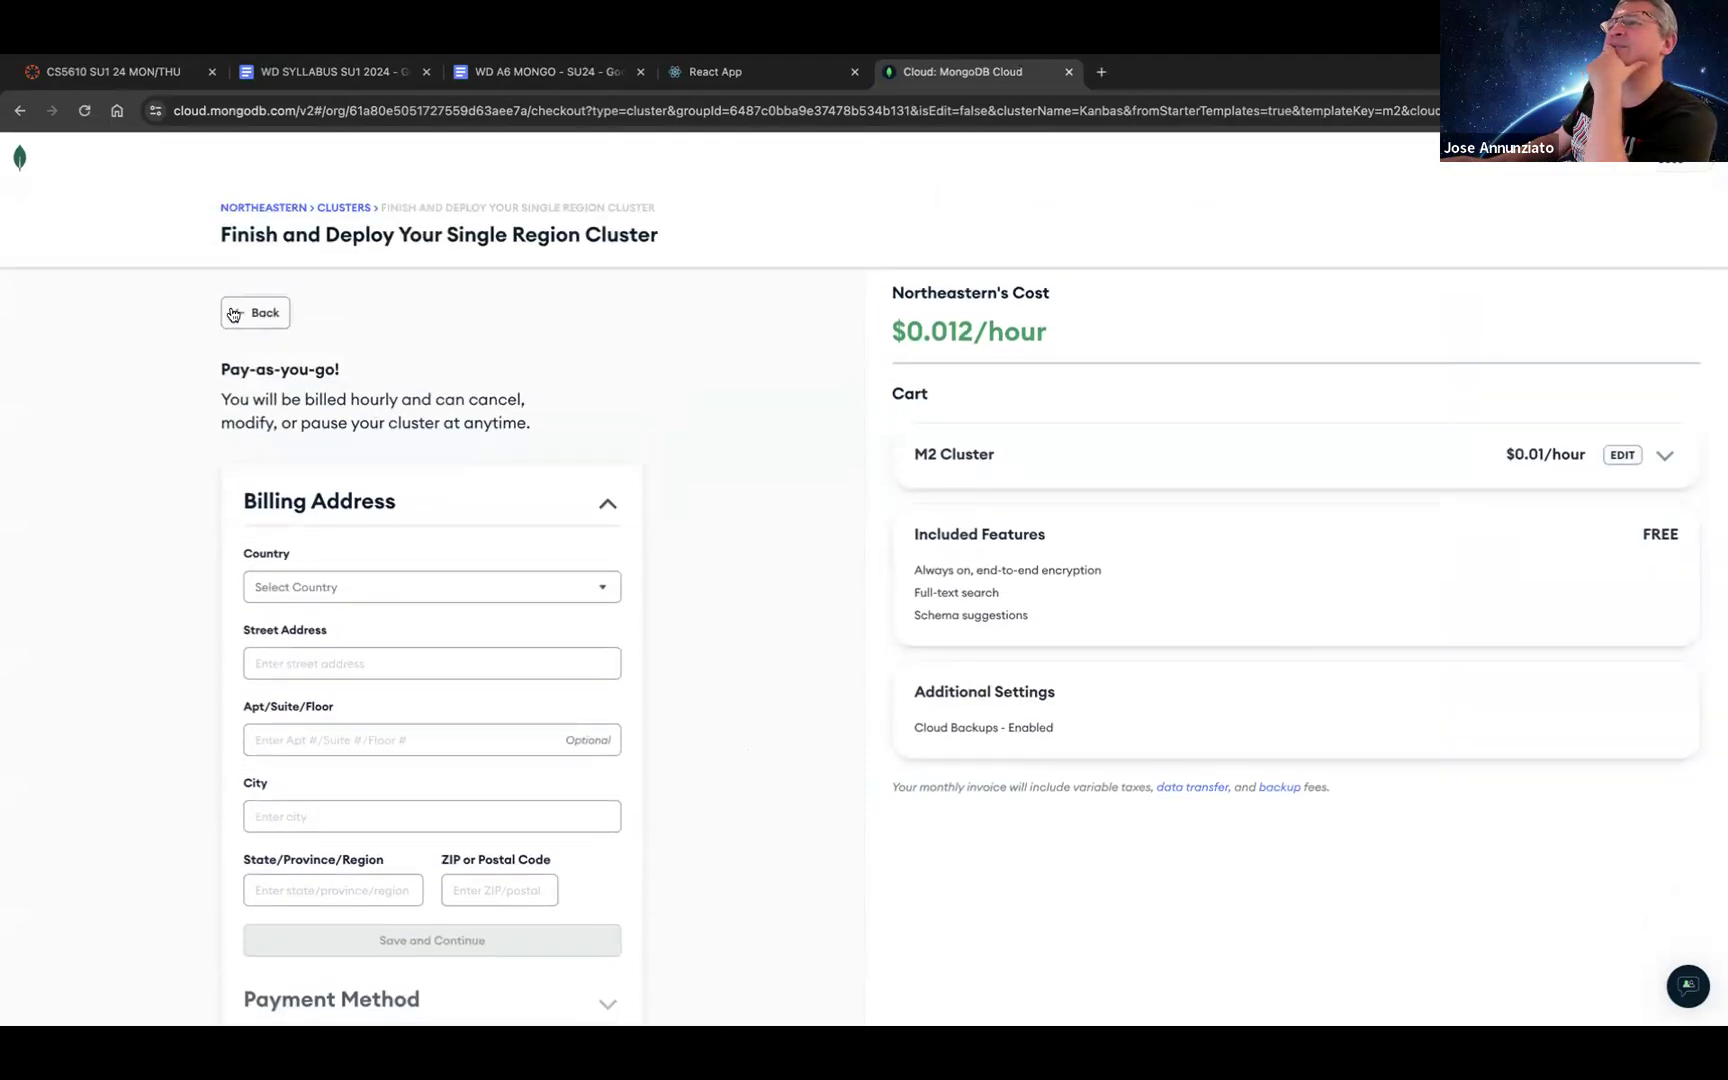
{"action": "left_click", "coordinate": [233, 315]}
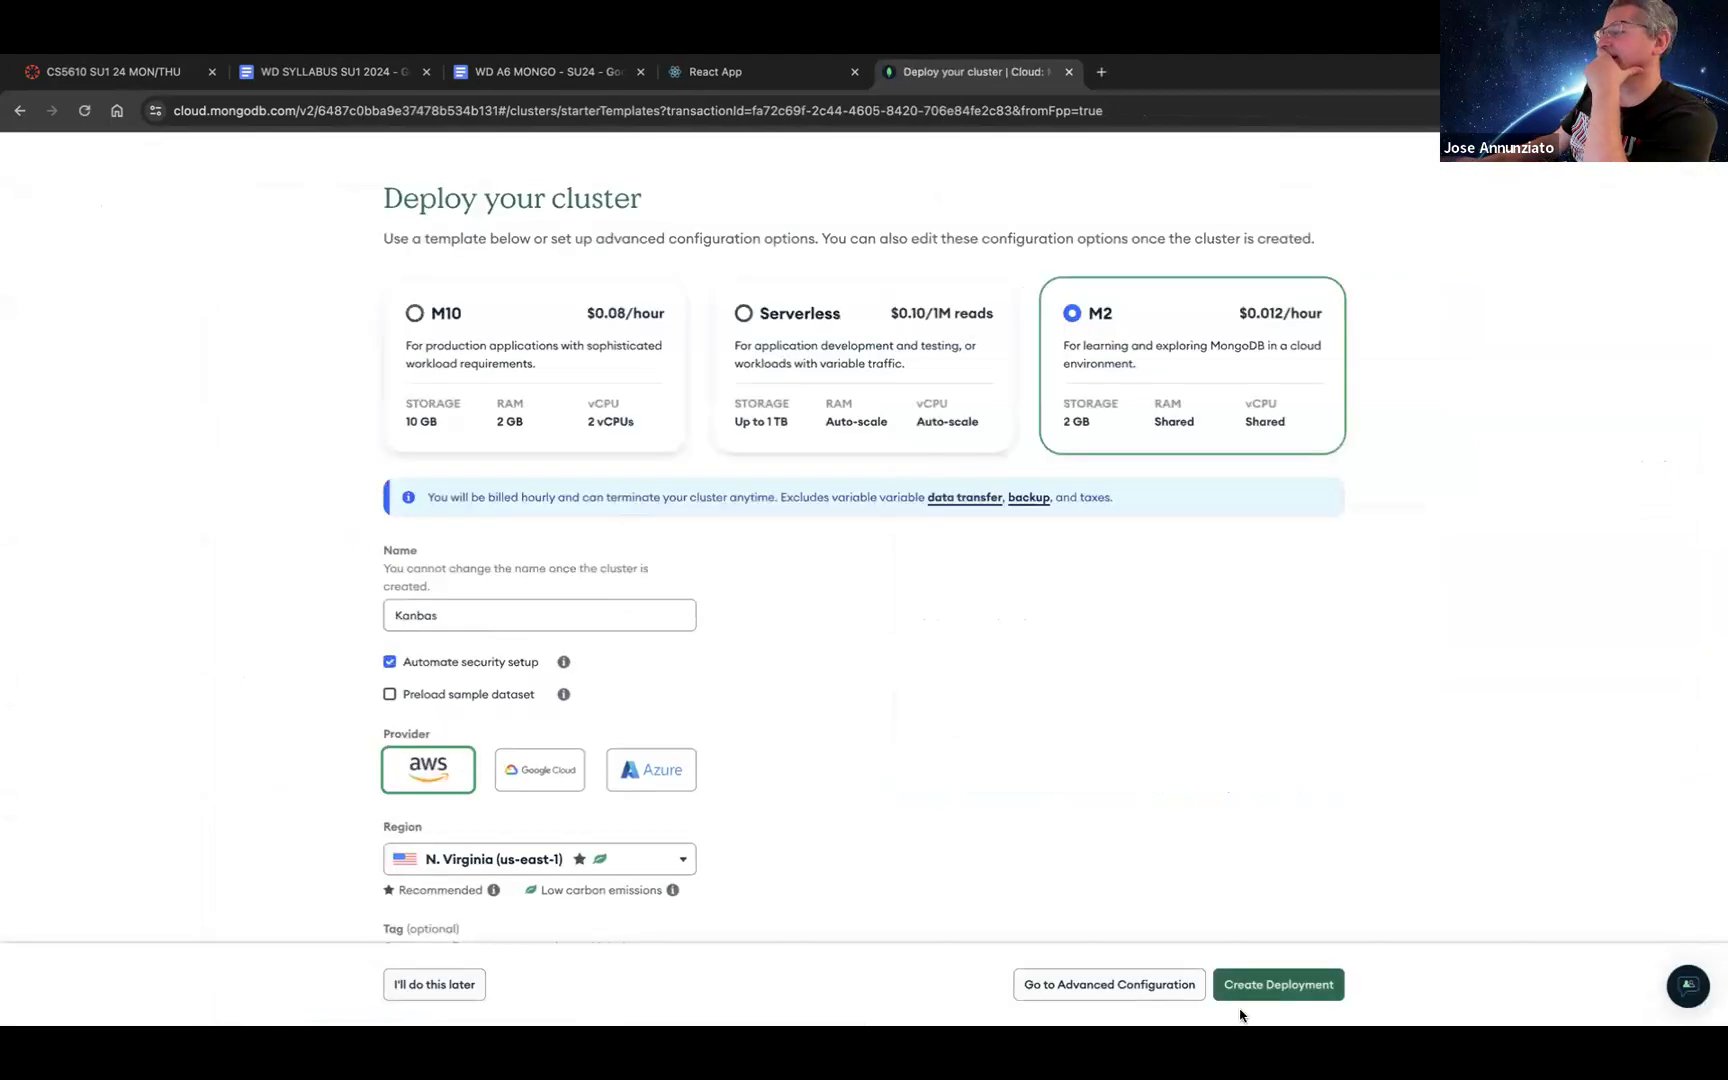
{"action": "left_click", "coordinate": [440, 984]}
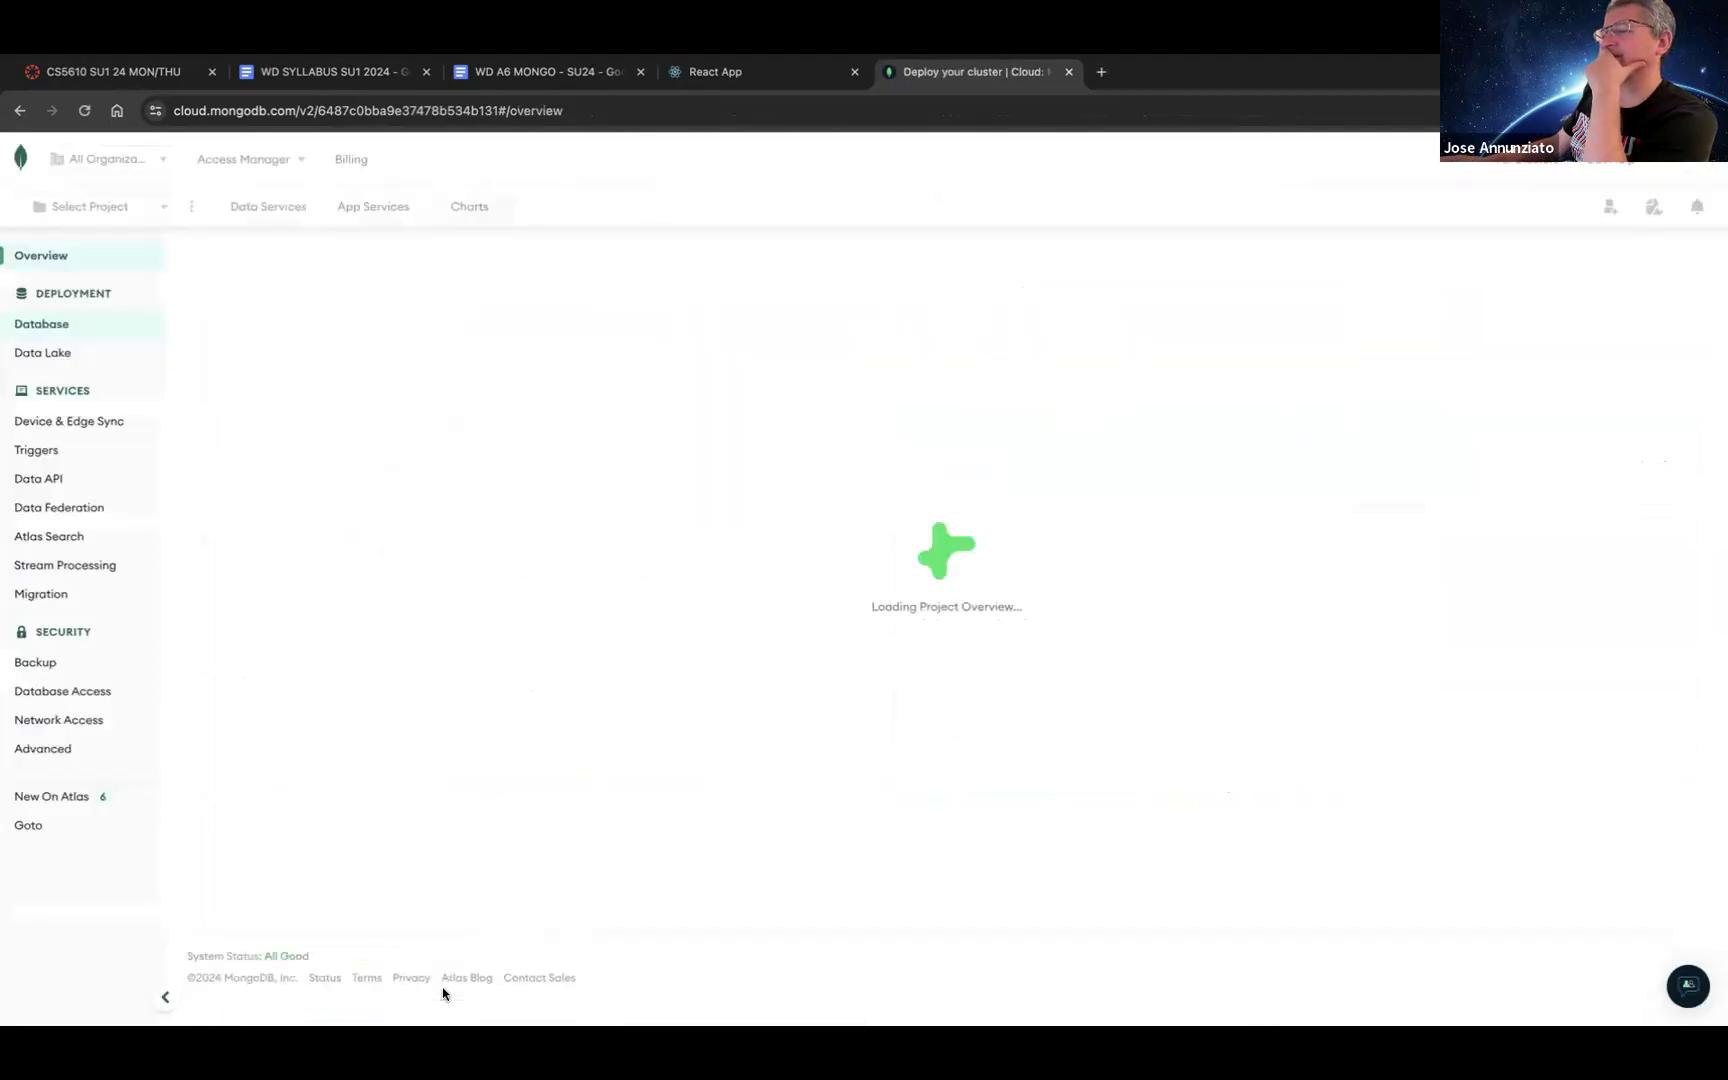
Step: Switch the organization to Polyglot and back to Northeastern, then open the Kanbas project
{"action": "left_click", "coordinate": [163, 161]}
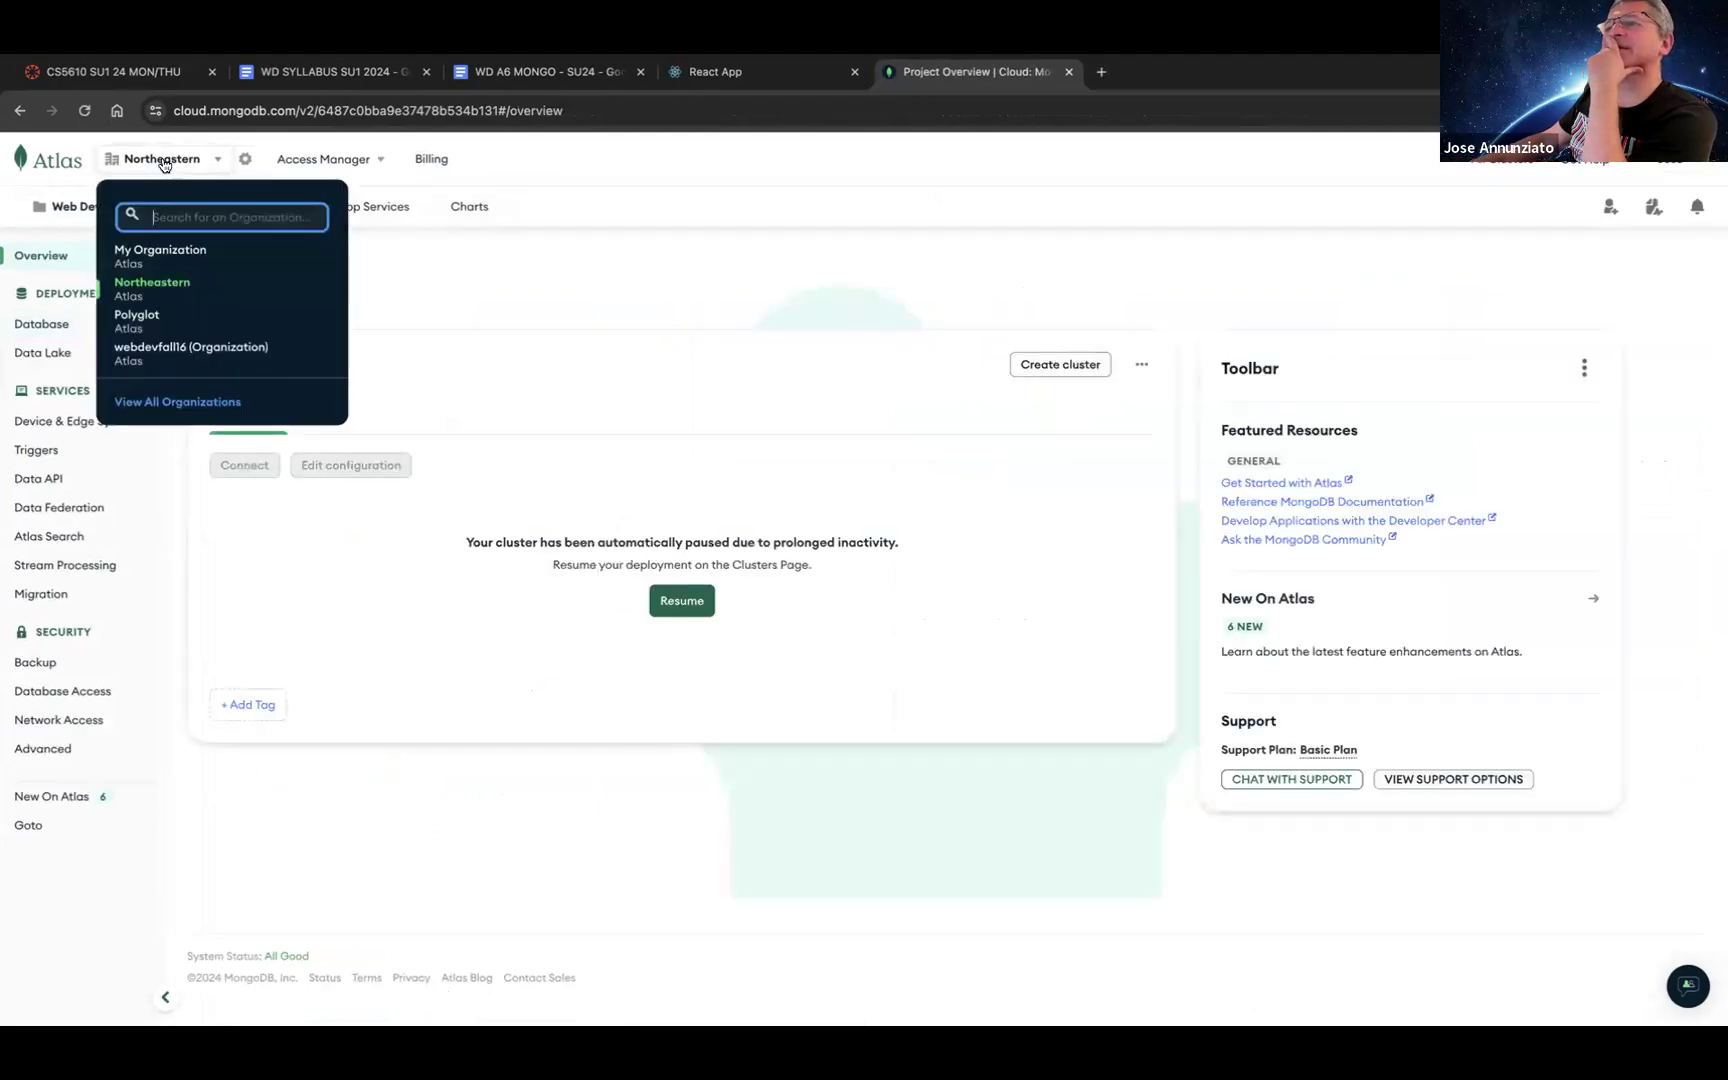
{"action": "left_click", "coordinate": [144, 330]}
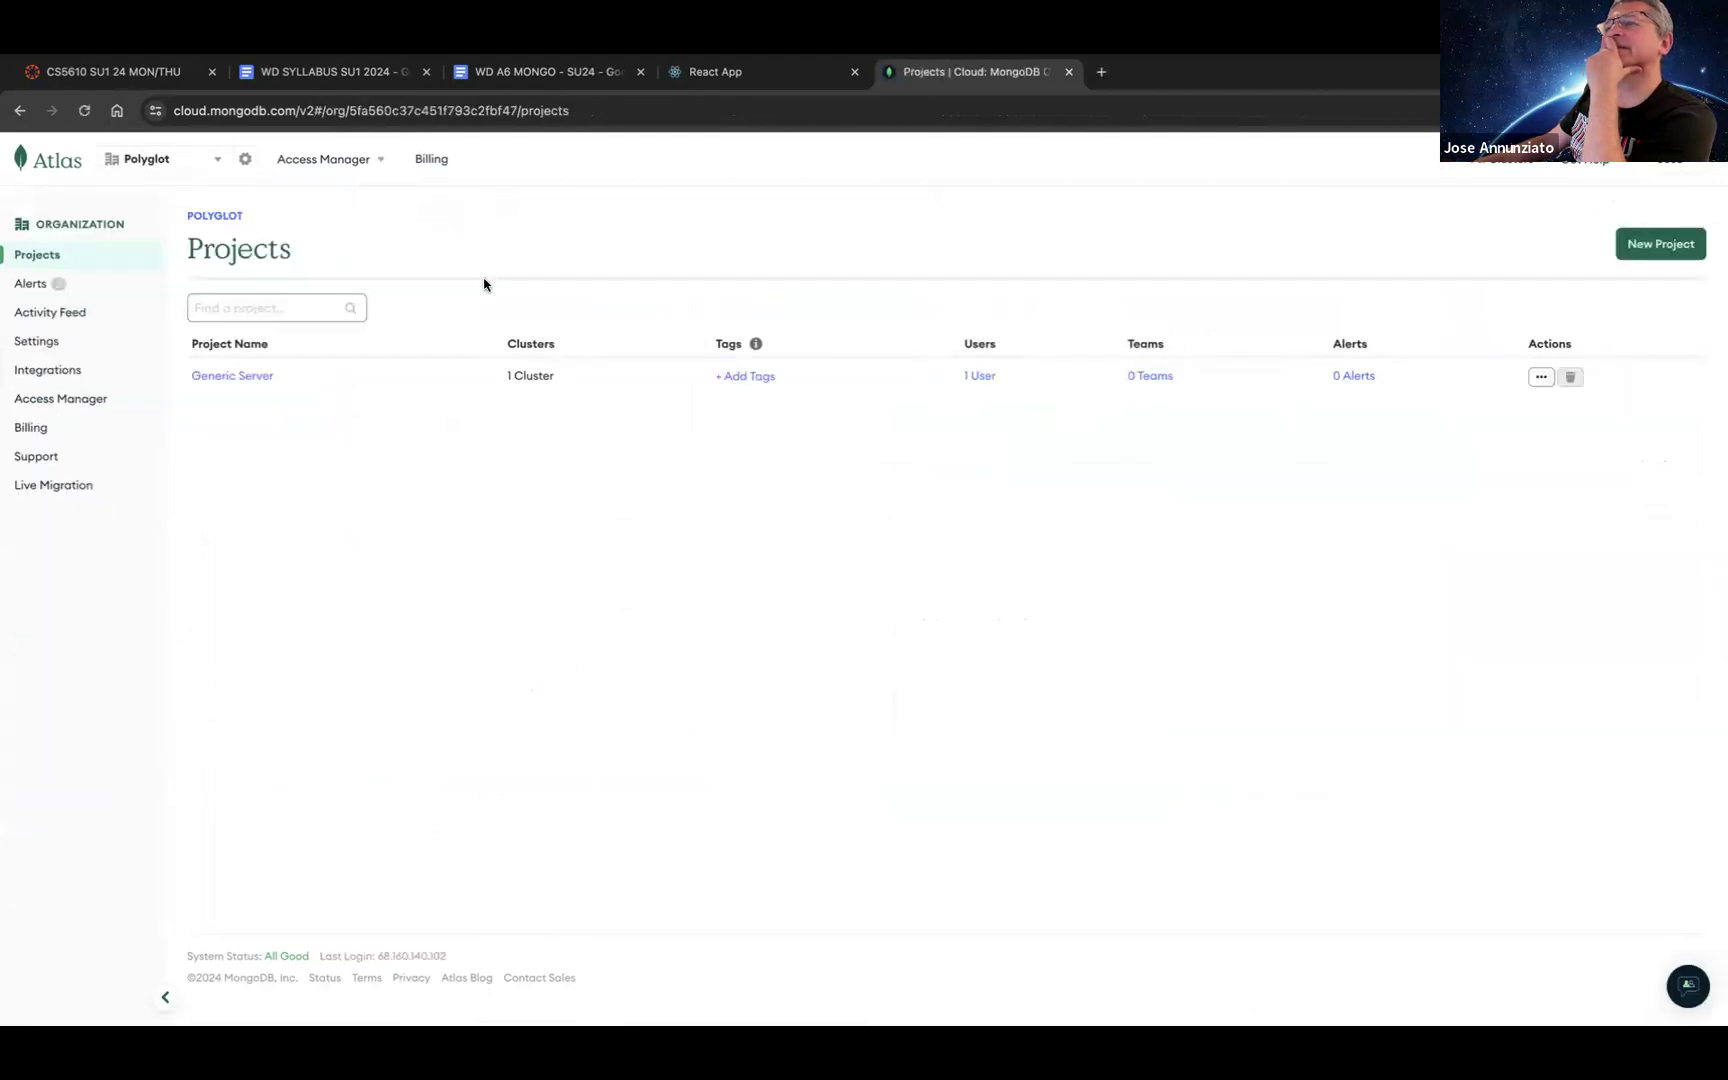
{"action": "left_click", "coordinate": [203, 170]}
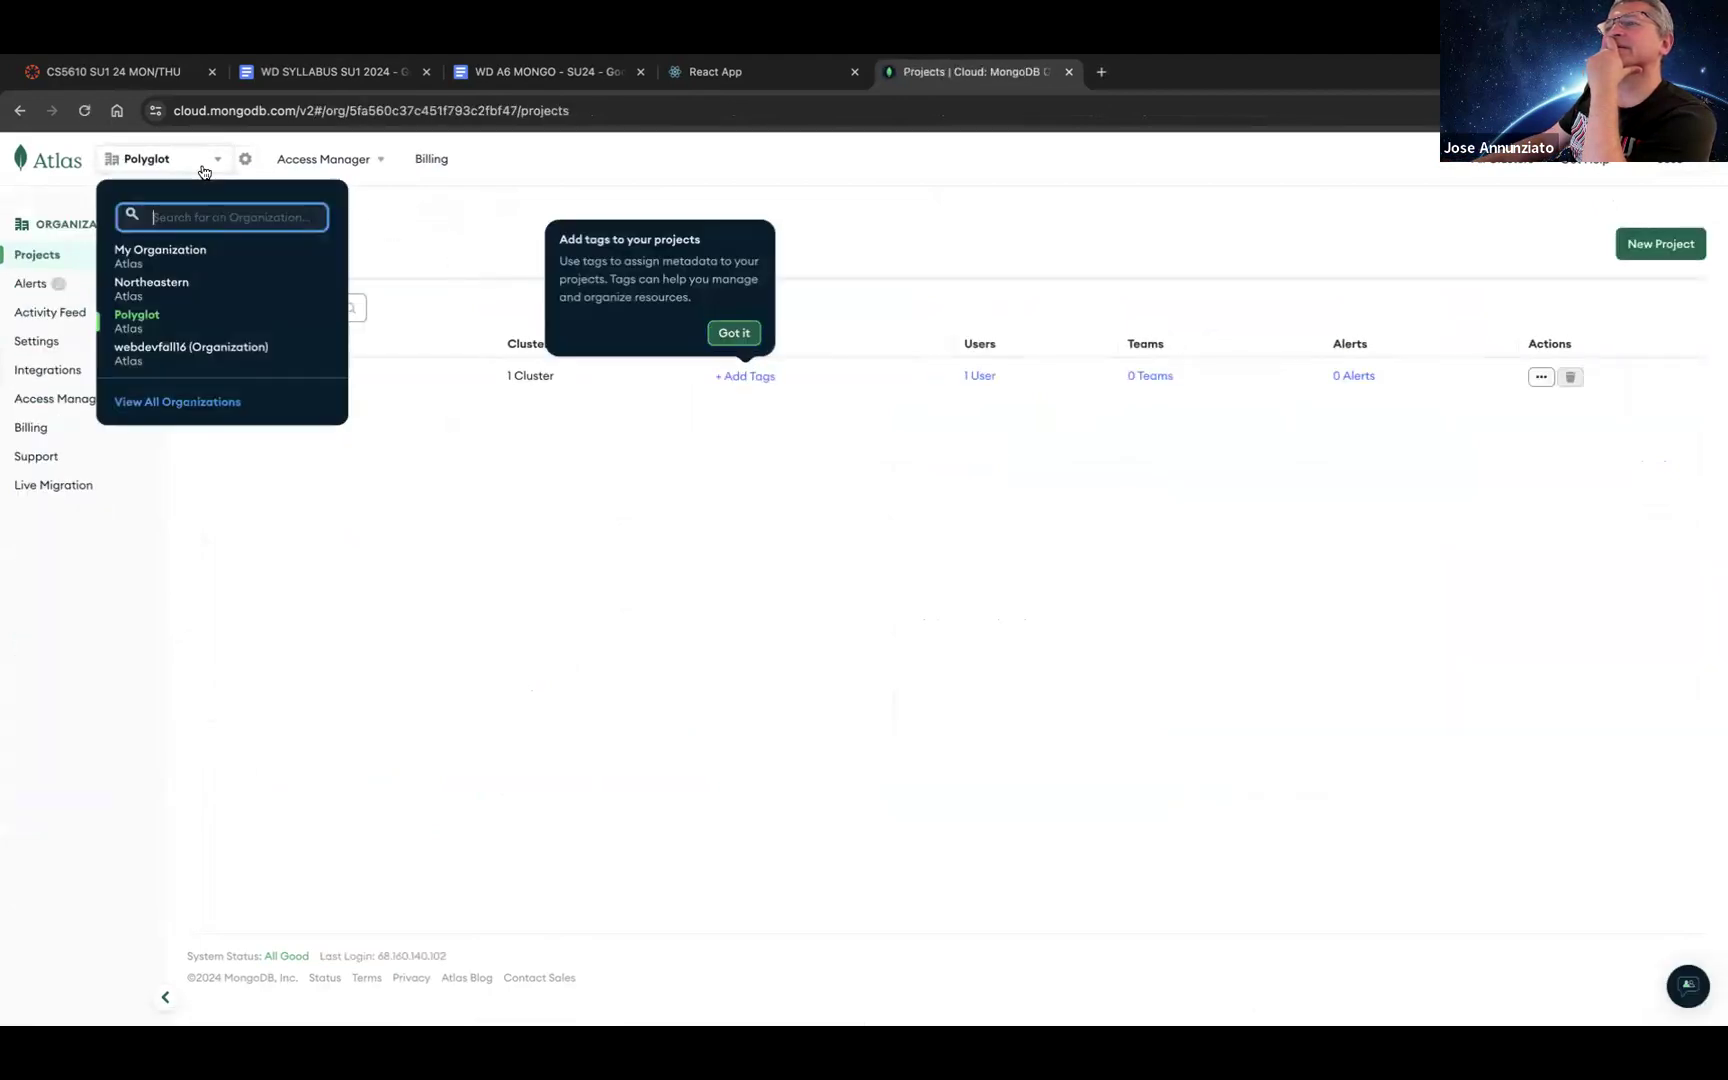
{"action": "left_click", "coordinate": [180, 295]}
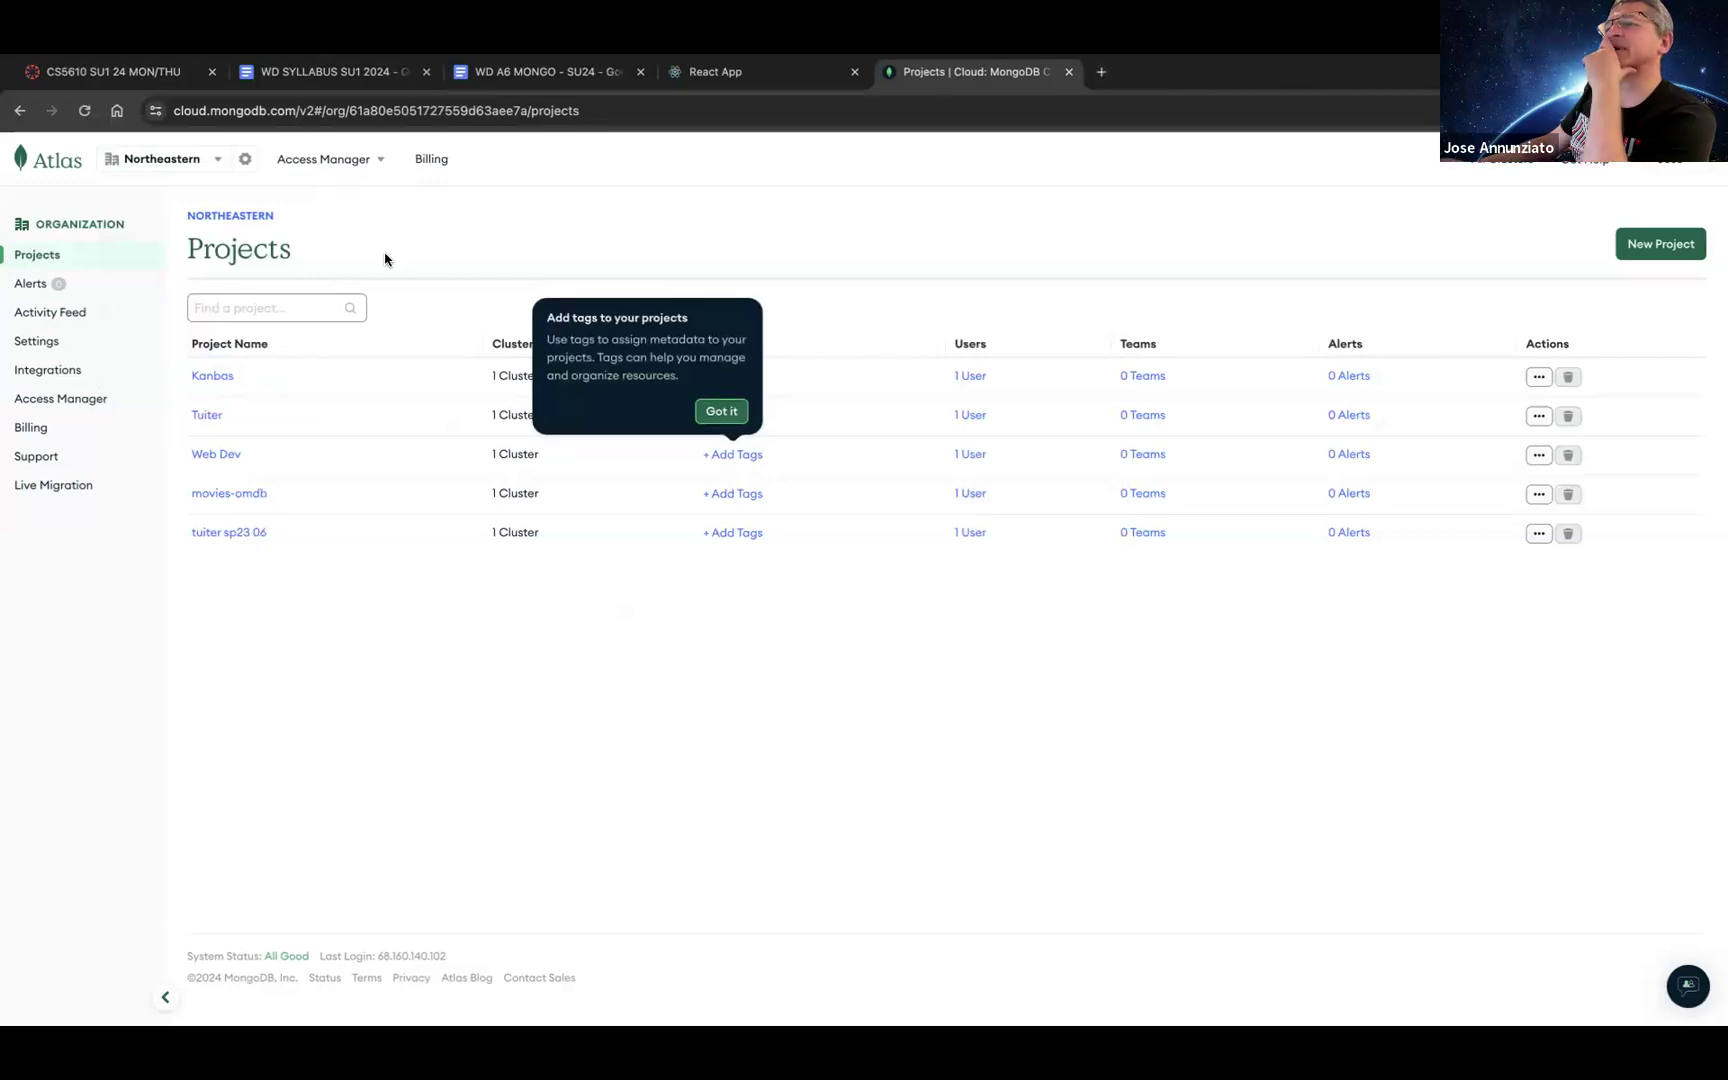
{"action": "left_click", "coordinate": [216, 378]}
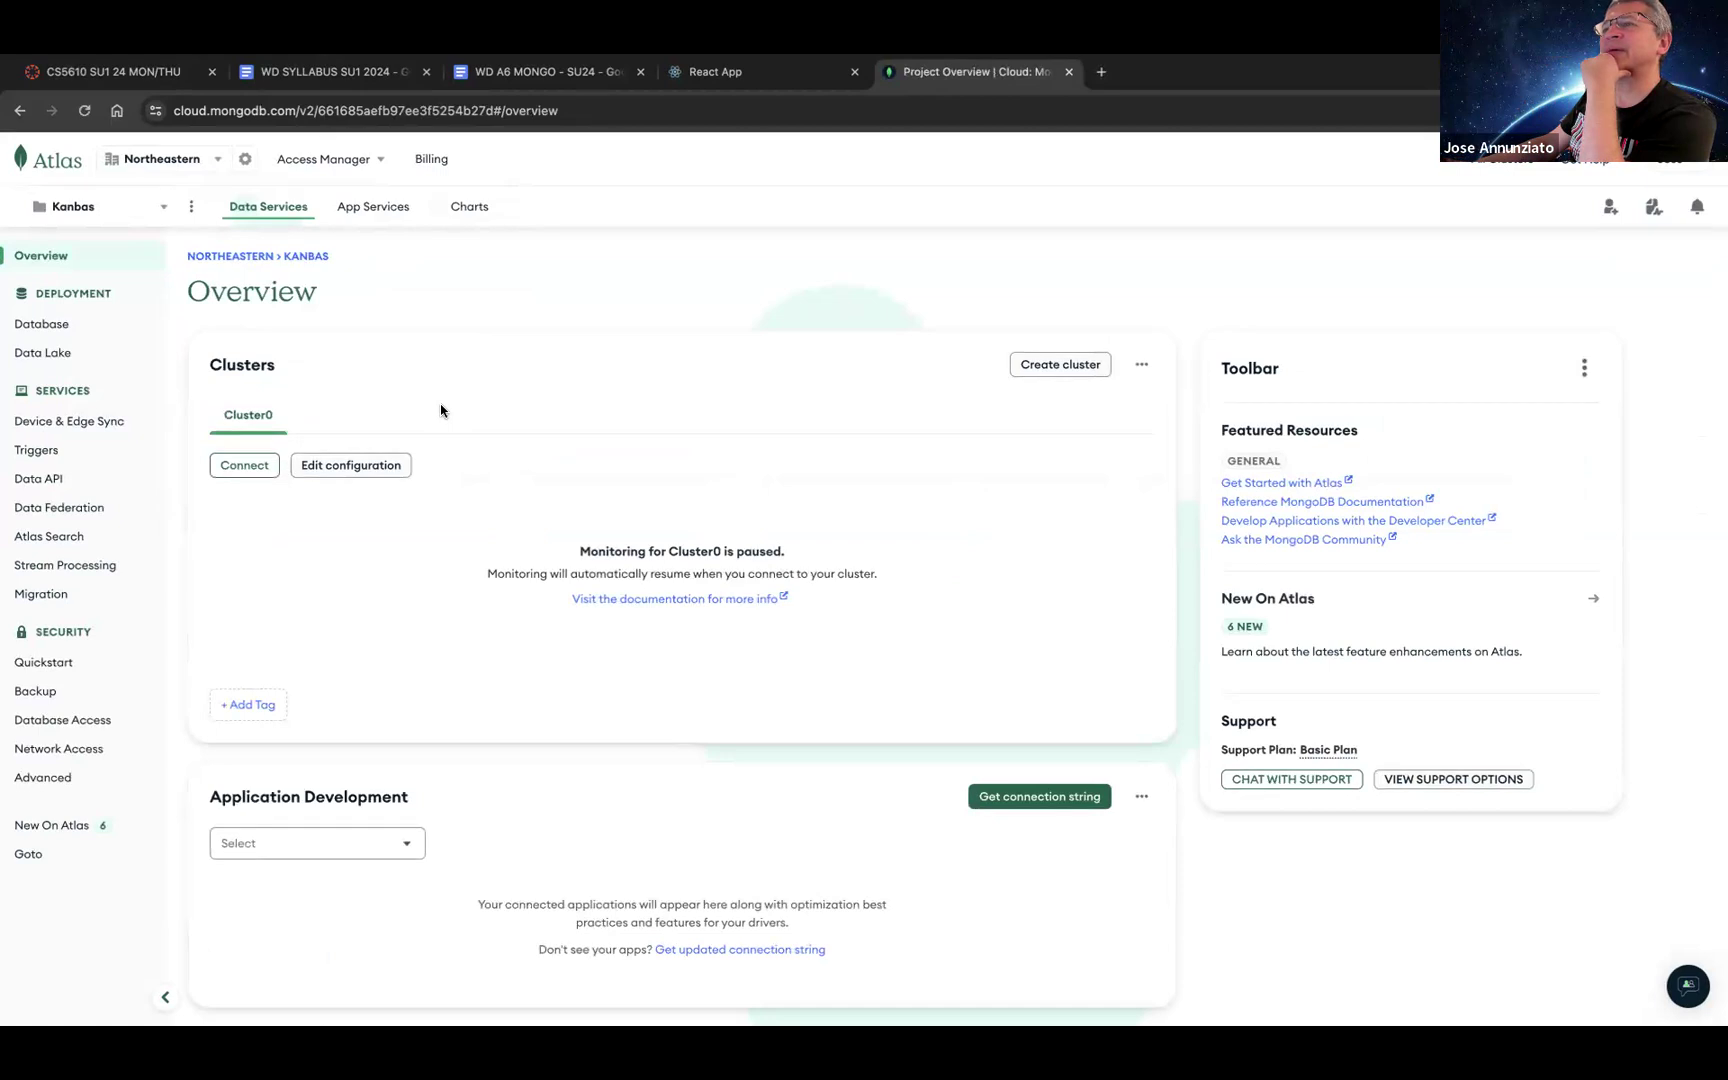
Step: Look over Cluster0's connection options and its detail overview from the Clusters page
{"action": "left_click", "coordinate": [250, 470]}
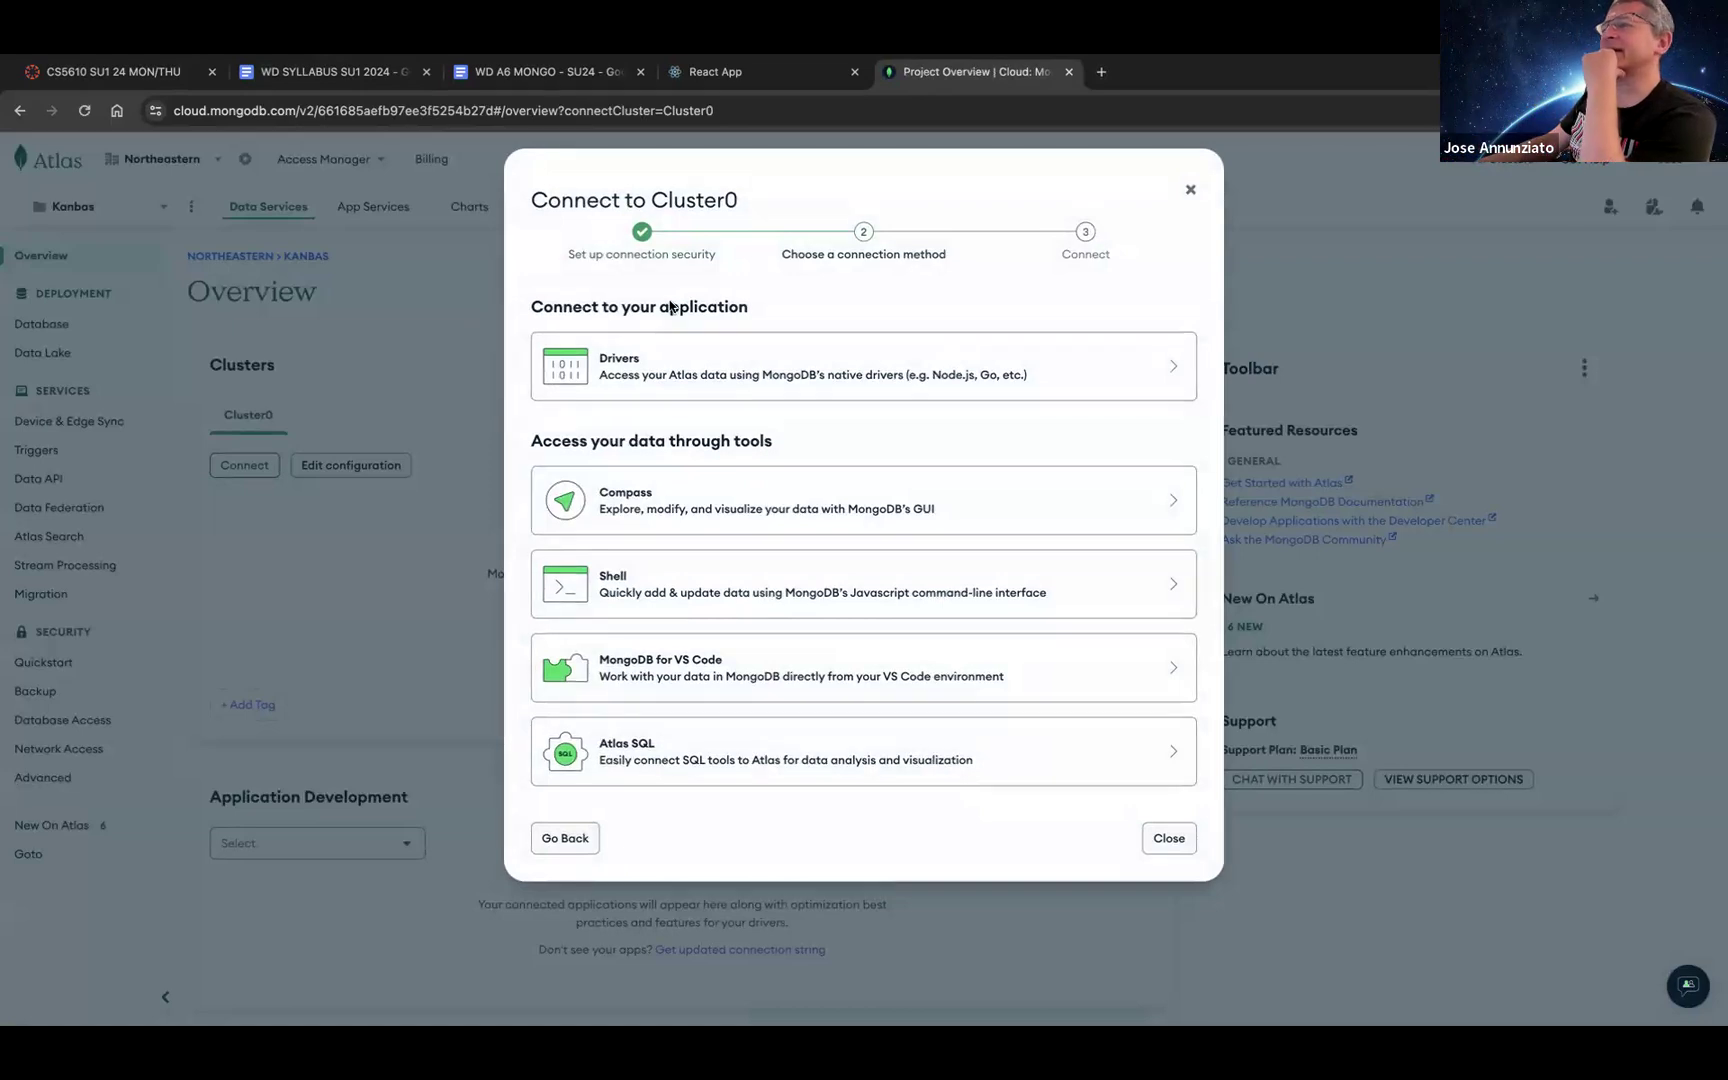
{"action": "left_click", "coordinate": [1190, 189]}
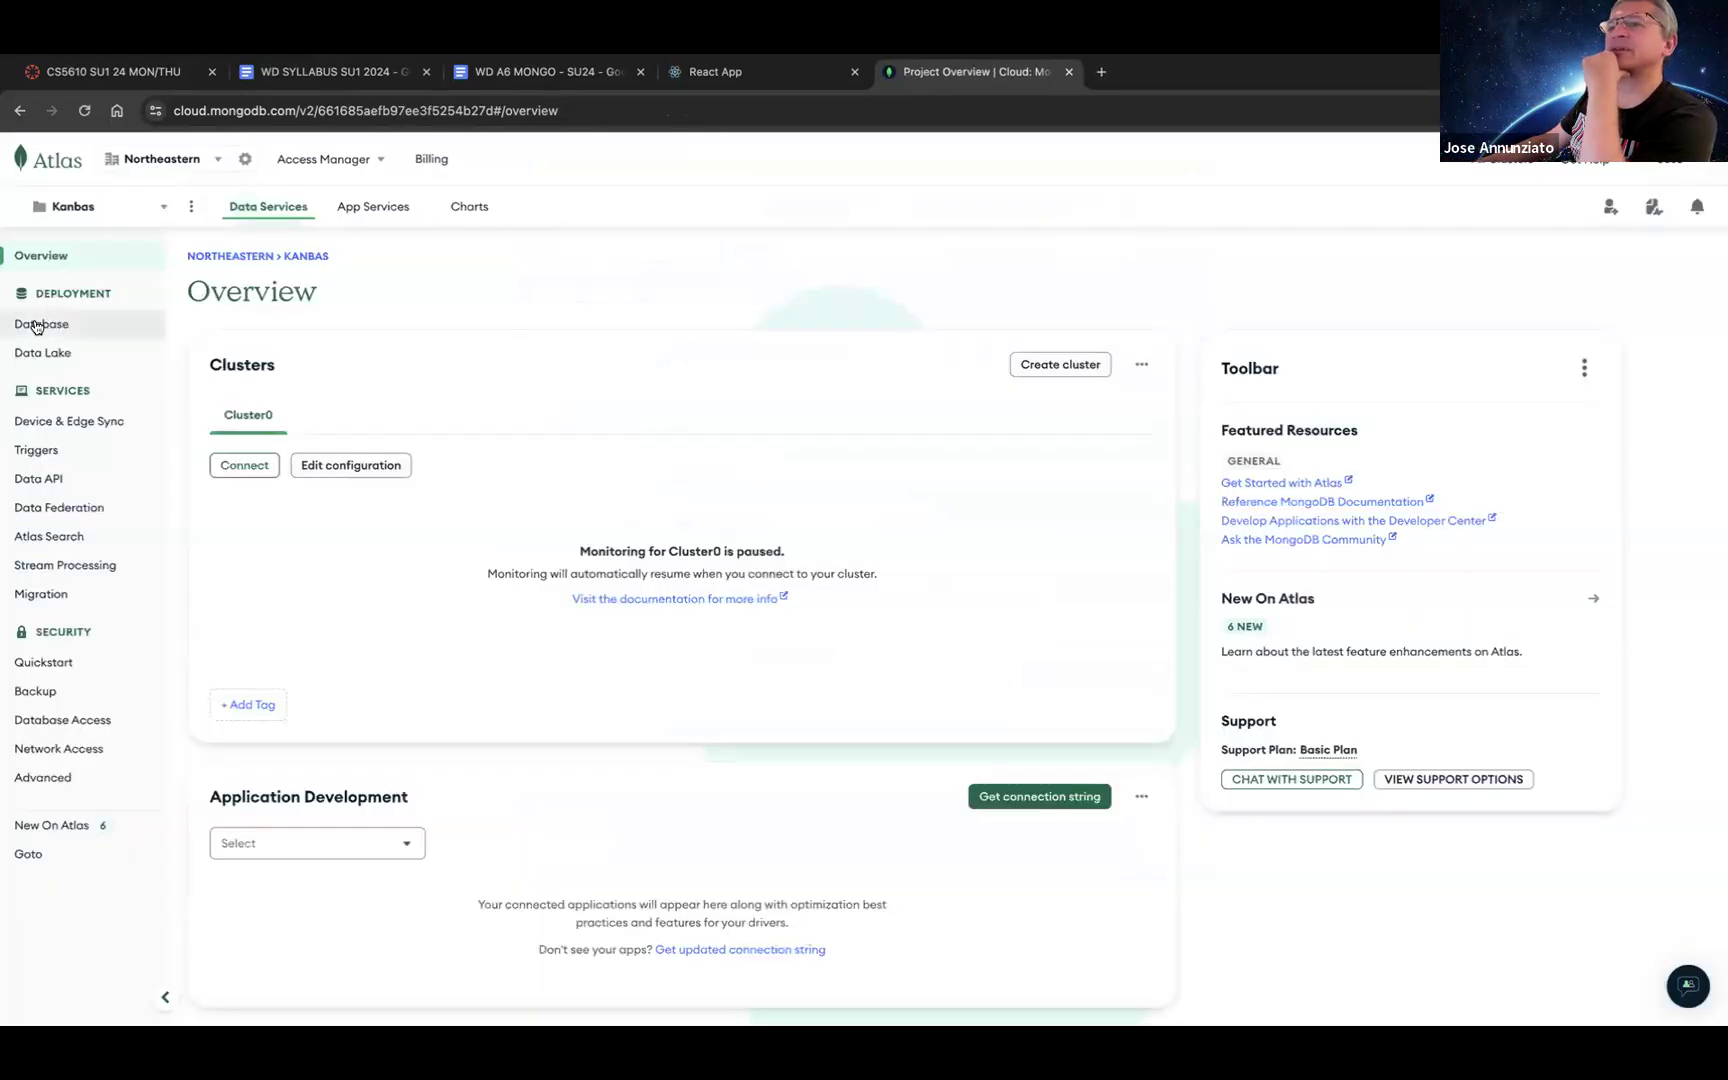
{"action": "left_click", "coordinate": [37, 325]}
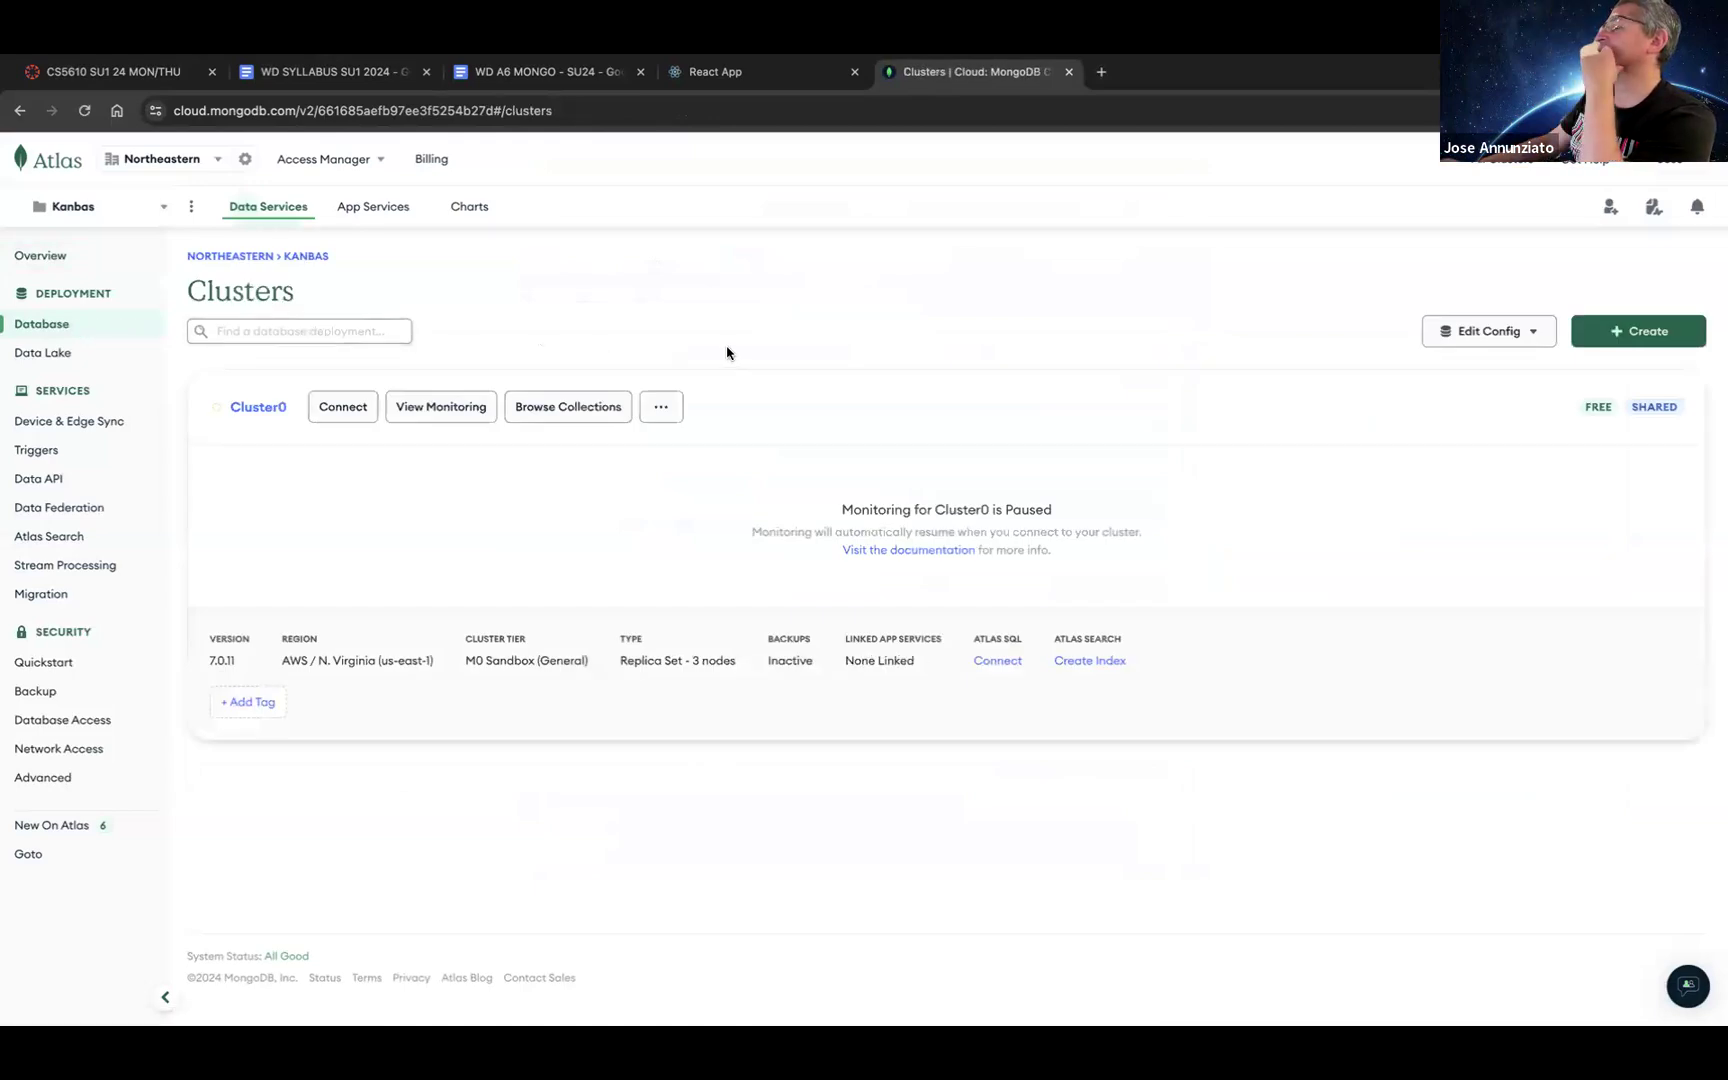
{"action": "left_click", "coordinate": [256, 409]}
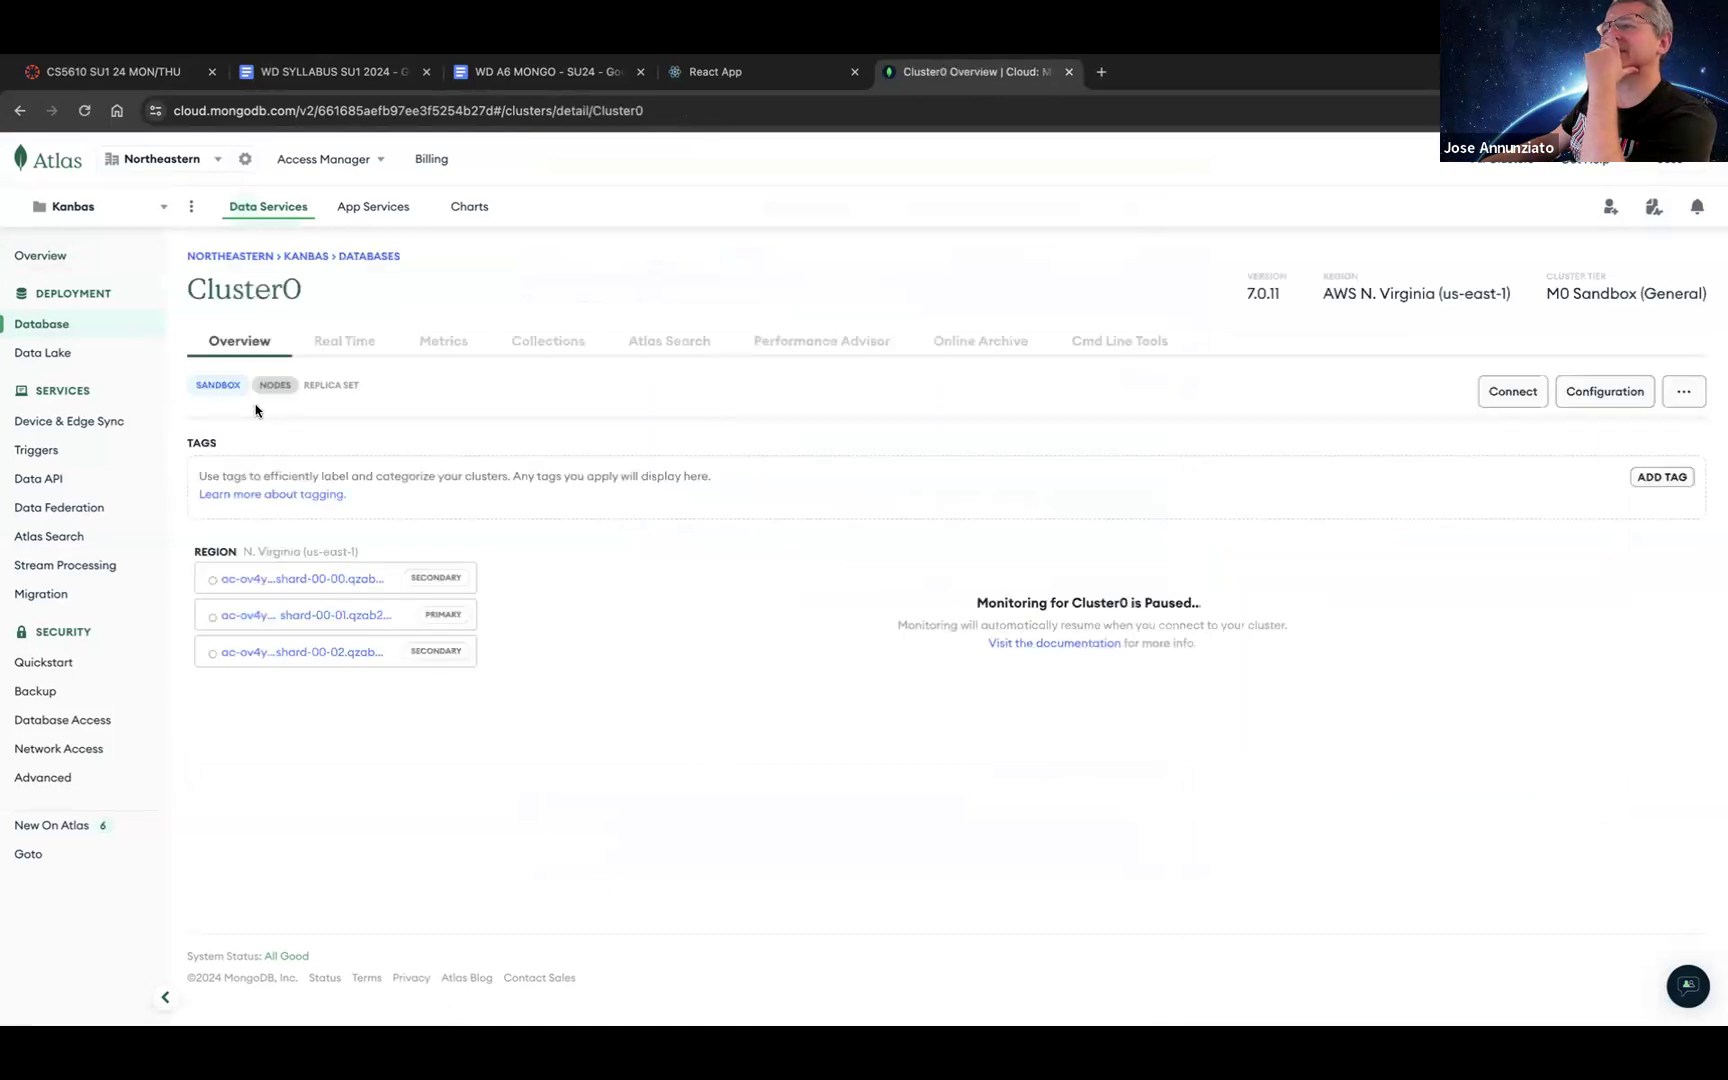
{"action": "left_click", "coordinate": [43, 324]}
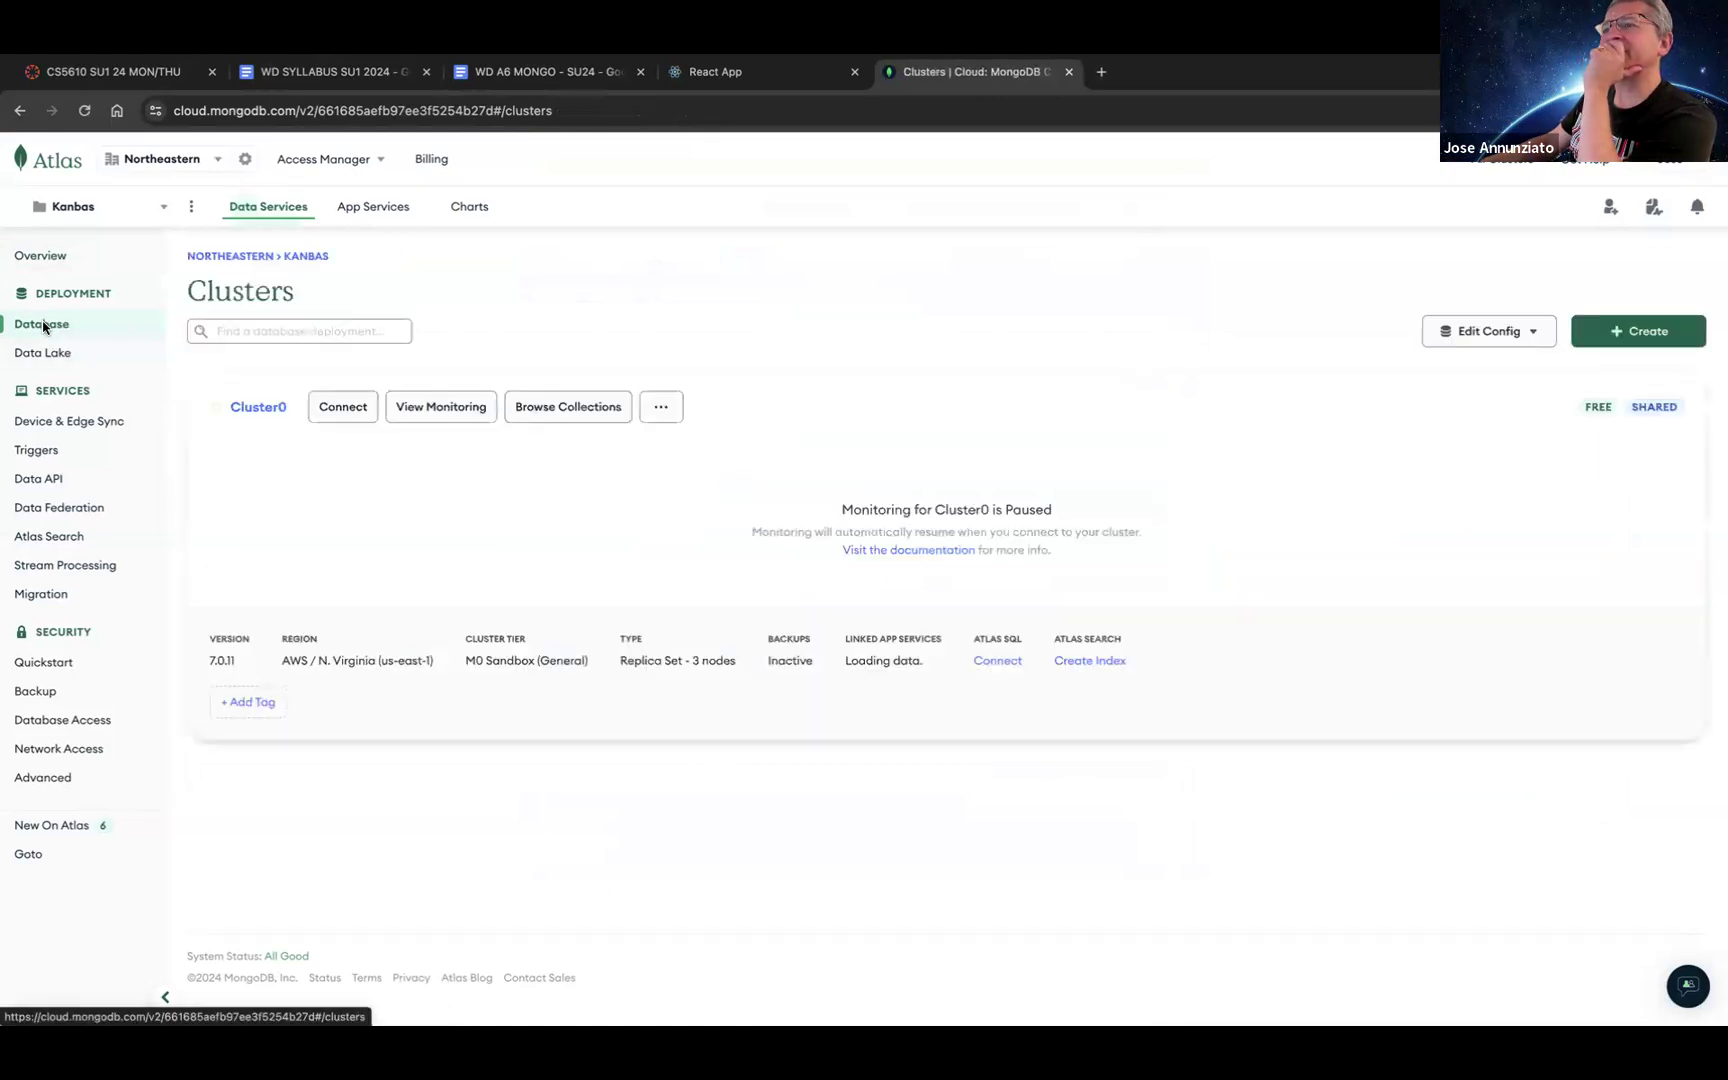
Step: Copy Cluster0's Compass connection string from the Connect dialog and go to Database Access
{"action": "left_click", "coordinate": [345, 407]}
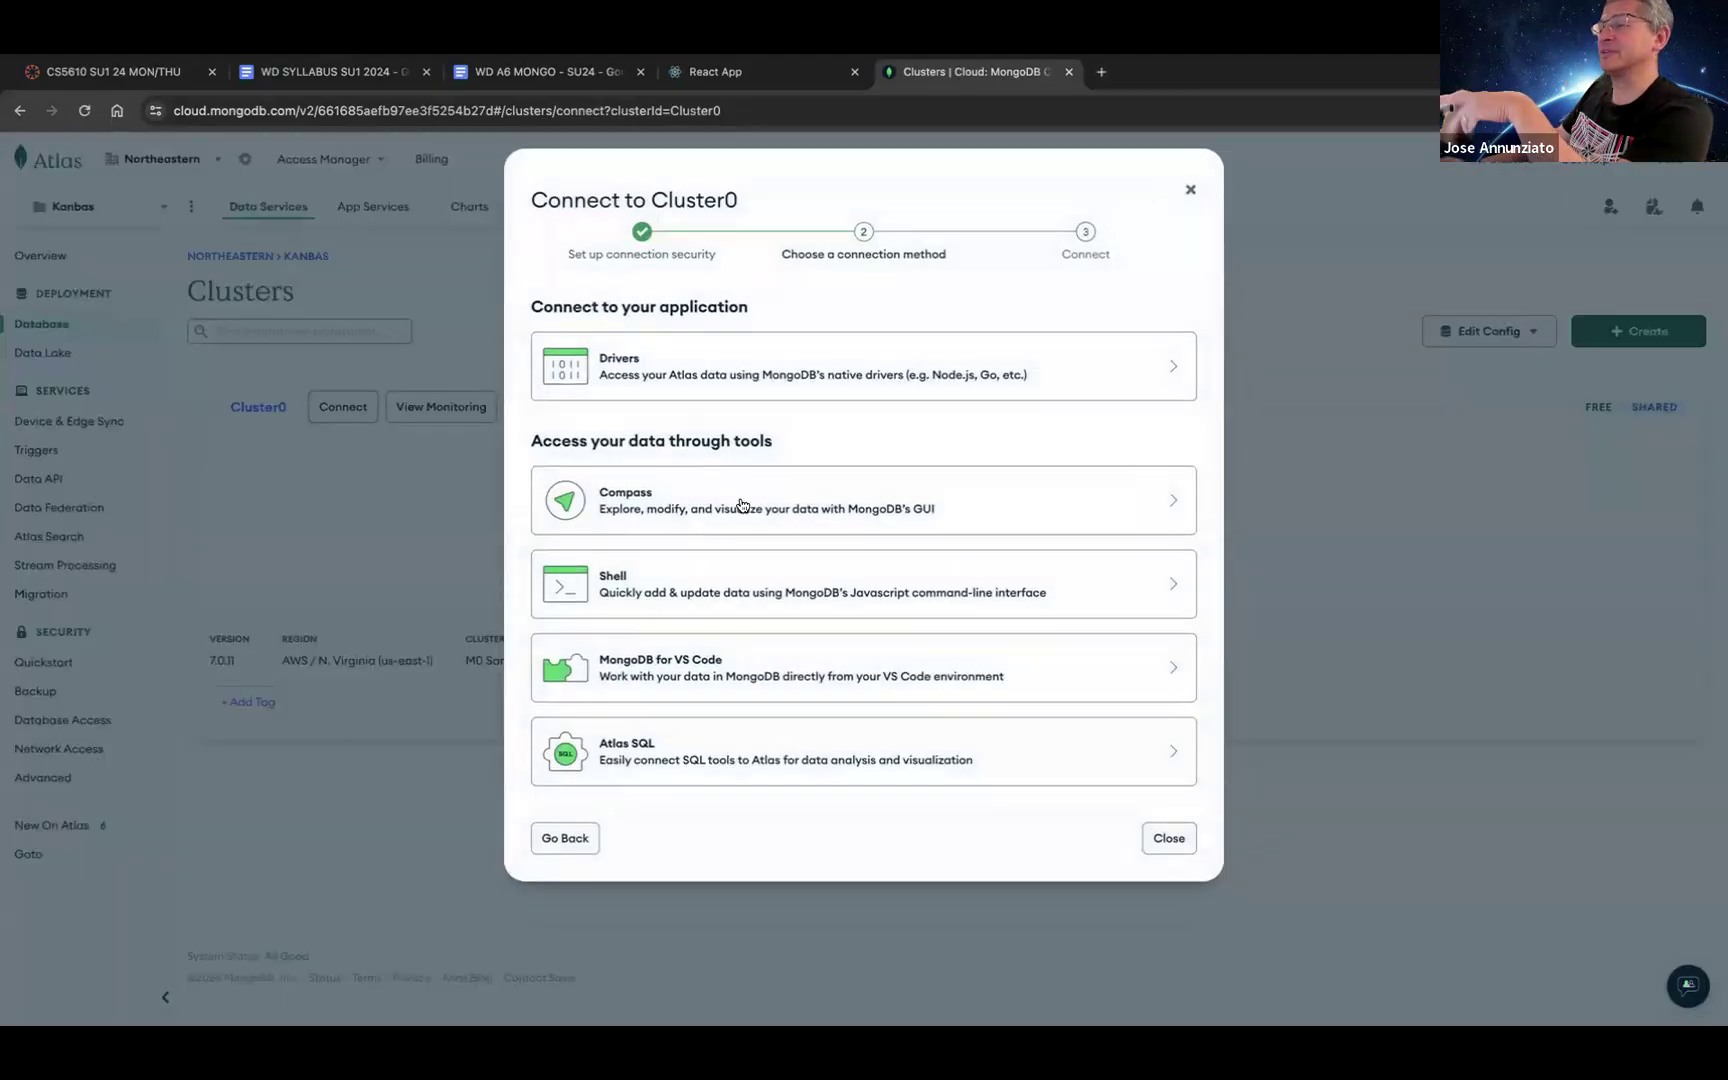
{"action": "left_click", "coordinate": [697, 503]}
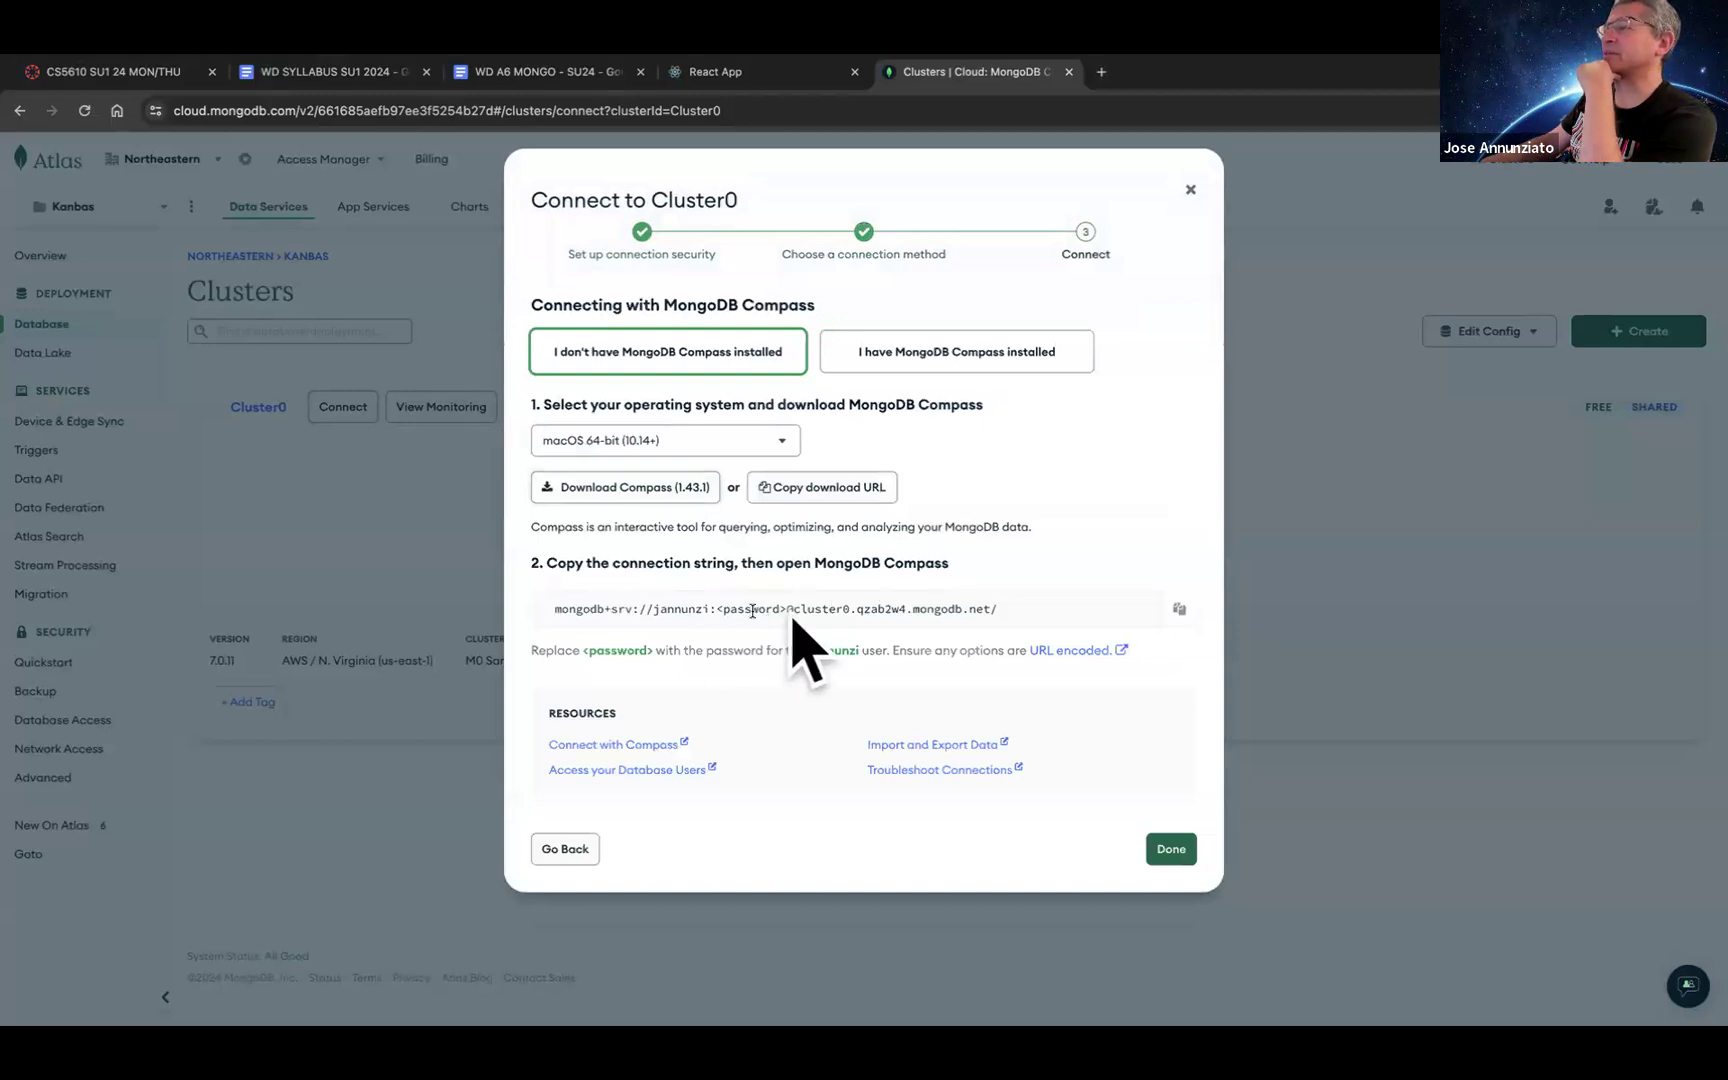
{"action": "left_click", "coordinate": [1179, 610]}
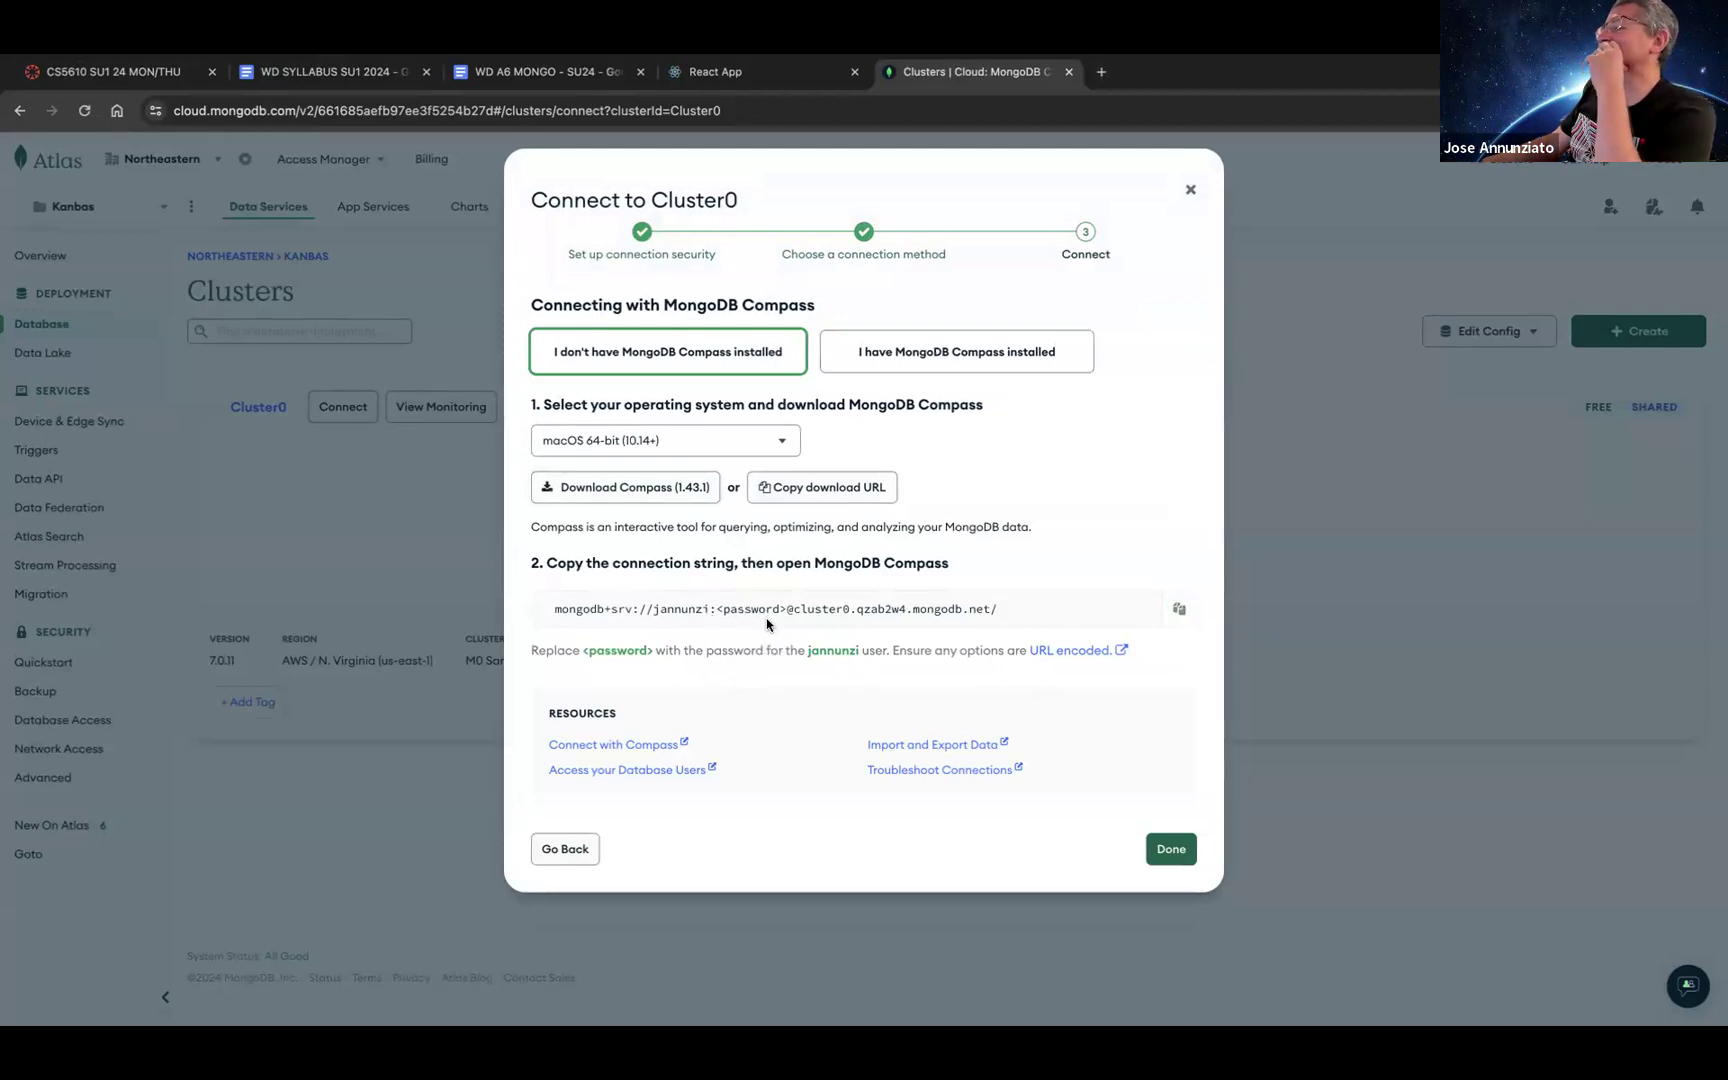
{"action": "left_click", "coordinate": [1176, 852]}
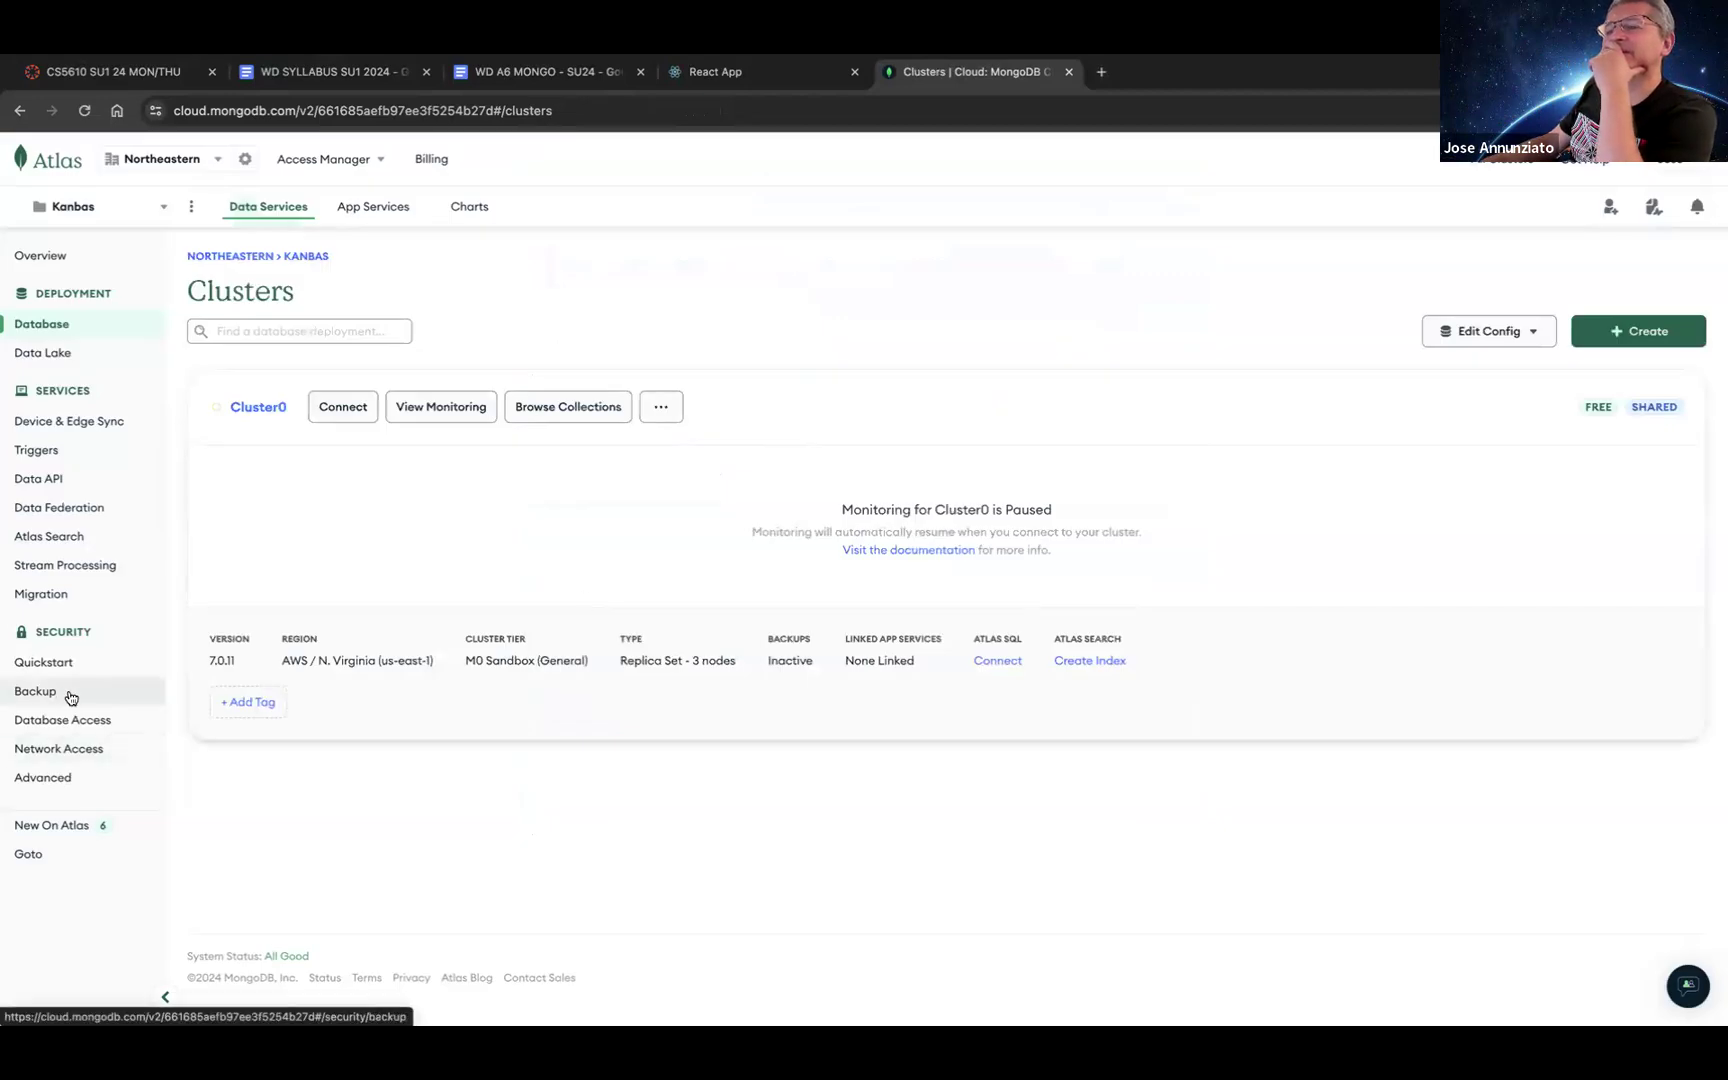
{"action": "left_click", "coordinate": [55, 721]}
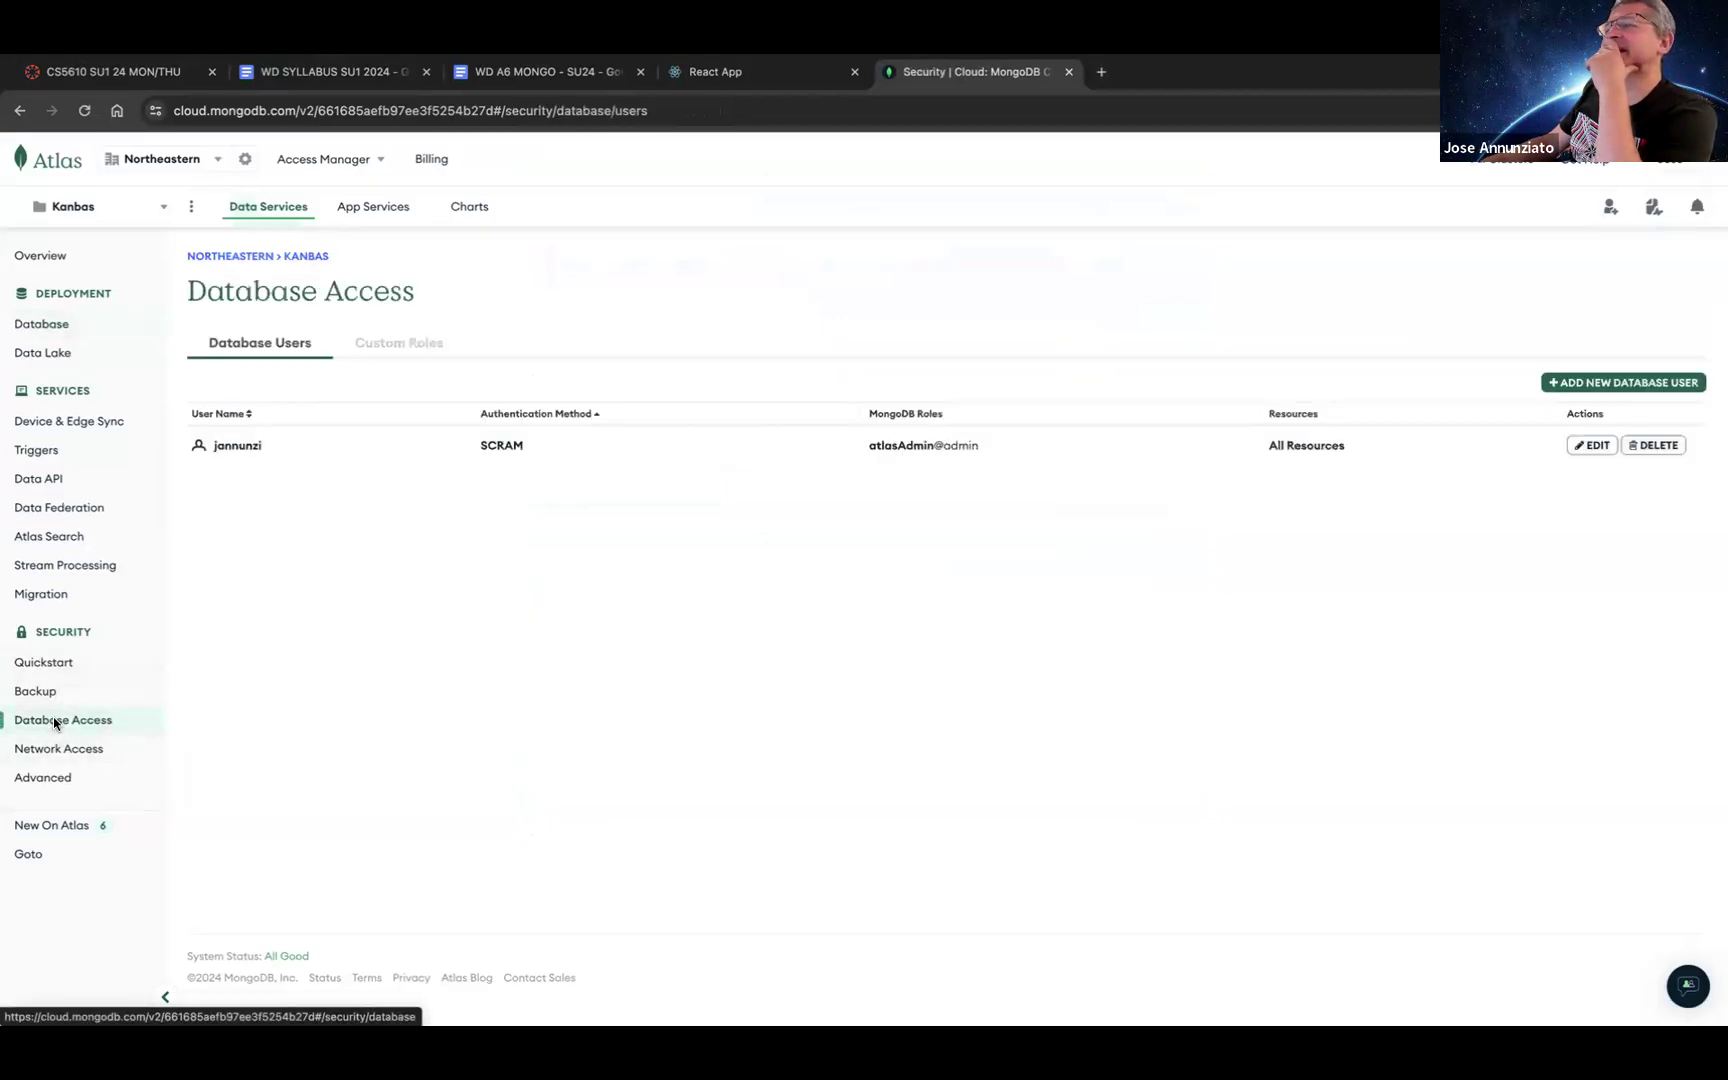
Step: Set a new password on the atlasAdmin user, copy it, update the user and save it in Chrome
{"action": "left_click", "coordinate": [1594, 446]}
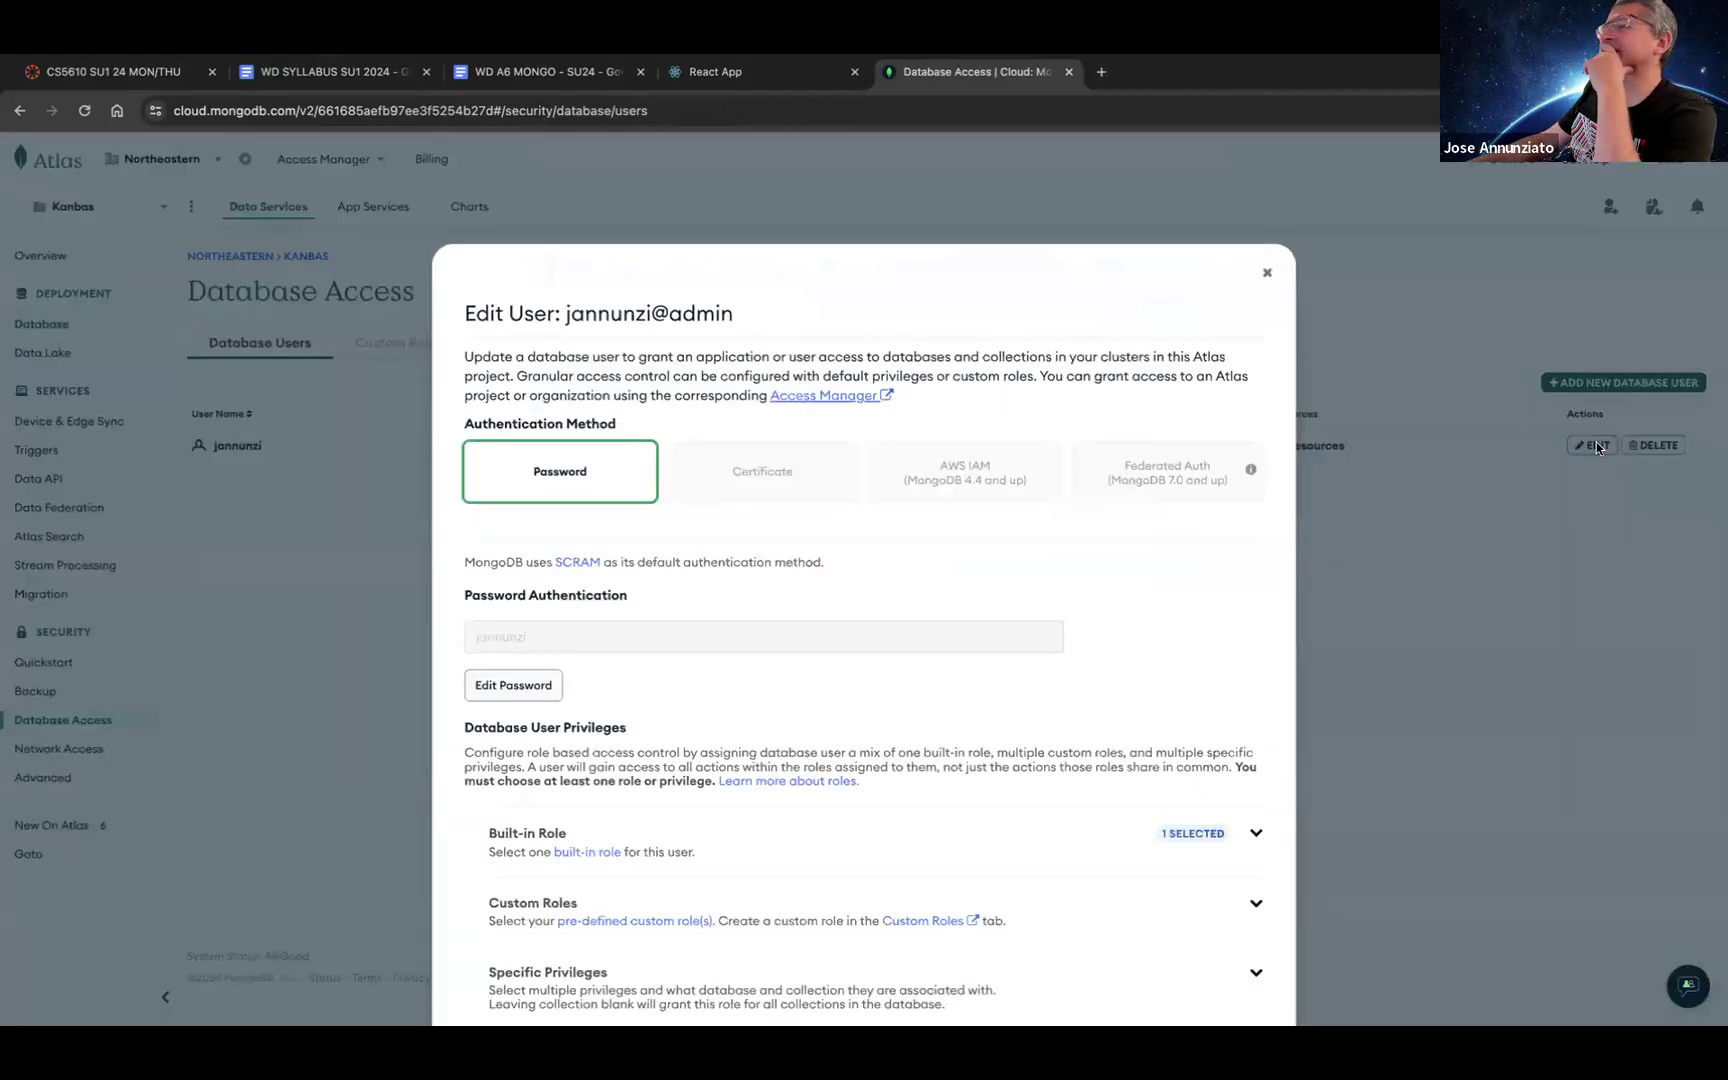
{"action": "left_click", "coordinate": [497, 699]}
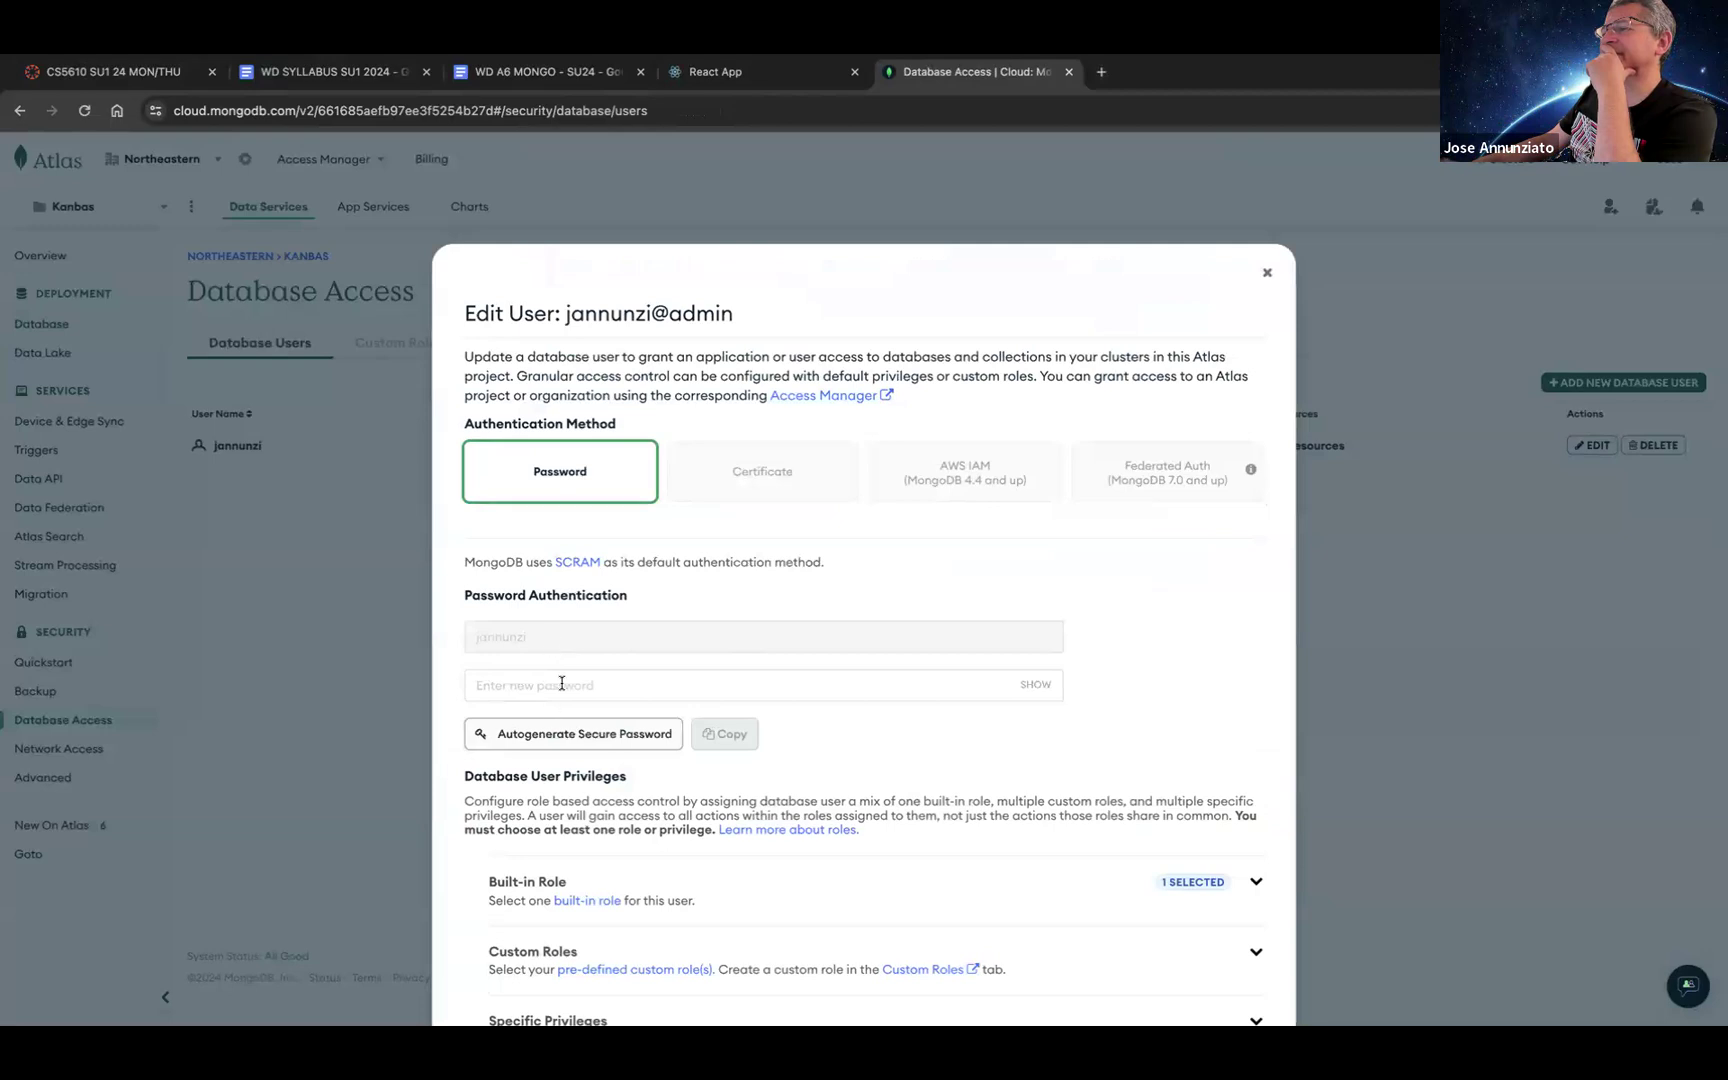
{"action": "left_click", "coordinate": [561, 684]}
{"action": "type", "text": "••"}
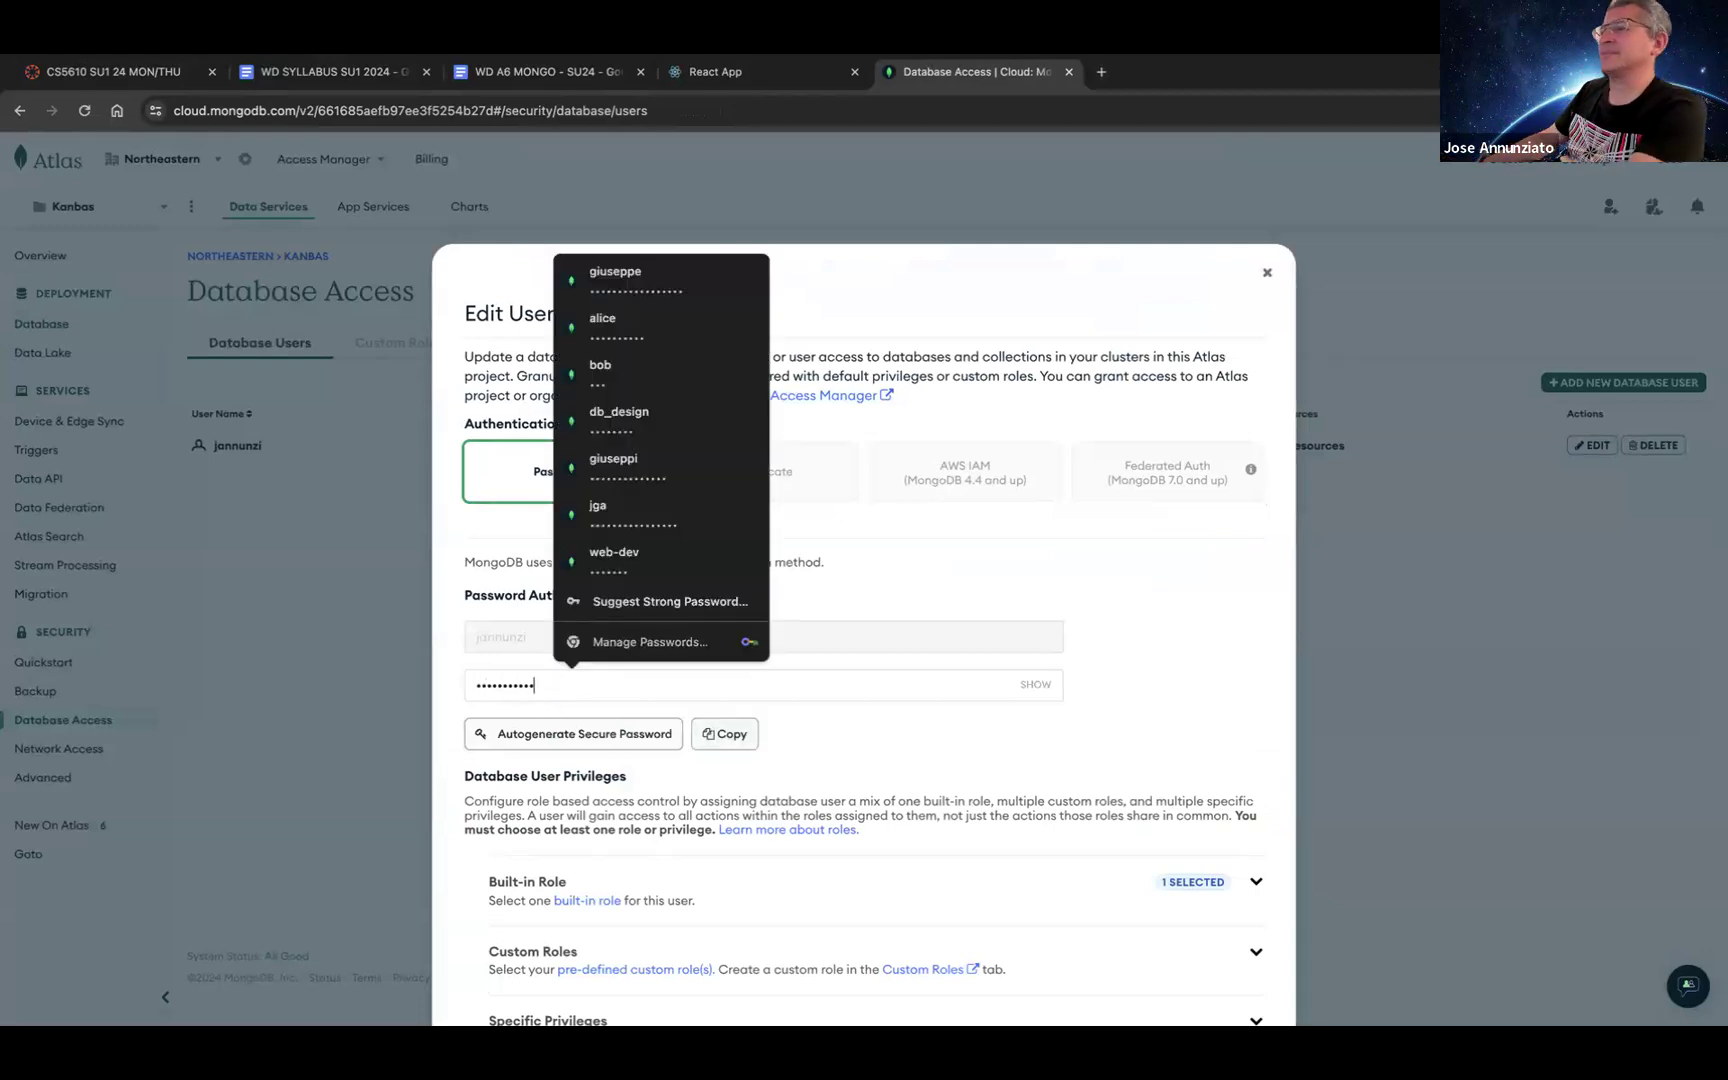
{"action": "left_click", "coordinate": [1050, 685]}
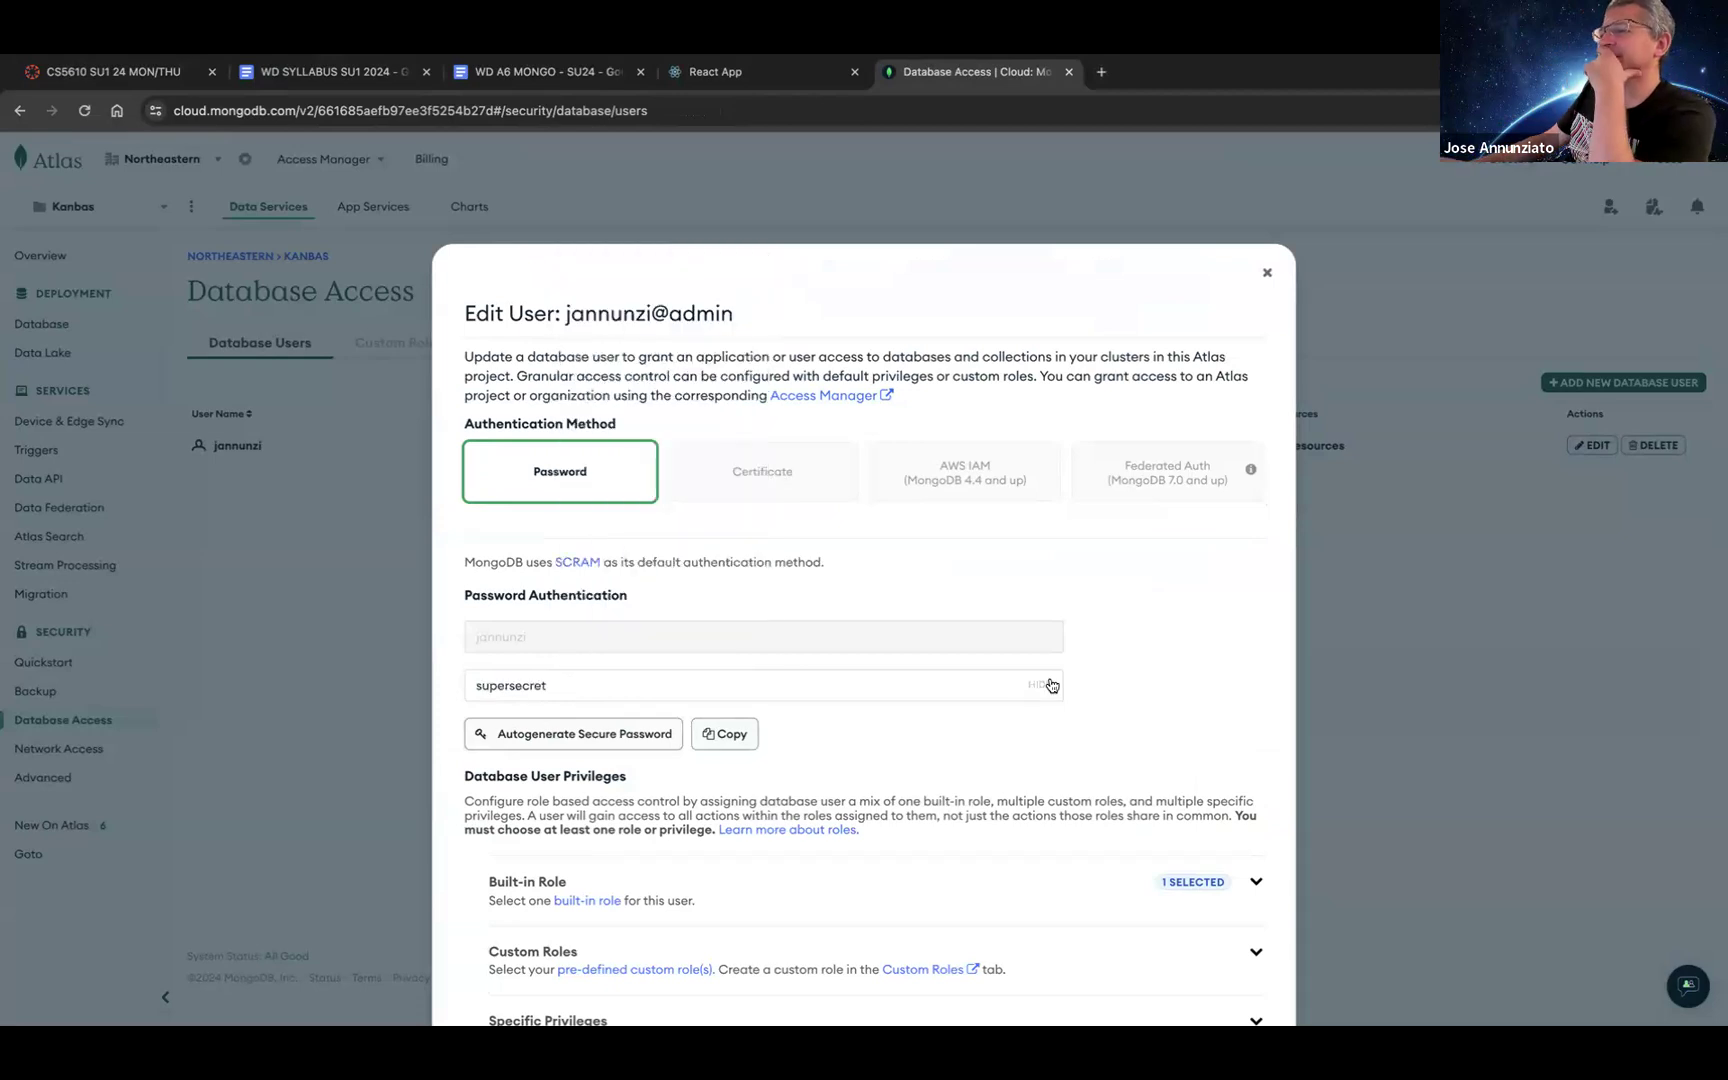
{"action": "left_click", "coordinate": [725, 735]}
{"action": "scroll", "coordinate": [1061, 700], "scroll_direction": "down", "scroll_amount": 3}
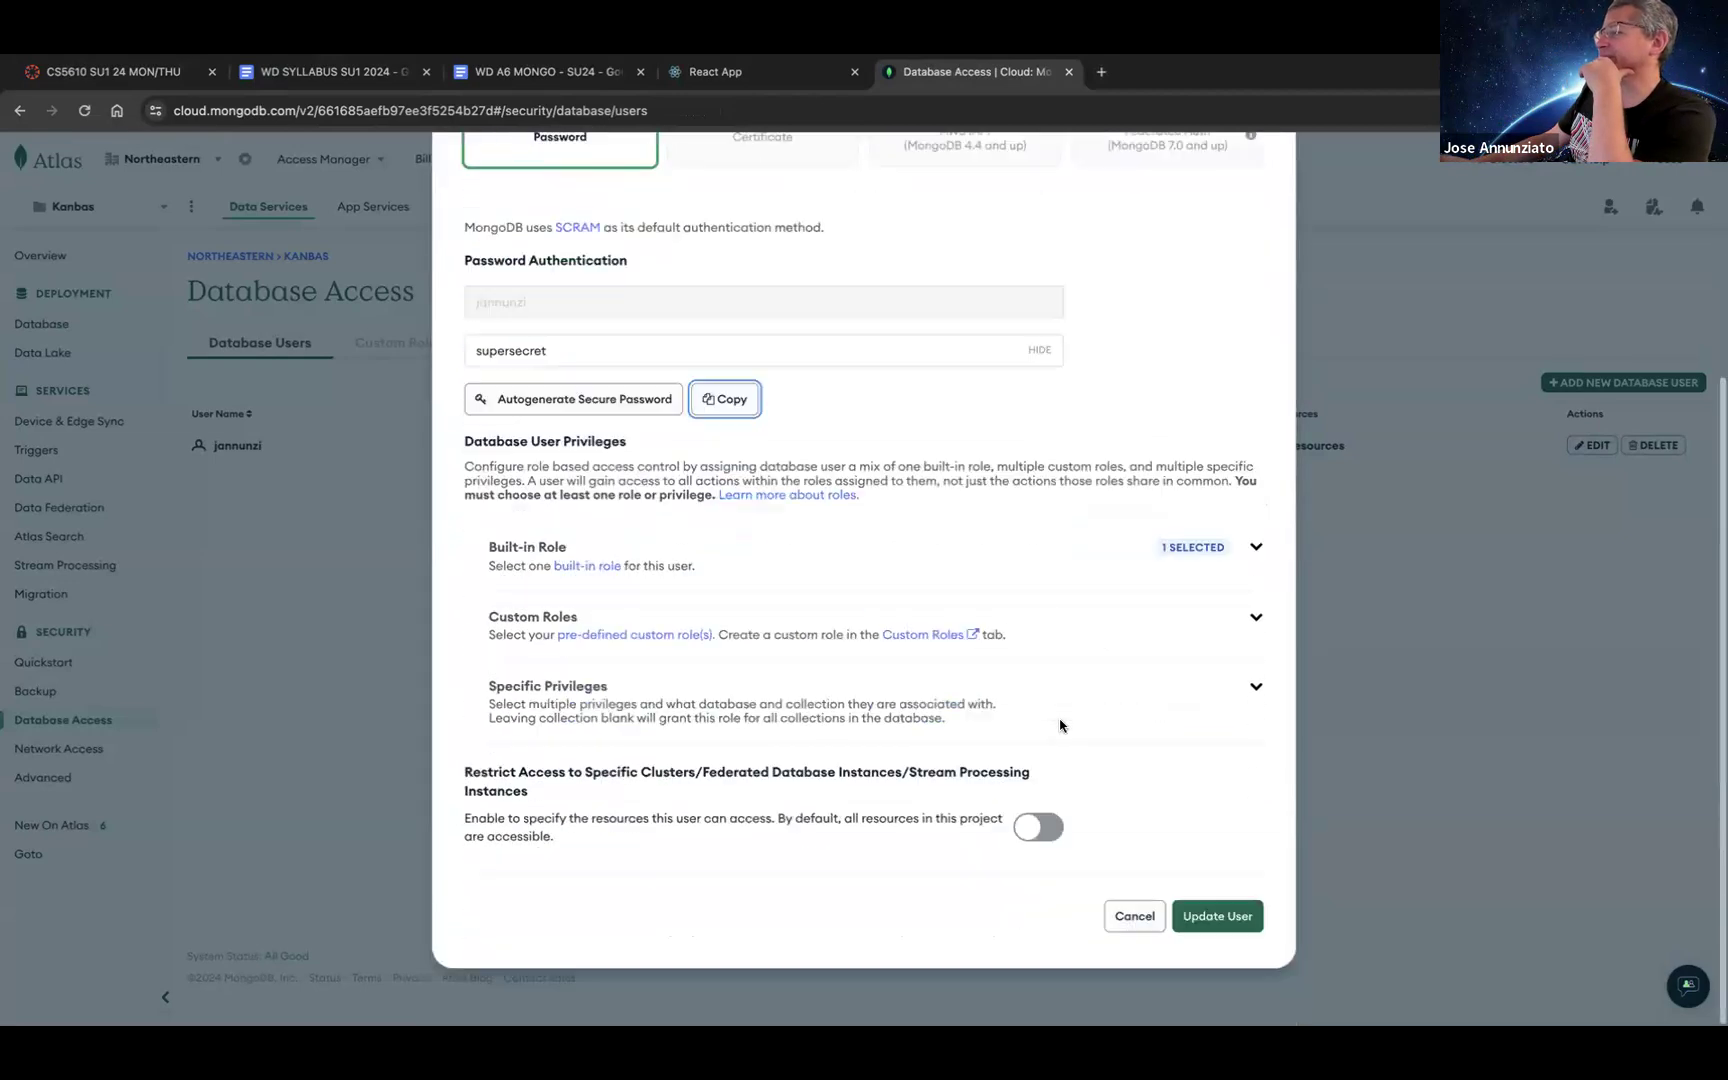
{"action": "left_click", "coordinate": [1218, 918]}
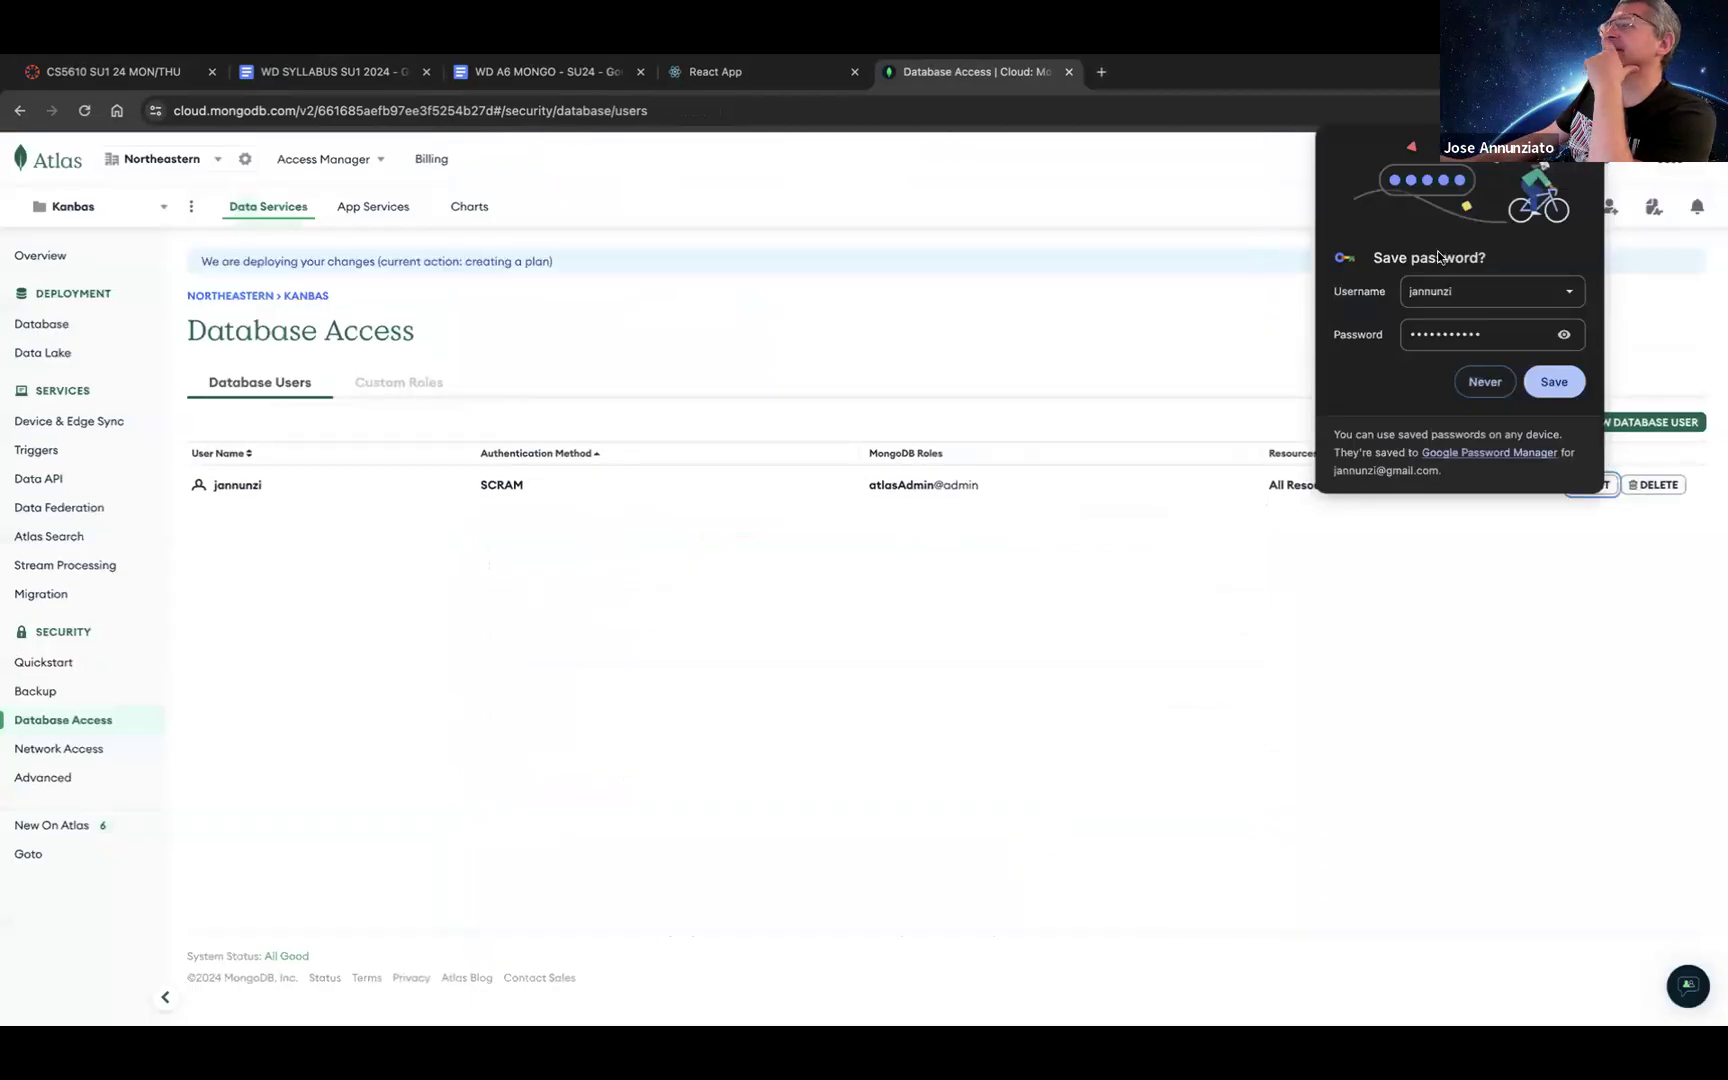
{"action": "left_click", "coordinate": [1549, 385]}
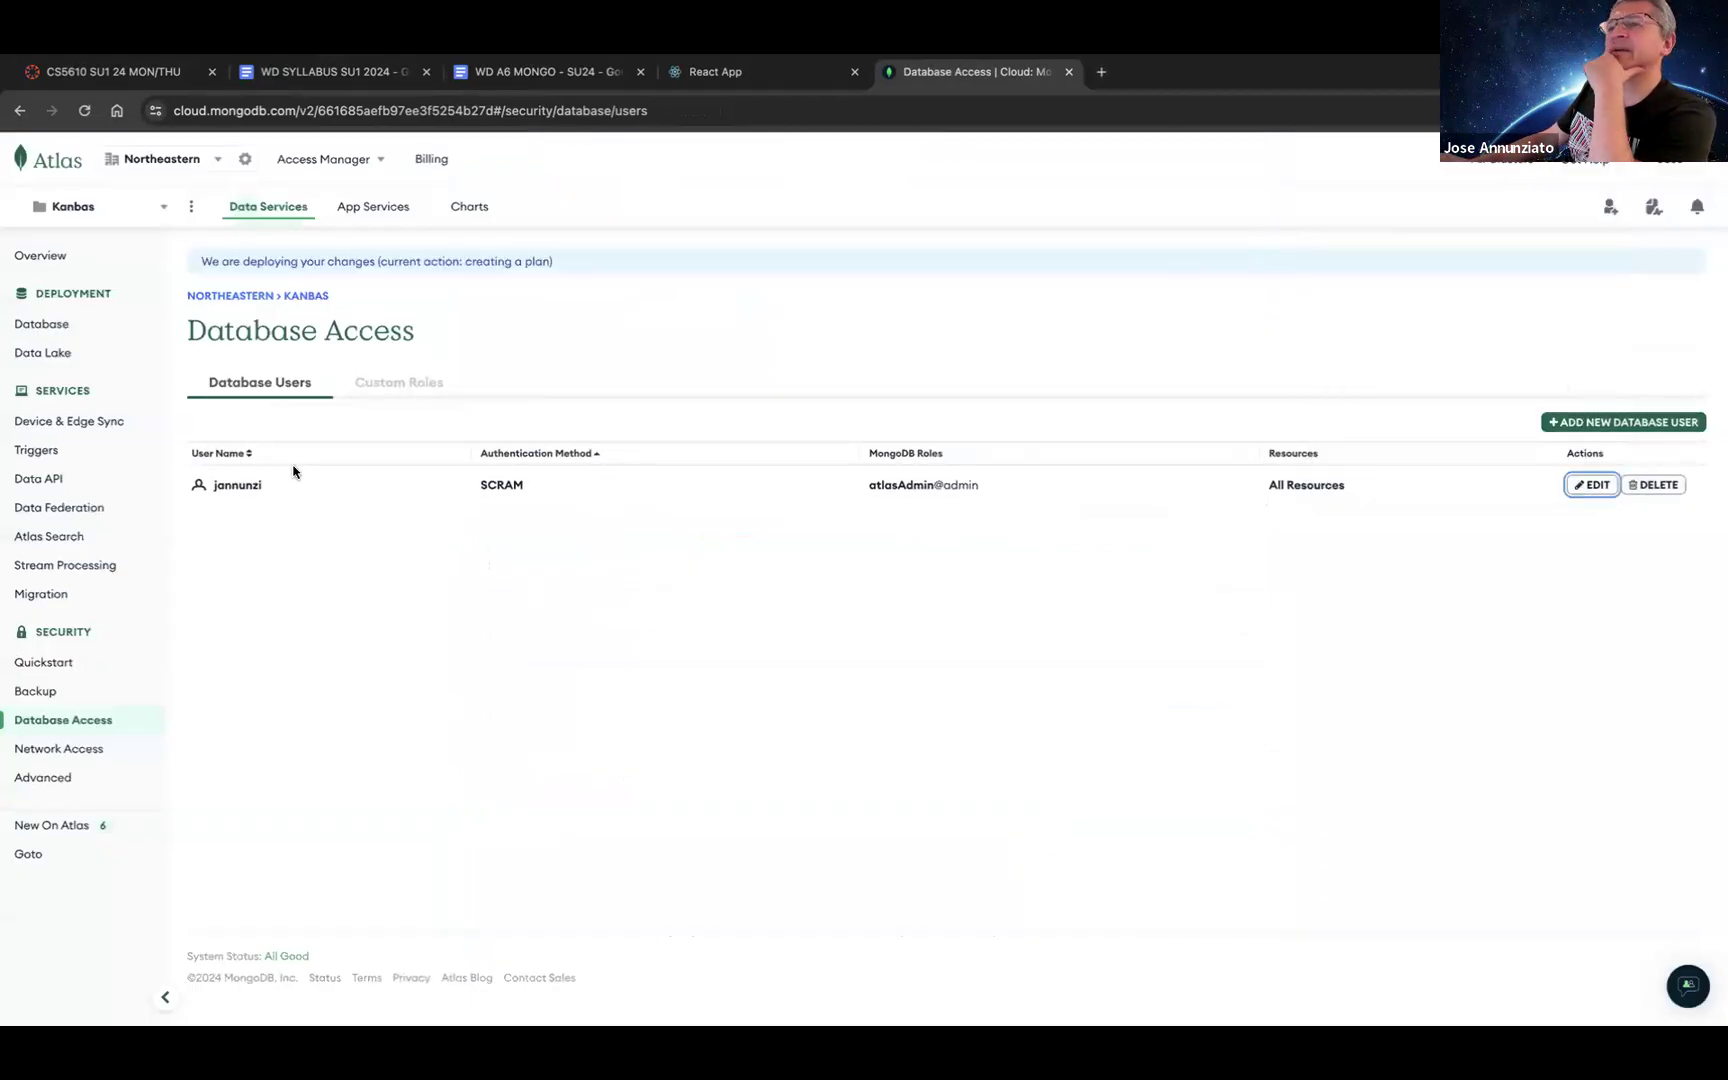
{"action": "left_click", "coordinate": [52, 324]}
Step: Copy Cluster0's Compass connection string once more and switch to MongoDB Compass
{"action": "left_click", "coordinate": [344, 448]}
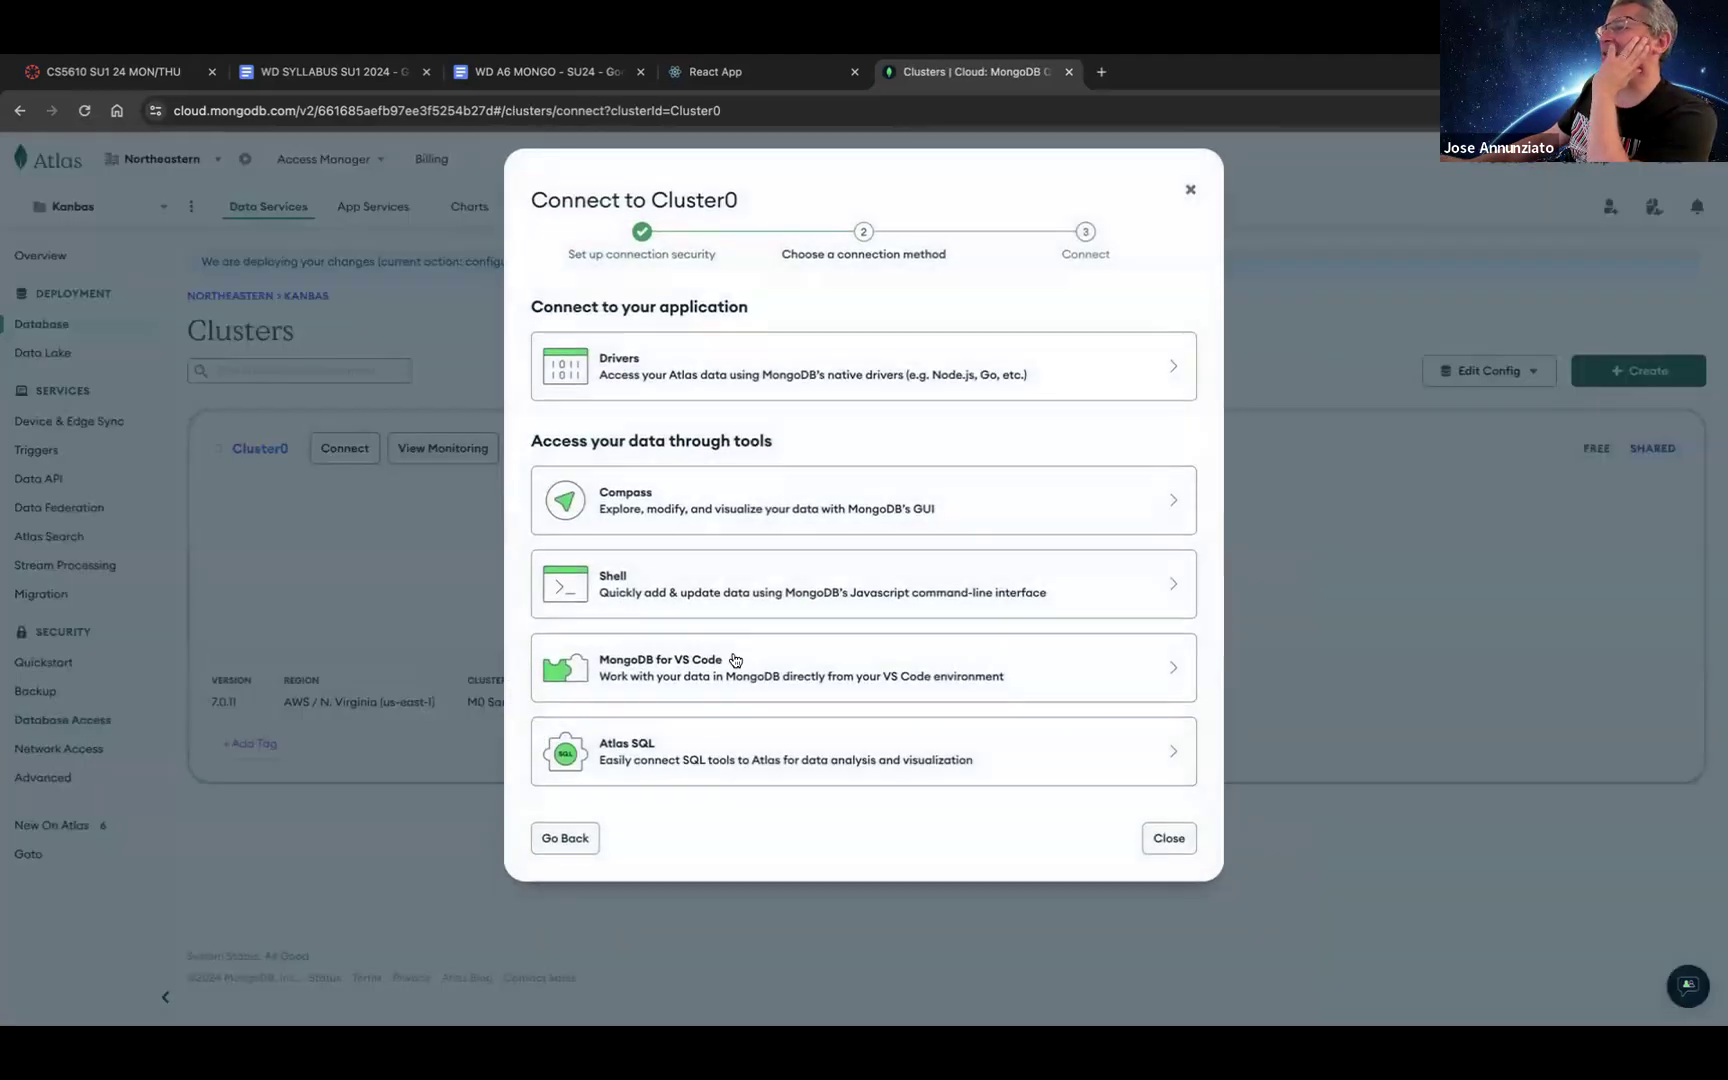
{"action": "left_click", "coordinate": [656, 503]}
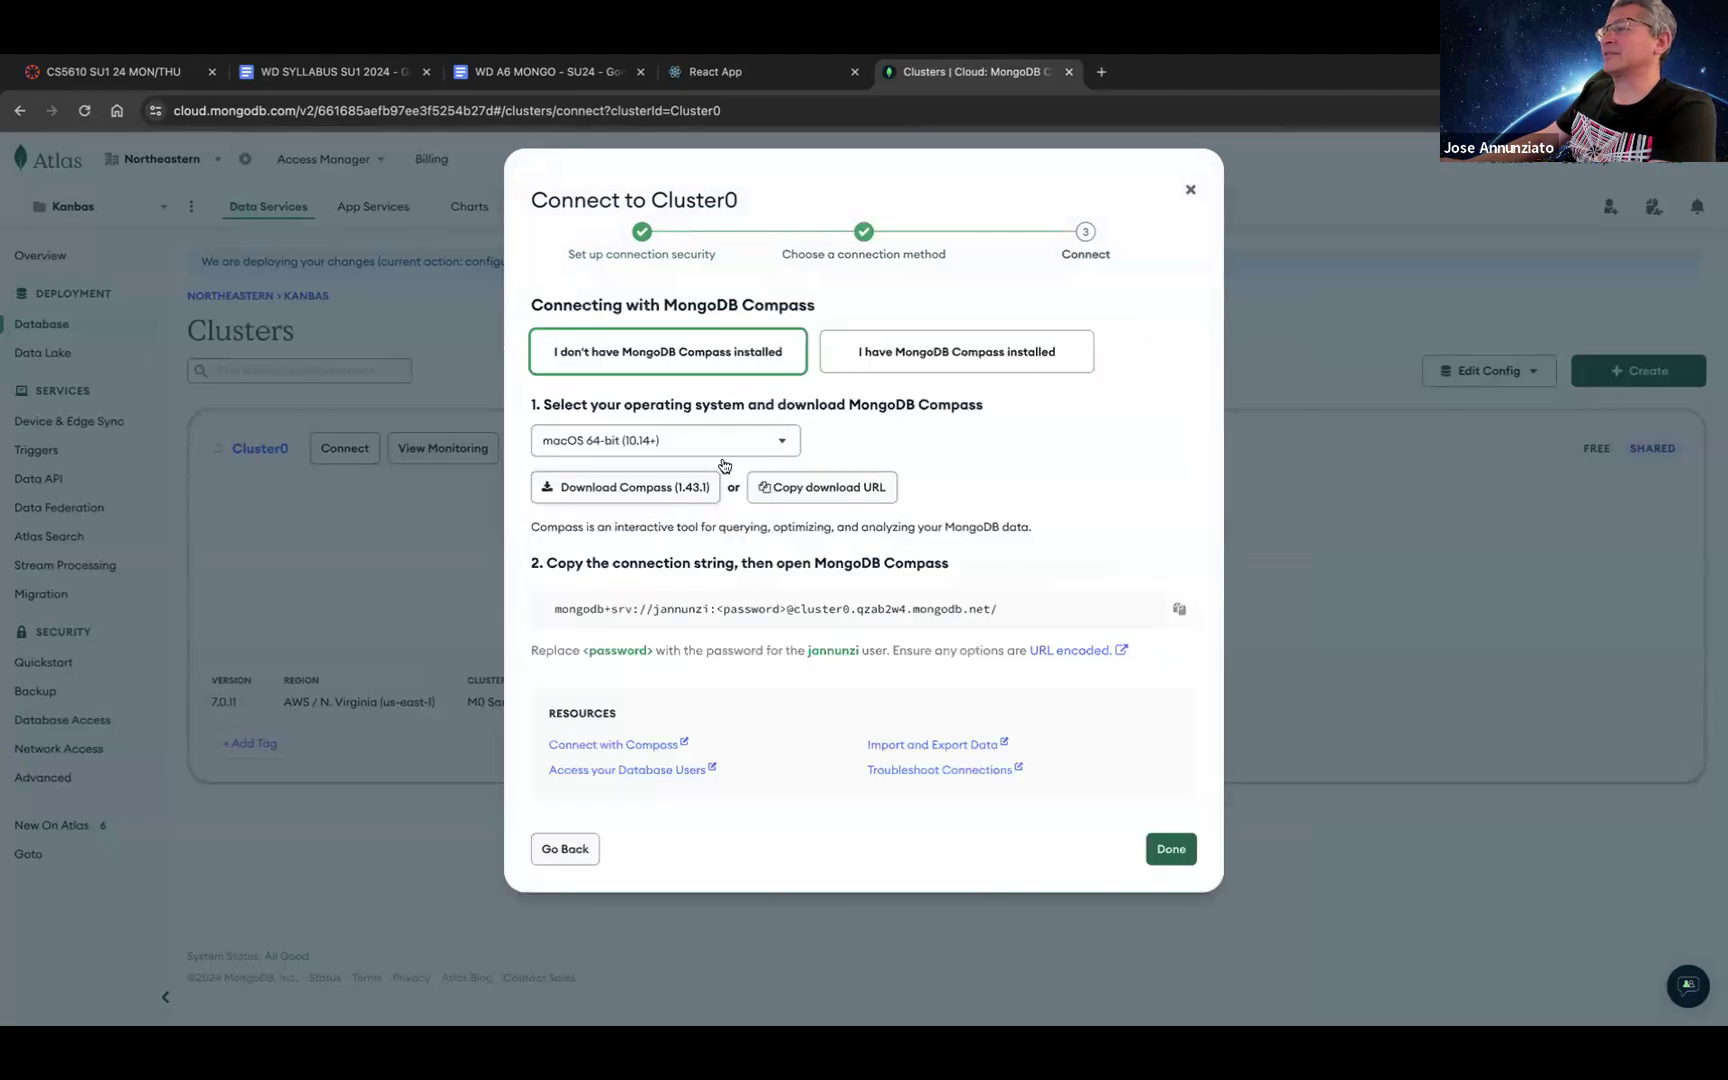
{"action": "left_click", "coordinate": [1179, 608]}
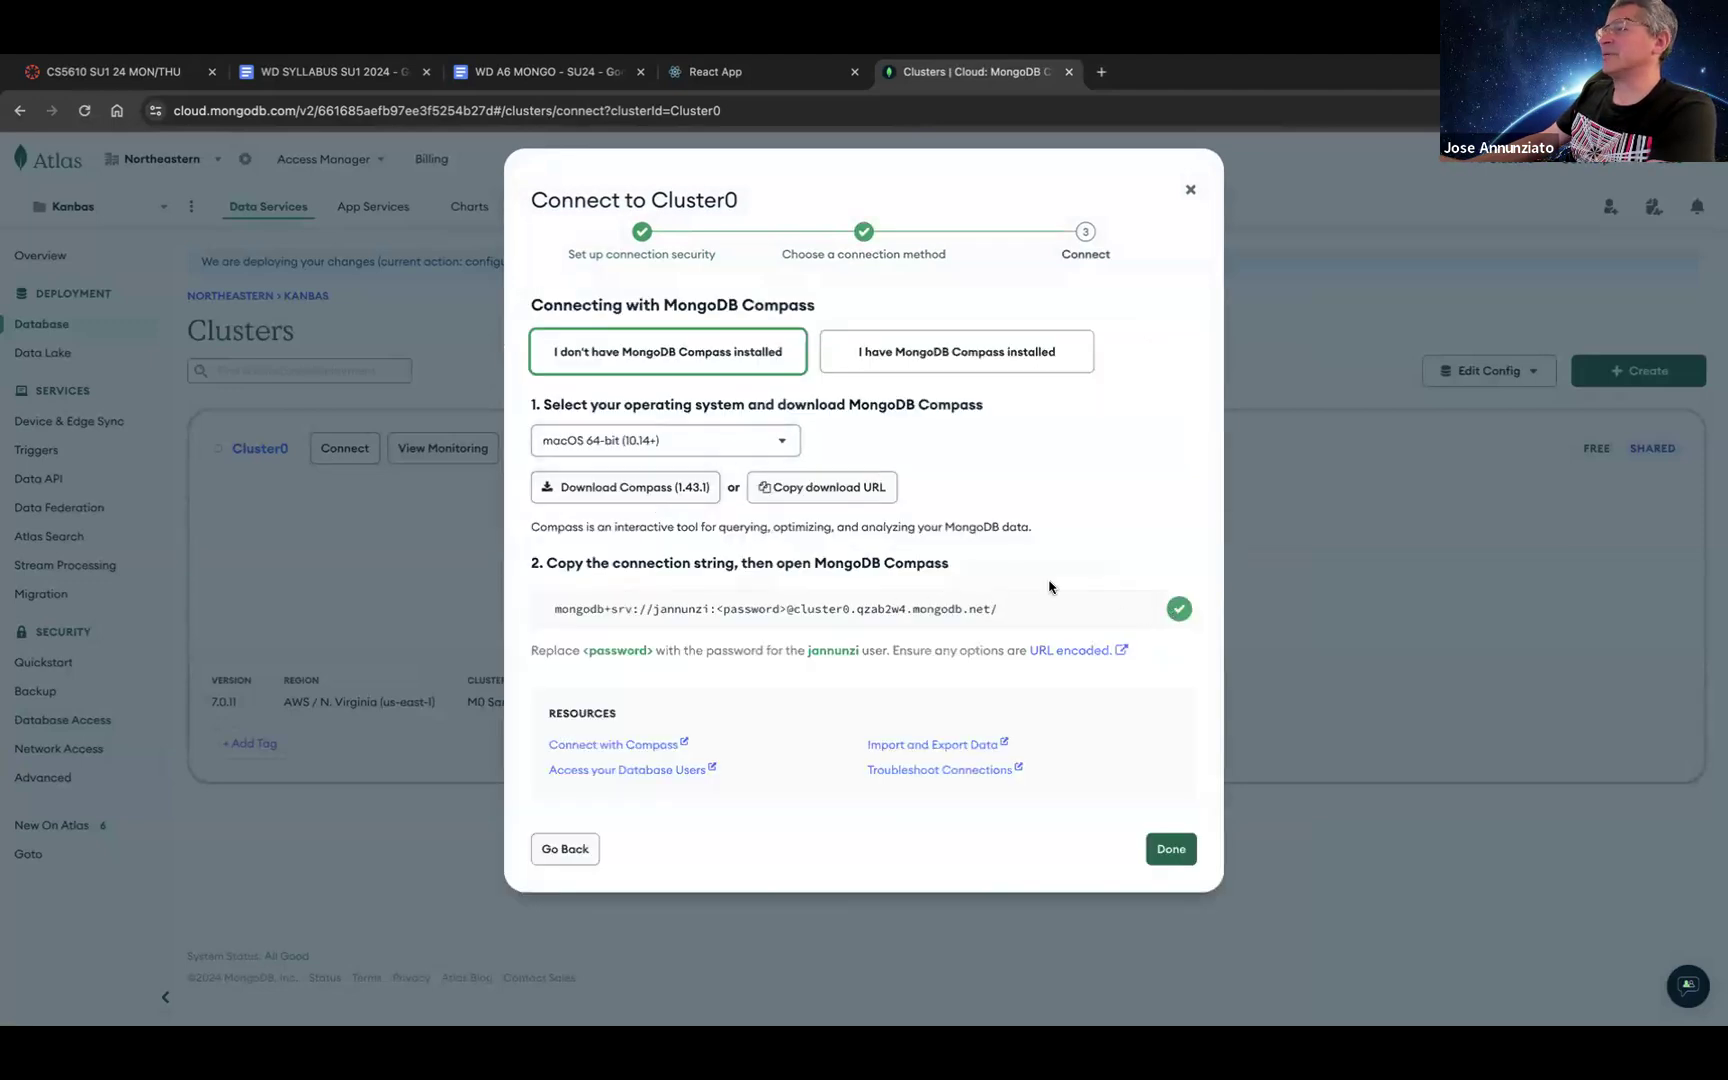
{"action": "key", "text": "super+Tab"}
{"action": "key", "text": "super+Tab"}
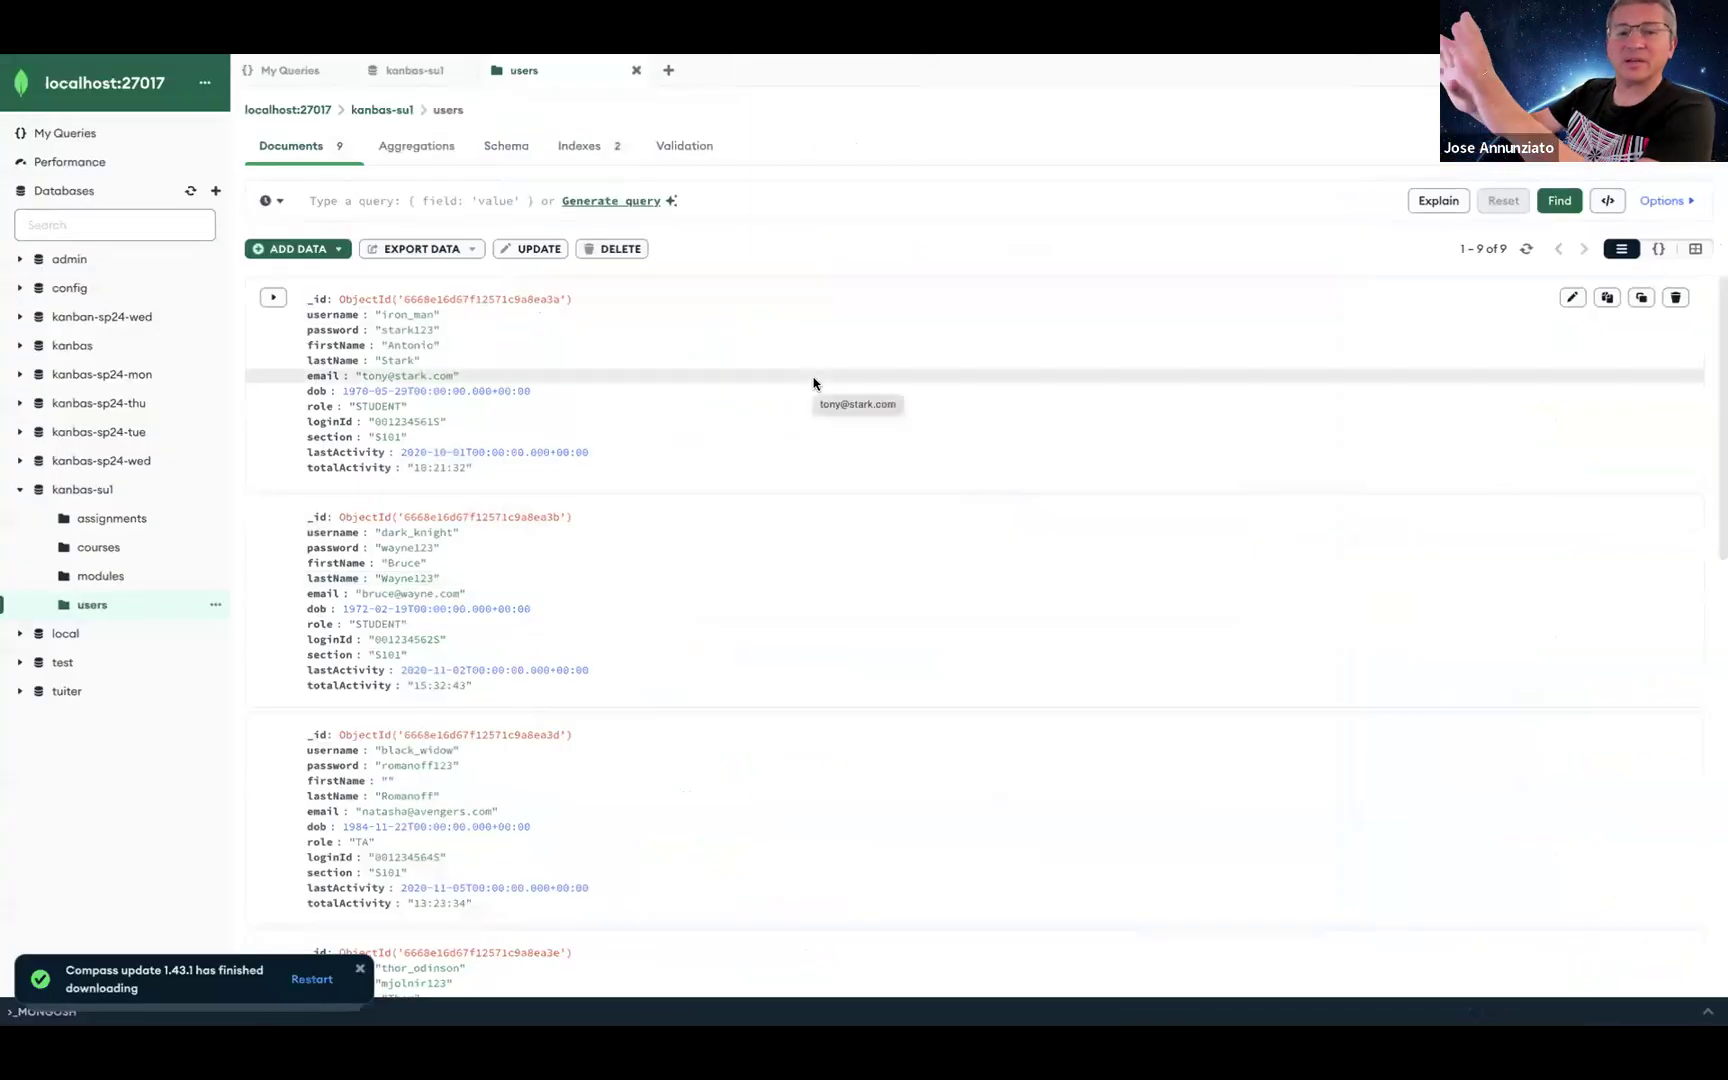
Step: Open a new Compass connection window, moving its desktop Space to the end
{"action": "mouse_move", "coordinate": [126, 58]}
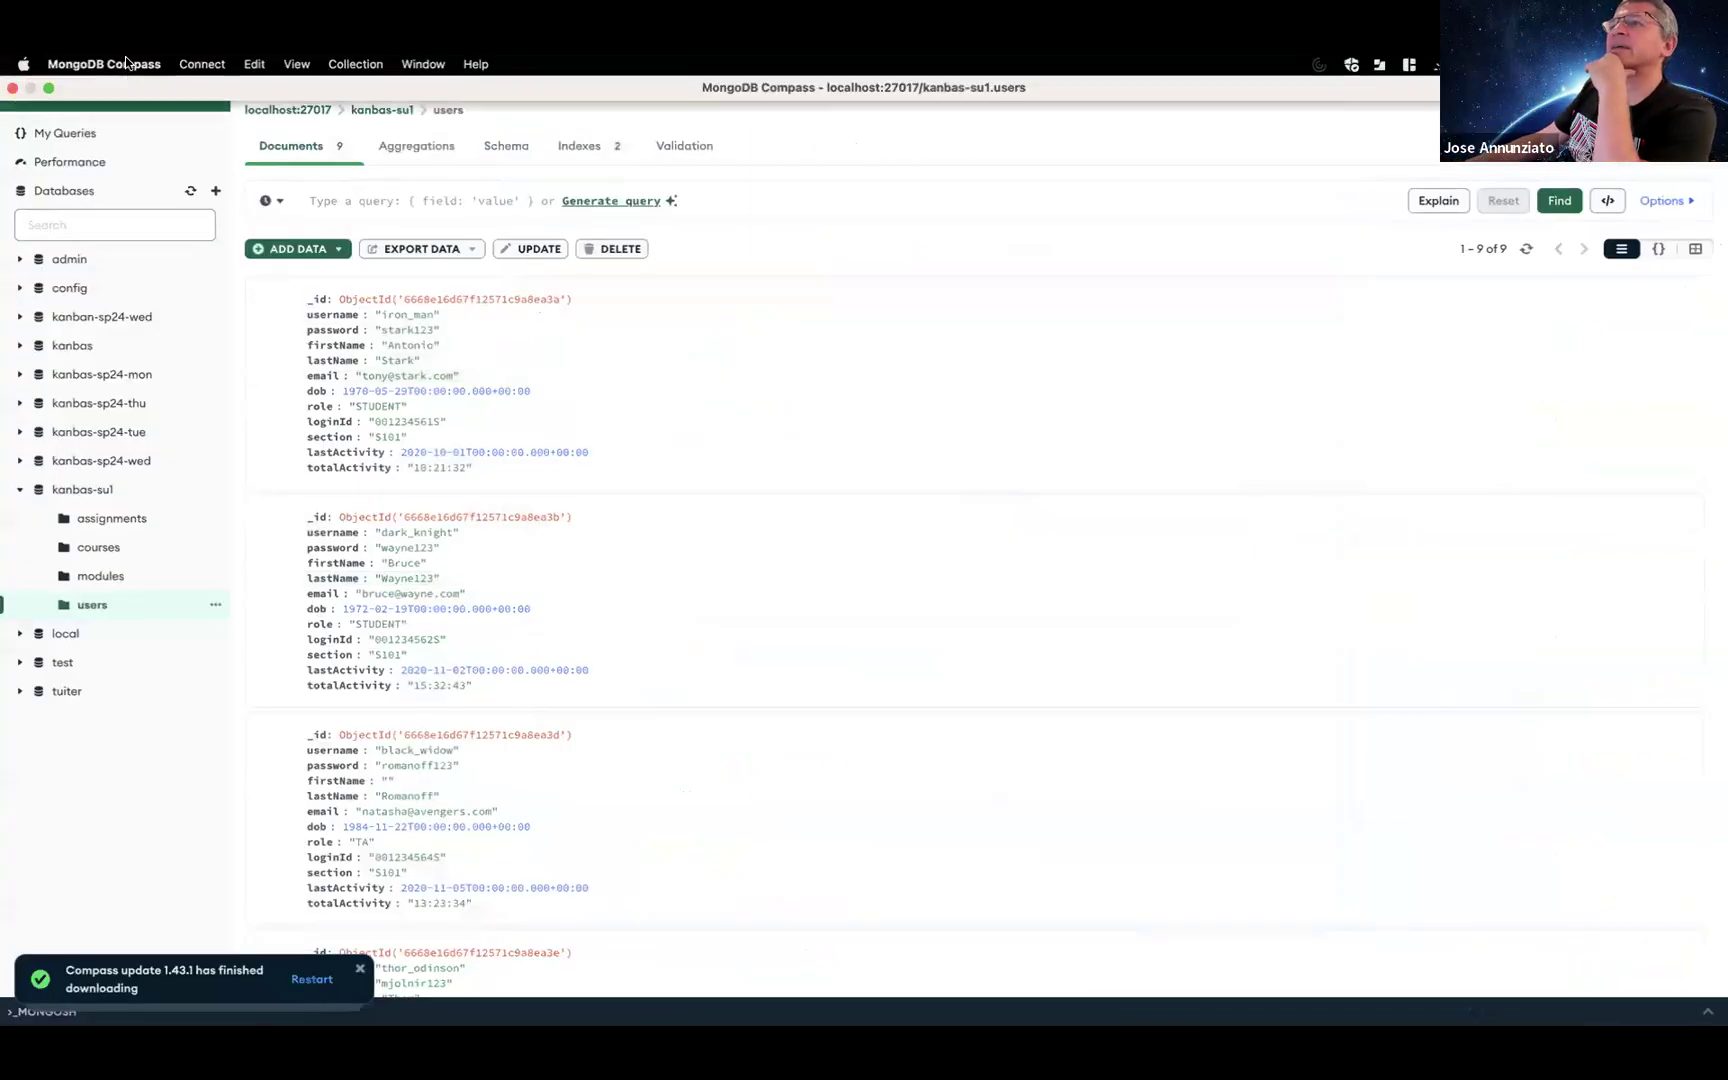
{"action": "left_click", "coordinate": [202, 64]}
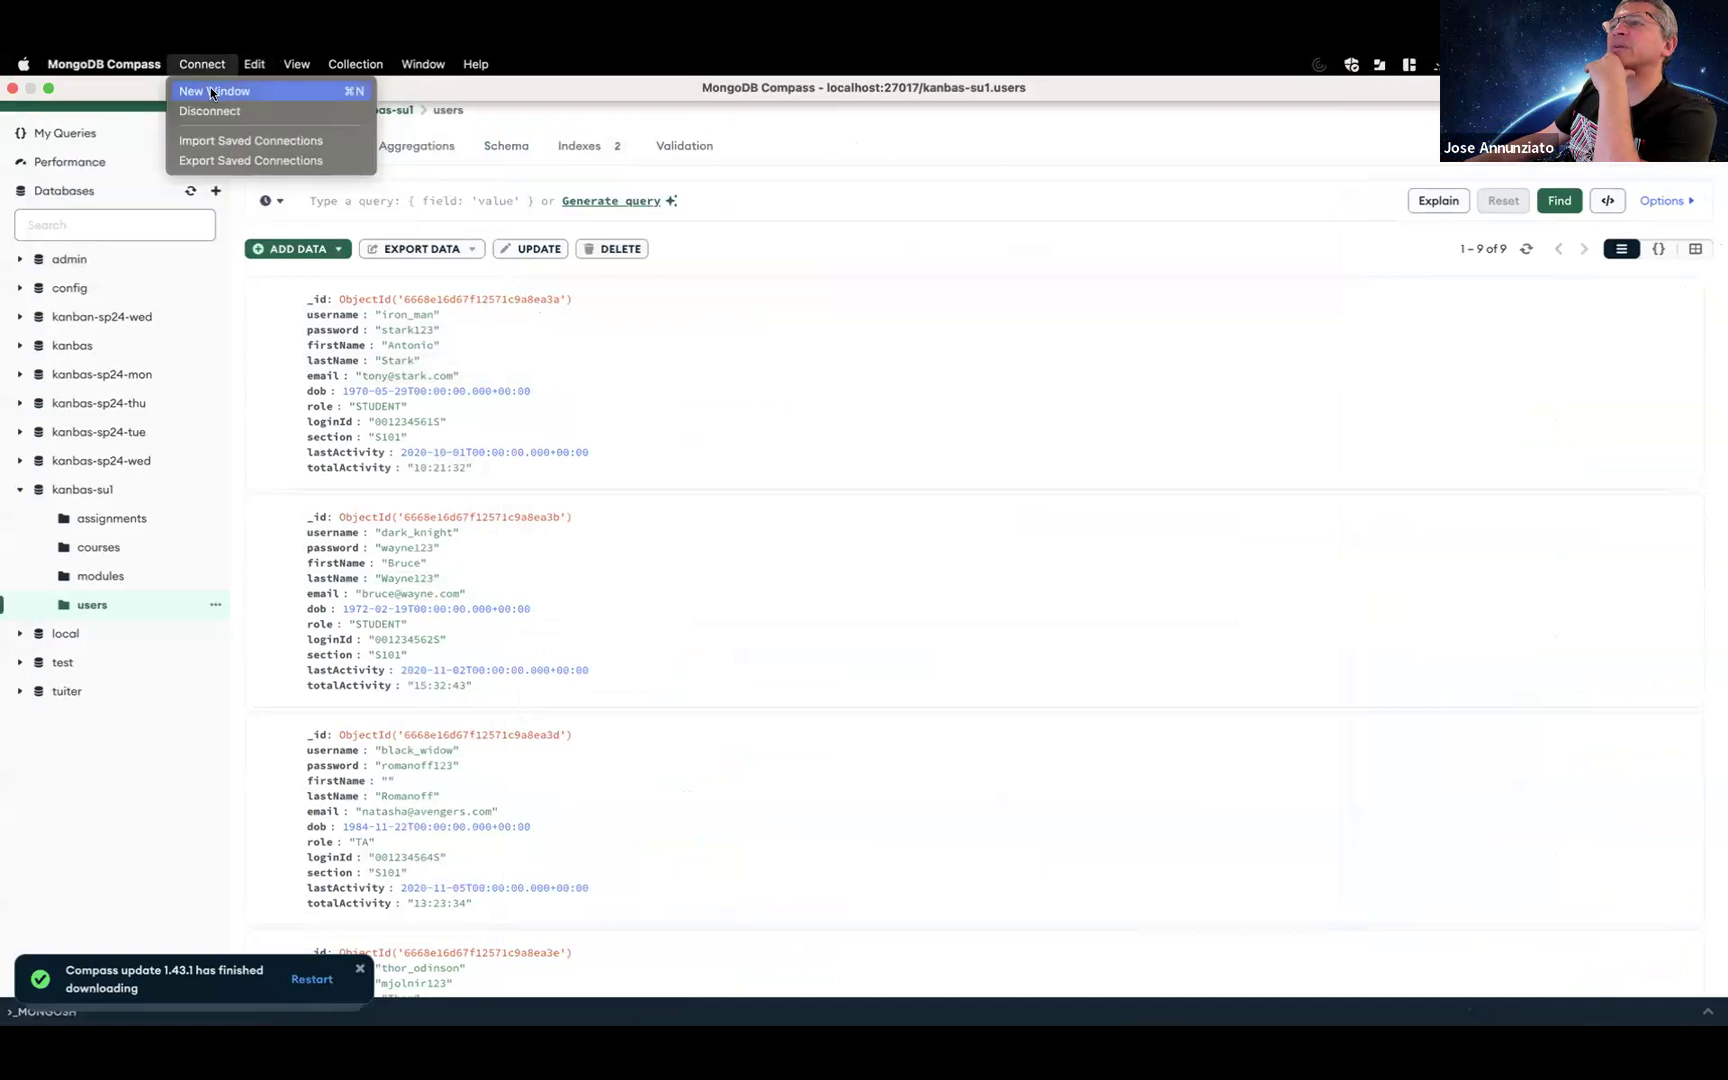
{"action": "left_click", "coordinate": [211, 90]}
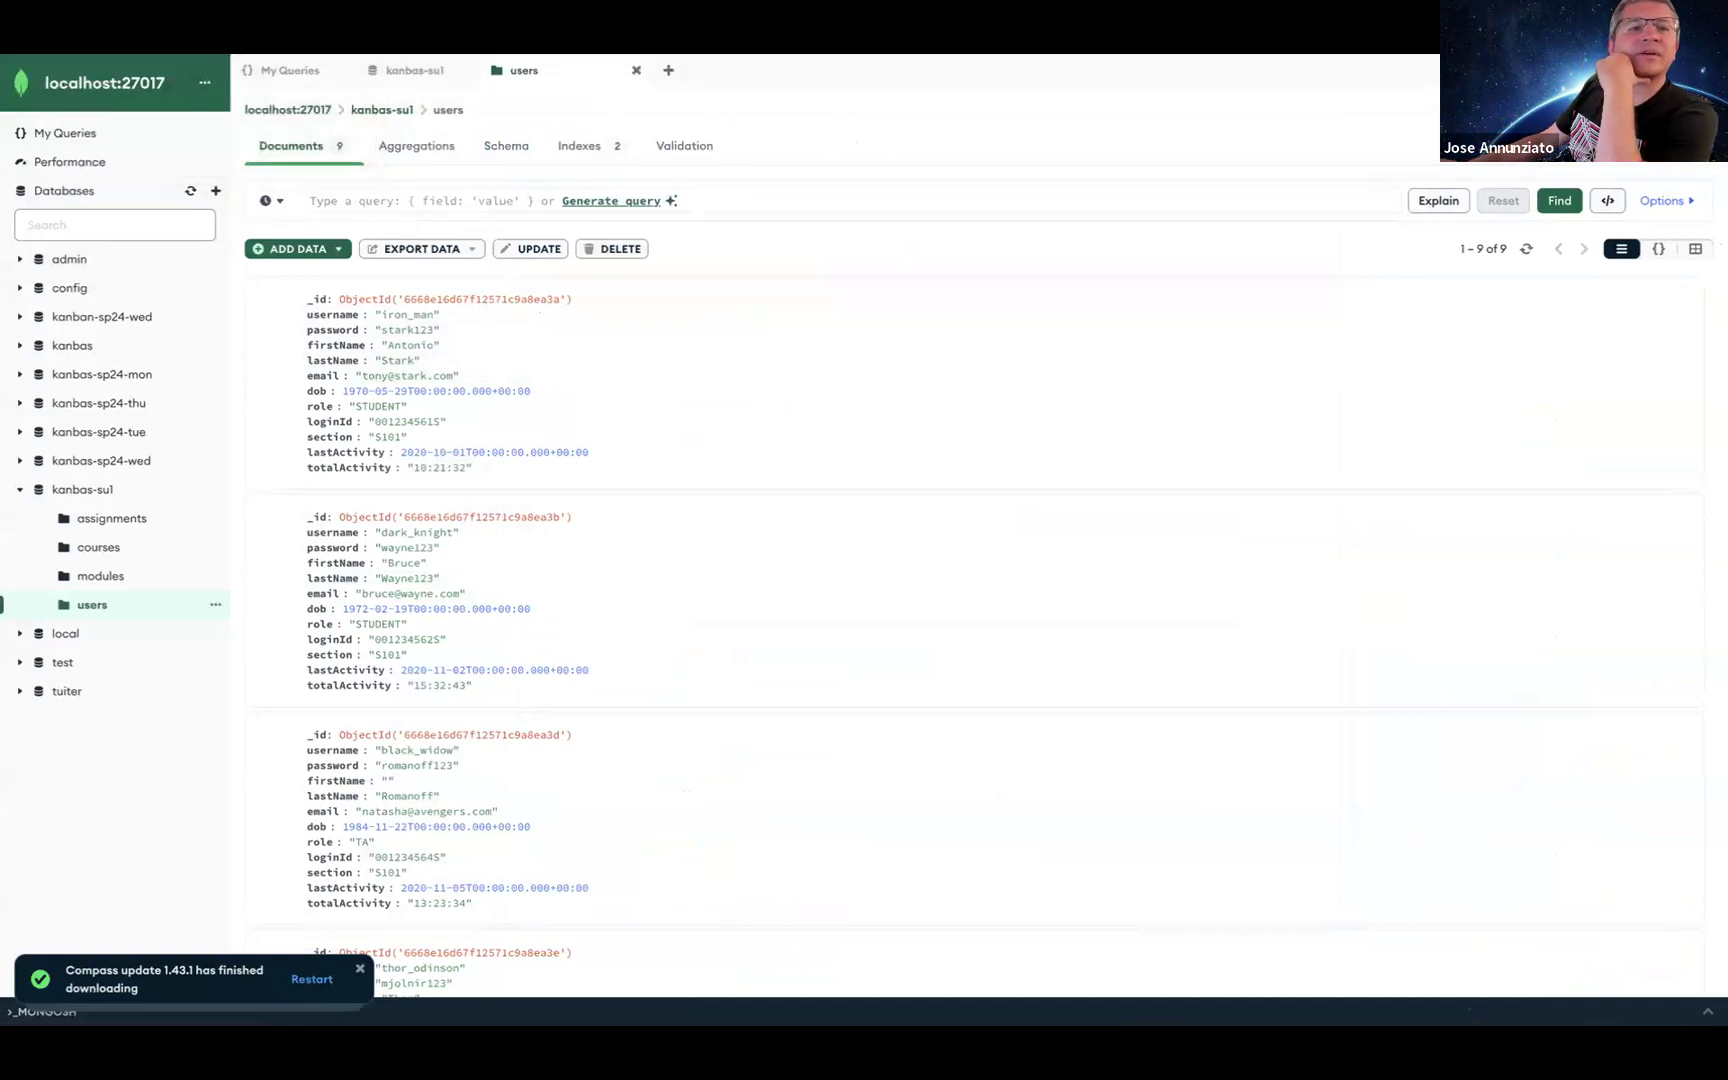
{"action": "key", "text": "ctrl+Up"}
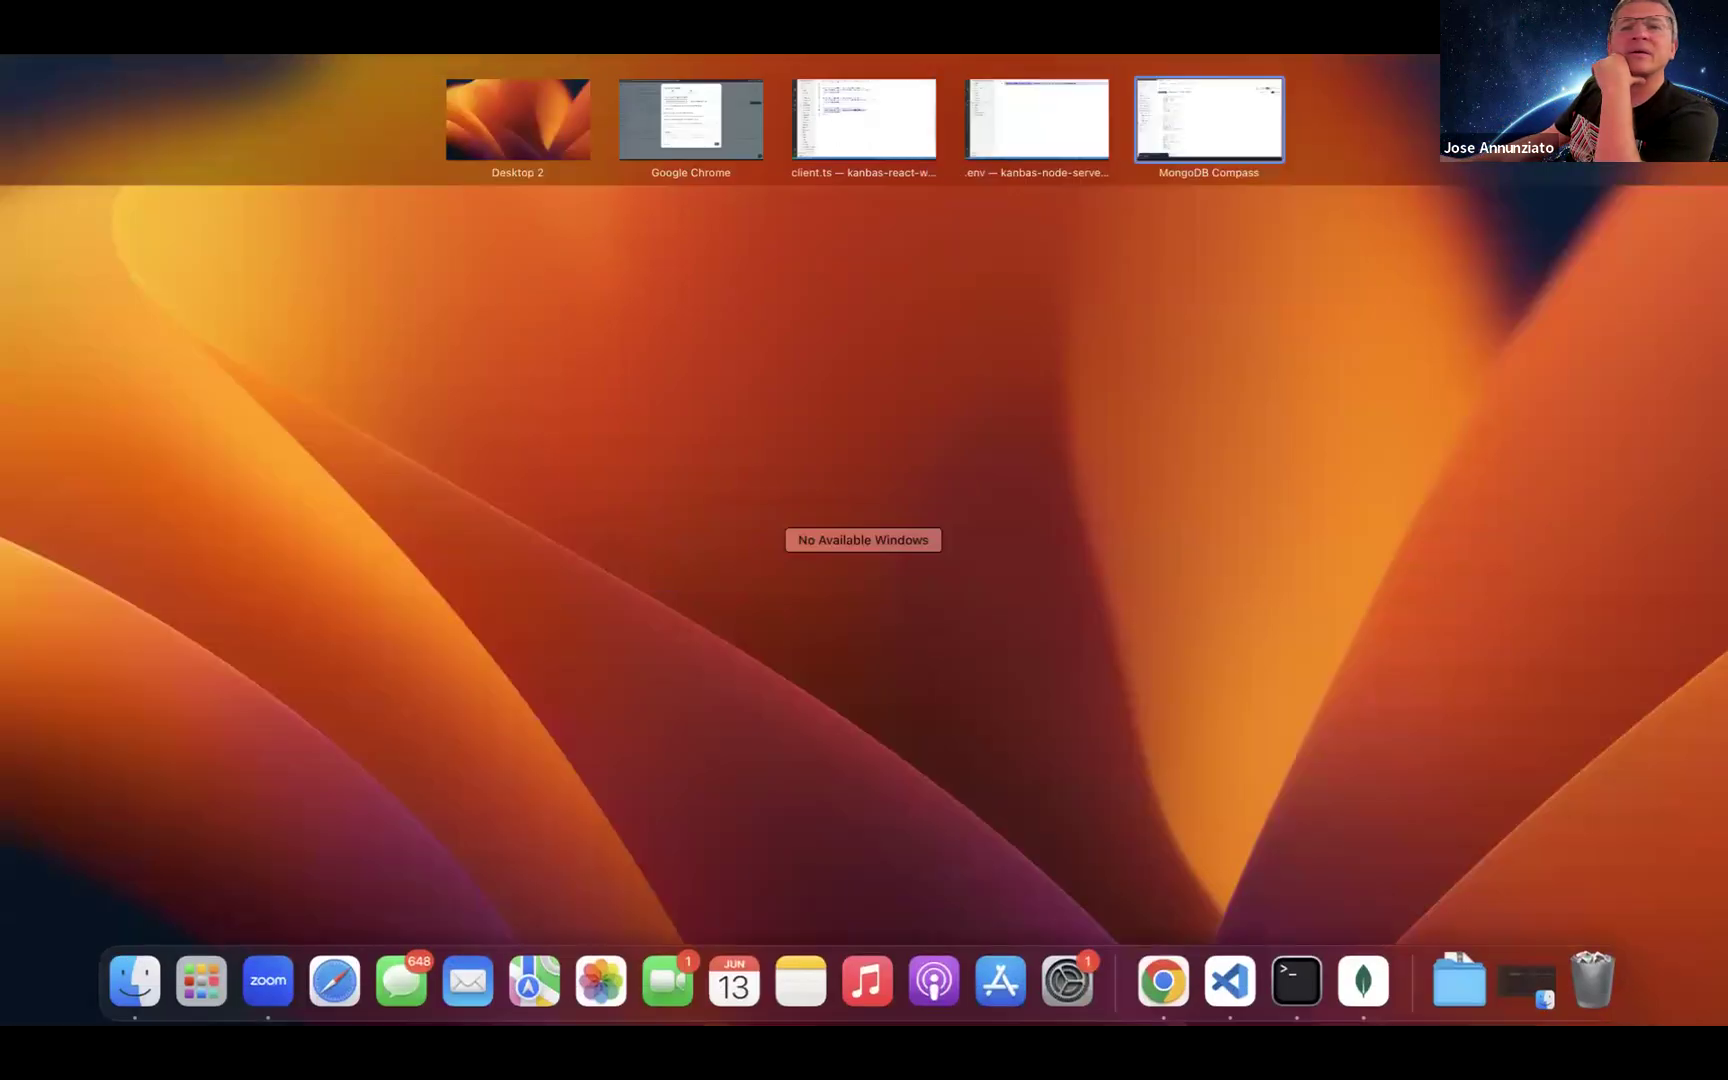
{"action": "left_click_drag", "start_coordinate": [700, 90], "coordinate": [1388, 110]}
{"action": "left_click", "coordinate": [1255, 125]}
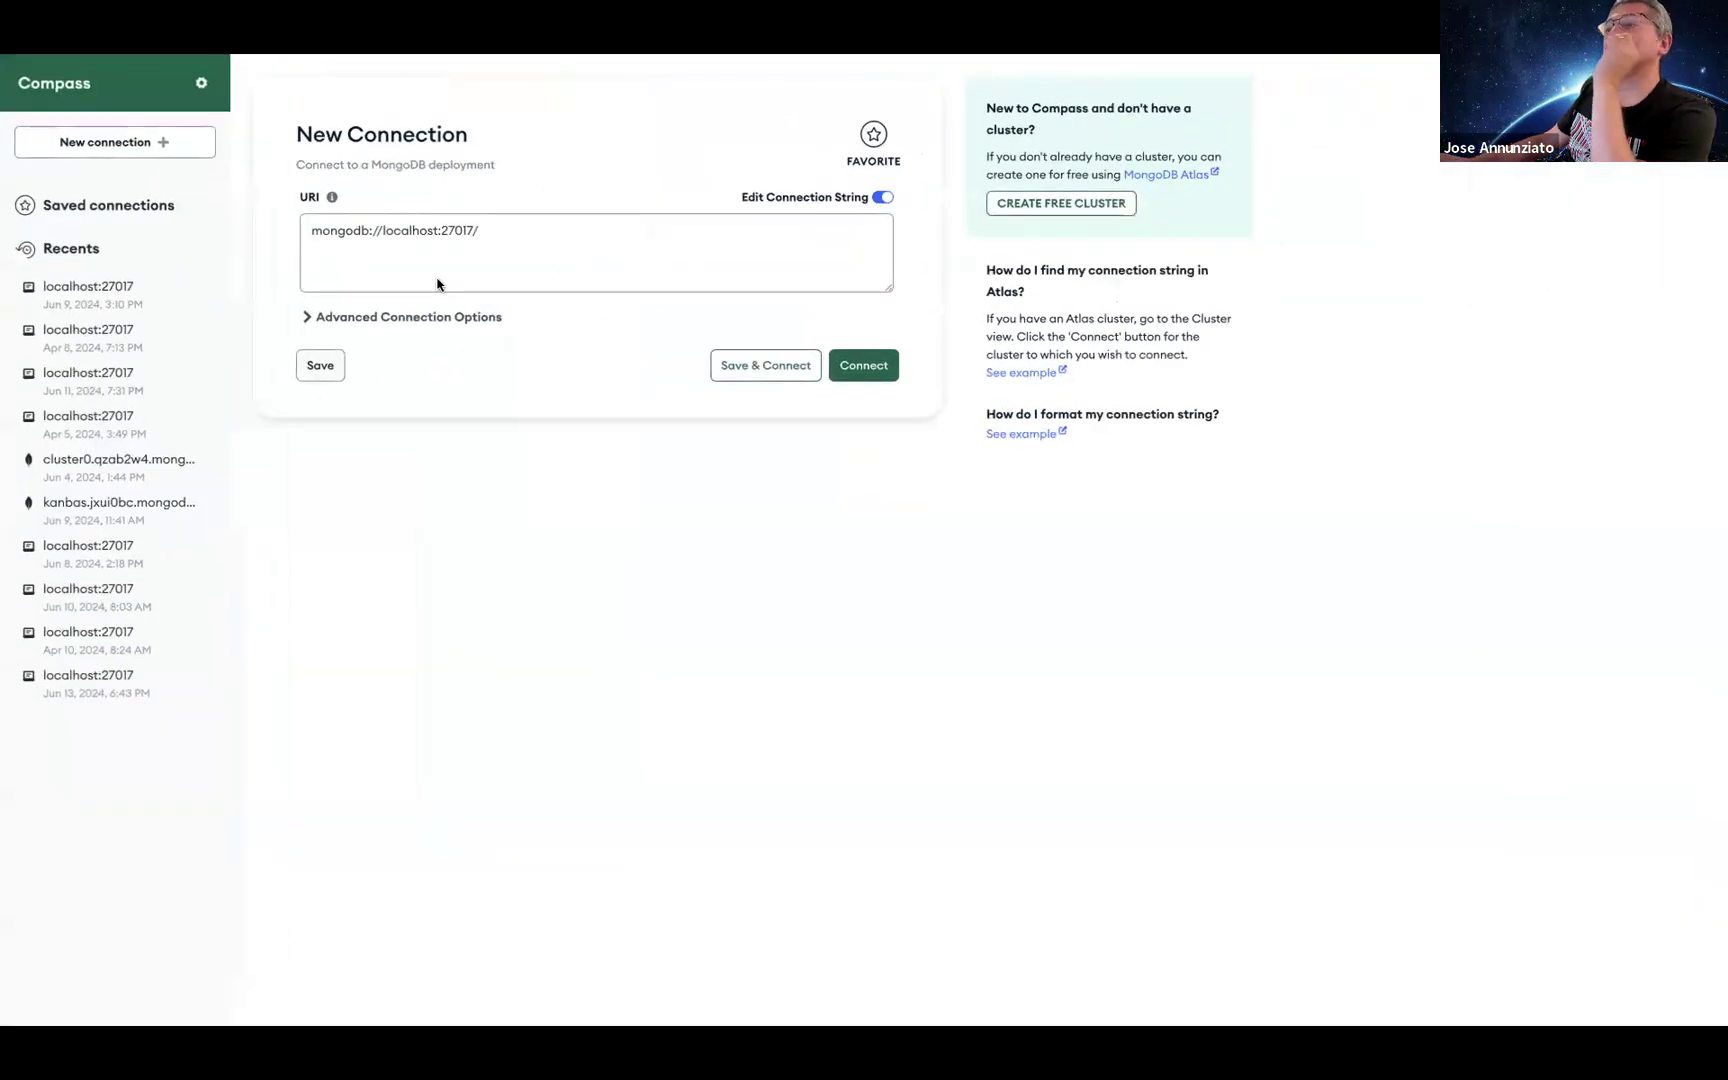
{"action": "left_click", "coordinate": [490, 229]}
{"action": "key", "text": "BackSpace"}
{"action": "key", "text": "ctrl+Up"}
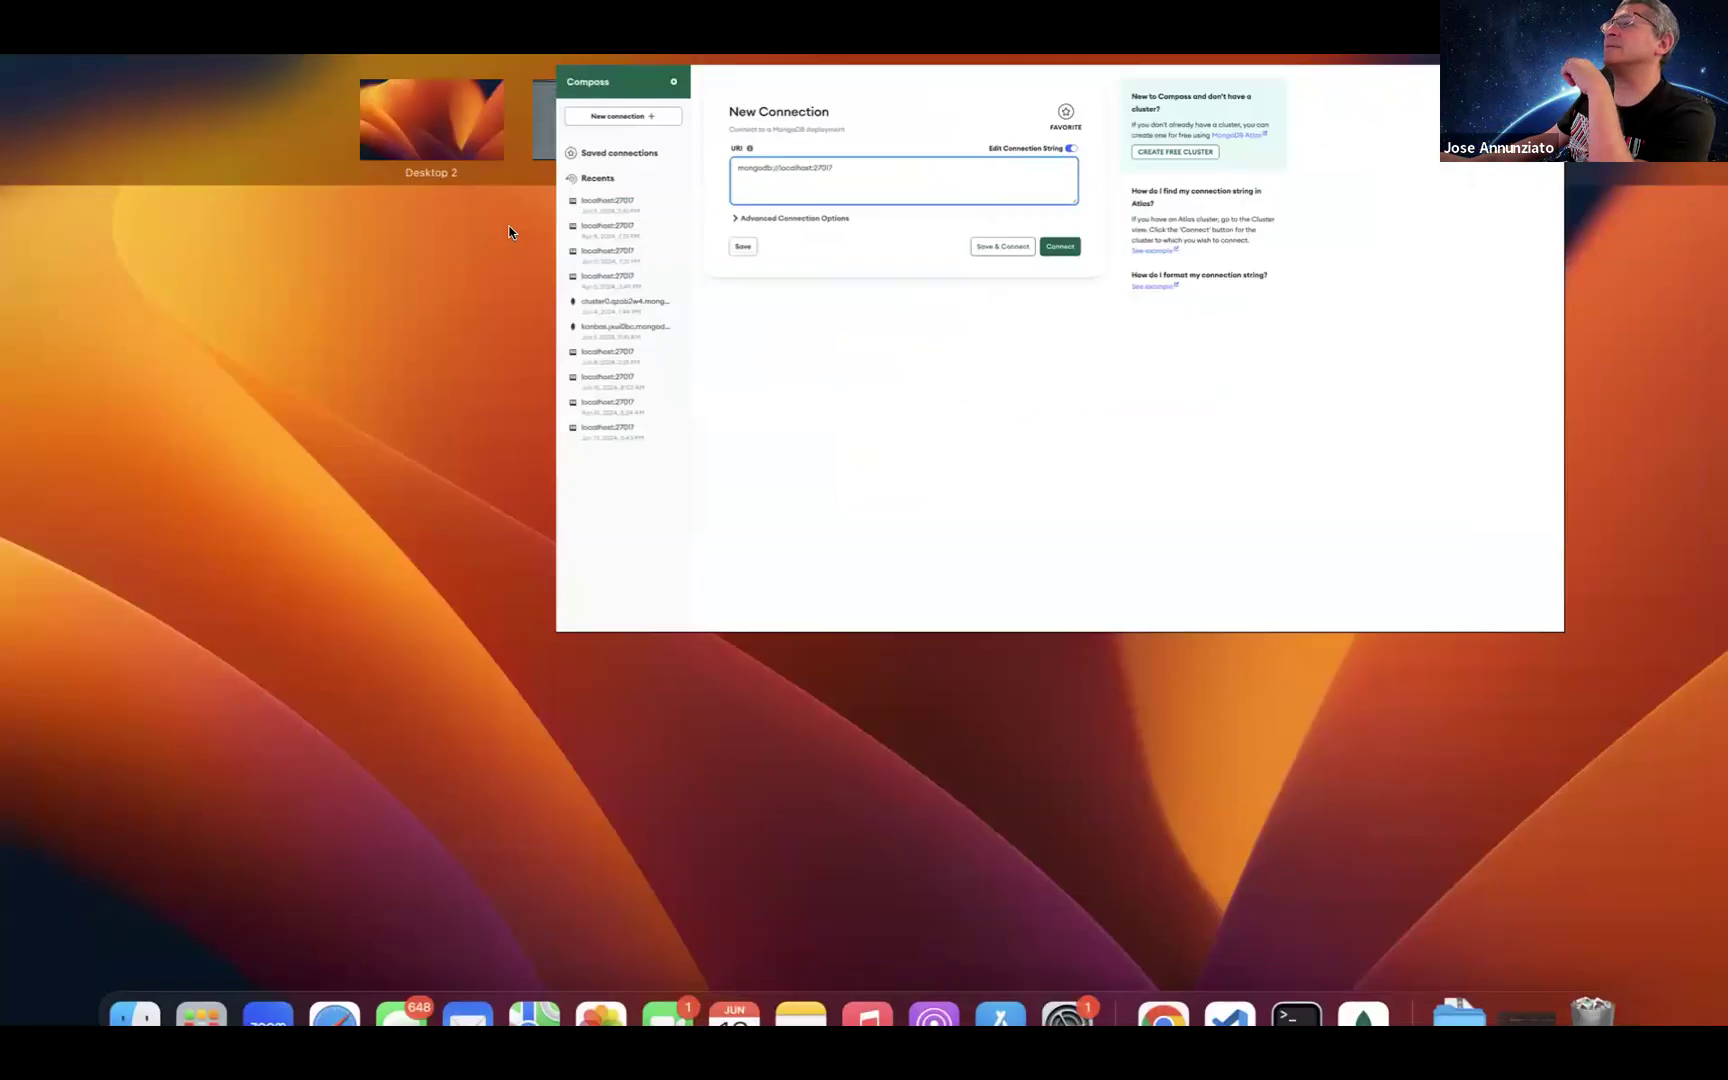
Step: Paste the Atlas connection string with the user's password into Compass and connect to Cluster0
{"action": "left_click", "coordinate": [639, 123]}
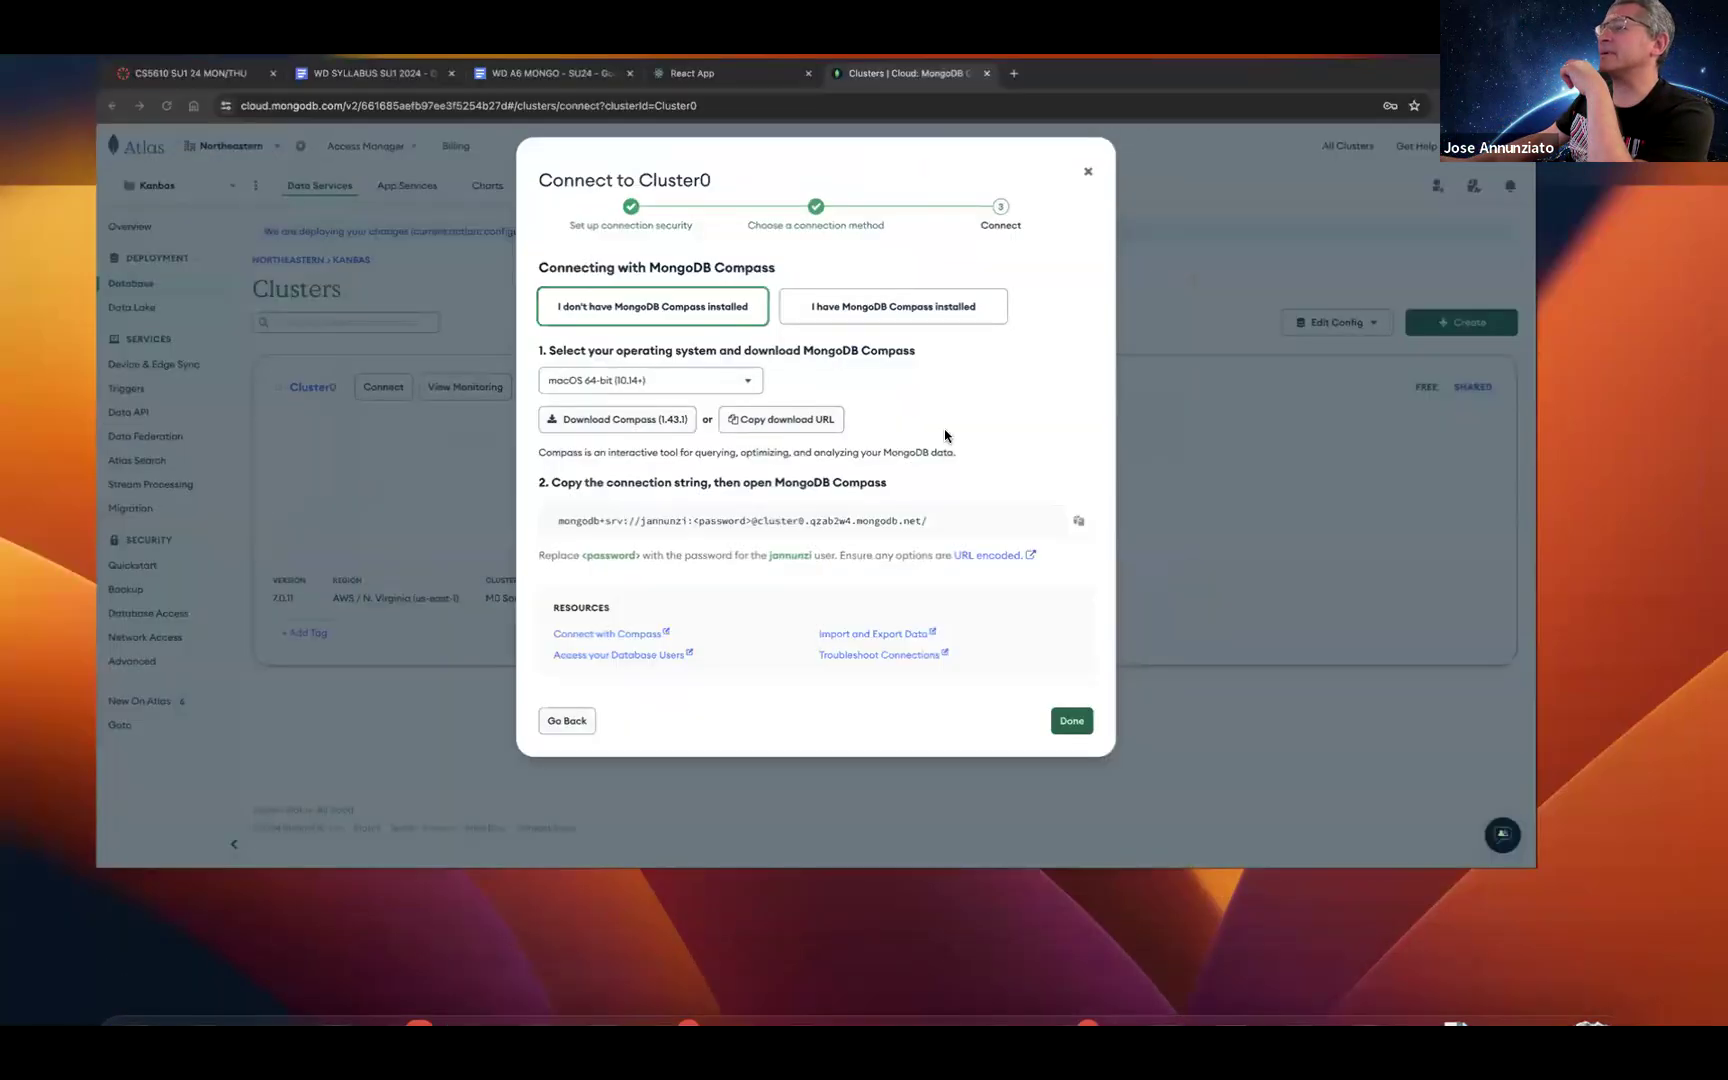
{"action": "left_click", "coordinate": [1181, 610]}
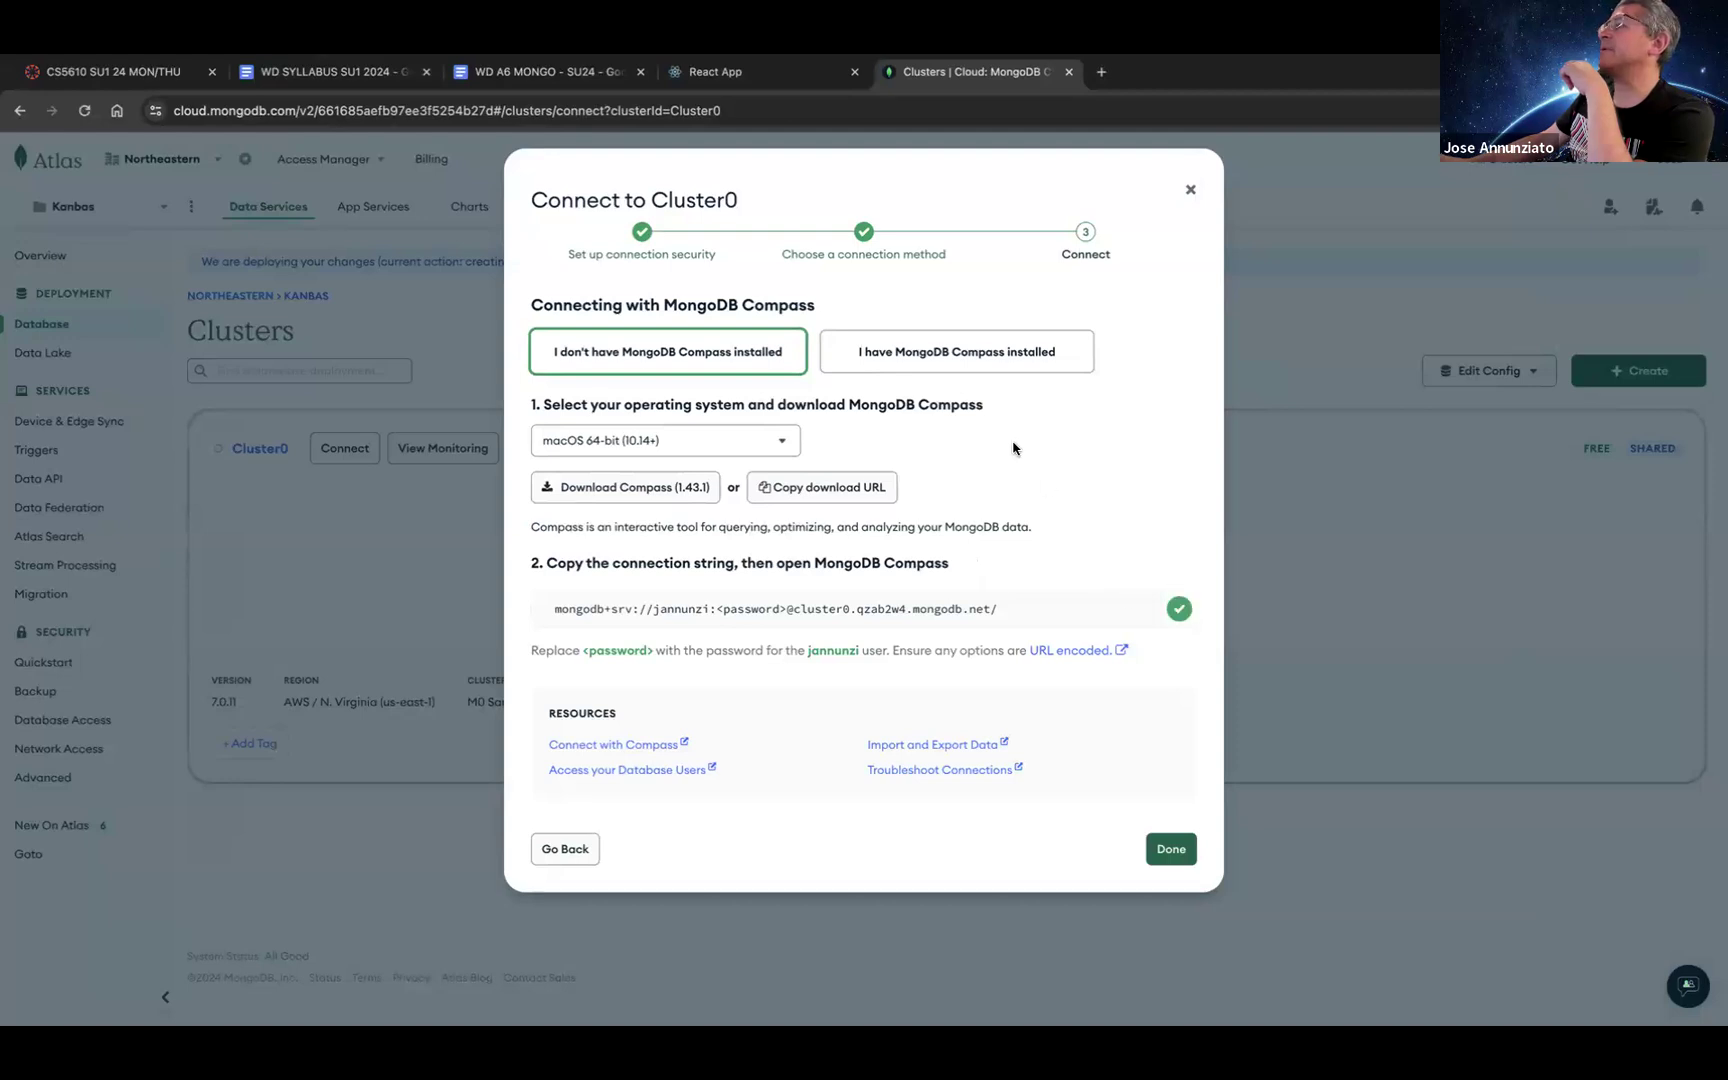
{"action": "key", "text": "ctrl+Up"}
{"action": "left_click", "coordinate": [1334, 142]}
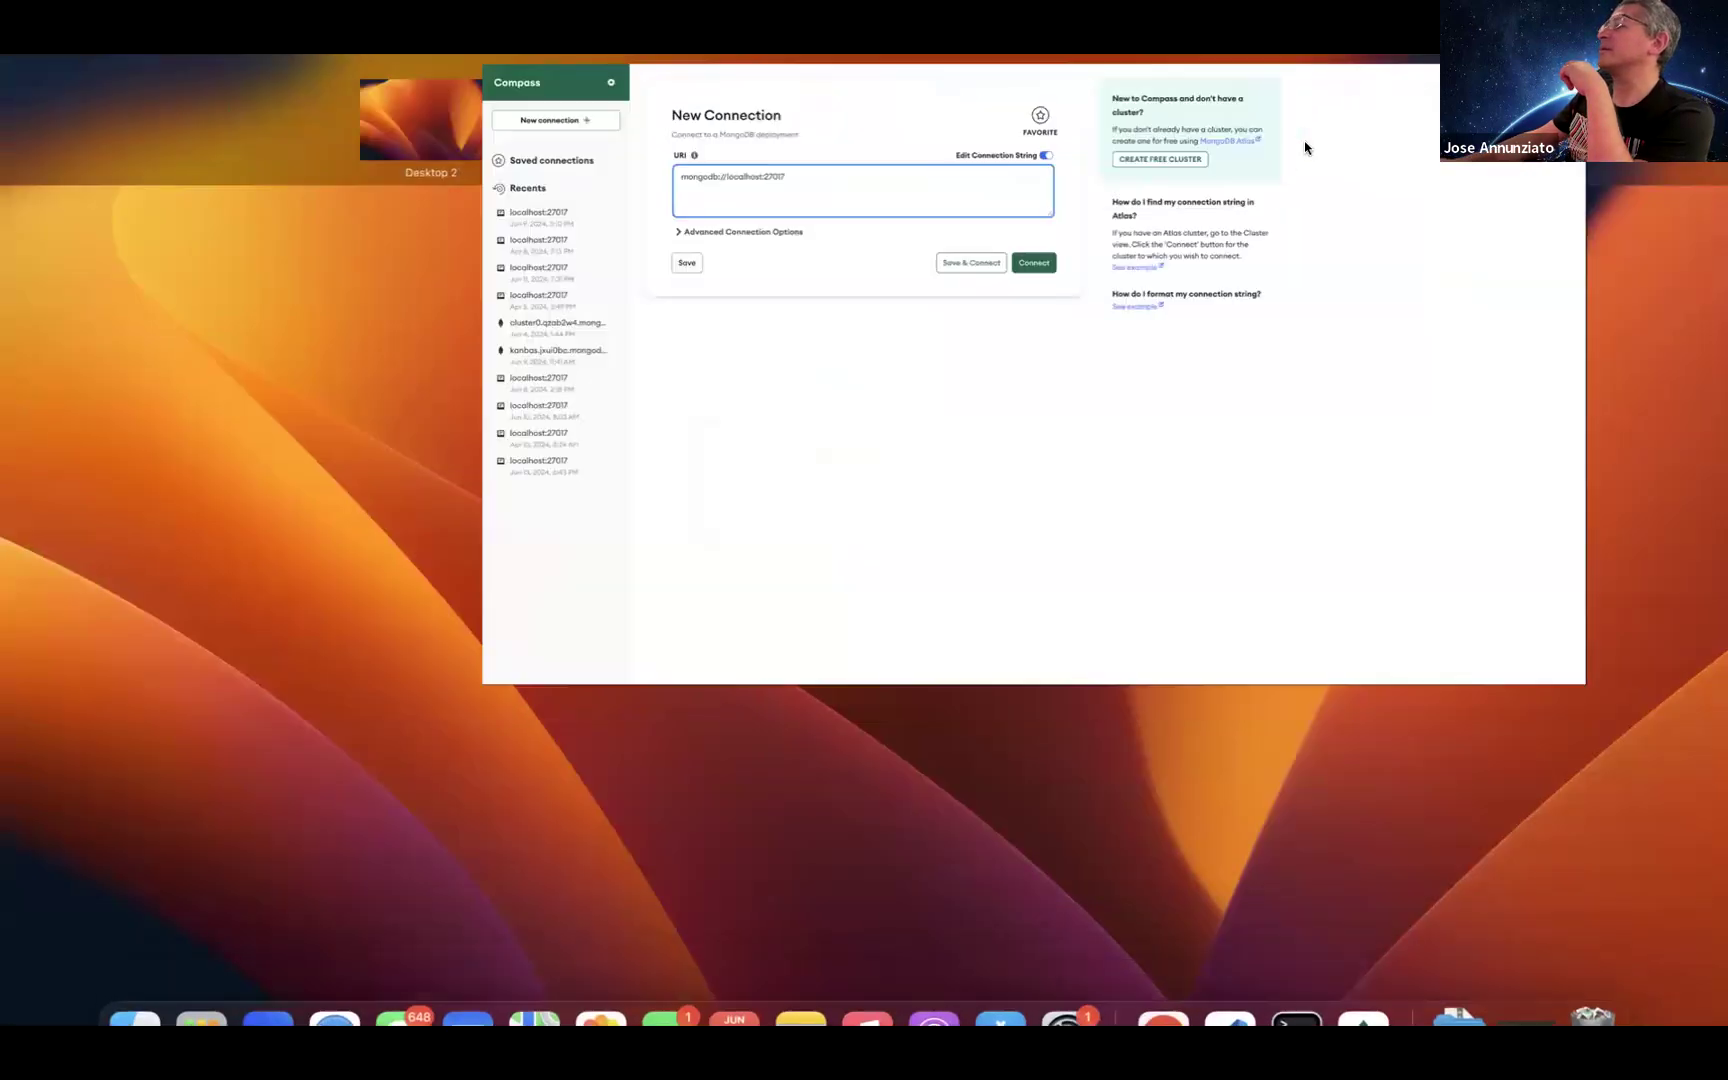
{"action": "key", "text": "super+a"}
{"action": "key", "text": "super+v"}
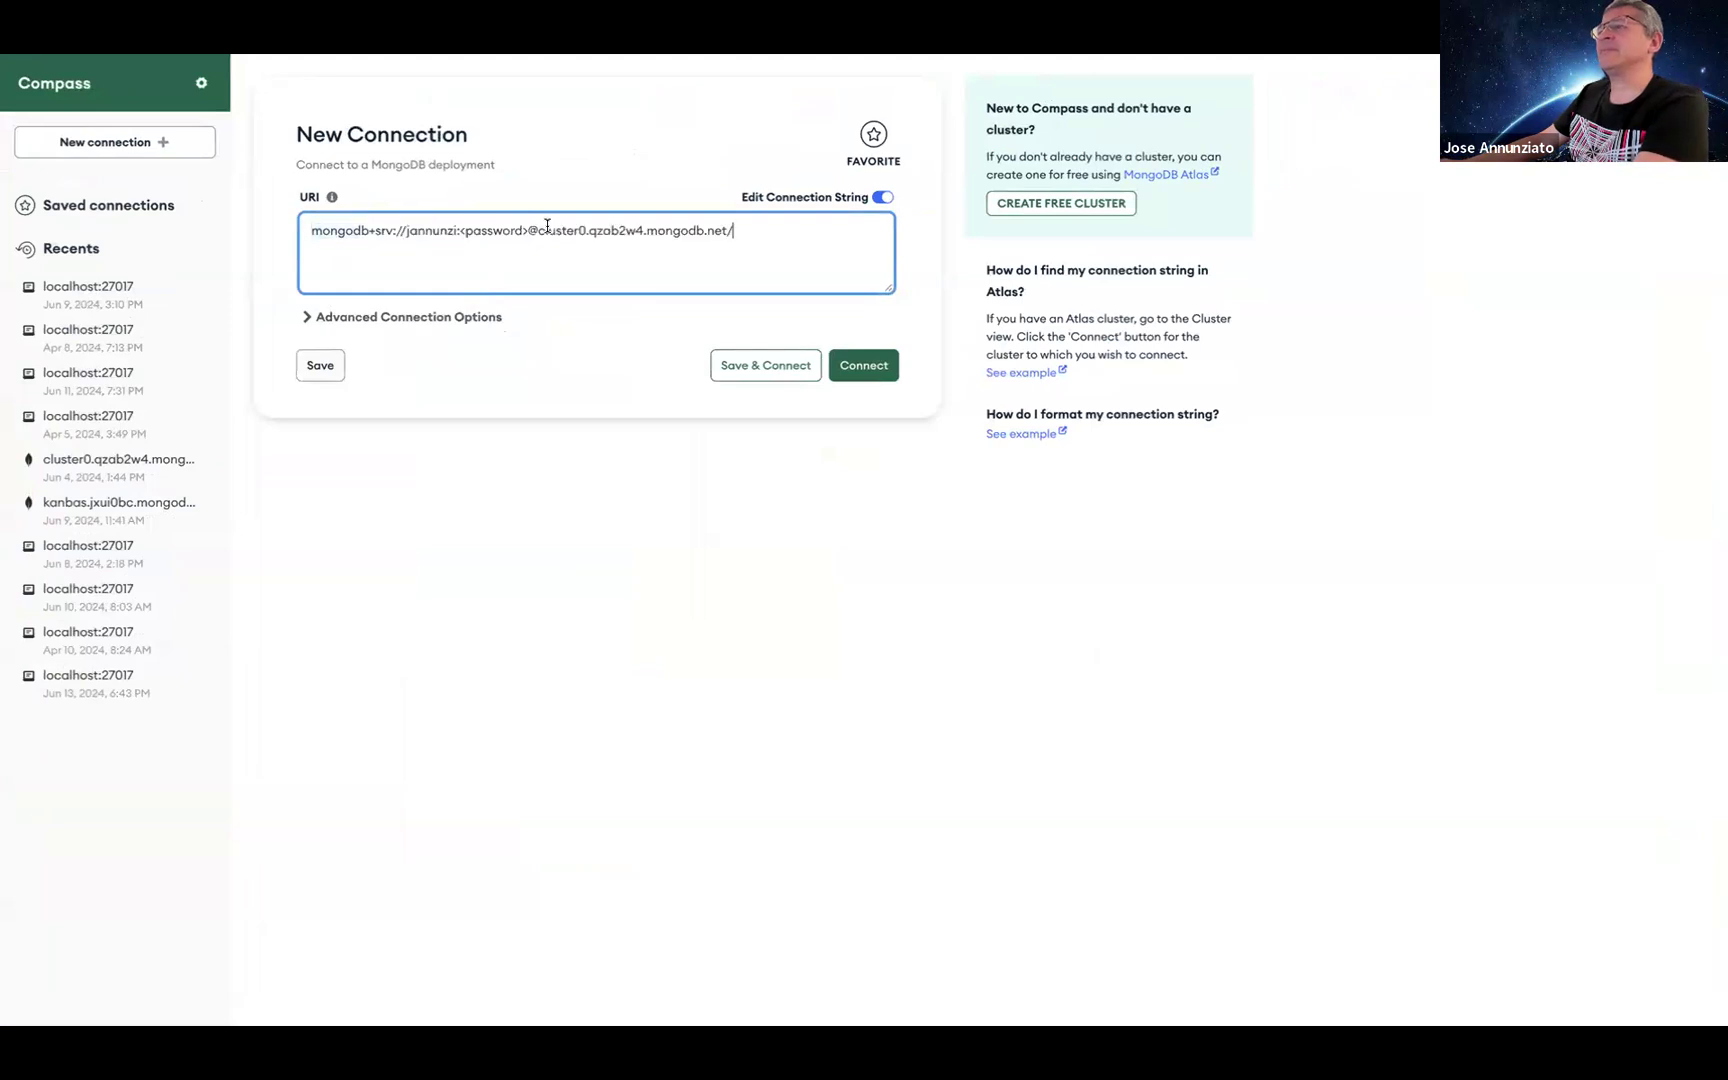
{"action": "key", "text": "BackSpace"}
{"action": "key", "text": "BackSpace"}
{"action": "key", "text": "BackSpace"}
{"action": "key", "text": "BackSpace"}
{"action": "key", "text": "BackSpace"}
{"action": "key", "text": "BackSpace"}
{"action": "key", "text": "BackSpace"}
{"action": "key", "text": "BackSpace"}
{"action": "key", "text": "BackSpace"}
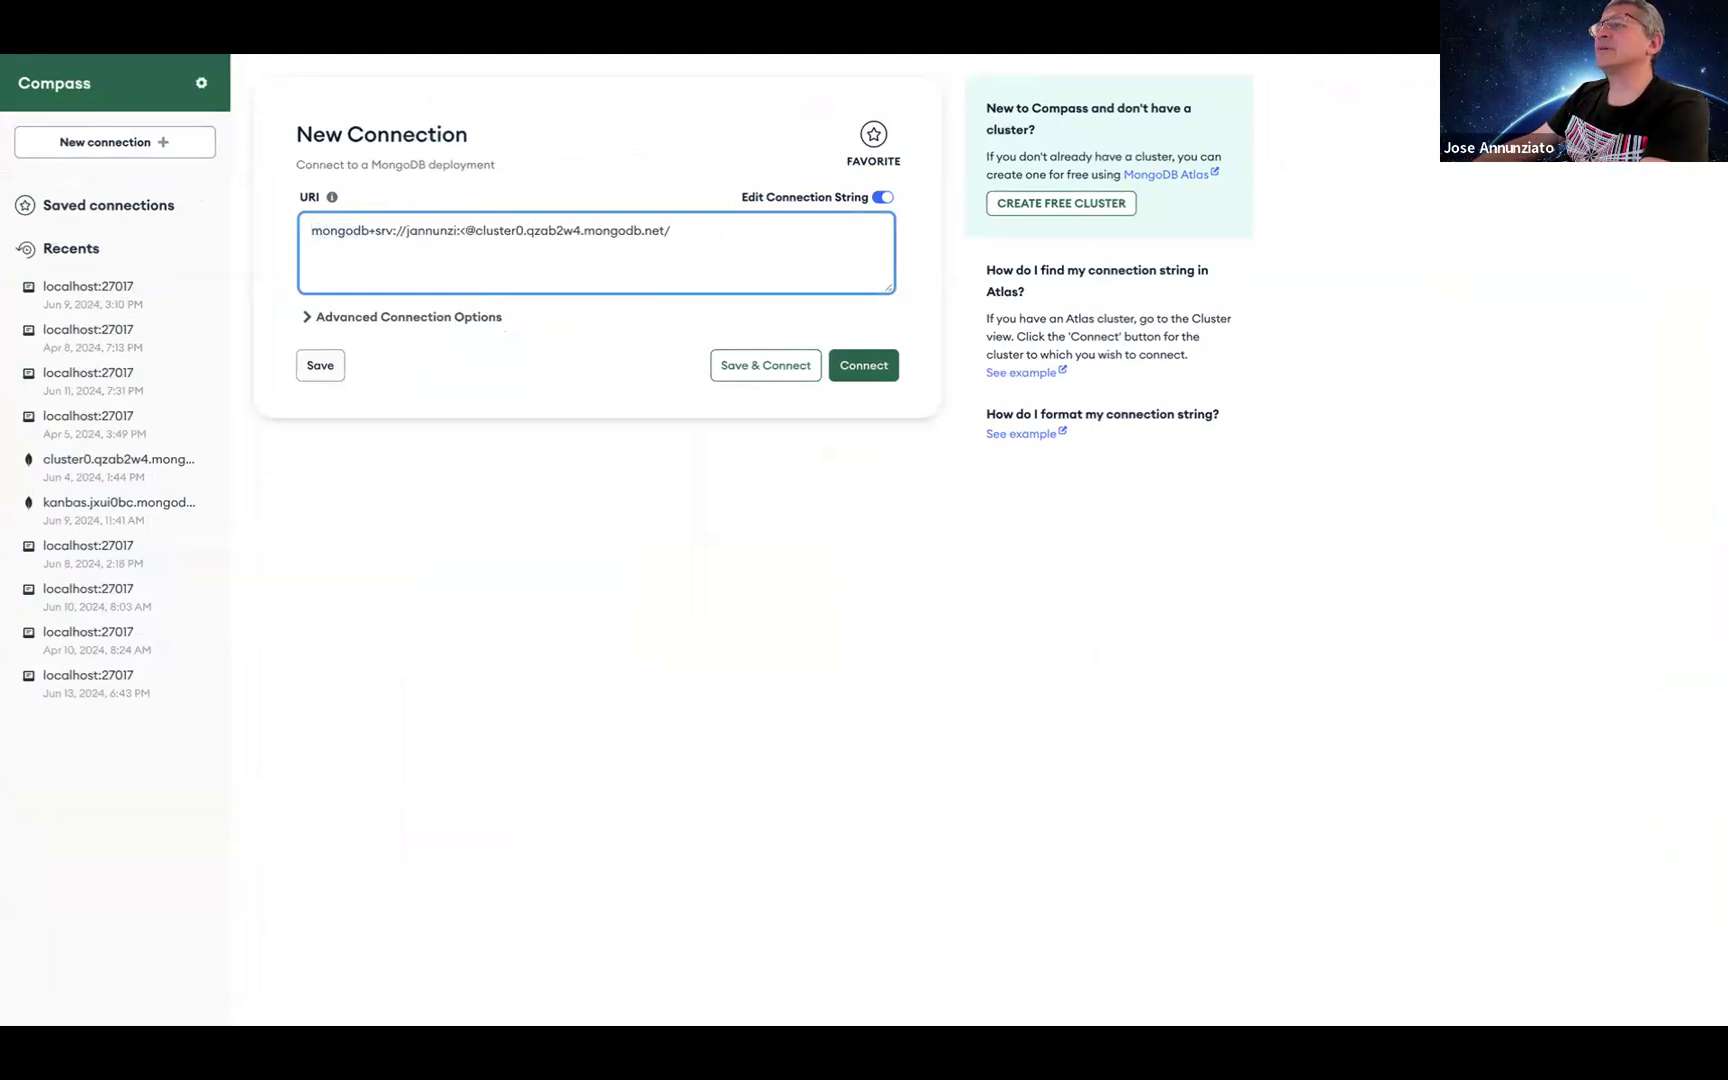
{"action": "key", "text": "BackSpace"}
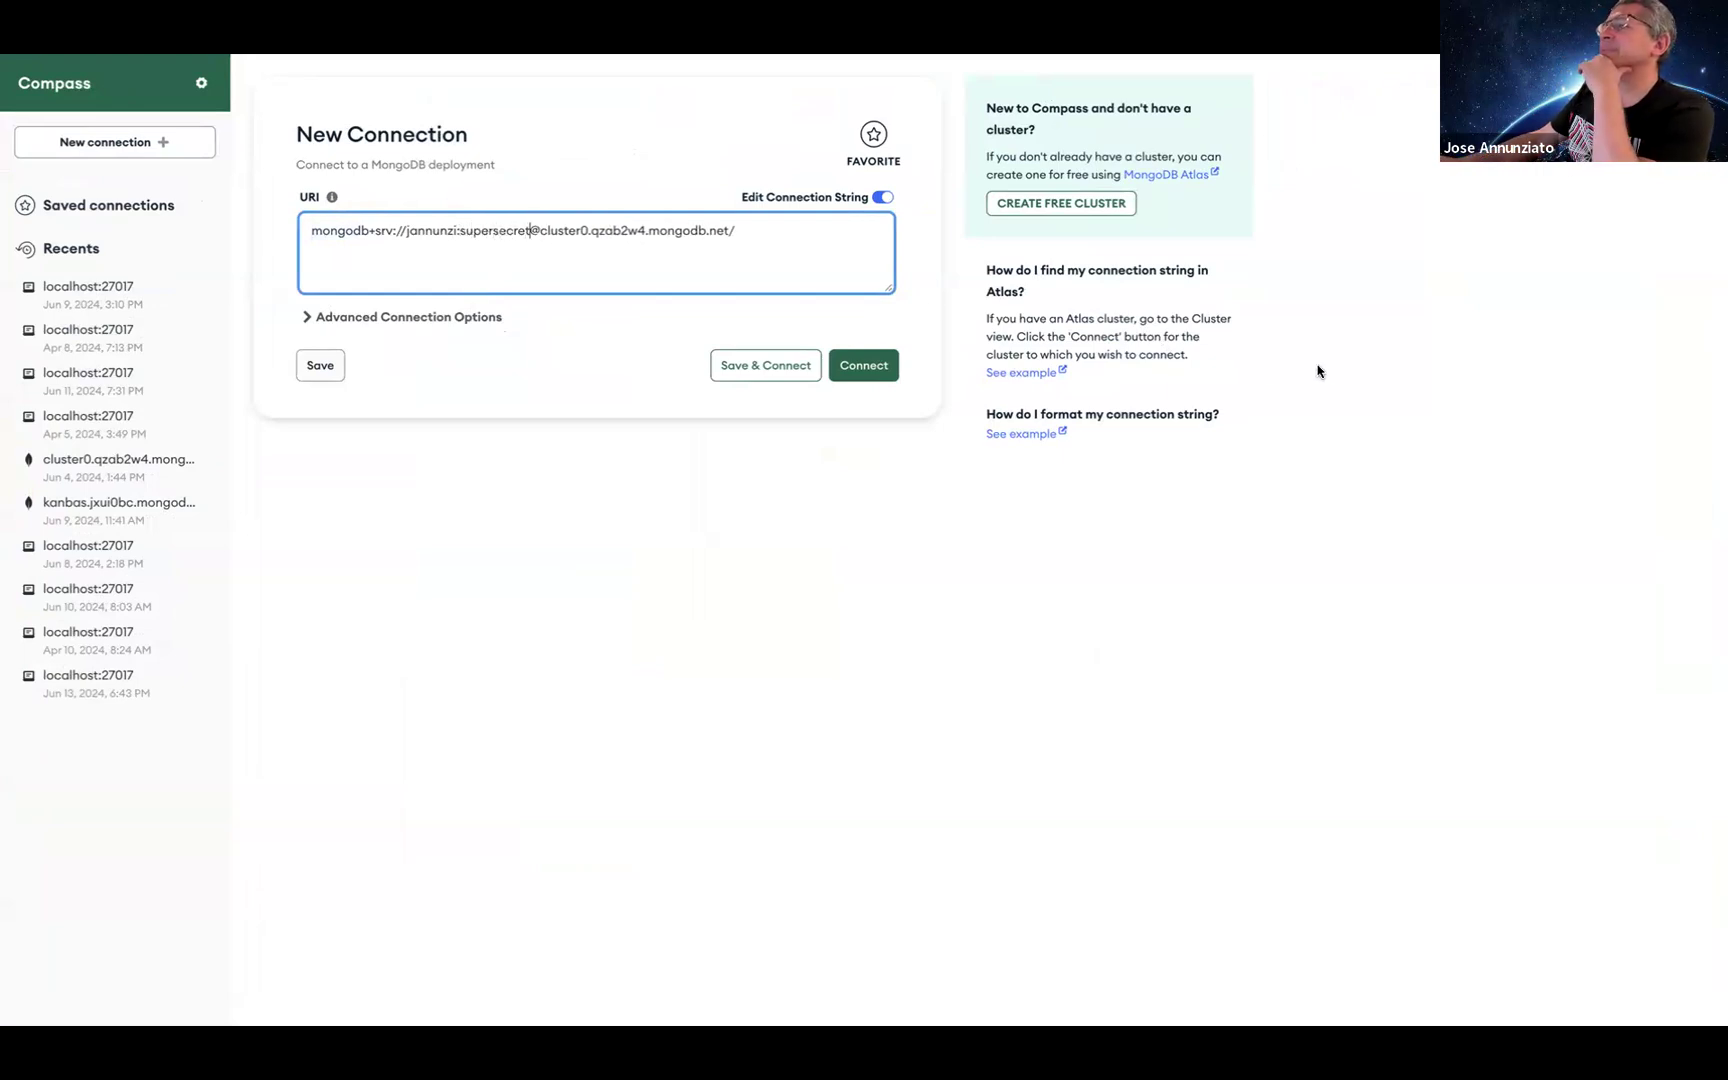
{"action": "left_click", "coordinate": [893, 370]}
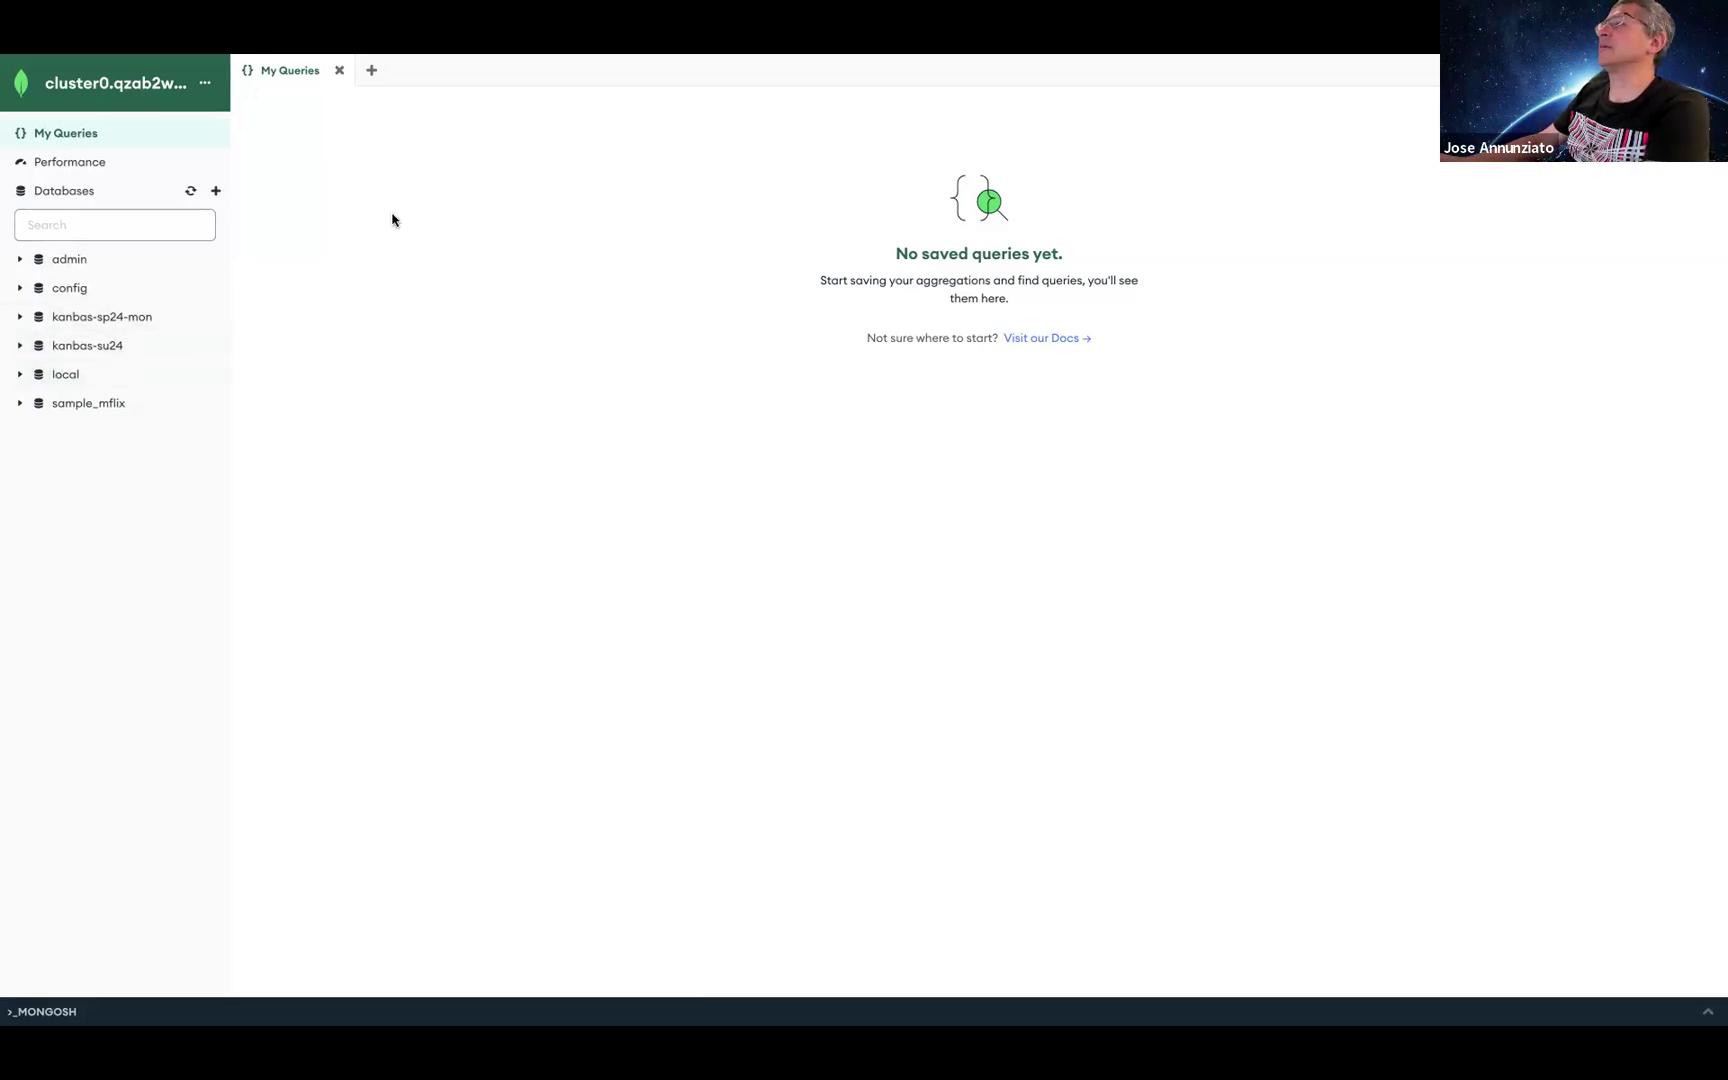
{"action": "key", "text": "ctrl+Up"}
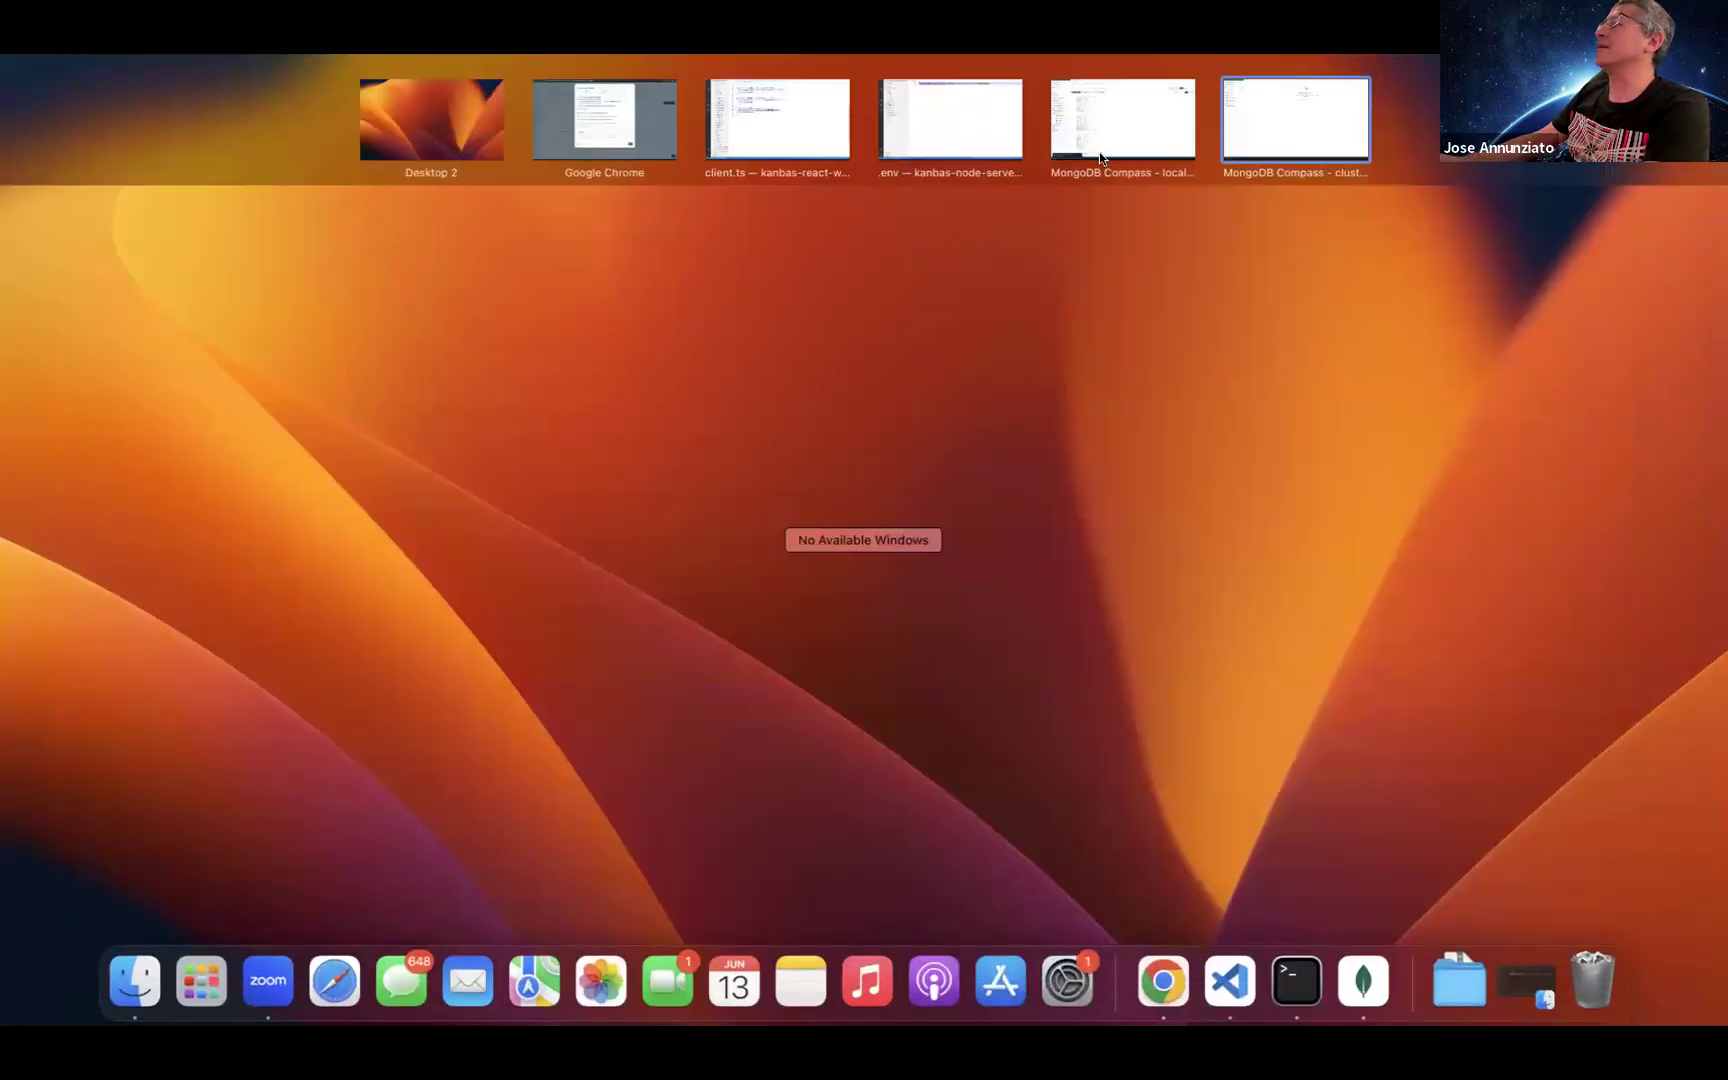
Step: Switch to the local Compass window and browse the kanbas-su1 modules, courses and assignments collections
{"action": "left_click", "coordinate": [1100, 158]}
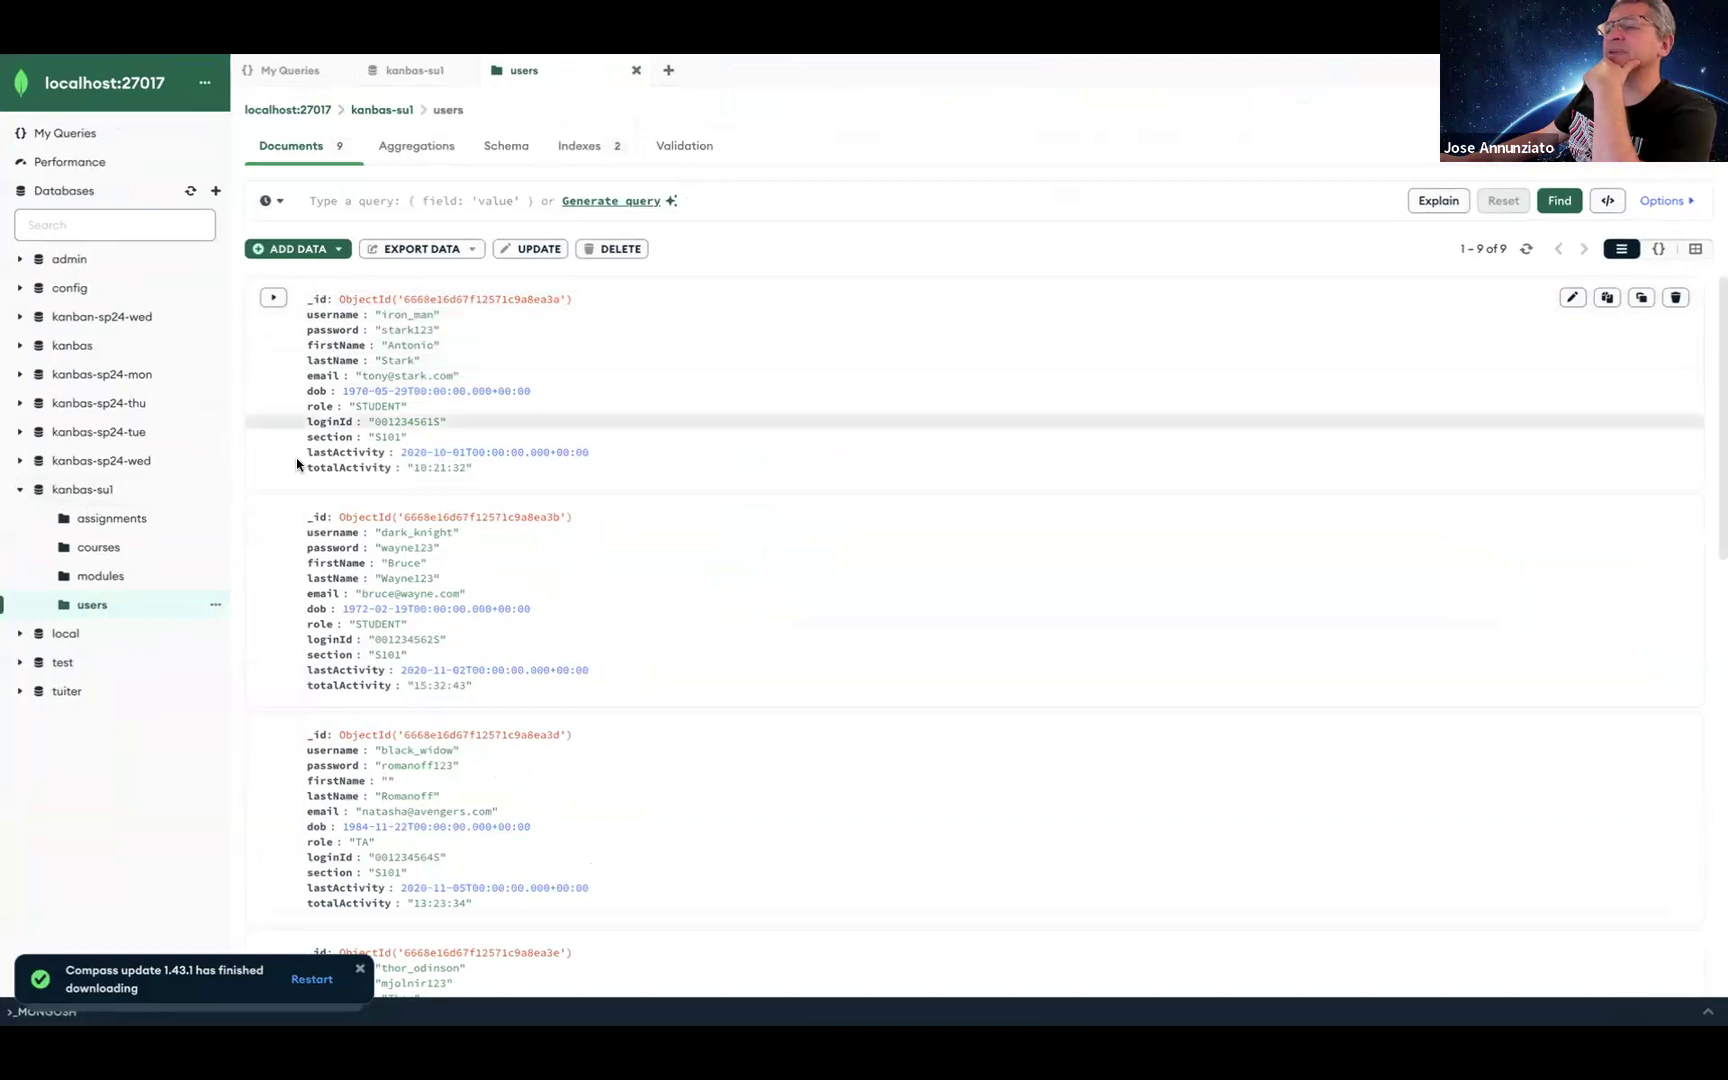
{"action": "left_click", "coordinate": [102, 577]}
{"action": "left_click", "coordinate": [102, 548]}
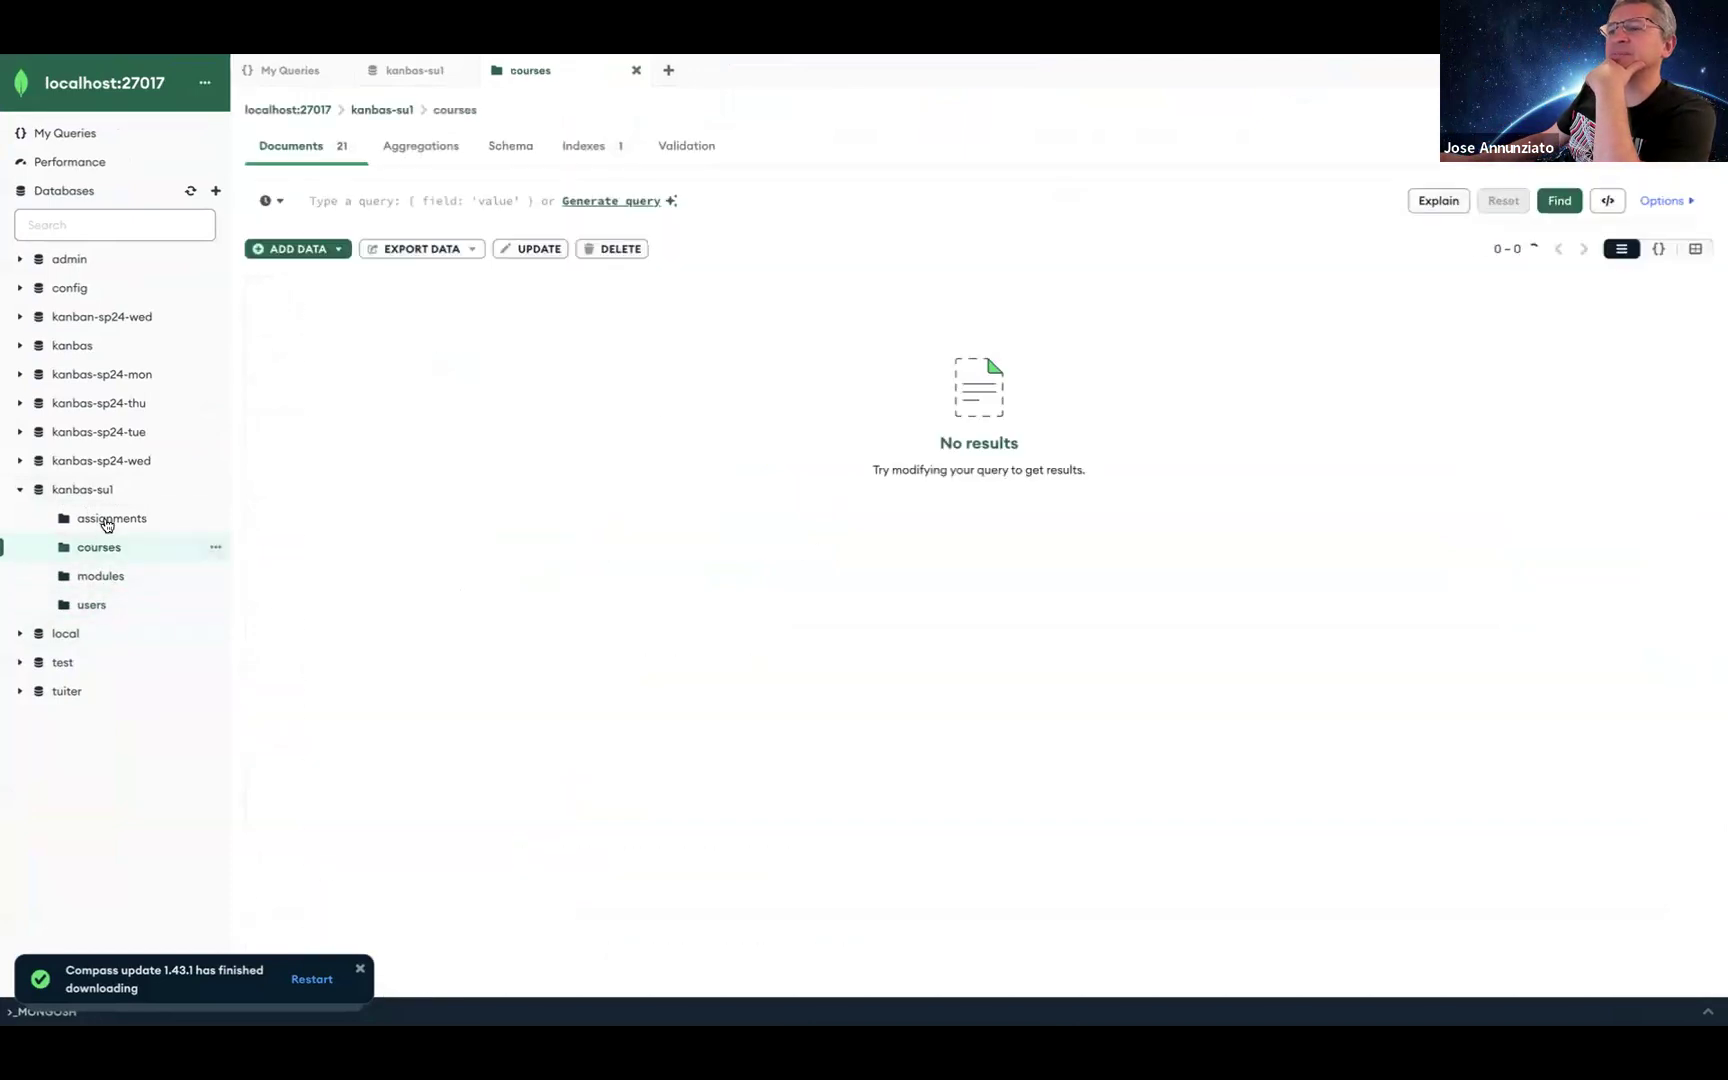
{"action": "left_click", "coordinate": [107, 521]}
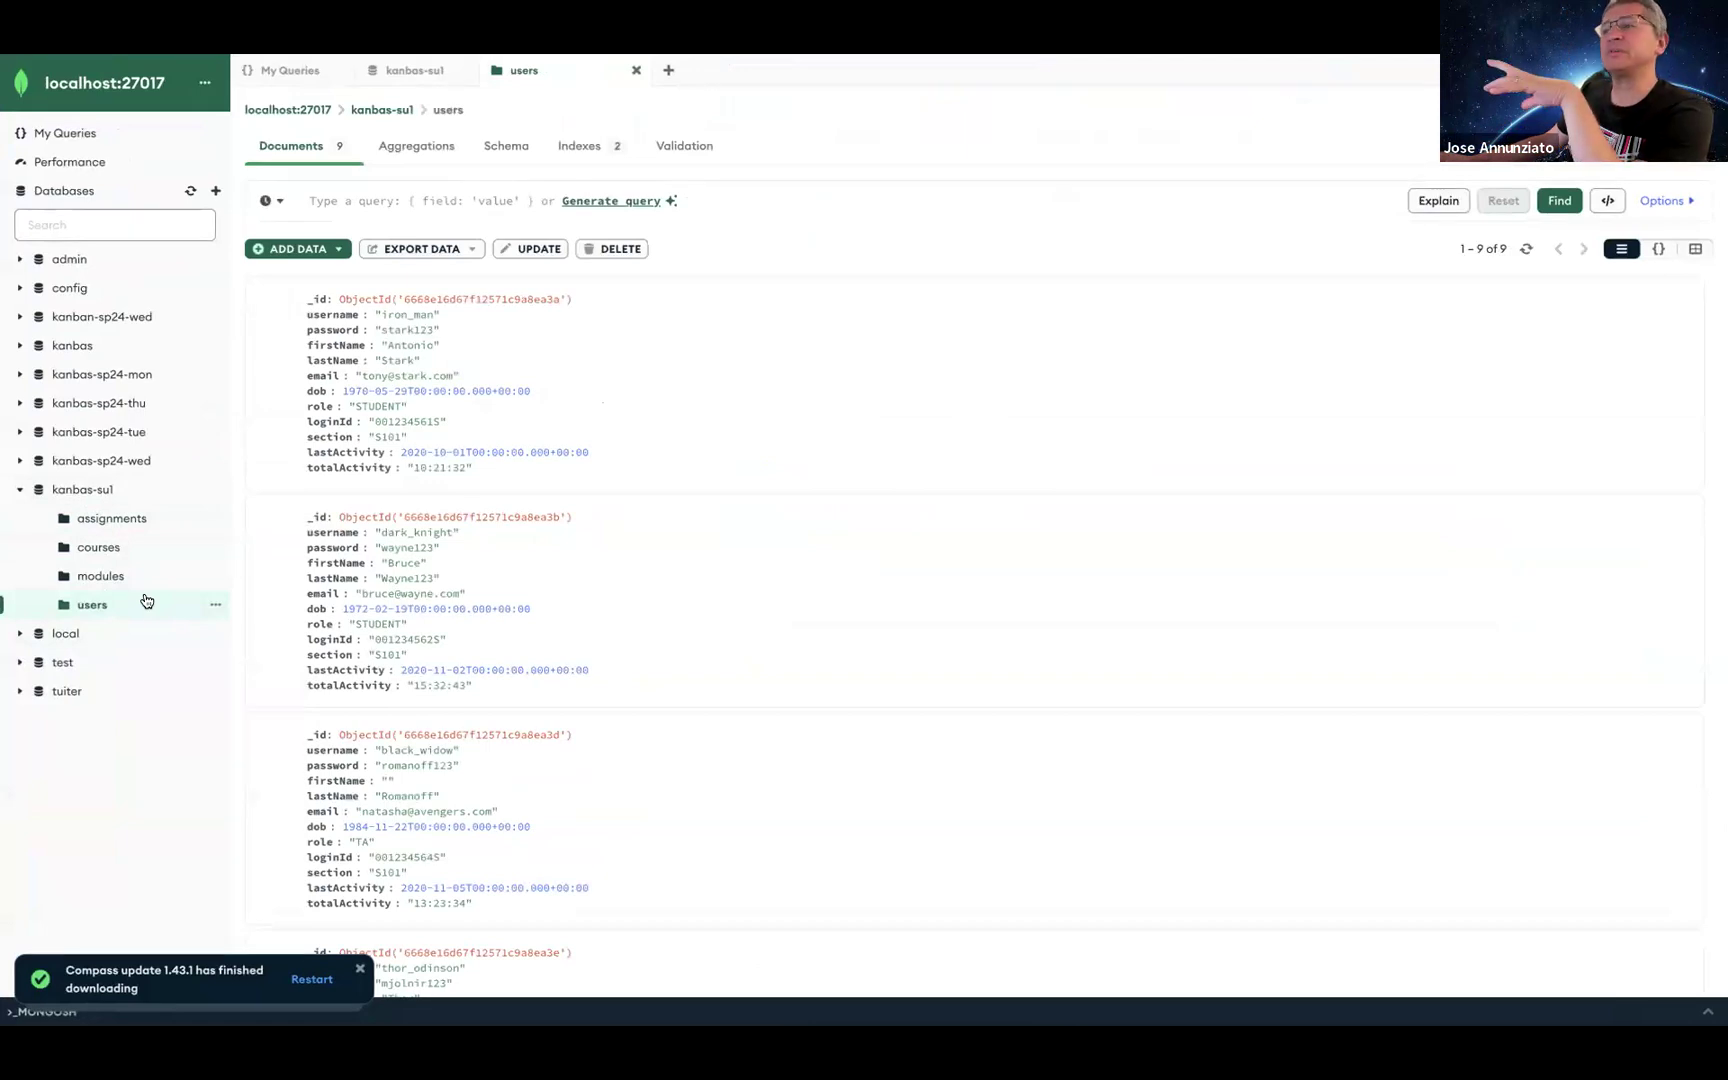
Step: Export the full users collection as JSON to kanbas-su1.users.json on the Desktop
{"action": "left_click", "coordinate": [443, 254]}
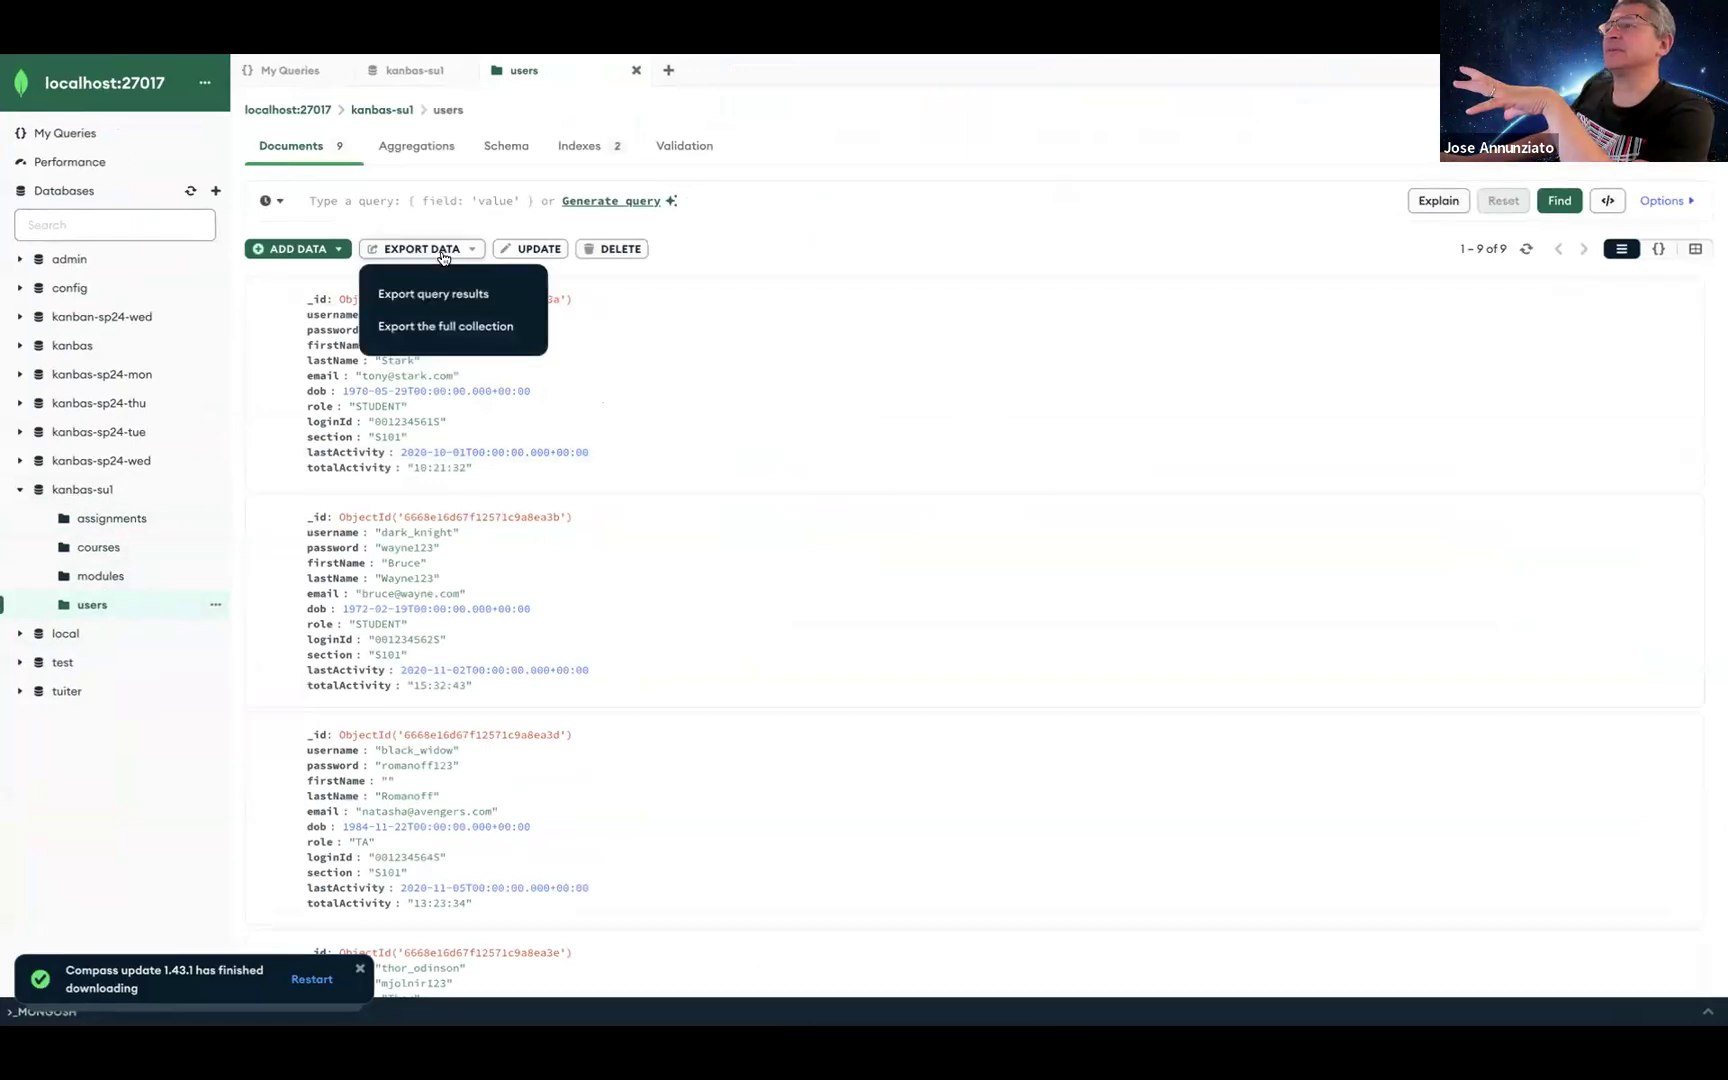
{"action": "left_click", "coordinate": [448, 330]}
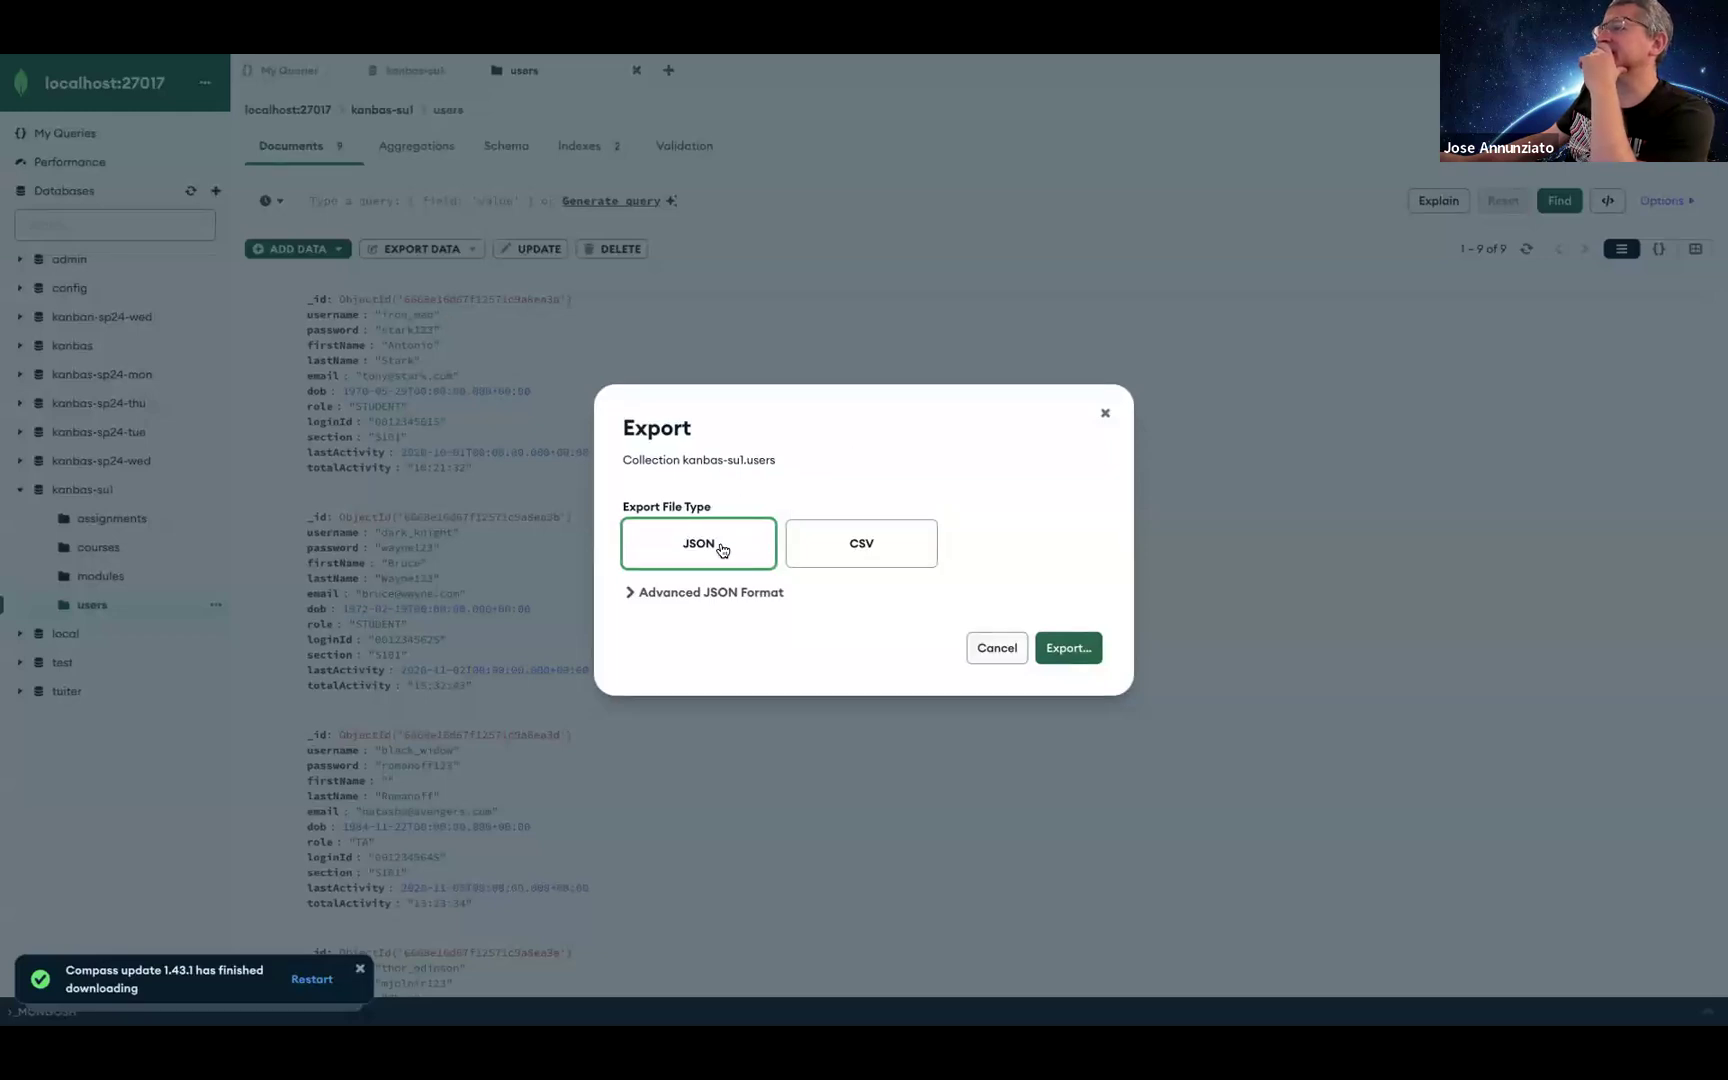
{"action": "left_click", "coordinate": [1080, 650]}
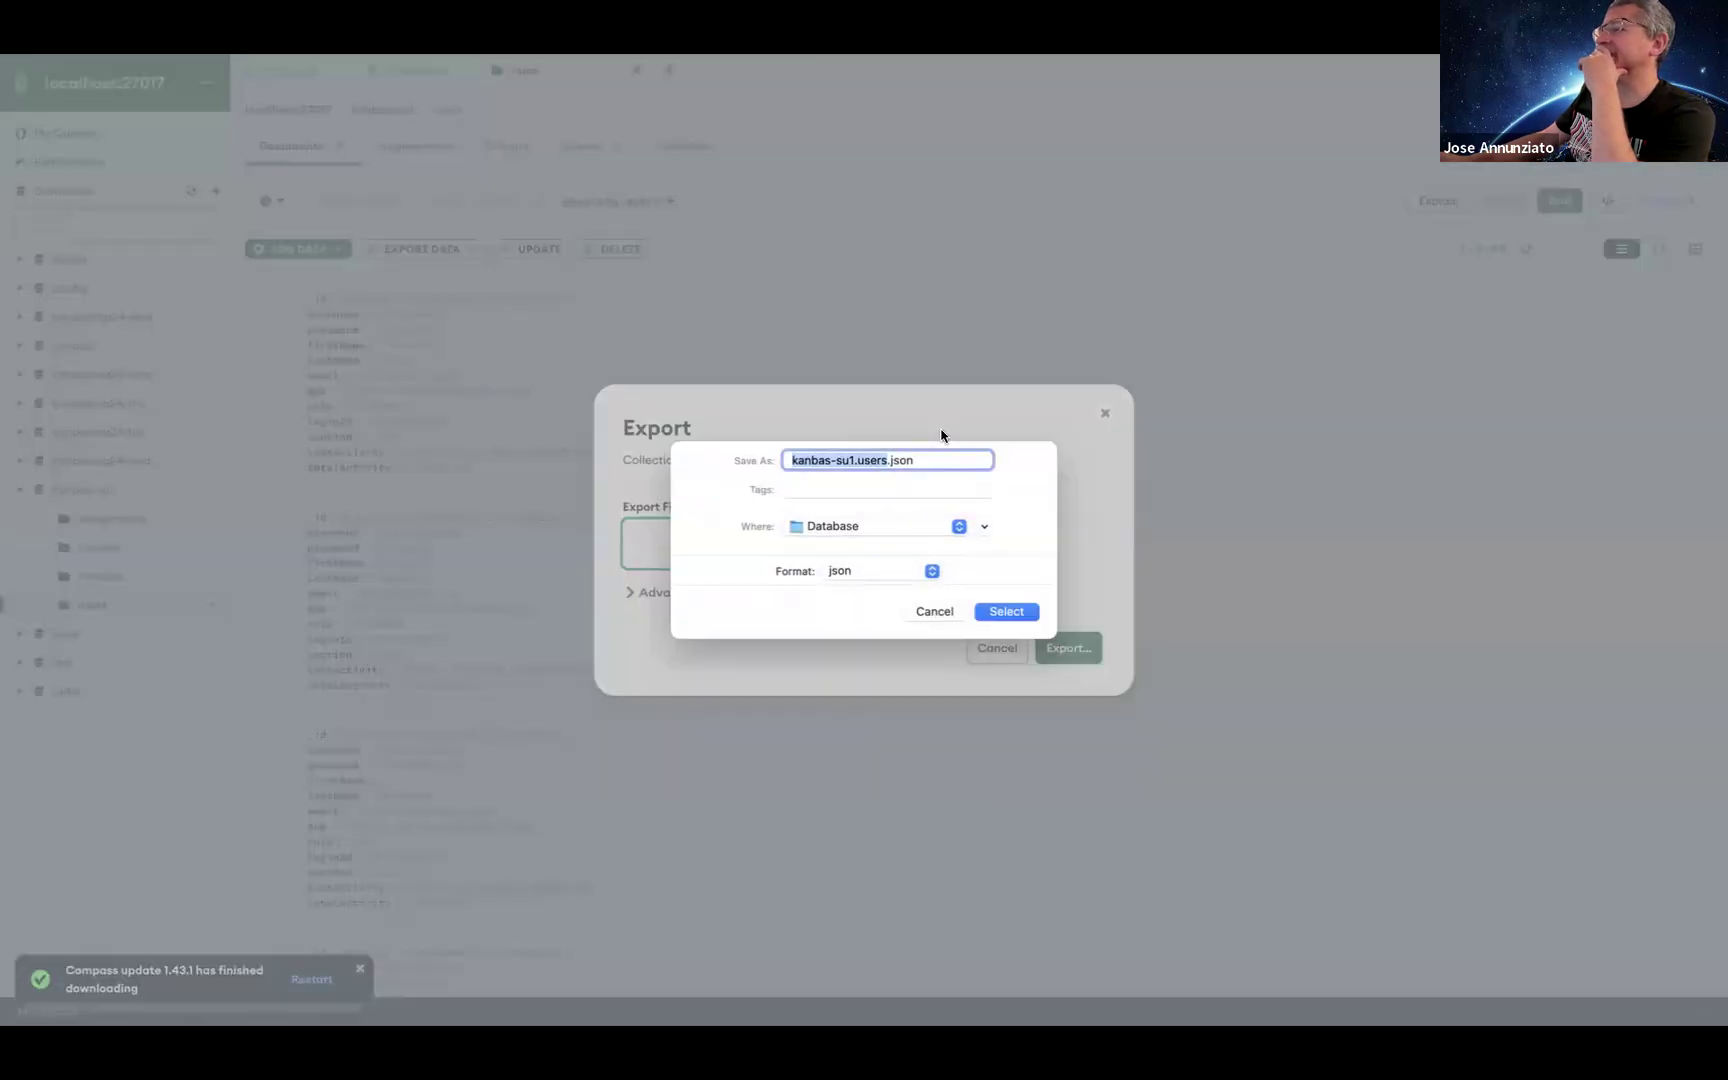
{"action": "left_click", "coordinate": [855, 525]}
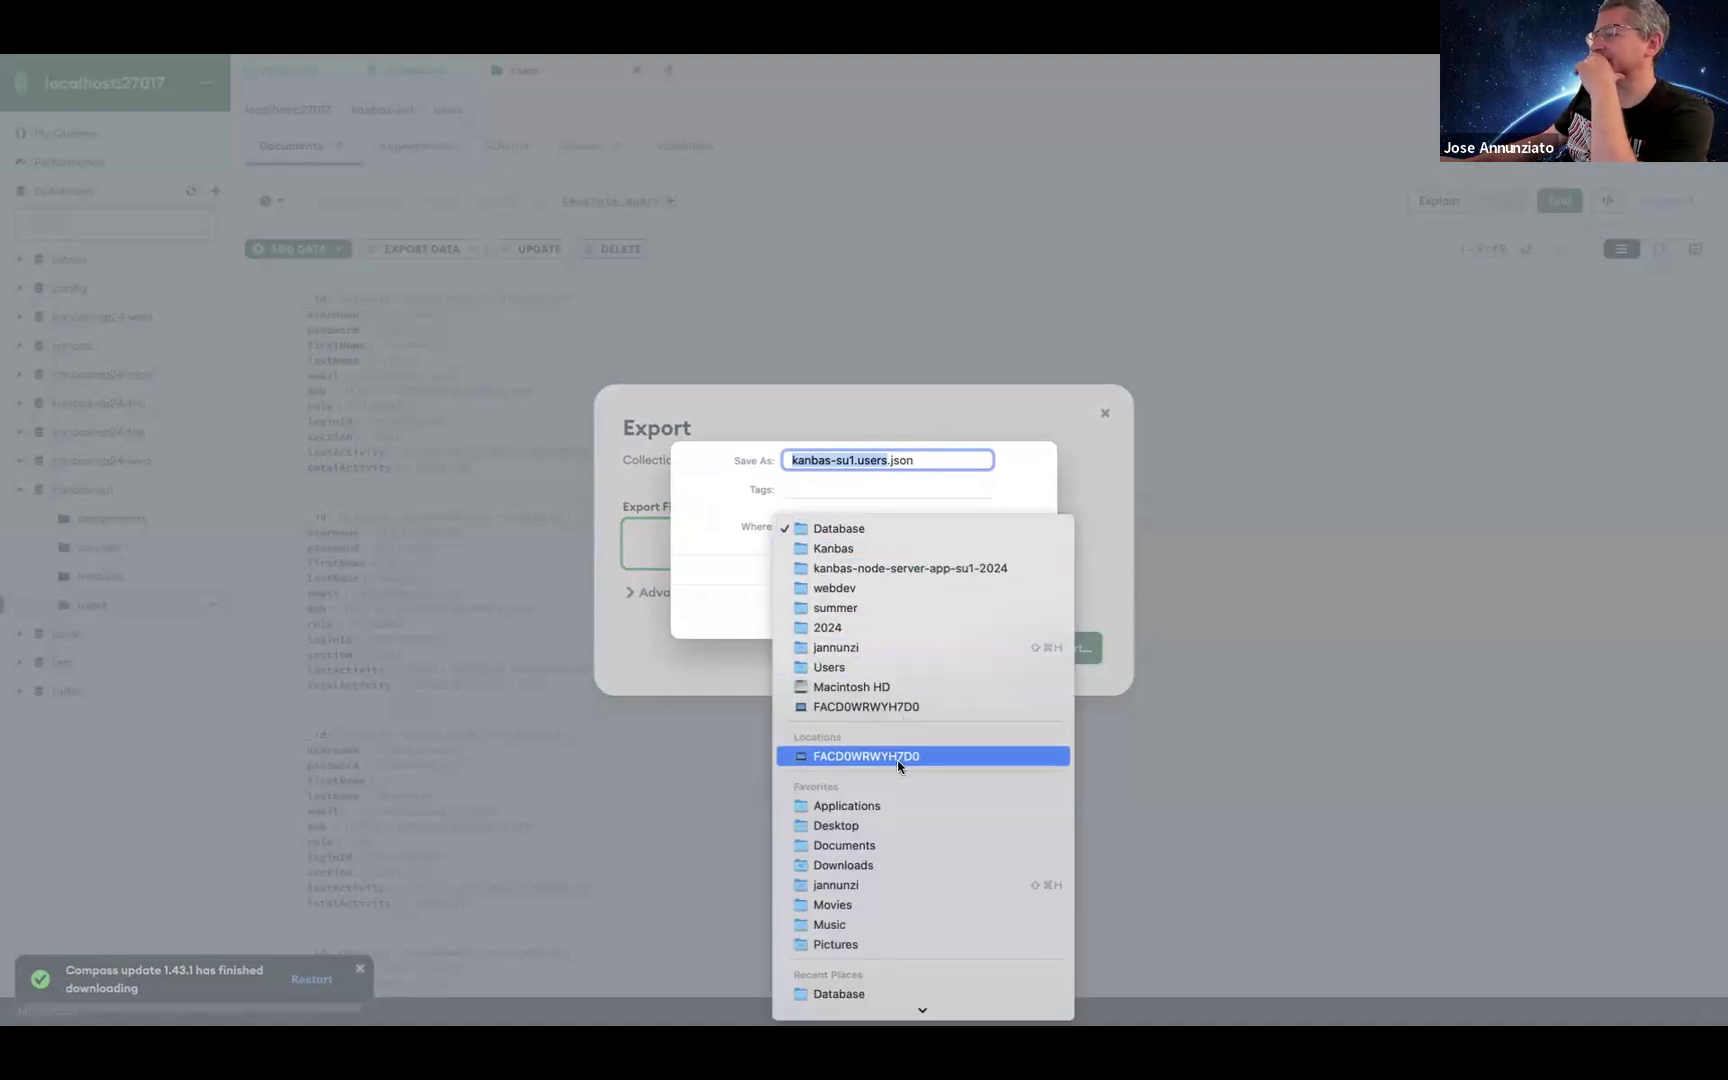
{"action": "left_click", "coordinate": [892, 825]}
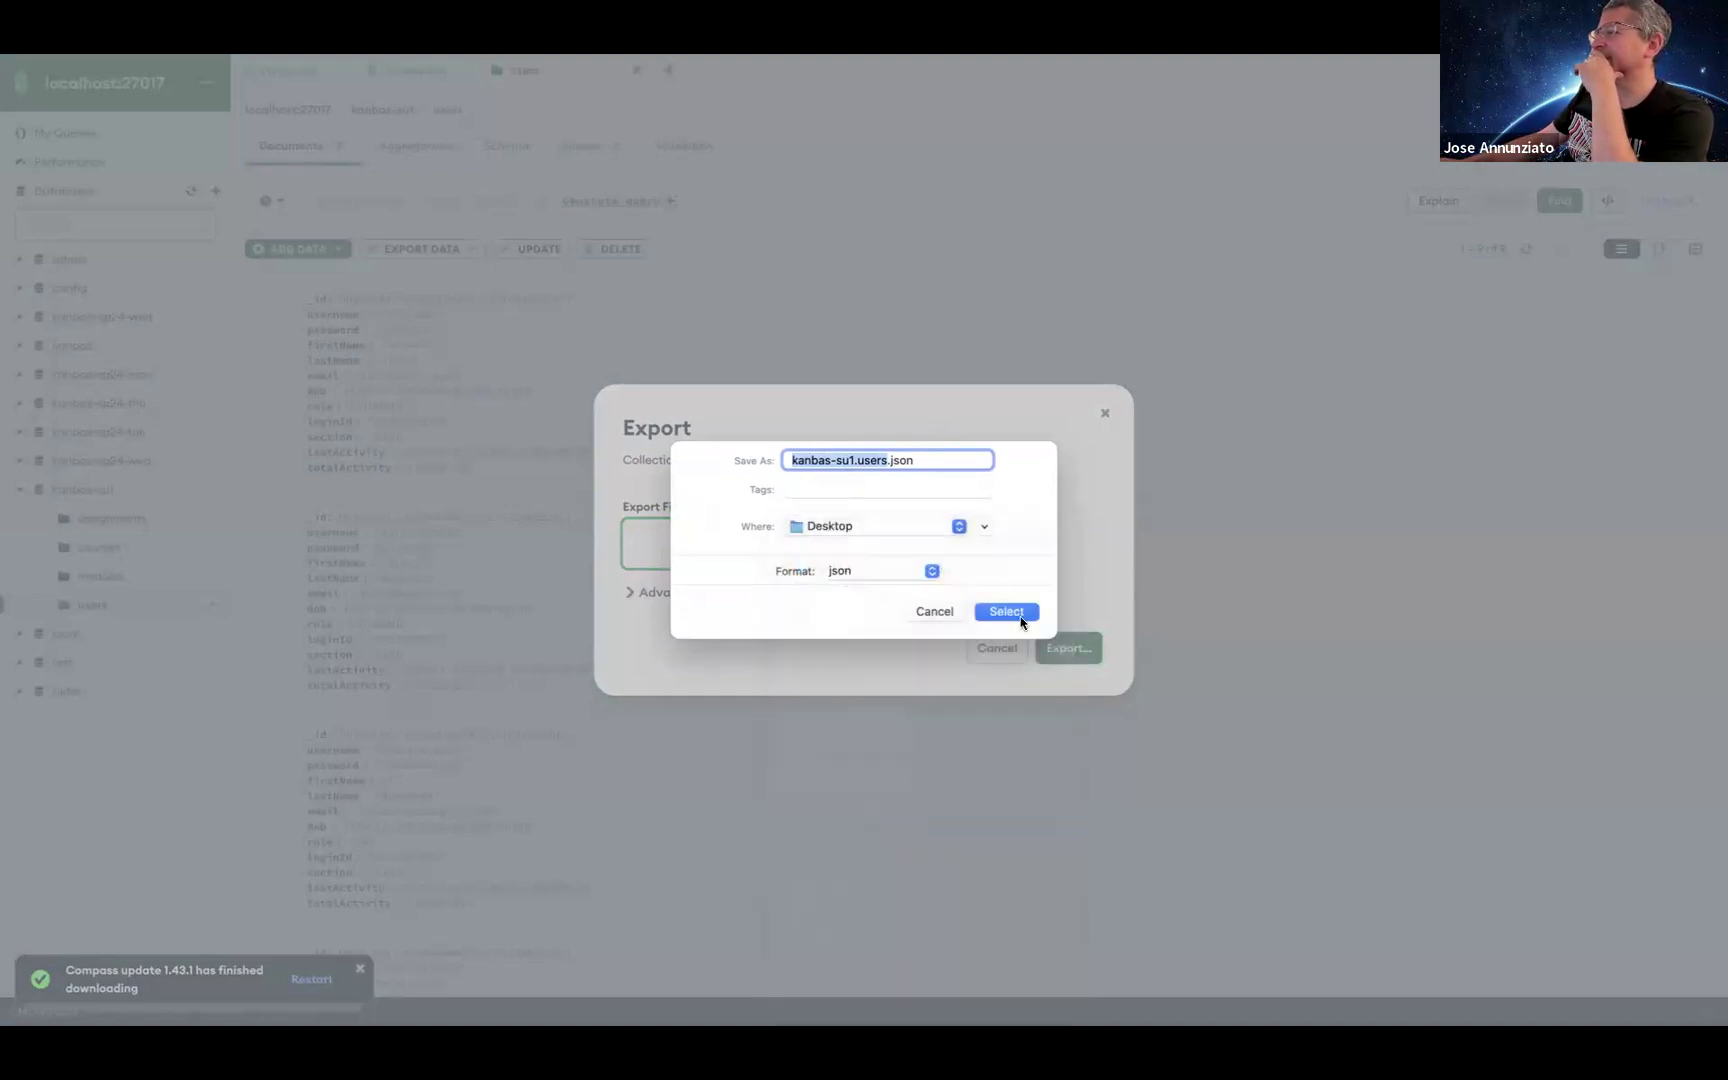
{"action": "left_click", "coordinate": [1018, 614]}
{"action": "left_click", "coordinate": [1072, 646]}
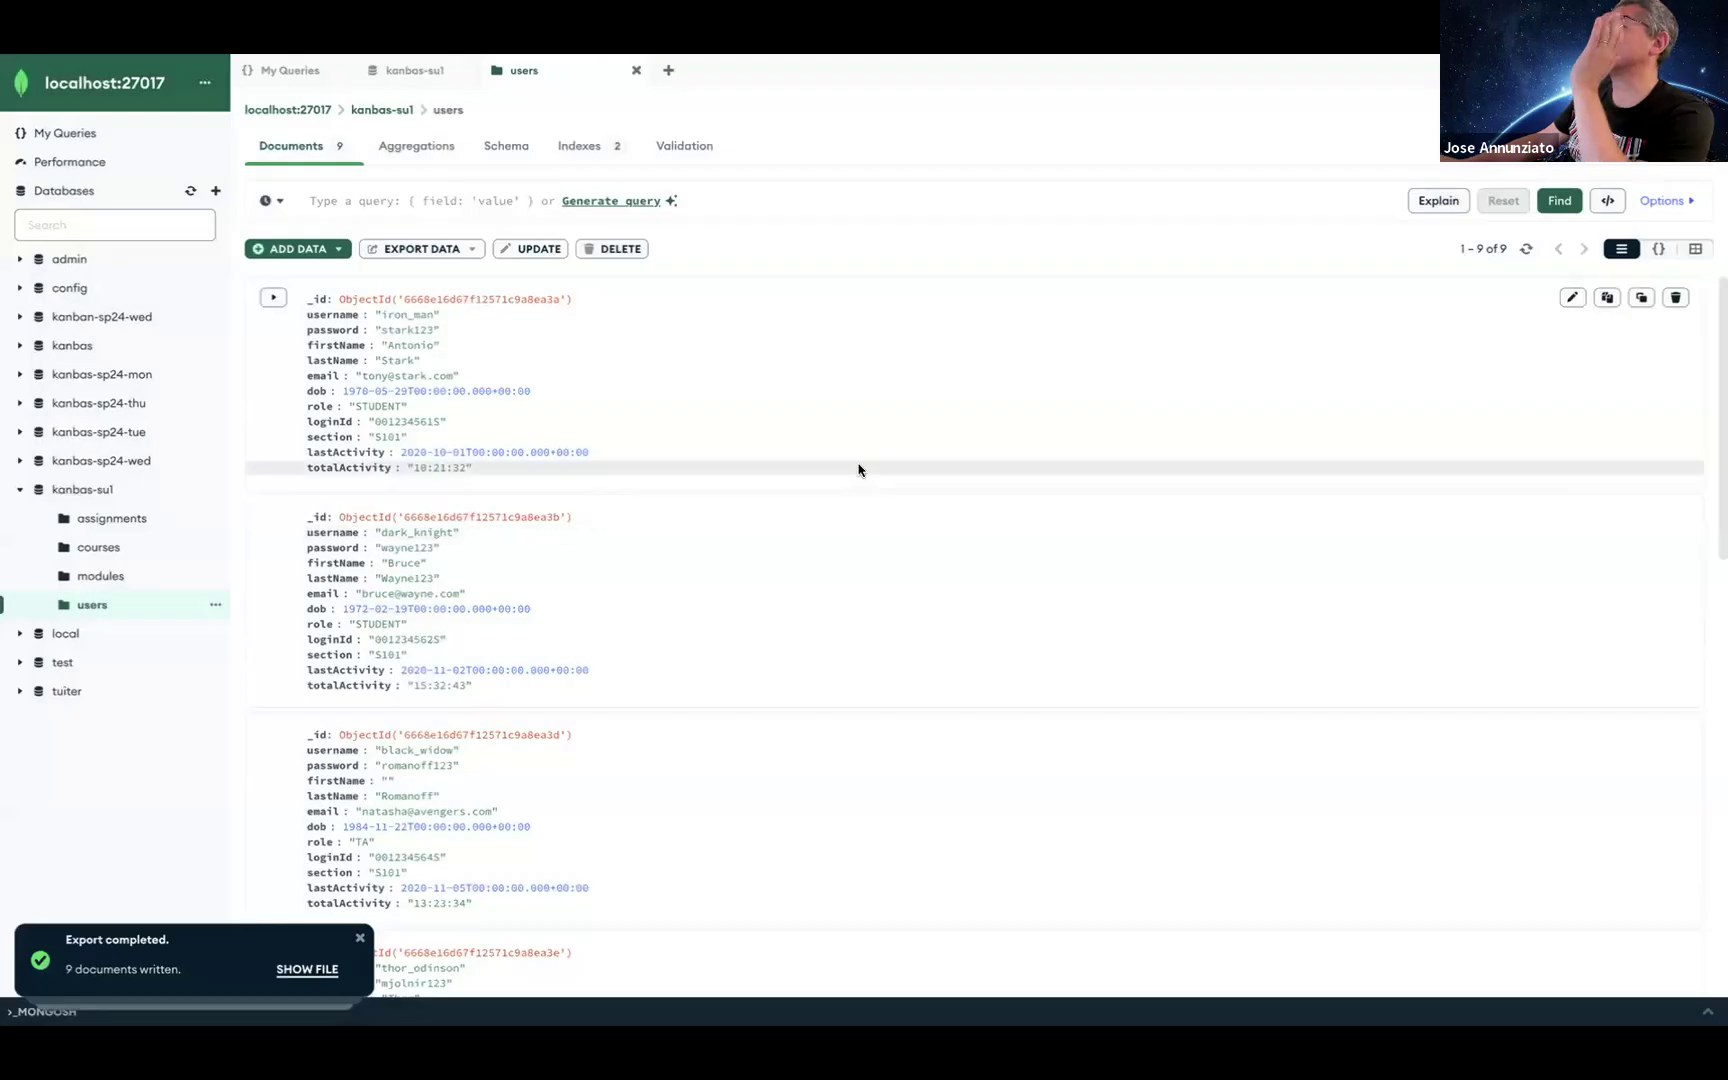
{"action": "key", "text": "ctrl+Right"}
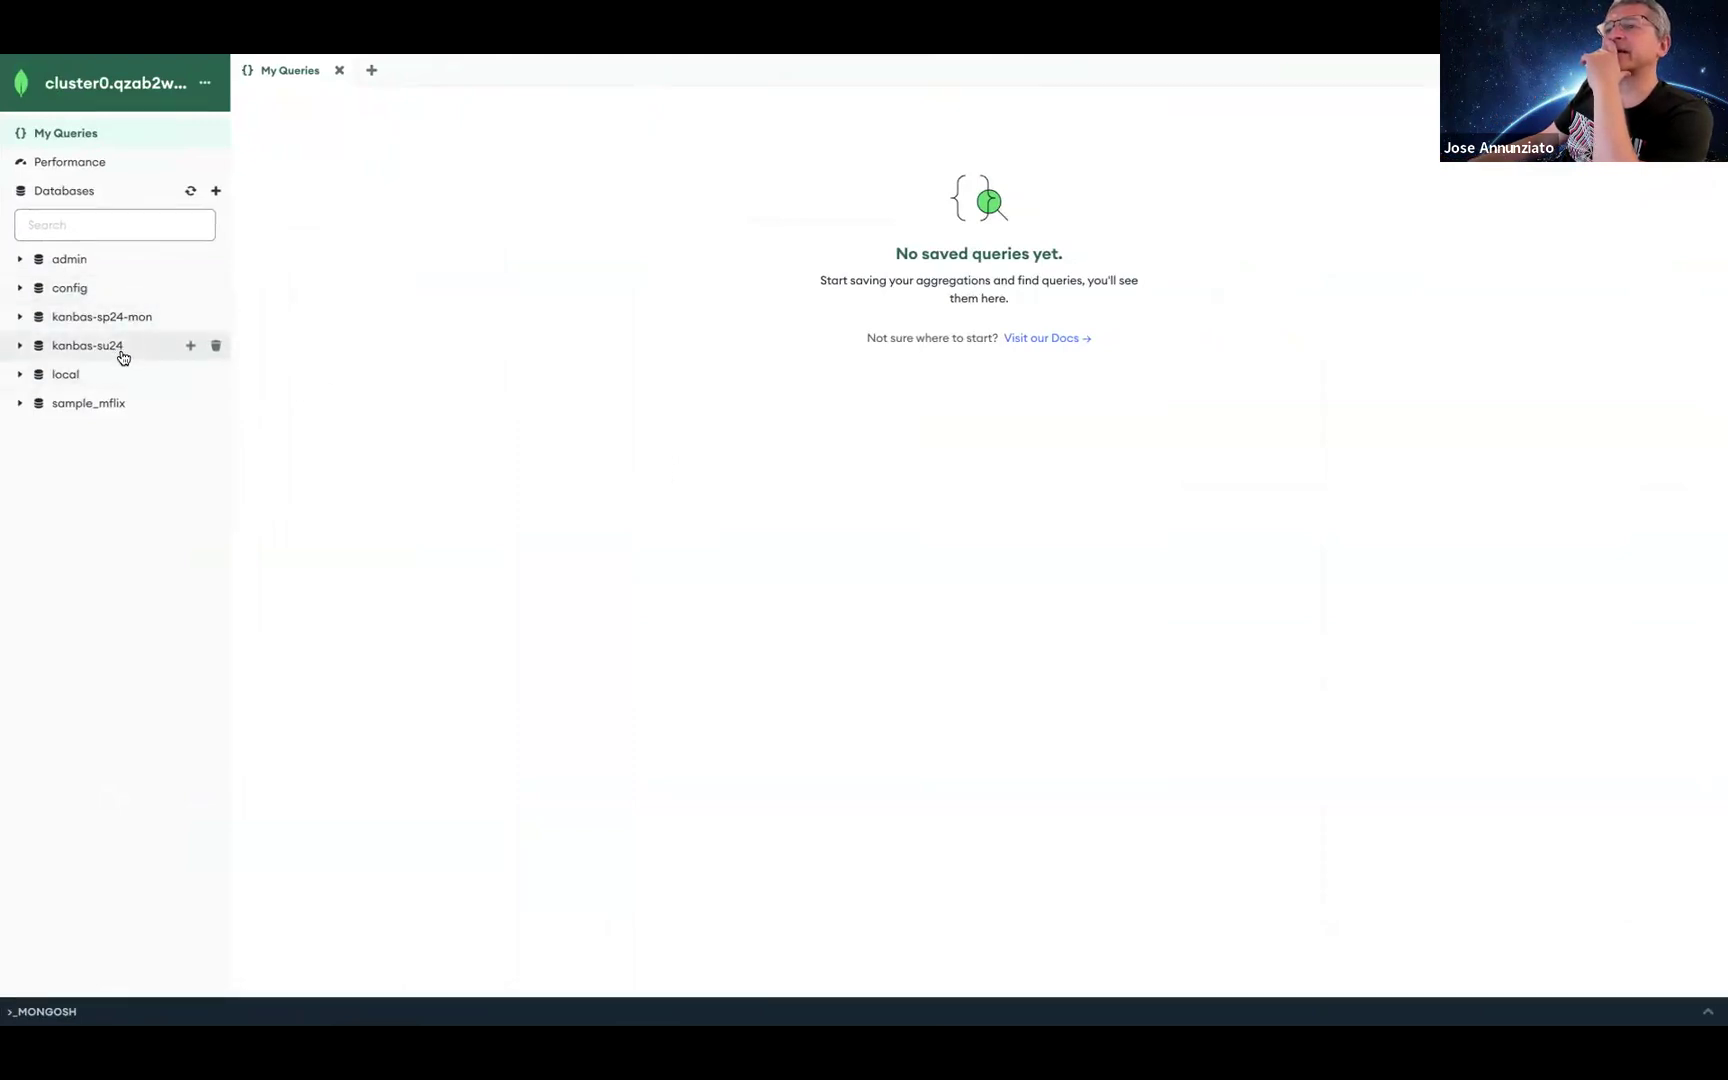
Step: Create database kanbas-su1 with a users collection on Atlas Cluster0
{"action": "left_click", "coordinate": [217, 191]}
{"action": "type", "text": "kanbas-su1"}
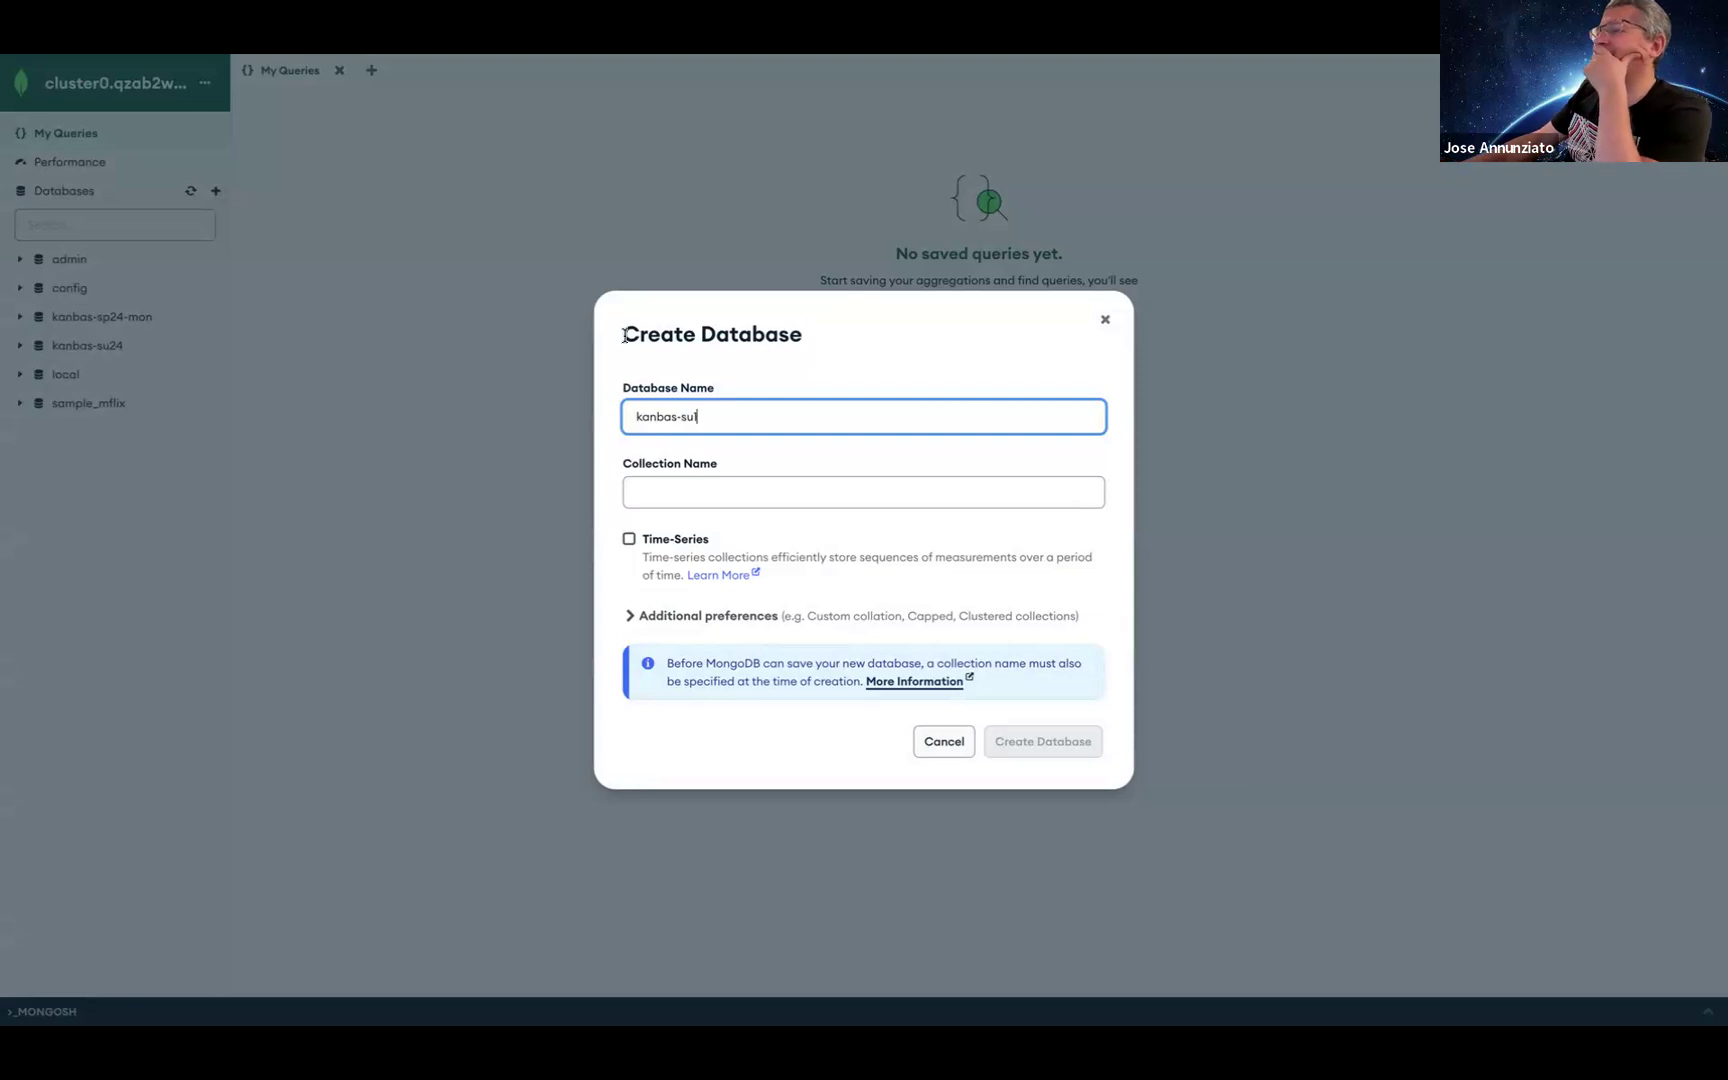
{"action": "left_click", "coordinate": [684, 482]}
{"action": "type", "text": "users"}
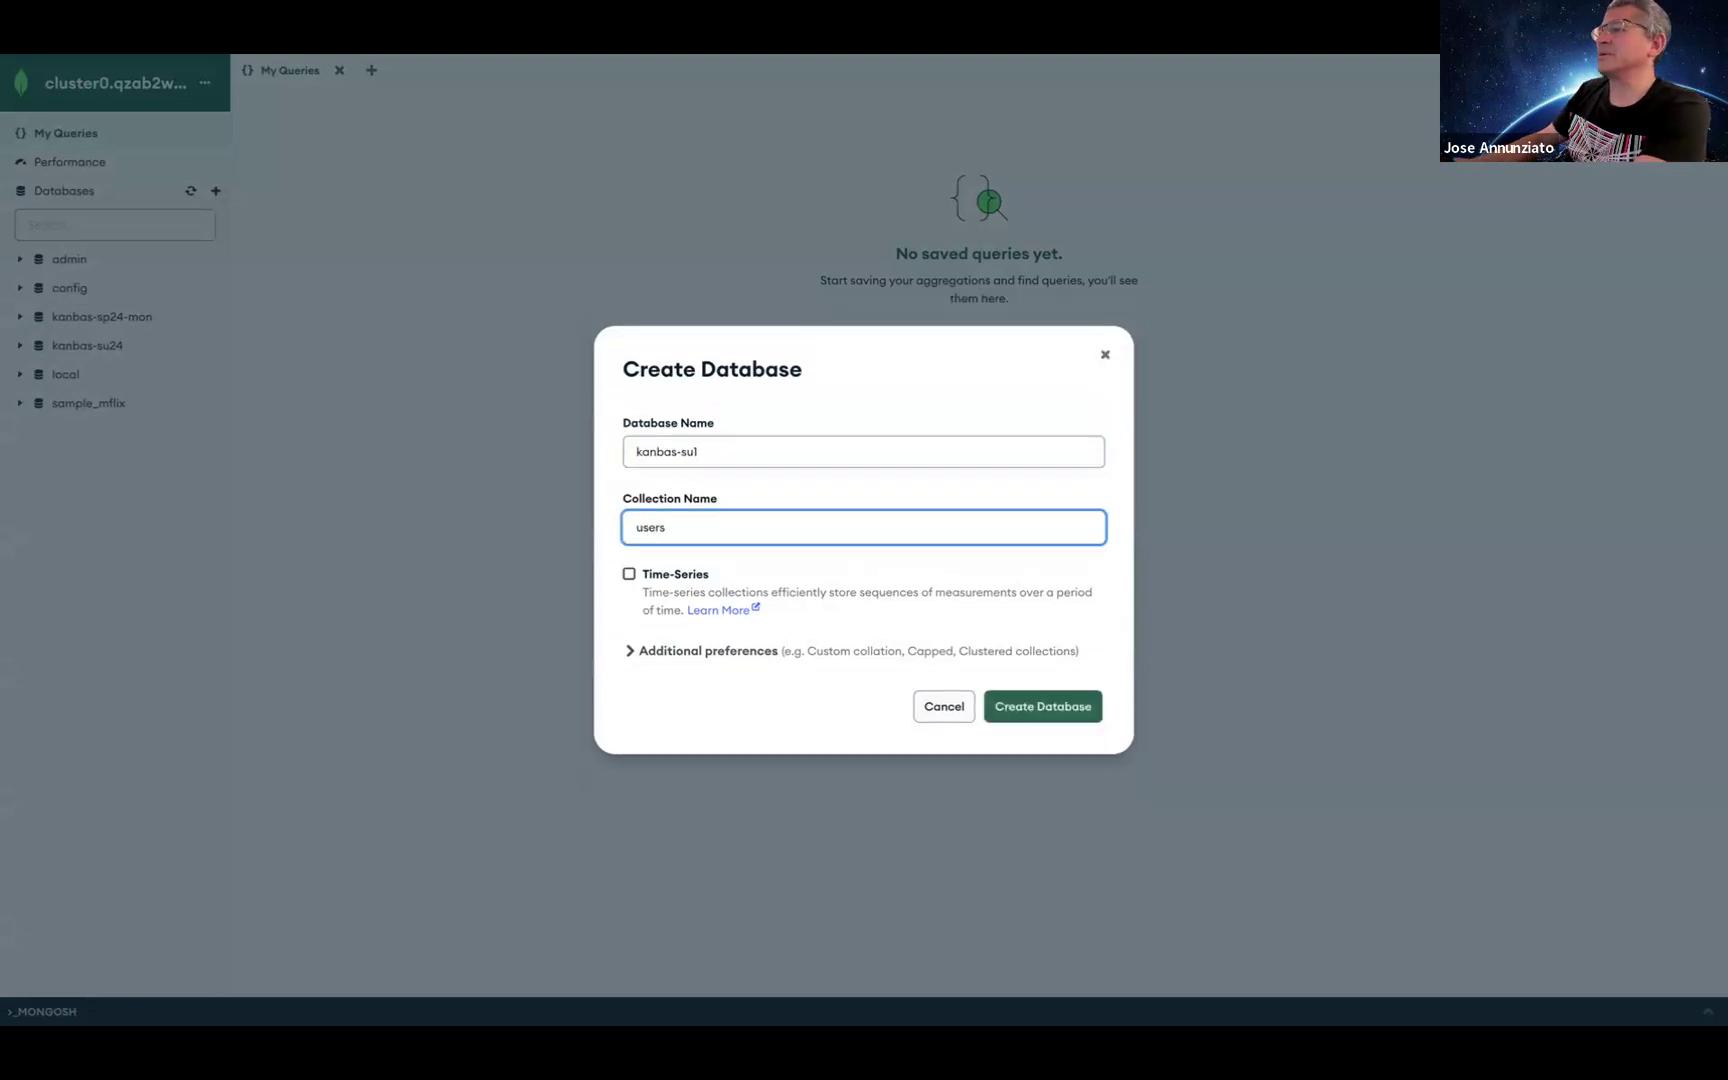
{"action": "left_click", "coordinate": [1078, 706]}
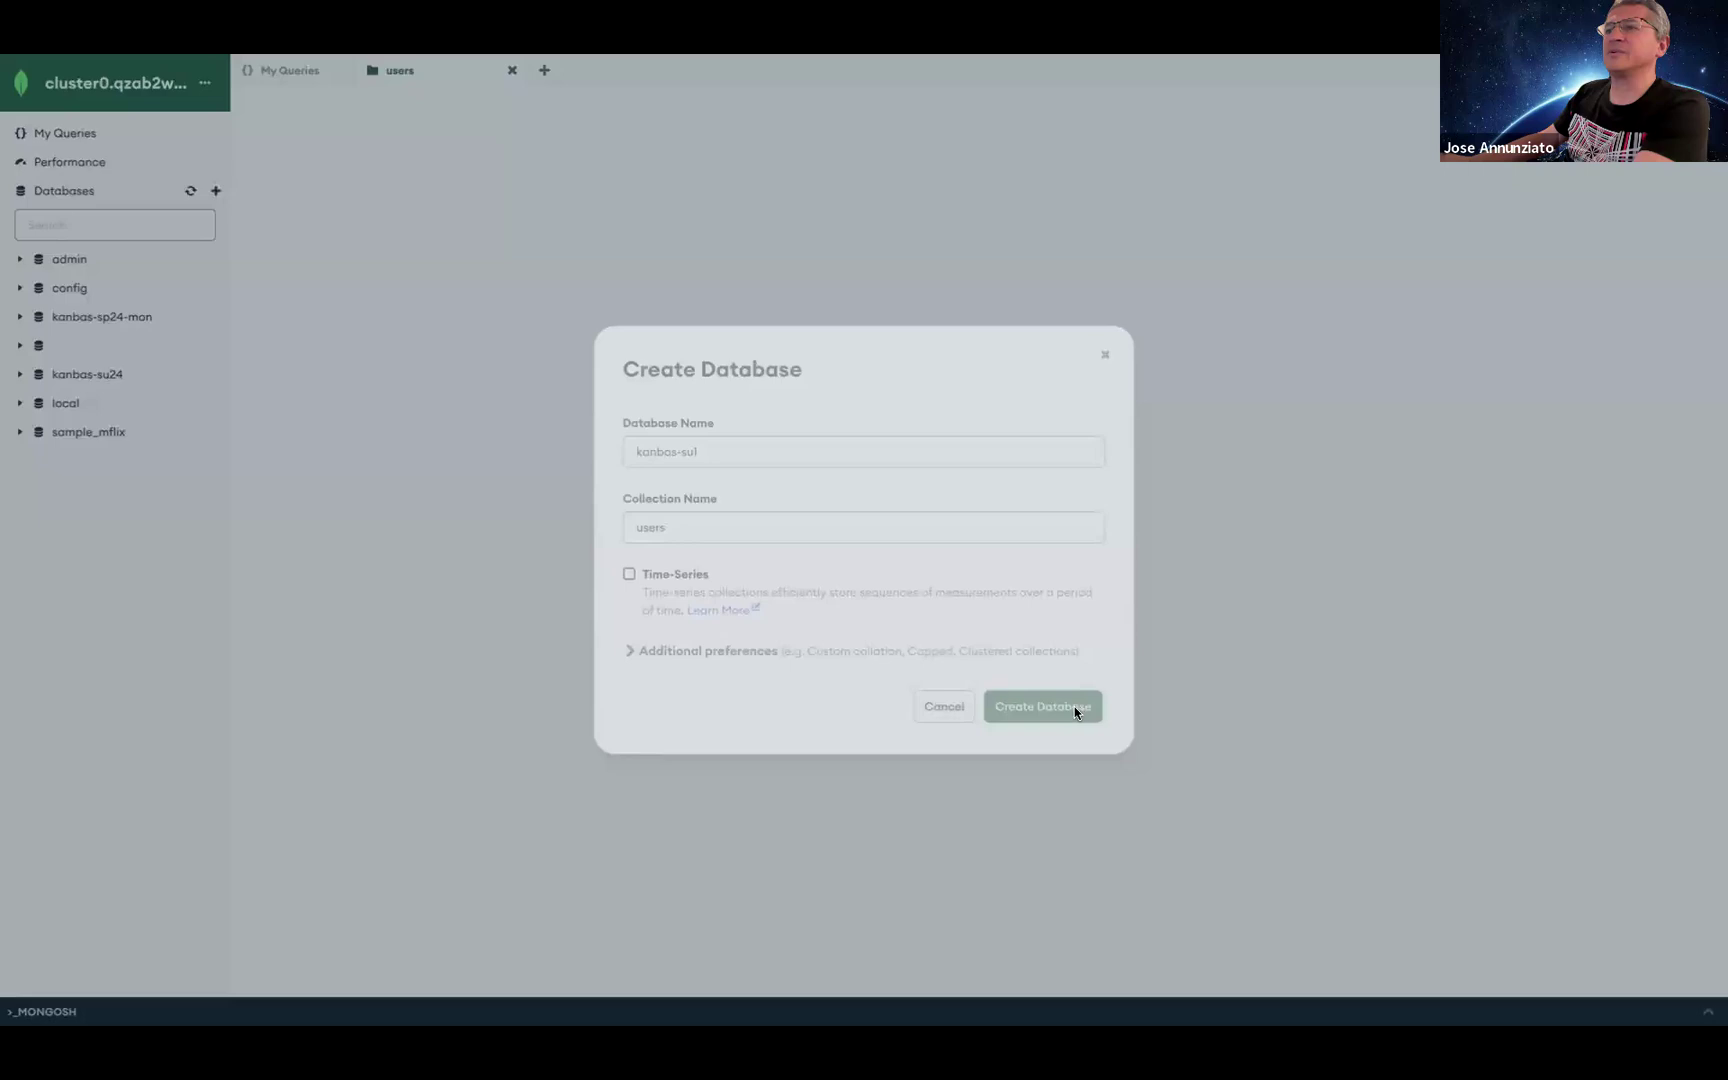
{"action": "left_click", "coordinate": [323, 252]}
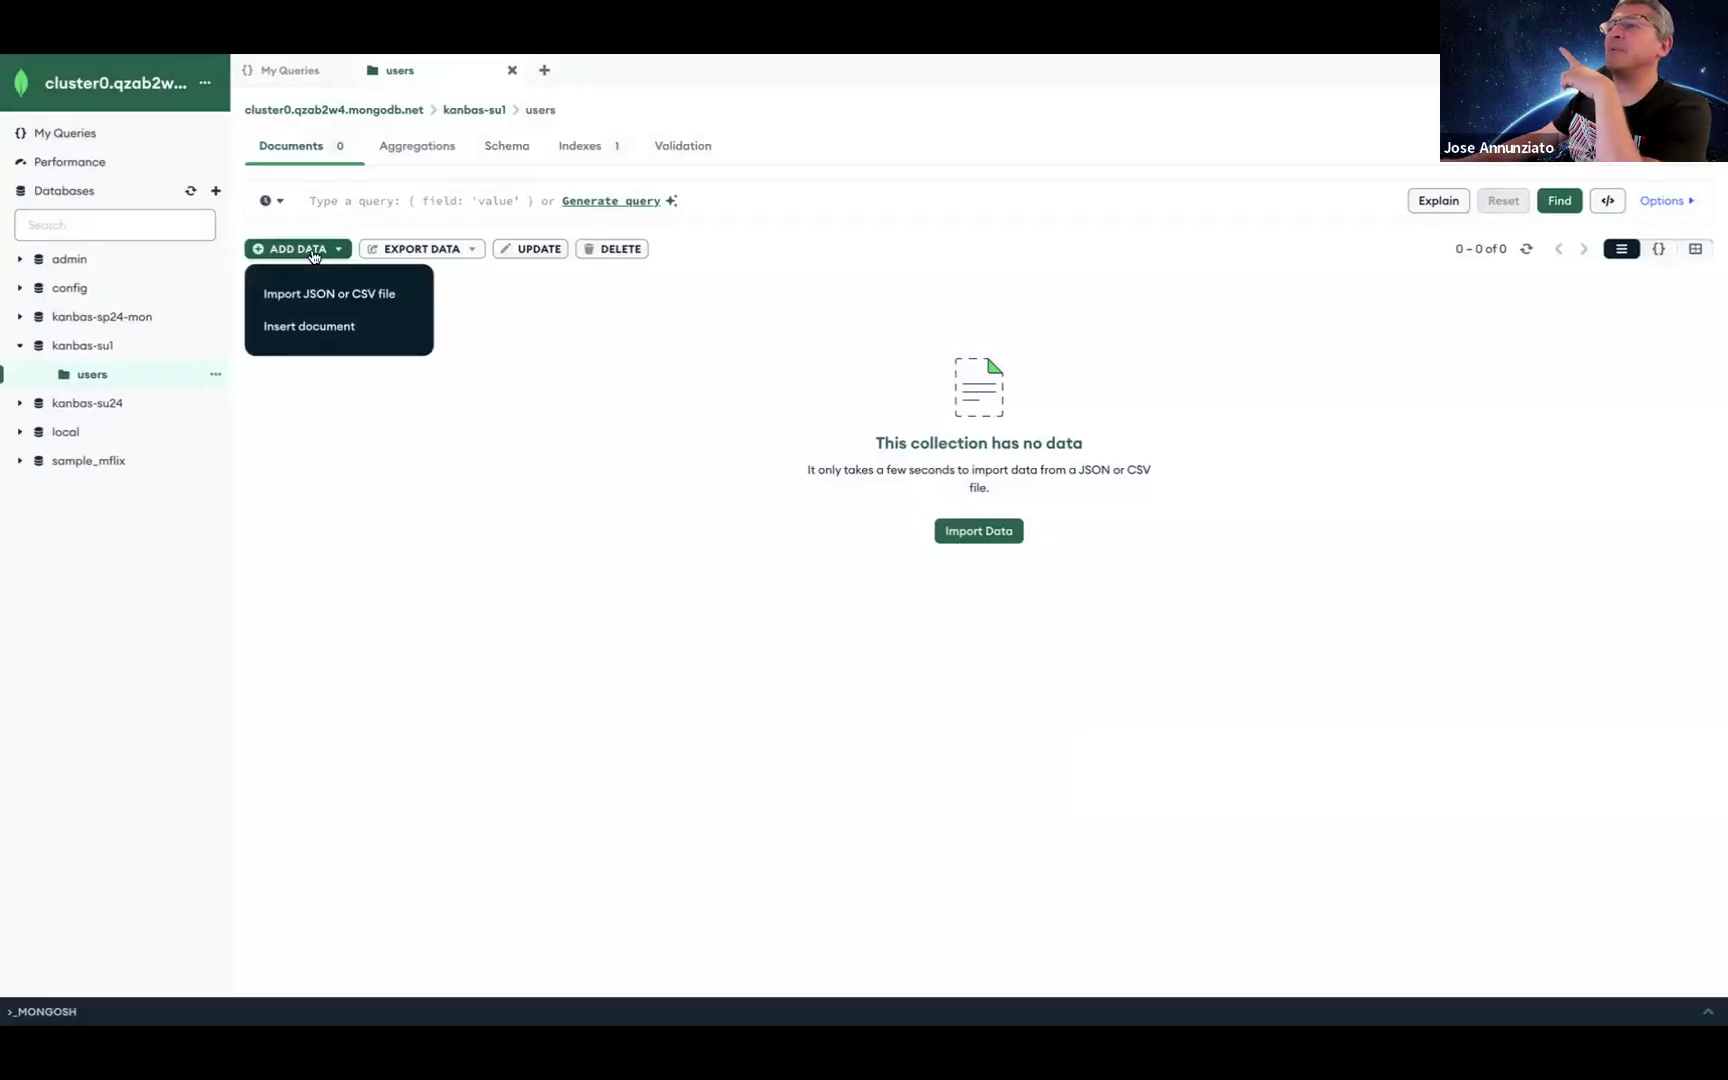
Step: Import the 9 user documents from Desktop kanbas-su1.users.json into the Atlas users collection
{"action": "left_click", "coordinate": [335, 295]}
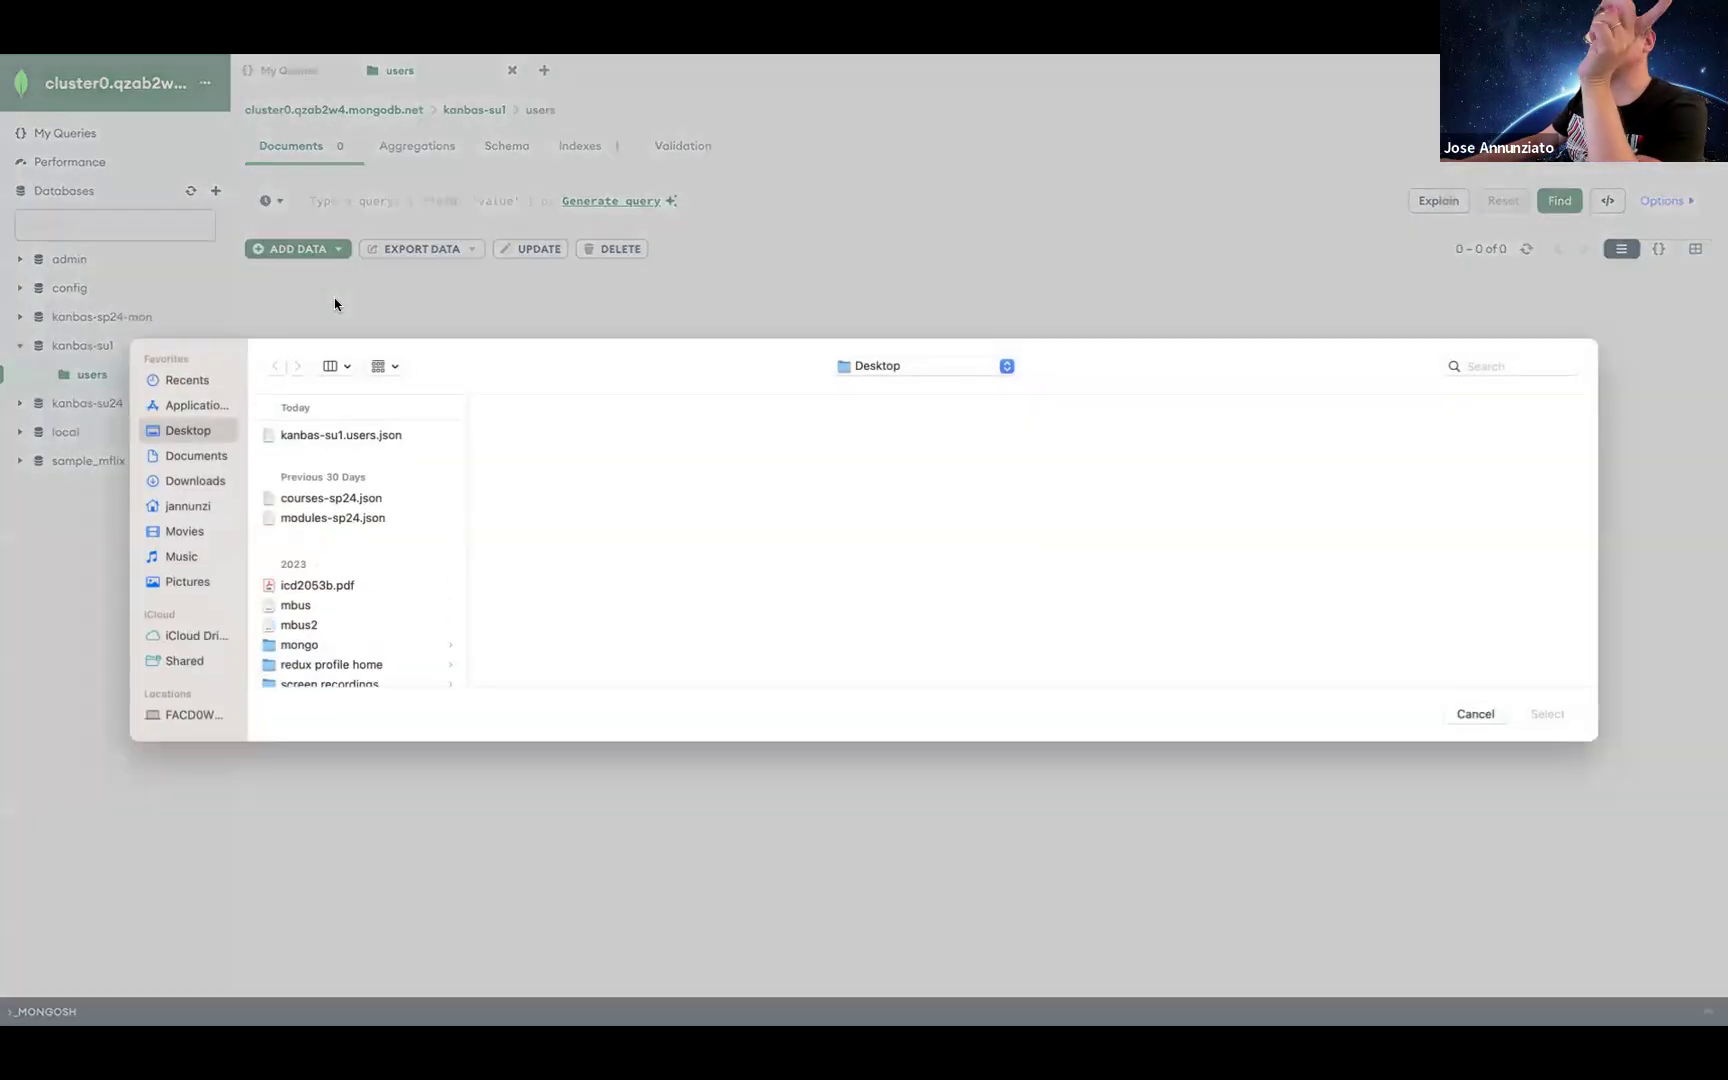
{"action": "left_click", "coordinate": [395, 442]}
{"action": "key", "text": "space"}
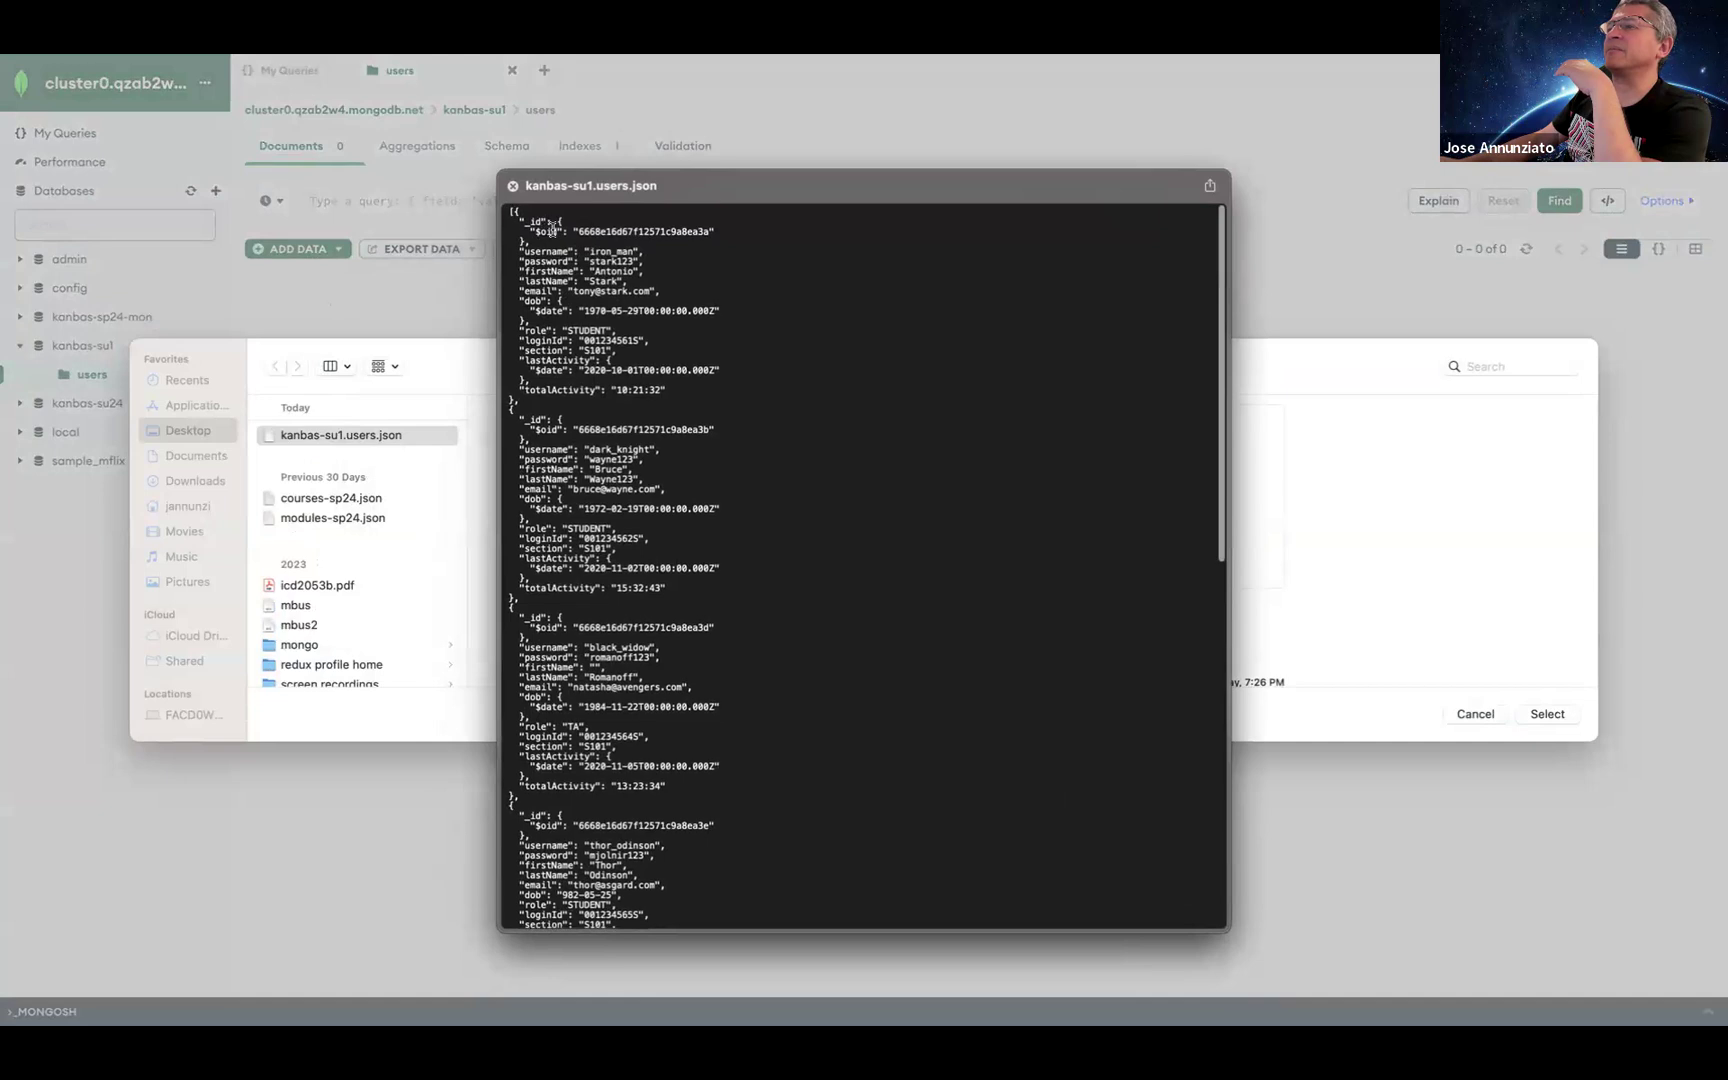
{"action": "left_click", "coordinate": [1312, 383]}
{"action": "left_click", "coordinate": [512, 185]}
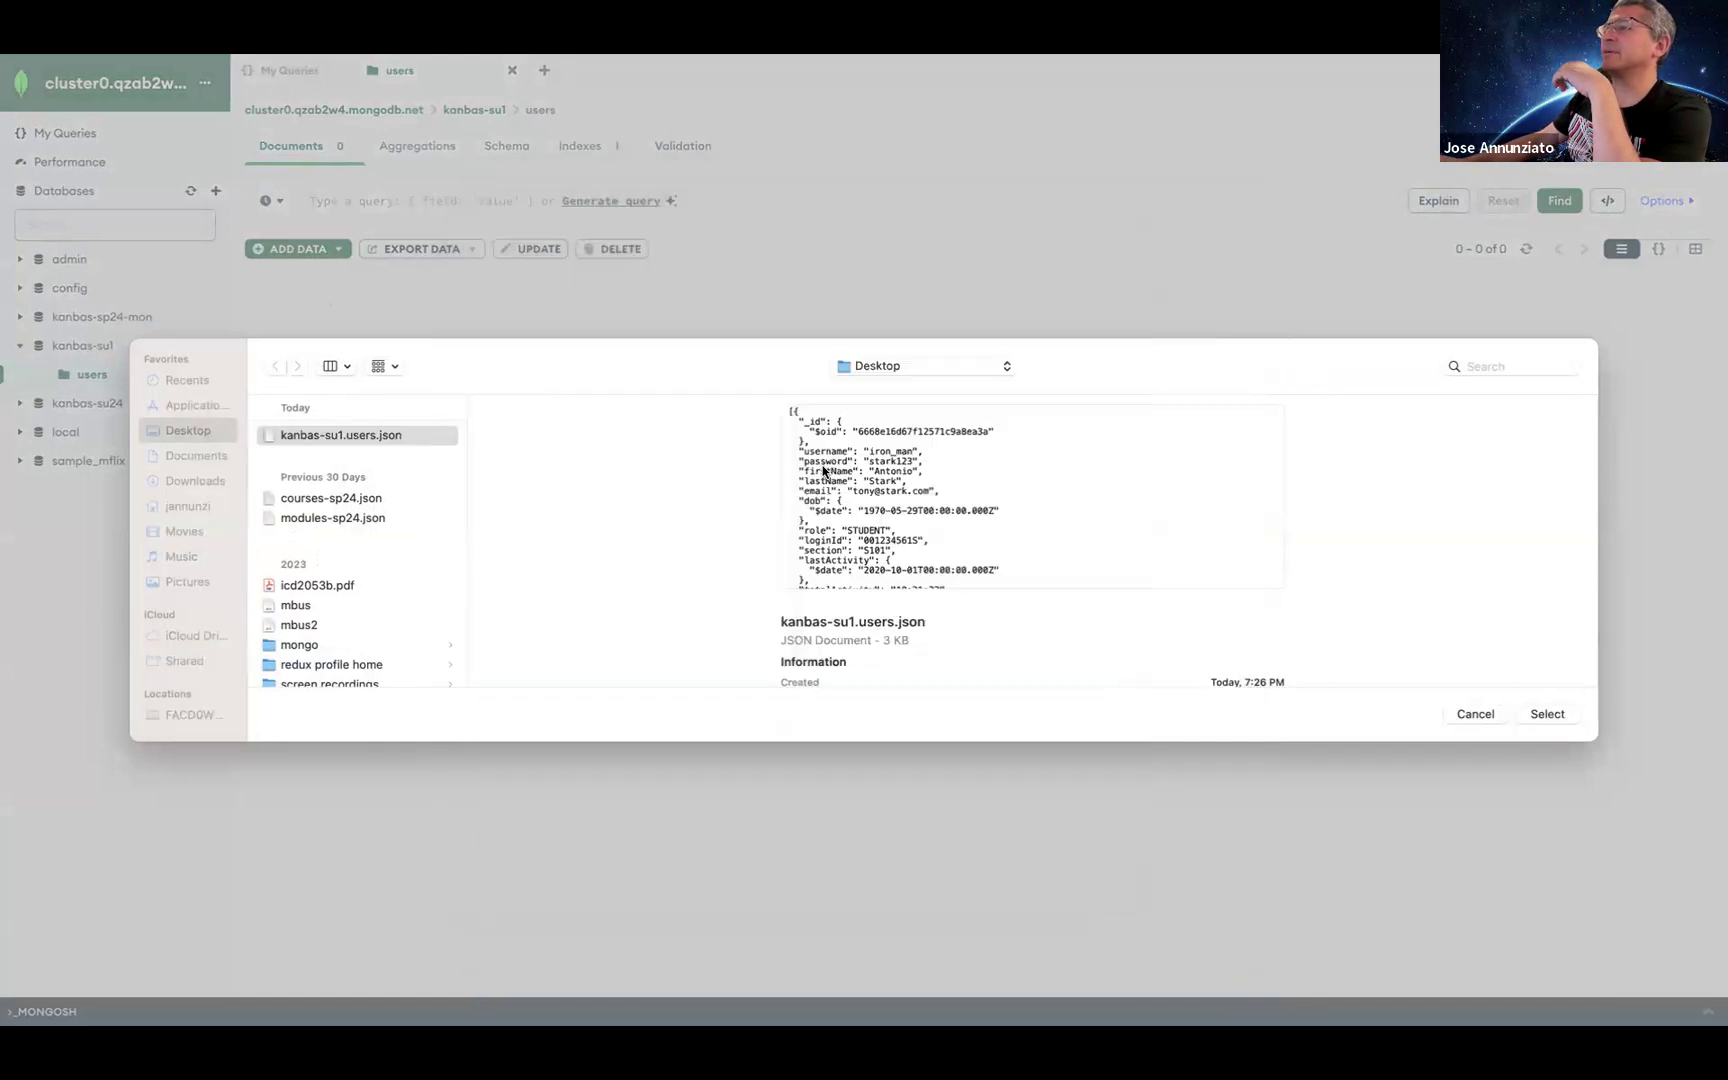
{"action": "left_click", "coordinate": [1547, 715]}
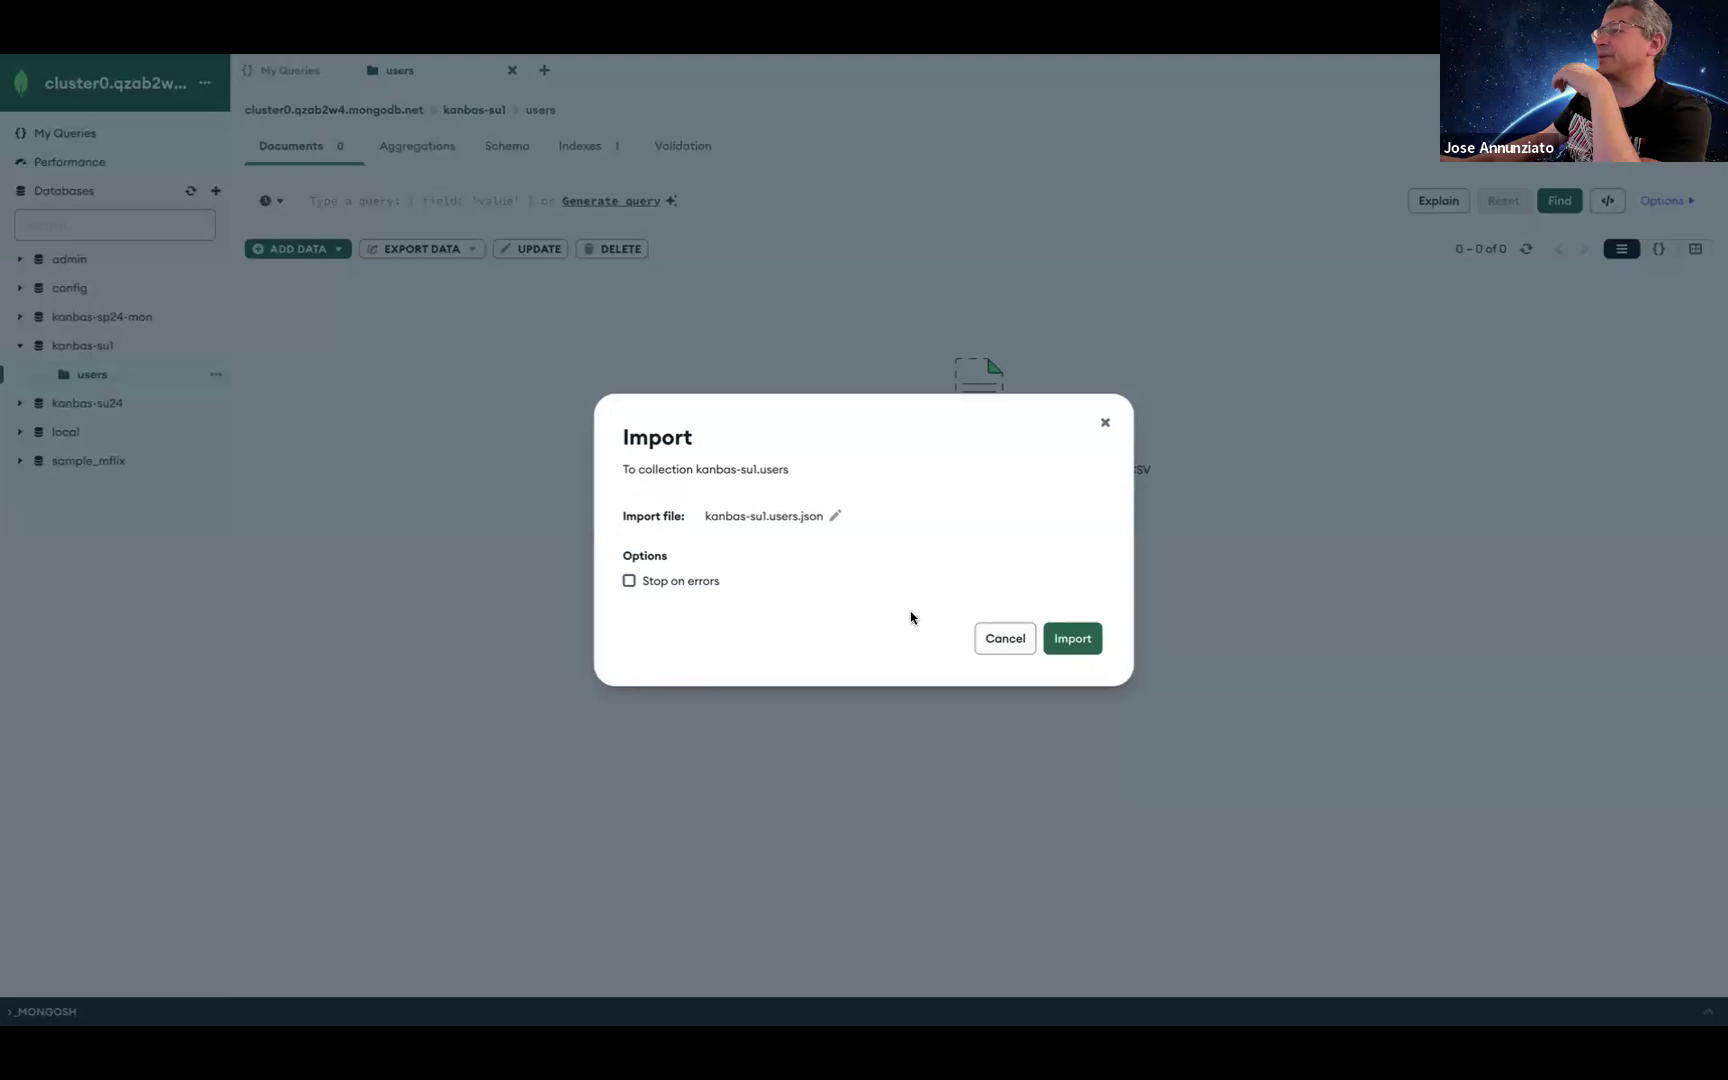
{"action": "left_click", "coordinate": [1072, 638]}
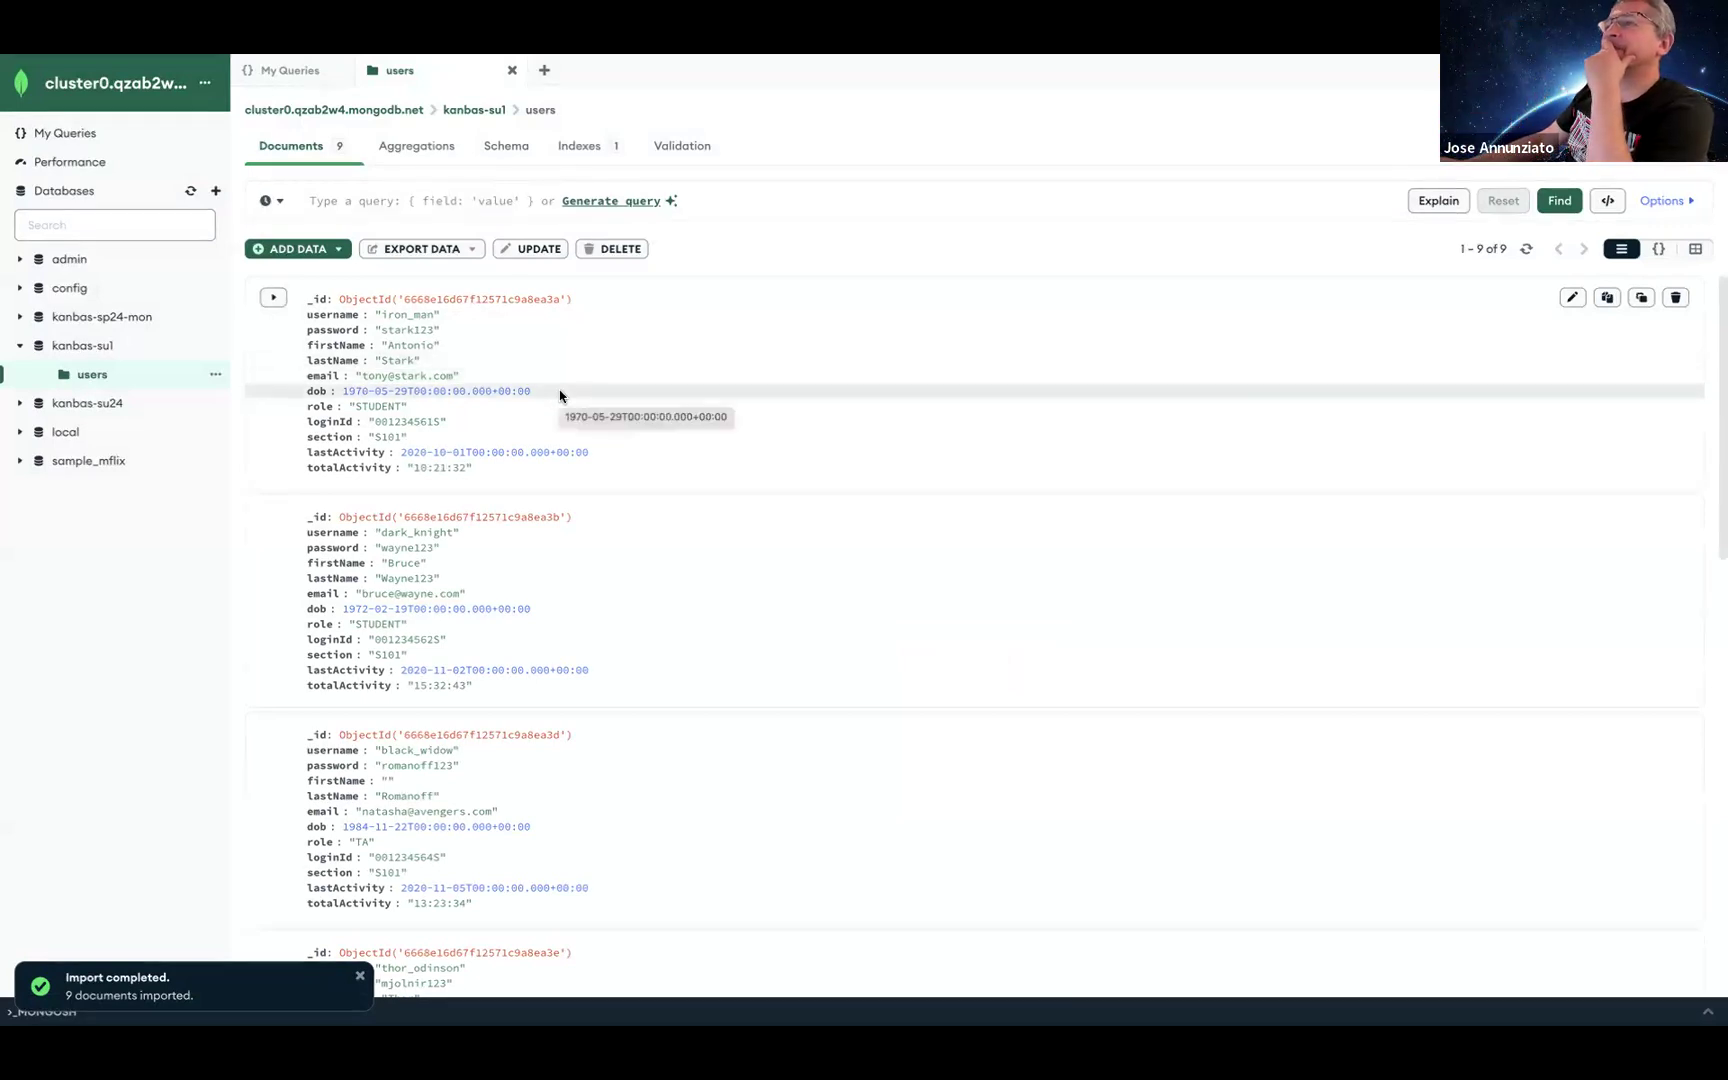
{"action": "key", "text": "ctrl+Up"}
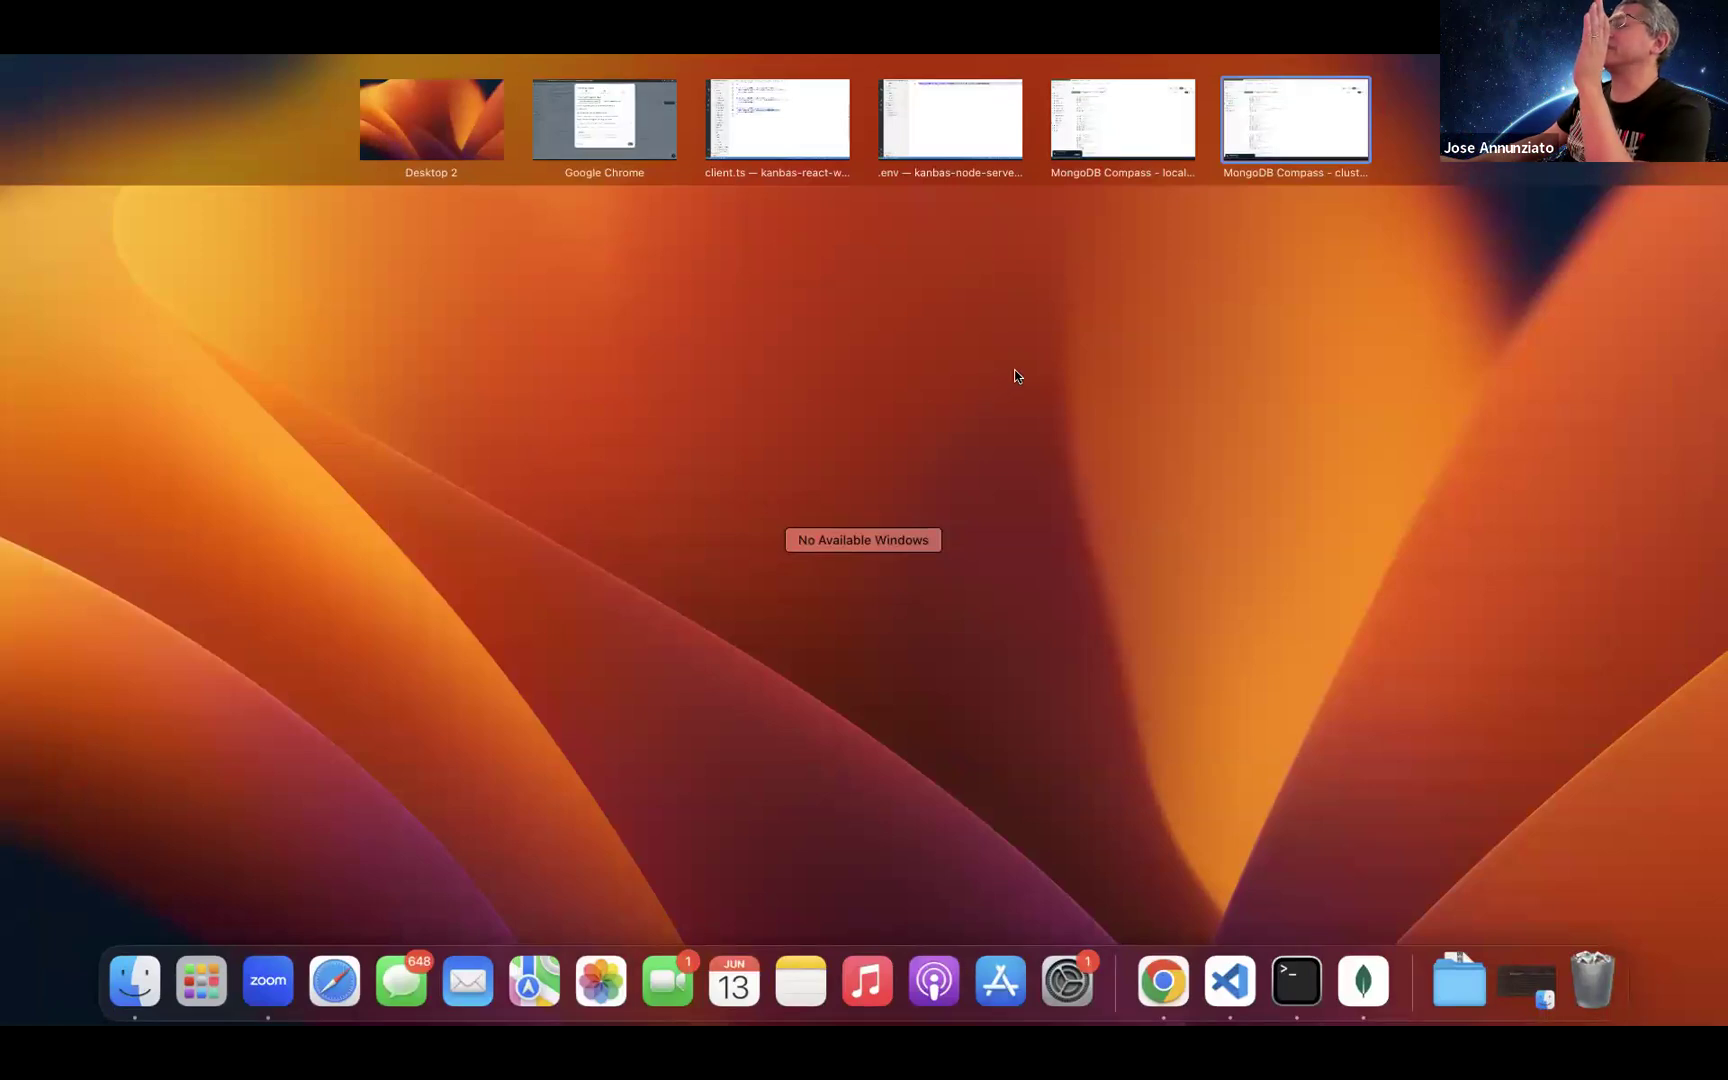
Step: Choose the '.env — kanbas-node-server' Space thumbnail to bring up Visual Studio Code
{"action": "left_click", "coordinate": [951, 140]}
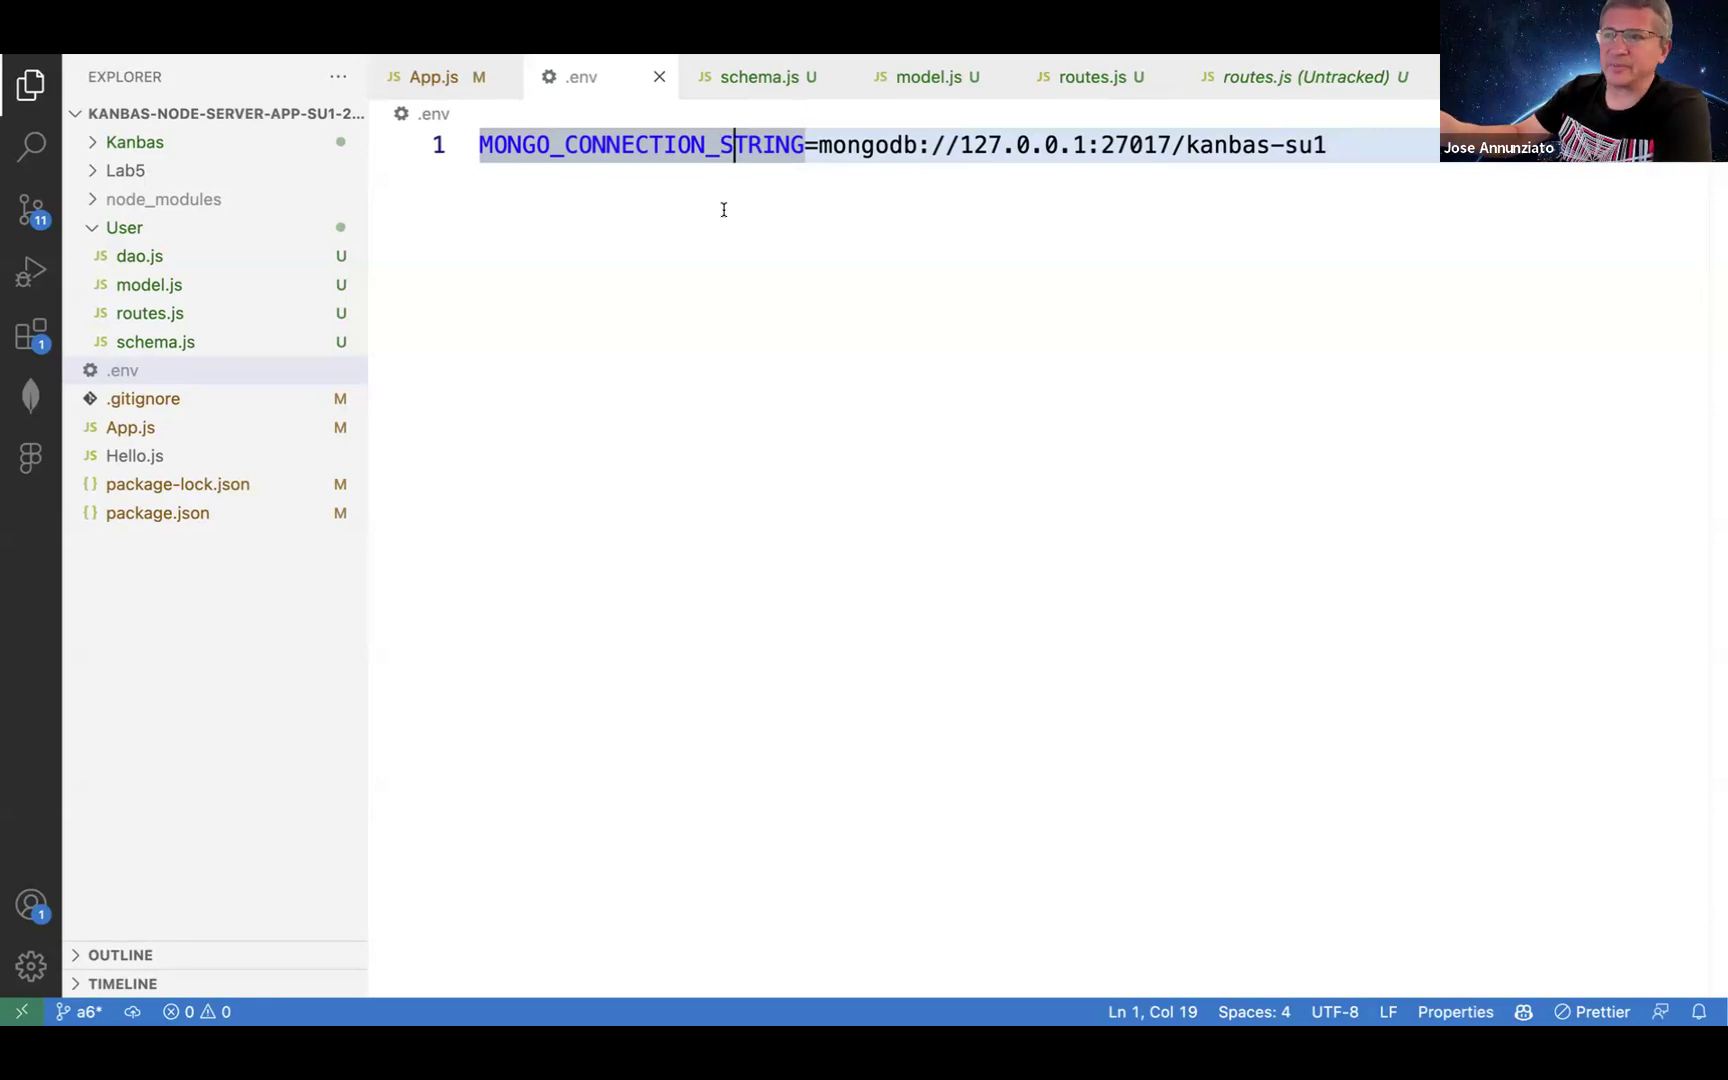
Step: Stop the running nodemon server in the terminal and list the repository's git branches
{"action": "left_click", "coordinate": [745, 305]}
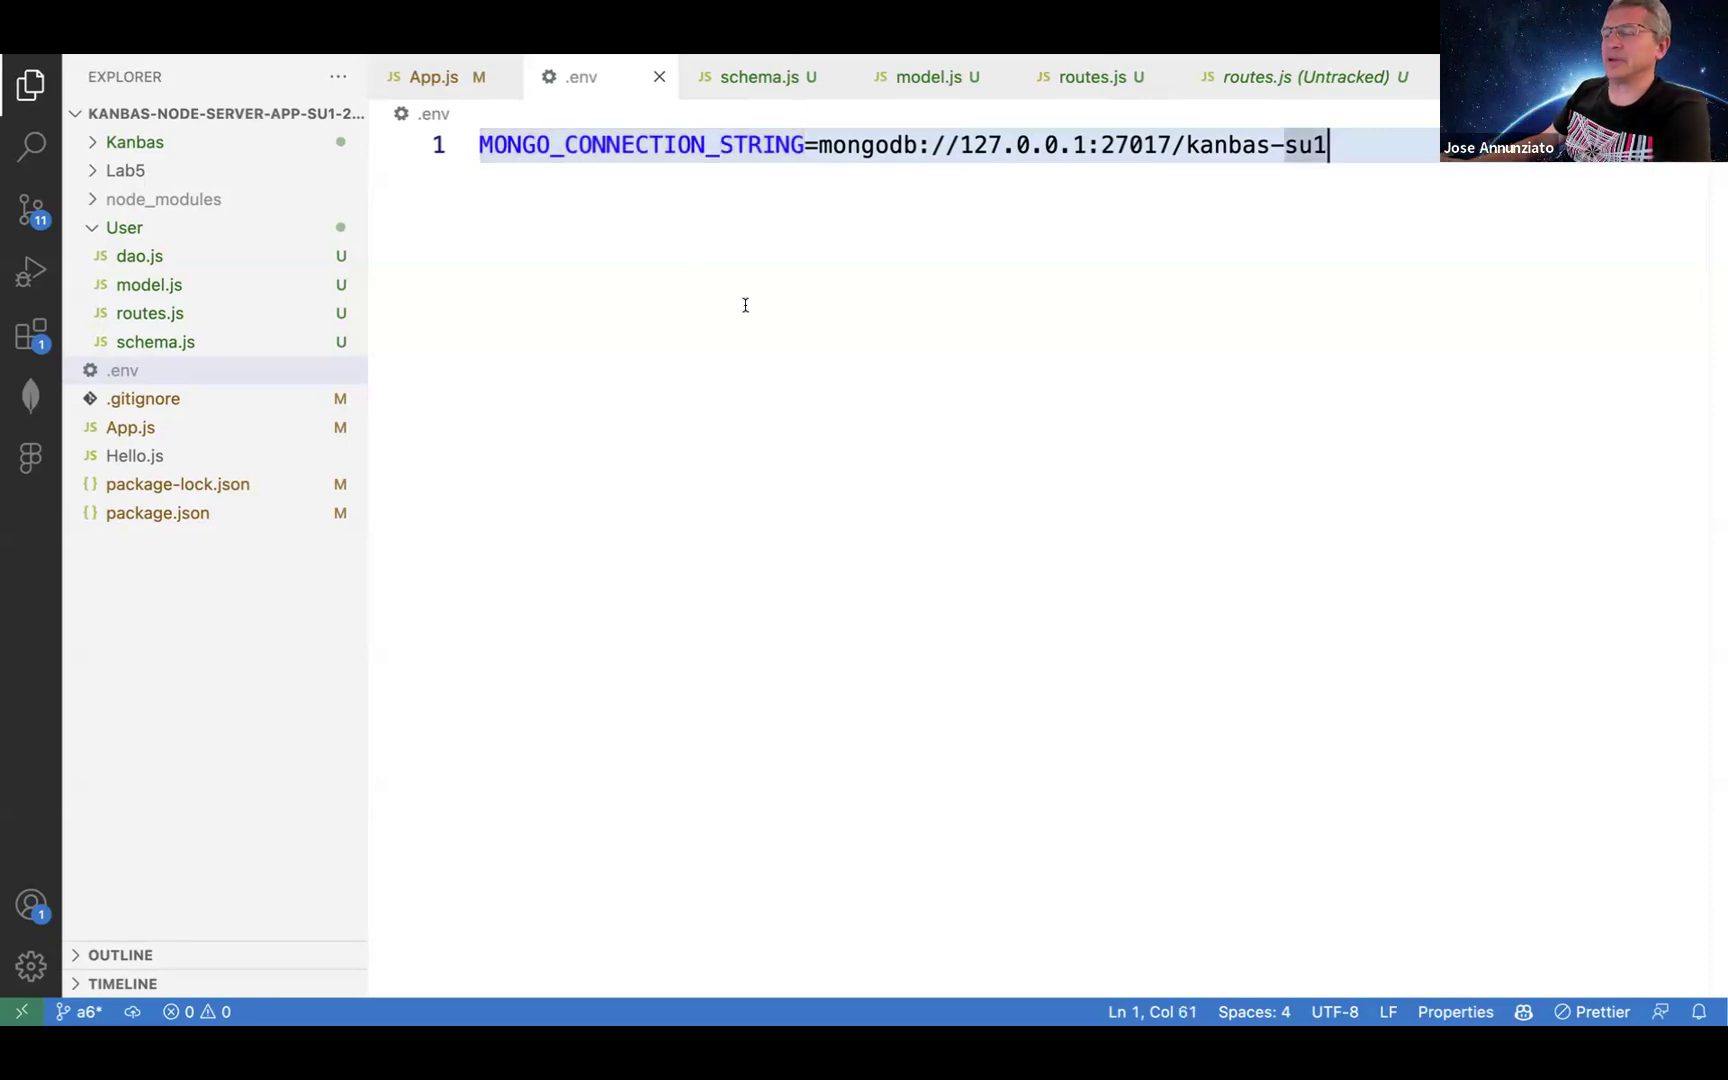
{"action": "key", "text": "ctrl+Tab"}
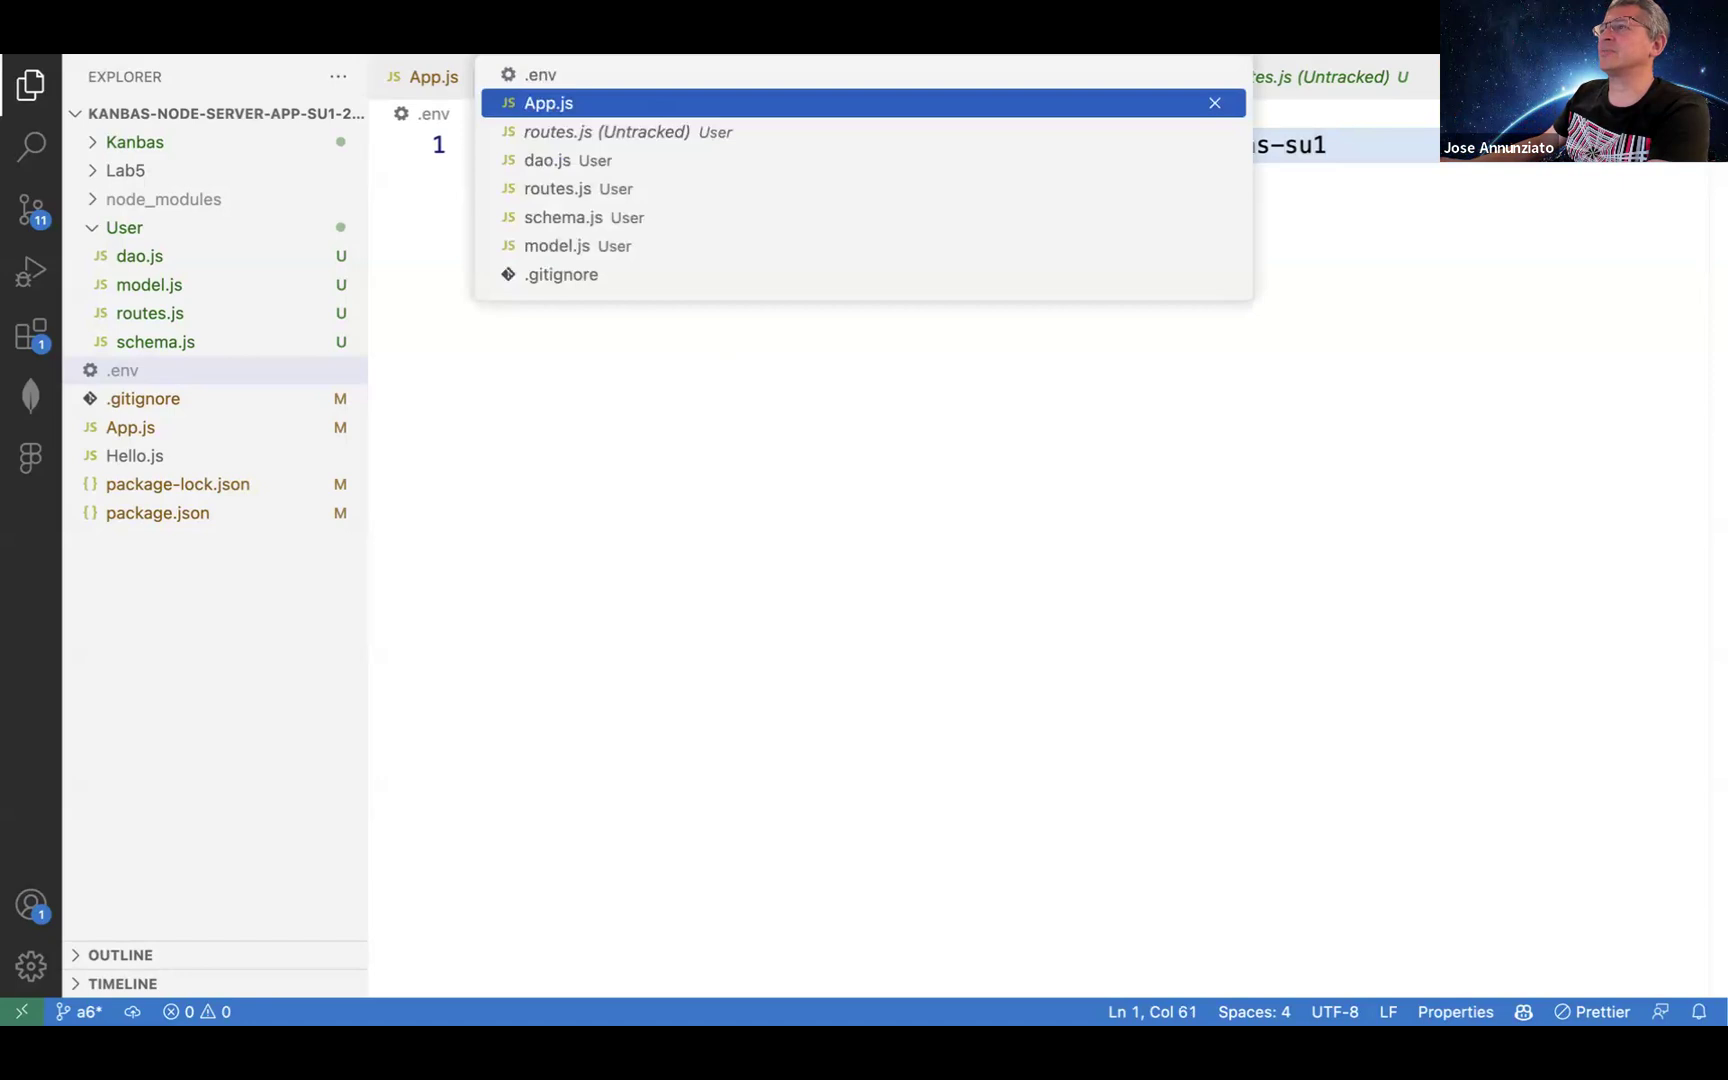
{"action": "key", "text": "Escape"}
{"action": "key", "text": "ctrl+grave"}
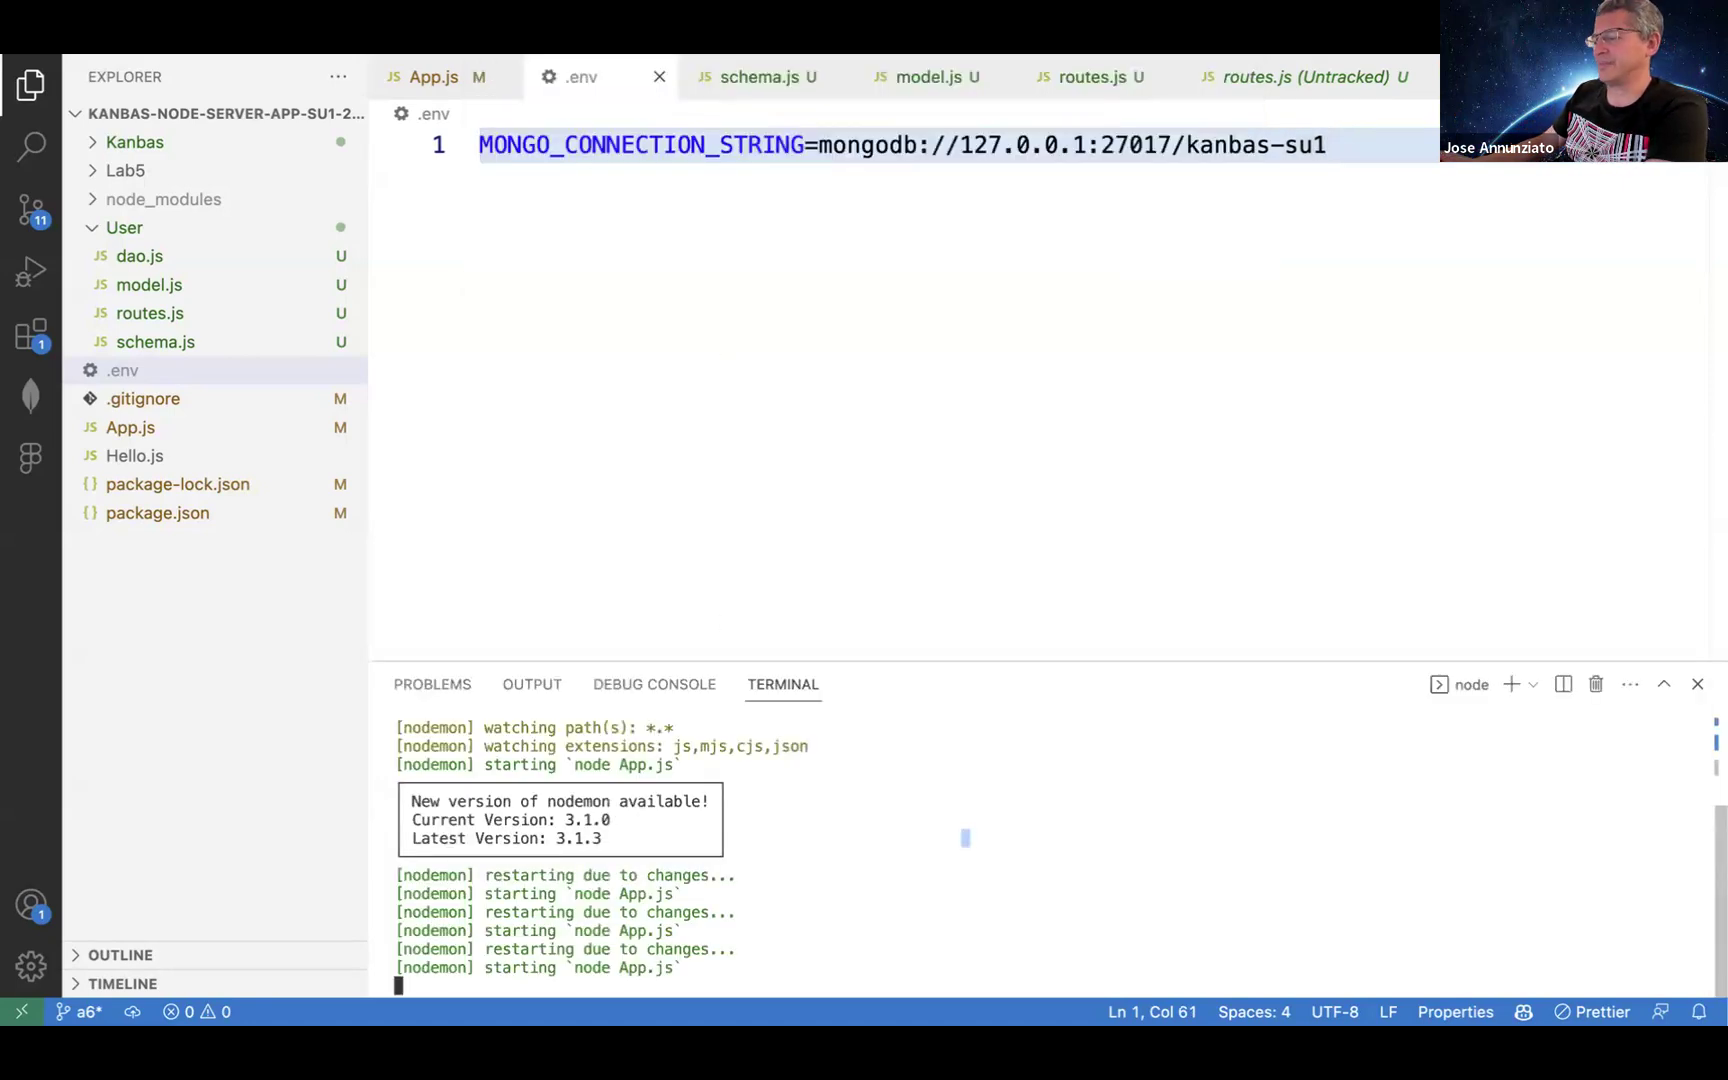
{"action": "key", "text": "ctrl+c"}
{"action": "key", "text": "Return"}
{"action": "key", "text": "Return"}
{"action": "type", "text": "git bran"}
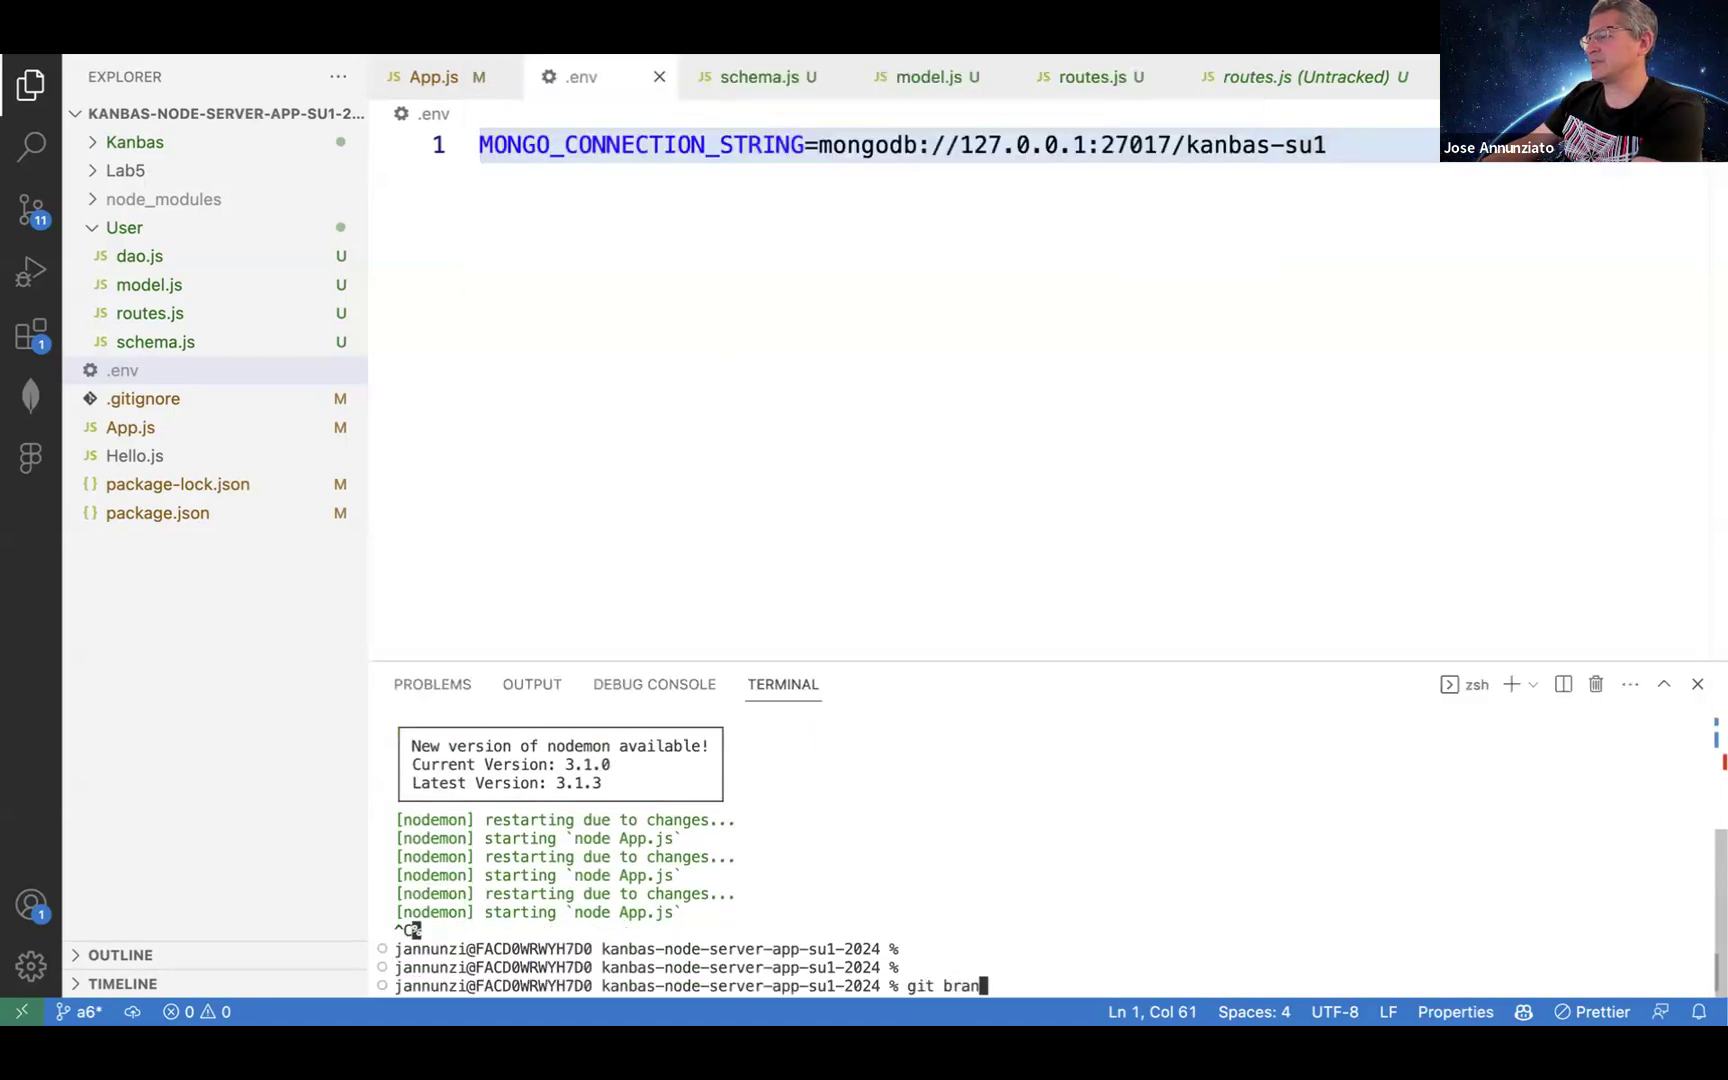
{"action": "type", "text": "ch"}
{"action": "key", "text": "Return"}
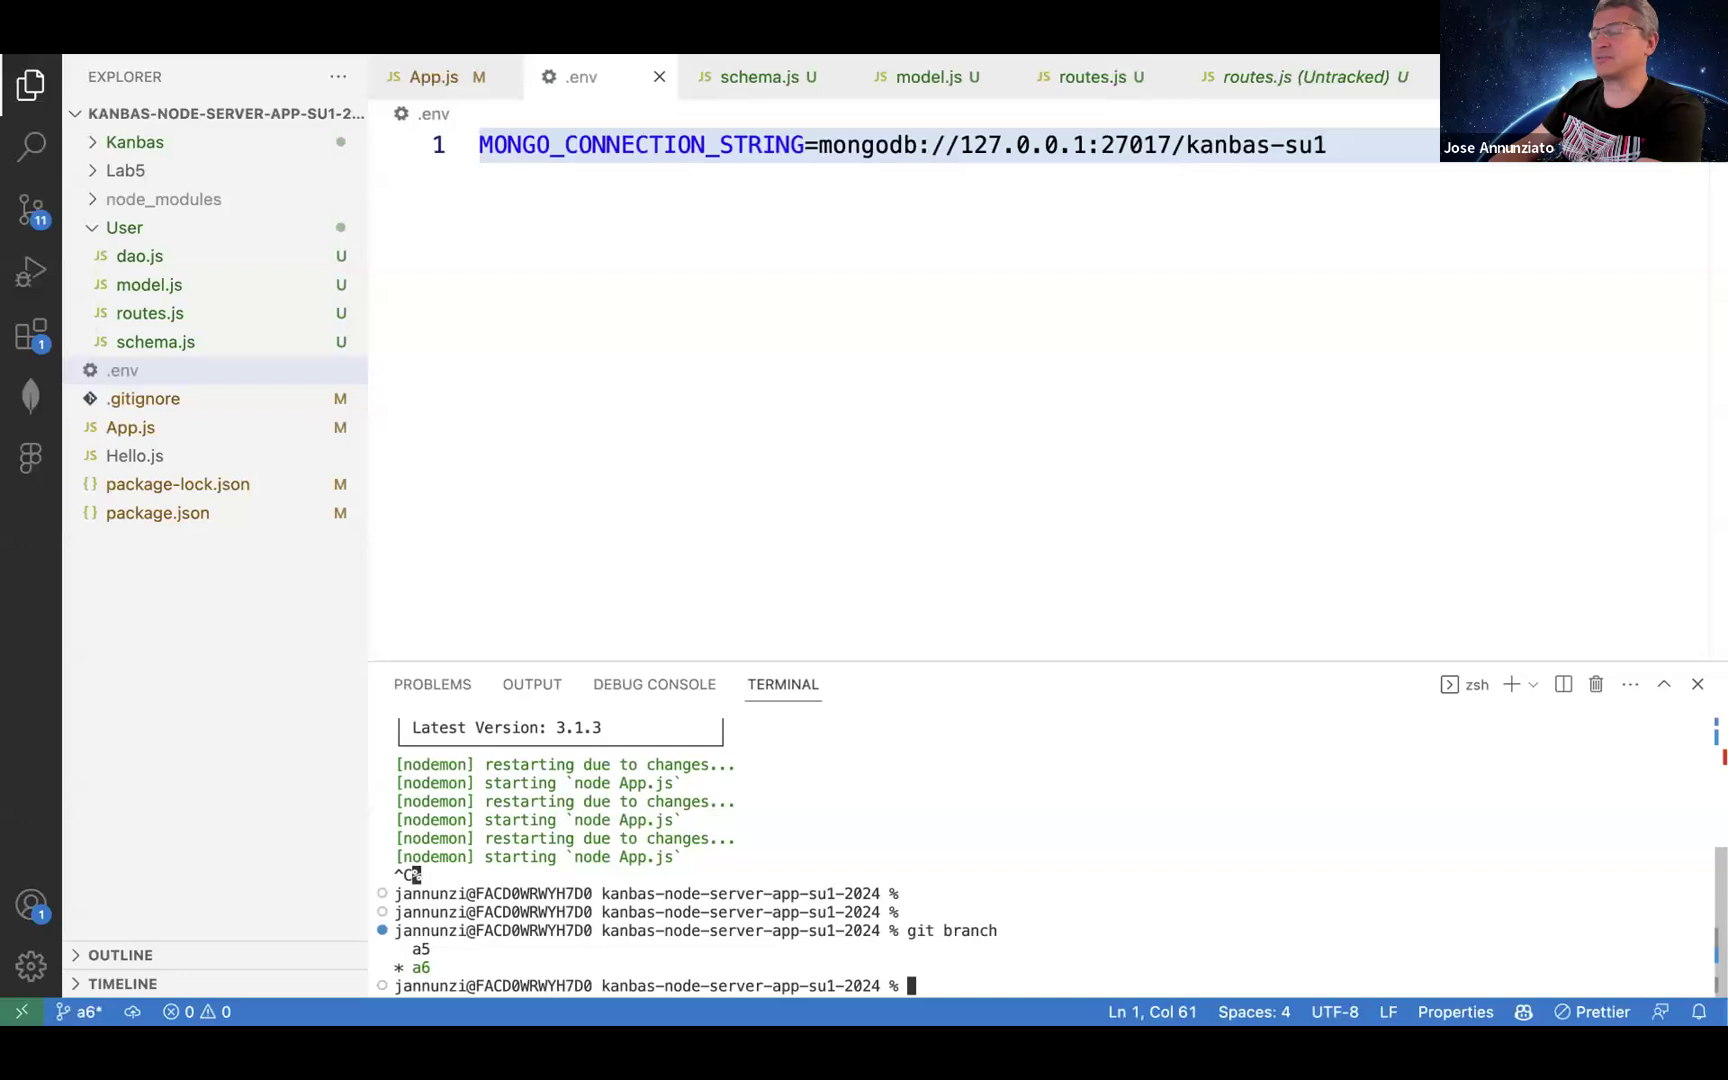
Step: Stage all server changes and commit them with the message a6
{"action": "left_click", "coordinate": [33, 210]}
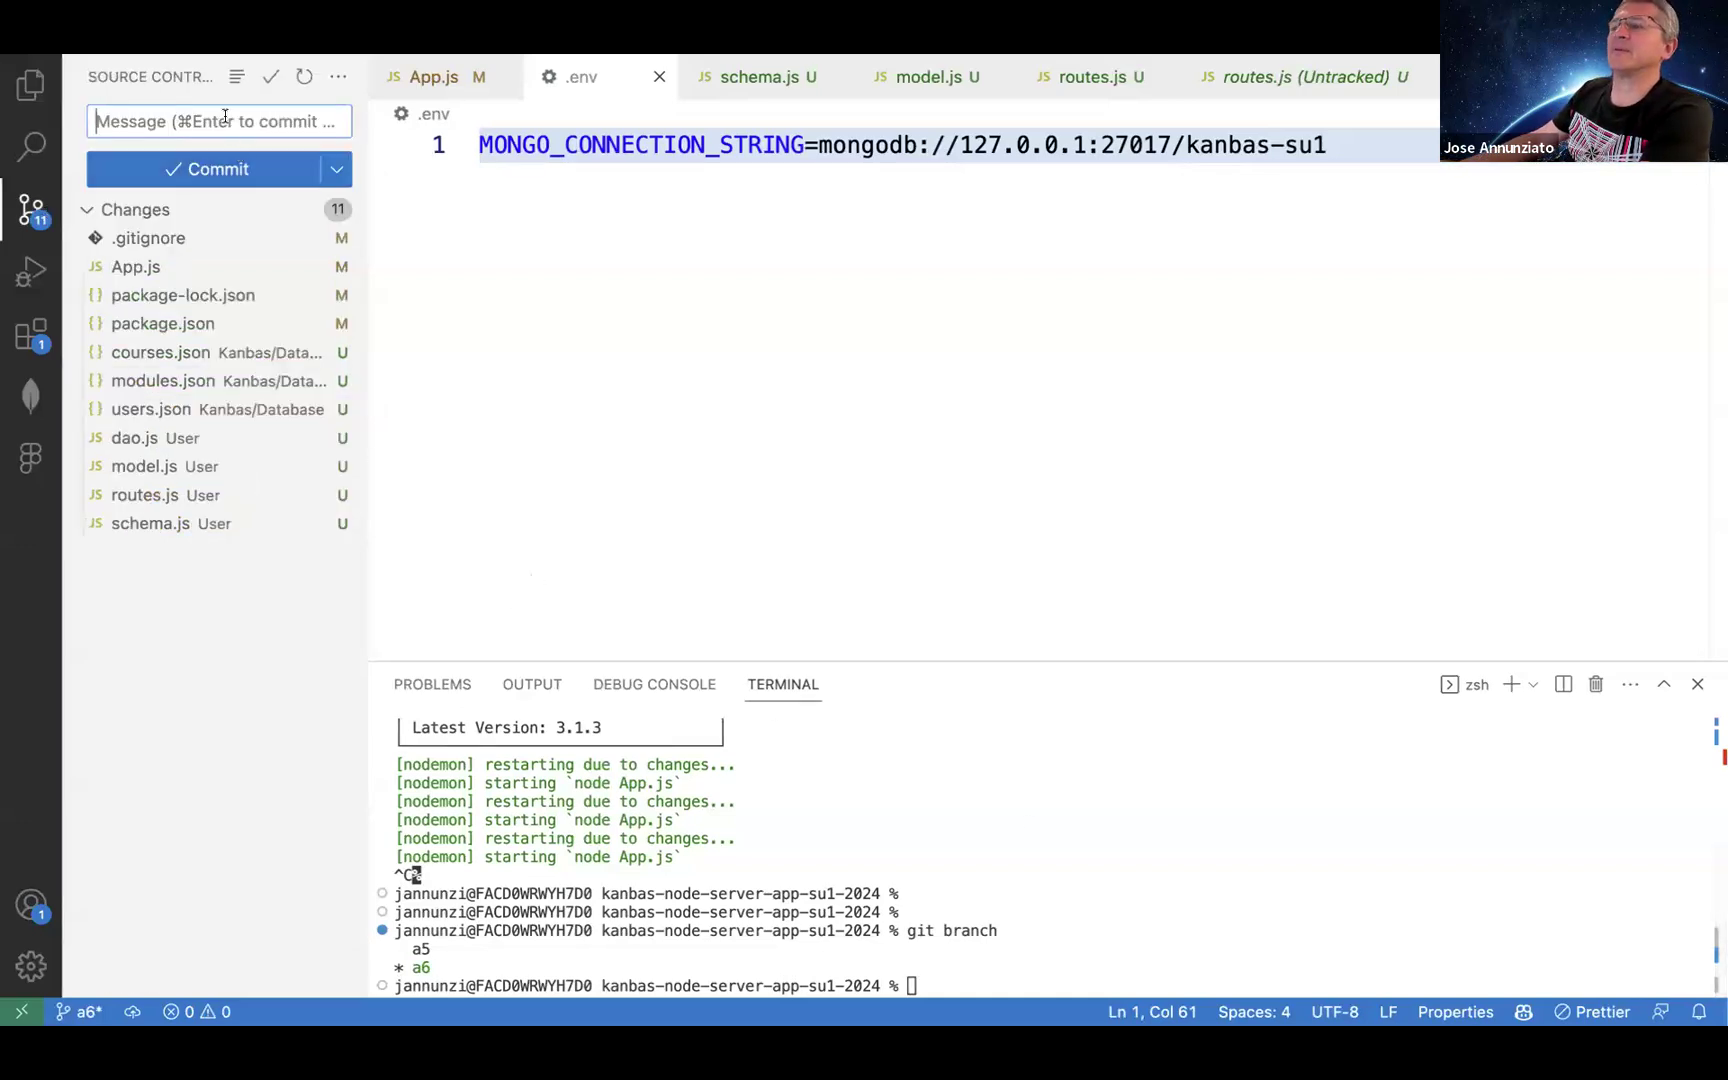
{"action": "type", "text": "a6"}
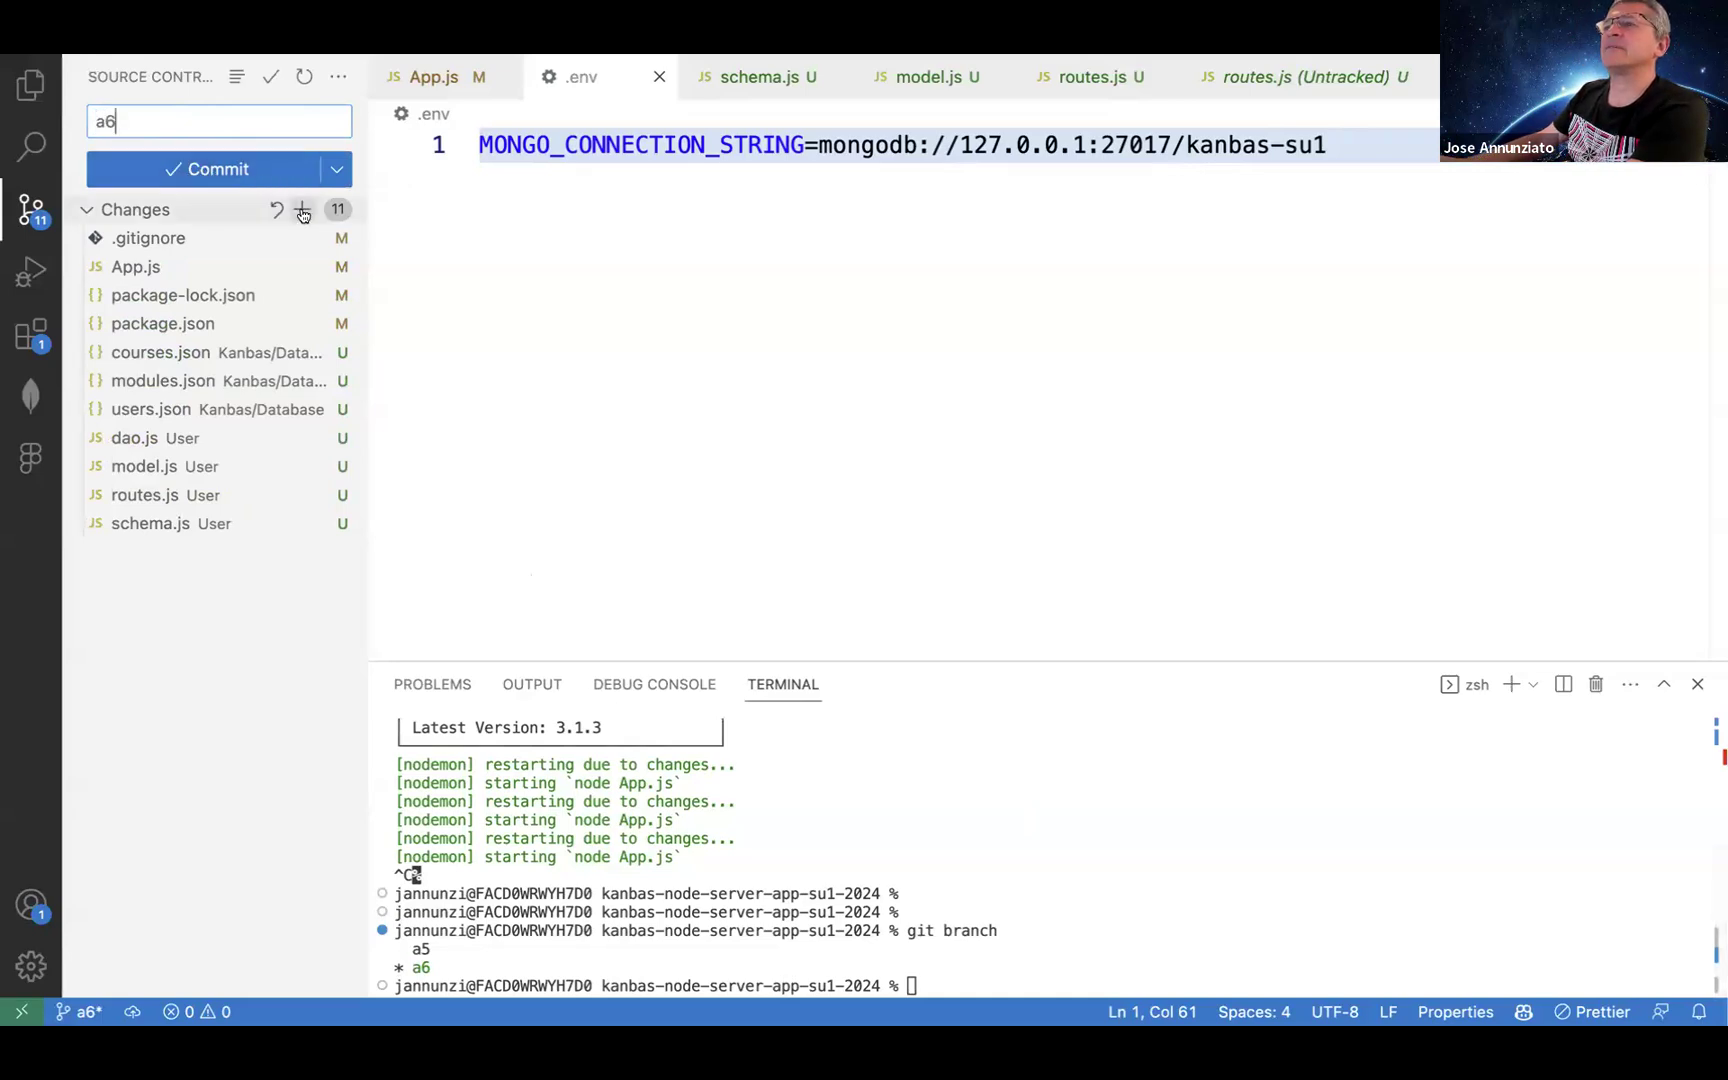
{"action": "left_click", "coordinate": [302, 209]}
{"action": "left_click", "coordinate": [220, 169]}
Step: Push the a6 branch to GitHub with git push --set-upstream origin a6
{"action": "left_click", "coordinate": [815, 803]}
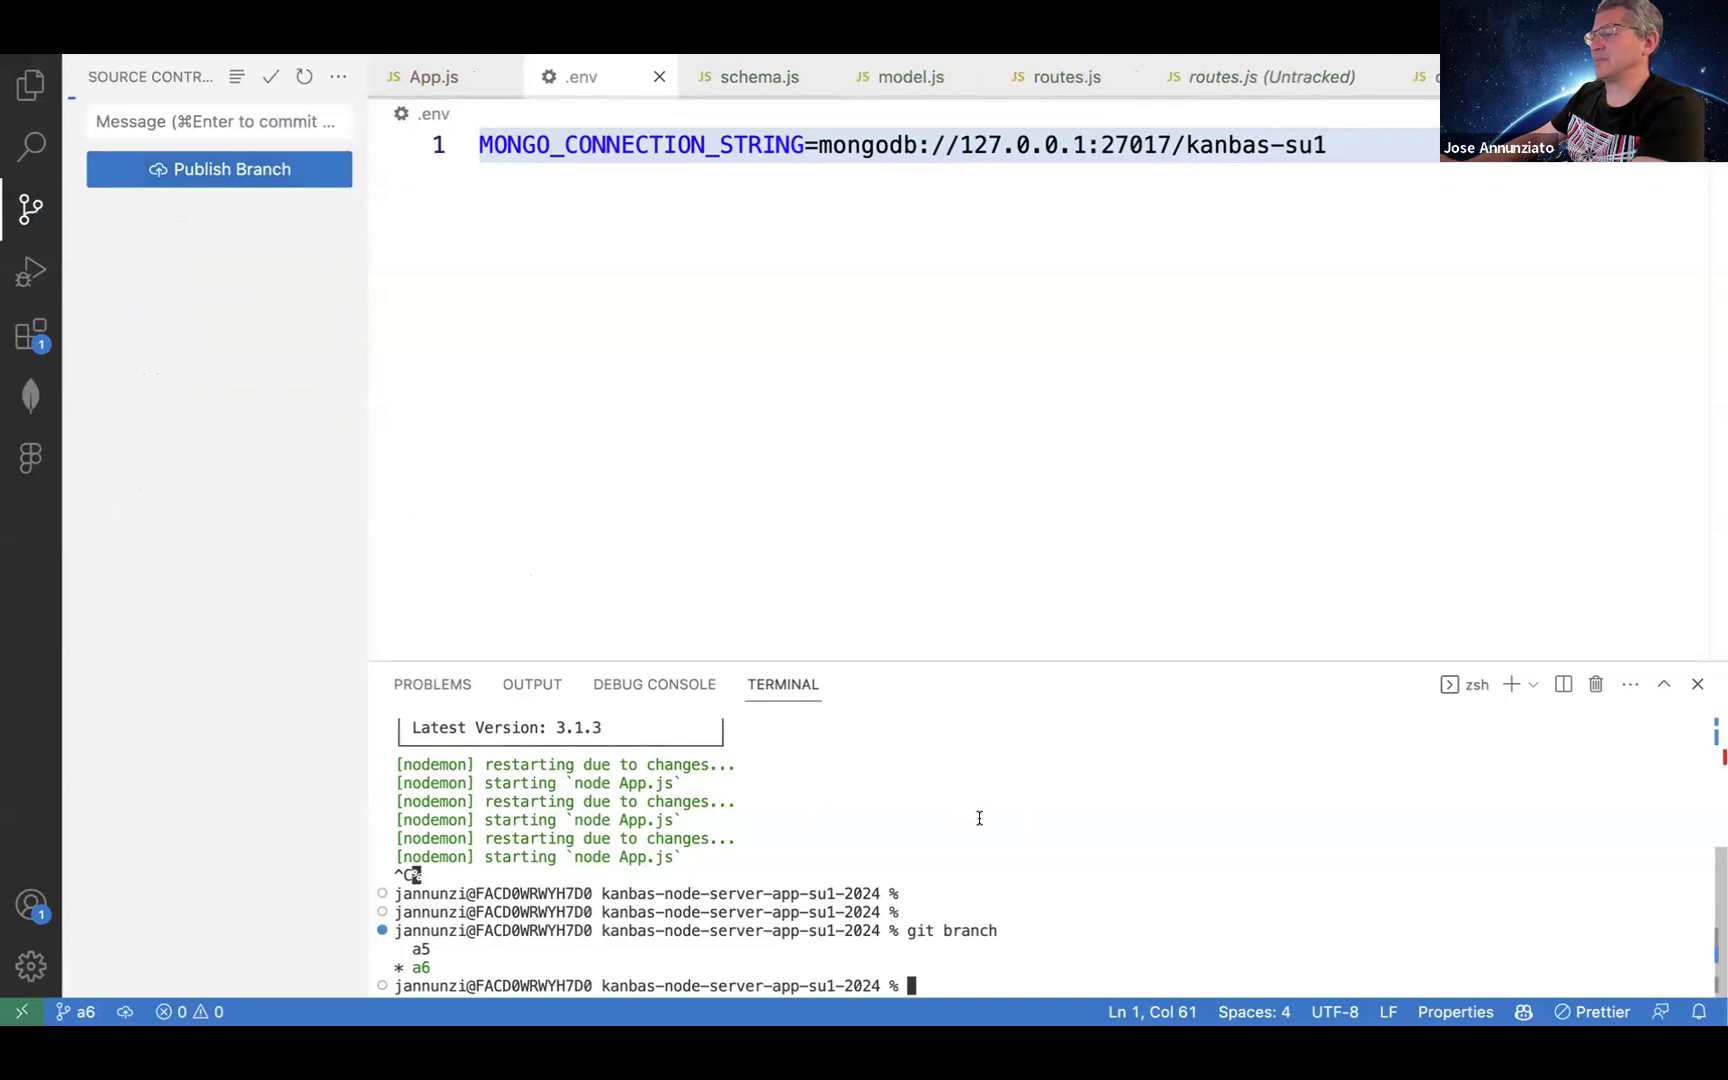
{"action": "type", "text": "git pus"}
{"action": "type", "text": "h"}
{"action": "key", "text": "Return"}
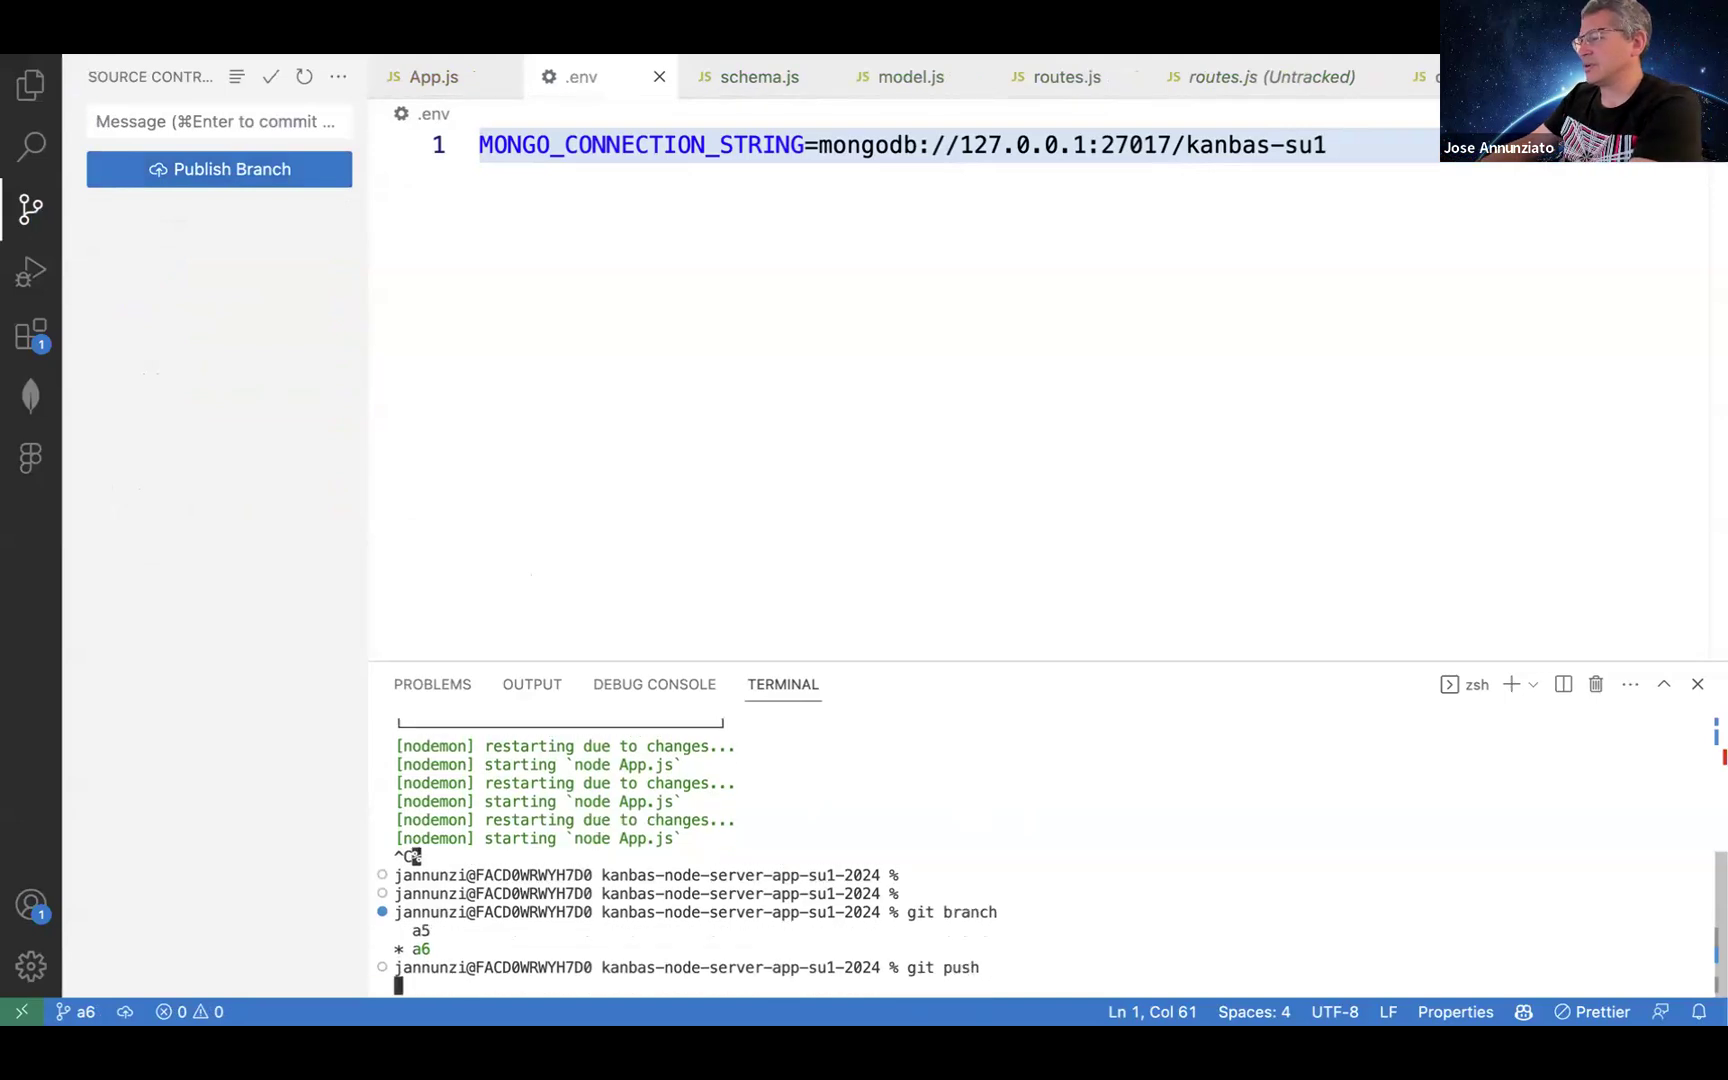
{"action": "triple_click", "coordinate": [645, 893]}
{"action": "key", "text": "super+v"}
{"action": "key", "text": "Return"}
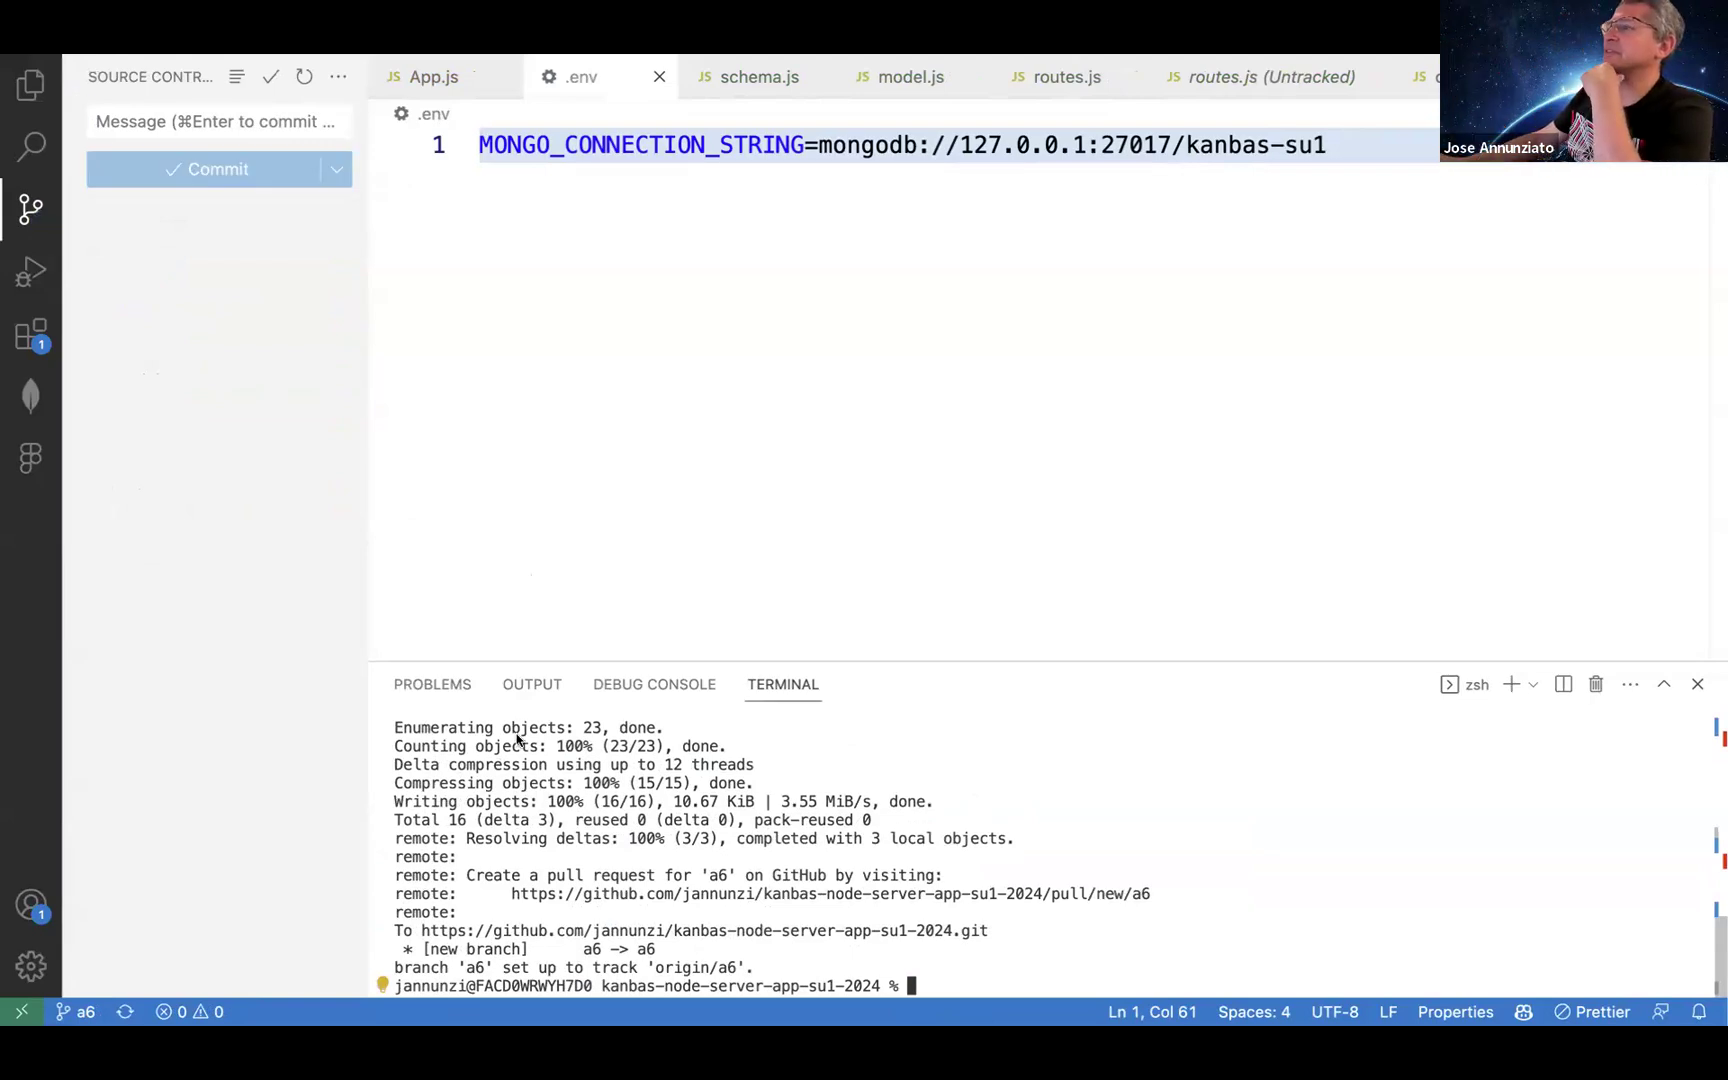
{"action": "key", "text": "super+Tab"}
{"action": "key", "text": "super+Tab"}
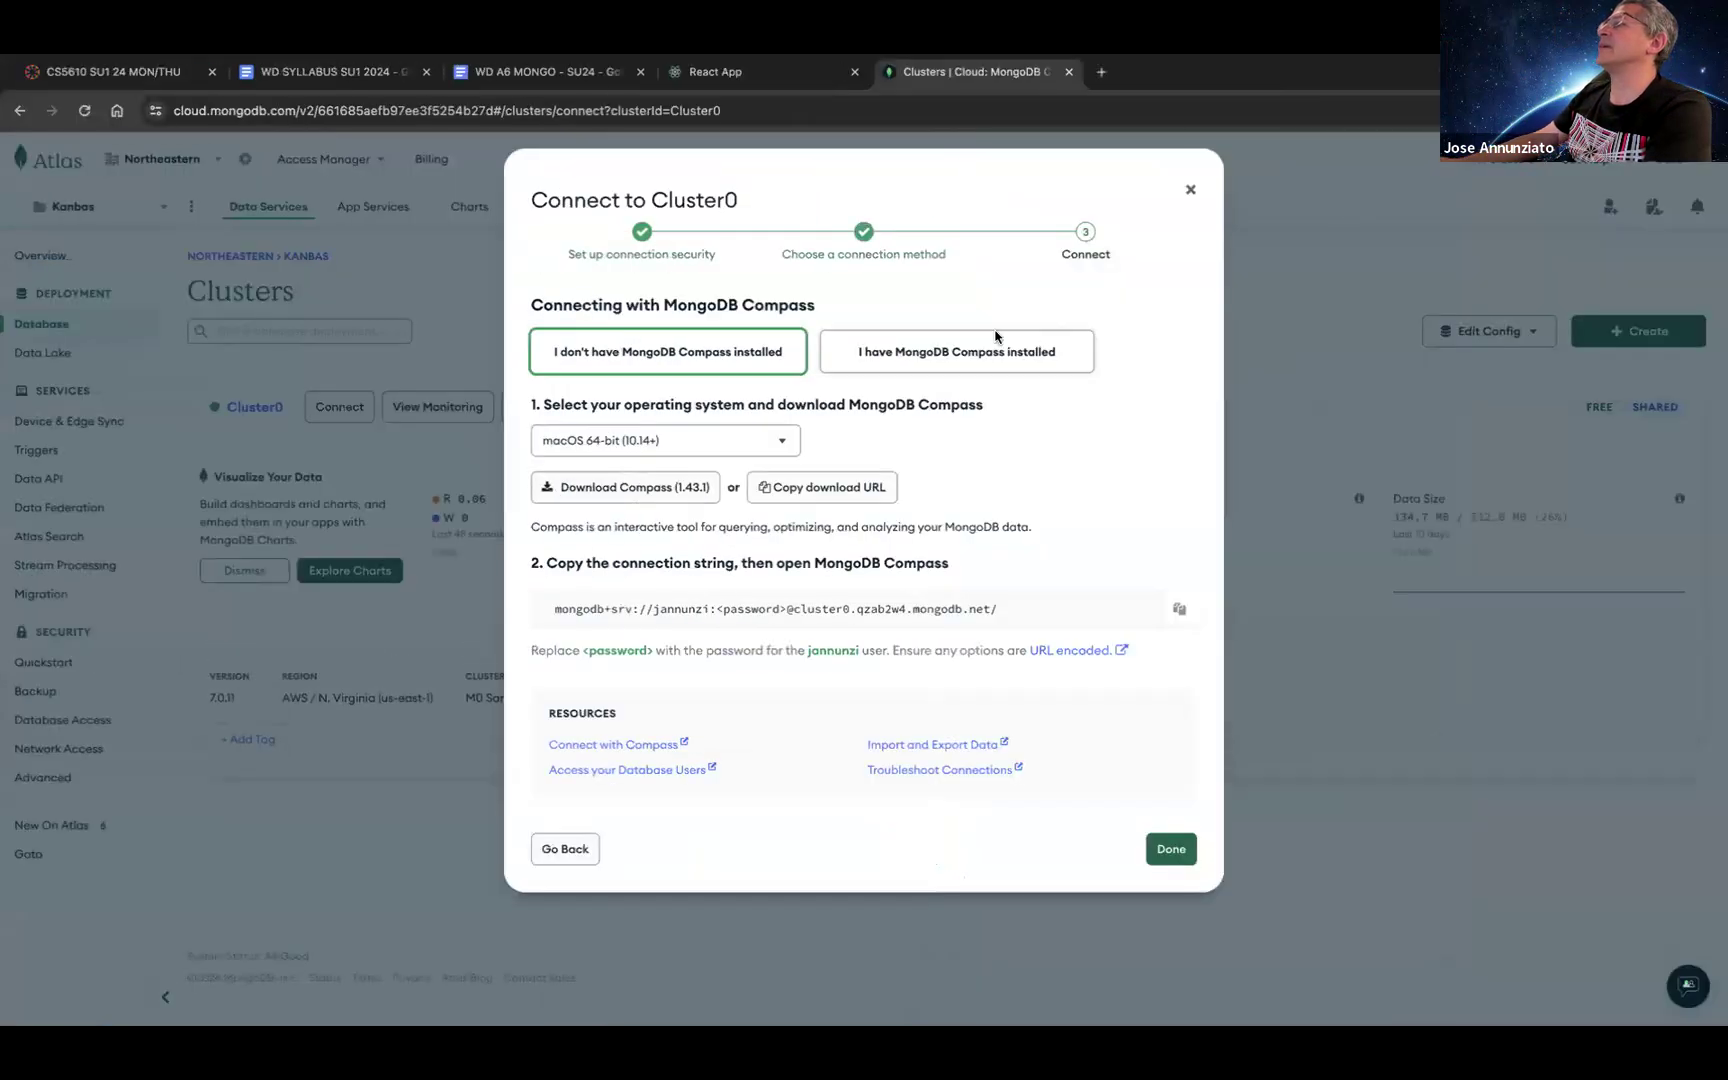
Step: Go to render.com in a new tab and sign in to the dashboard through GitHub
{"action": "left_click", "coordinate": [1099, 72]}
{"action": "type", "text": "render.com"}
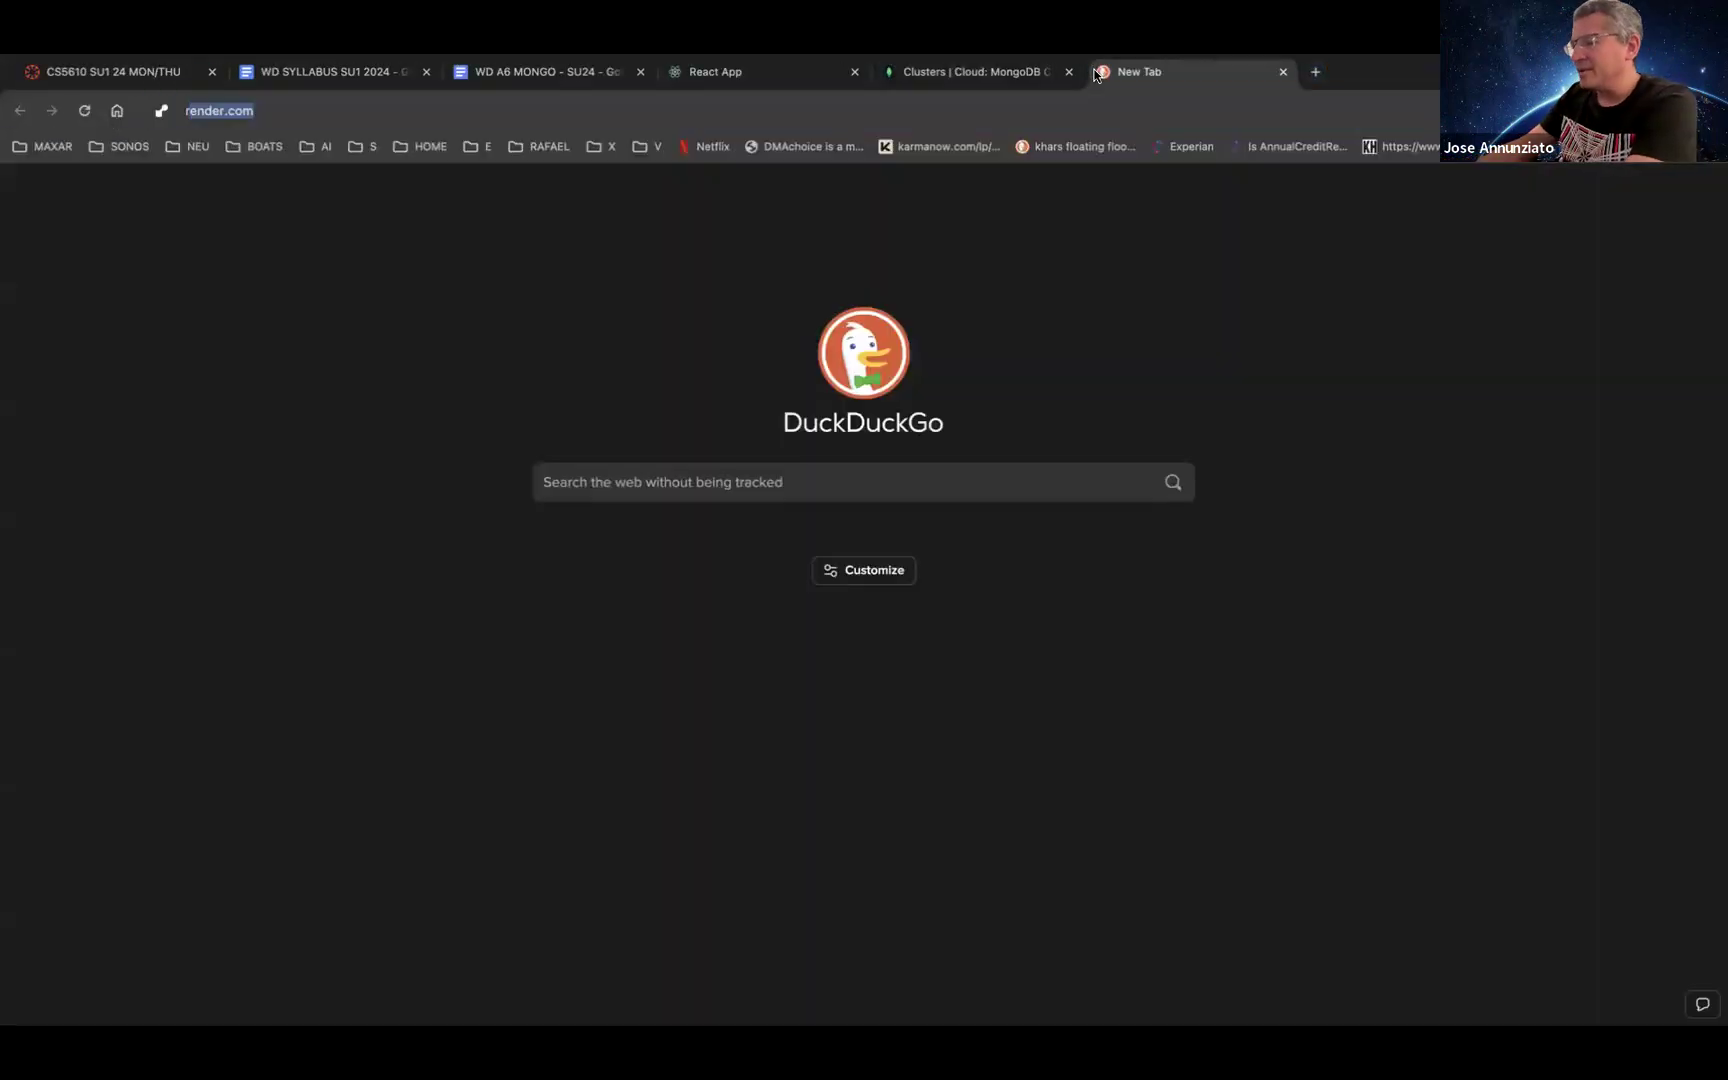
{"action": "key", "text": "Return"}
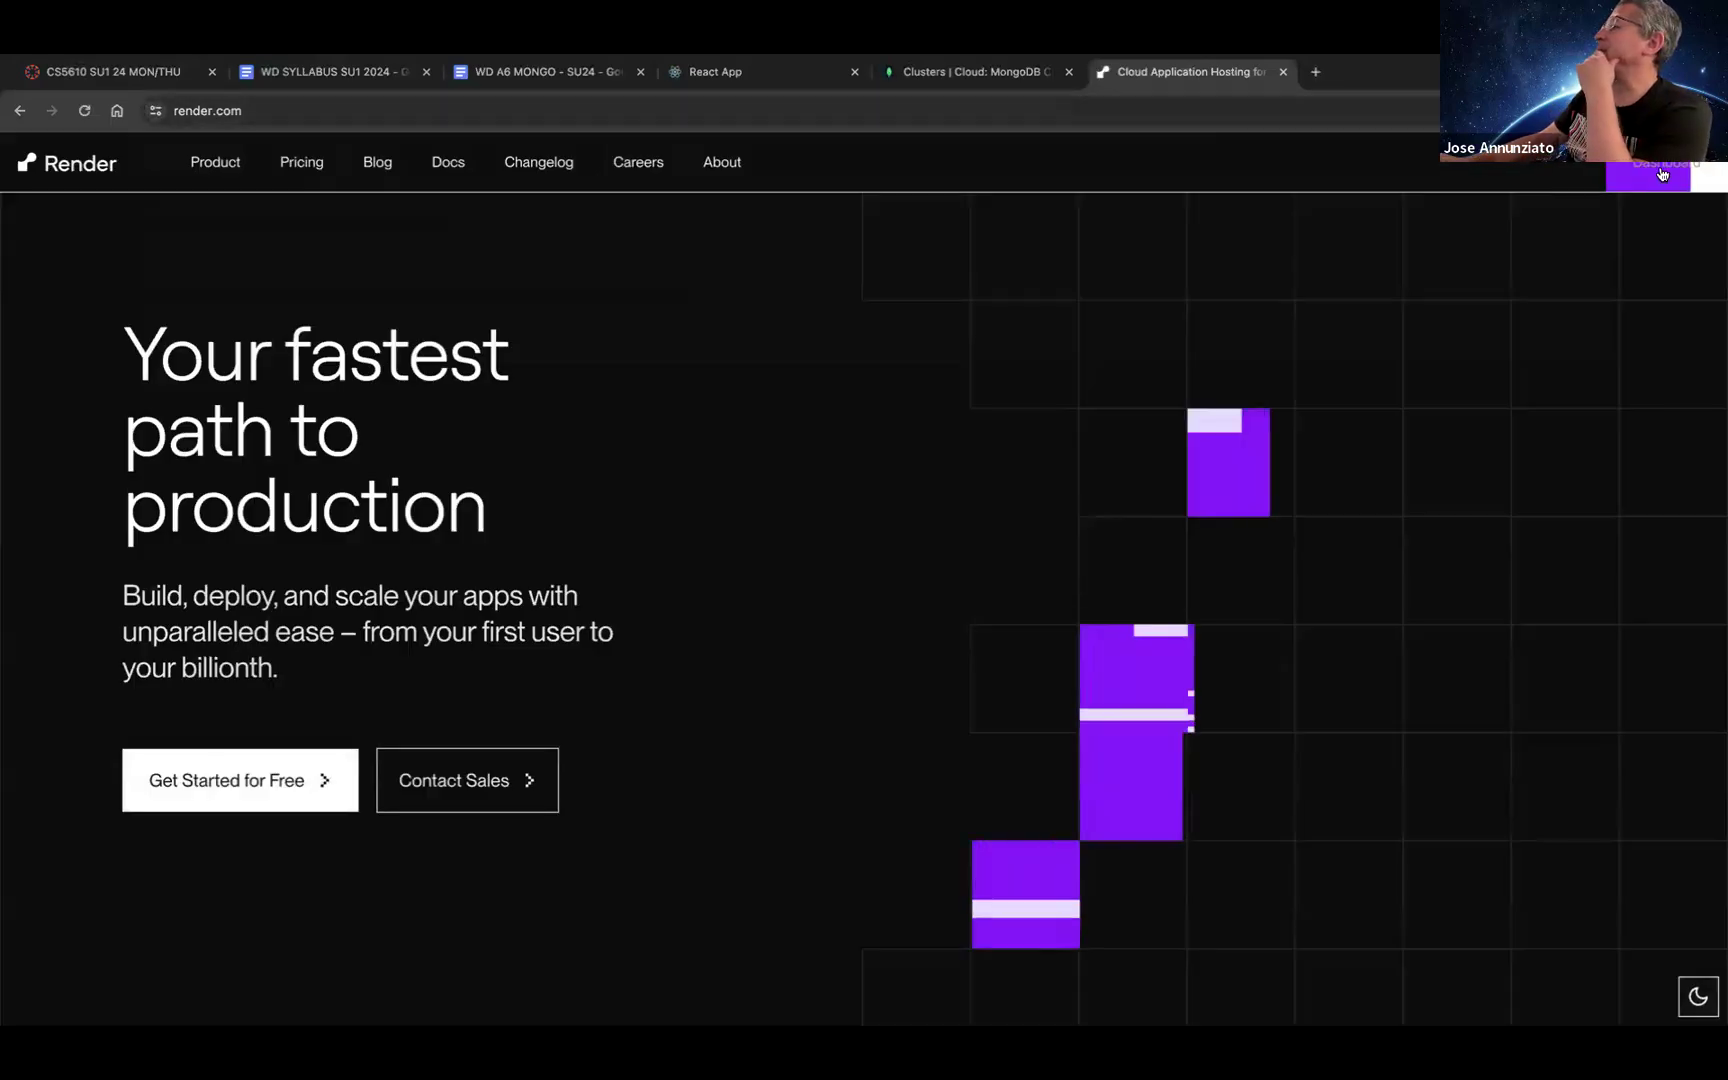
{"action": "left_click", "coordinate": [1613, 162]}
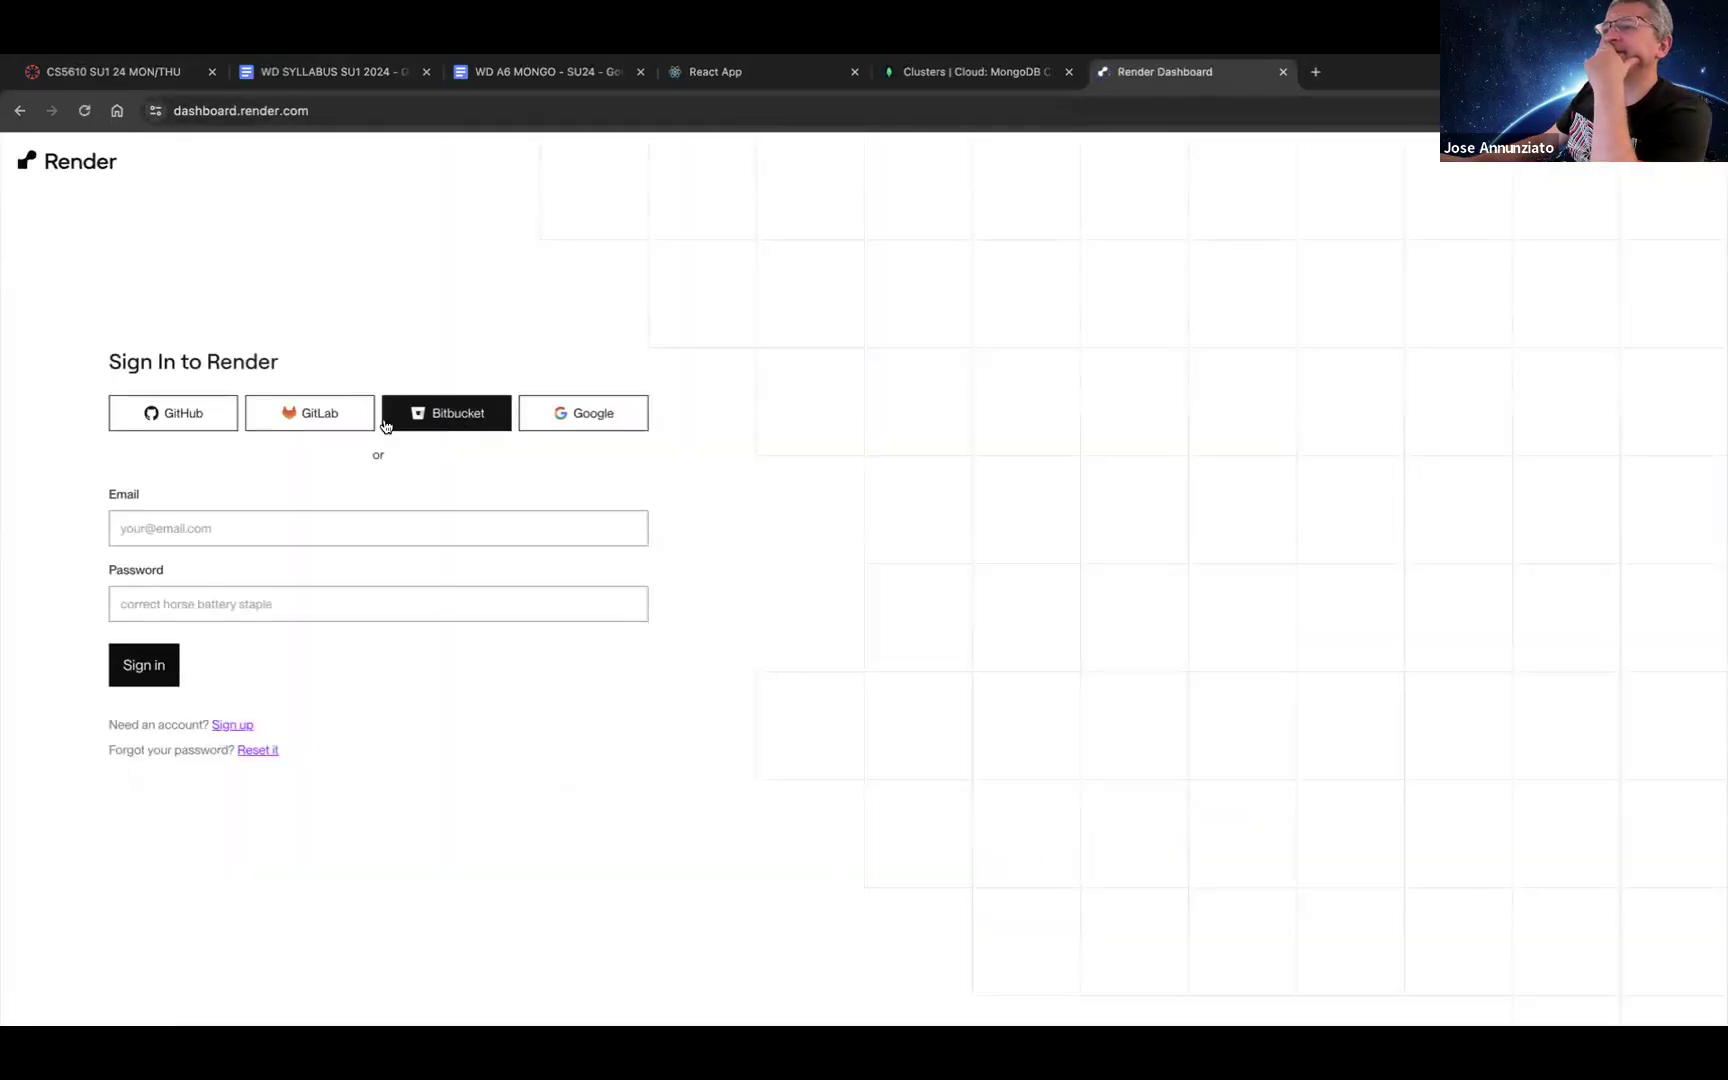
{"action": "left_click", "coordinate": [198, 412]}
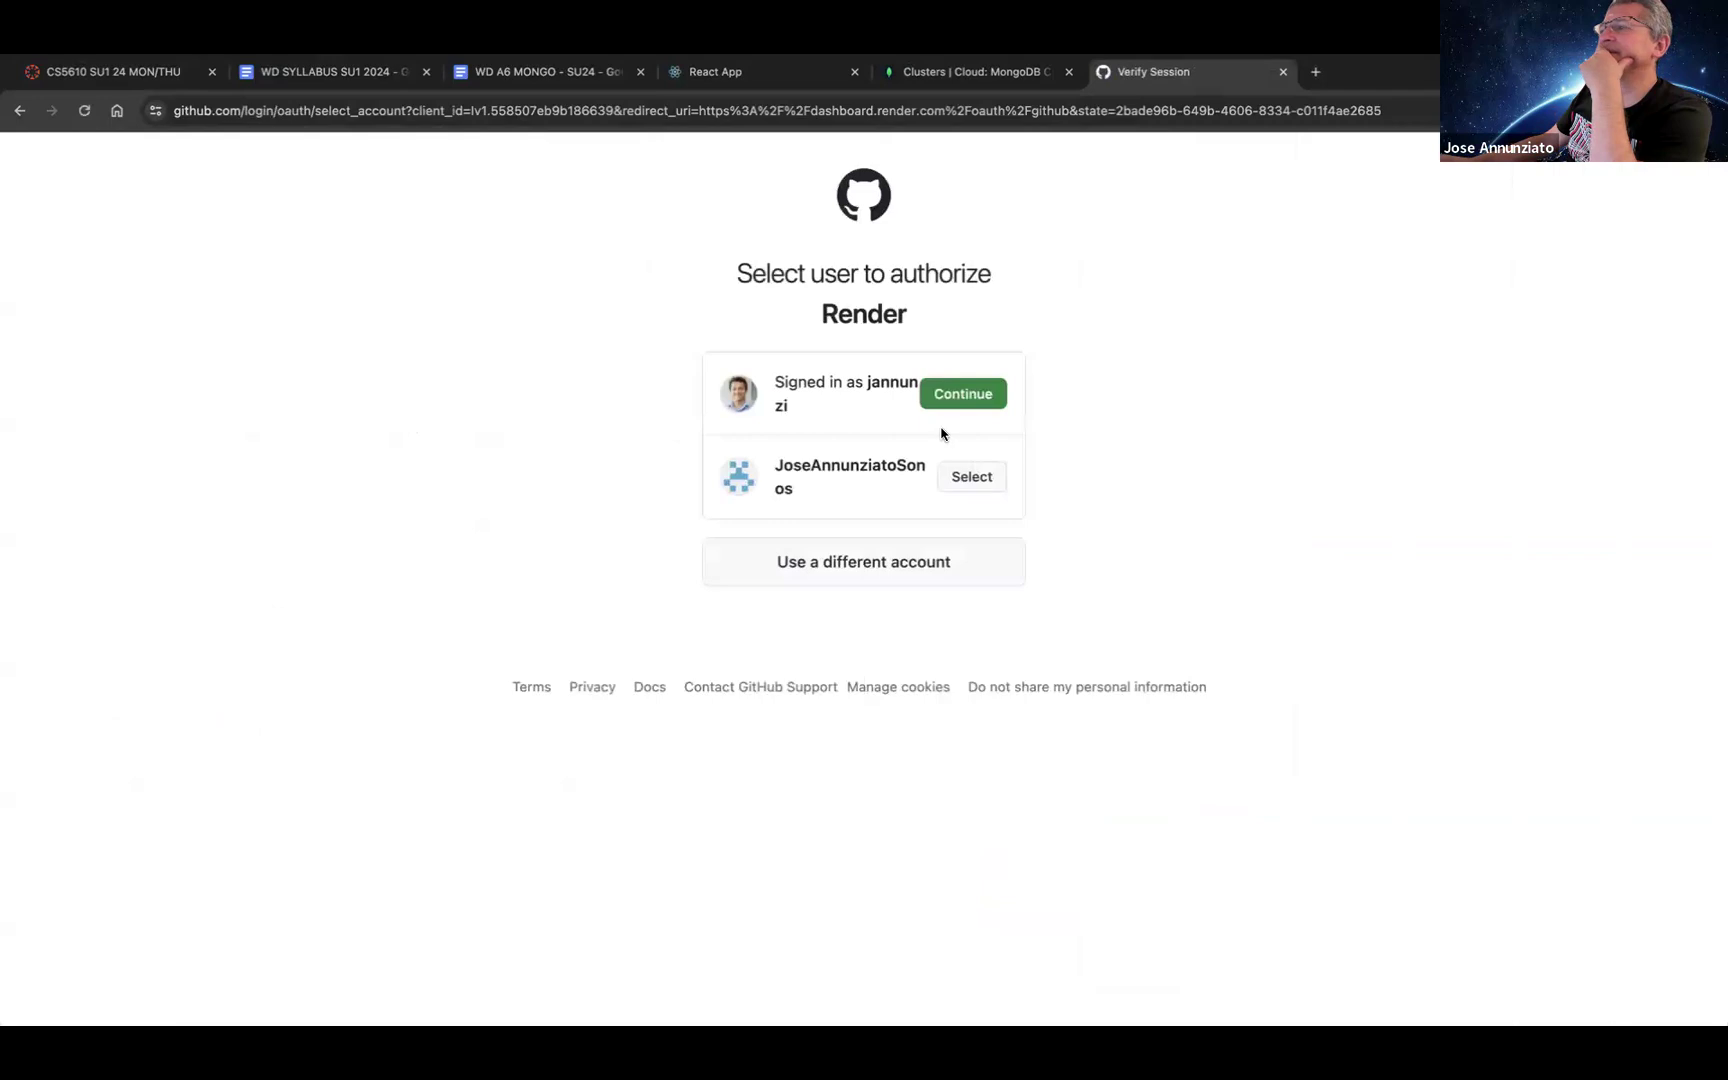
{"action": "left_click", "coordinate": [977, 400]}
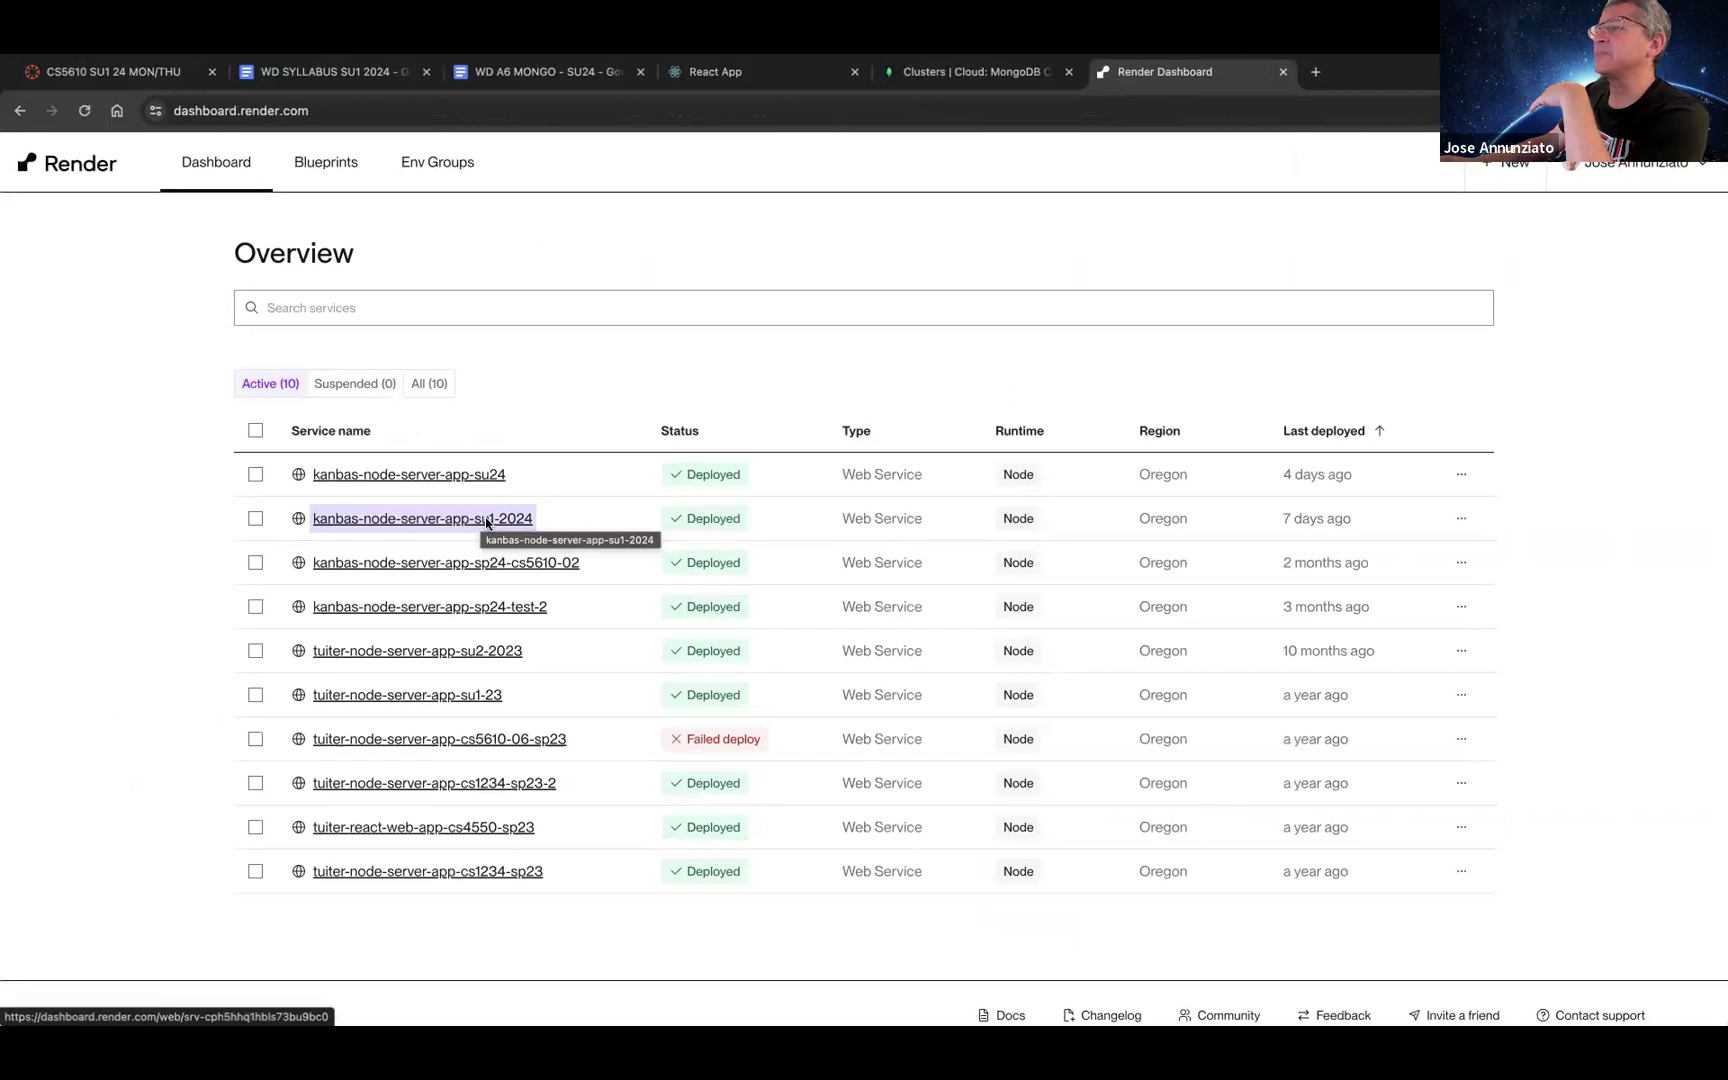
Step: Create a new Git-built Web Service connected to the kanbas-node-server-app-su1-2024 repository
{"action": "left_click", "coordinate": [485, 517]}
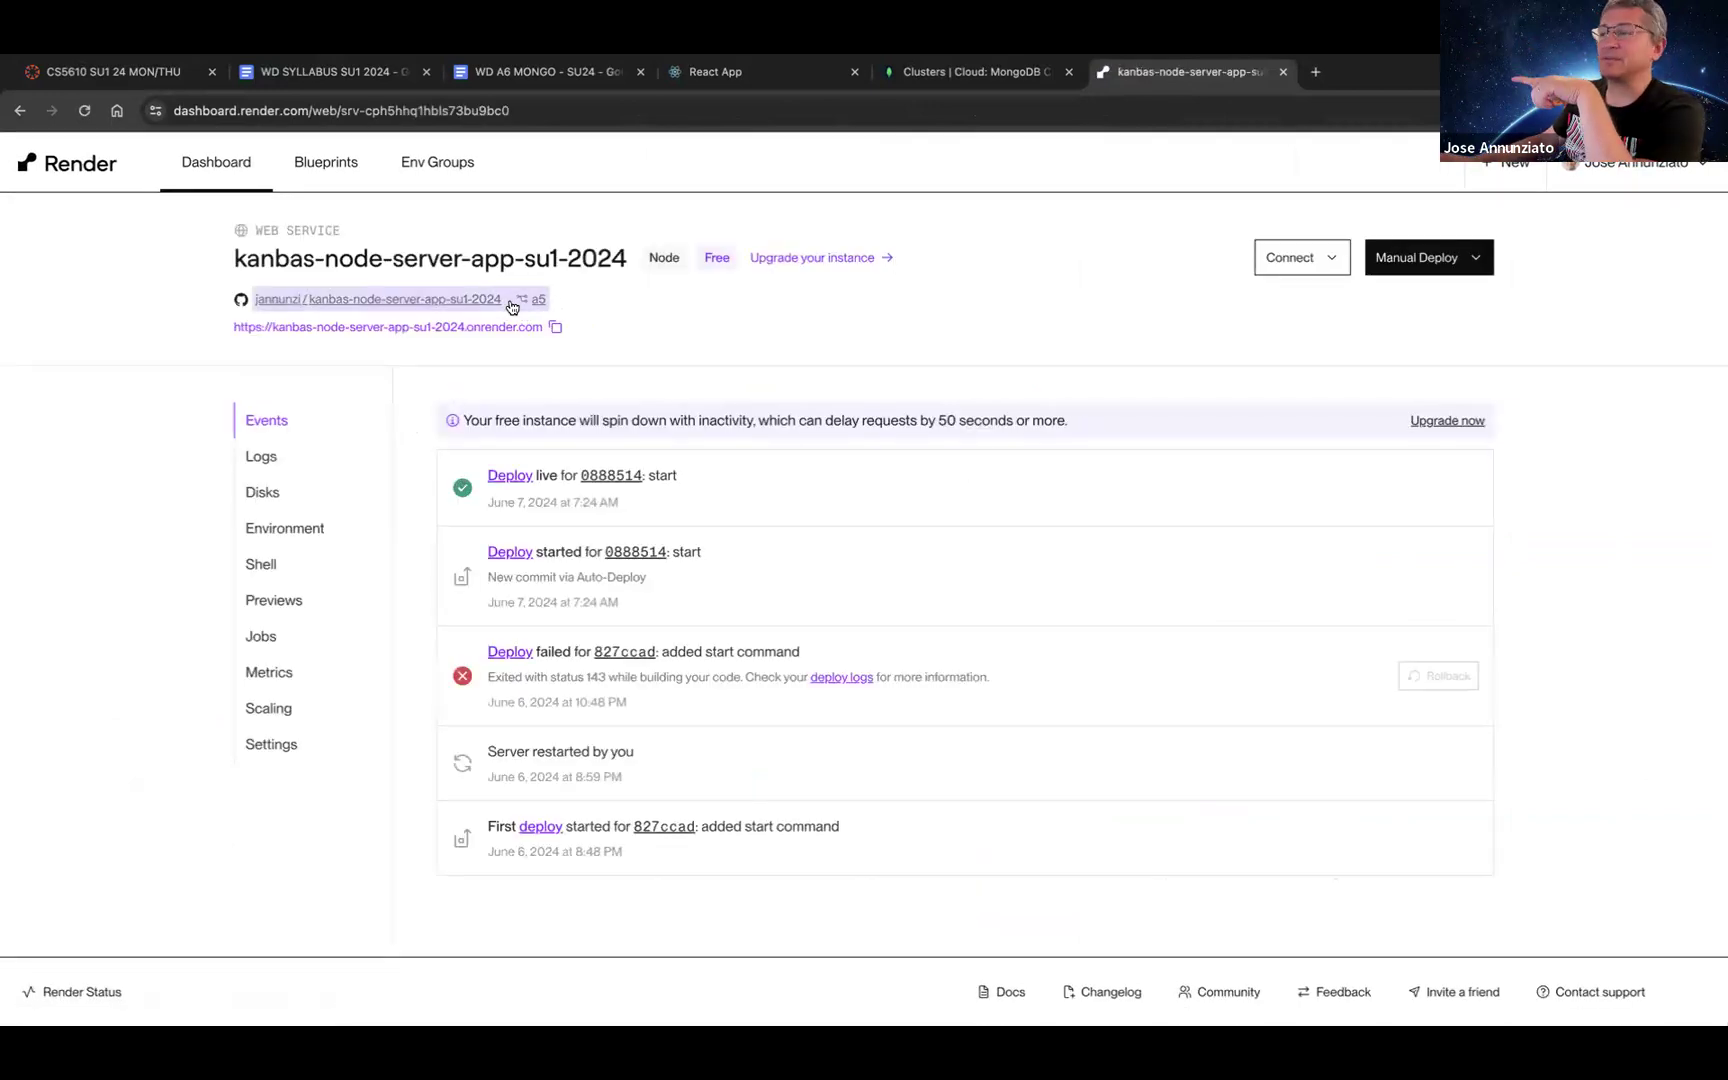
{"action": "triple_click", "coordinate": [554, 259]}
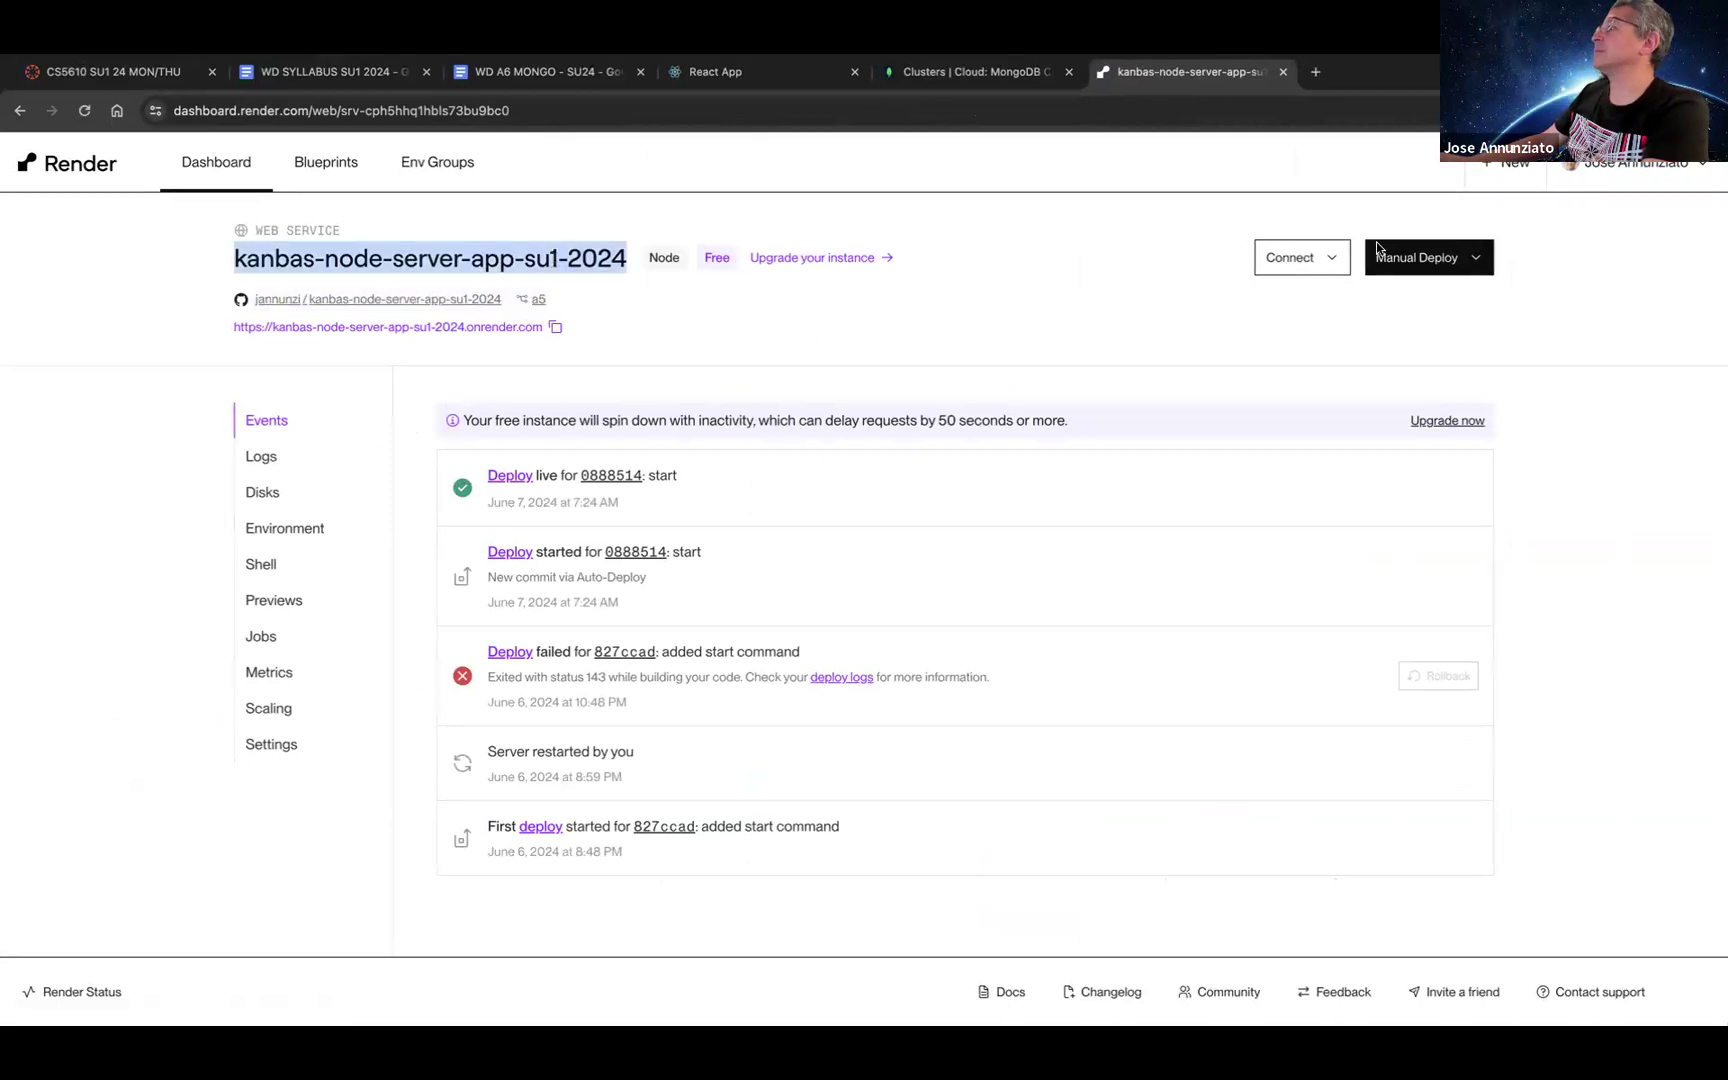
{"action": "left_click", "coordinate": [1500, 163]}
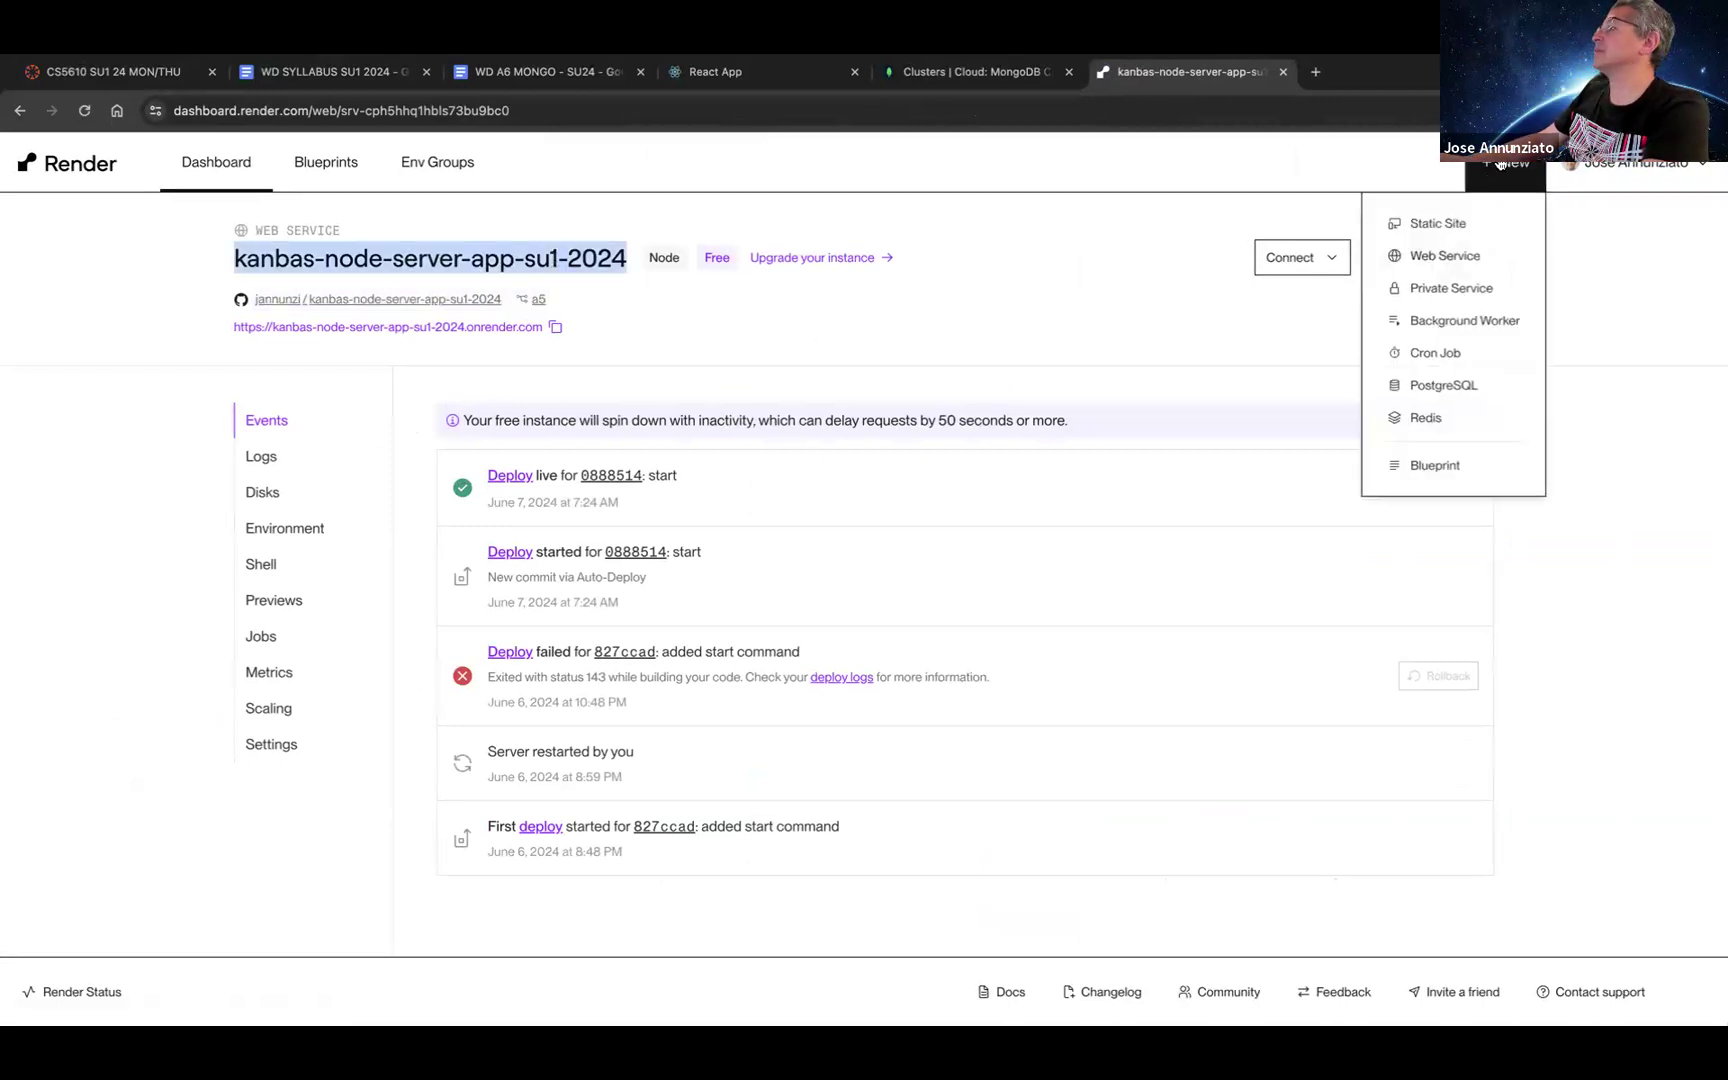
{"action": "left_click", "coordinate": [1447, 256]}
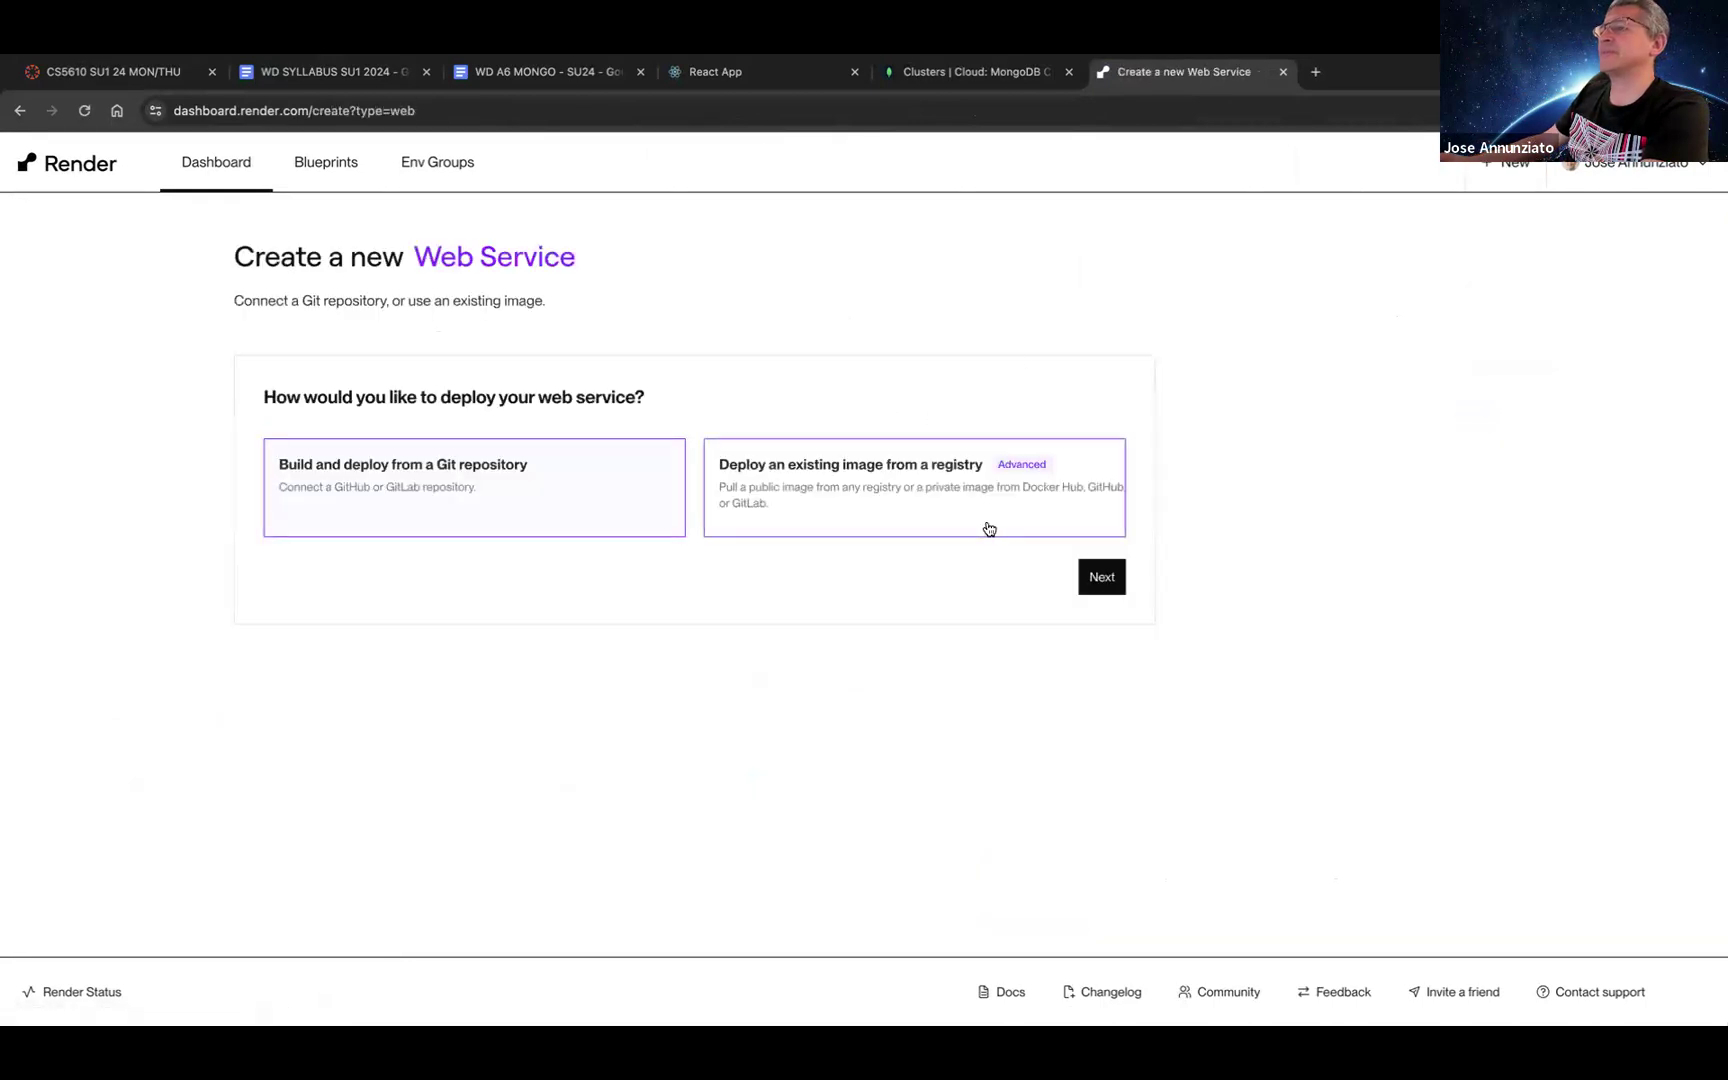
{"action": "left_click", "coordinate": [1101, 577]}
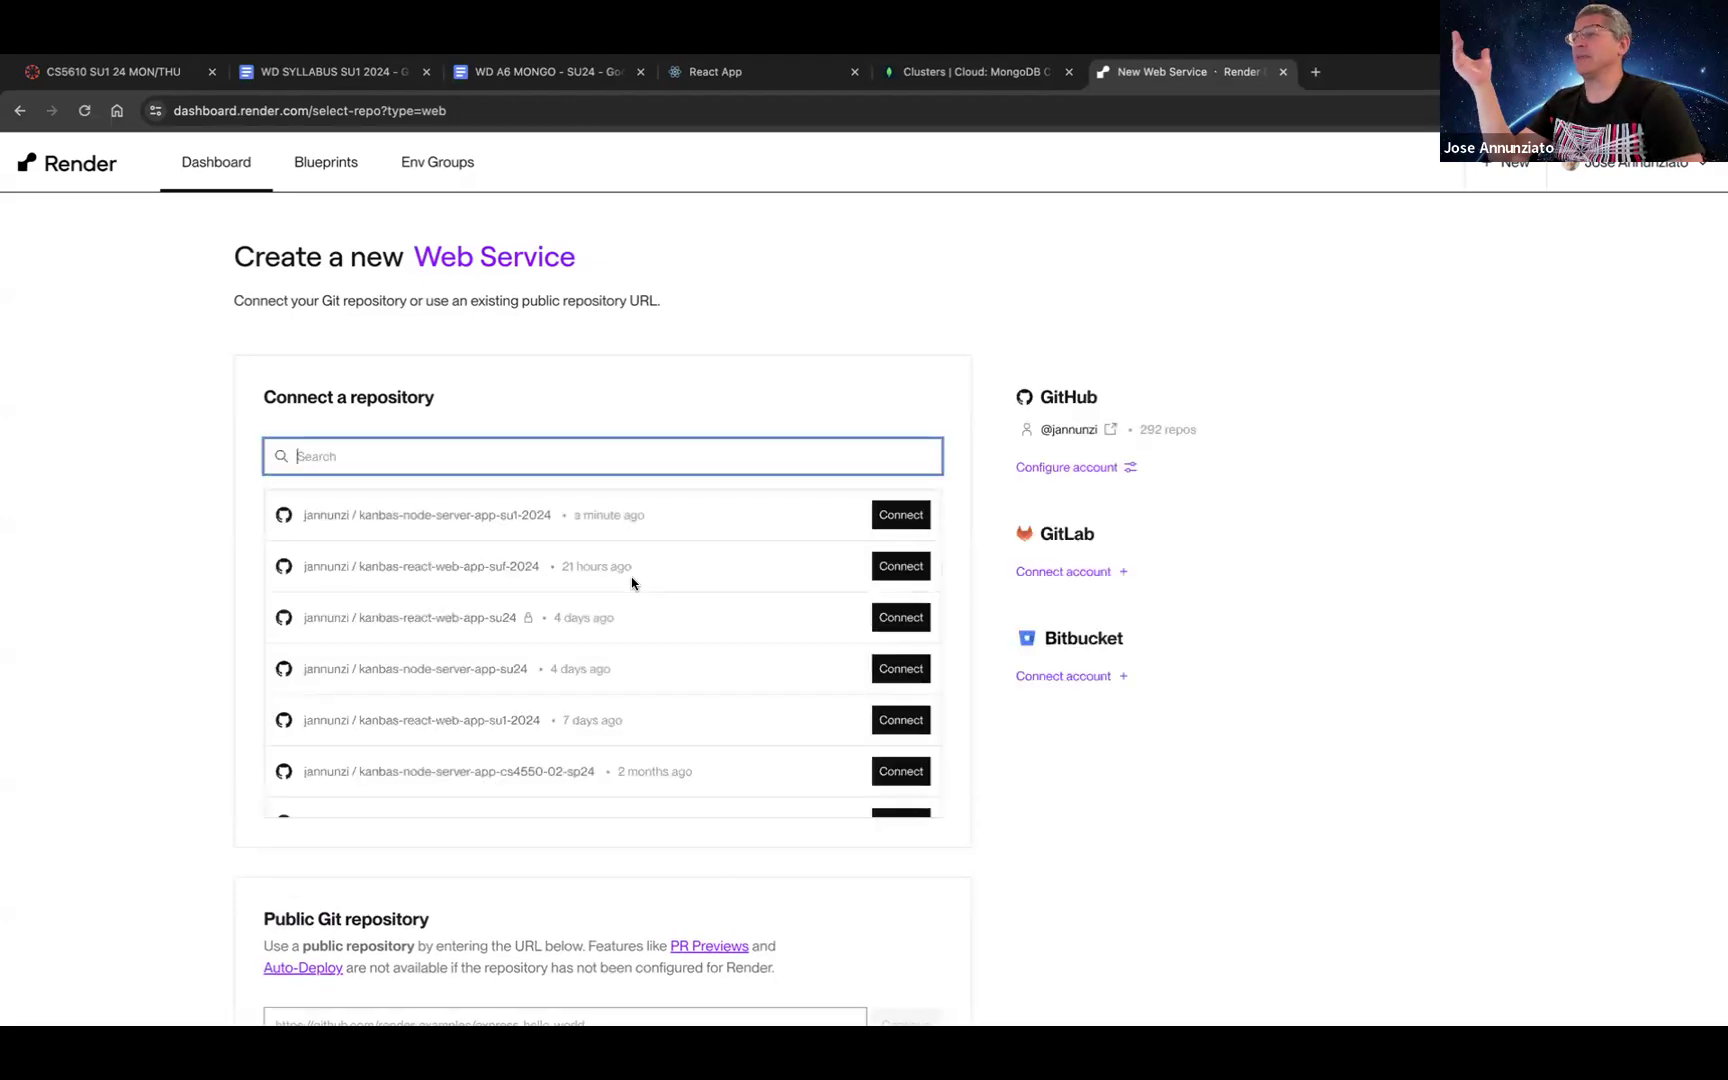
{"action": "scroll", "coordinate": [631, 583], "scroll_direction": "down", "scroll_amount": 2}
{"action": "scroll", "coordinate": [629, 583], "scroll_direction": "up", "scroll_amount": 2}
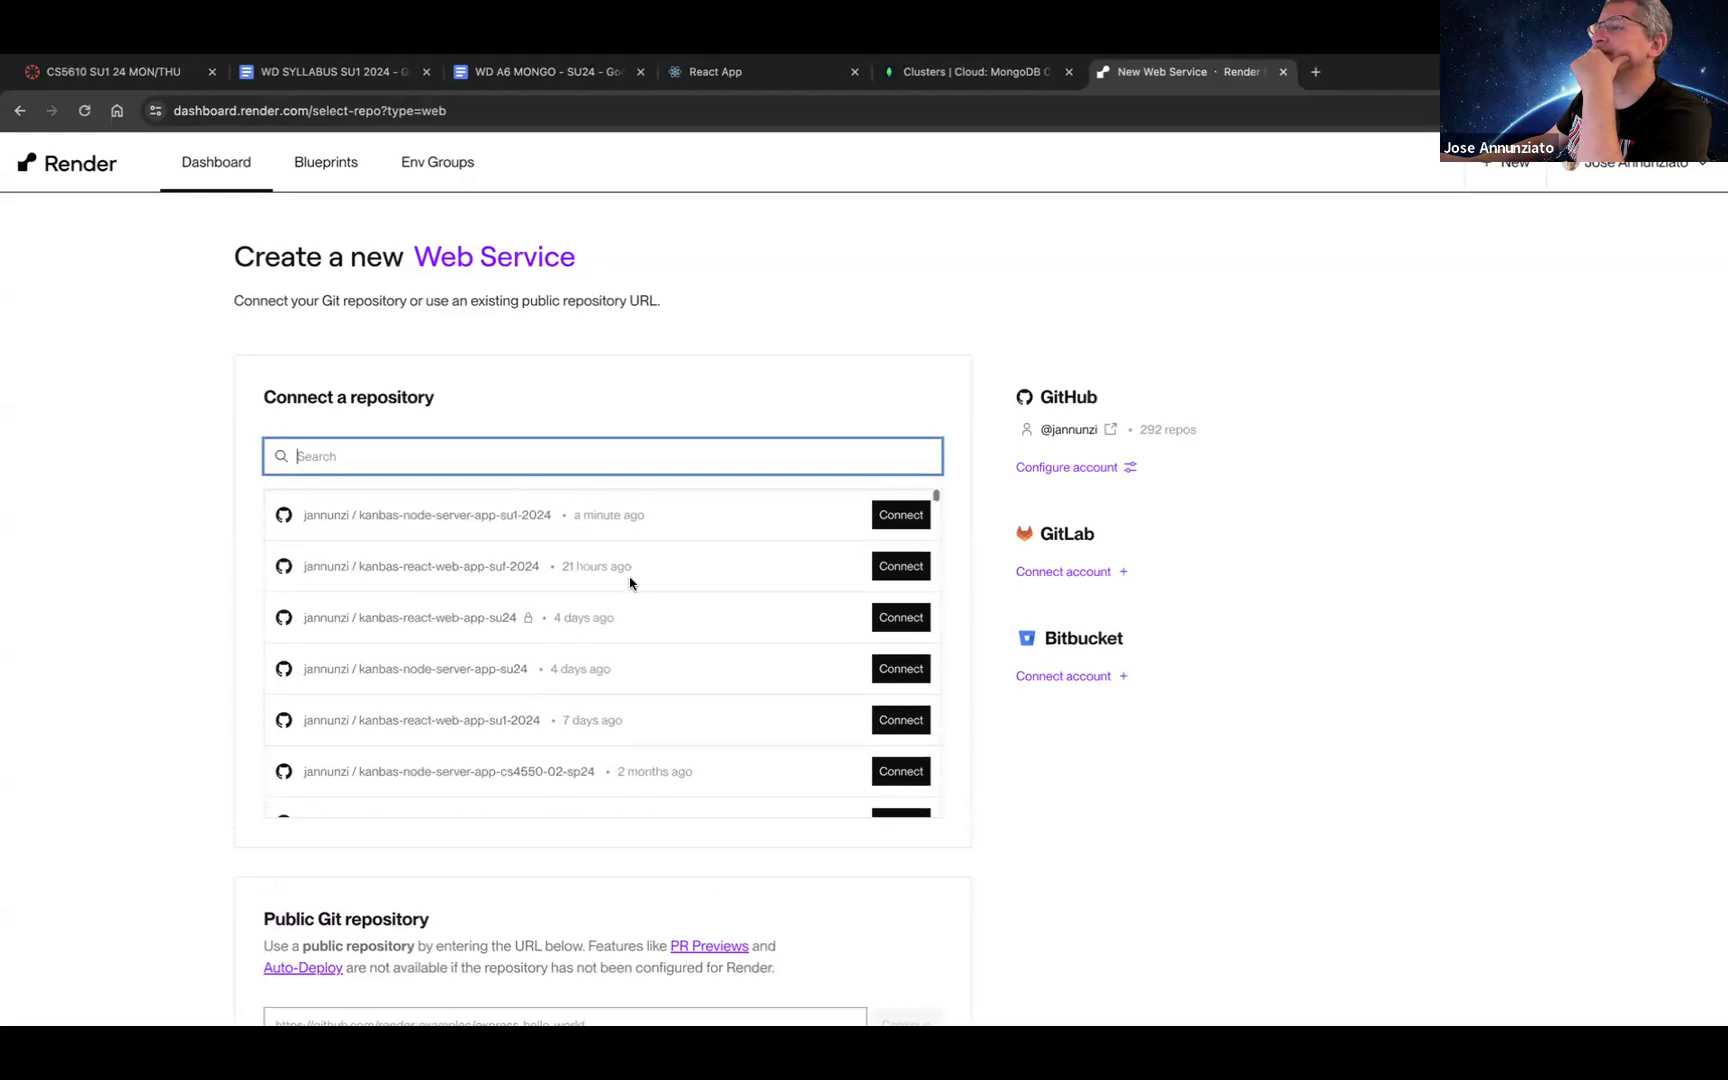
{"action": "left_click", "coordinate": [909, 518]}
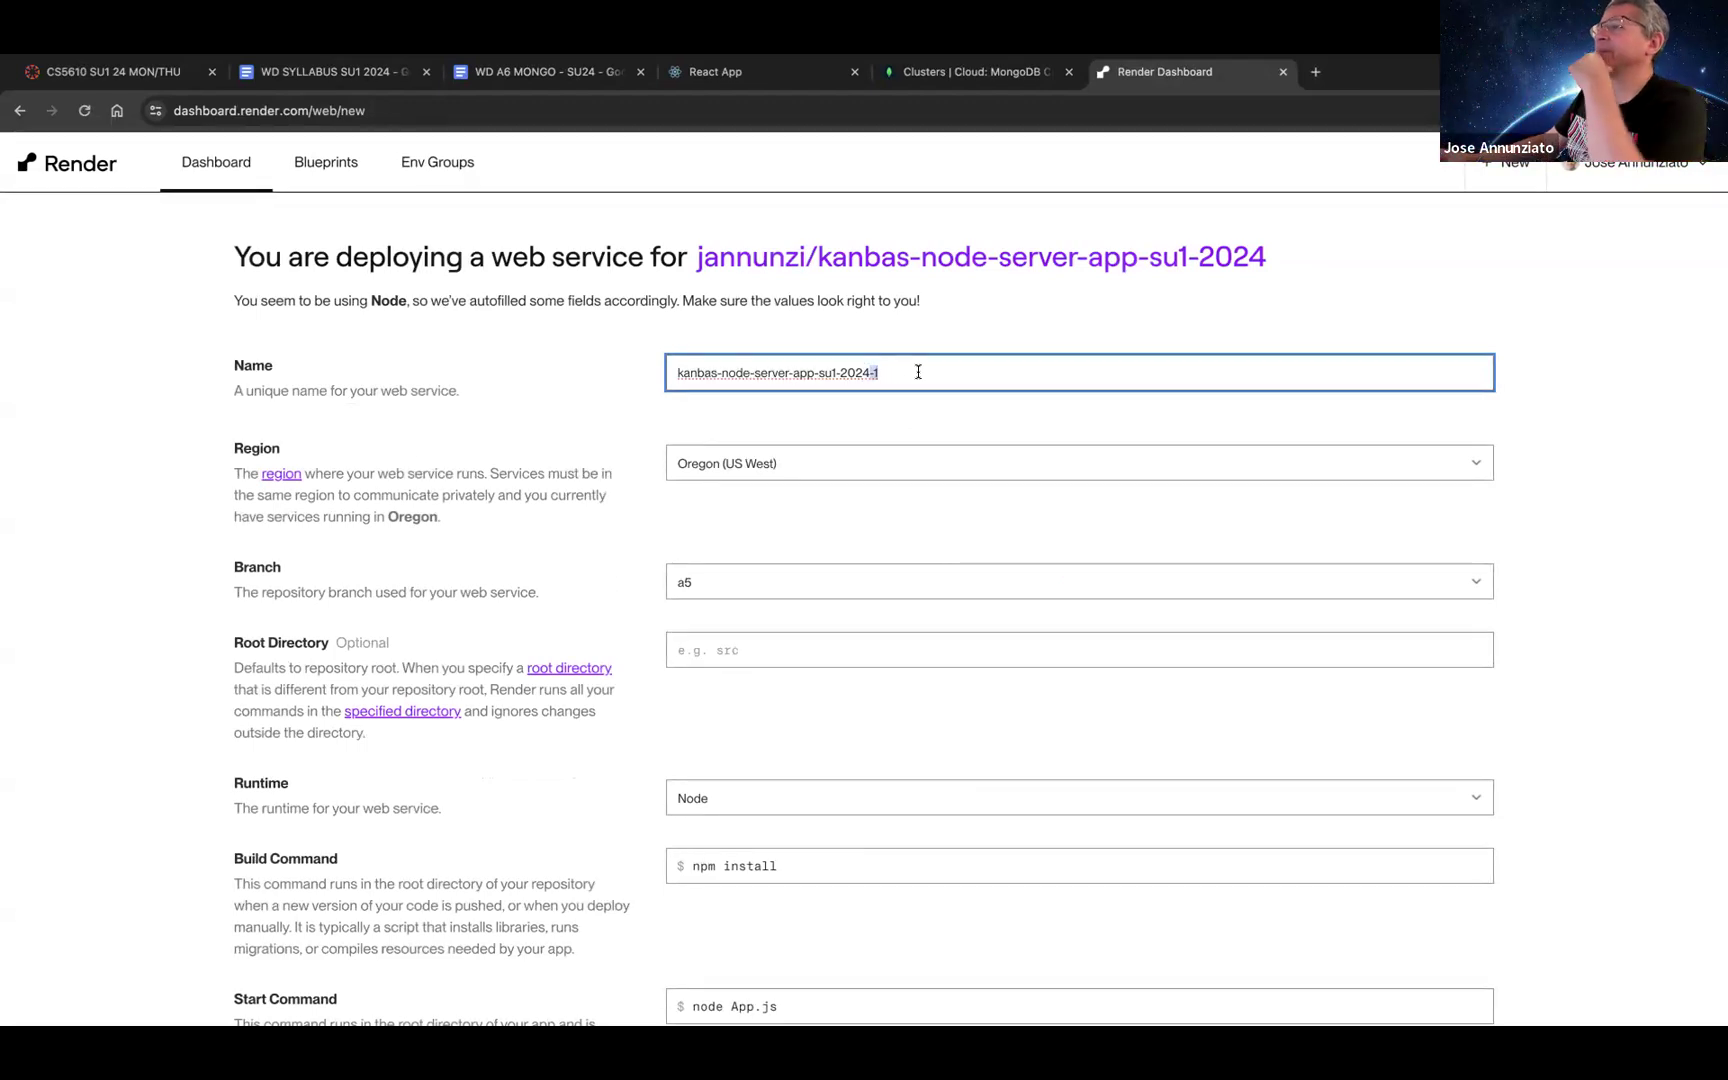
Step: Pick branch a6 and the Free instance type ($0/month, 512 MB RAM, 0.1 CPU)
{"action": "left_click", "coordinate": [810, 583]}
{"action": "left_click", "coordinate": [811, 603]}
{"action": "scroll", "coordinate": [811, 609], "scroll_direction": "down", "scroll_amount": 5}
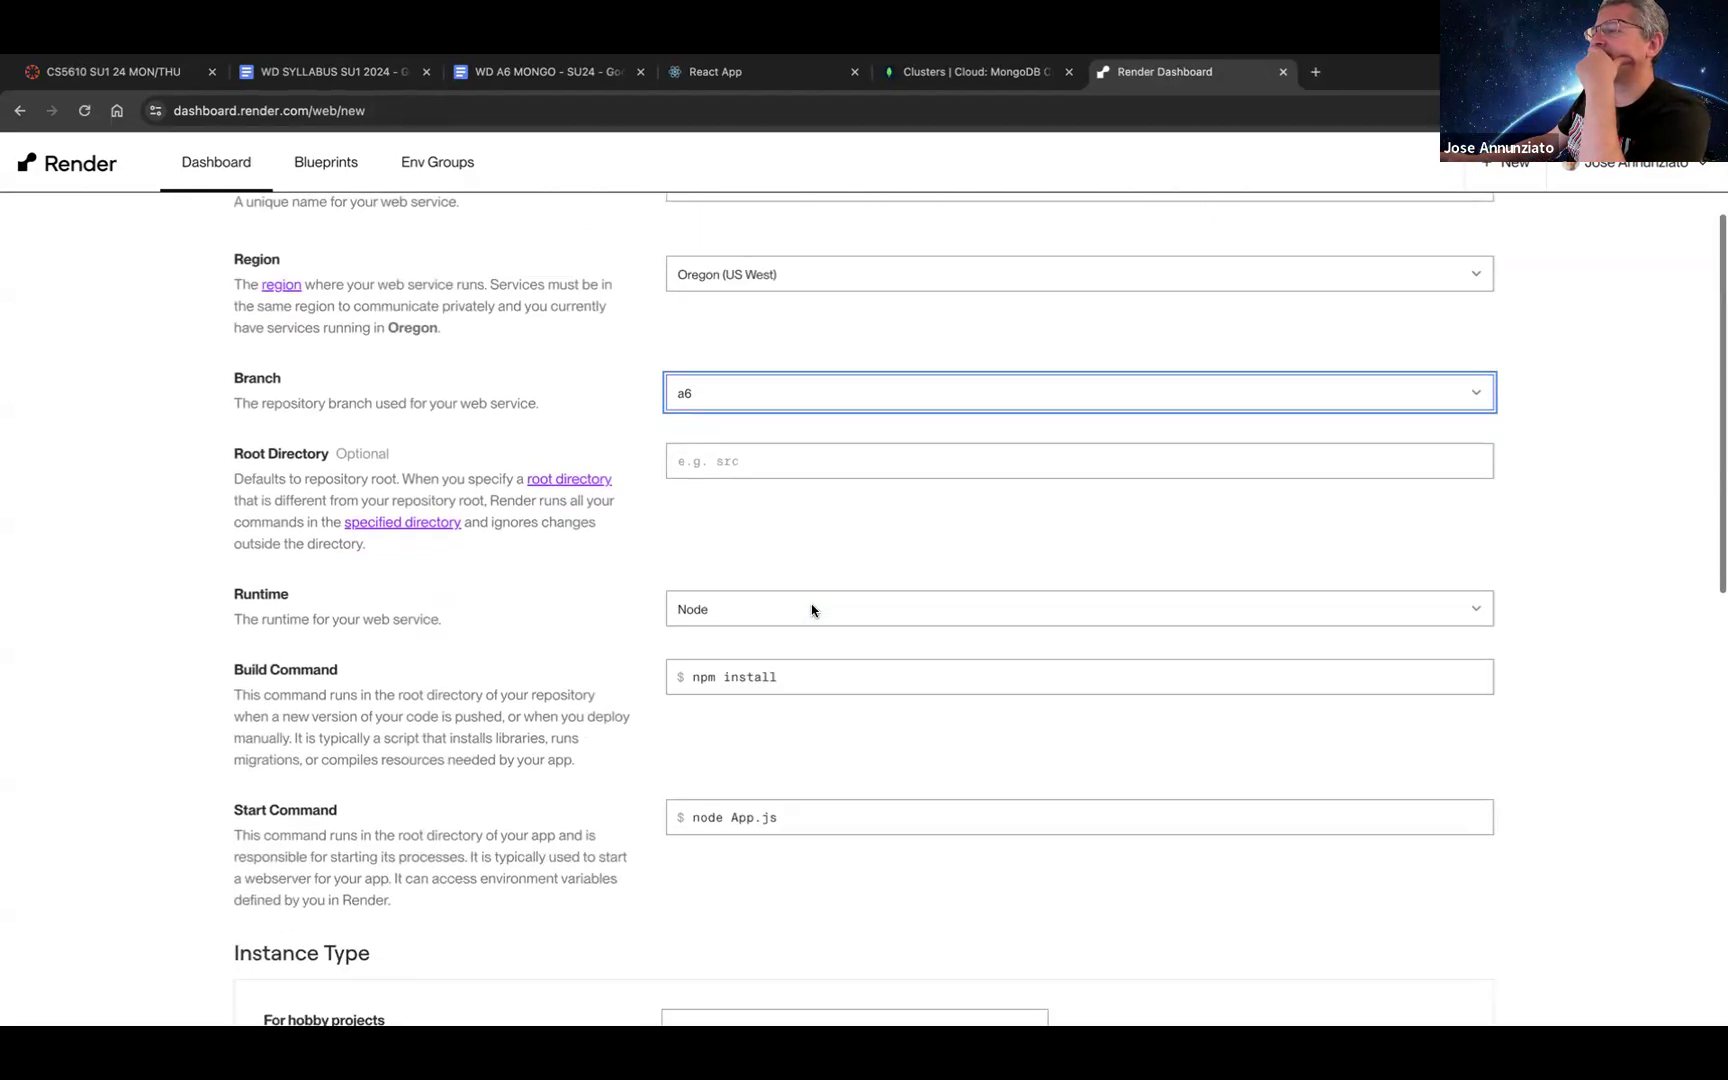
{"action": "scroll", "coordinate": [760, 733], "scroll_direction": "down", "scroll_amount": 2}
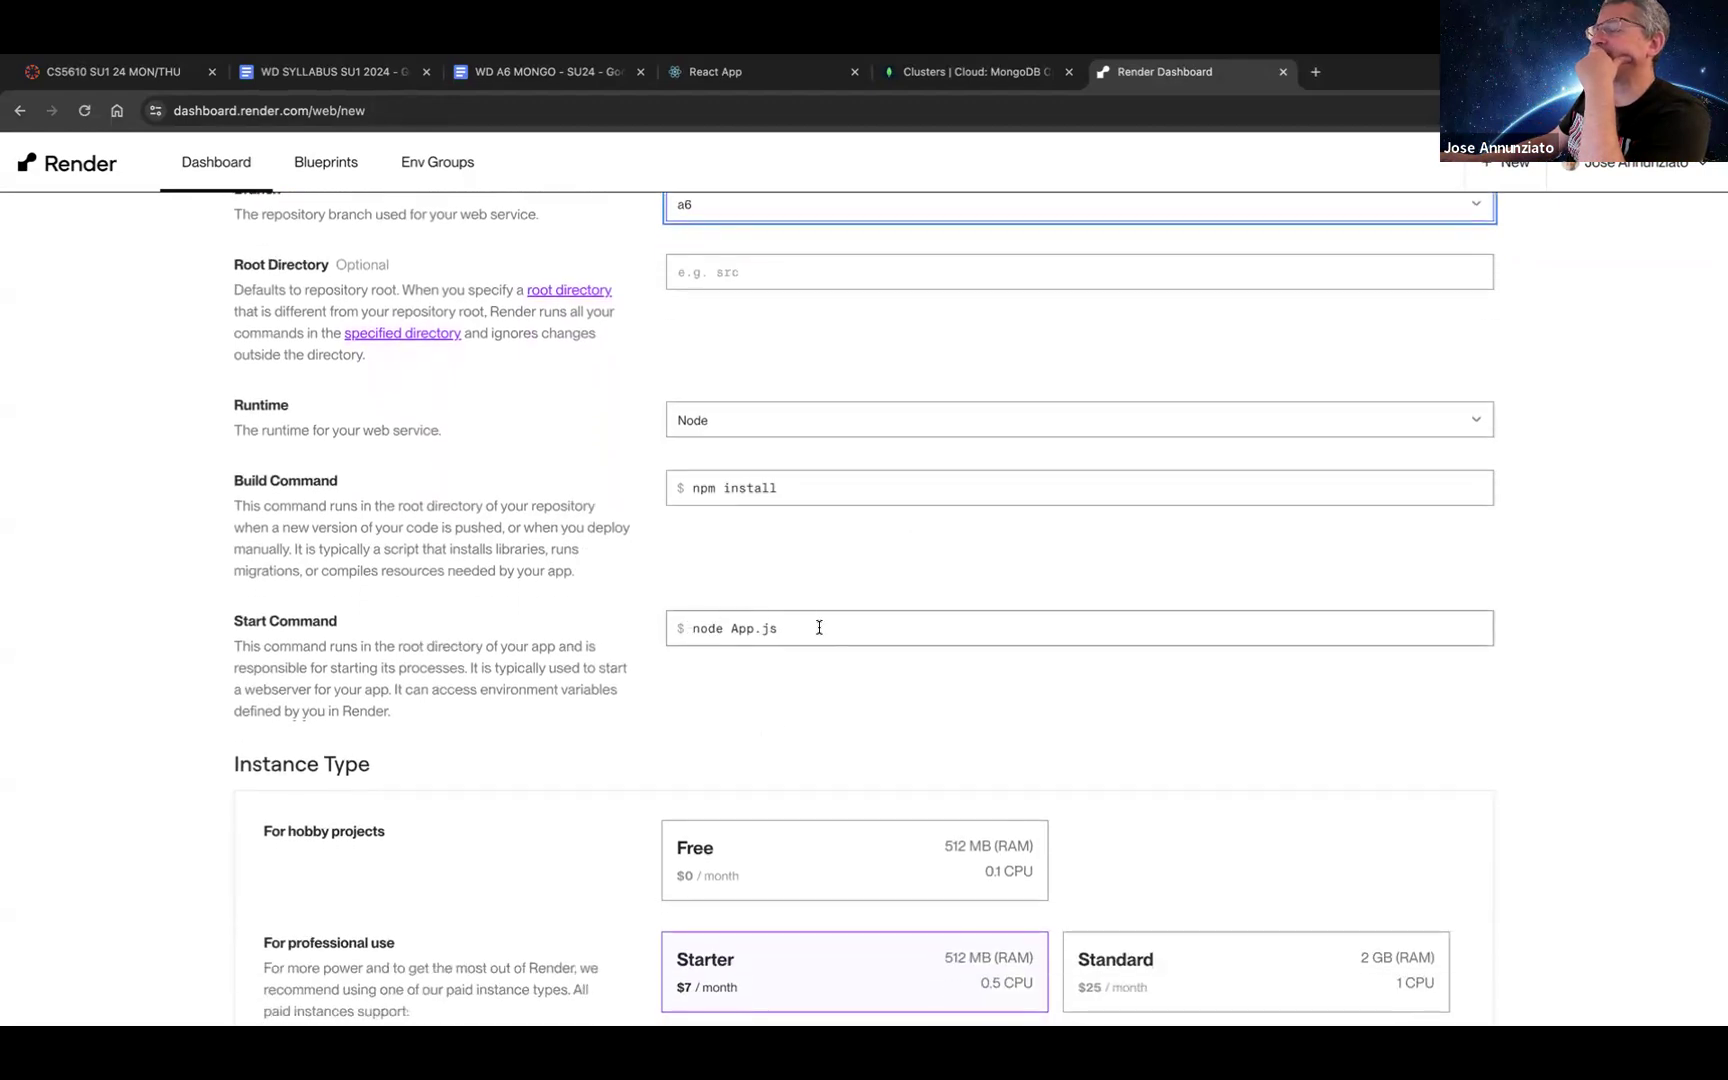
{"action": "scroll", "coordinate": [814, 629], "scroll_direction": "down", "scroll_amount": 2}
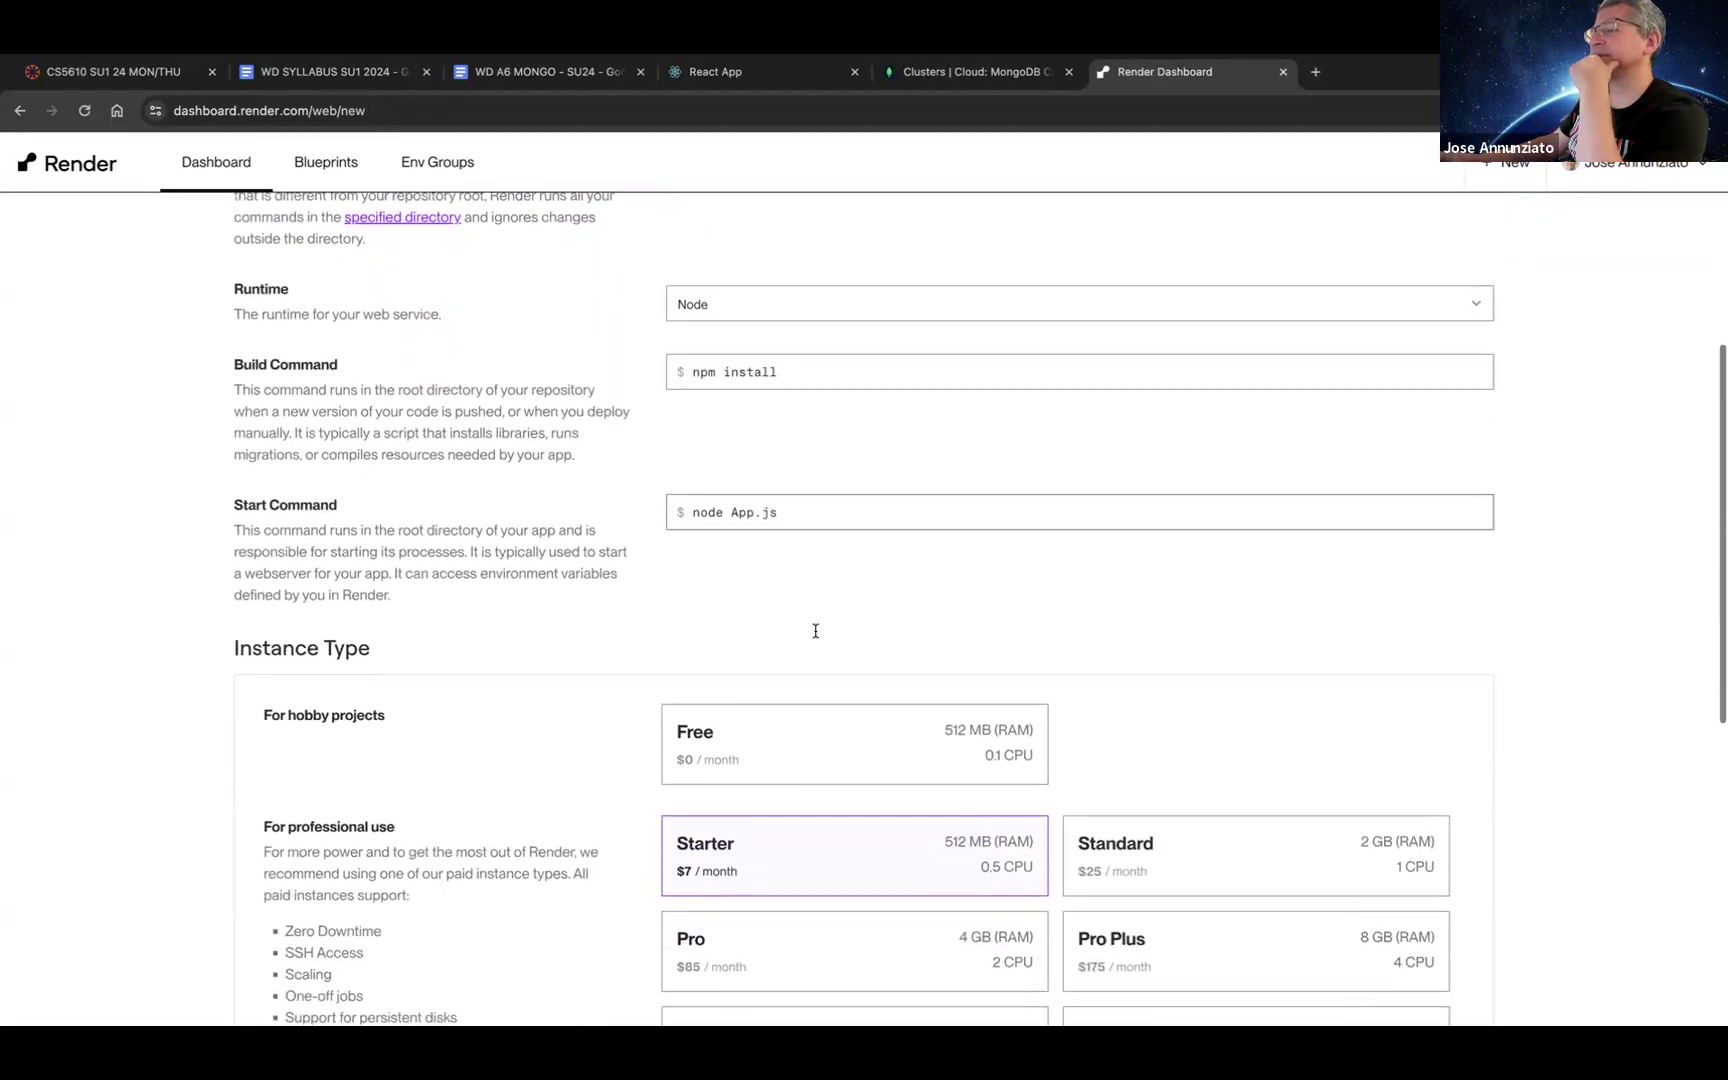
{"action": "left_click", "coordinate": [806, 756]}
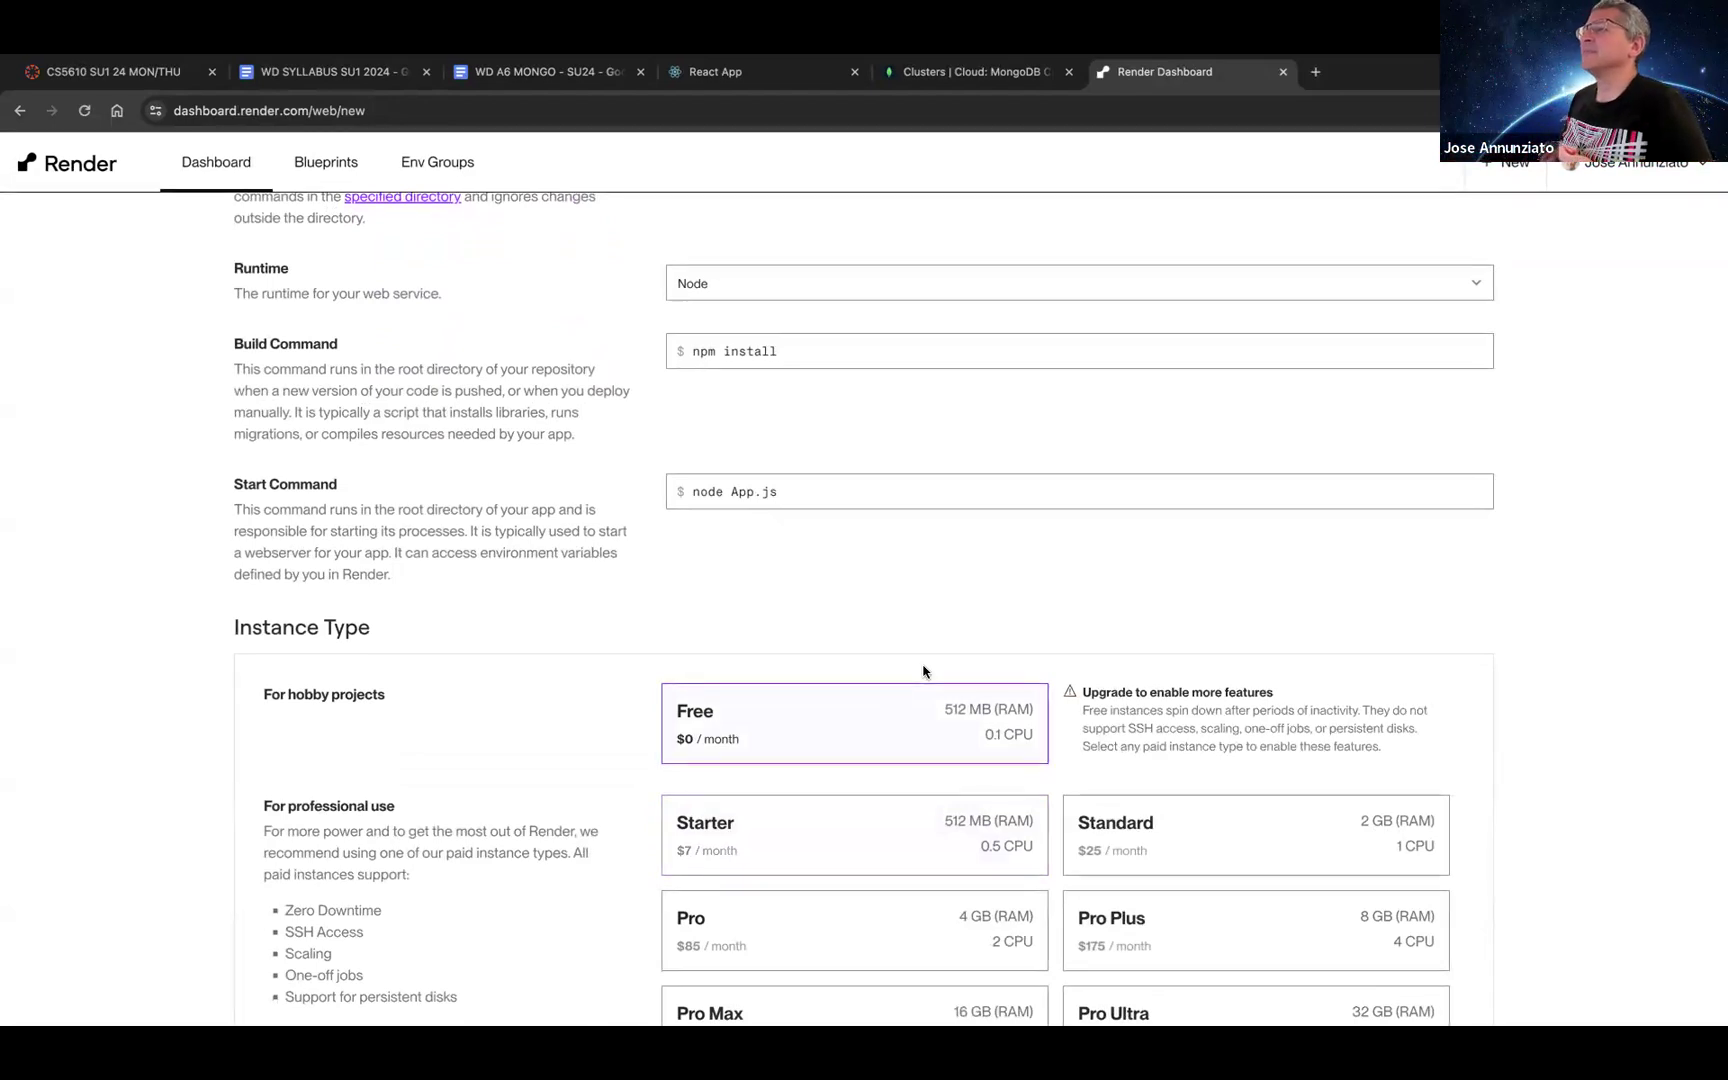
{"action": "scroll", "coordinate": [923, 671], "scroll_direction": "down", "scroll_amount": 7}
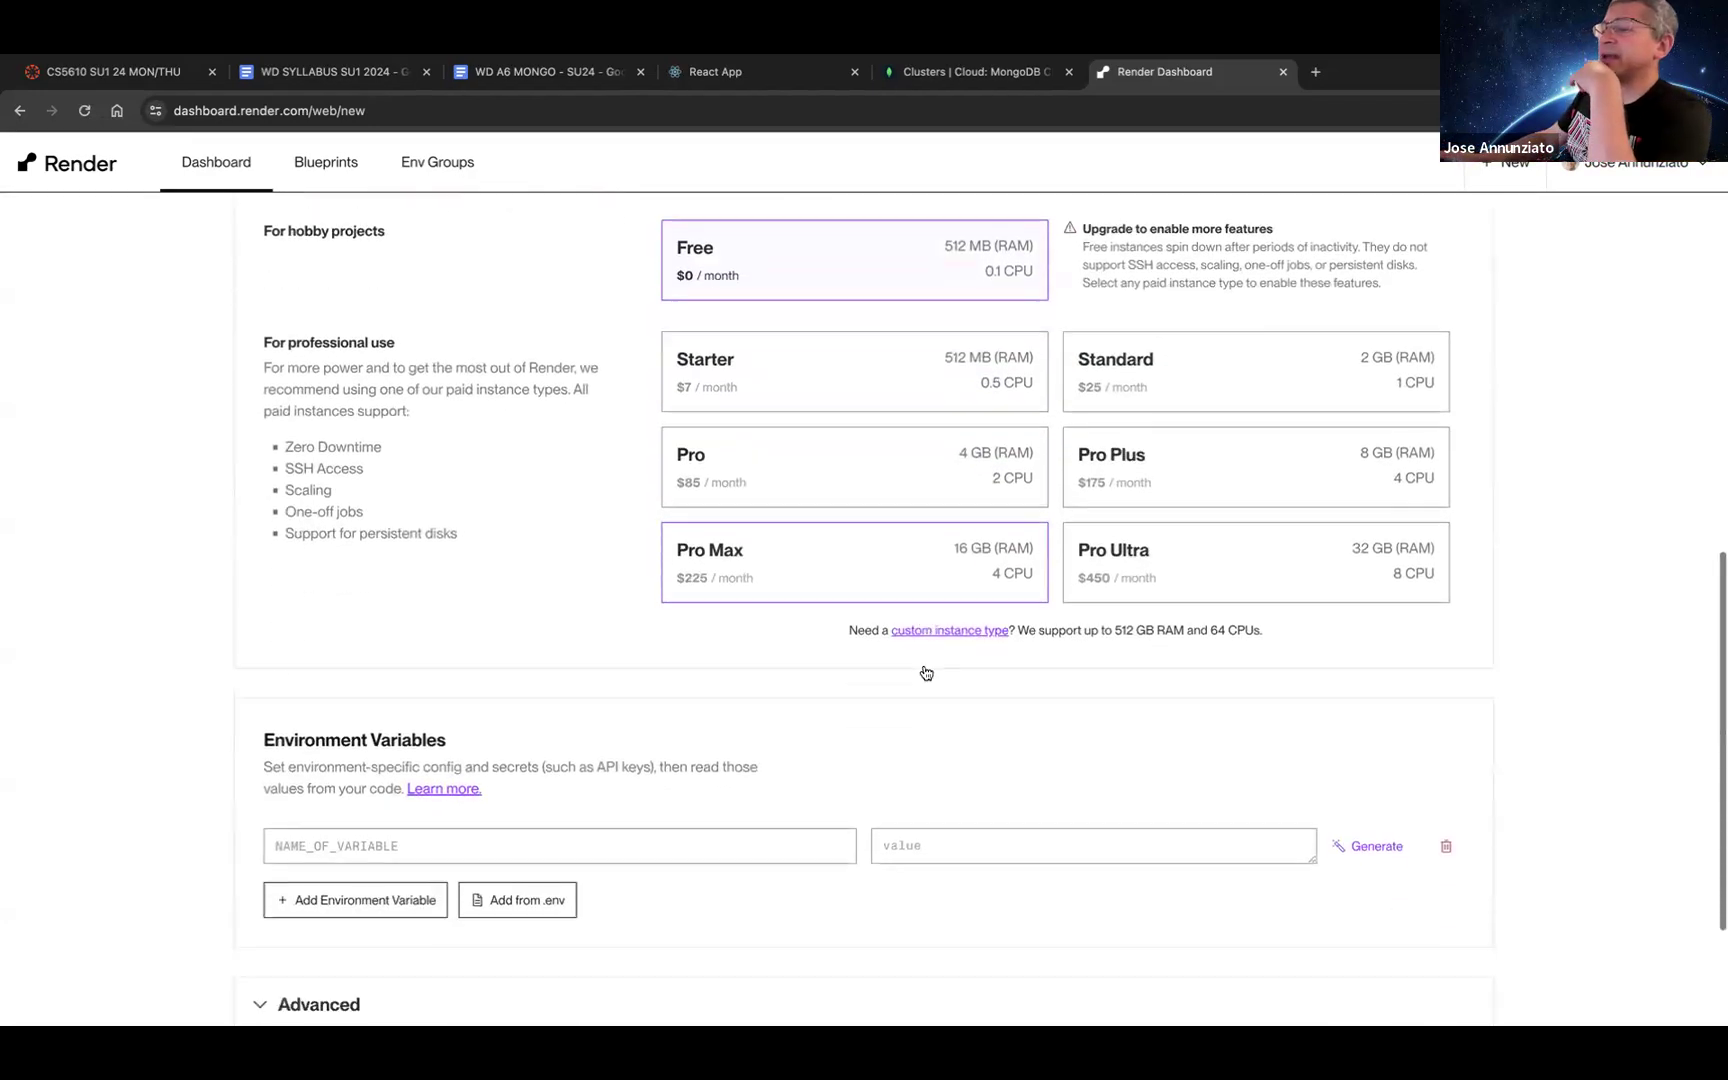
{"action": "left_click", "coordinate": [745, 625]}
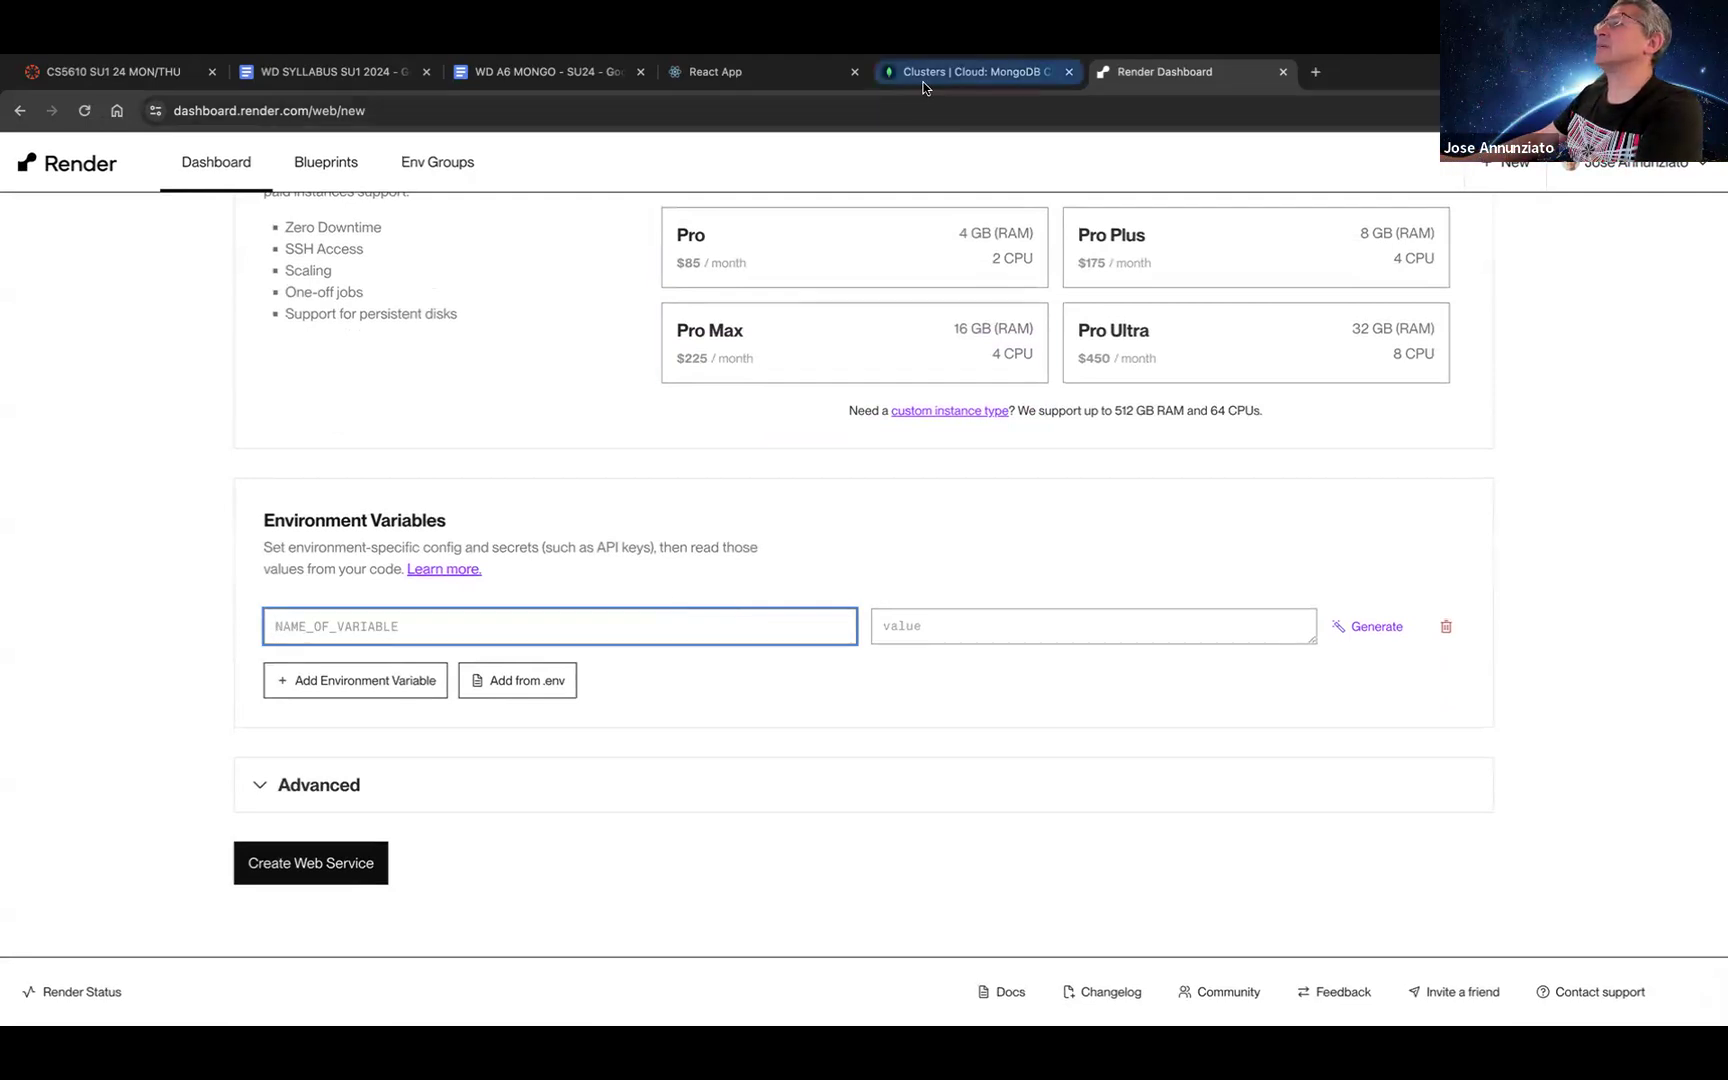
Step: Copy the MONGO_CONNECTION_STRING variable name from section 4.1.2 of the WD A6 MONGO document
{"action": "key", "text": "super+Tab"}
{"action": "key", "text": "super+shift+Tab"}
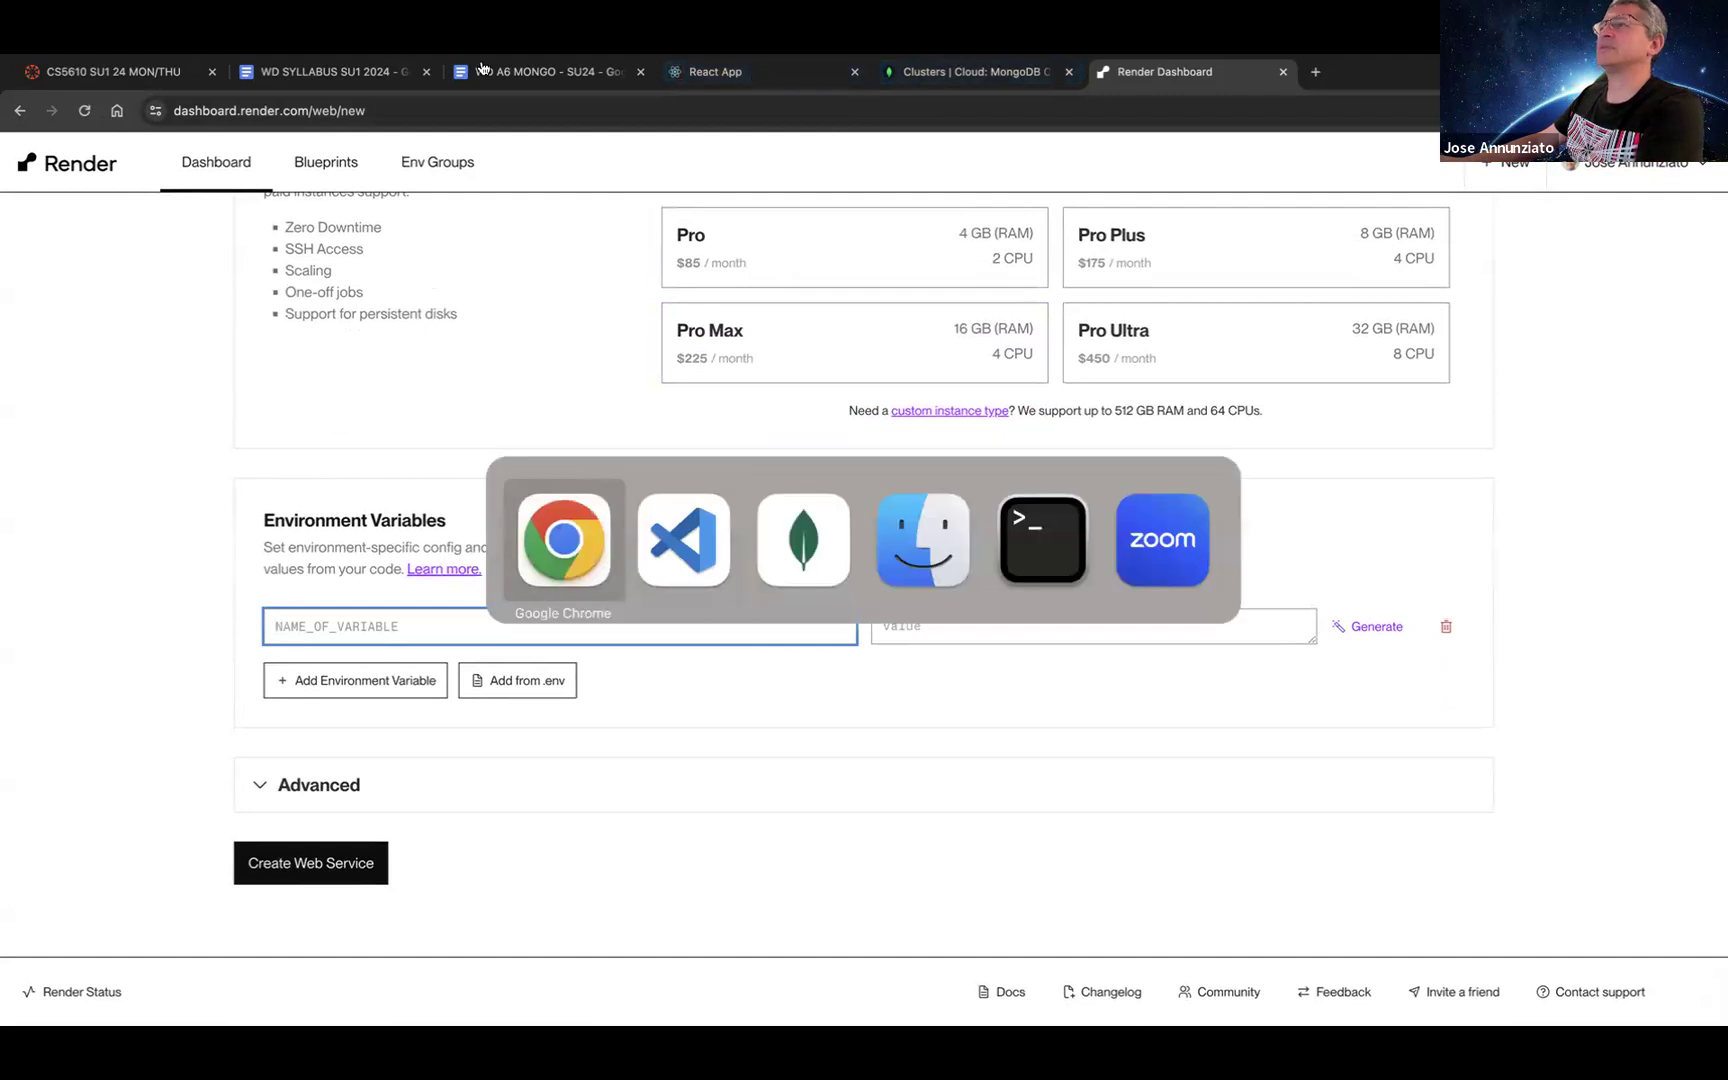
{"action": "left_click", "coordinate": [558, 61]}
{"action": "scroll", "coordinate": [641, 607], "scroll_direction": "down", "scroll_amount": 2}
{"action": "scroll", "coordinate": [641, 607], "scroll_direction": "down", "scroll_amount": 13}
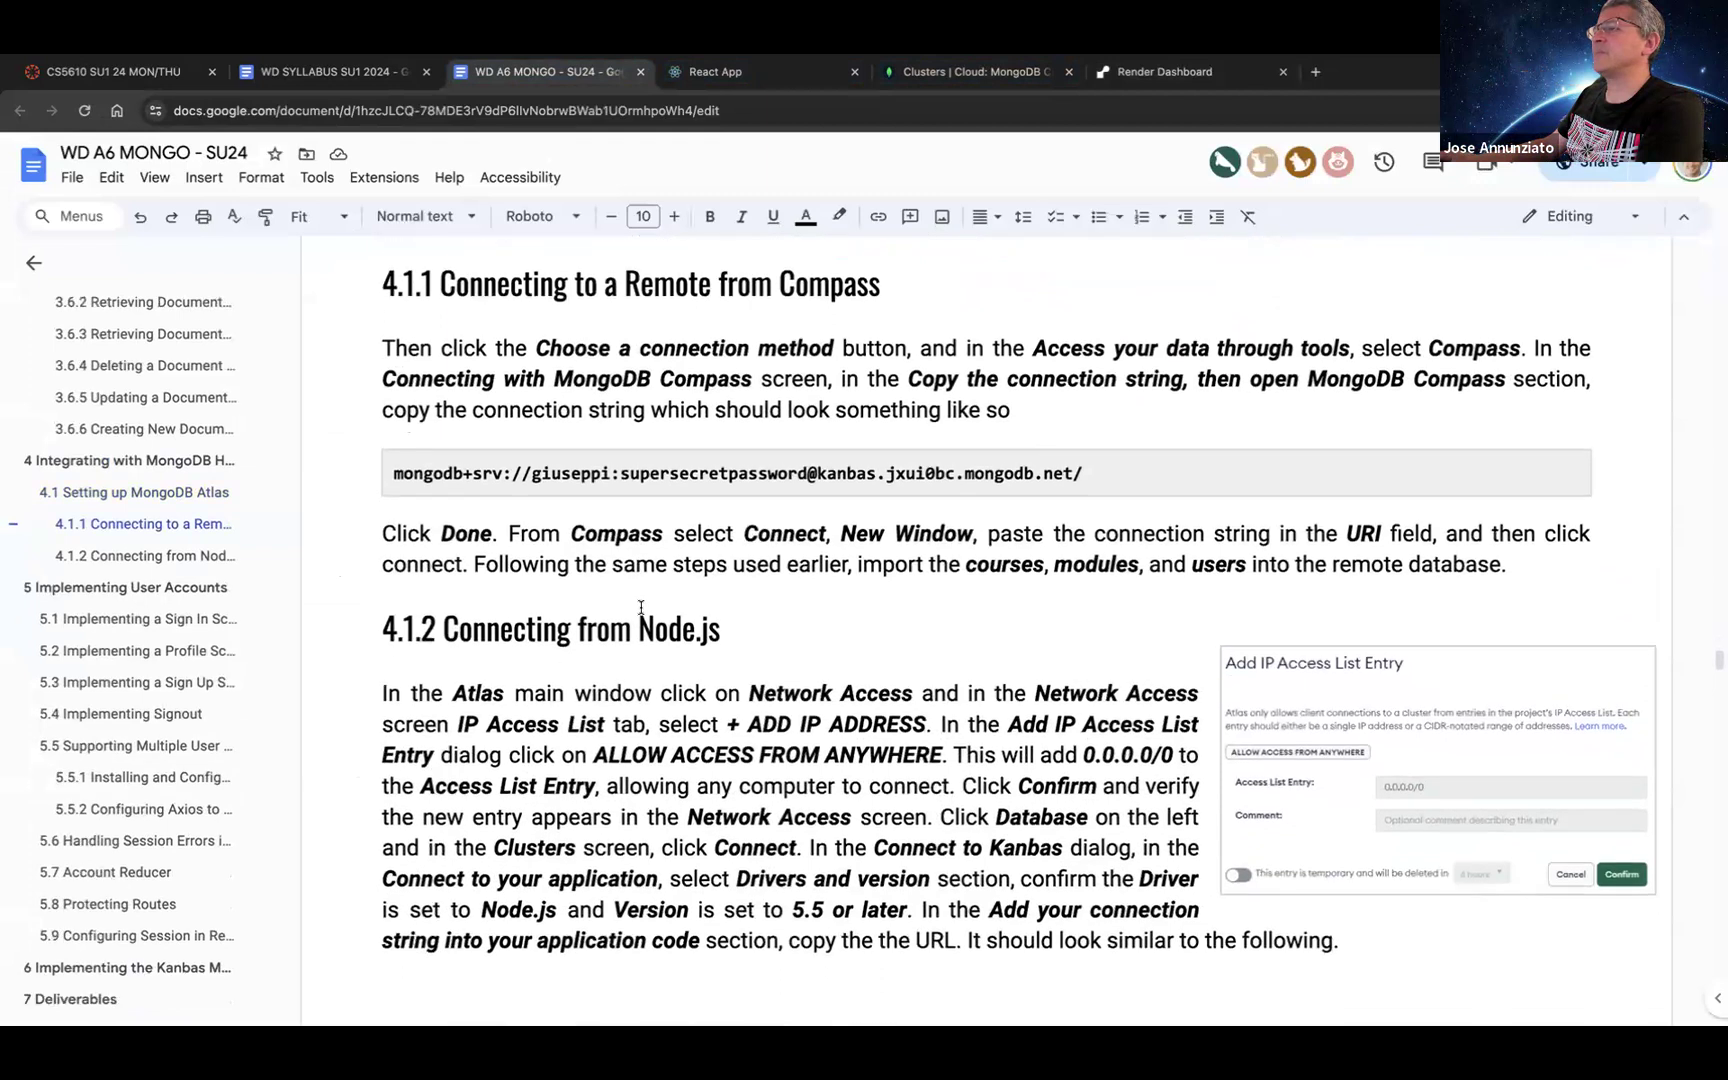
{"action": "scroll", "coordinate": [641, 607], "scroll_direction": "down", "scroll_amount": 7}
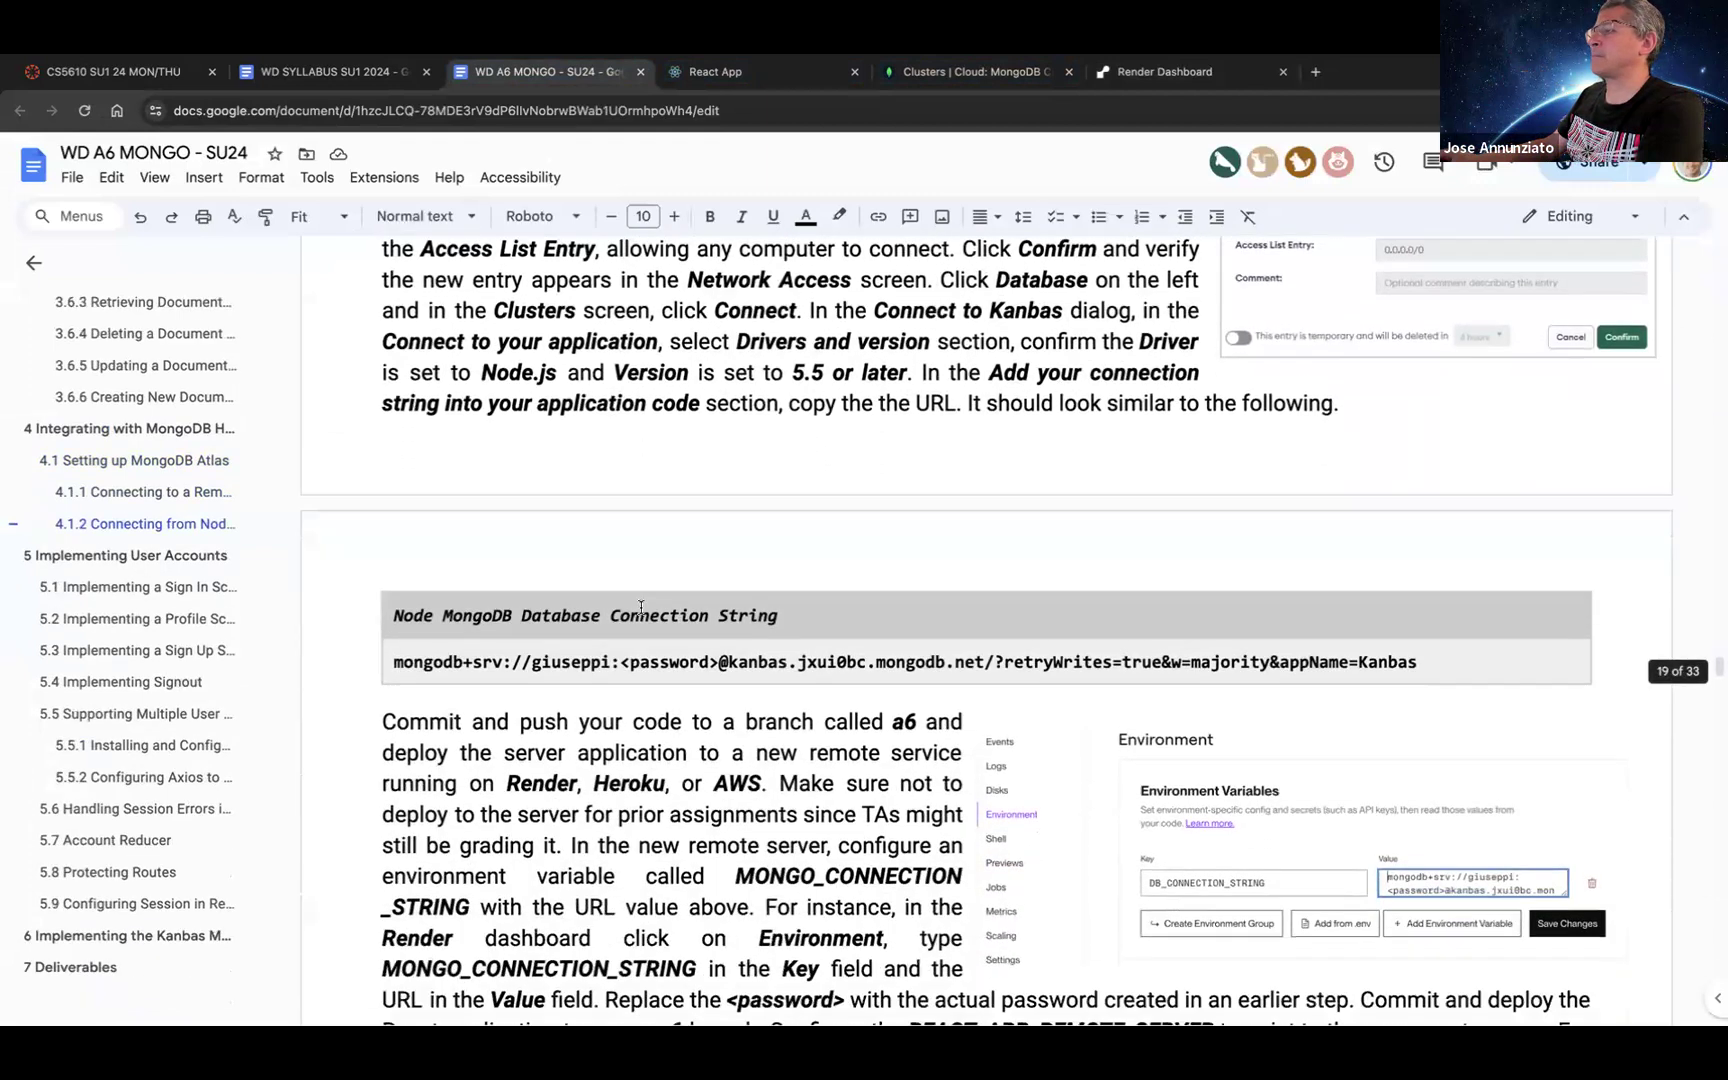
{"action": "scroll", "coordinate": [641, 607], "scroll_direction": "down", "scroll_amount": 4}
{"action": "scroll", "coordinate": [643, 607], "scroll_direction": "down", "scroll_amount": 1}
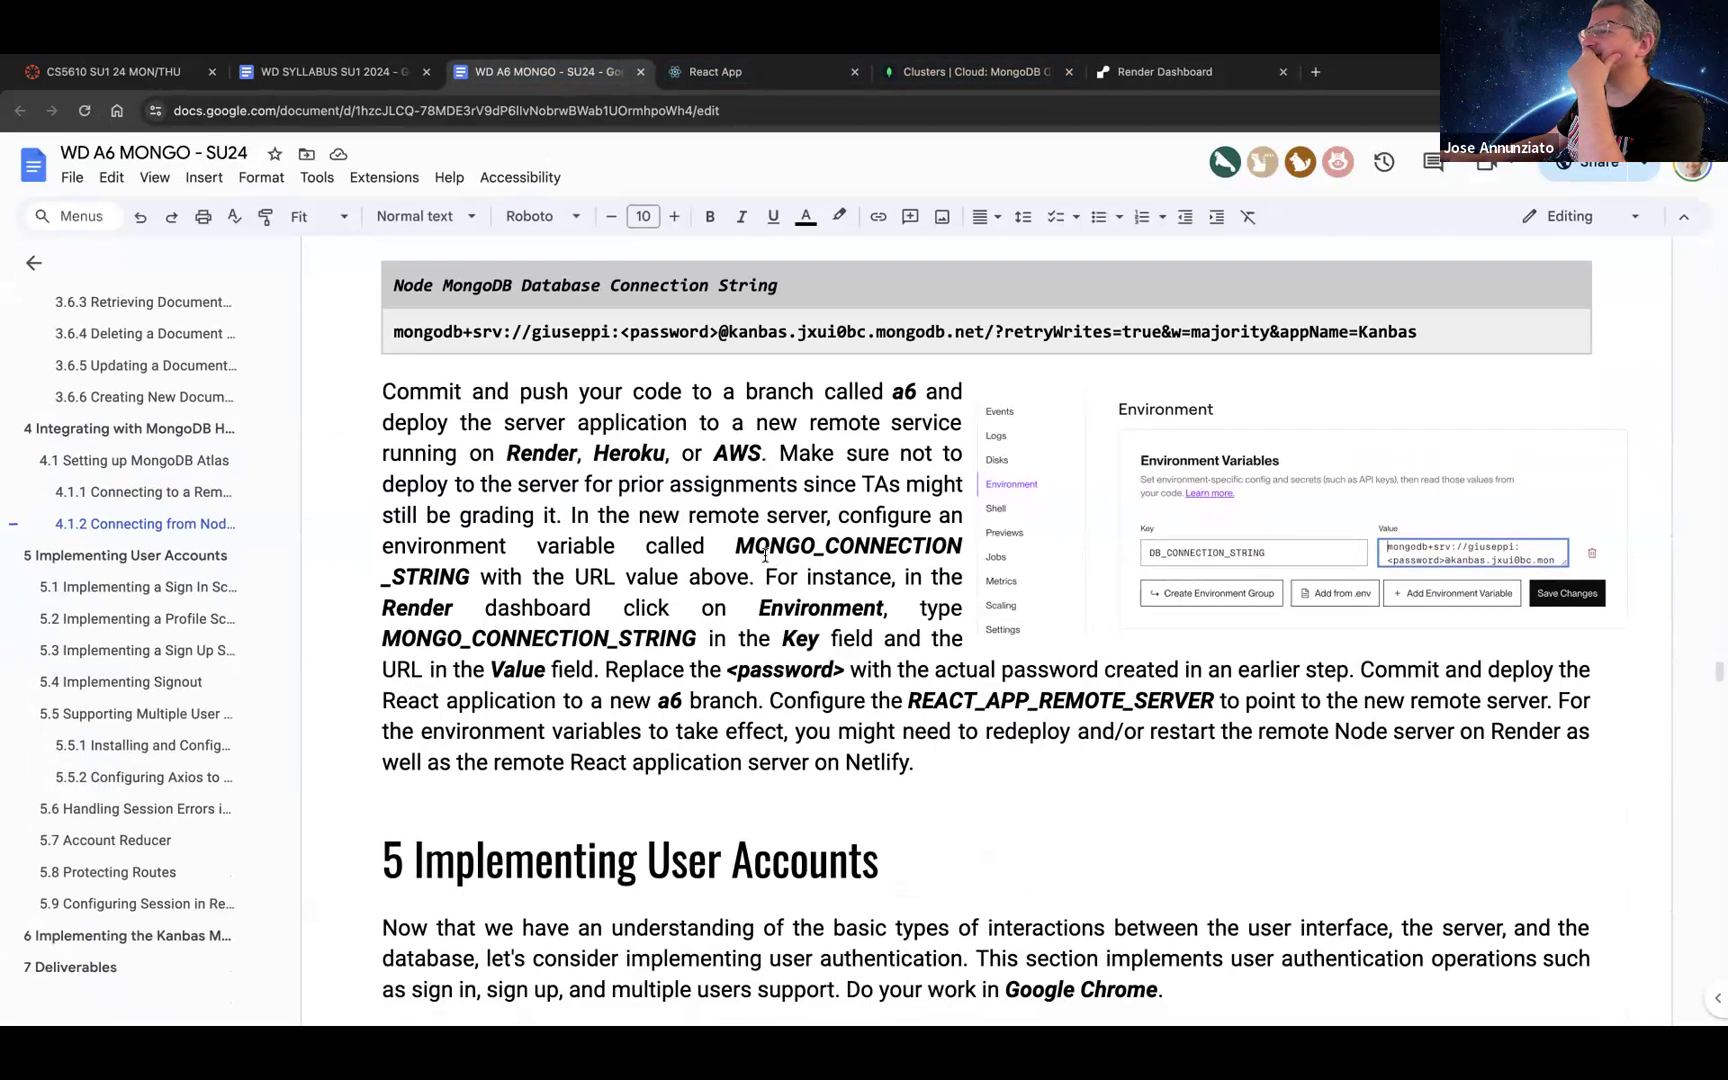
{"action": "double_click", "coordinate": [570, 640]}
{"action": "key", "text": "ctrl+c"}
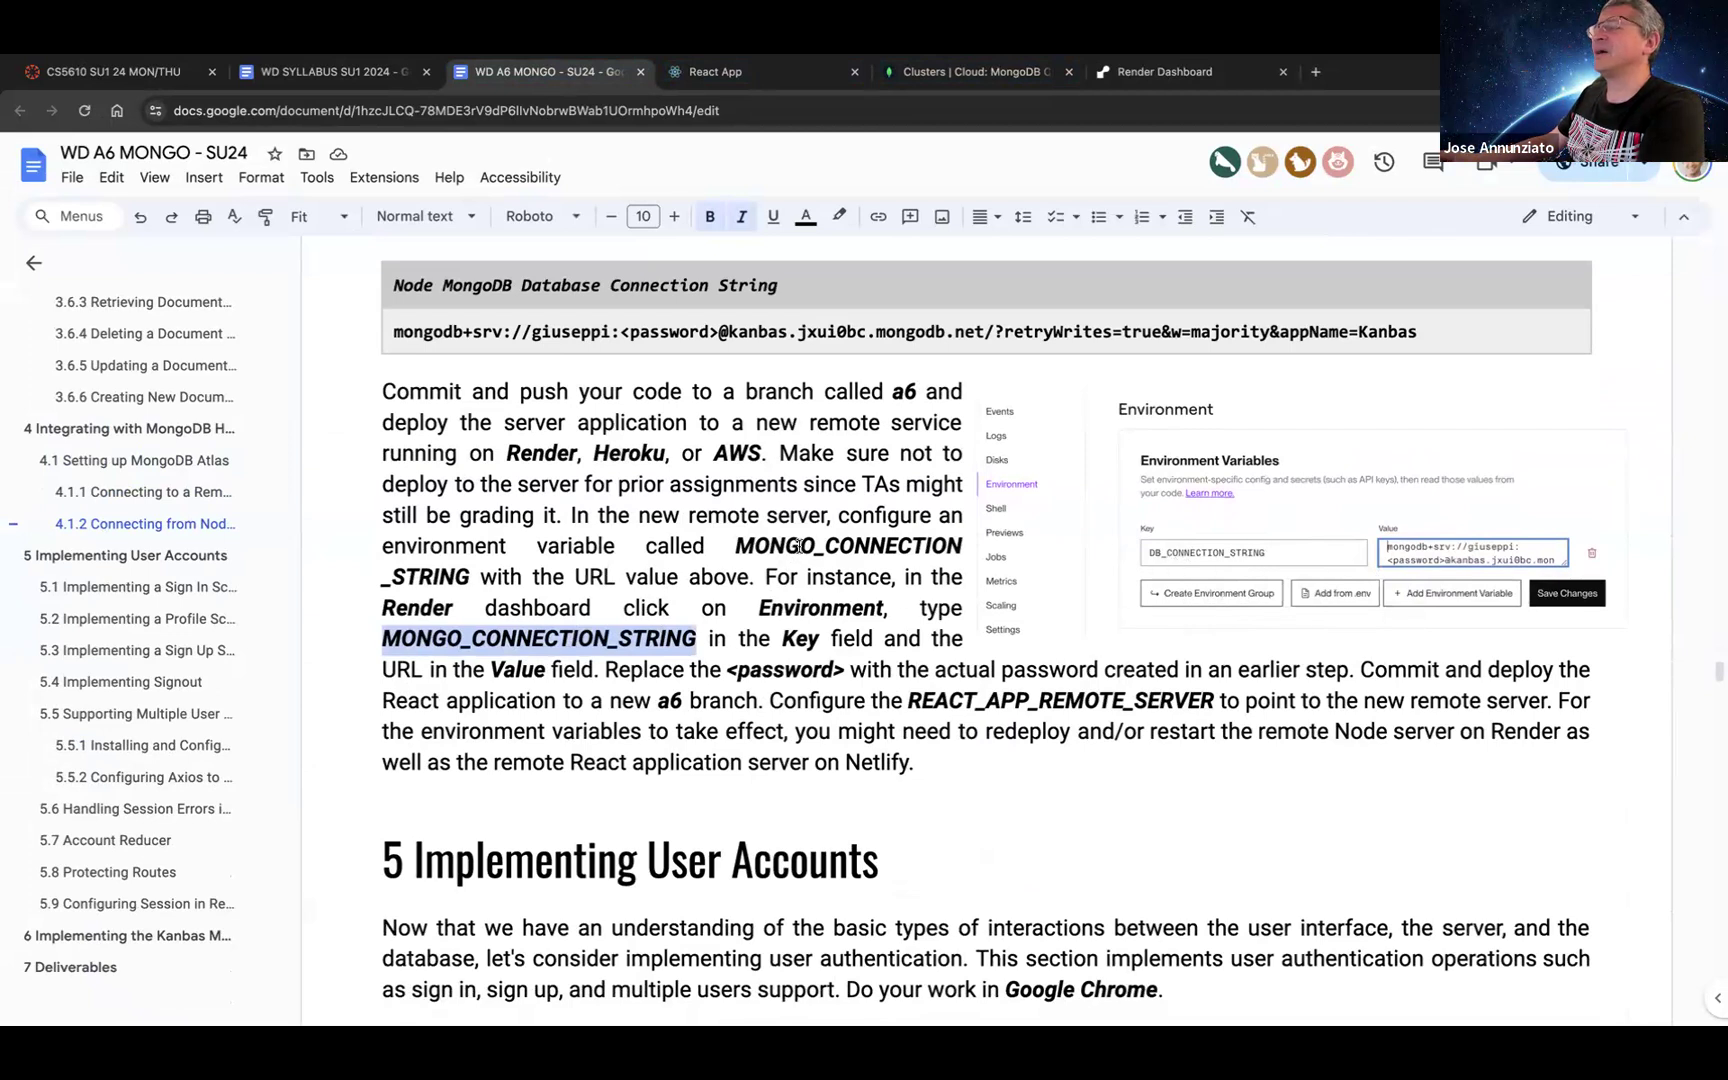
{"action": "key", "text": "ctrl+5"}
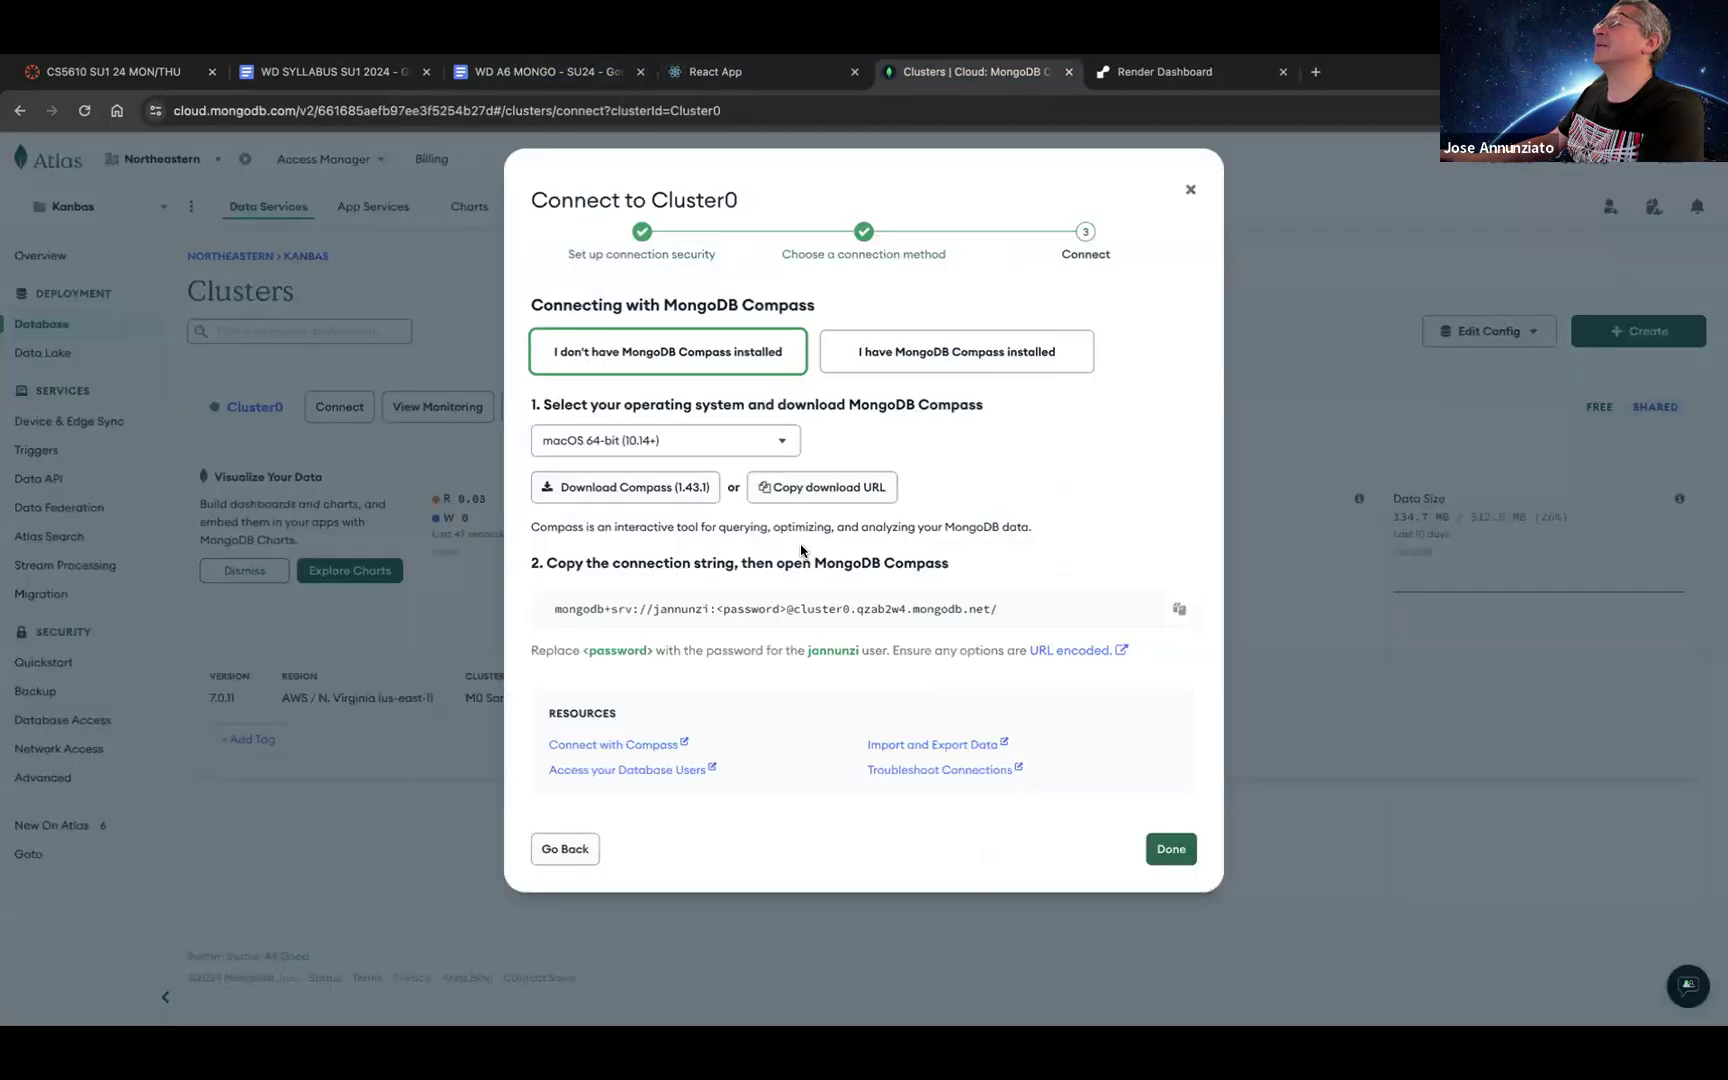
Step: Paste MONGO_CONNECTION_STRING as the Render variable key, then go to the Atlas Clusters tab
{"action": "key", "text": "ctrl+6"}
{"action": "key", "text": "ctrl+v"}
{"action": "key", "text": "super+Tab"}
{"action": "key", "text": "super+Tab"}
{"action": "key", "text": "super+Tab"}
{"action": "left_click", "coordinate": [789, 570]}
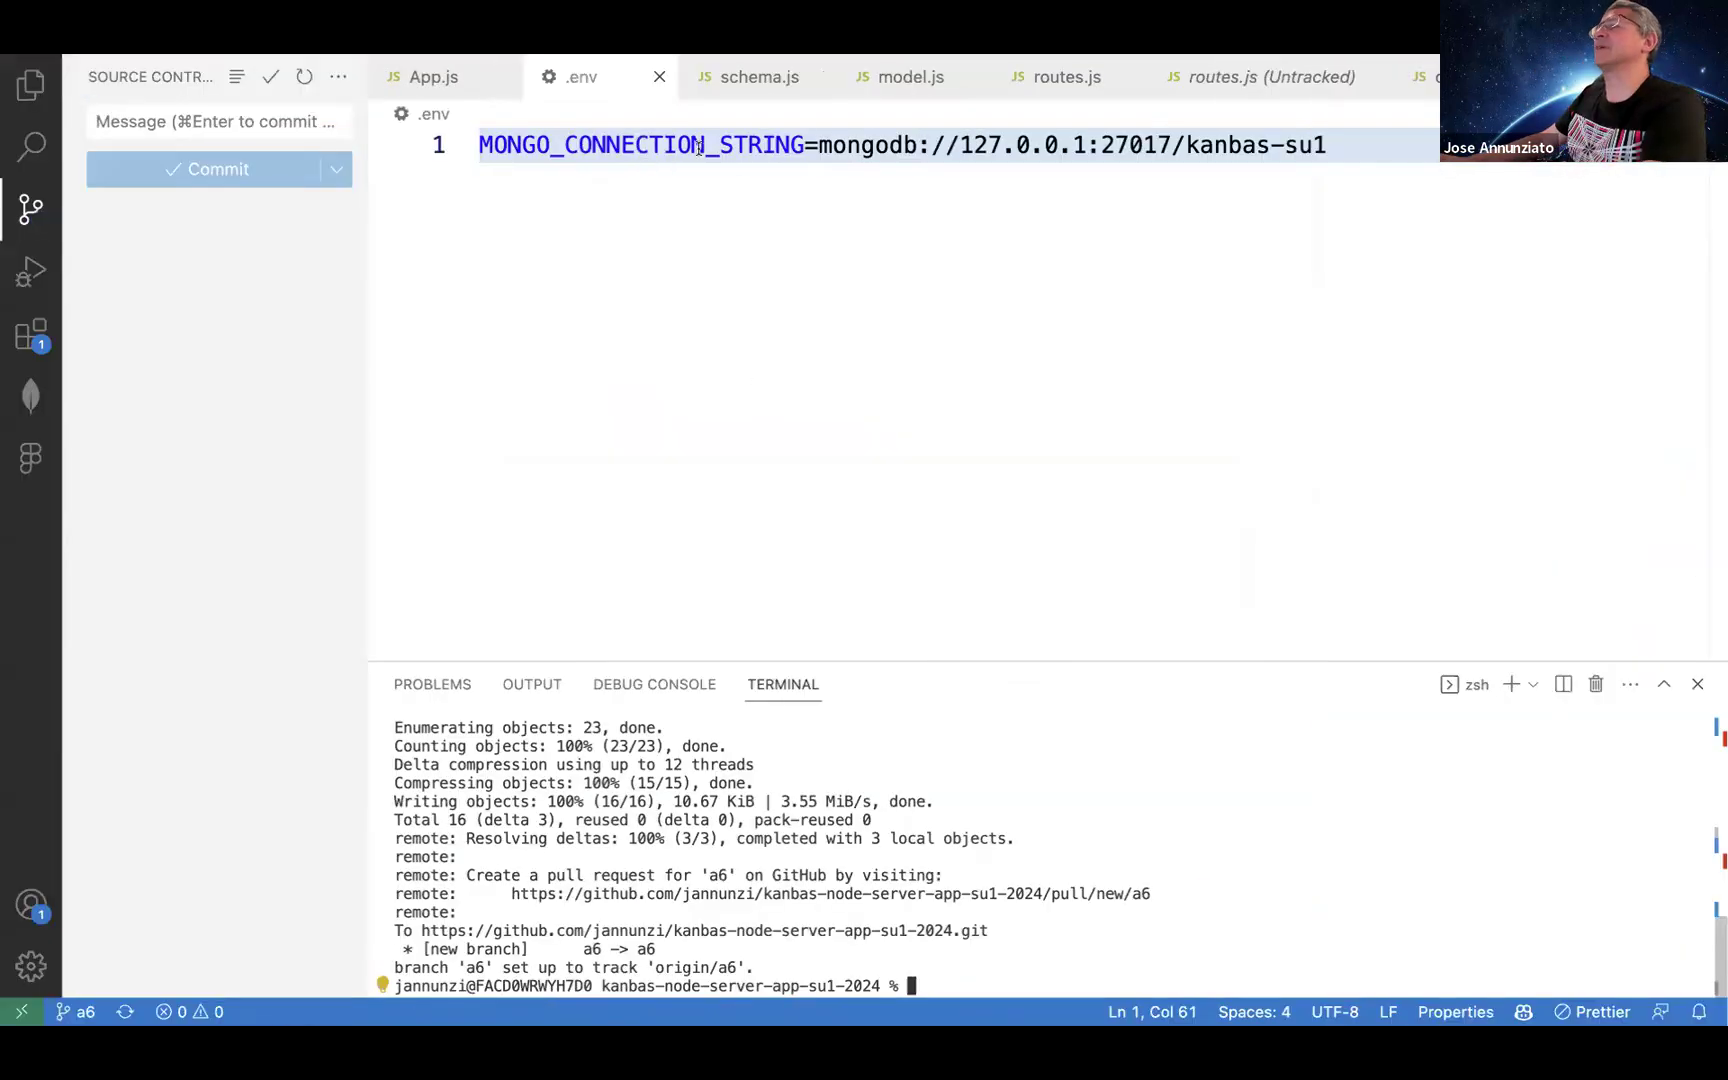
{"action": "key", "text": "super+Tab"}
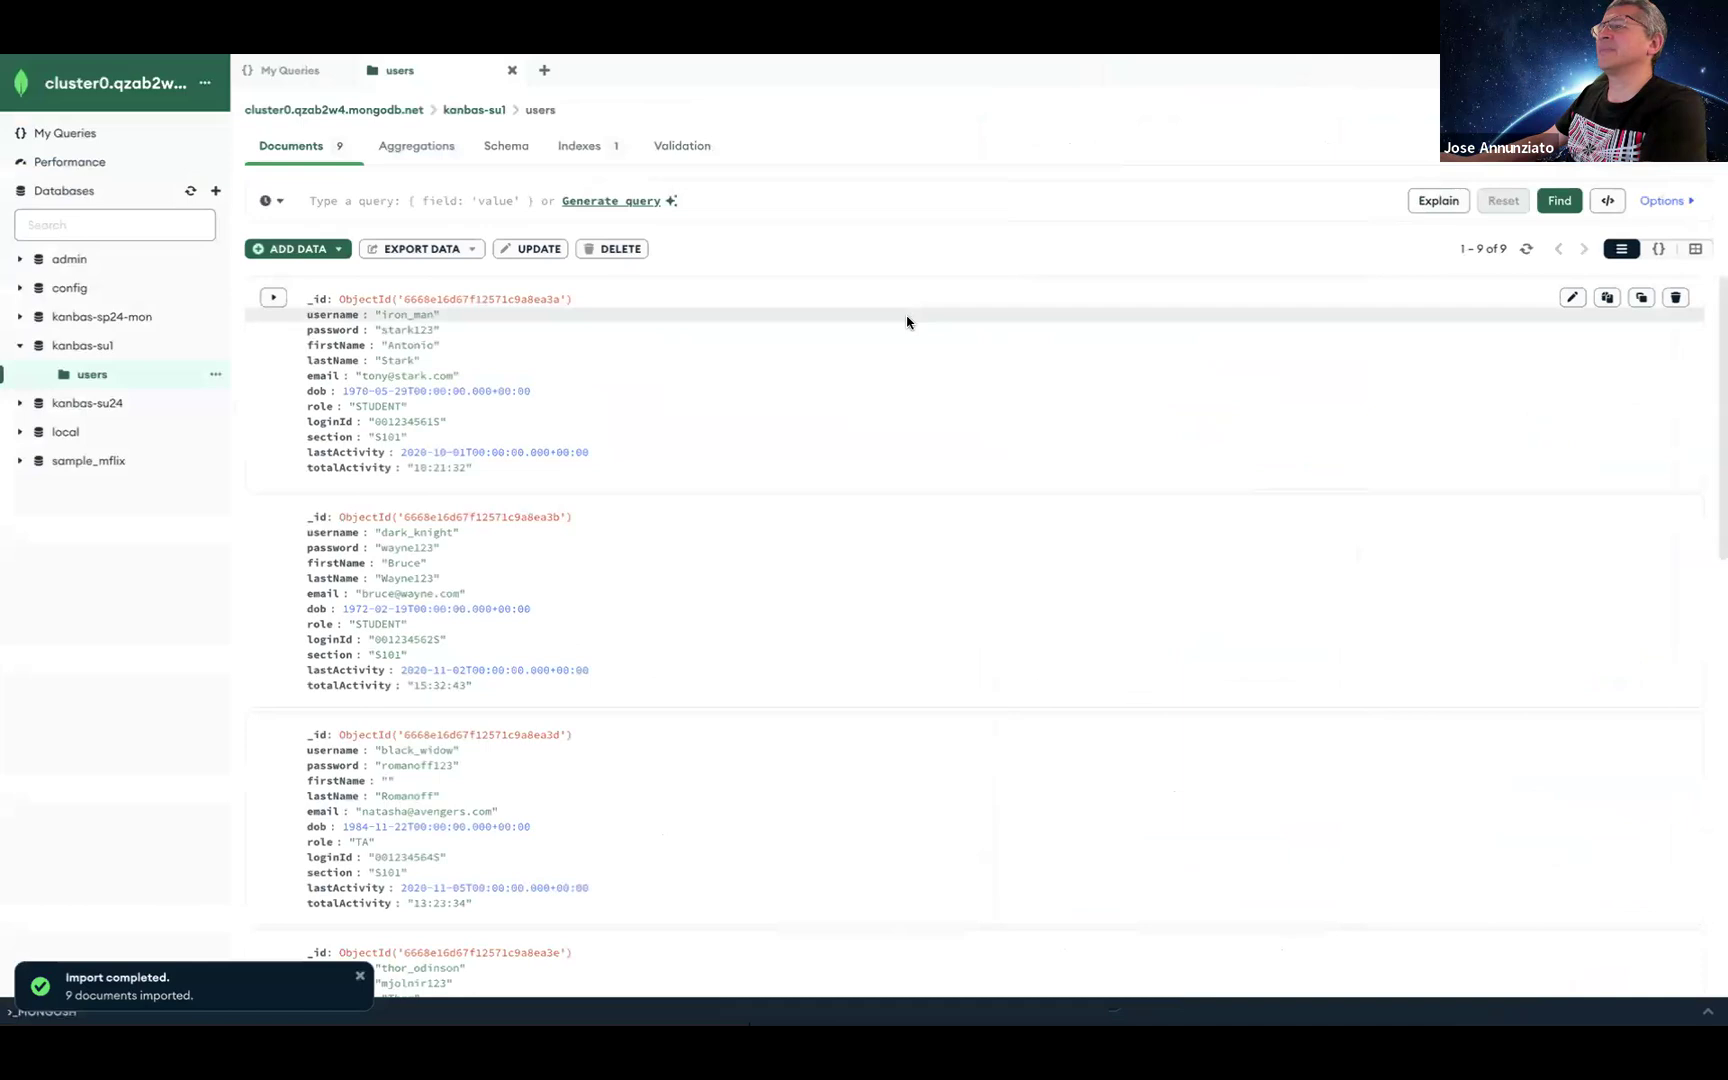
{"action": "key", "text": "super+Tab"}
{"action": "key", "text": "super+Tab"}
{"action": "key", "text": "Tab"}
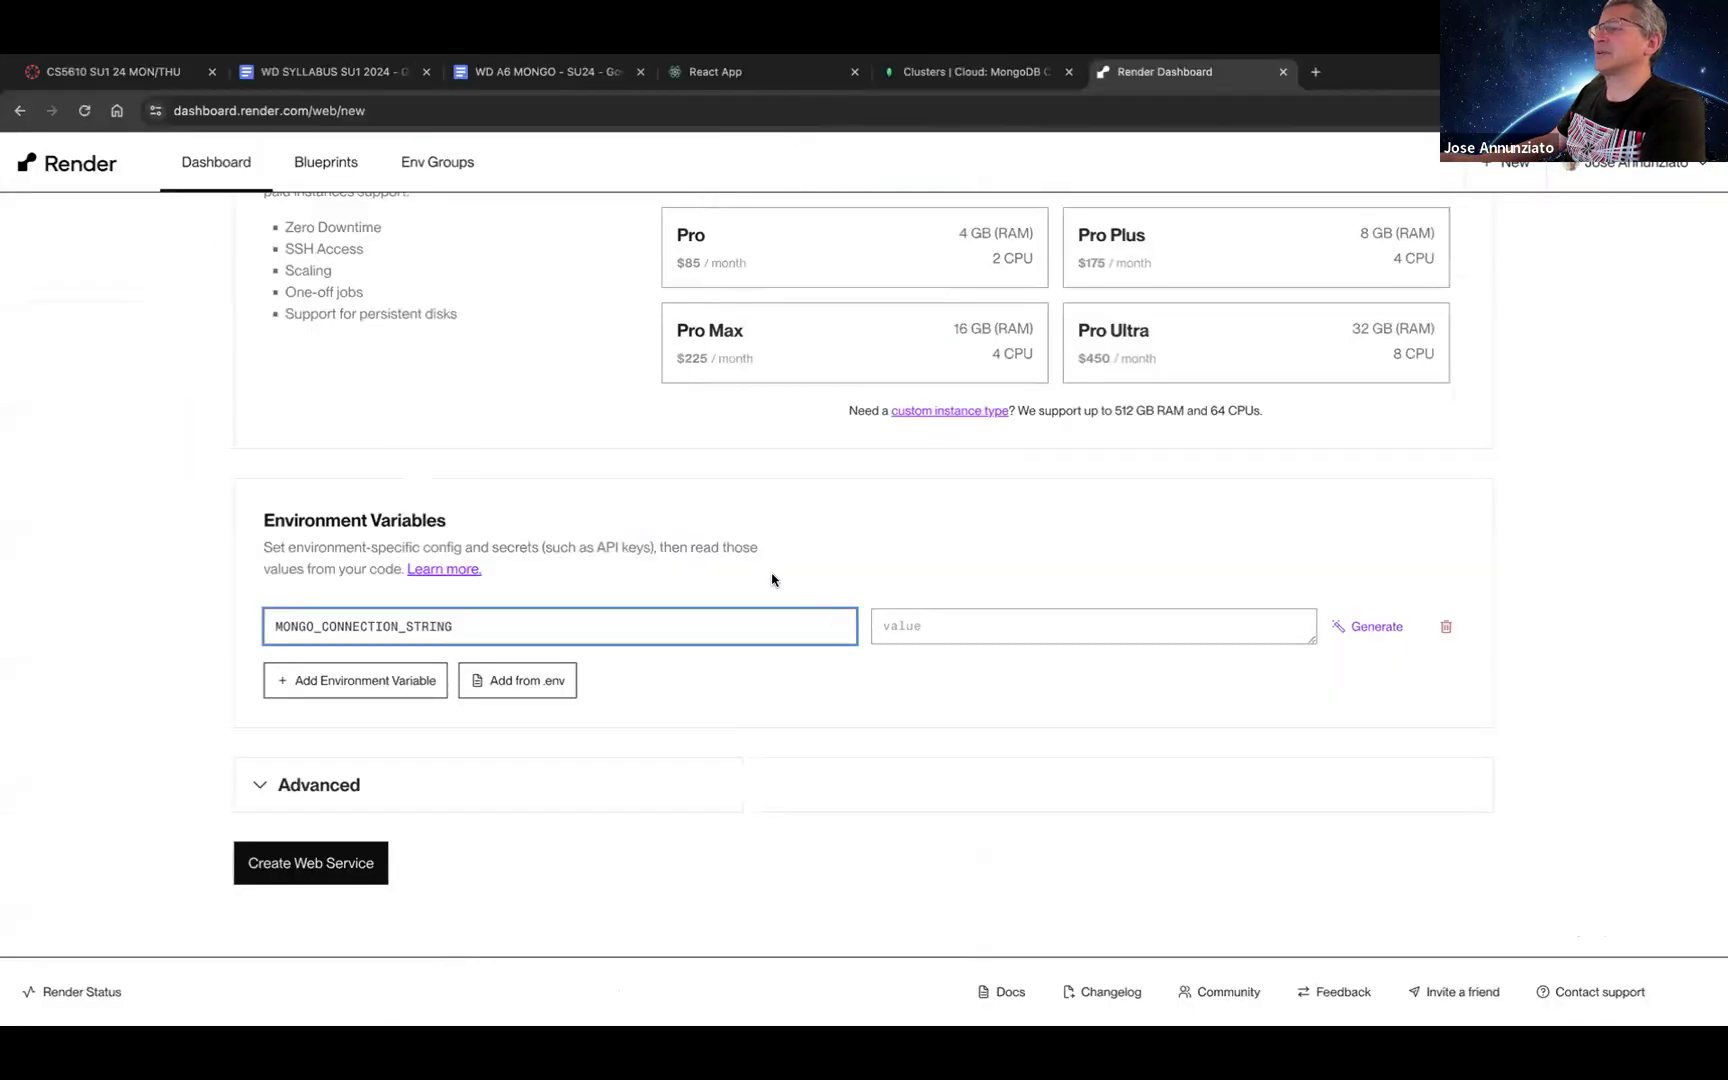
{"action": "left_click", "coordinate": [975, 624]}
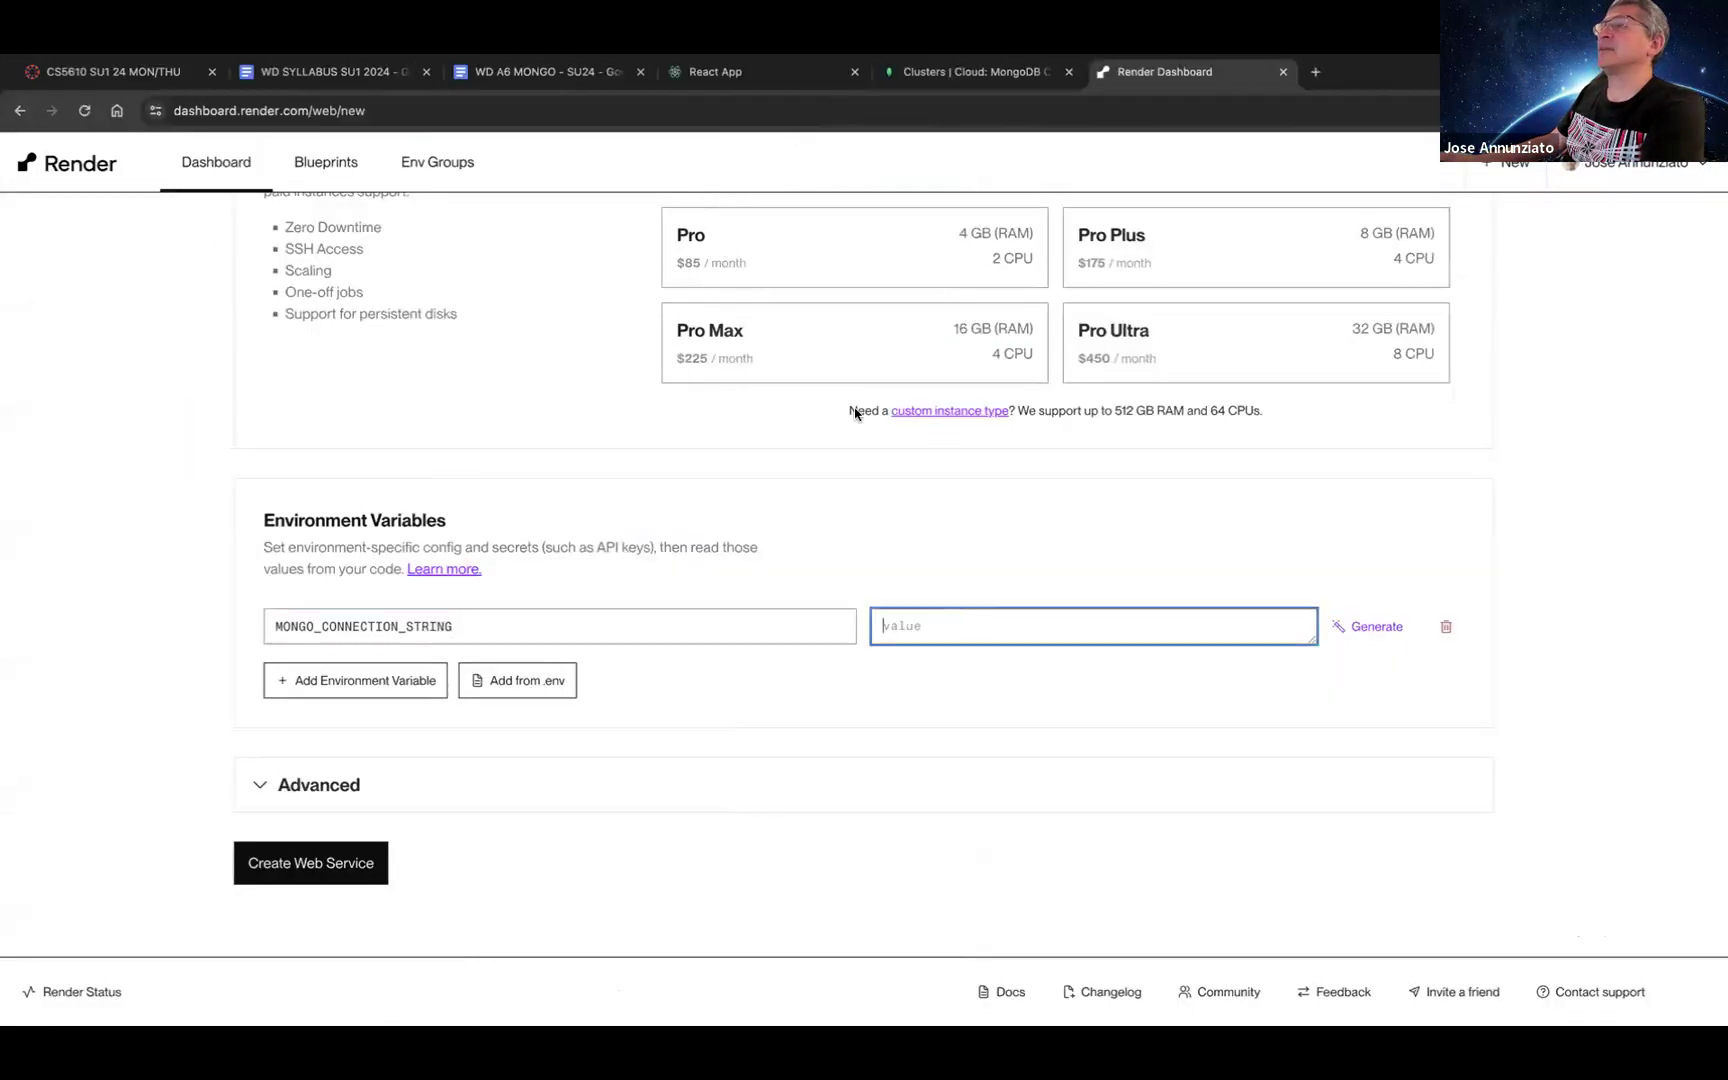
{"action": "left_click", "coordinate": [921, 74]}
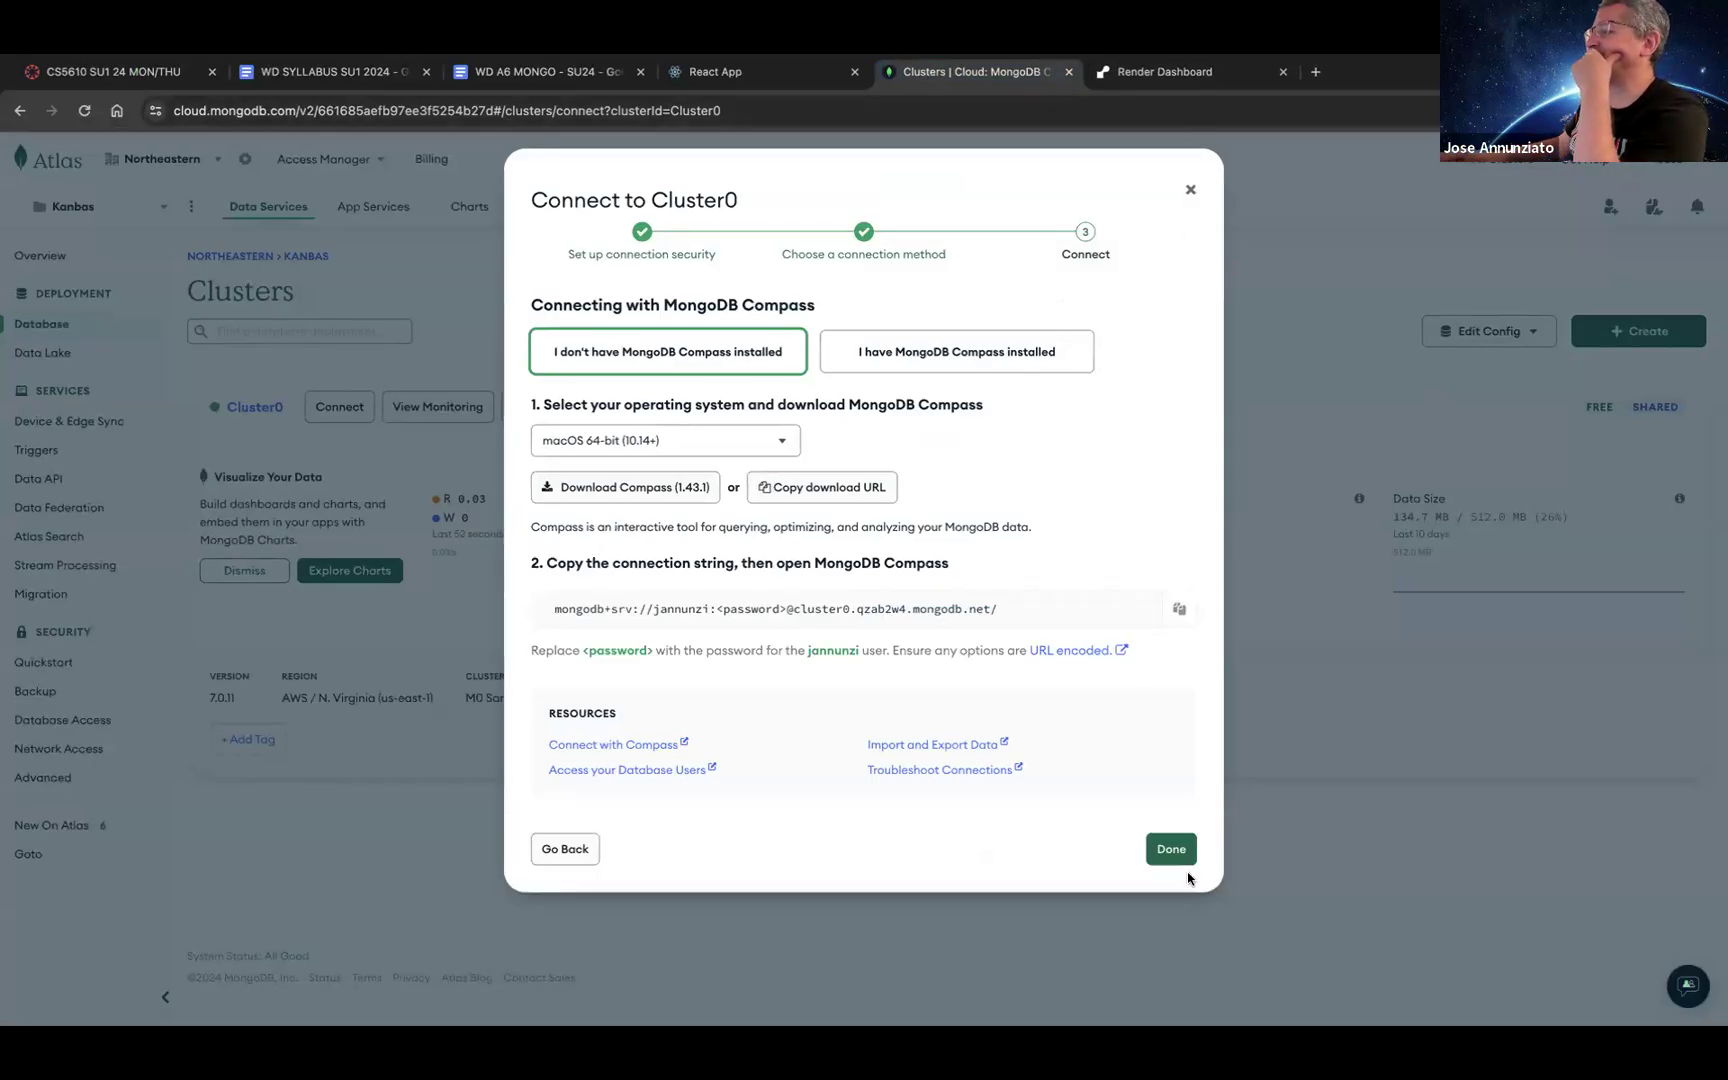
Step: Copy Cluster0's Node.js driver connection string from Atlas's Connect > Drivers dialog
{"action": "left_click", "coordinate": [1160, 845]}
{"action": "left_click", "coordinate": [360, 414]}
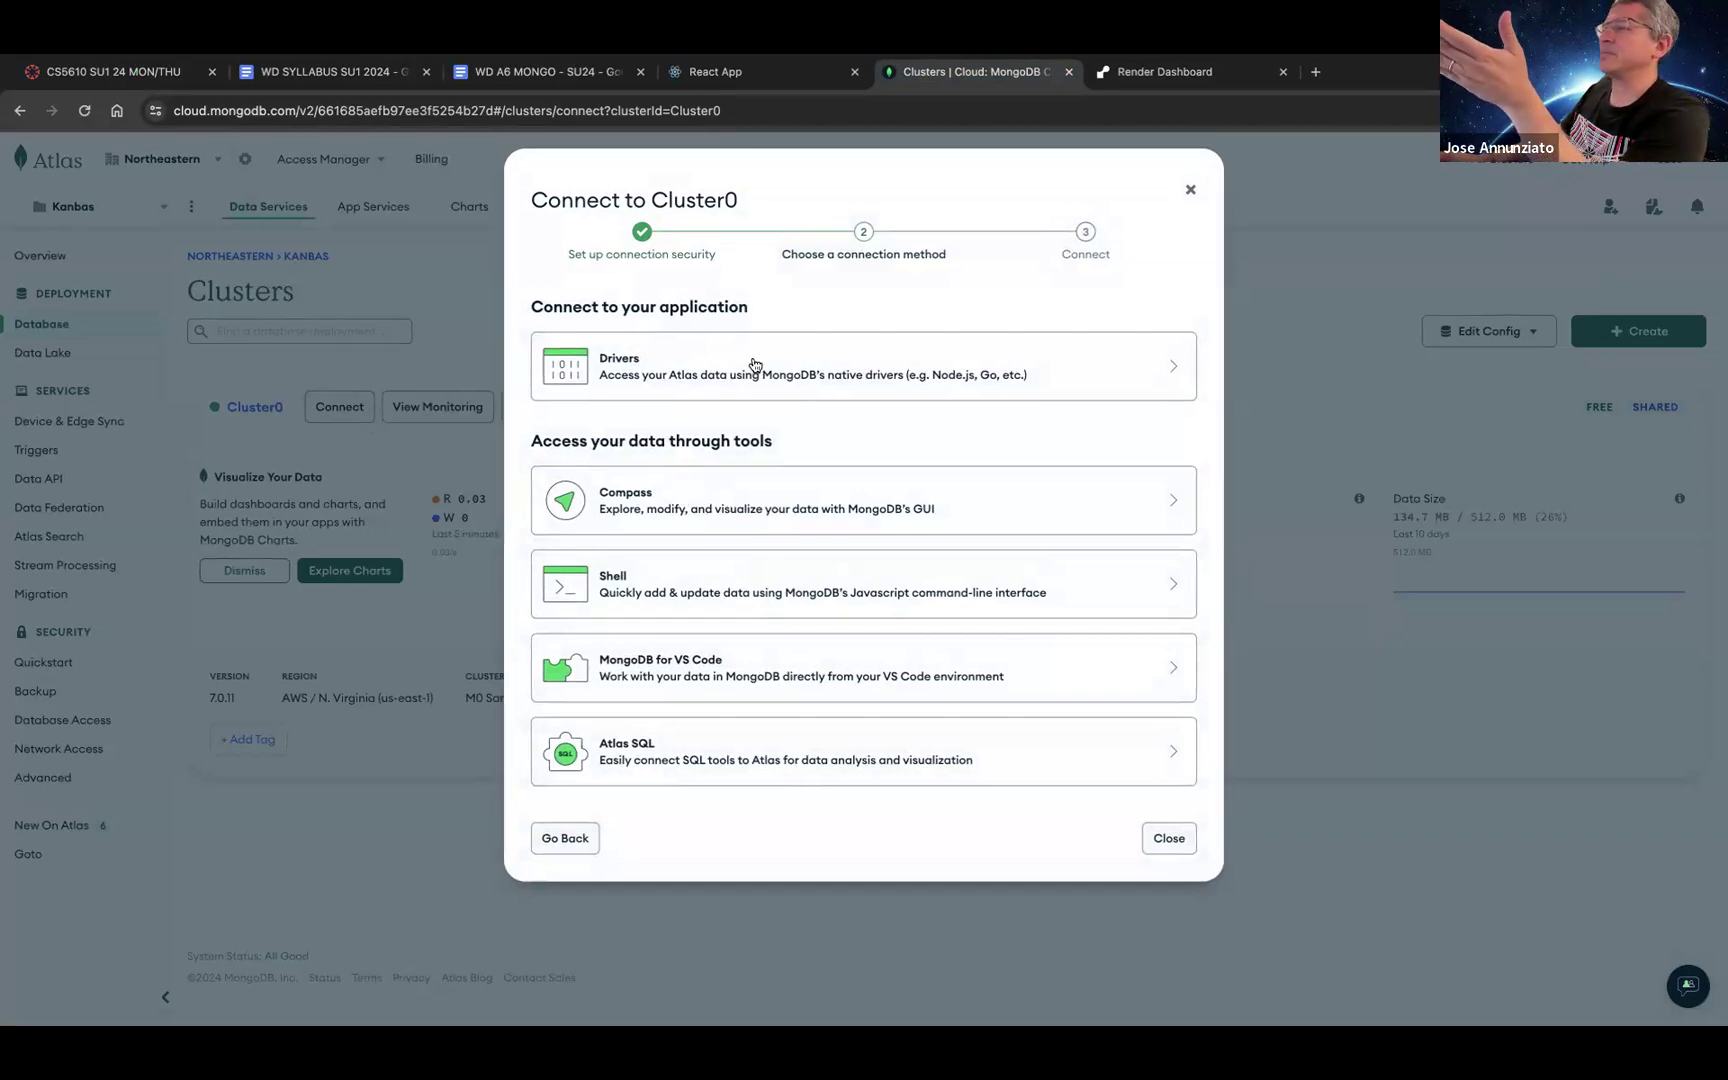
{"action": "left_click", "coordinate": [753, 366]}
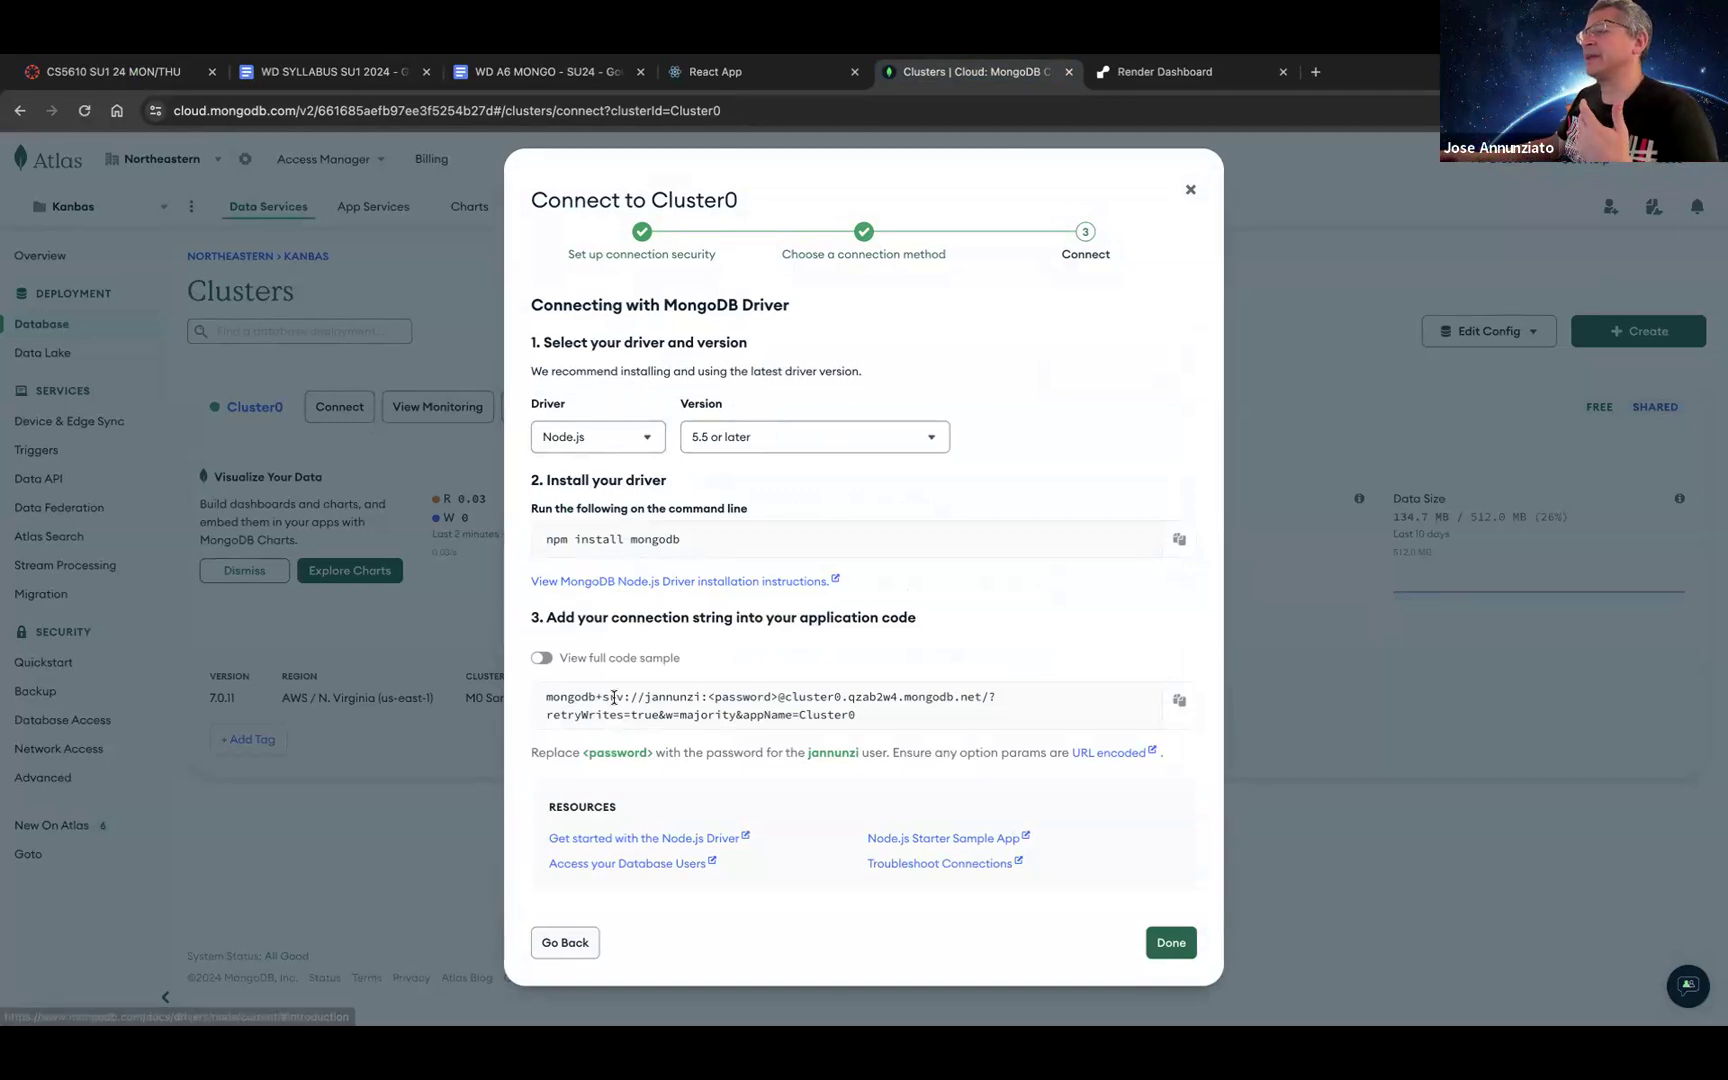
{"action": "left_click", "coordinate": [1179, 700]}
Step: Paste the string as the Render variable value, replacing <password> with the database user's password
{"action": "left_click", "coordinate": [1142, 84]}
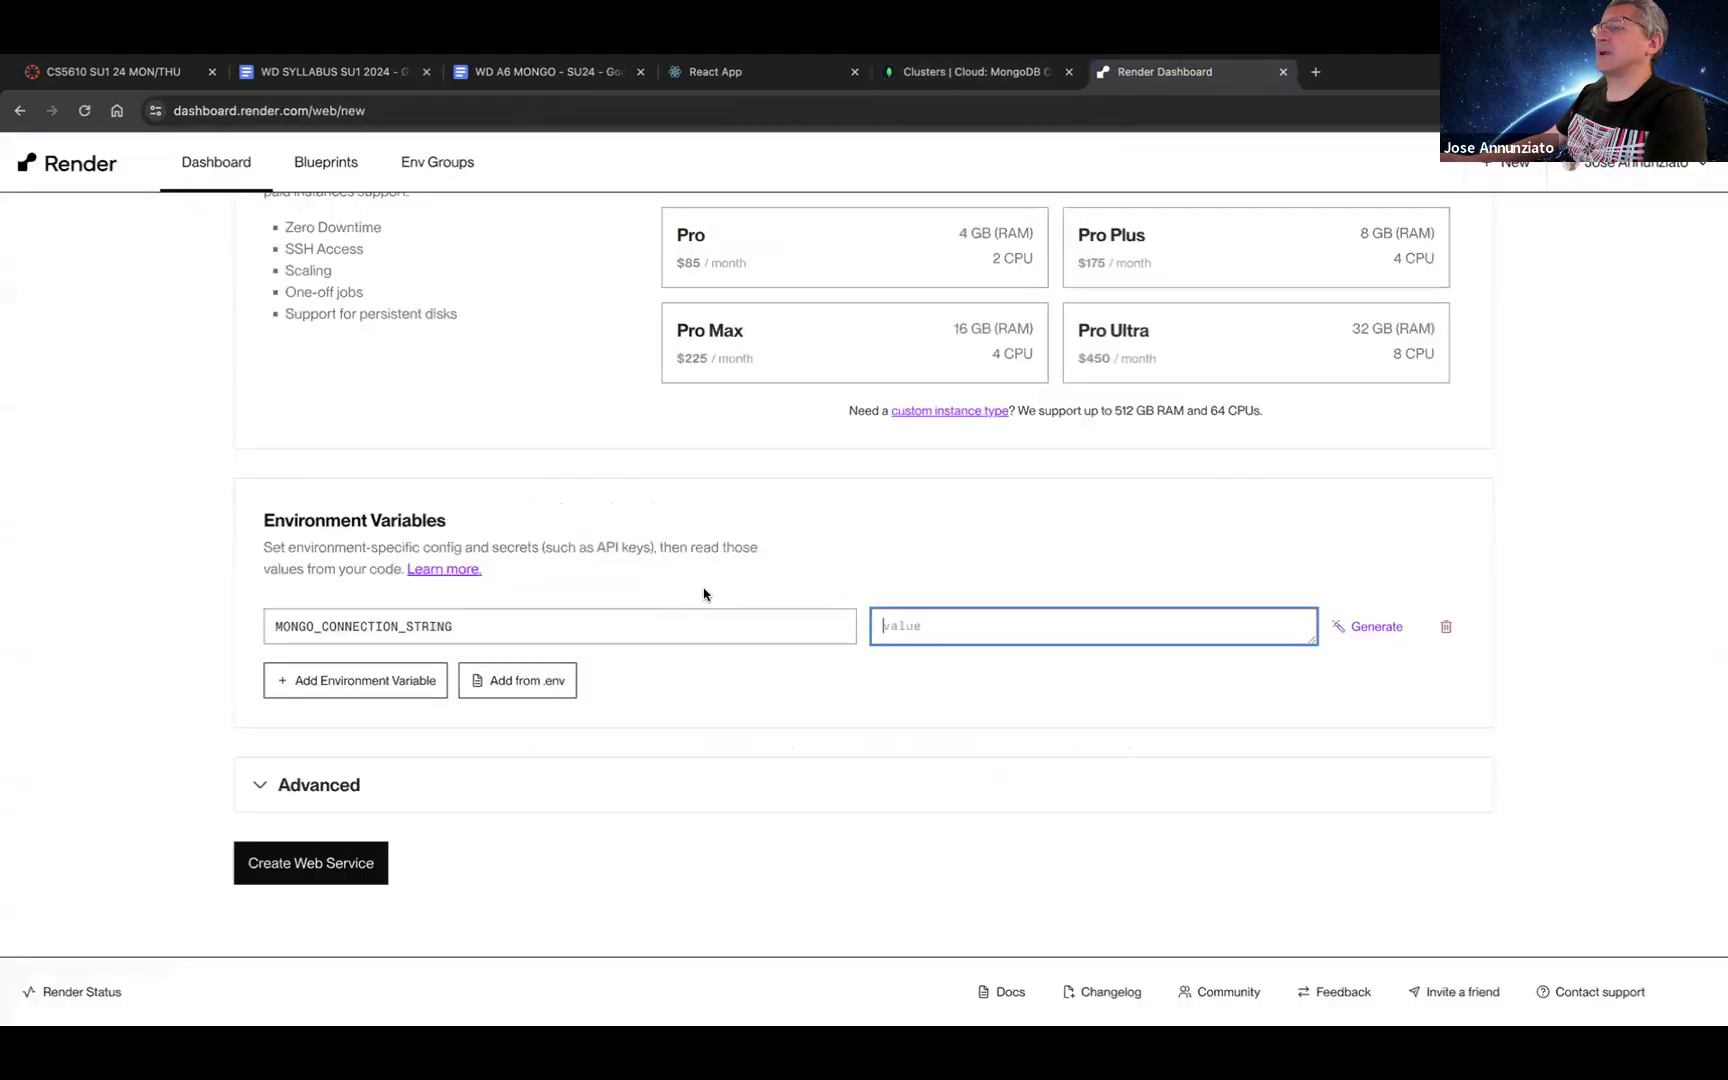
{"action": "key", "text": "super+v"}
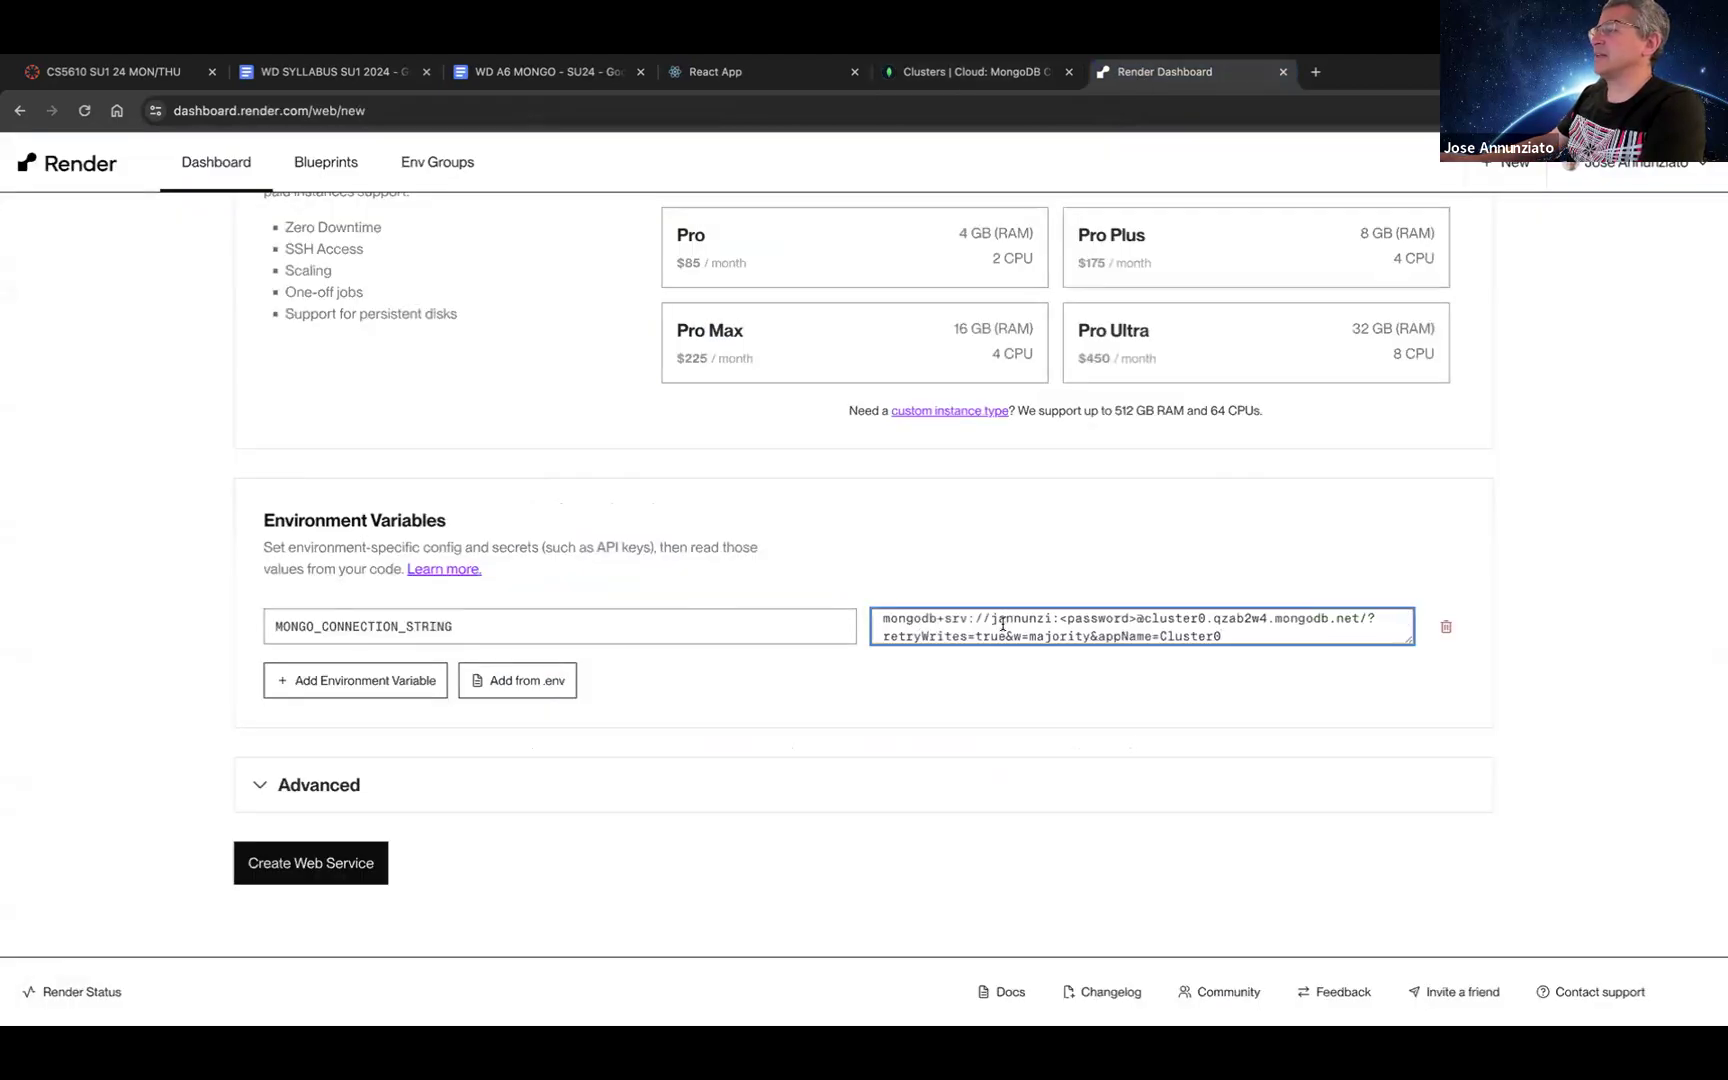
{"action": "left_click_drag", "start_coordinate": [1059, 619], "coordinate": [1140, 622]}
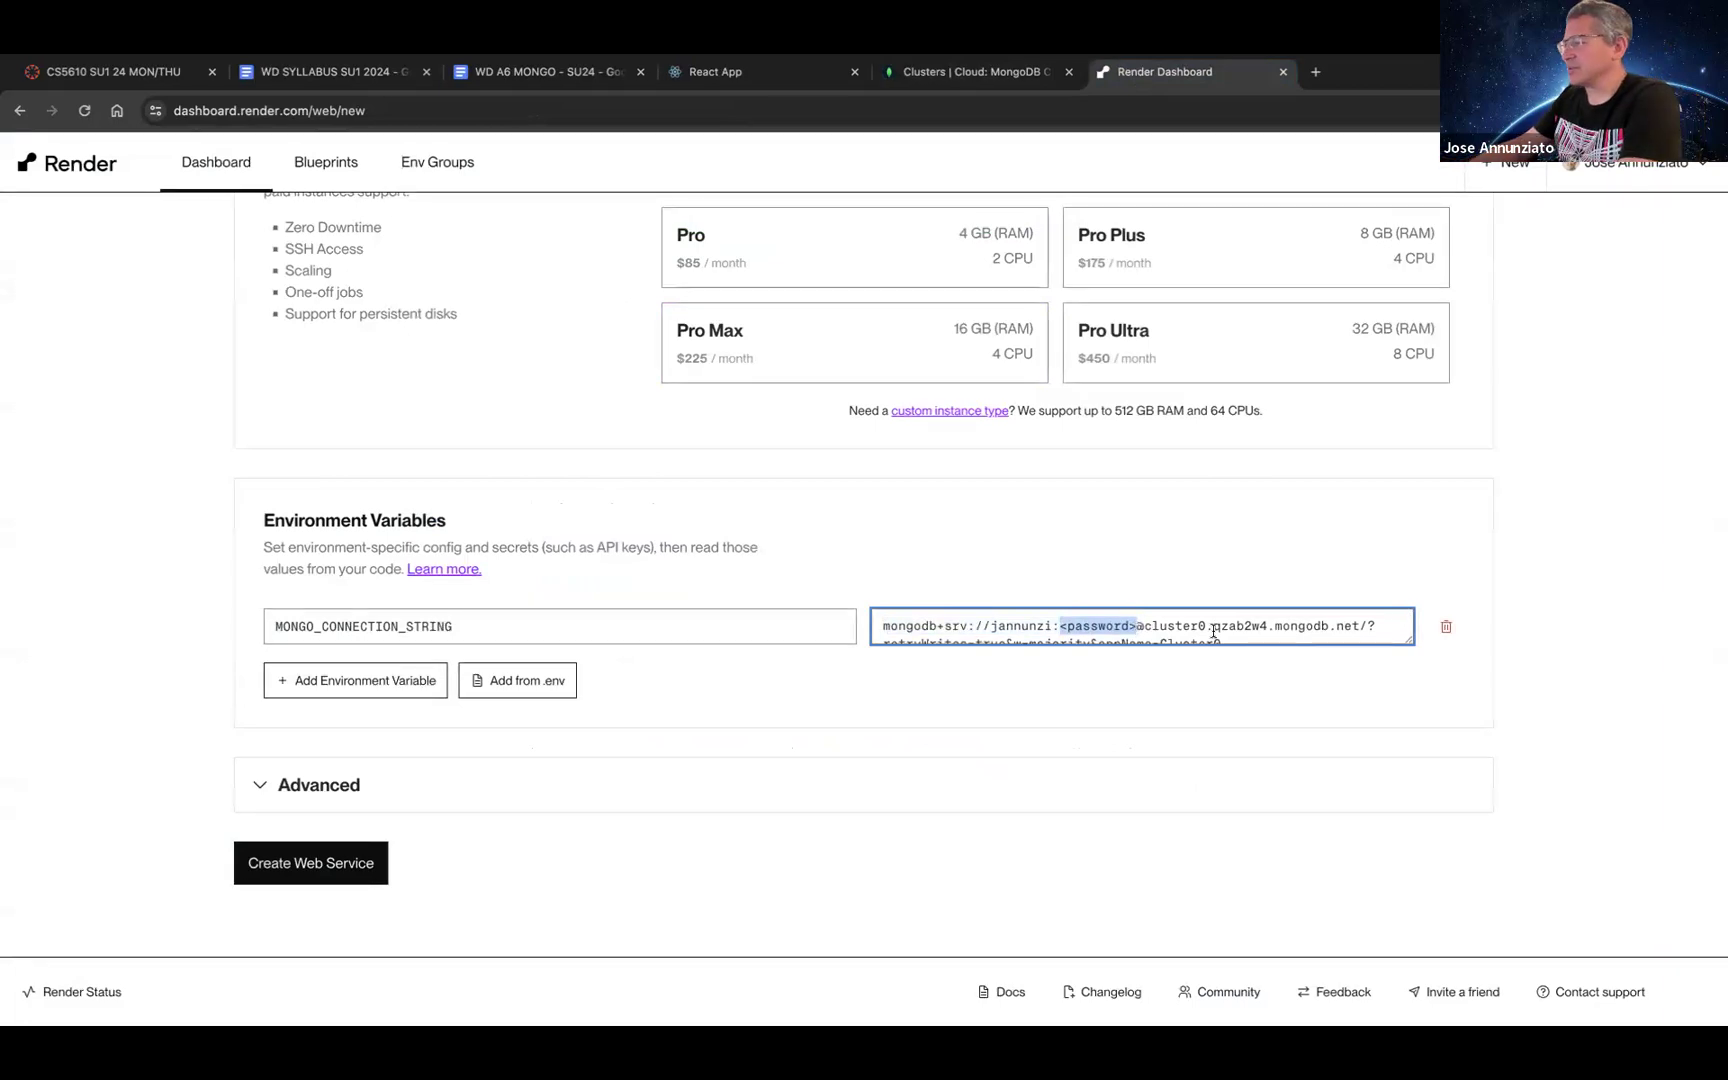
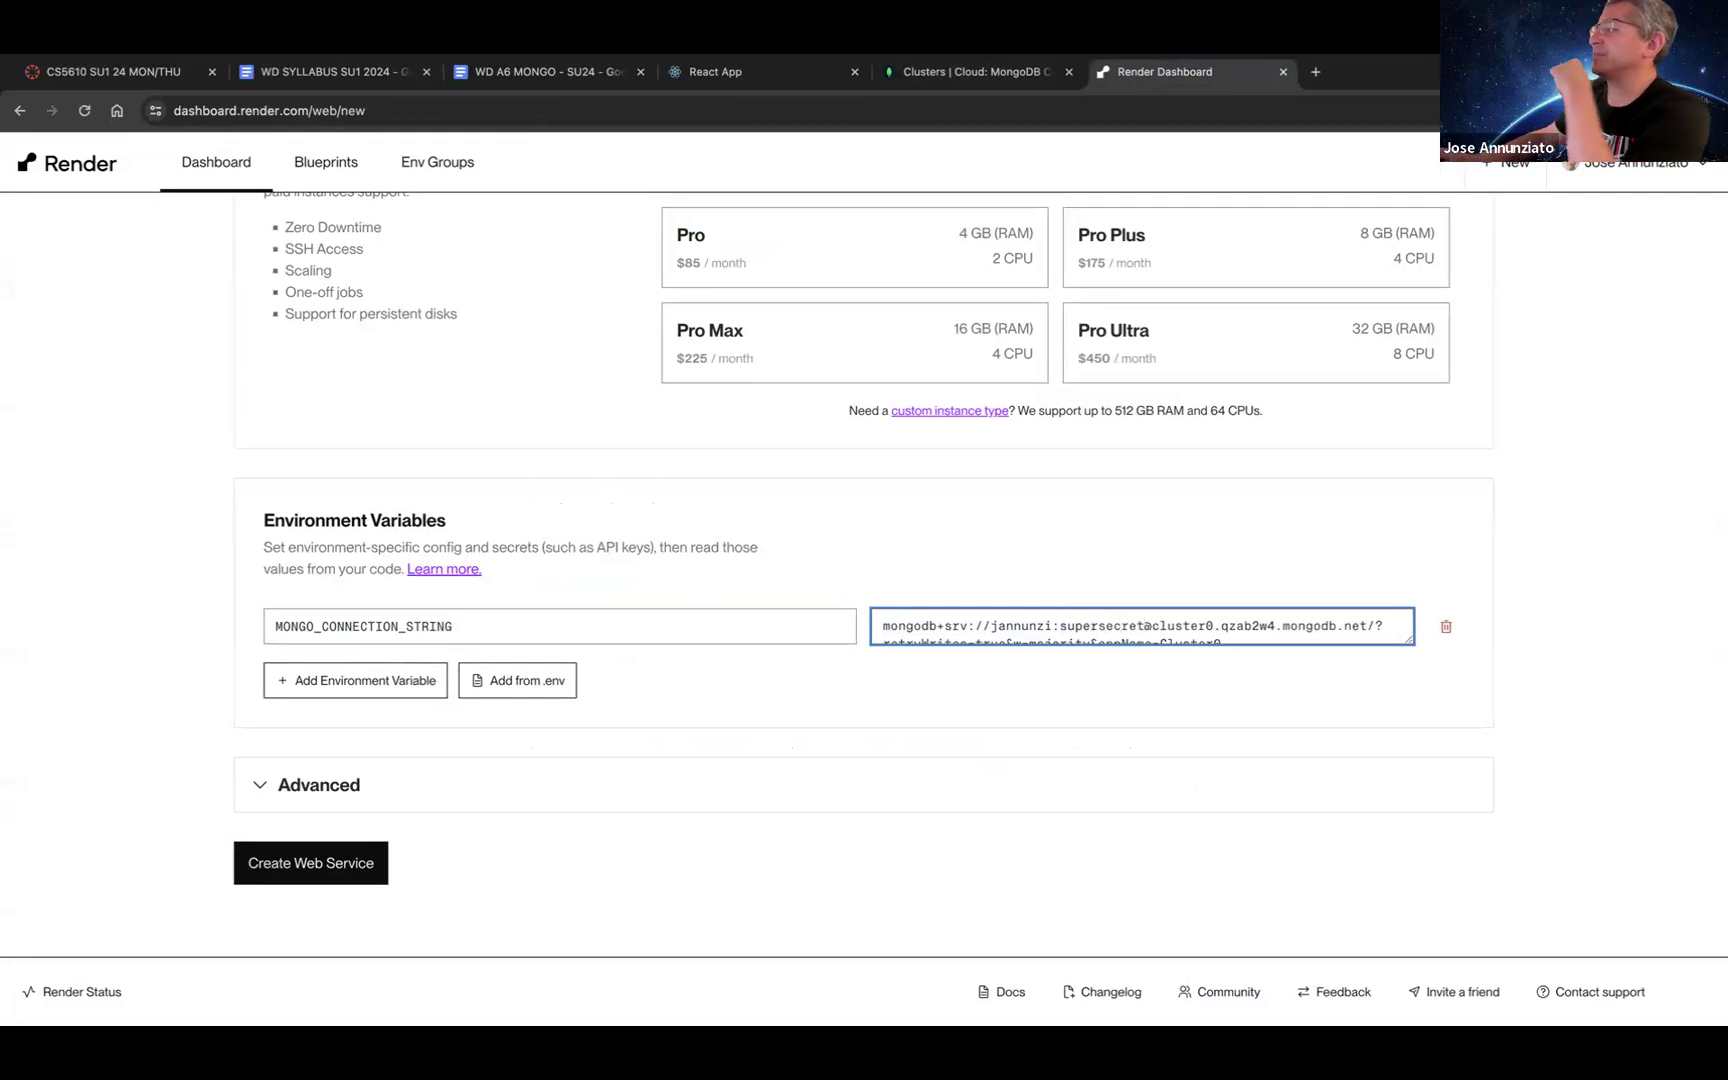
{"action": "left_click", "coordinate": [873, 804]}
Step: Glance at the advanced settings, then create the web service to start deploying
{"action": "left_click", "coordinate": [873, 804]}
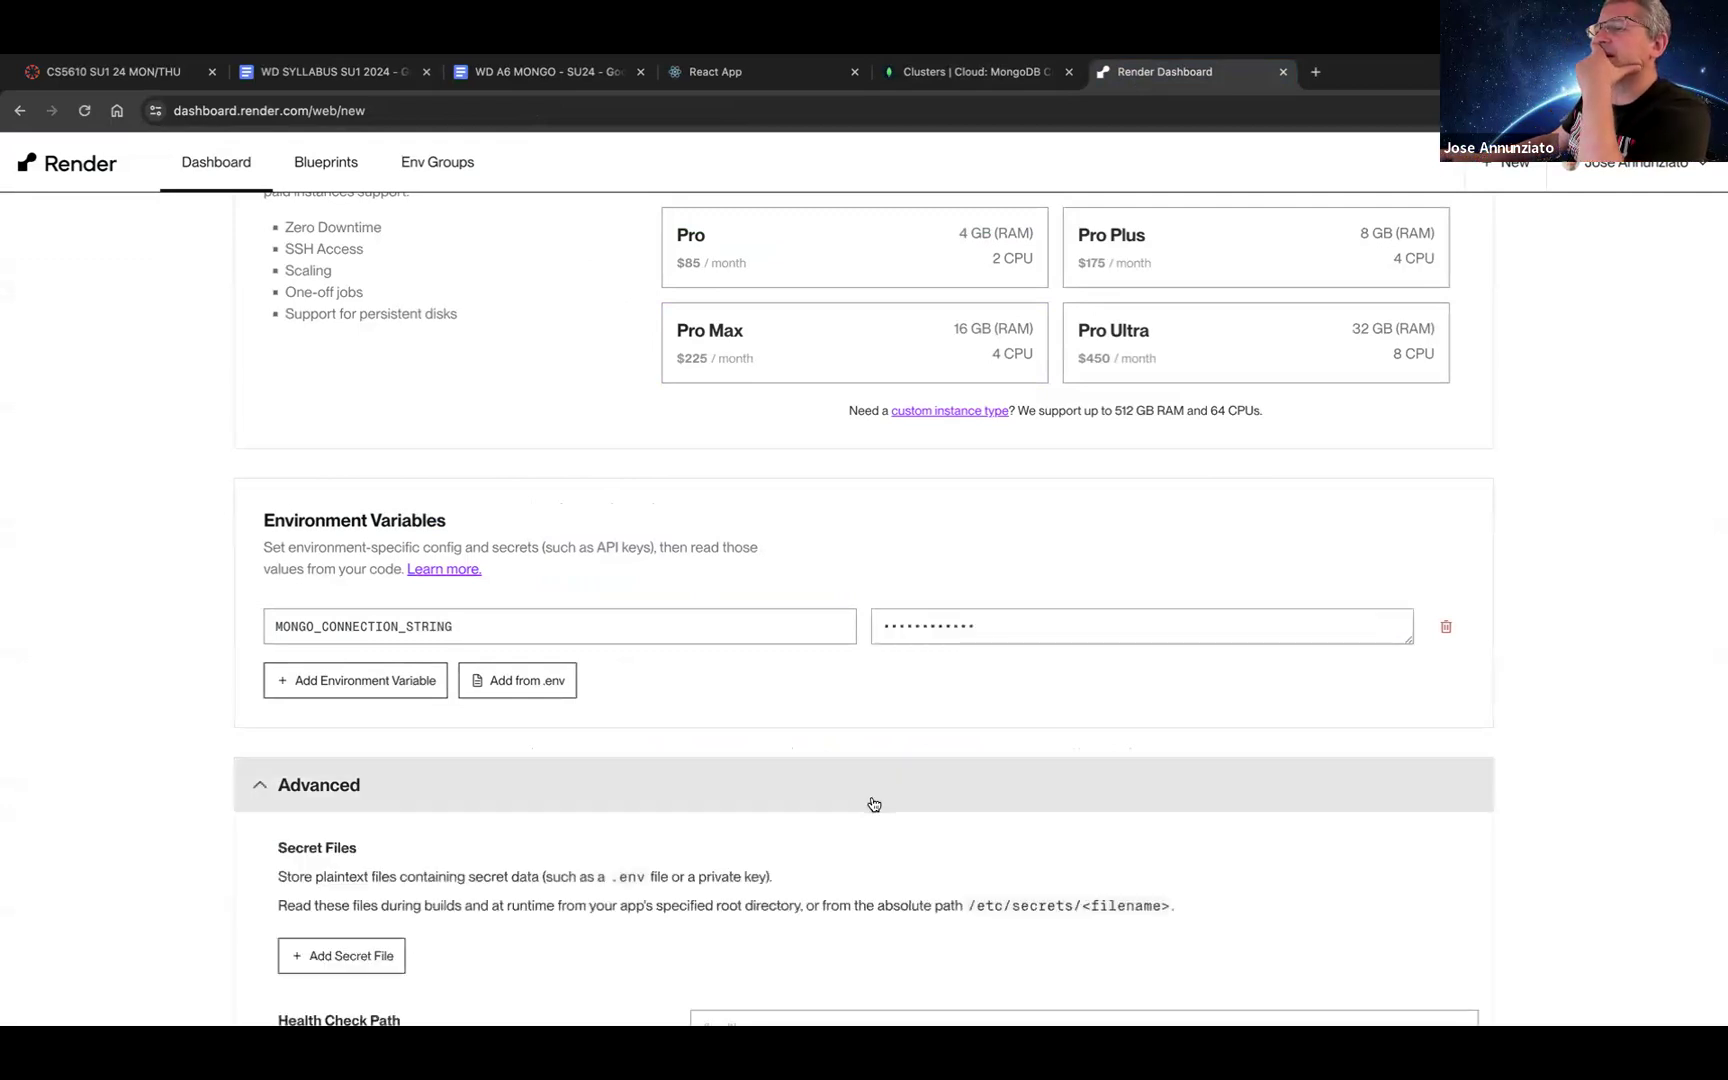
{"action": "left_click", "coordinate": [873, 804]}
{"action": "scroll", "coordinate": [129, 740], "scroll_direction": "up", "scroll_amount": 5}
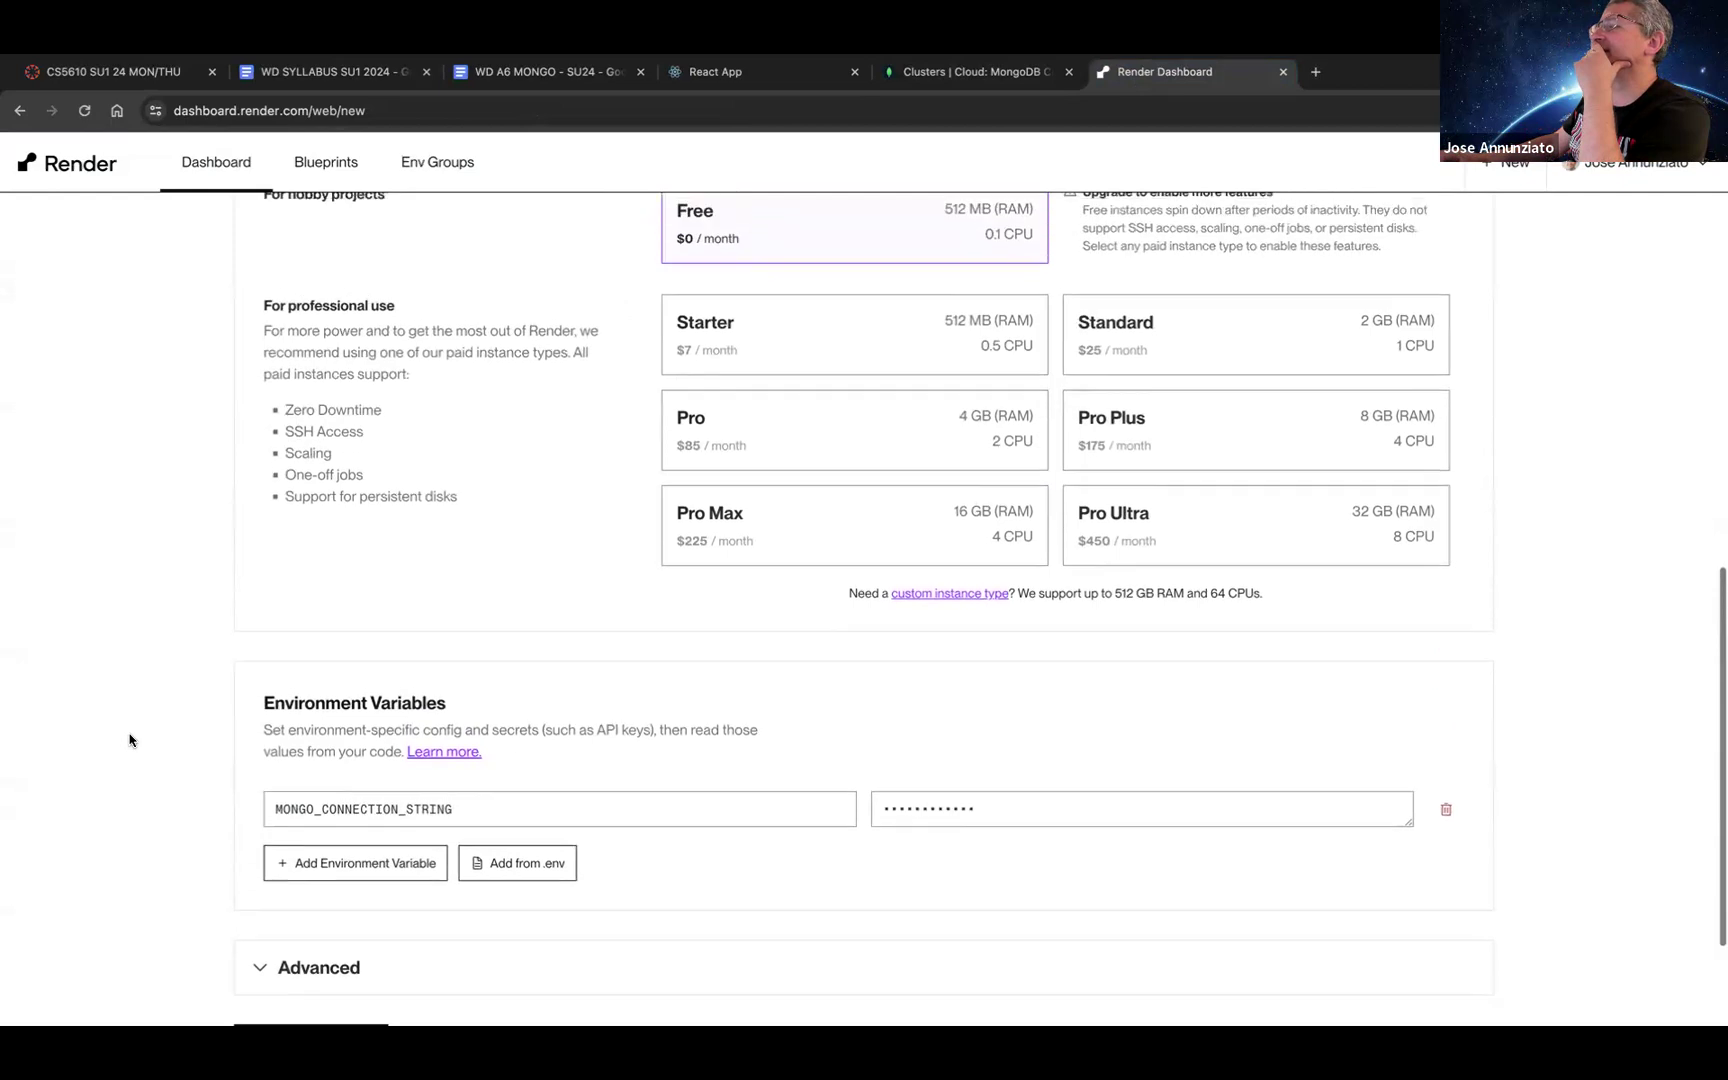
{"action": "scroll", "coordinate": [129, 740], "scroll_direction": "up", "scroll_amount": 4}
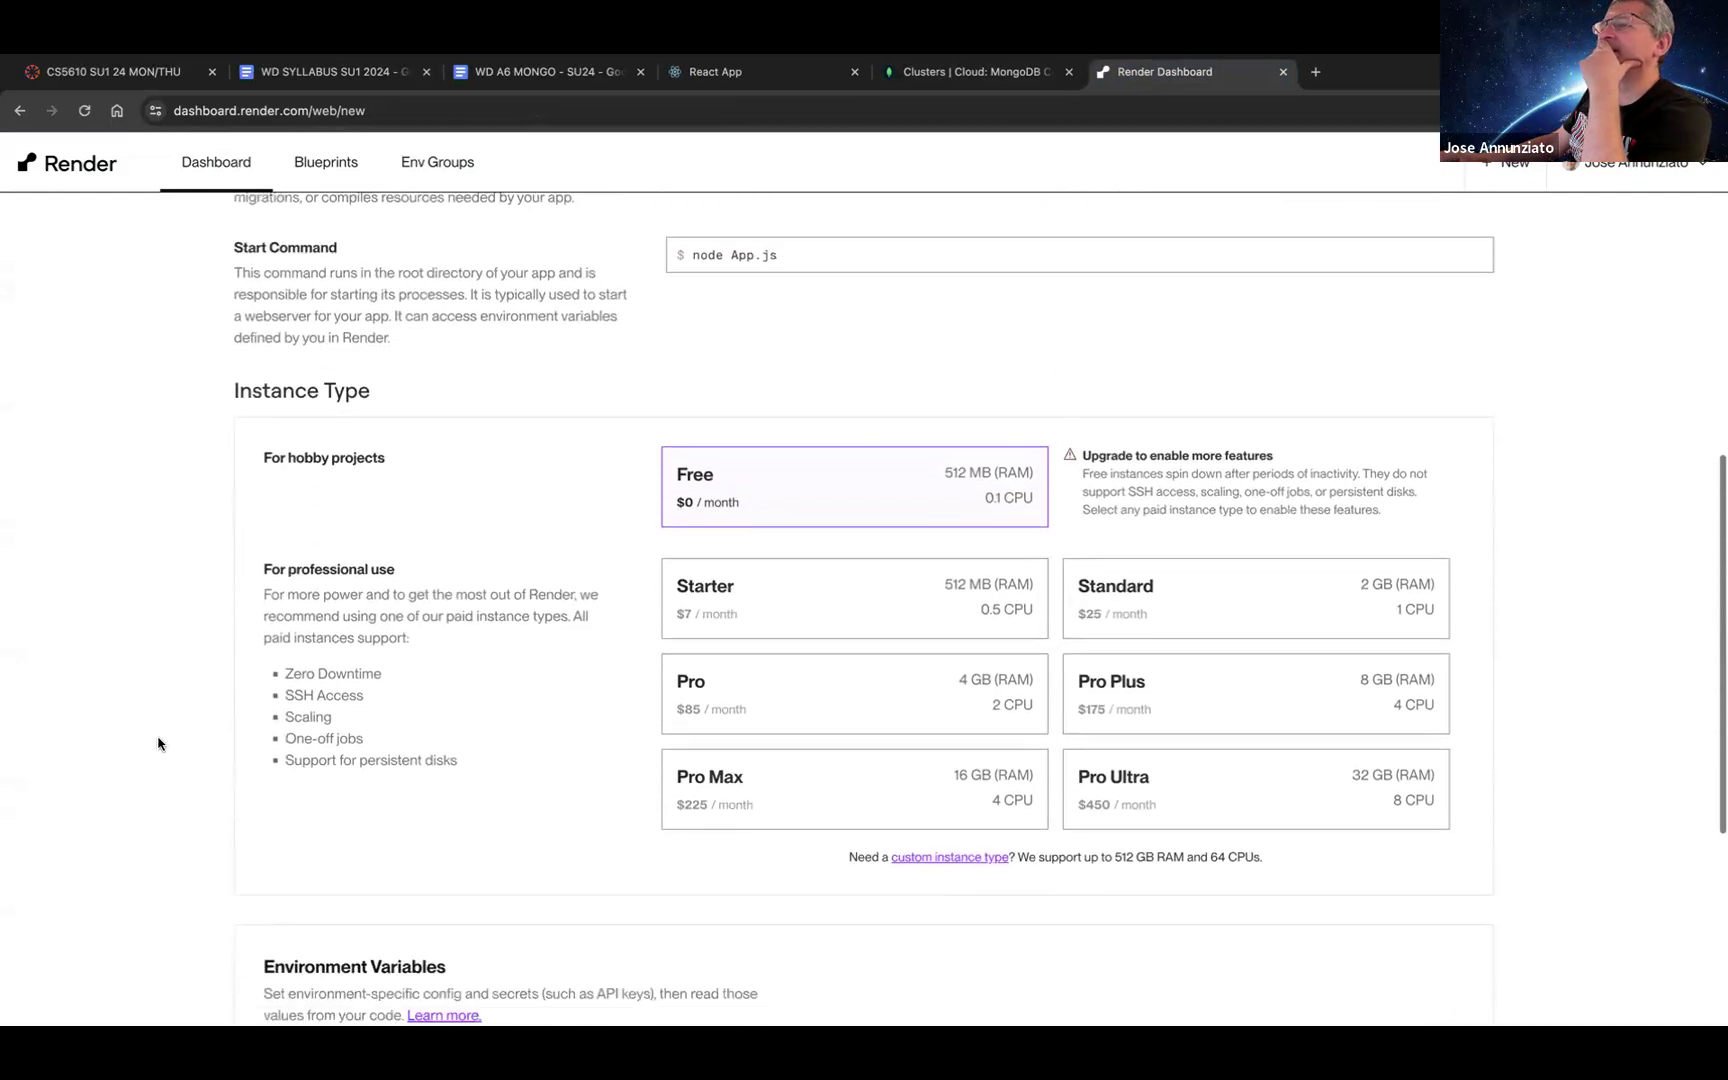
{"action": "scroll", "coordinate": [158, 742], "scroll_direction": "down", "scroll_amount": 10}
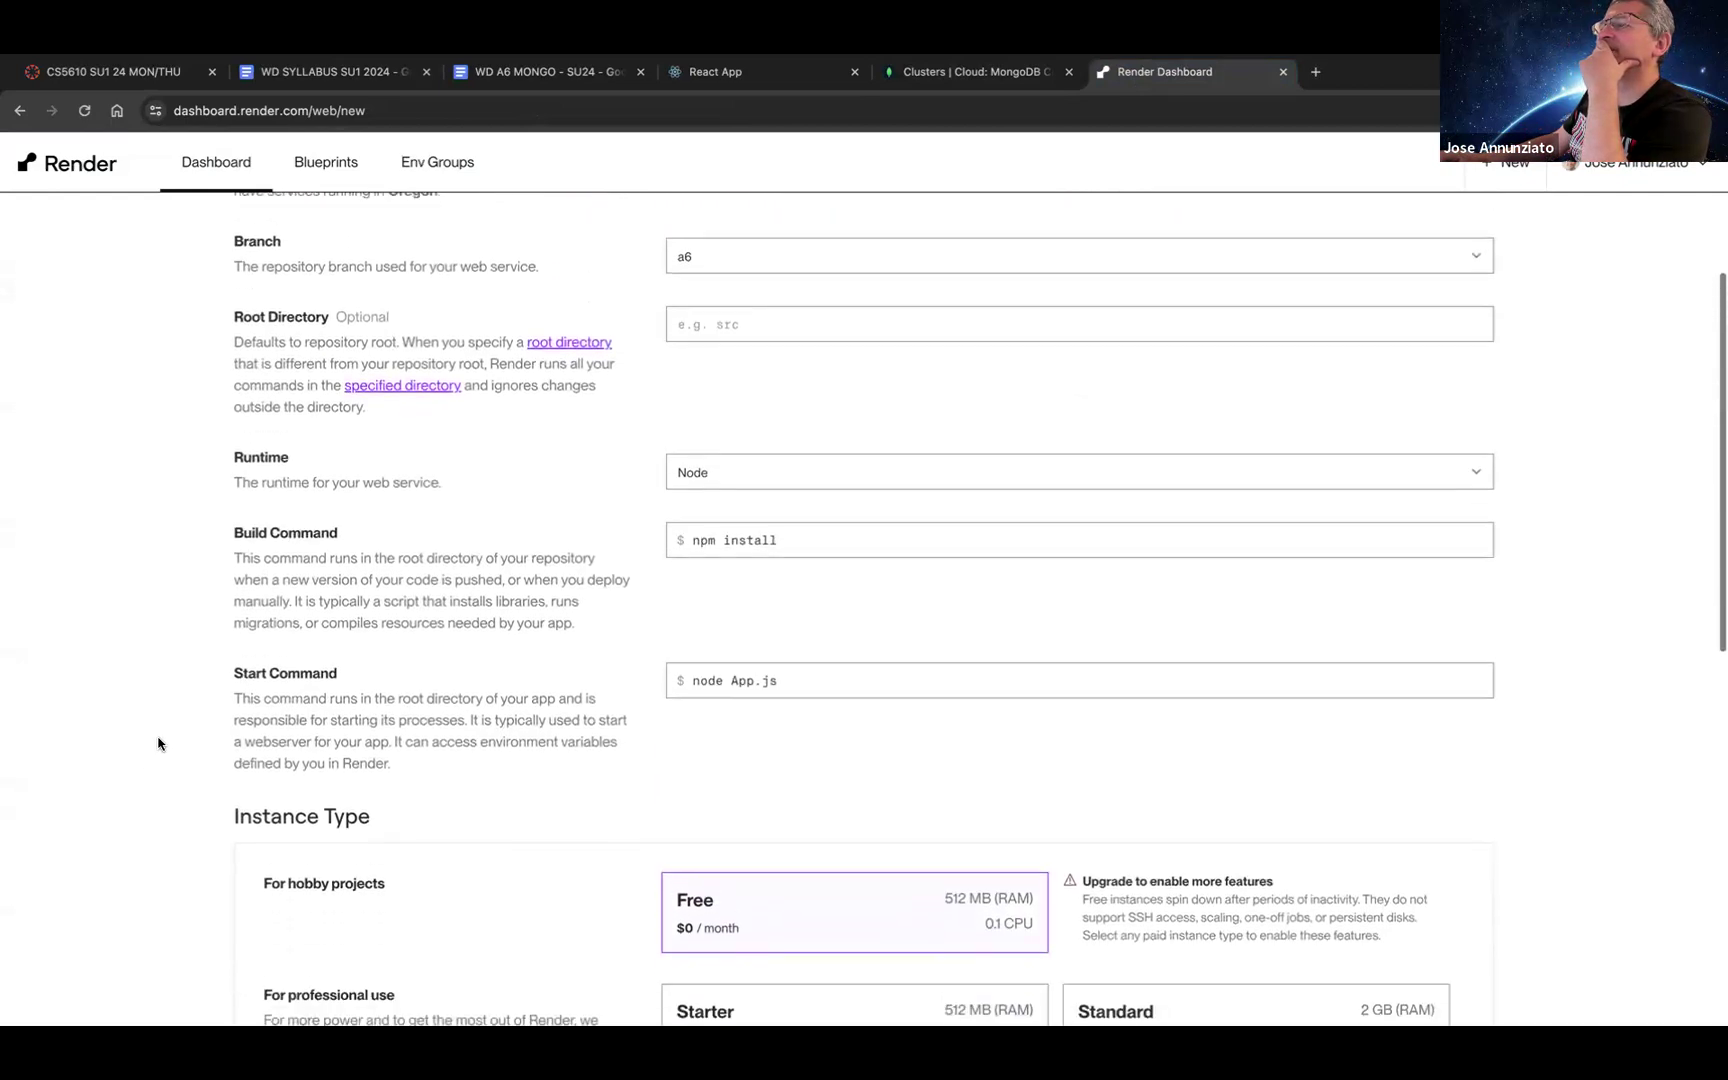
{"action": "left_click", "coordinate": [352, 872]}
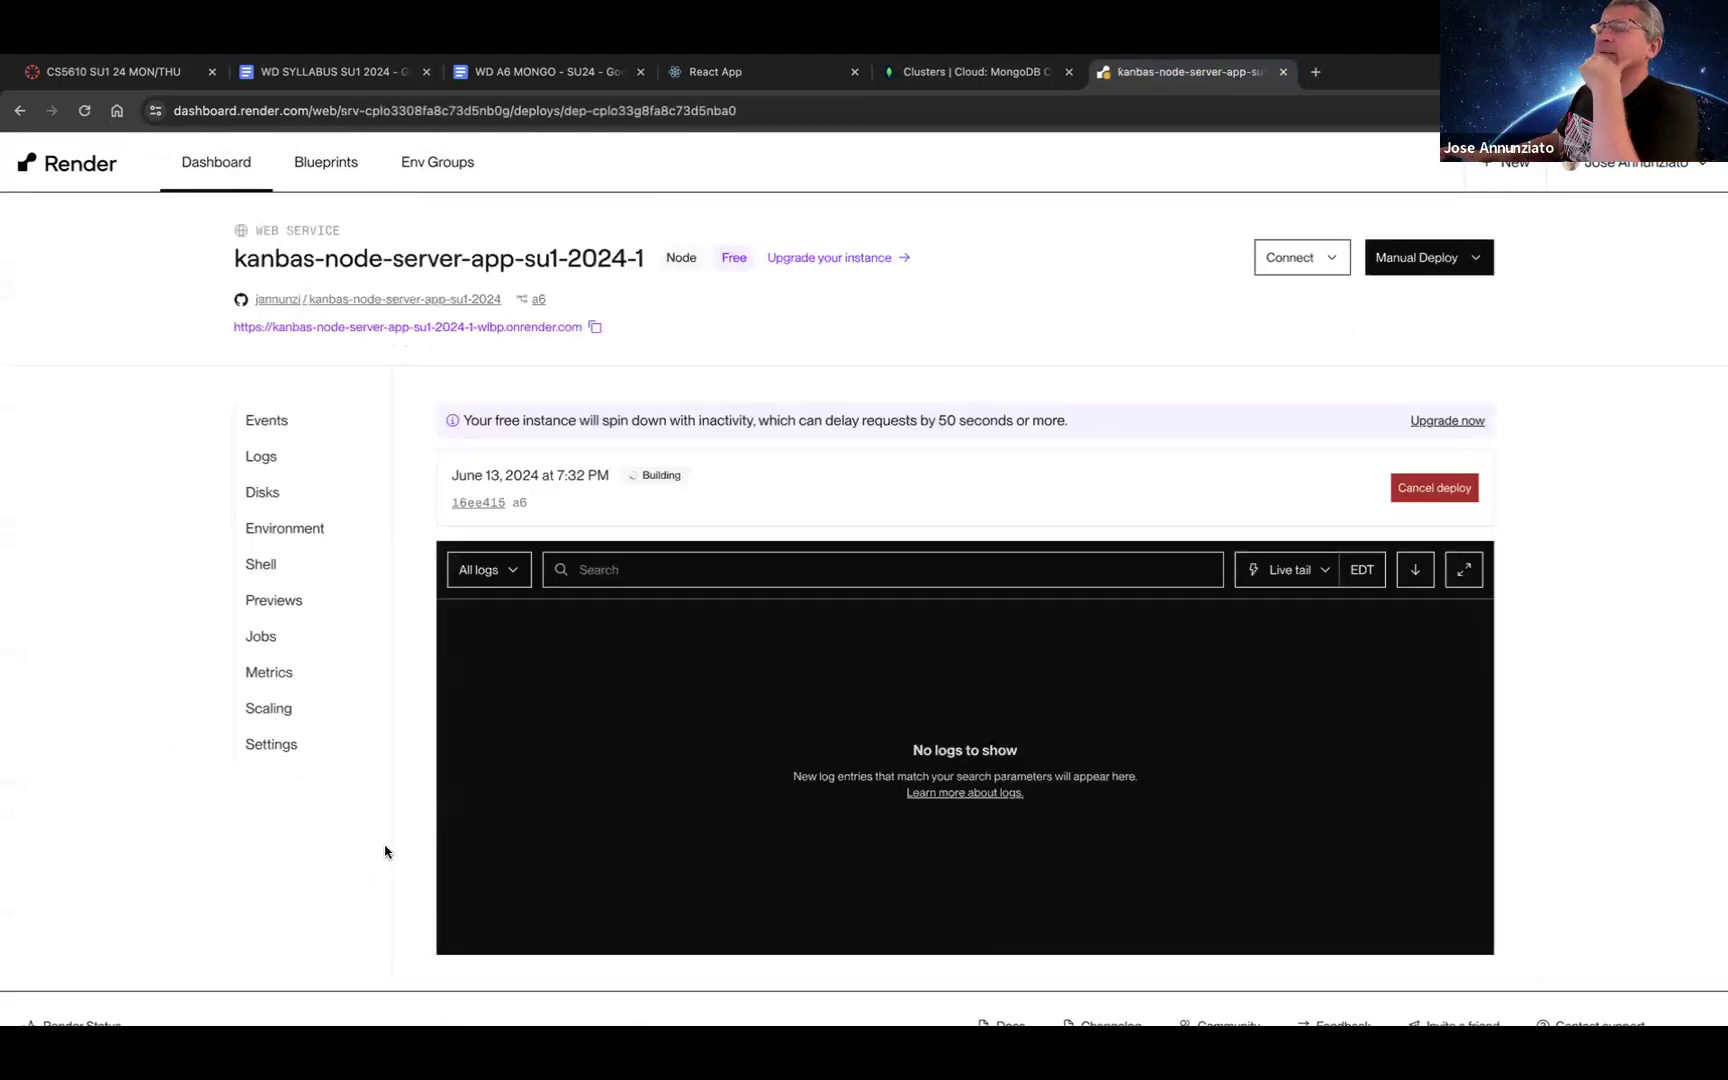
Step: Refresh the deploy page and keep the build logs streaming live
{"action": "scroll", "coordinate": [873, 798], "scroll_direction": "down", "scroll_amount": 1}
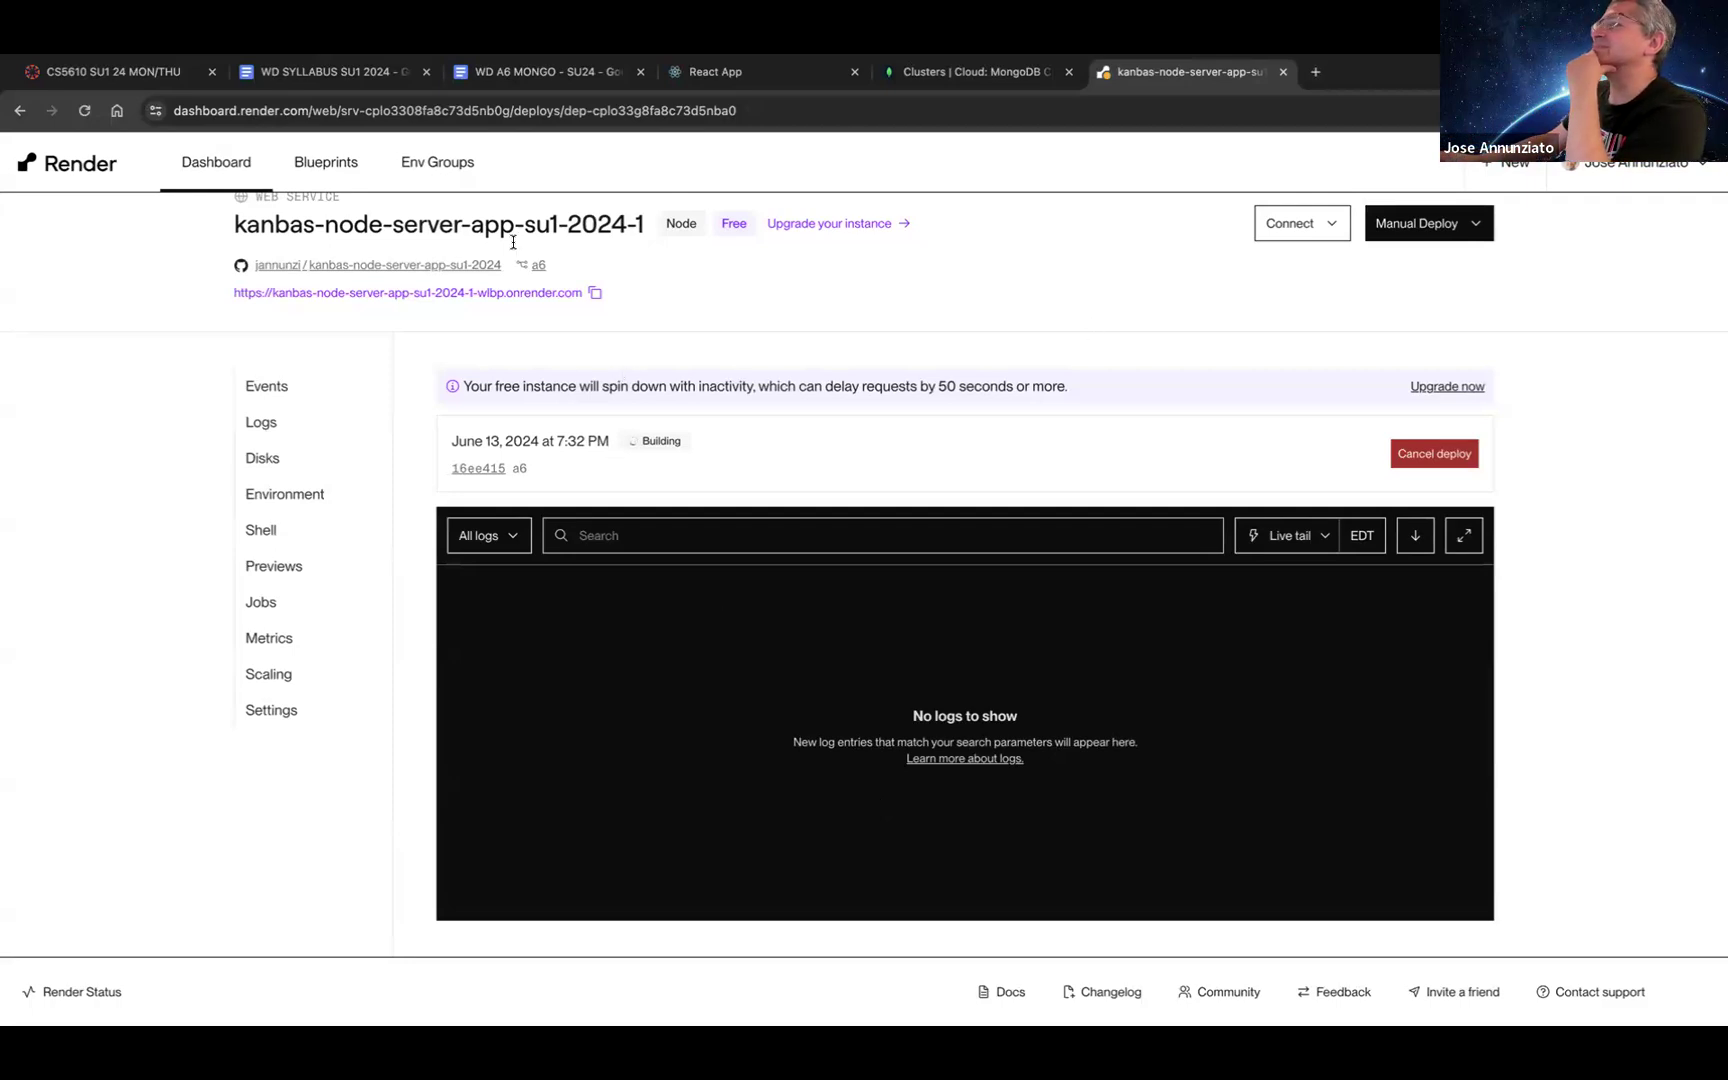
{"action": "left_click", "coordinate": [90, 116]}
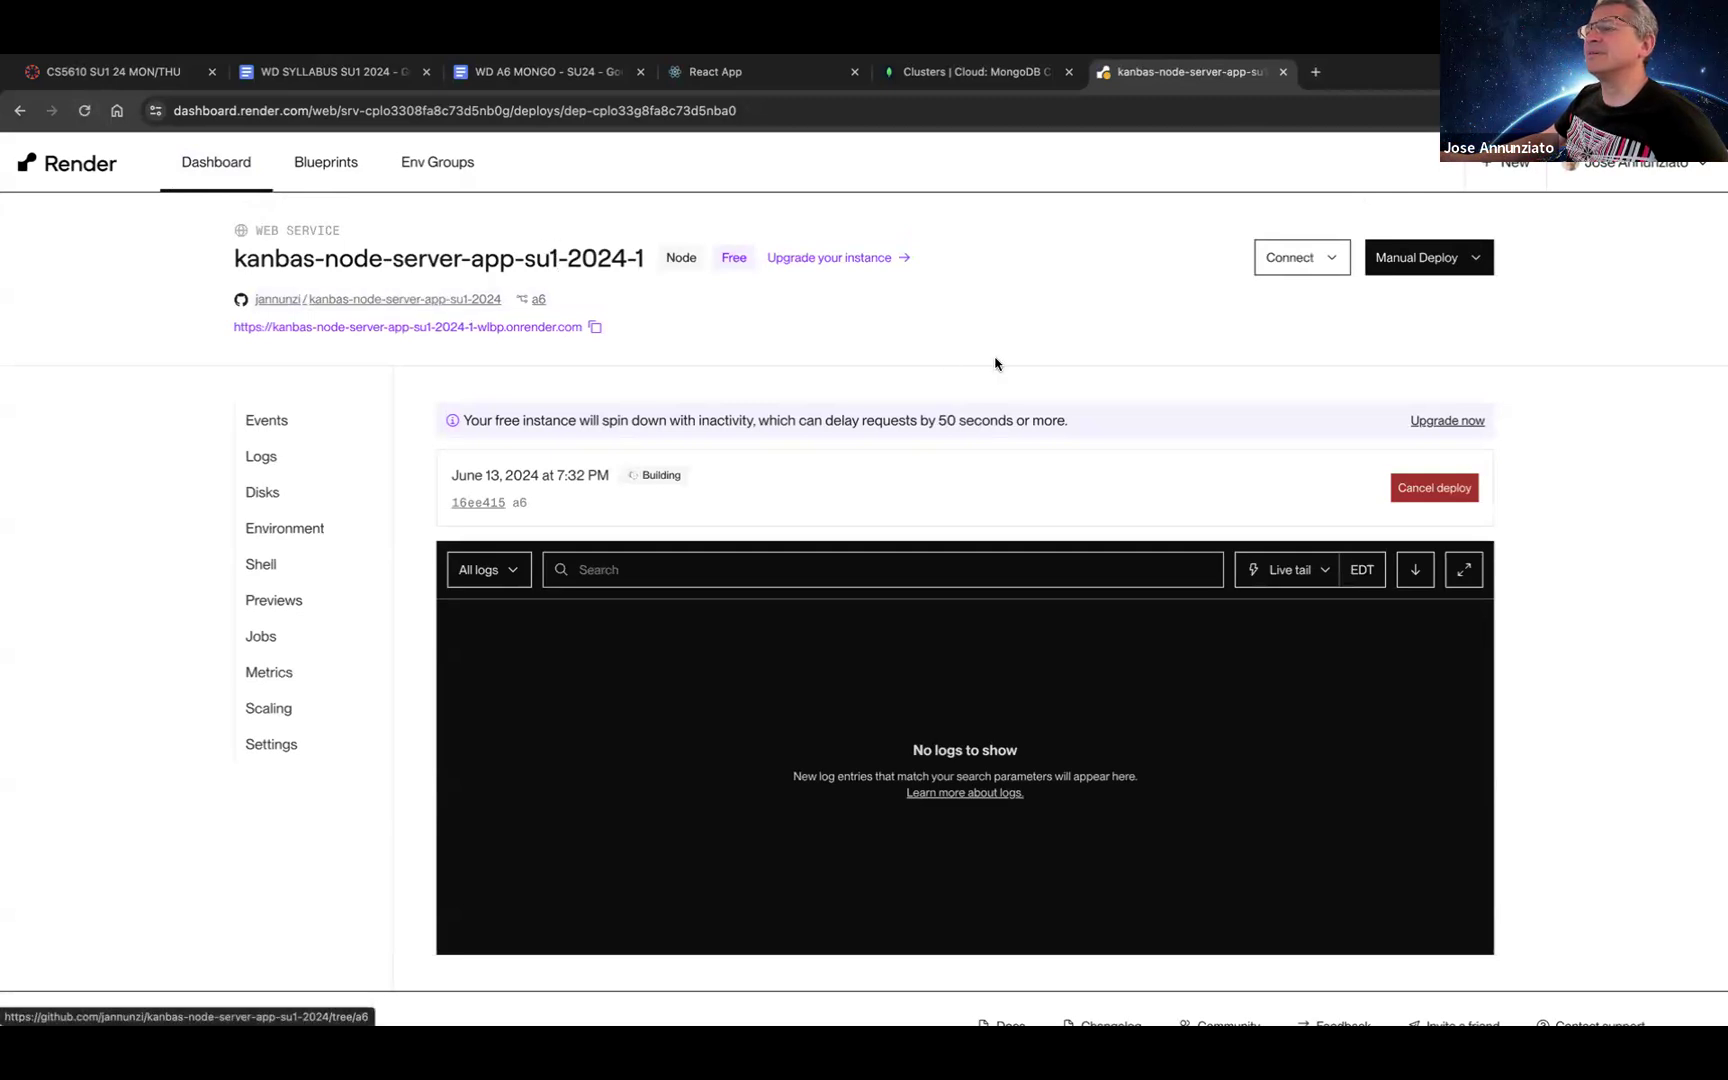
{"action": "left_click", "coordinate": [1313, 571]}
{"action": "left_click", "coordinate": [1313, 626]}
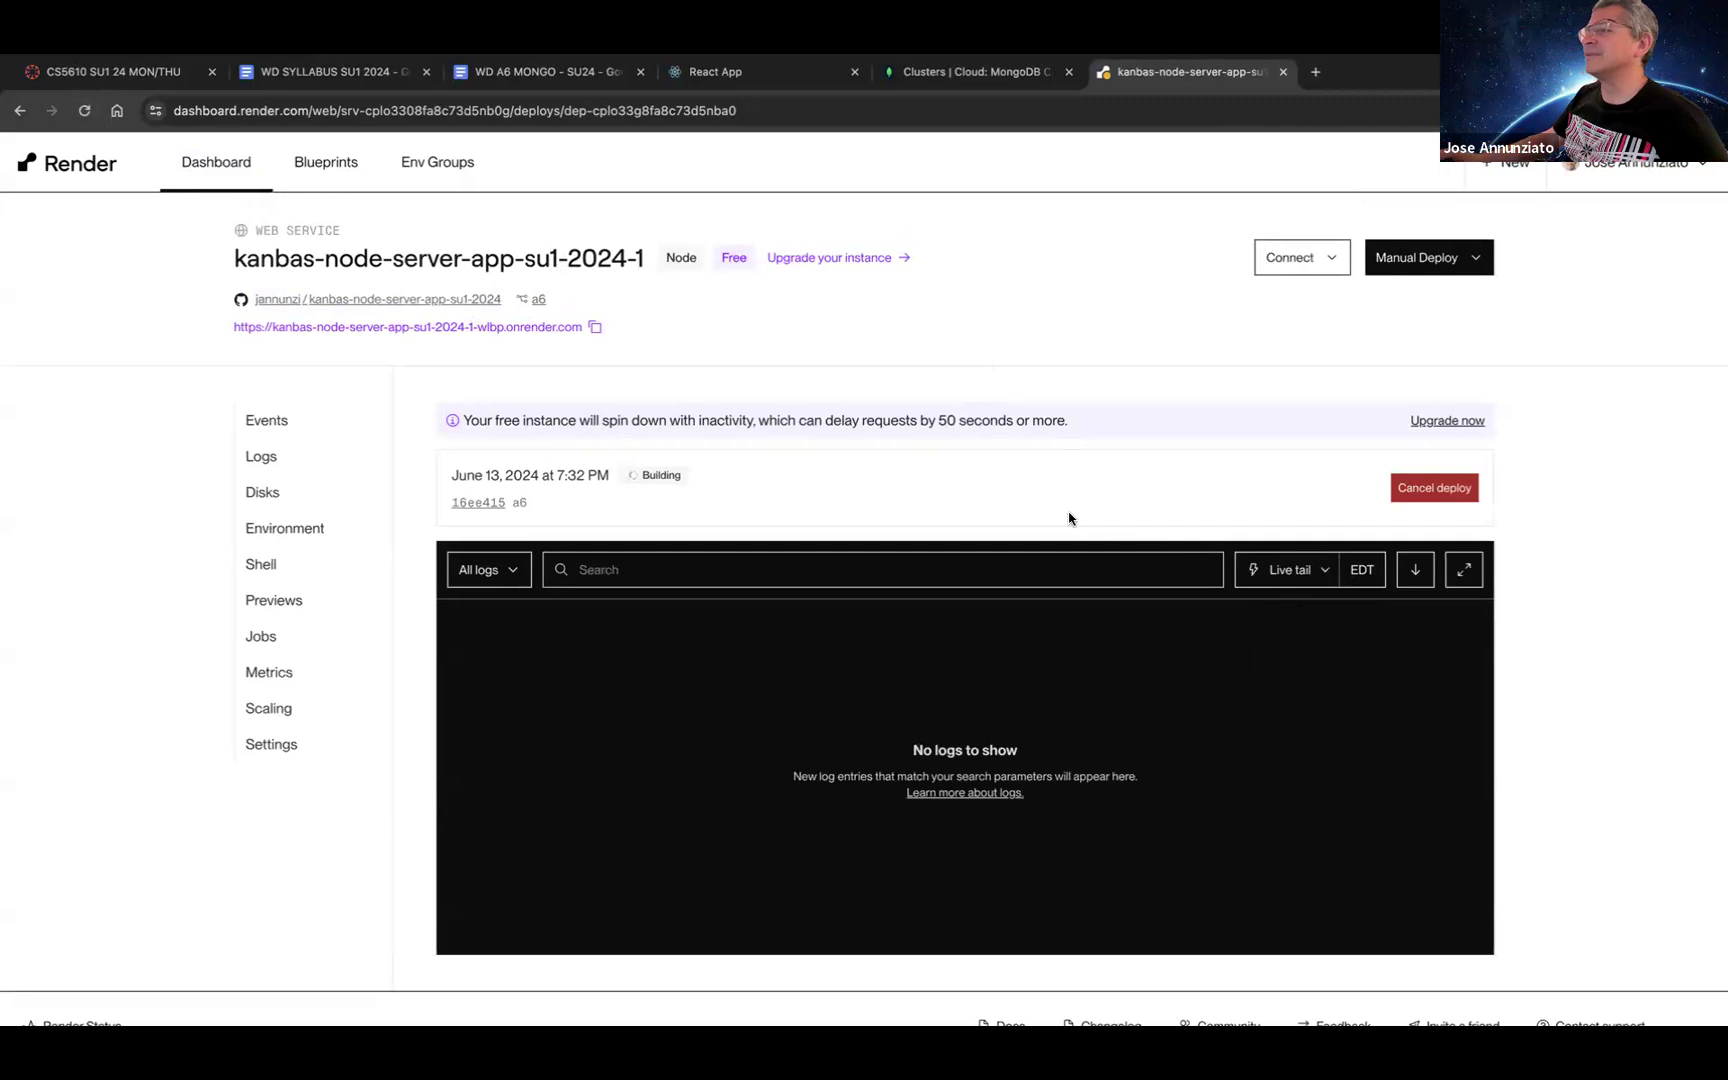
Step: Open the onrender.com address, then check the npm install and upload lines in the build logs
{"action": "left_click", "coordinate": [534, 326]}
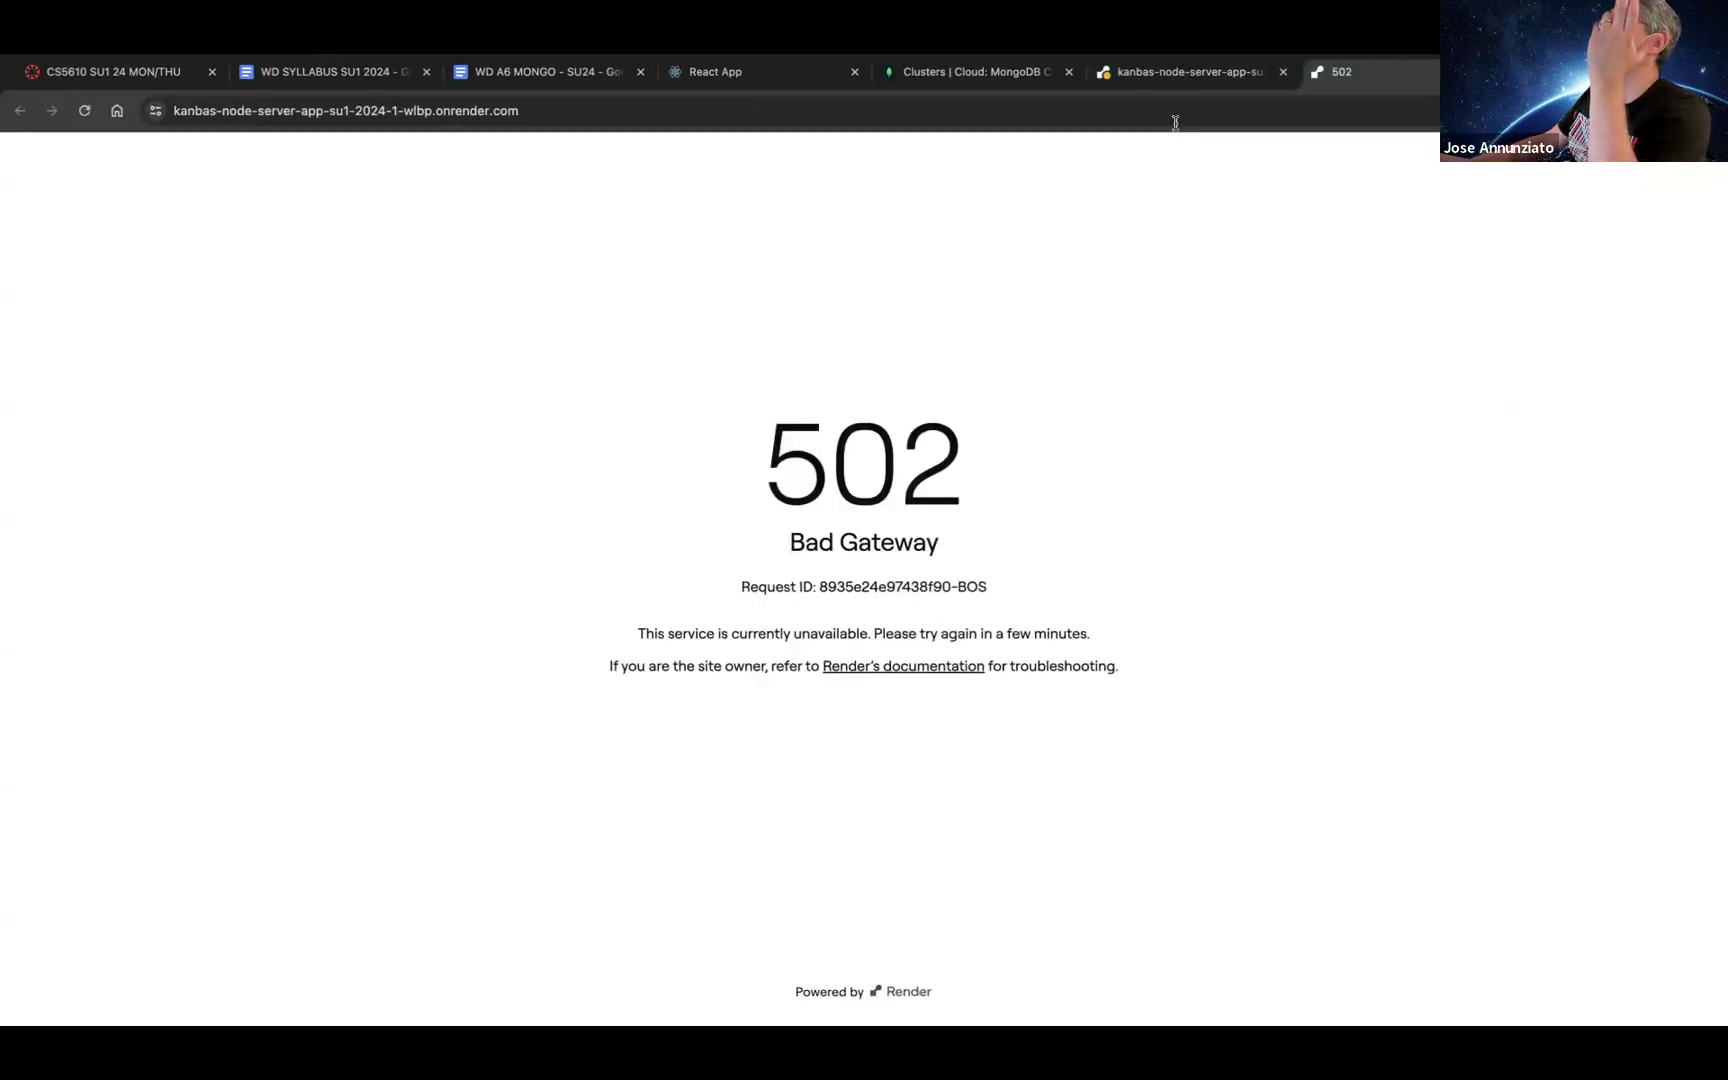
{"action": "left_click", "coordinate": [1189, 74]}
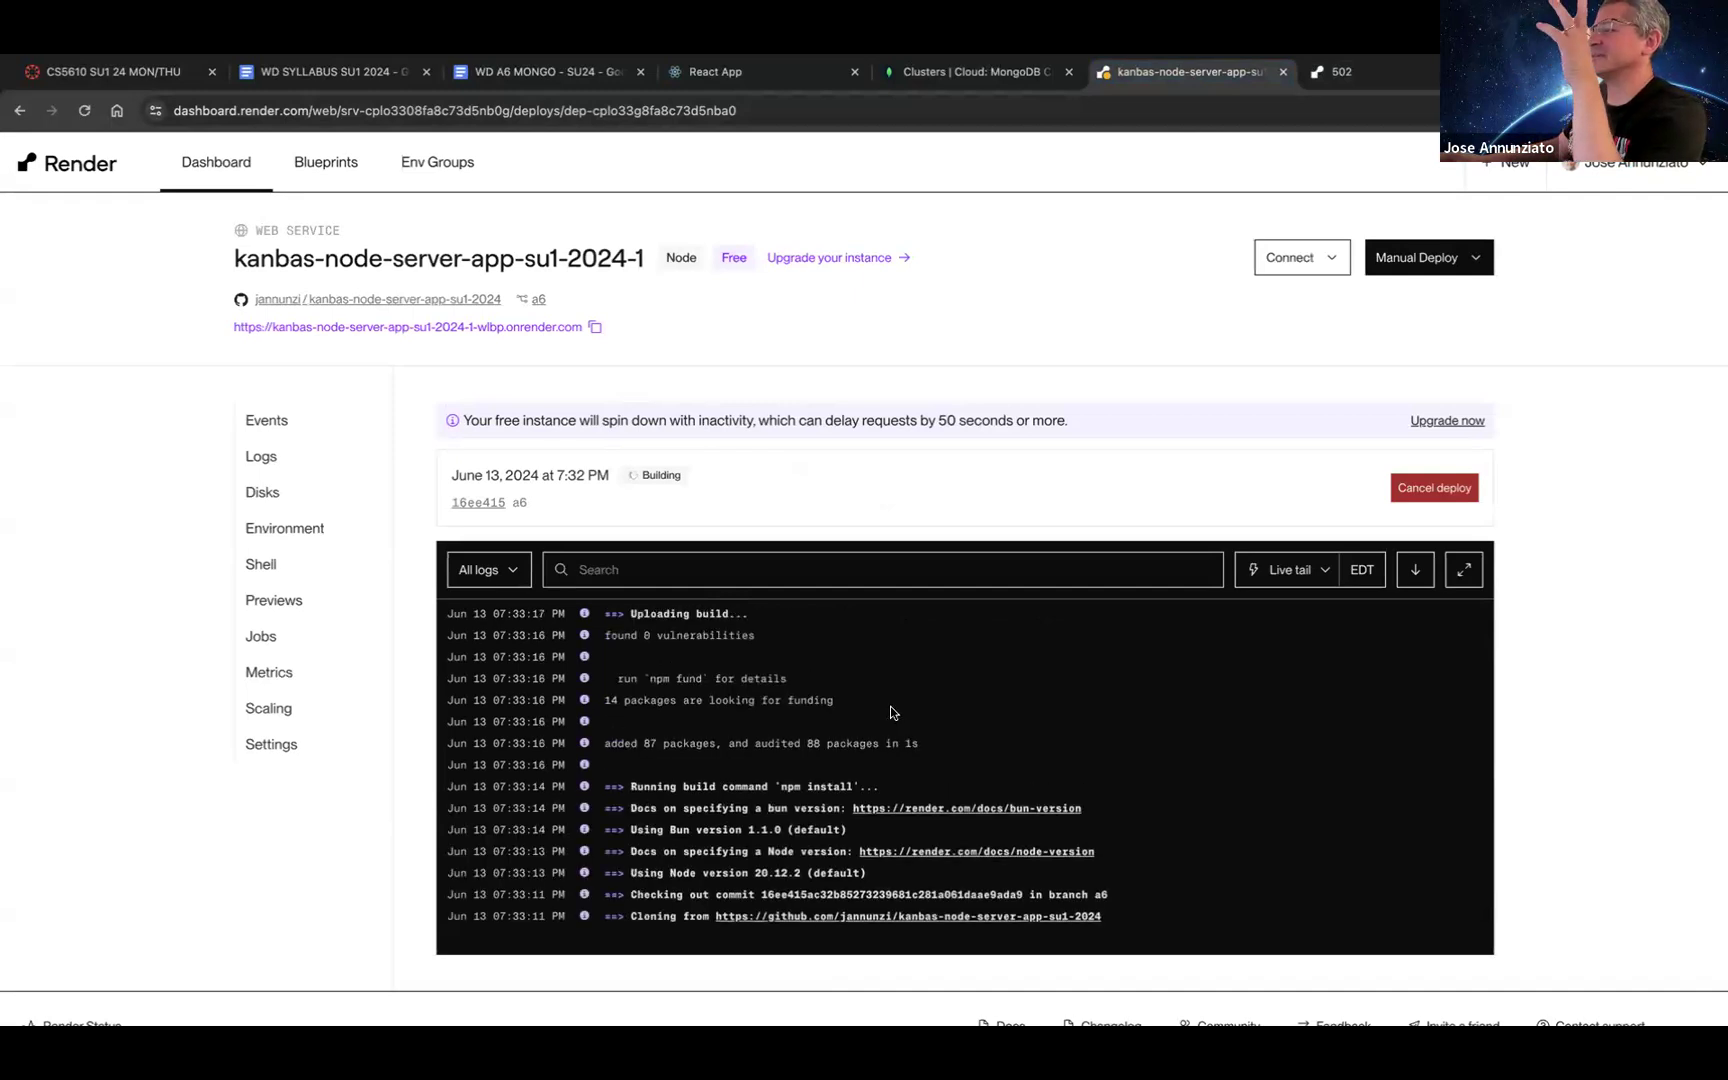
{"action": "left_click_drag", "start_coordinate": [749, 787], "coordinate": [900, 784]}
{"action": "left_click", "coordinate": [954, 747]}
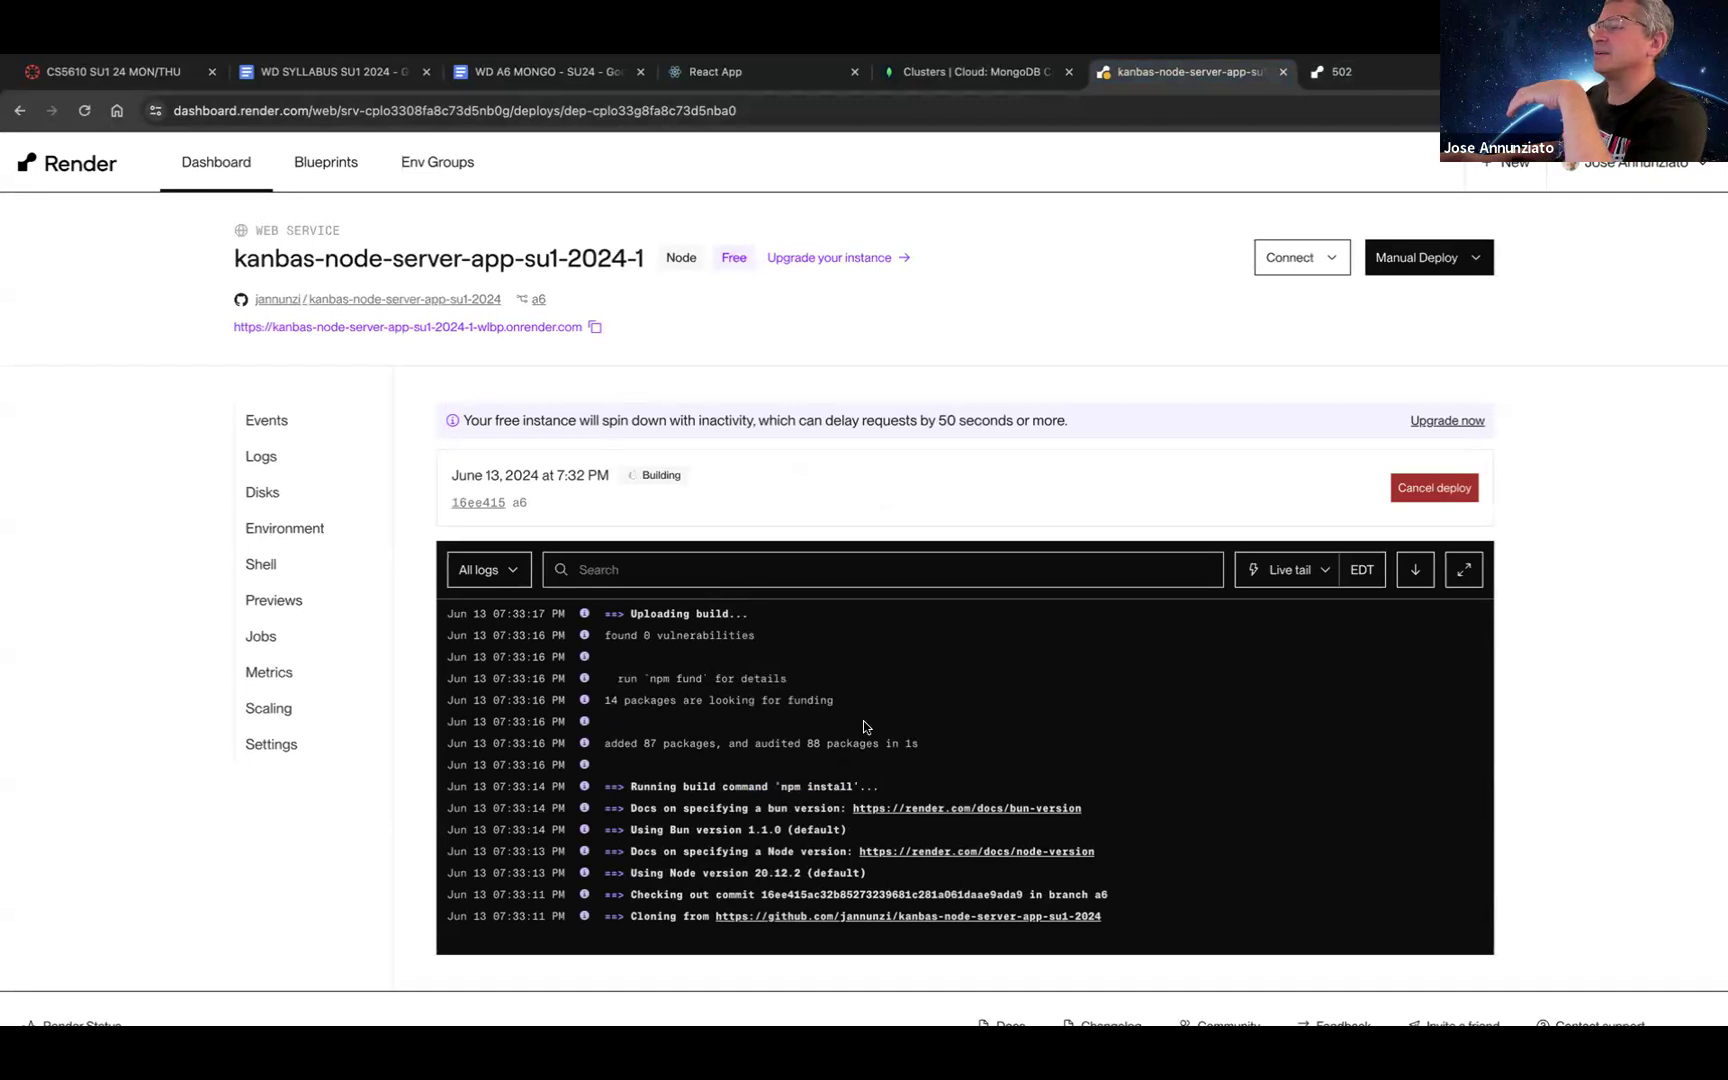
{"action": "left_click_drag", "start_coordinate": [649, 613], "coordinate": [752, 613]}
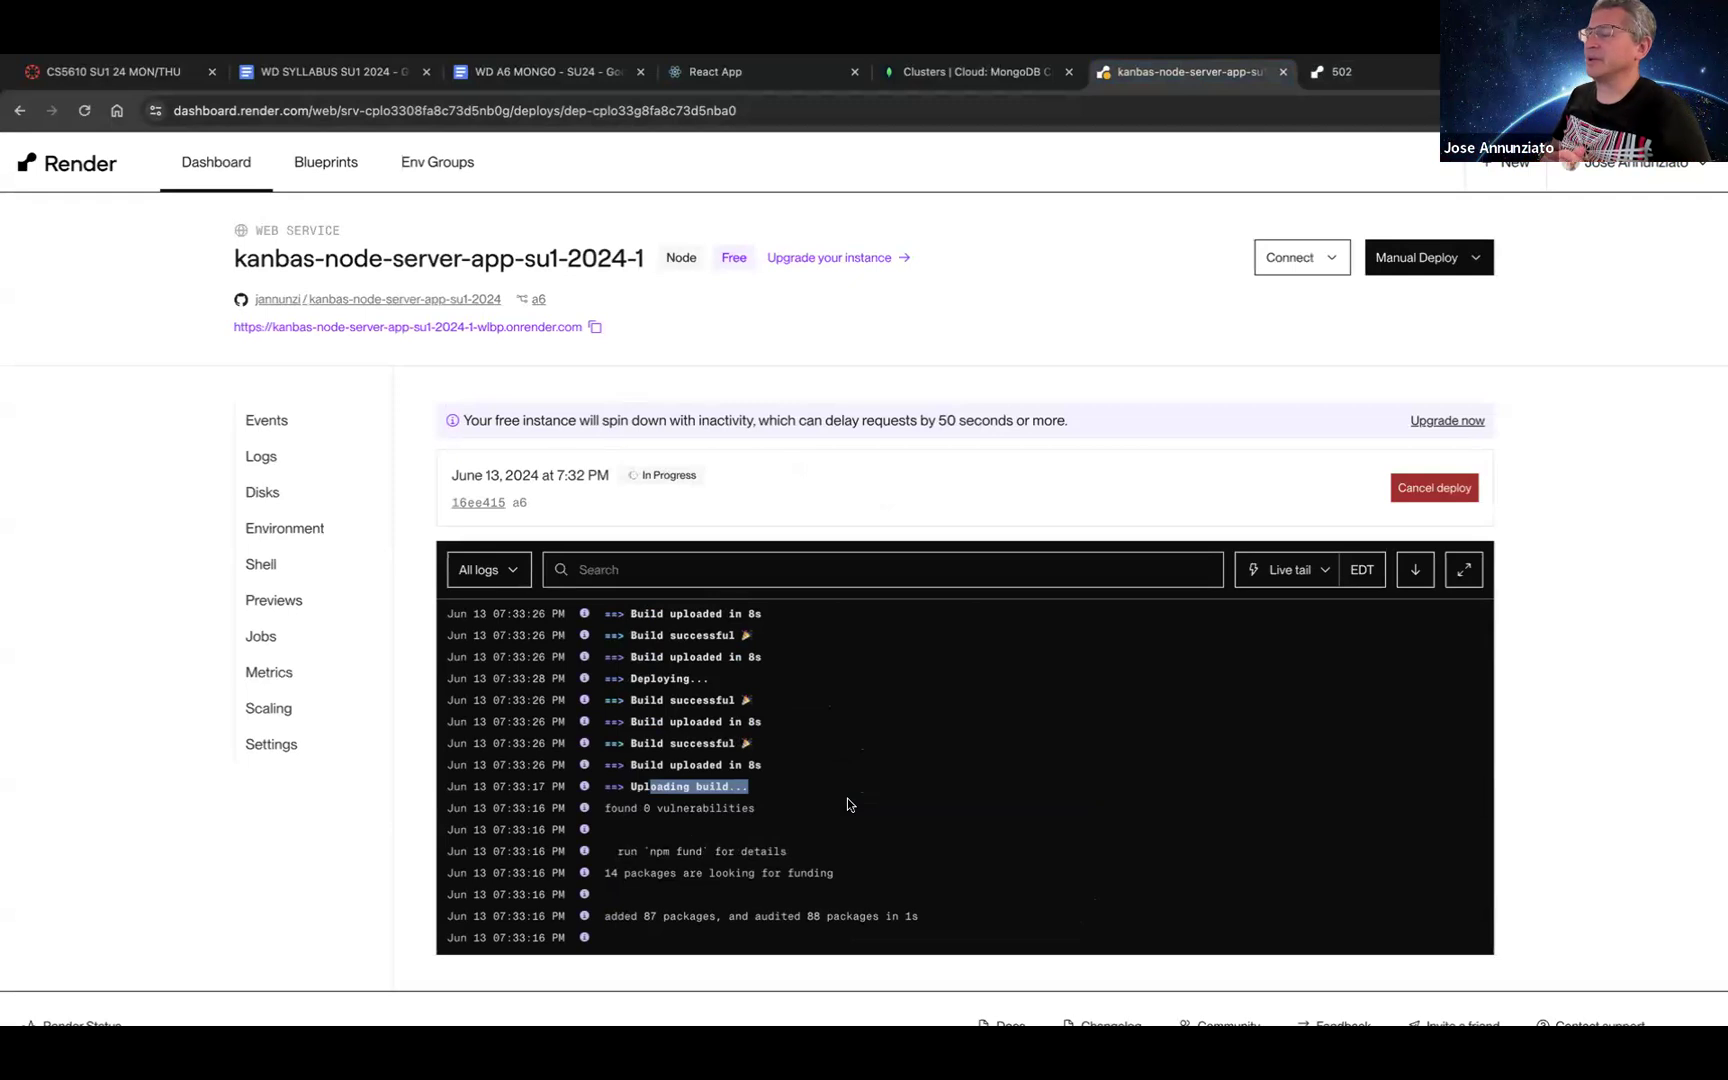
{"action": "scroll", "coordinate": [846, 798], "scroll_direction": "down", "scroll_amount": 3}
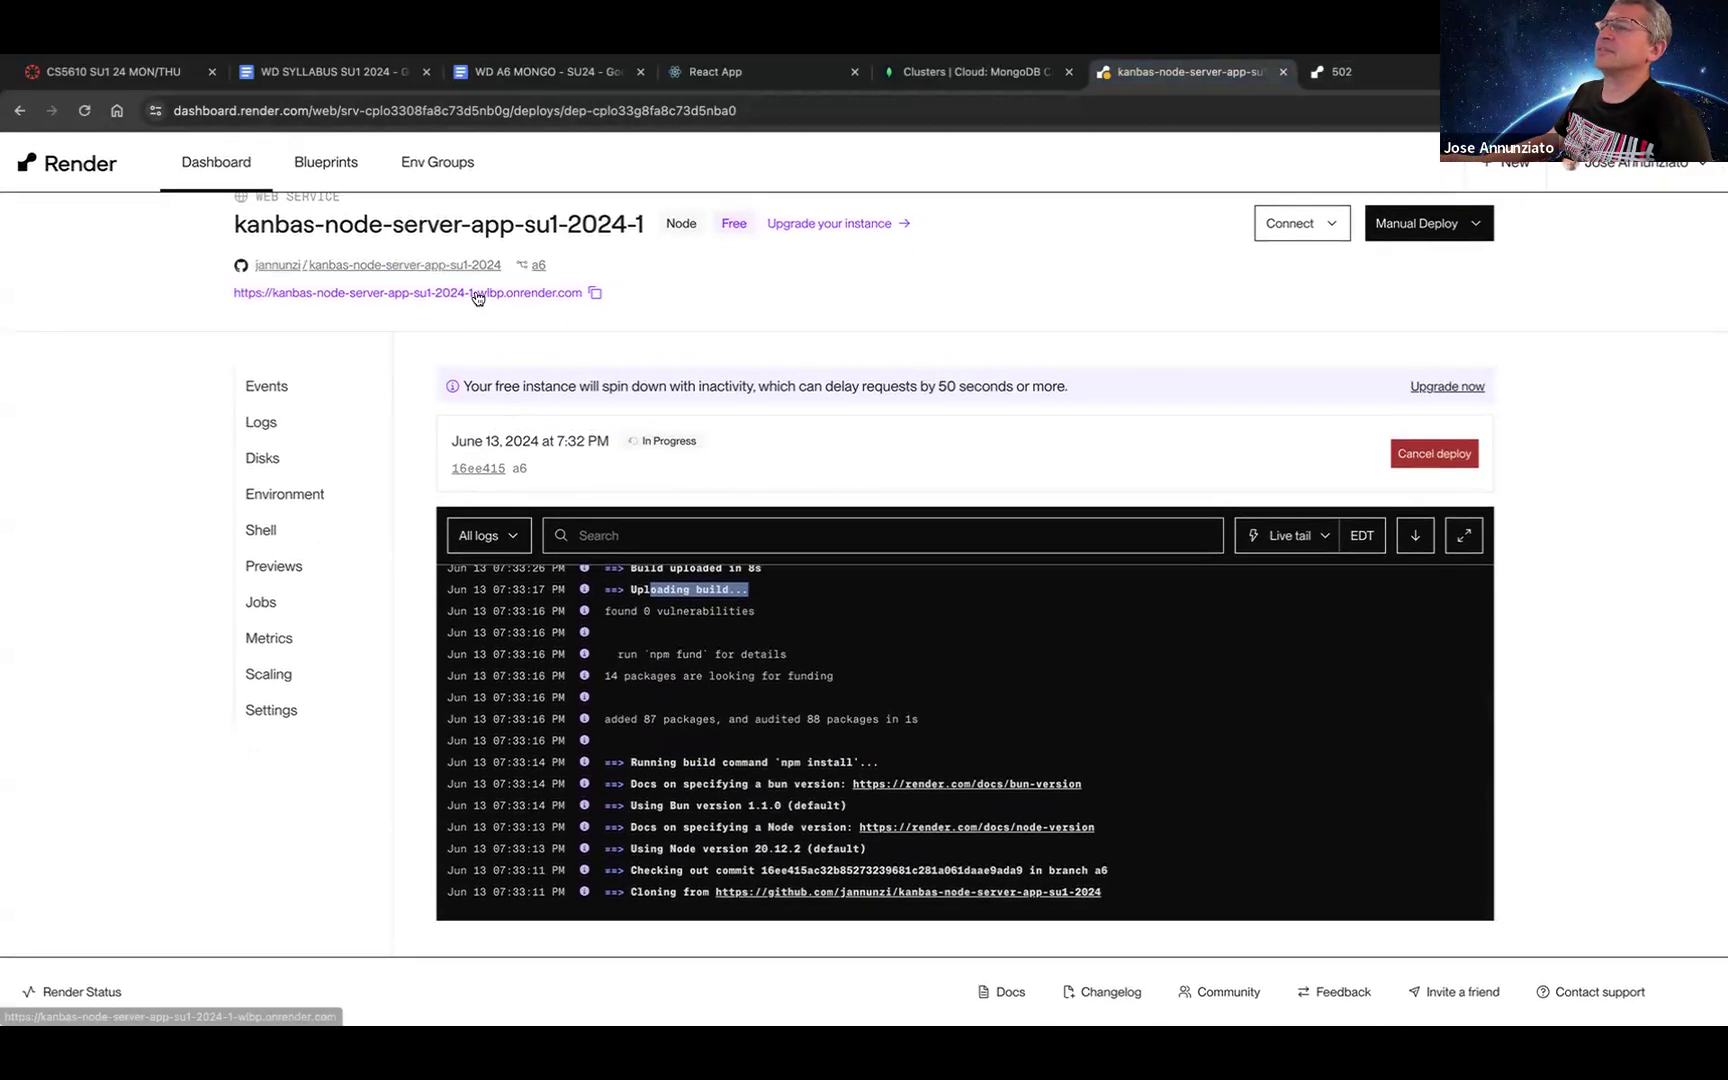
Step: Load /api/users on the live onrender.com server and confirm it returns an empty list []
{"action": "left_click", "coordinate": [475, 312]}
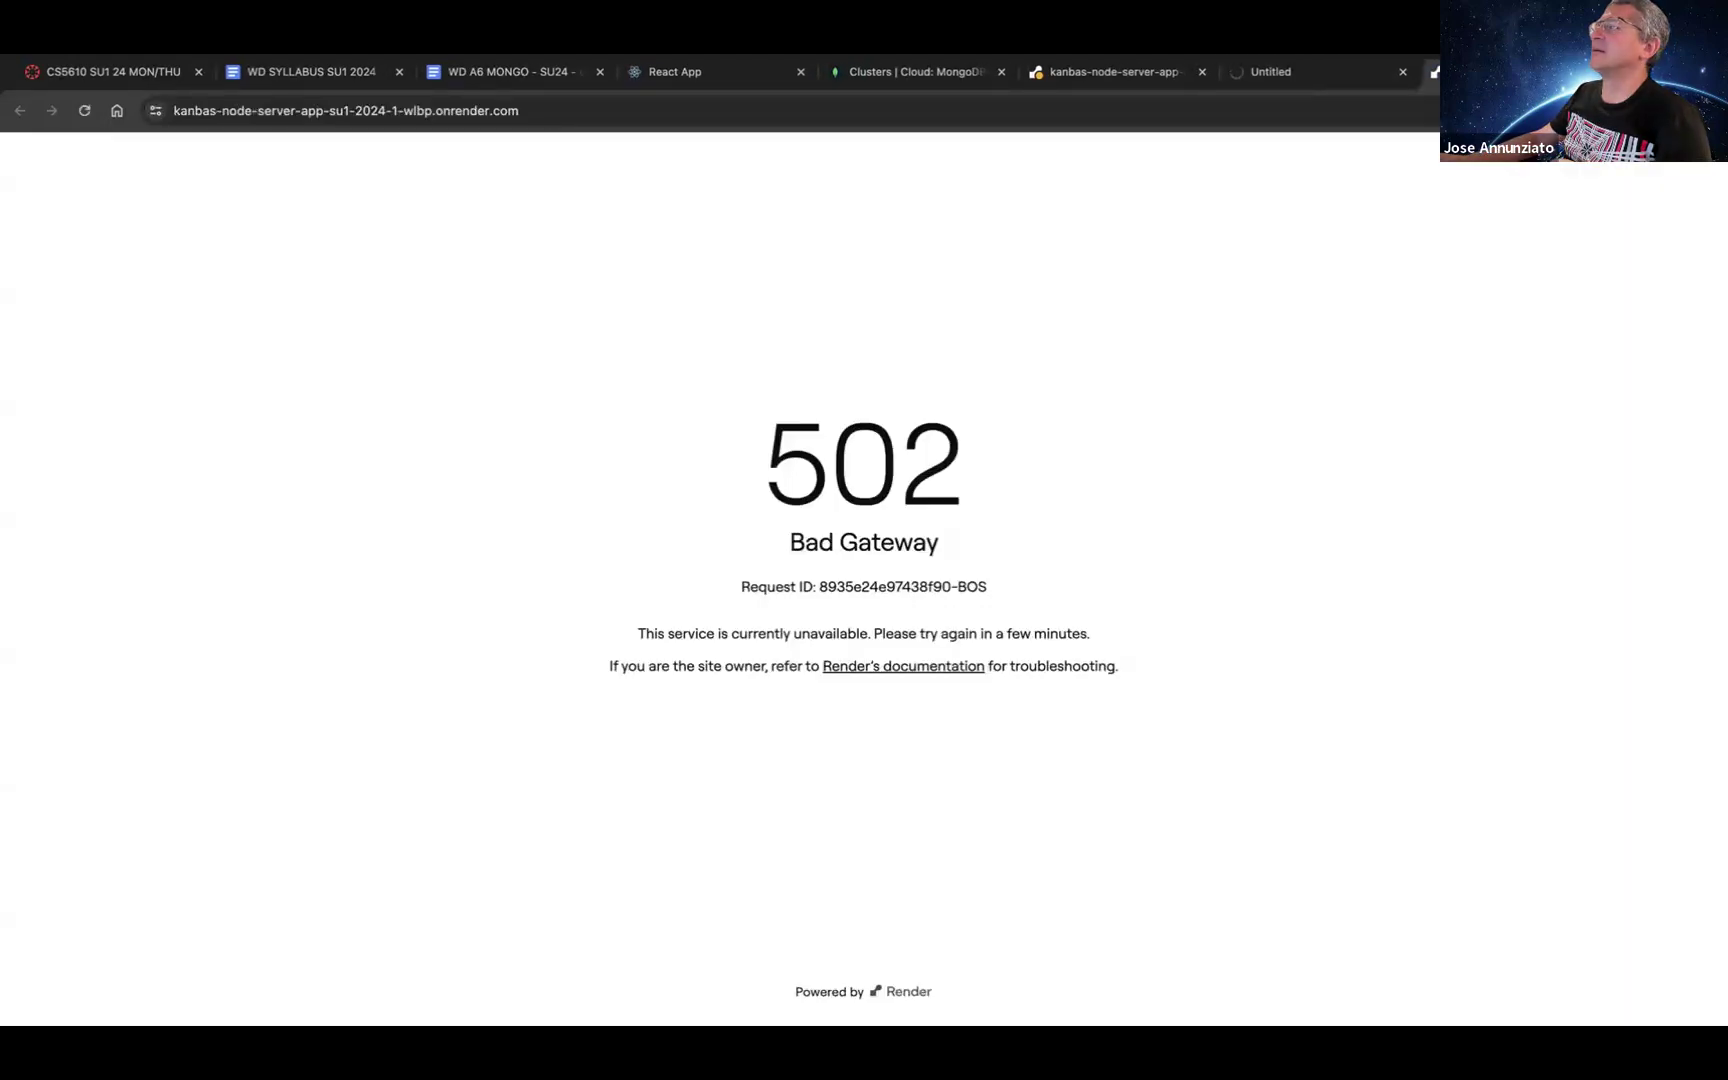
{"action": "key", "text": "super+w"}
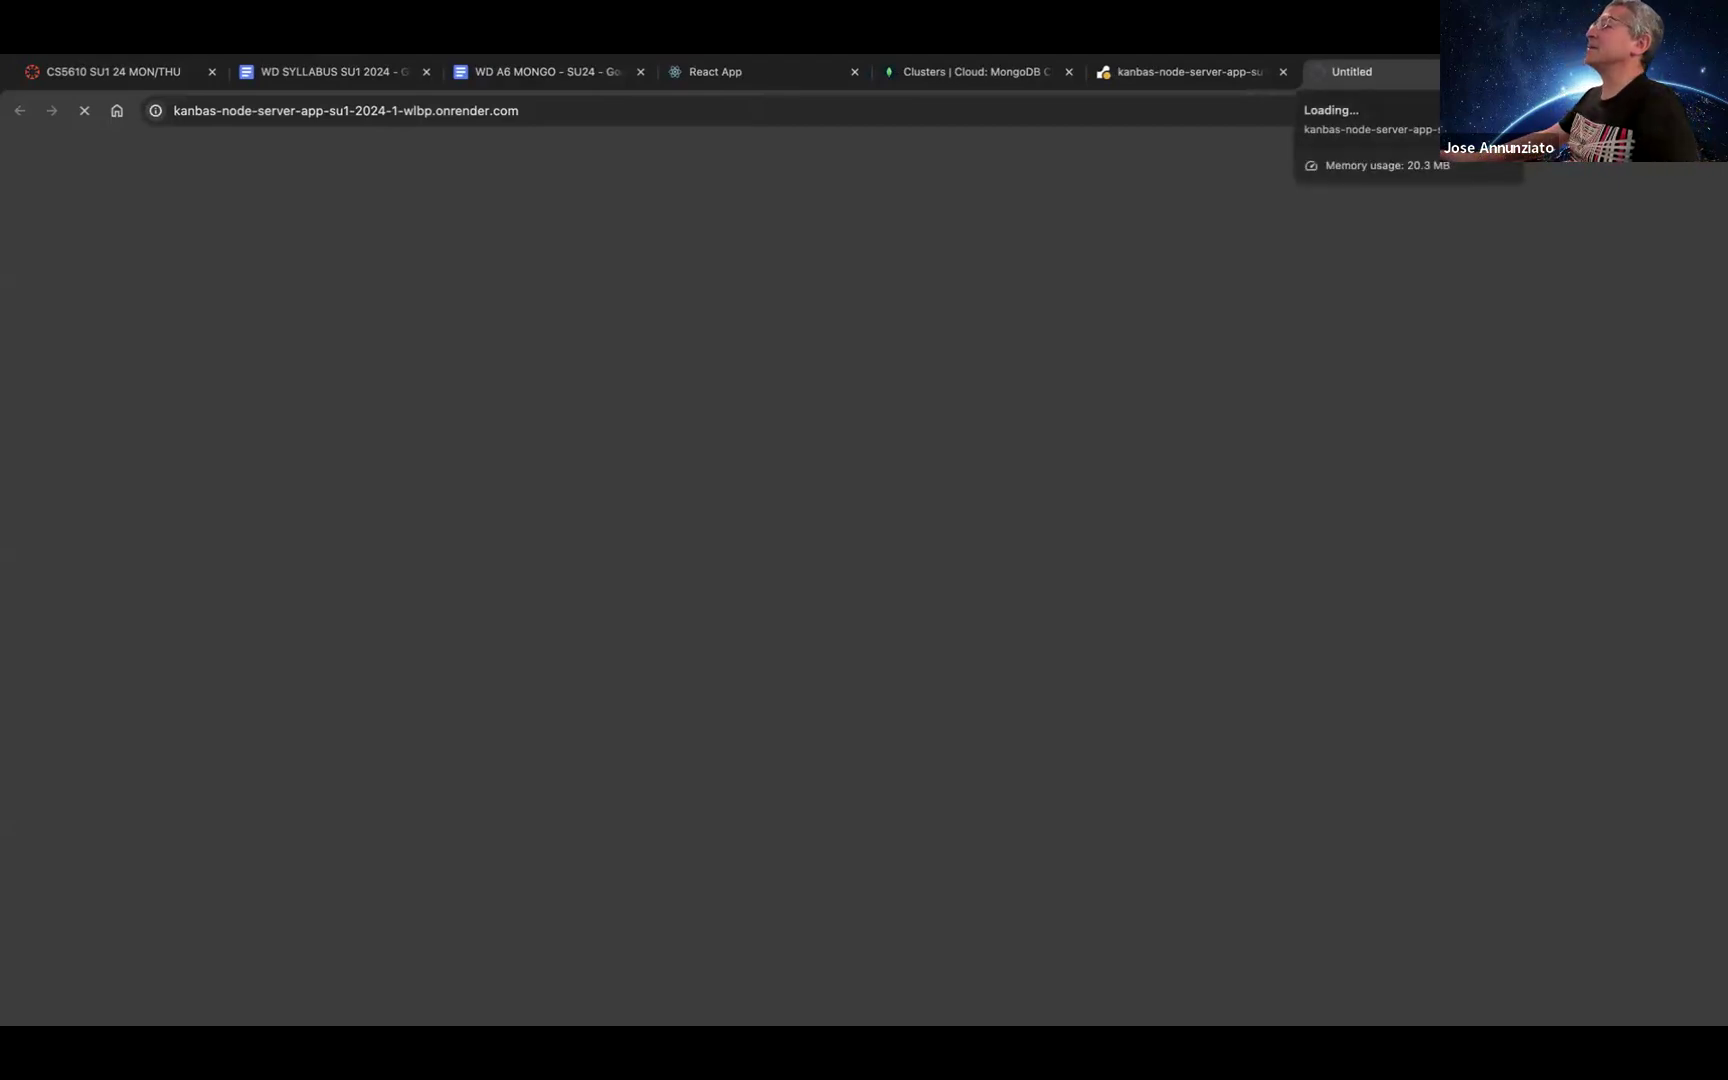
{"action": "left_click", "coordinate": [1172, 71]}
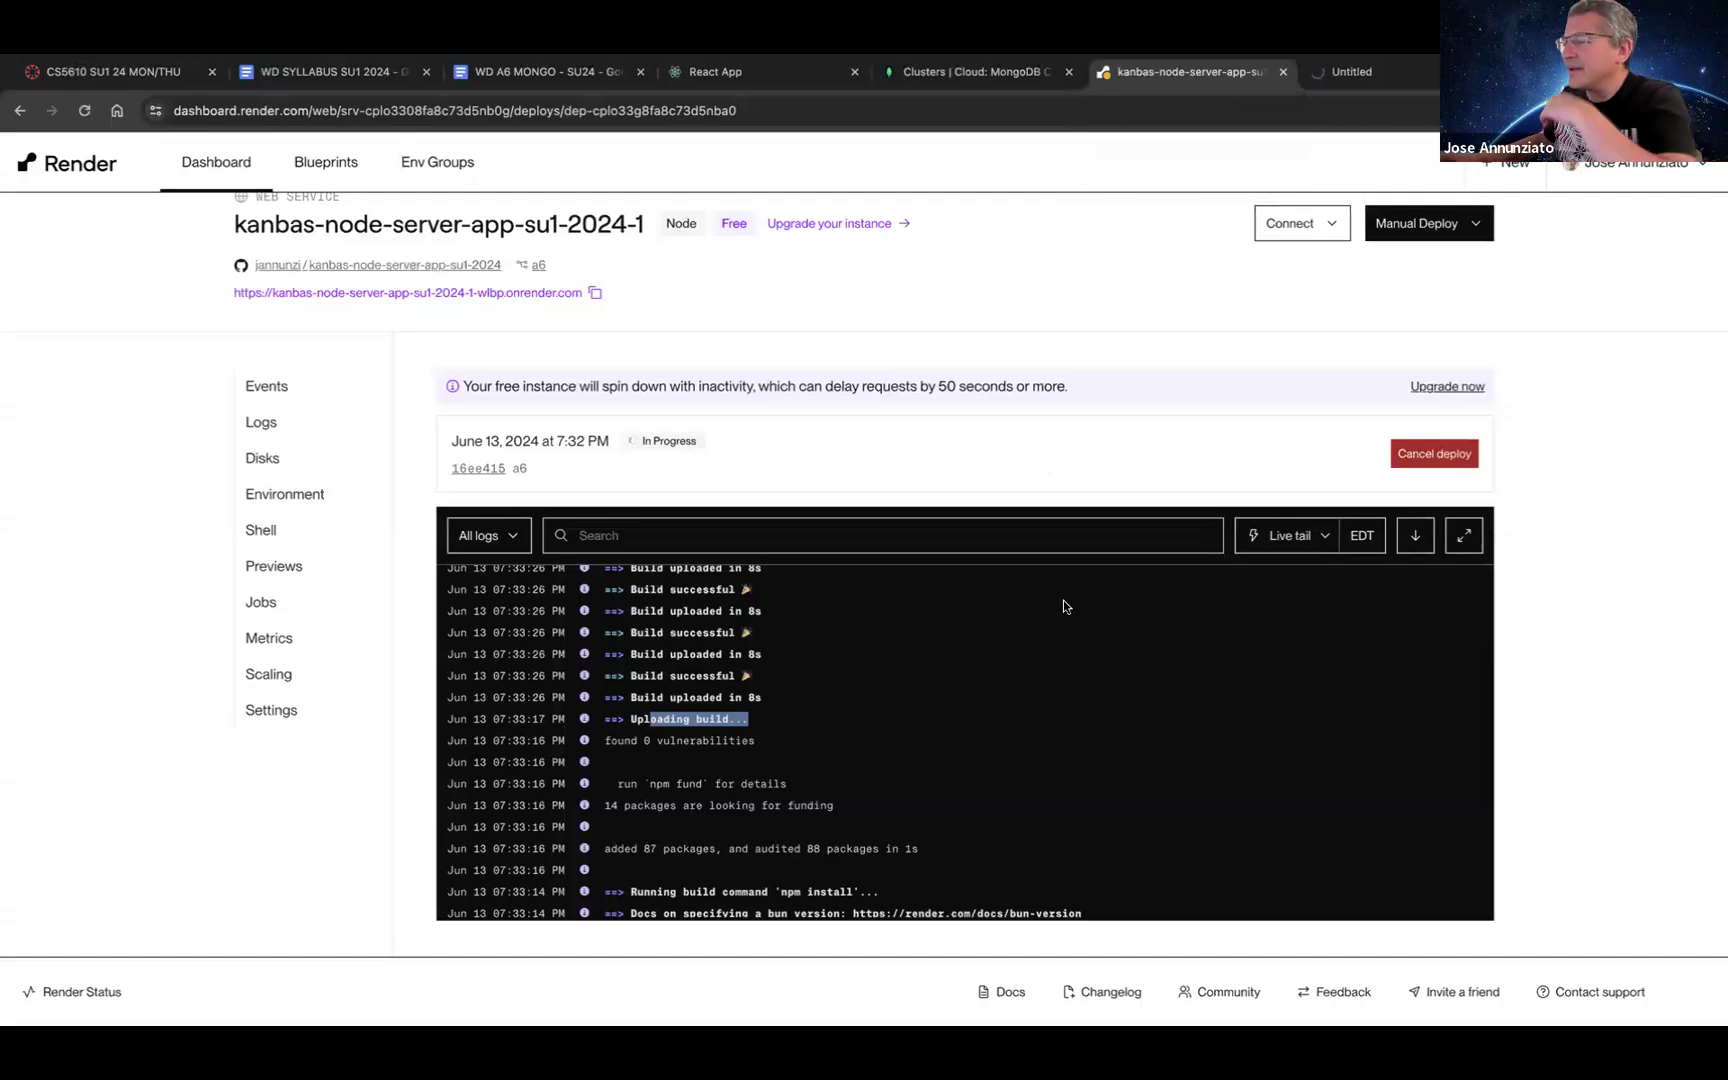
{"action": "scroll", "coordinate": [1062, 605], "scroll_direction": "down", "scroll_amount": 3}
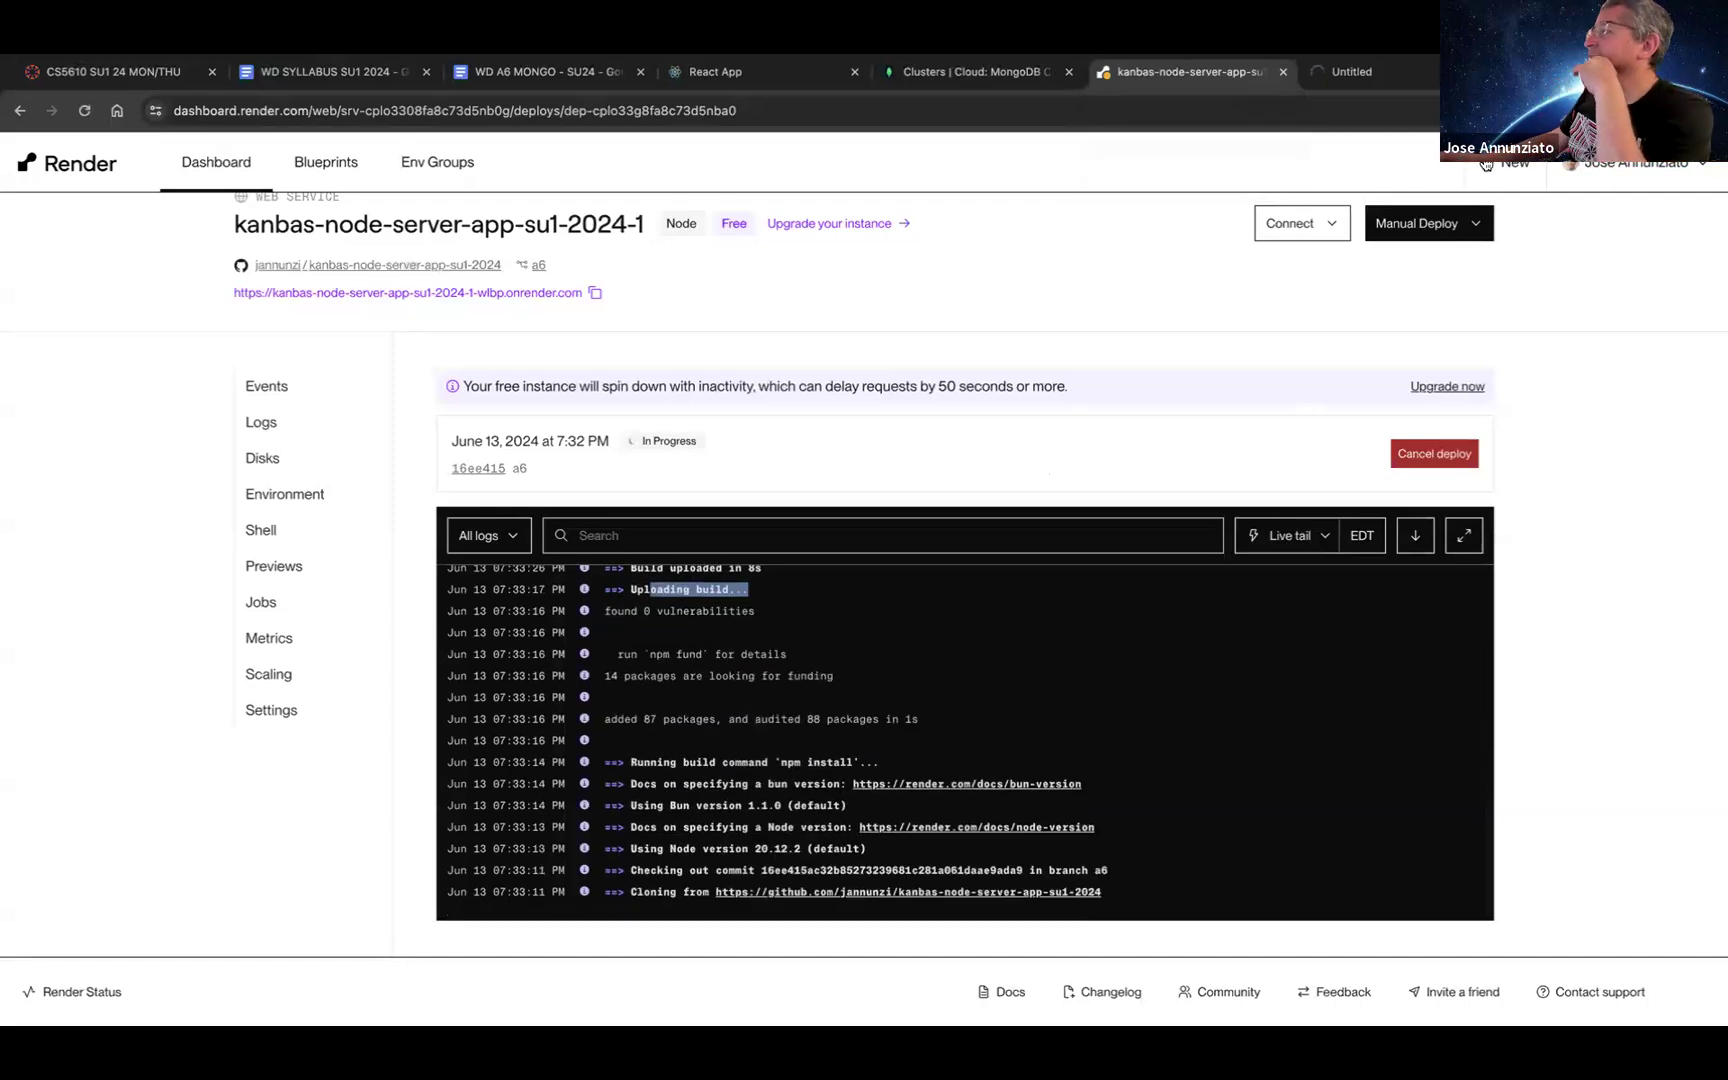
{"action": "left_click", "coordinate": [1356, 75]}
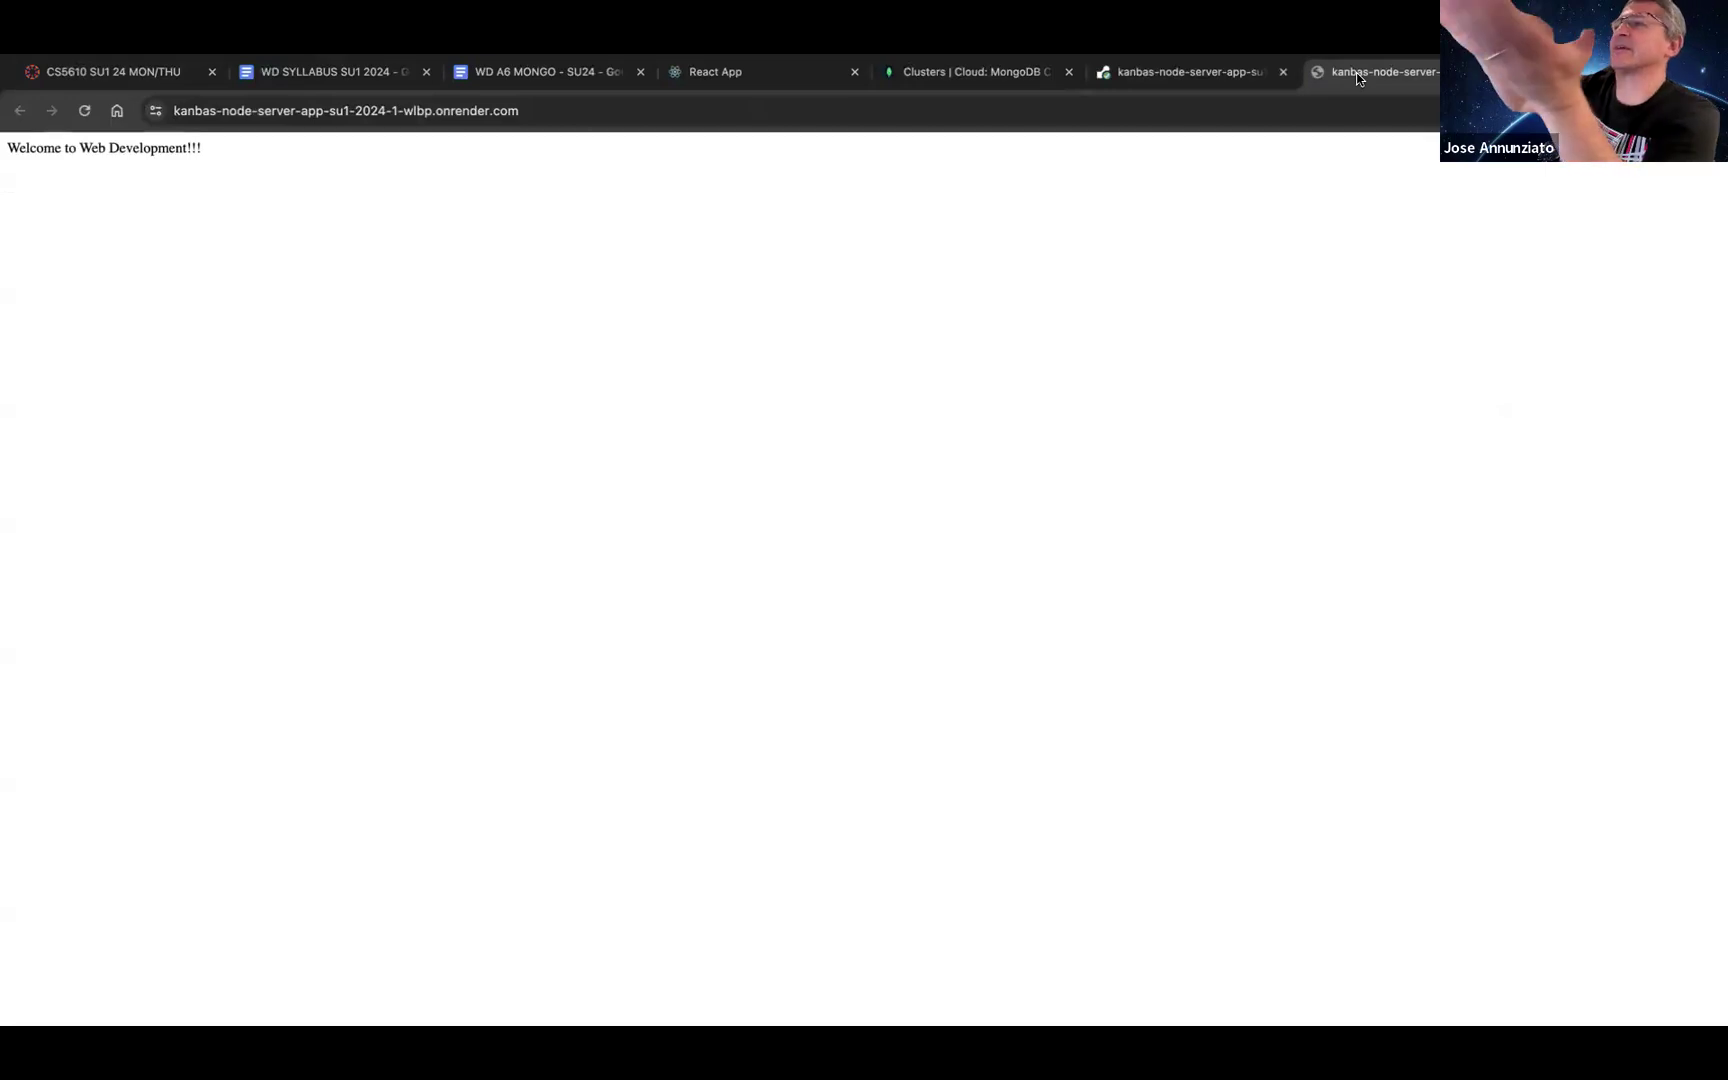
{"action": "left_click", "coordinate": [912, 119]}
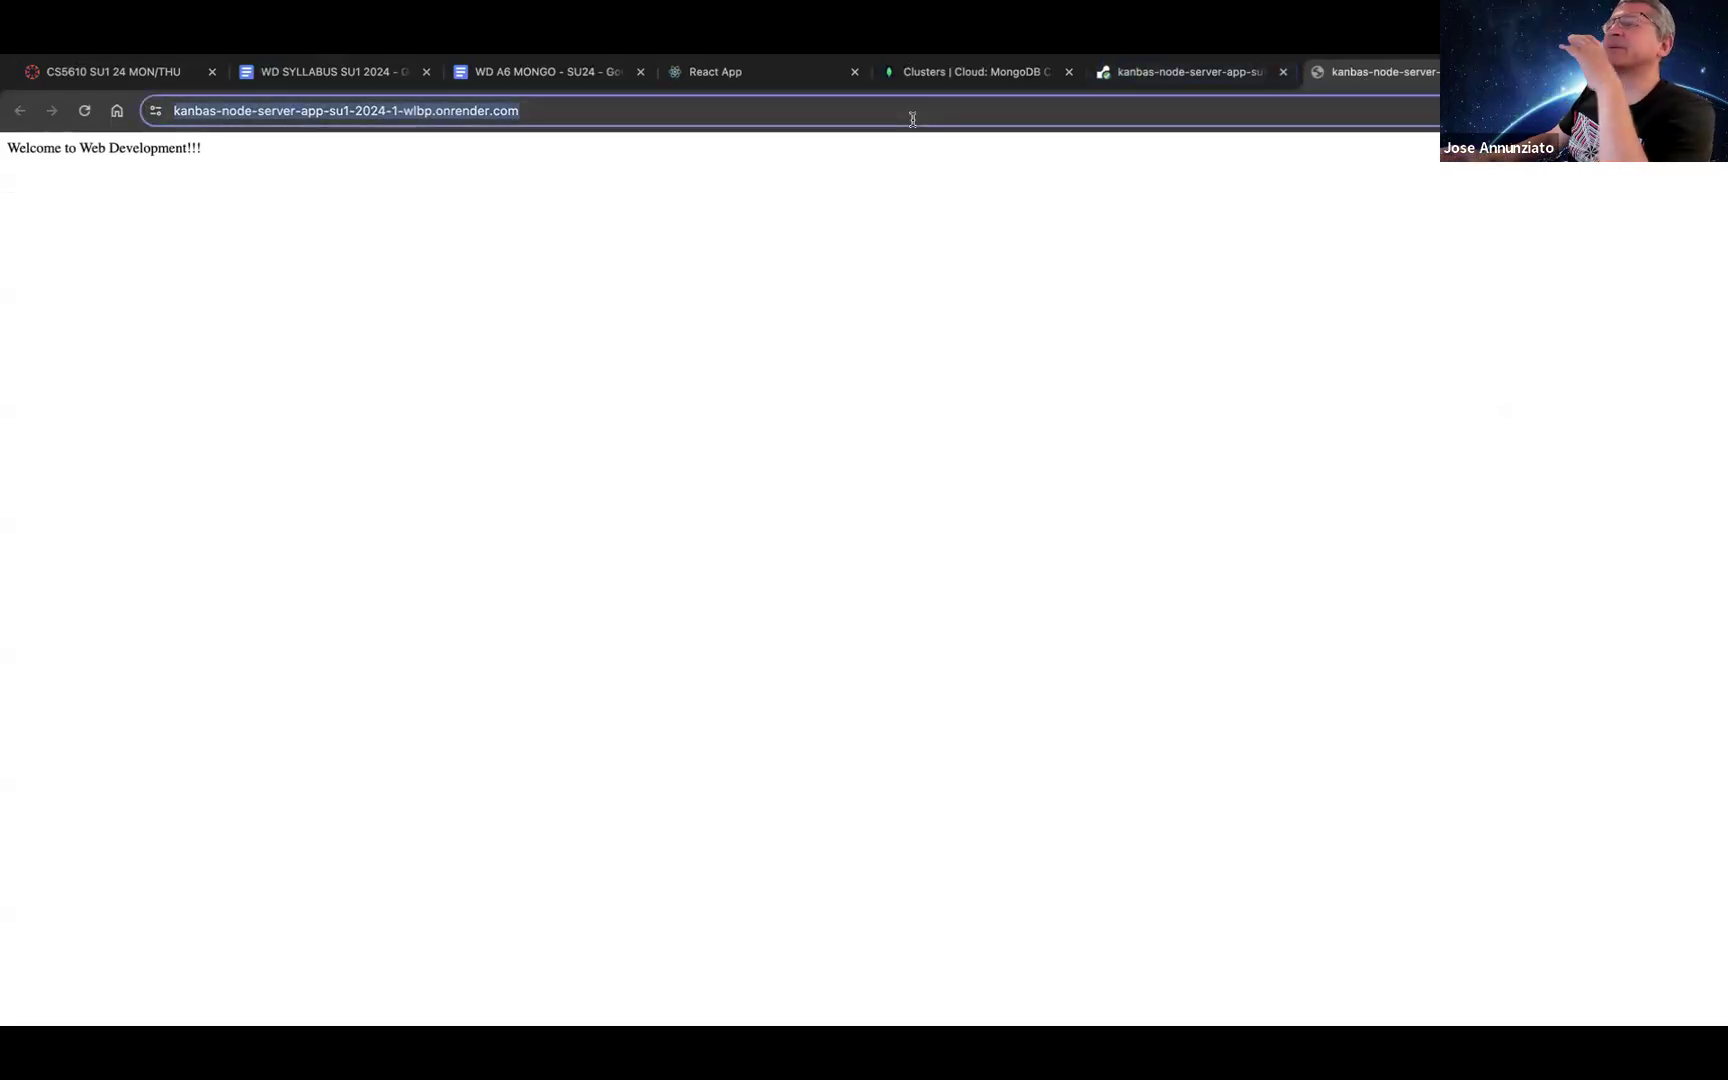
{"action": "left_click", "coordinate": [912, 119]}
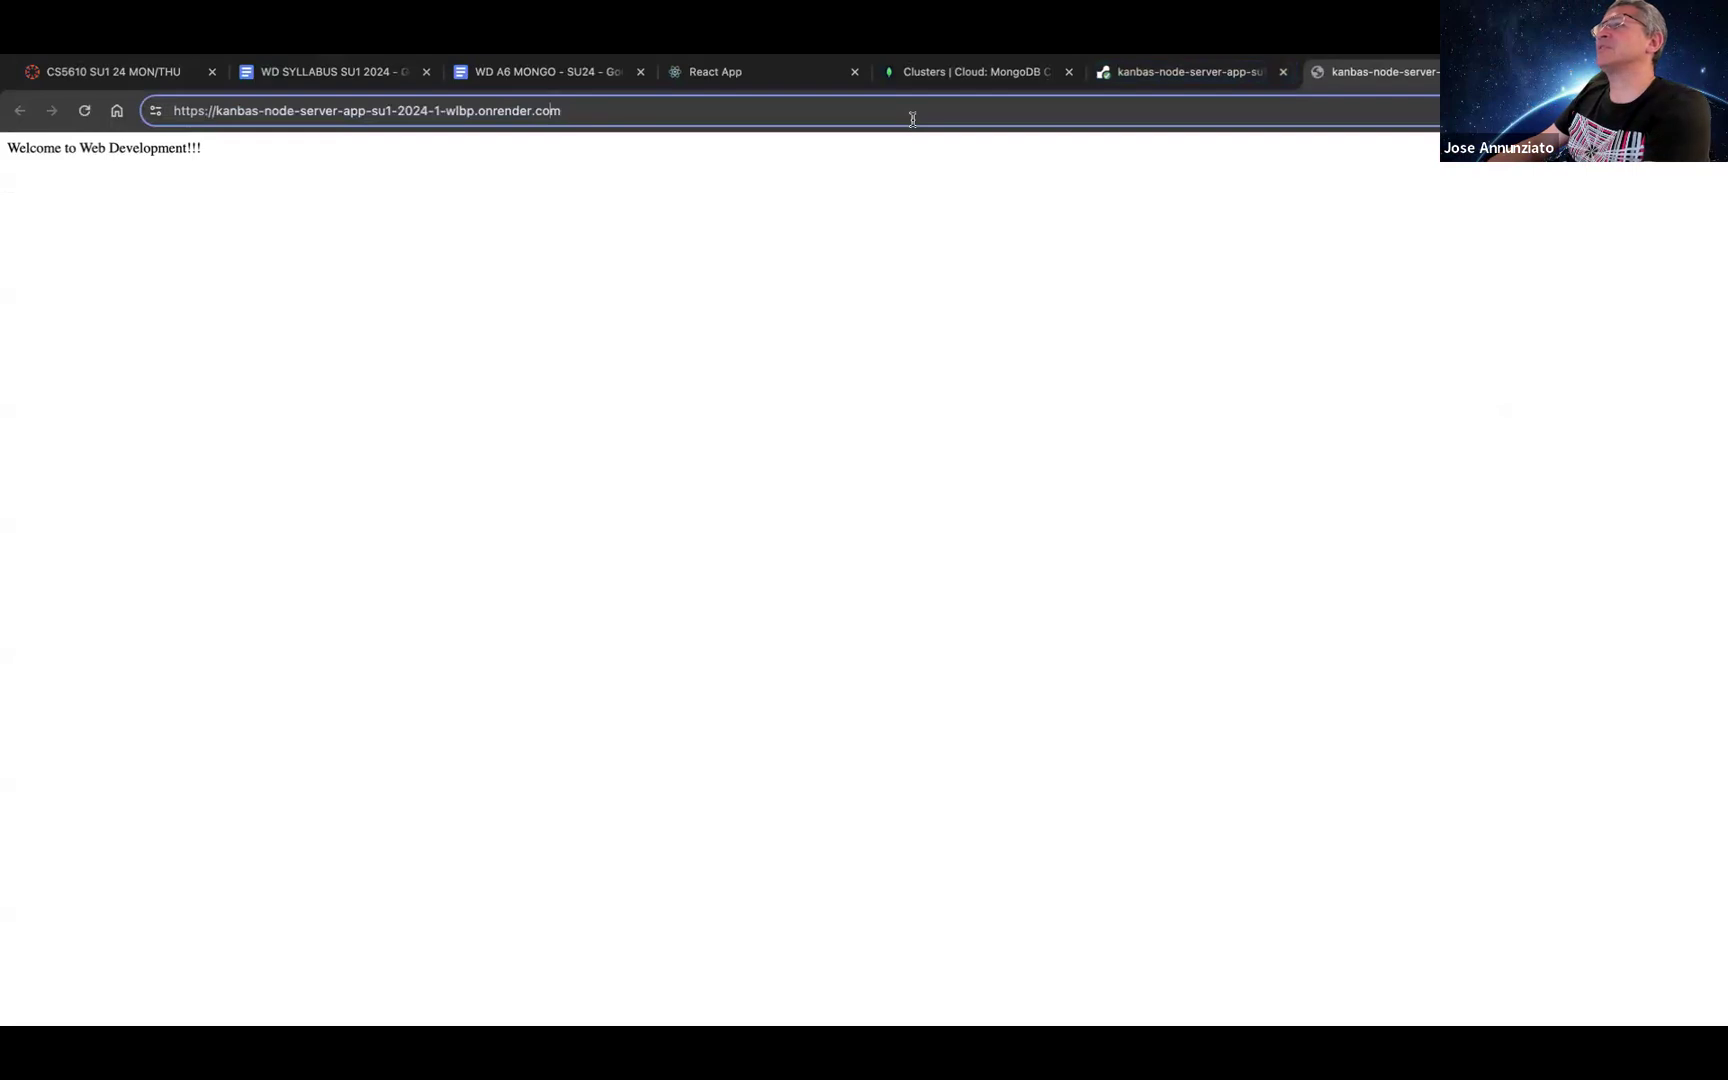
{"action": "type", "text": "/a"}
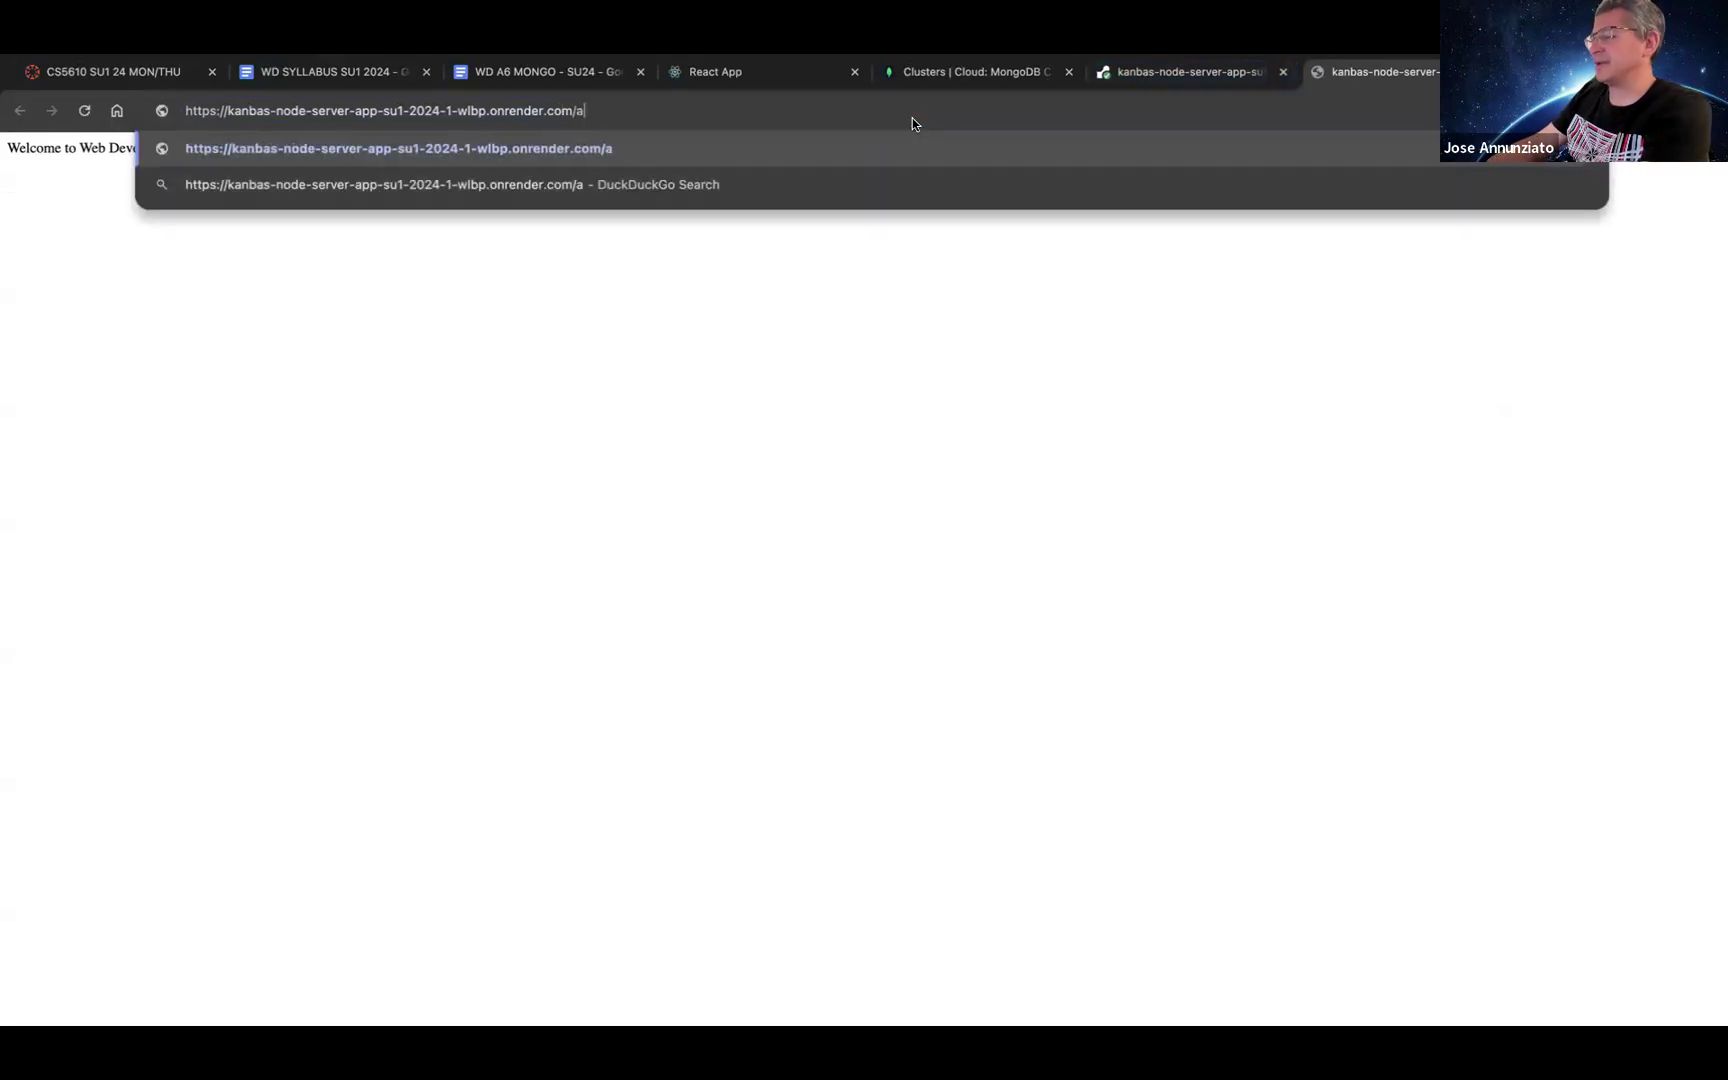
{"action": "type", "text": "pi/users"}
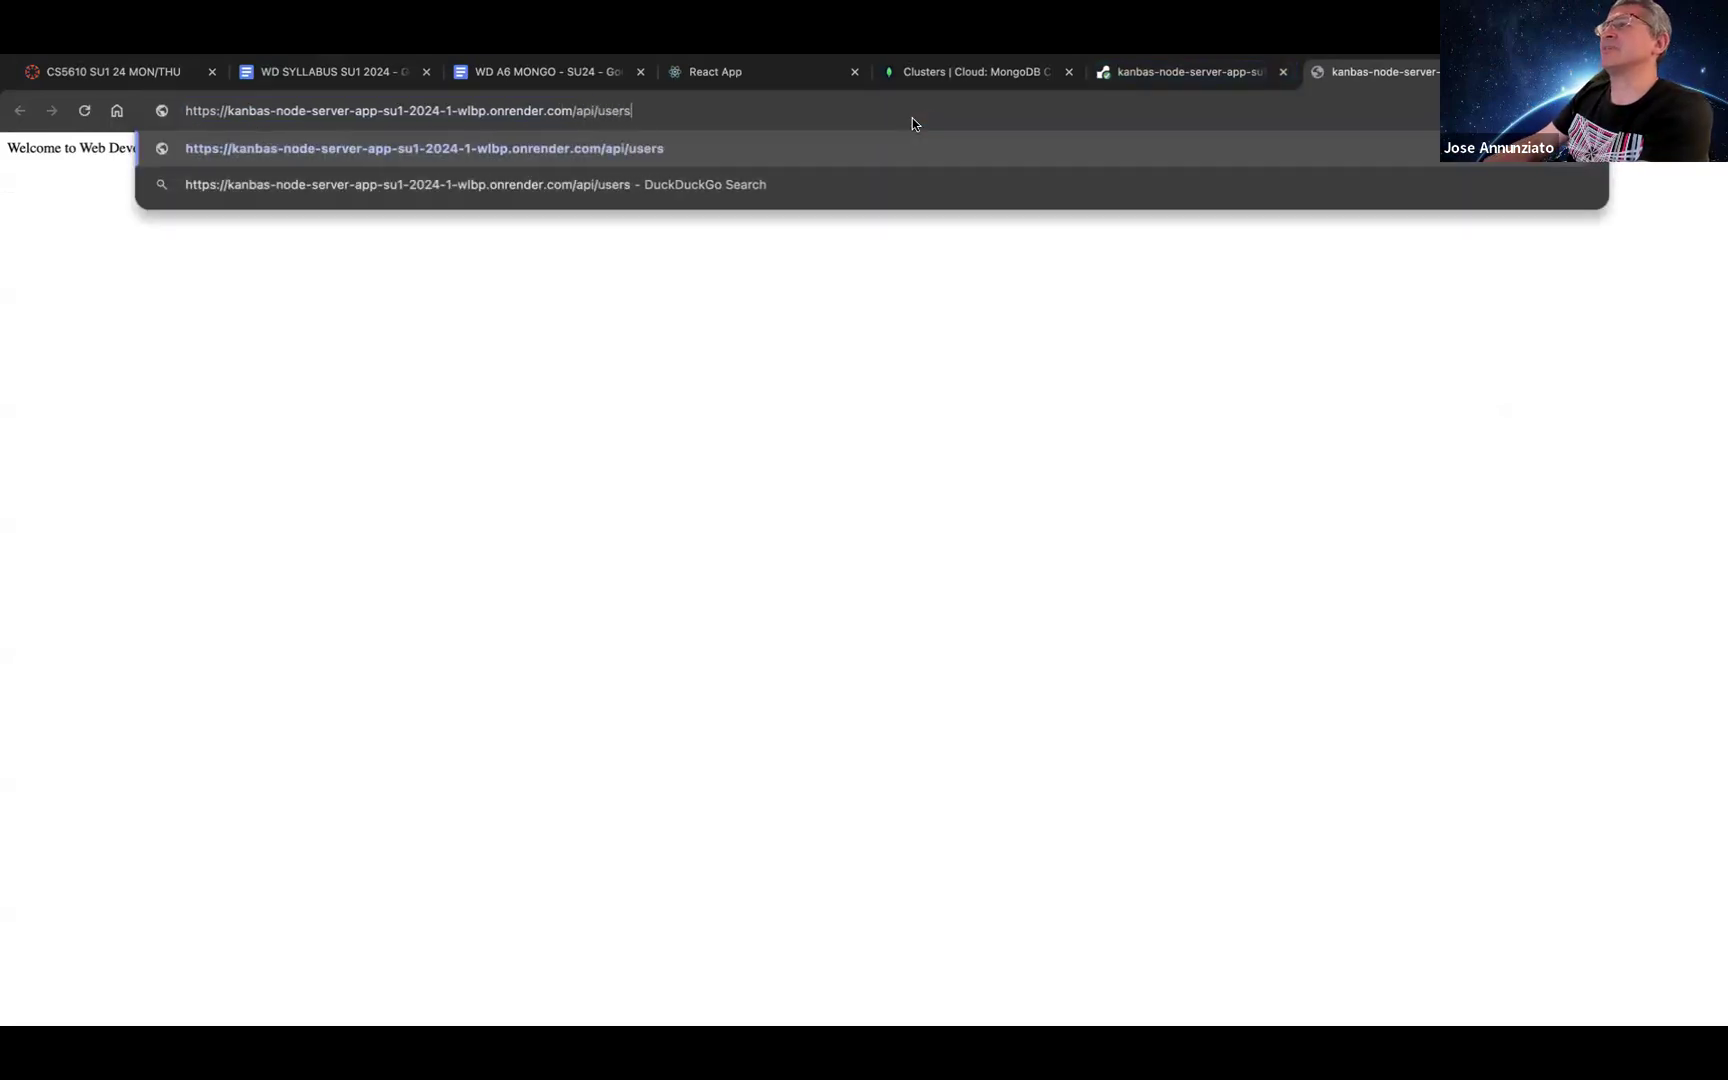
{"action": "key", "text": "Return"}
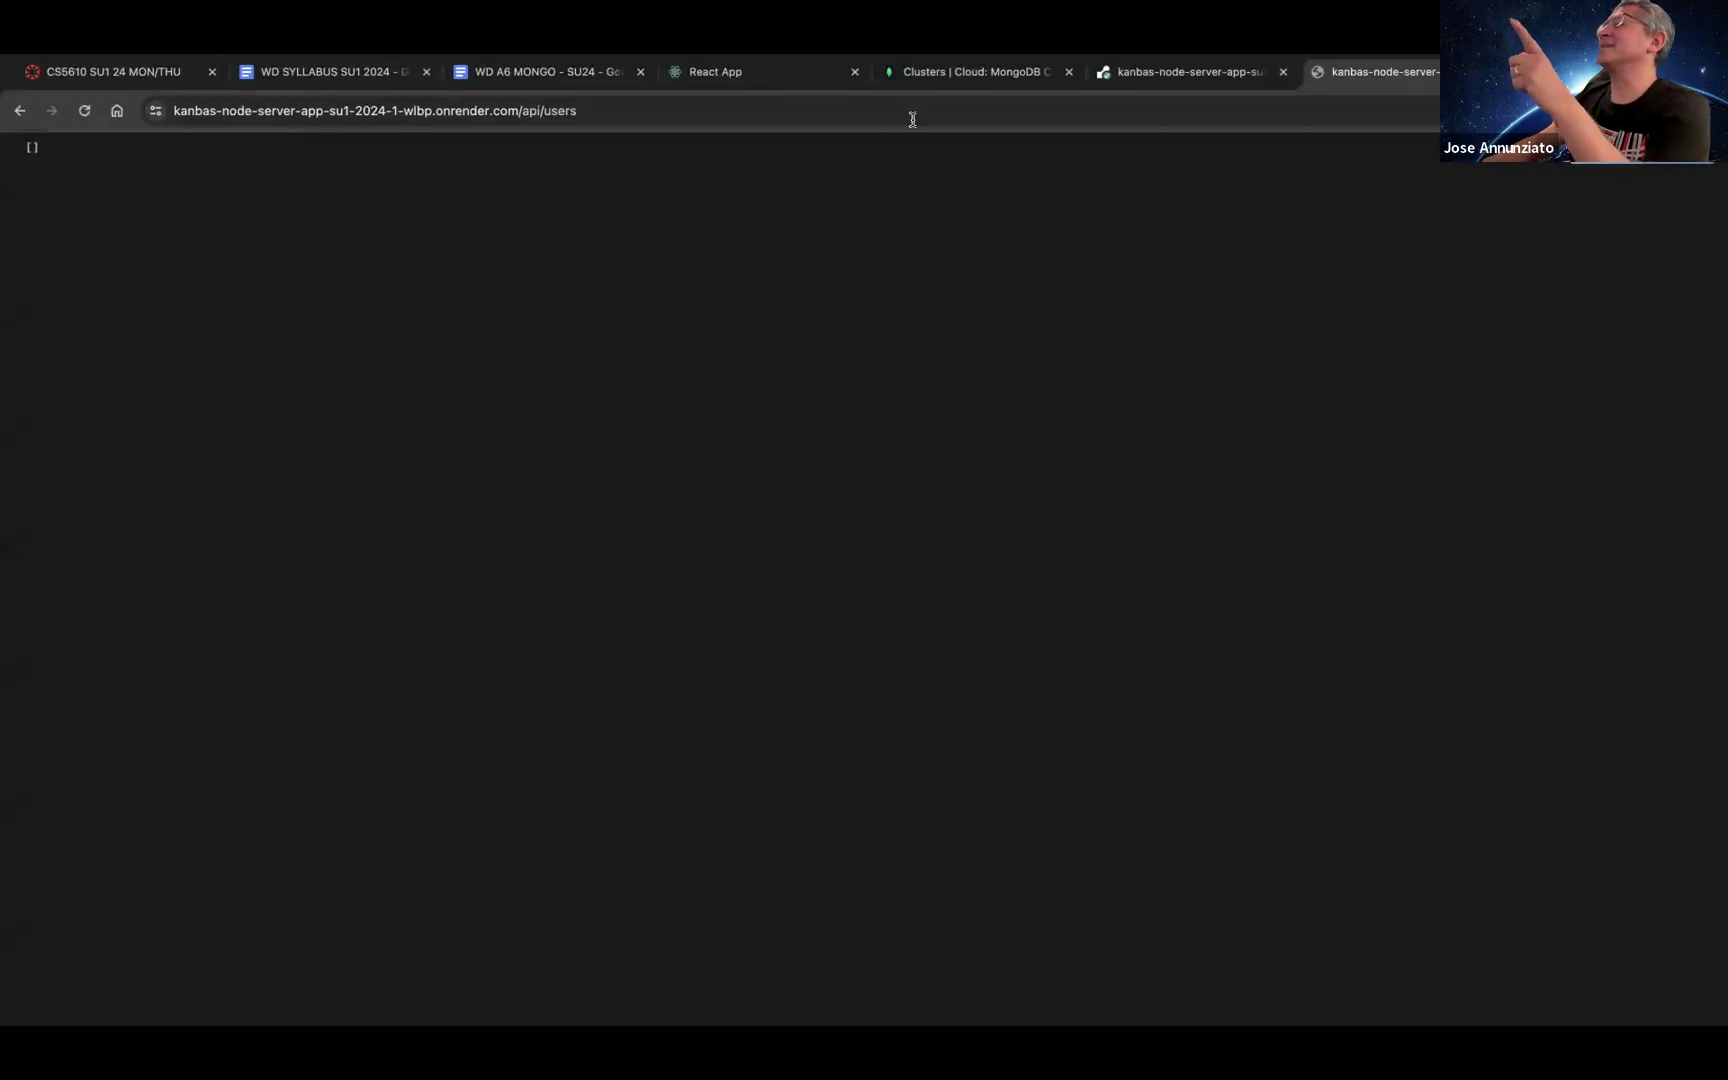
{"action": "left_click", "coordinate": [1130, 70]}
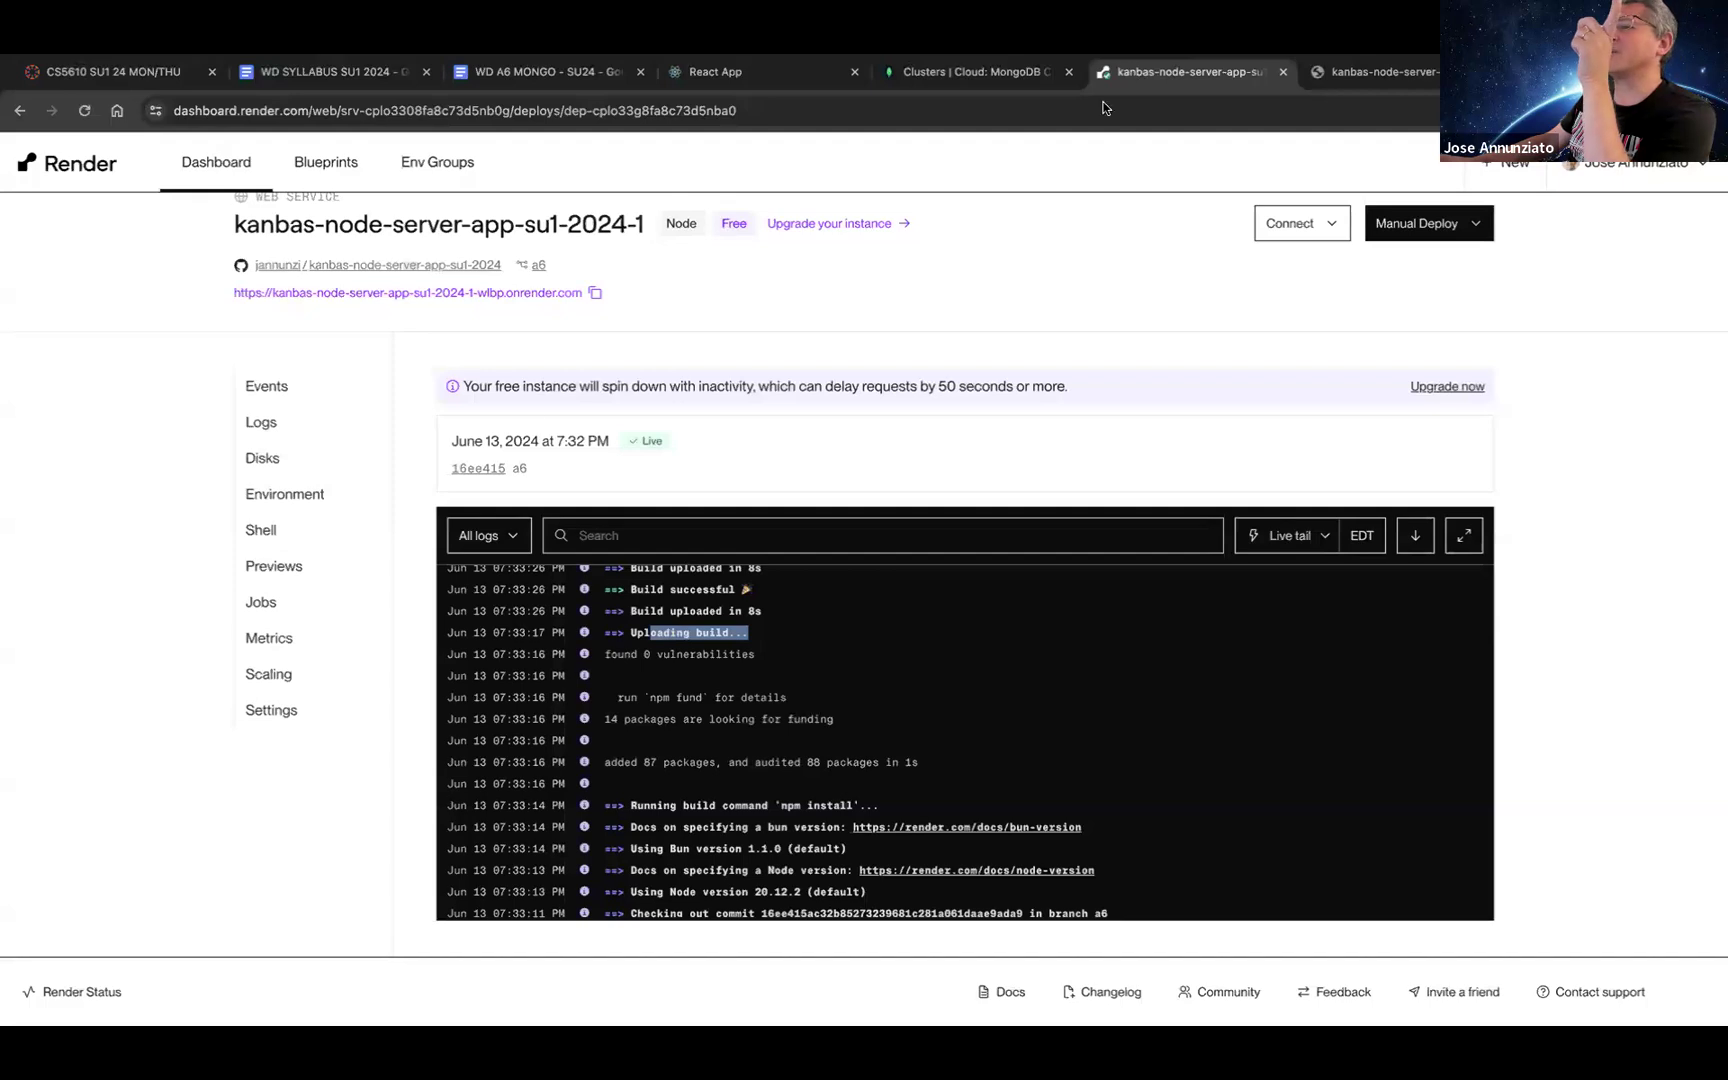
Step: Insert the kanbas-su1 database name after mongodb.net/ in the MONGO_CONNECTION_STRING environment value
{"action": "left_click", "coordinate": [312, 497]}
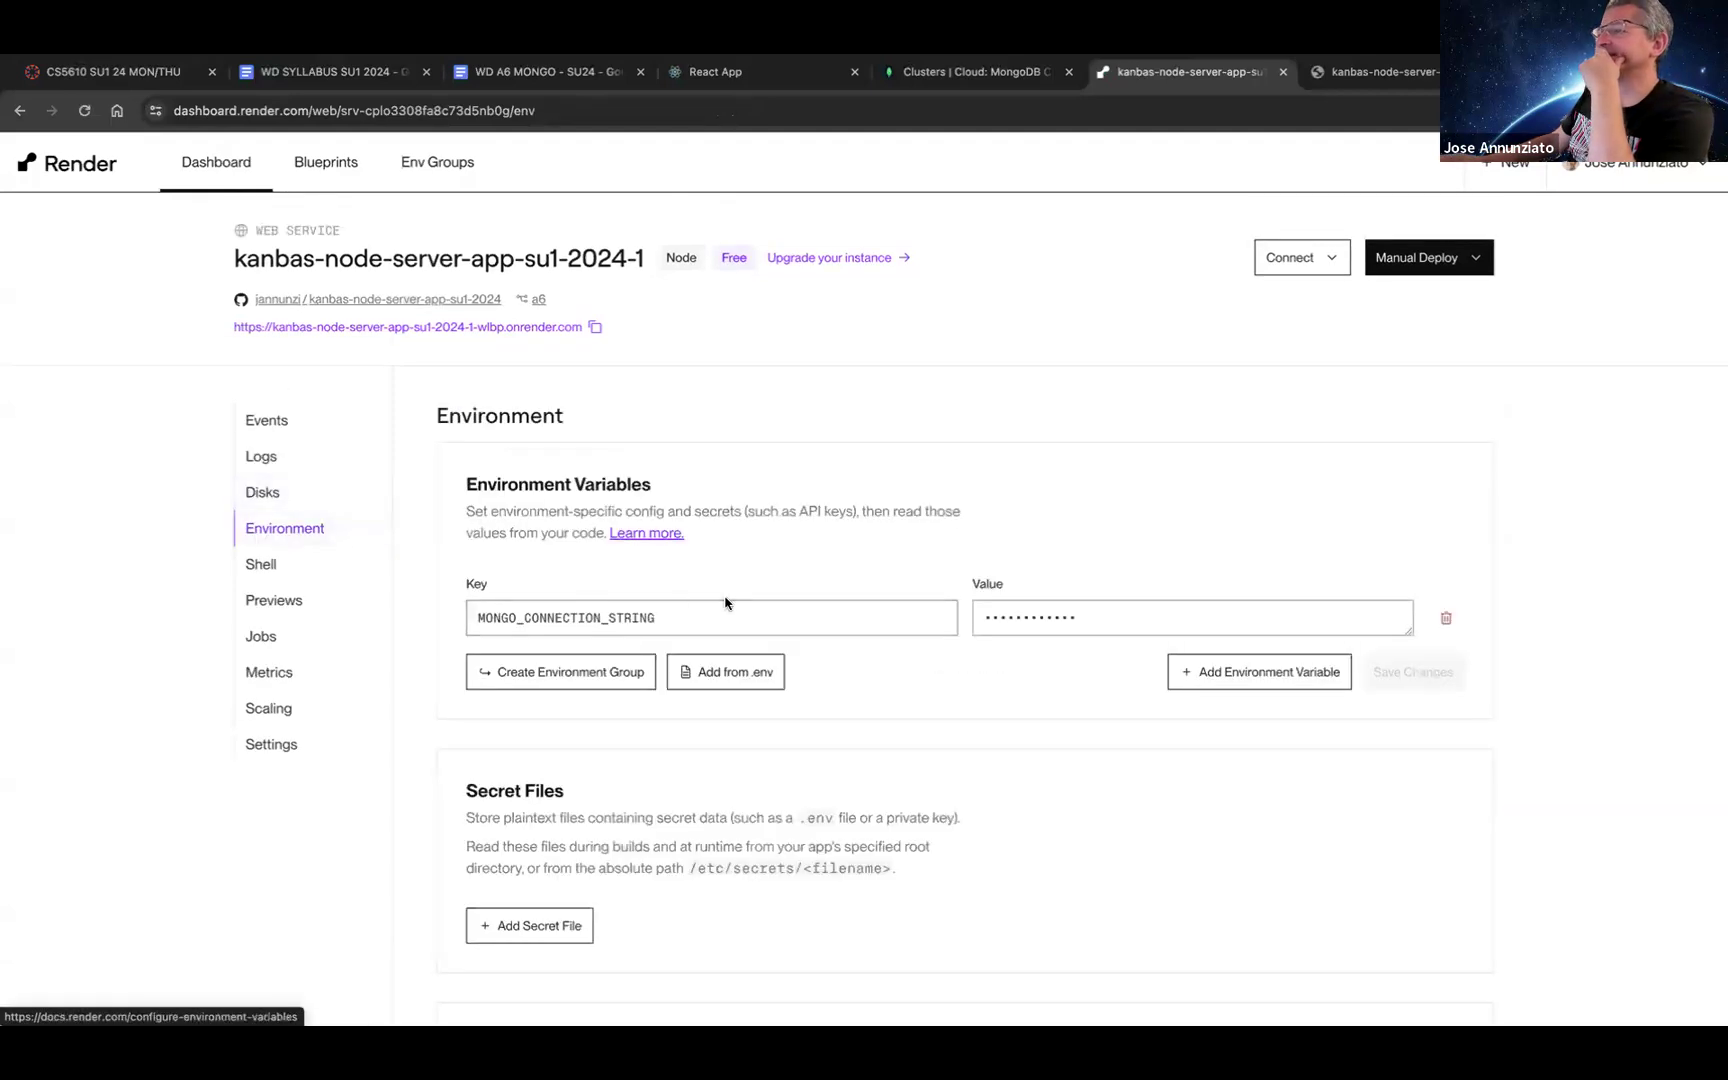
{"action": "left_click", "coordinate": [1381, 635]}
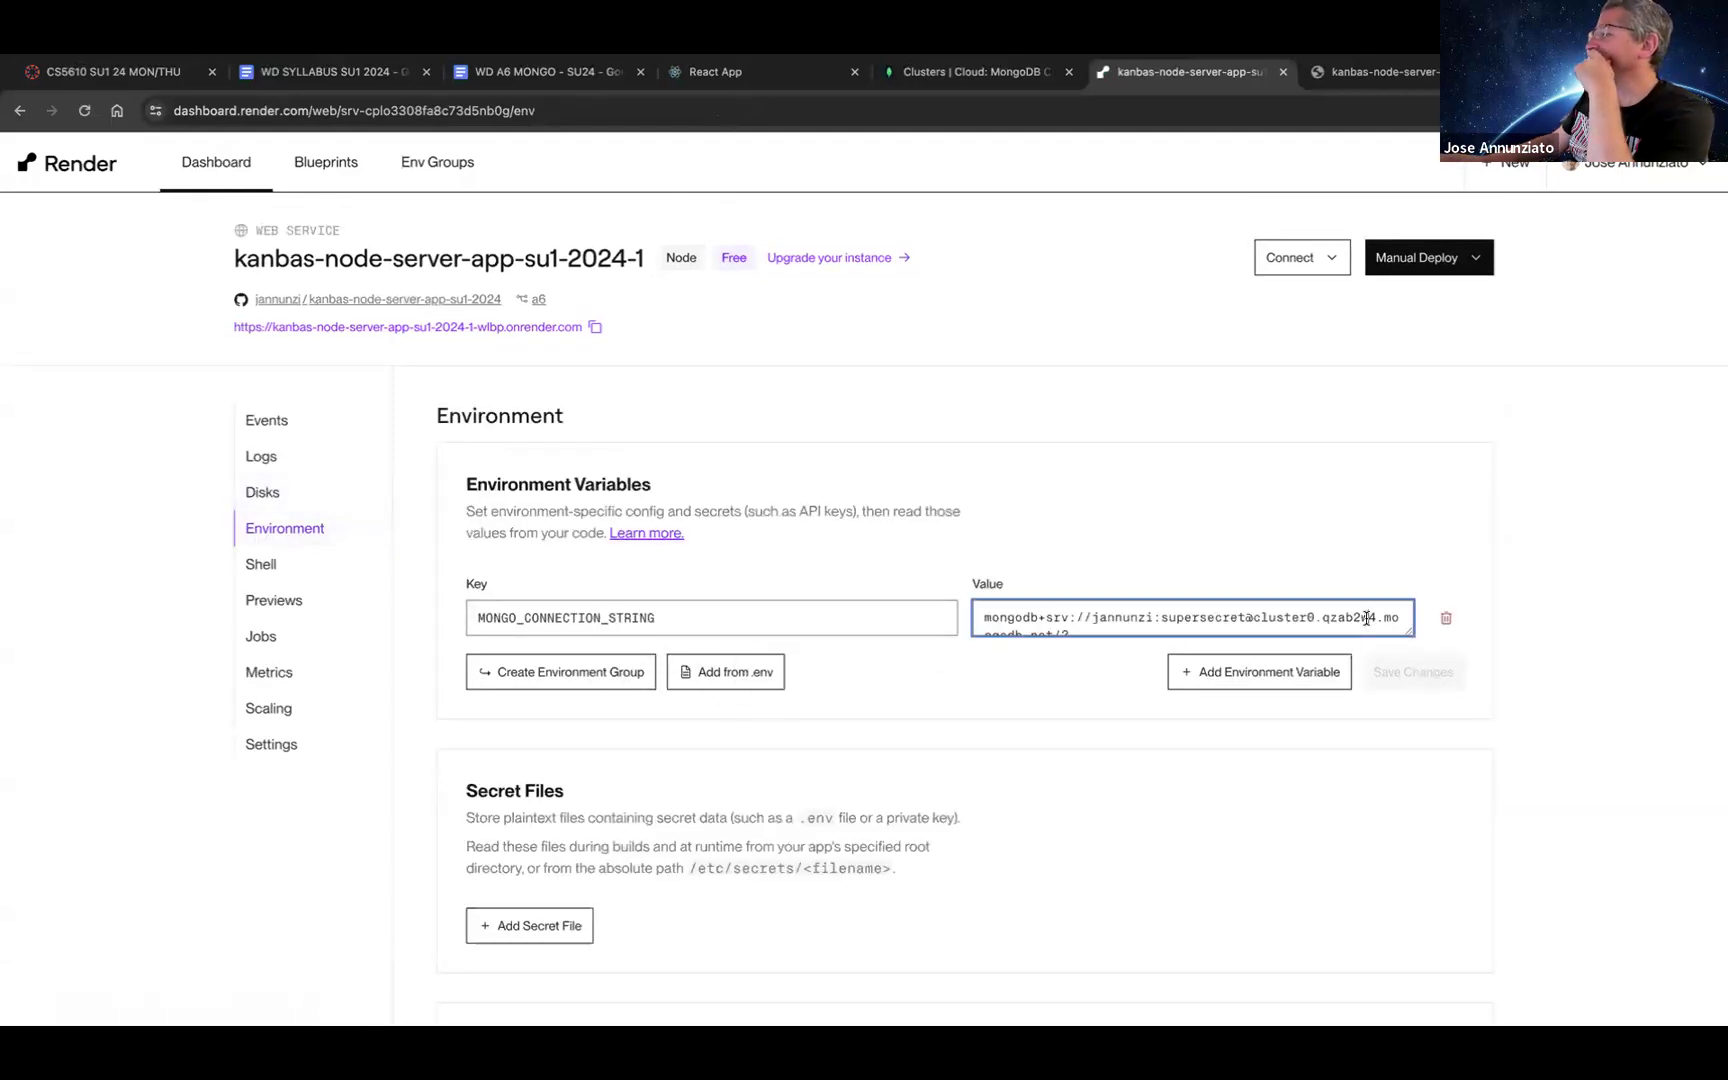
{"action": "left_click_drag", "start_coordinate": [1405, 632], "coordinate": [1458, 818]}
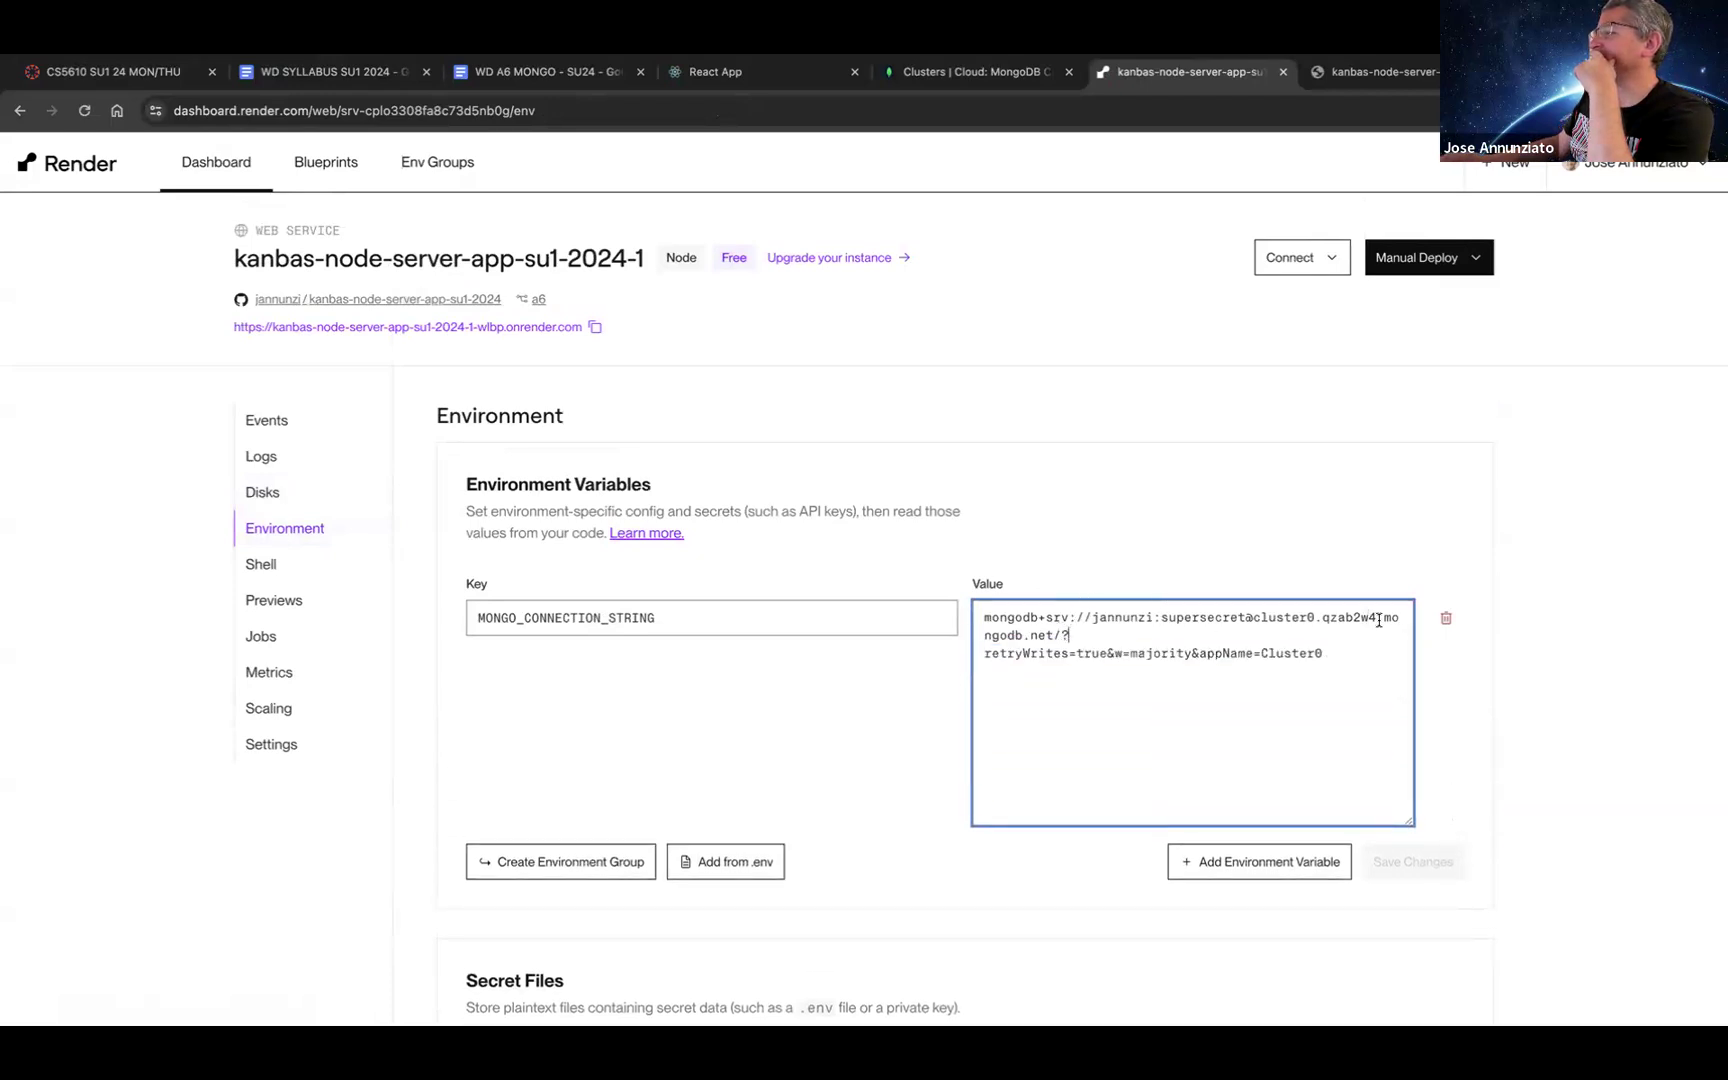
{"action": "key", "text": "Left"}
{"action": "type", "text": "kanba"}
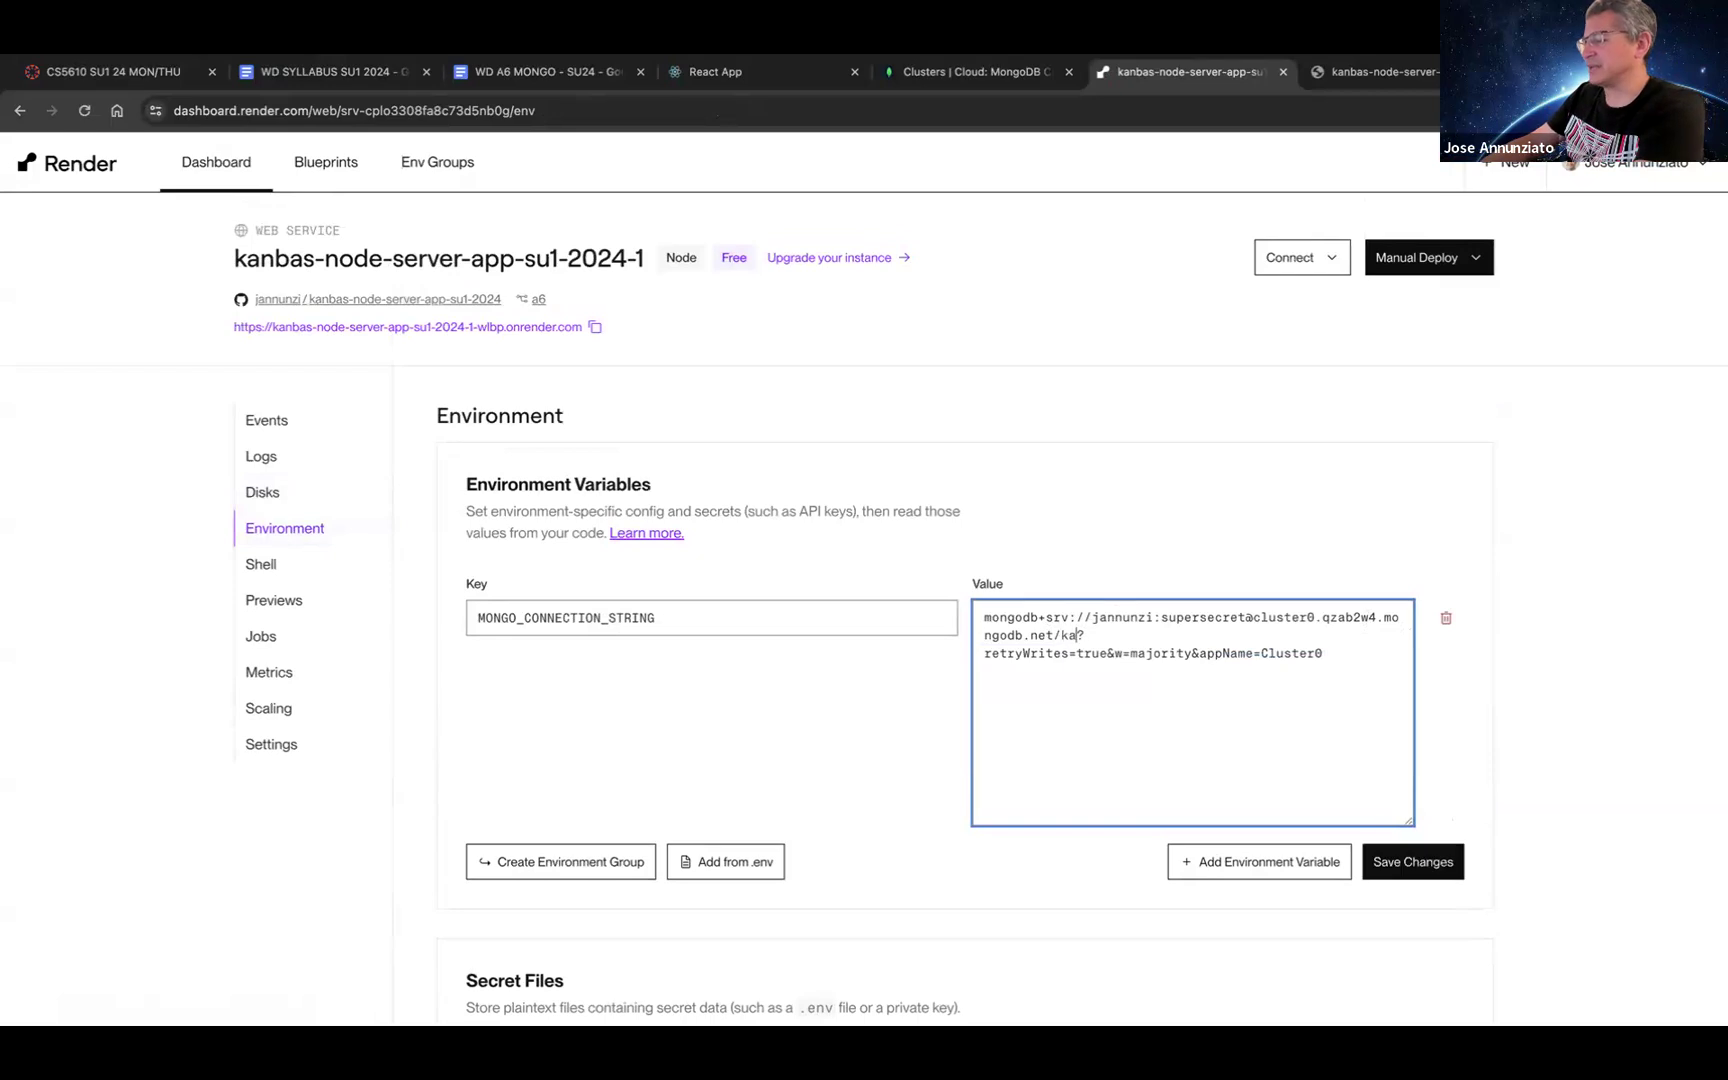
{"action": "type", "text": "s-s"}
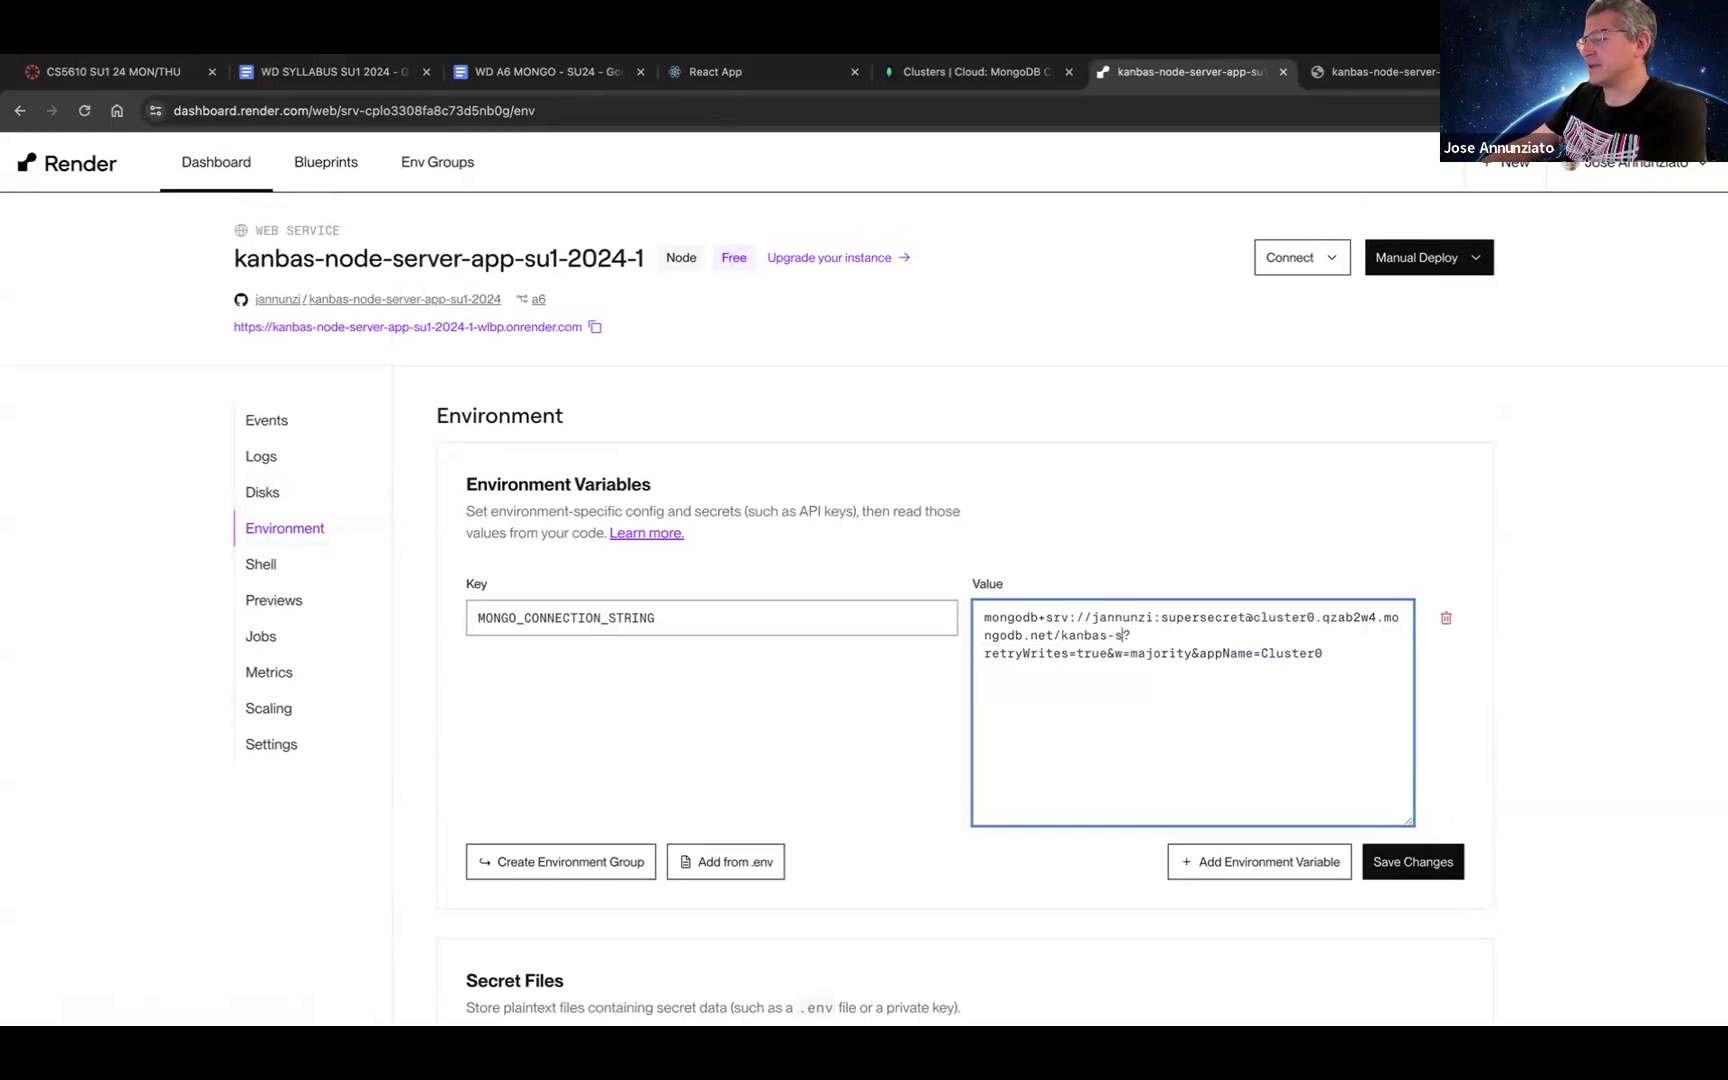
{"action": "key", "text": "Tab"}
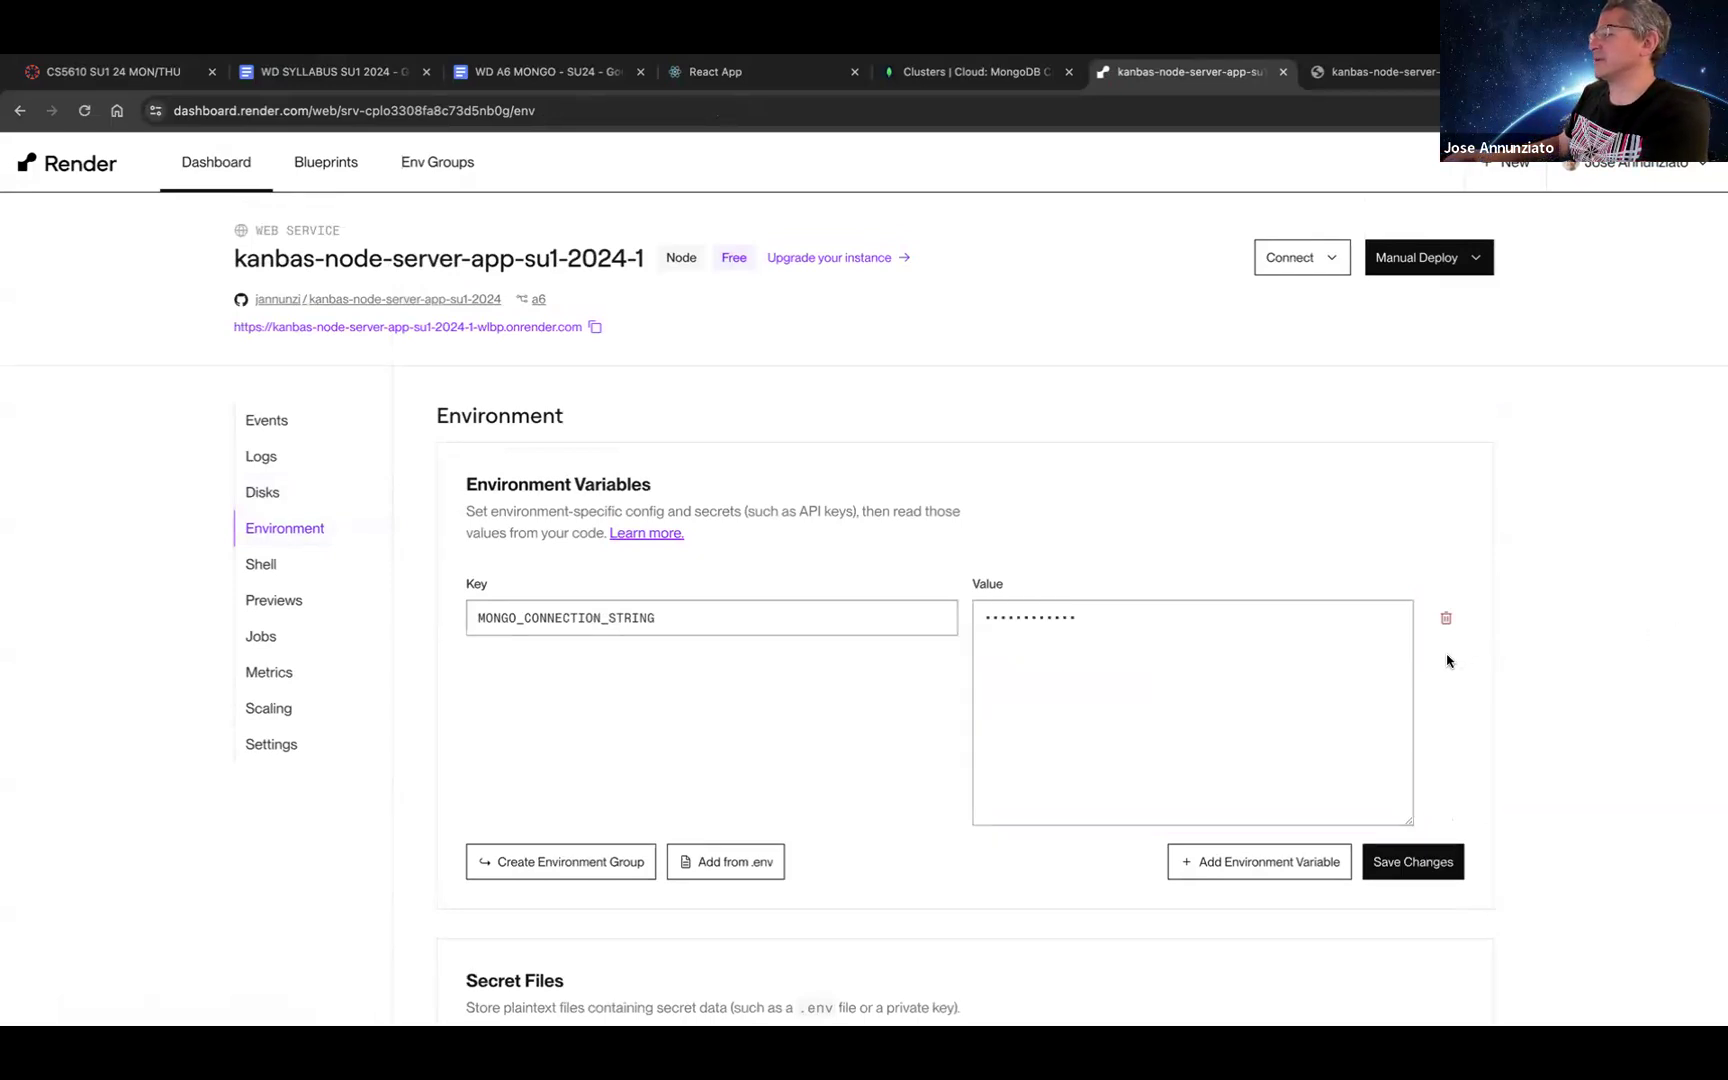
{"action": "left_click", "coordinate": [1335, 673]}
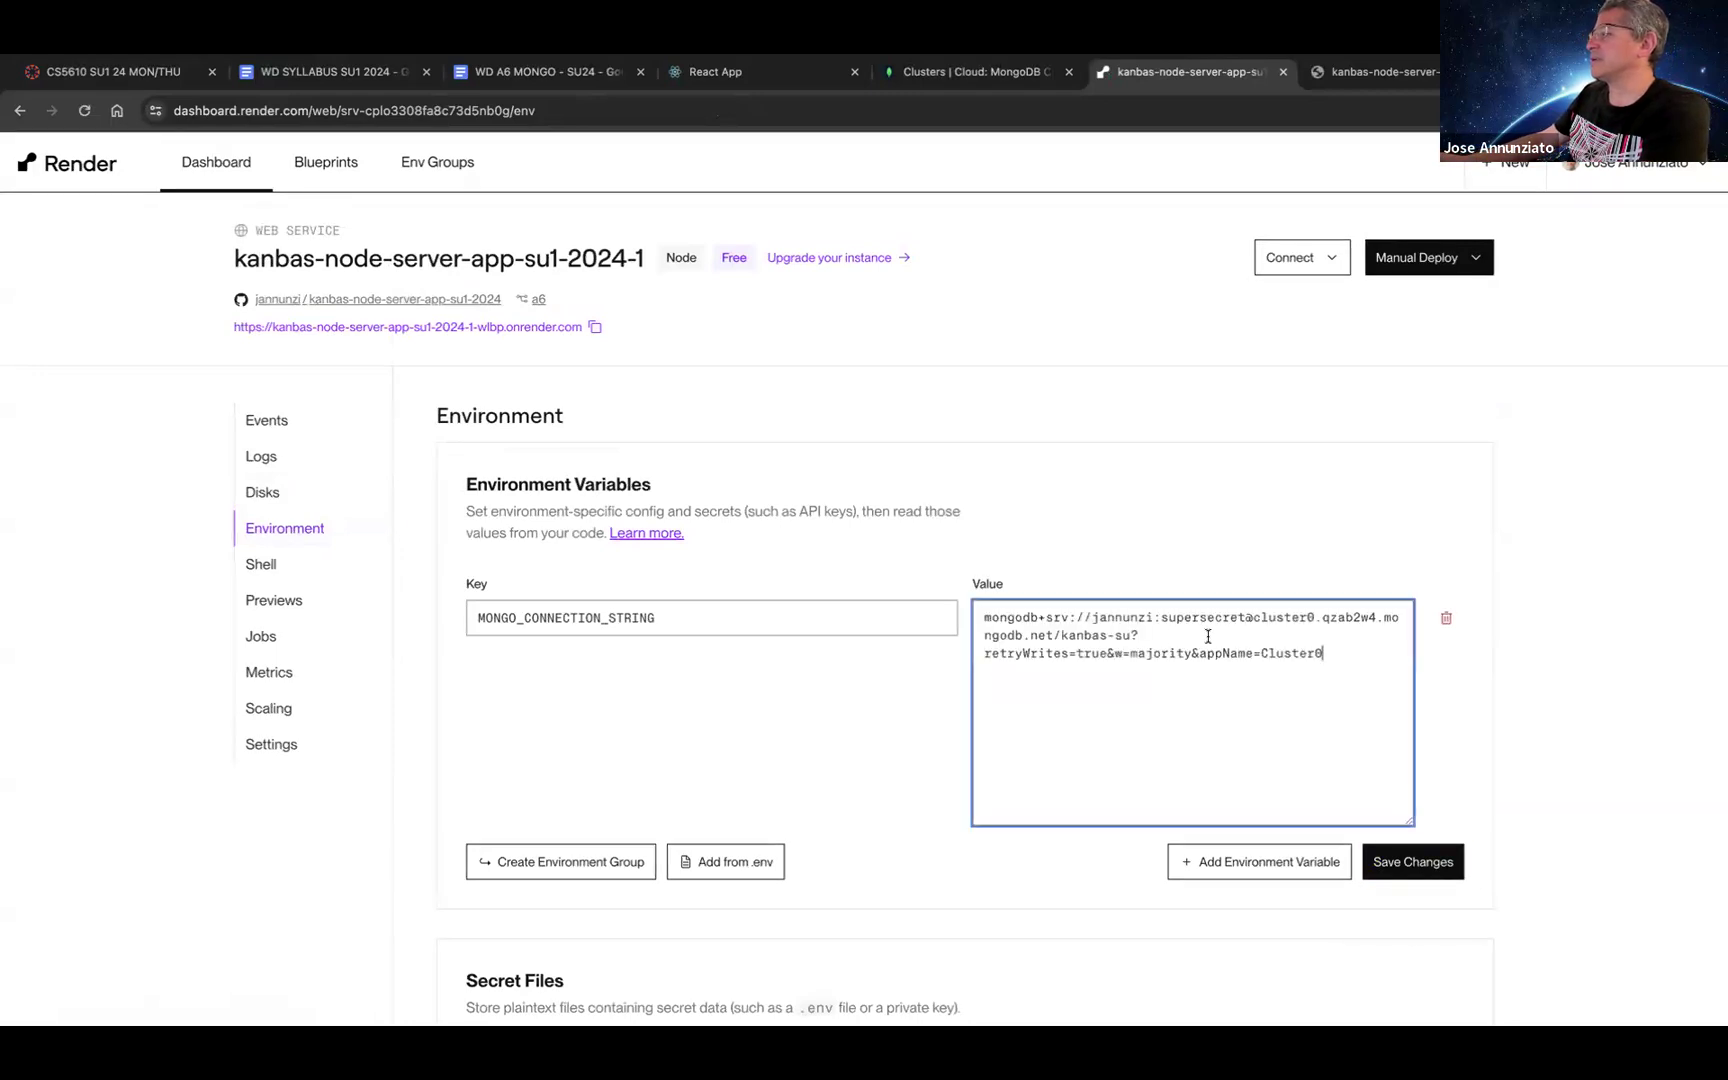
{"action": "left_click", "coordinate": [1128, 636]}
{"action": "type", "text": "1"}
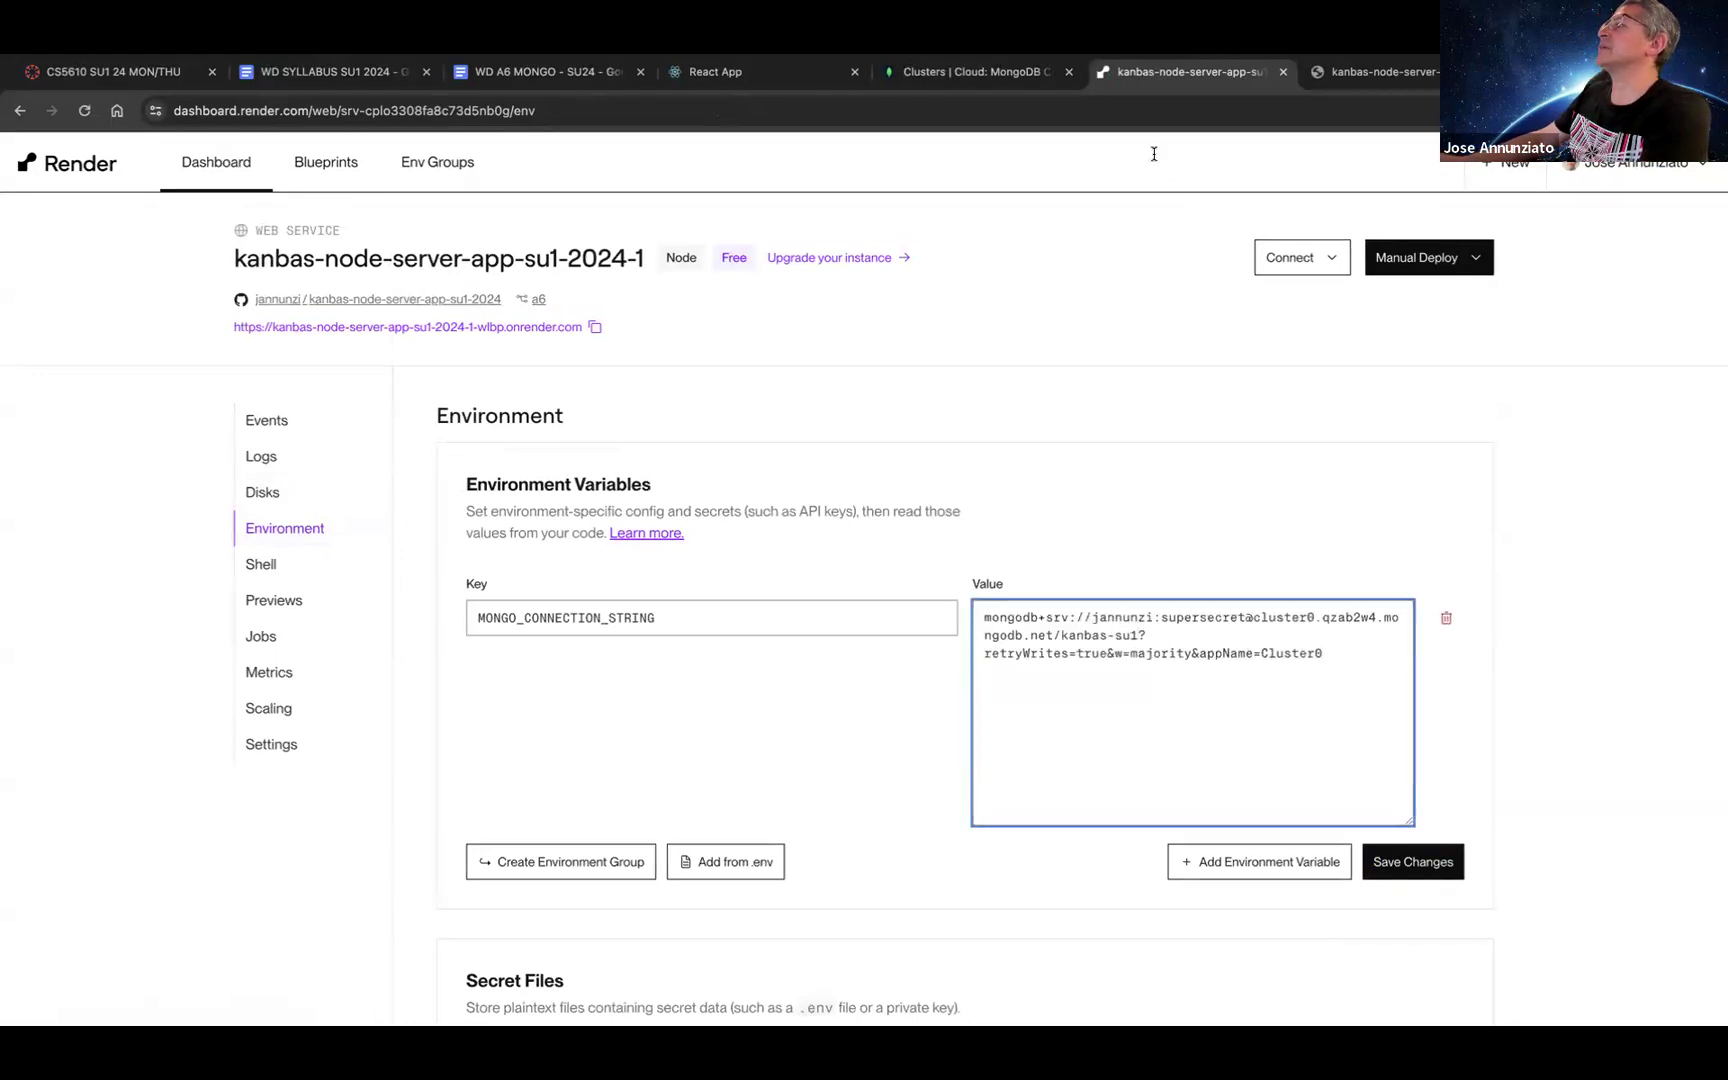
{"action": "left_click", "coordinate": [927, 72]}
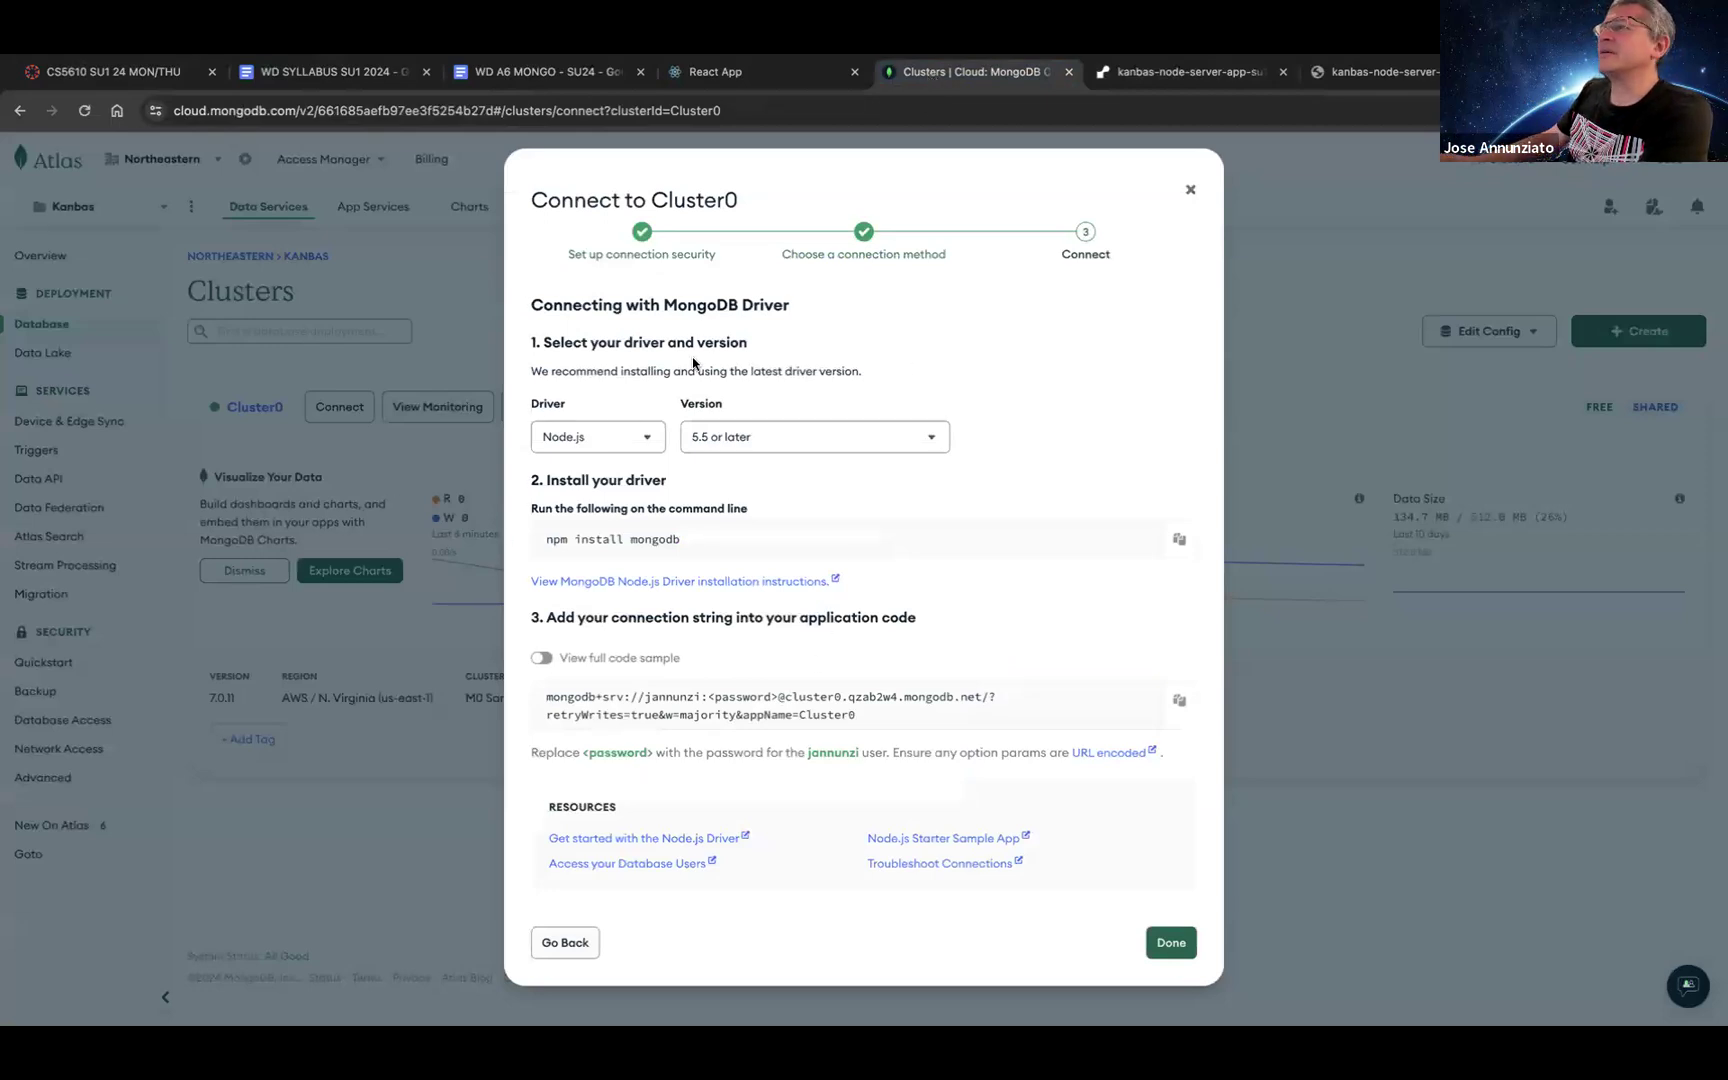
Step: Check that the Atlas kanbas-su1 users collection holds 9 documents, then return to Render's Environment page
{"action": "key", "text": "Escape"}
{"action": "left_click", "coordinate": [590, 408]}
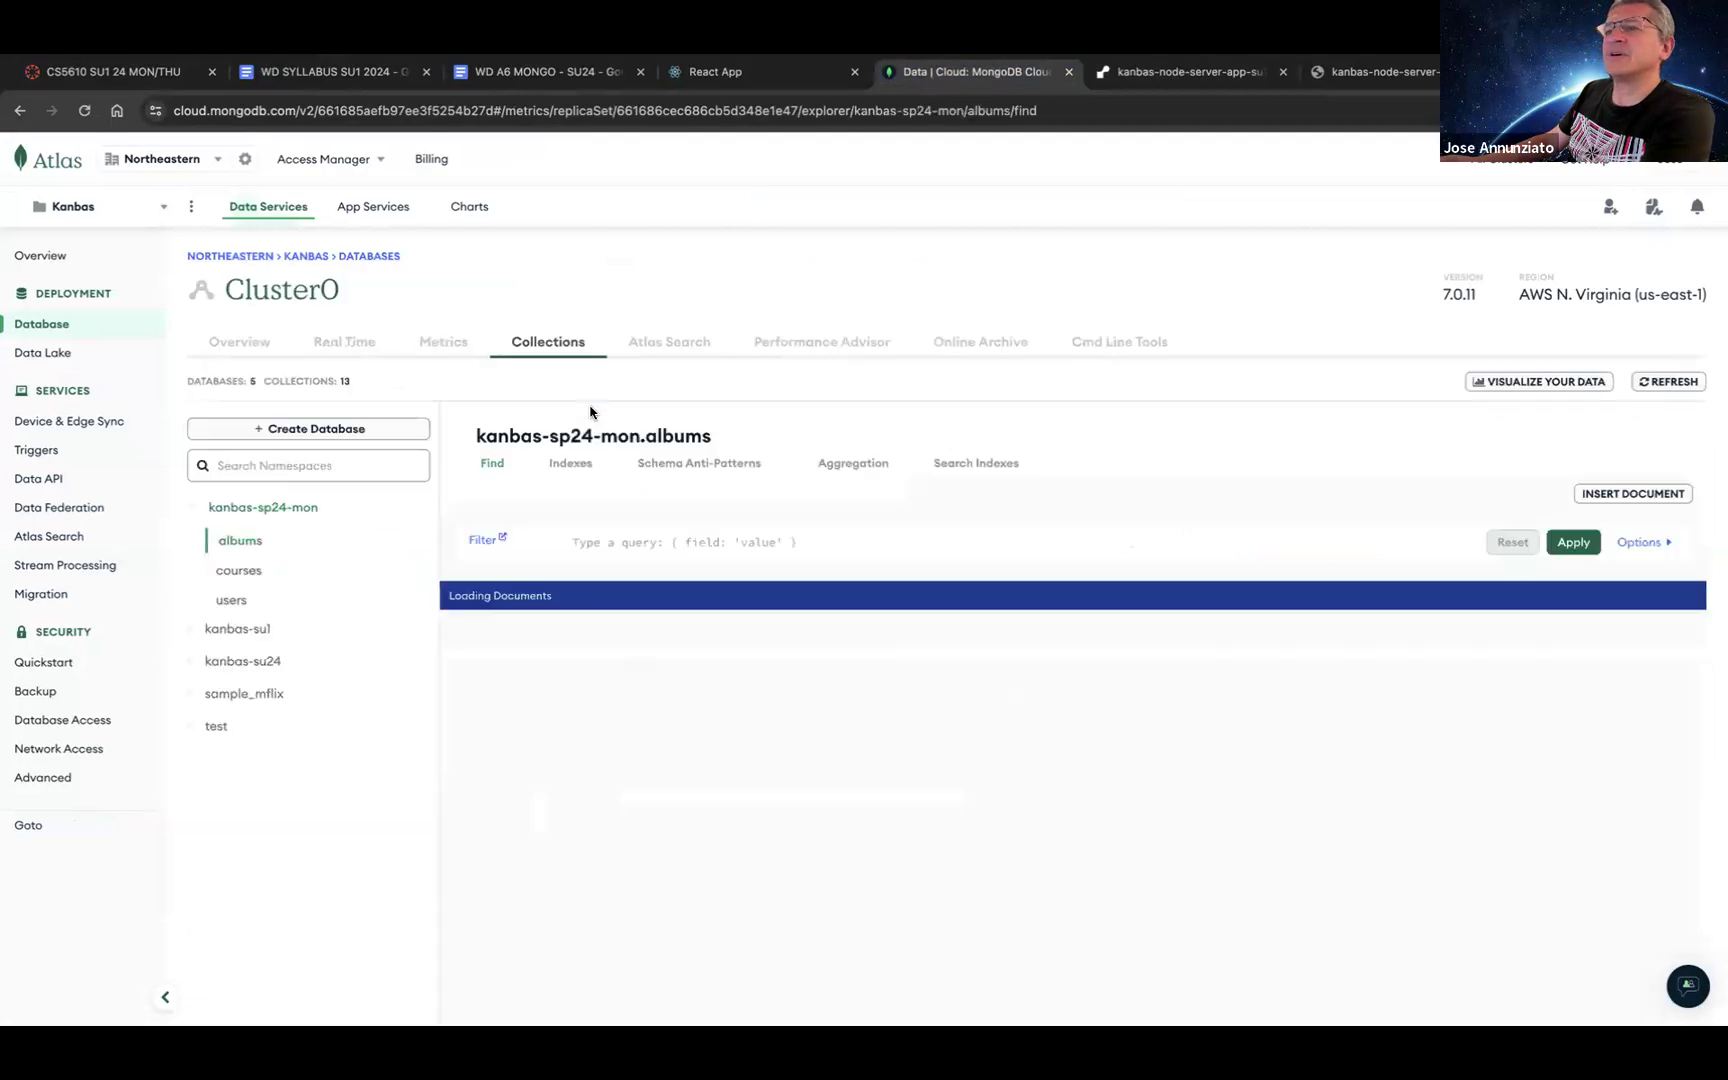
{"action": "left_click", "coordinate": [252, 630]}
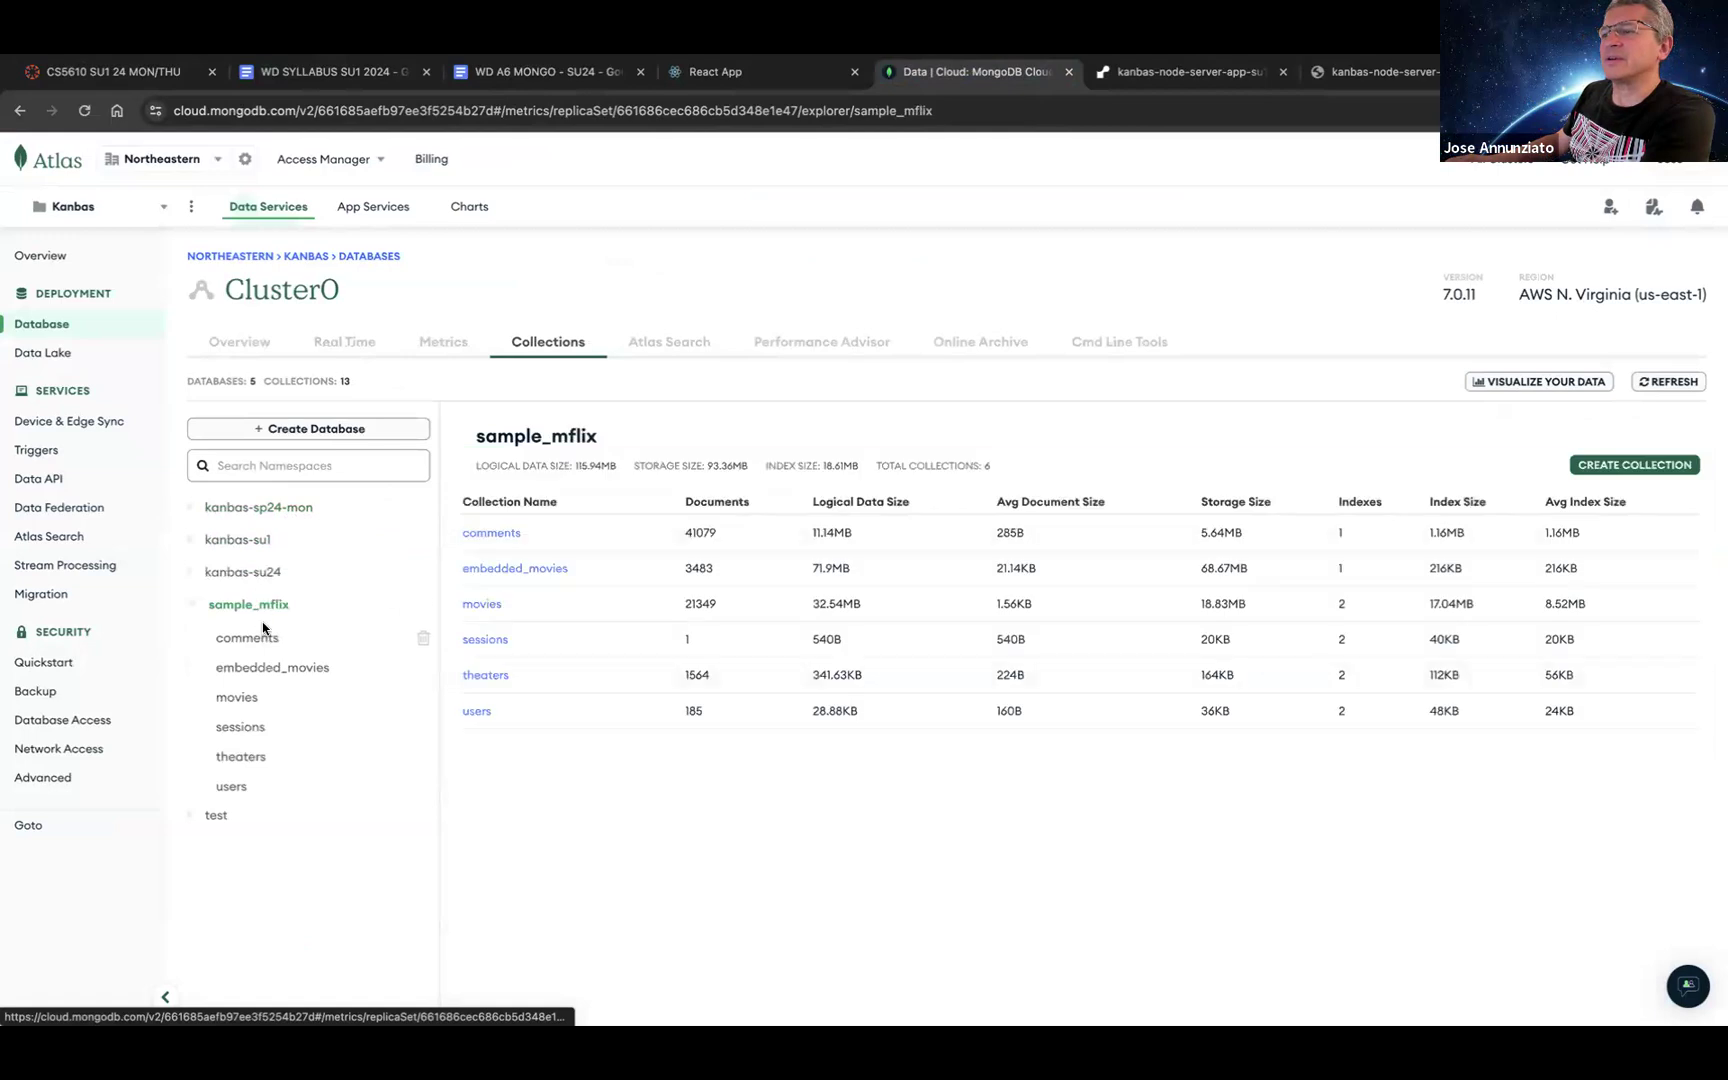
{"action": "left_click", "coordinate": [266, 539]}
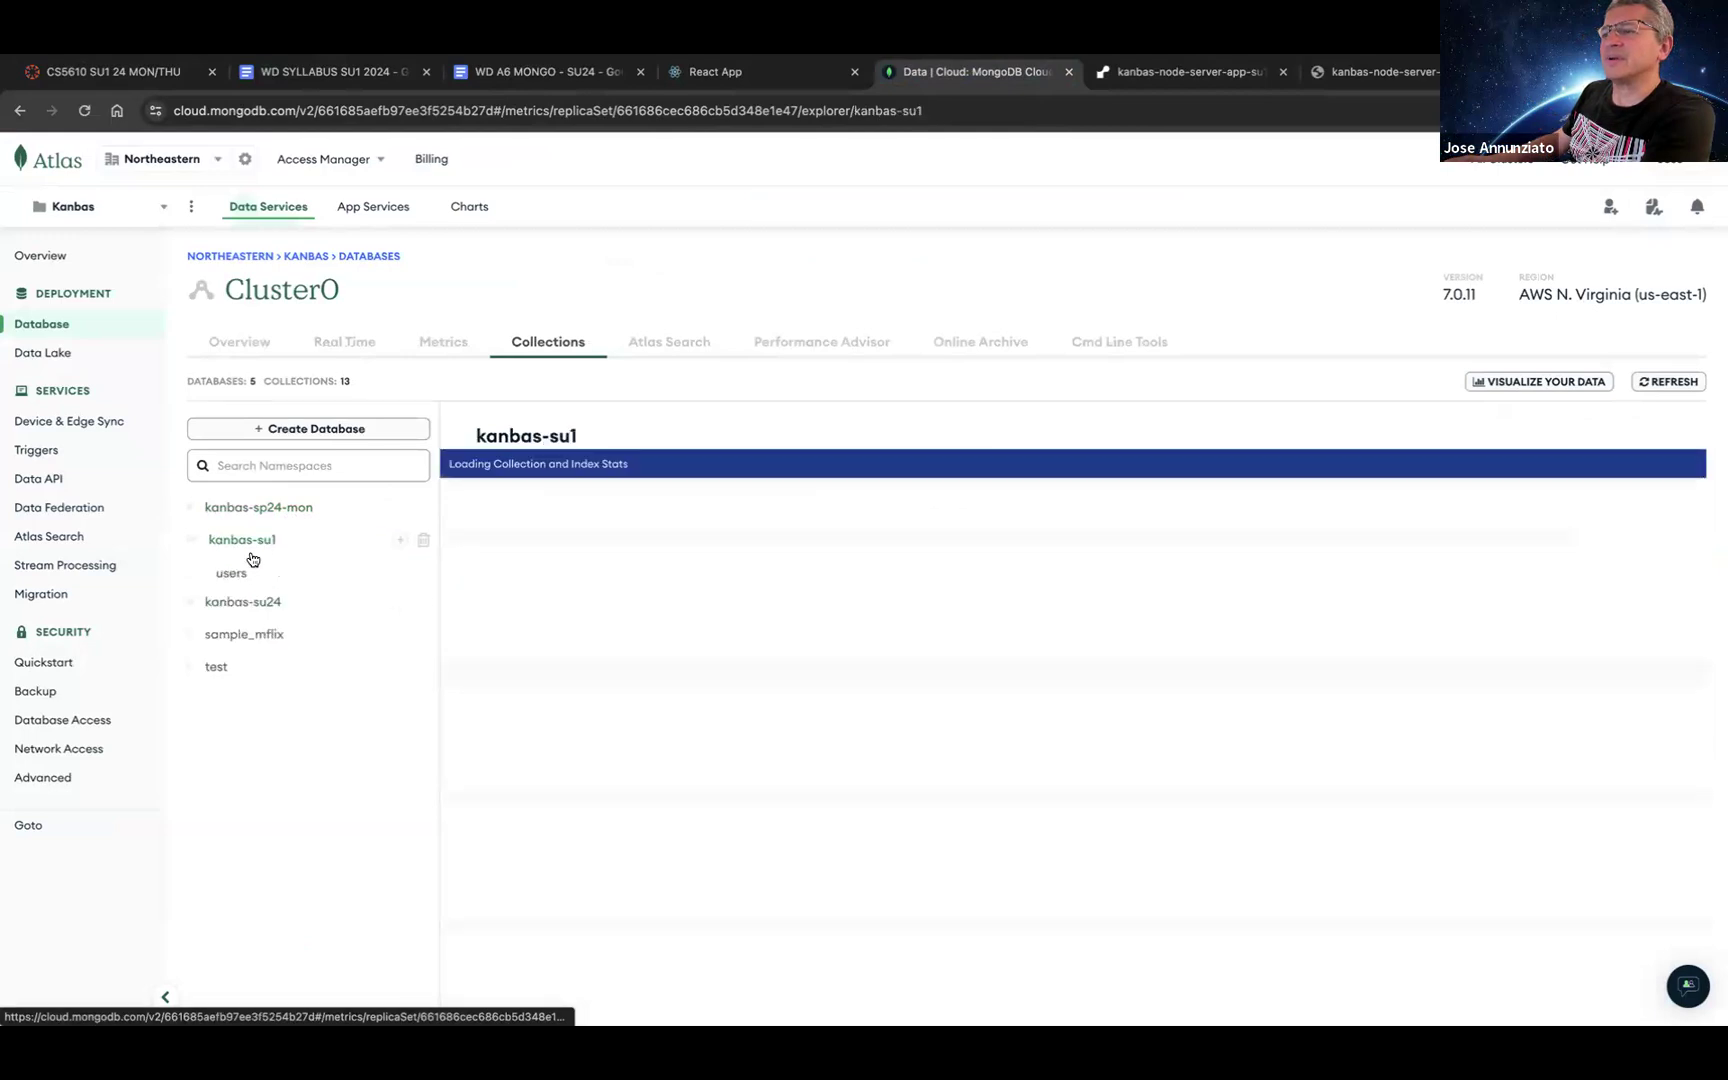
{"action": "left_click", "coordinate": [235, 579]}
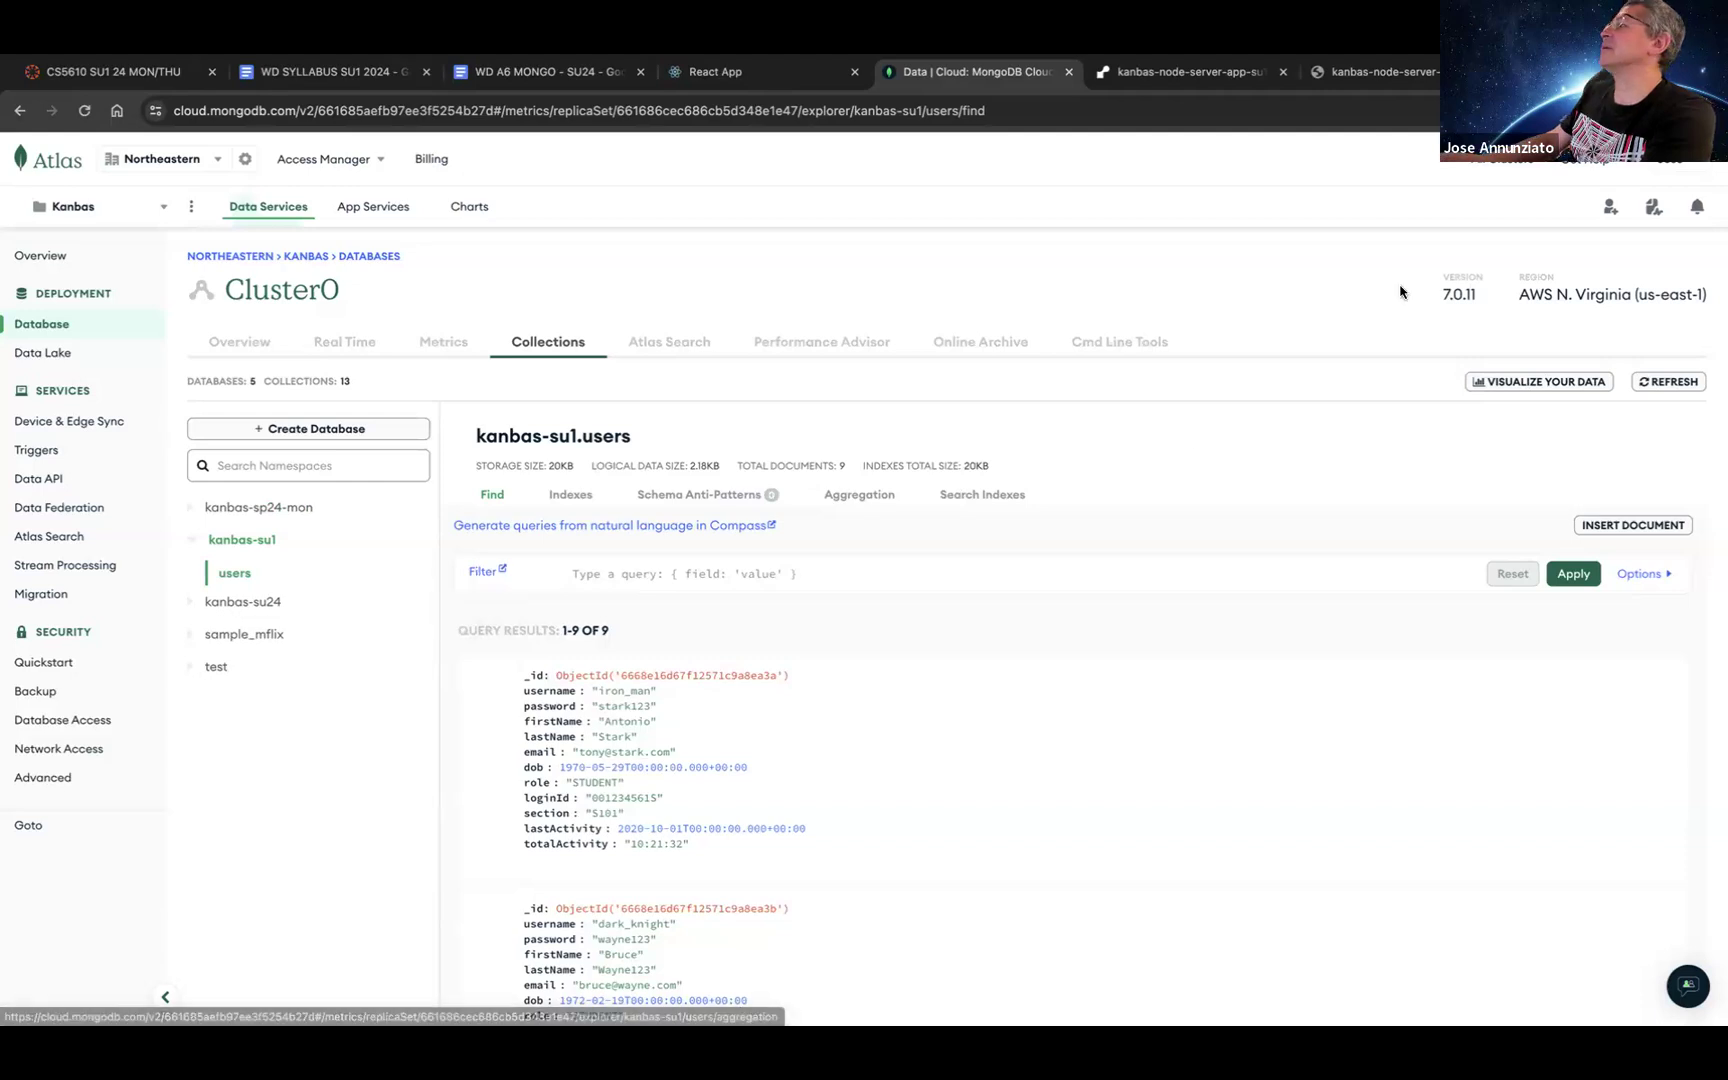
{"action": "left_click", "coordinate": [1341, 72]}
{"action": "left_click", "coordinate": [1237, 74]}
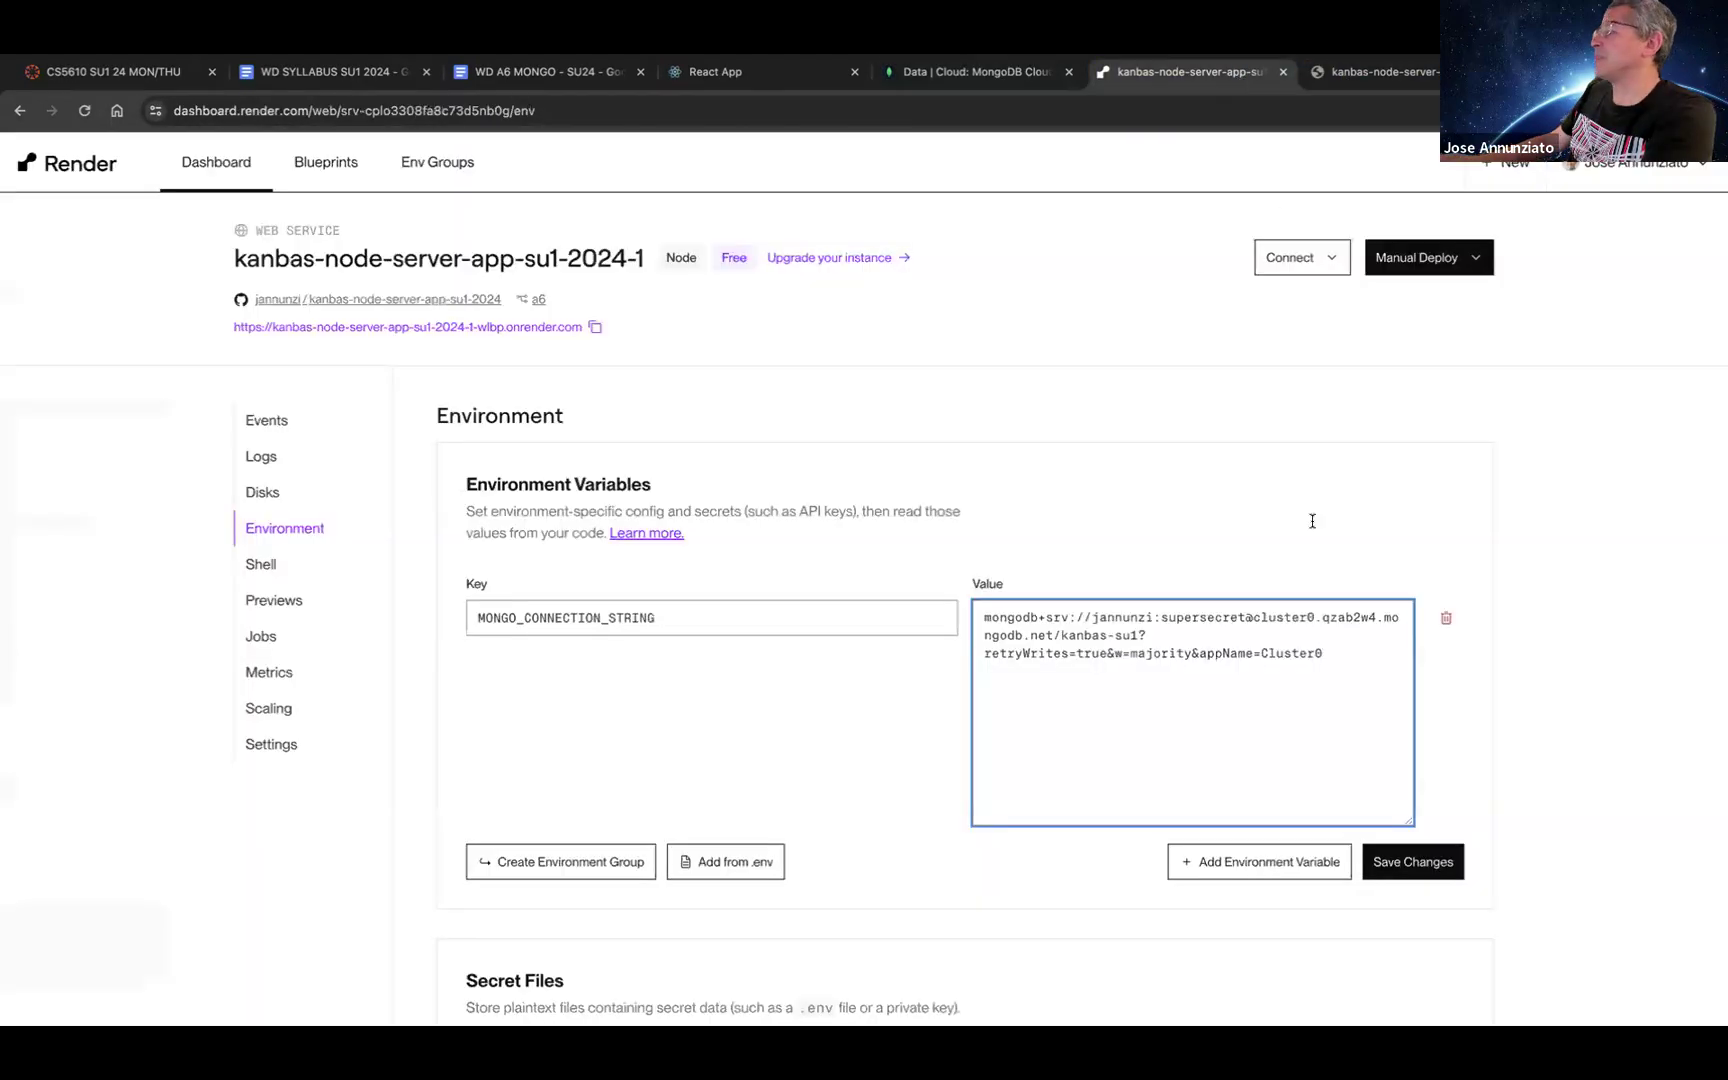
Step: Save the kanbas-su1 MONGO_CONNECTION_STRING and manually deploy the latest commit
{"action": "left_click", "coordinate": [1396, 865]}
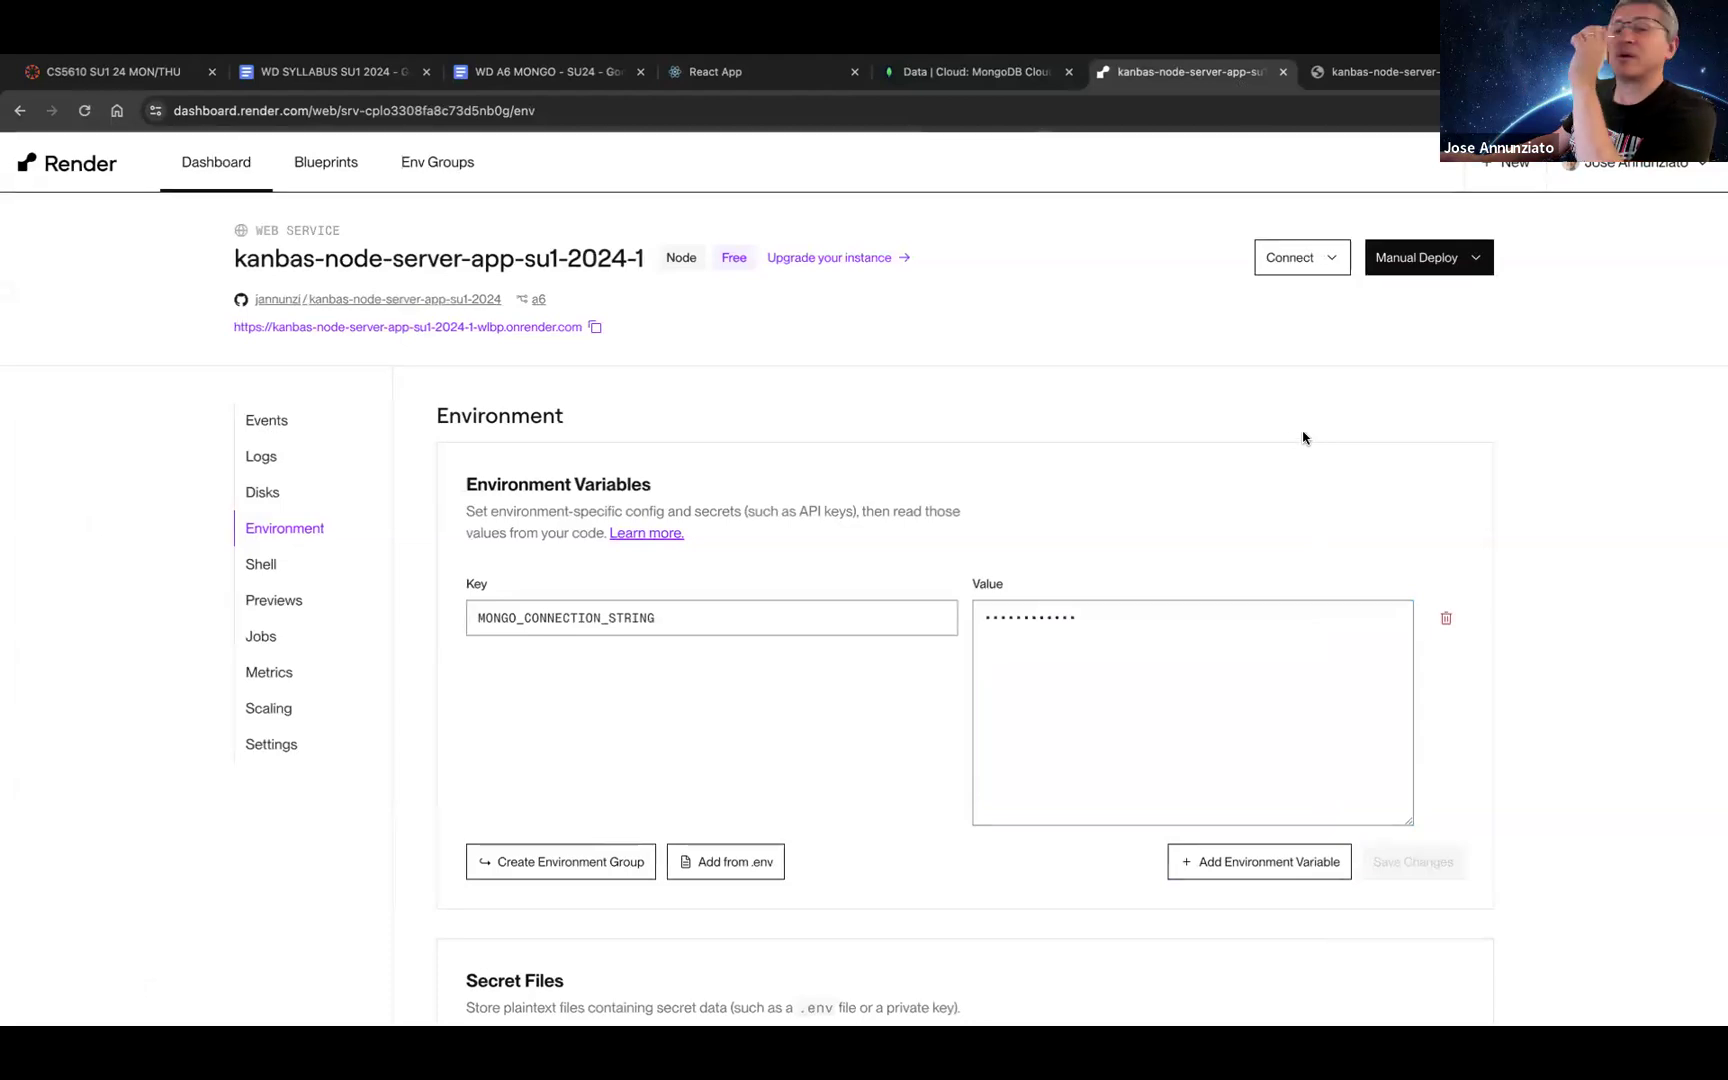
{"action": "left_click", "coordinate": [1438, 276]}
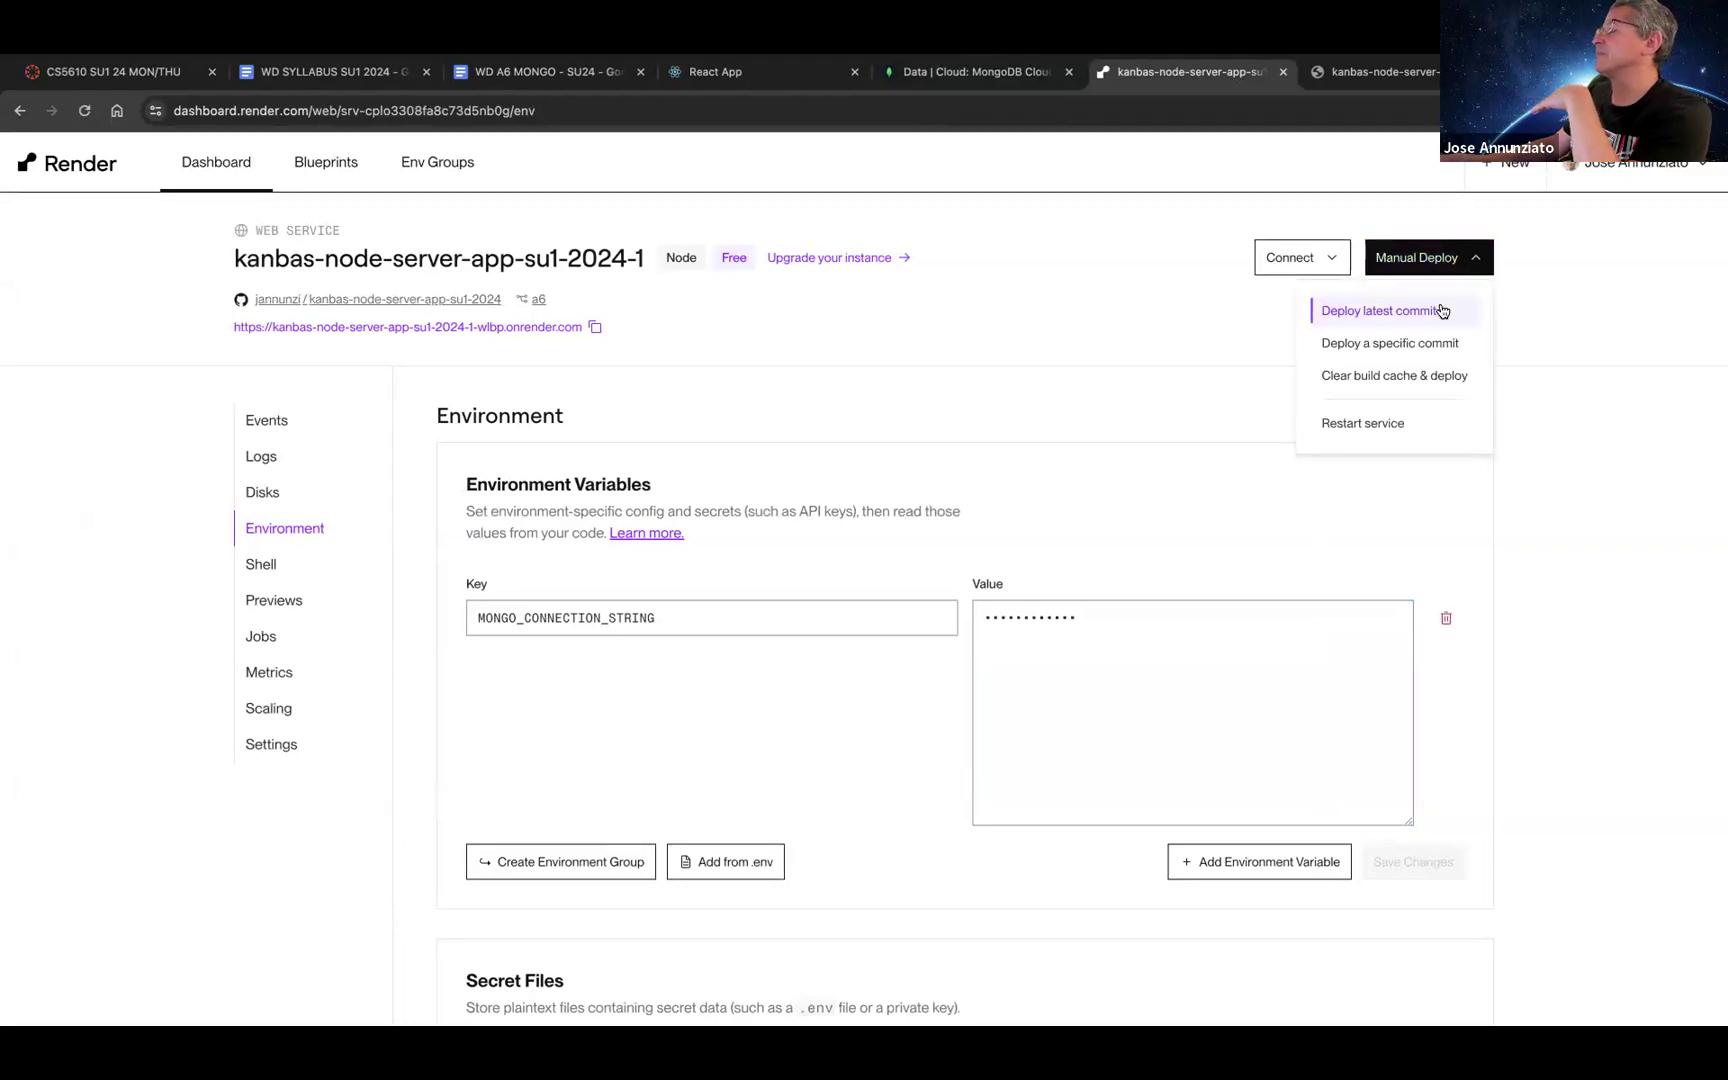
{"action": "left_click", "coordinate": [1441, 311]}
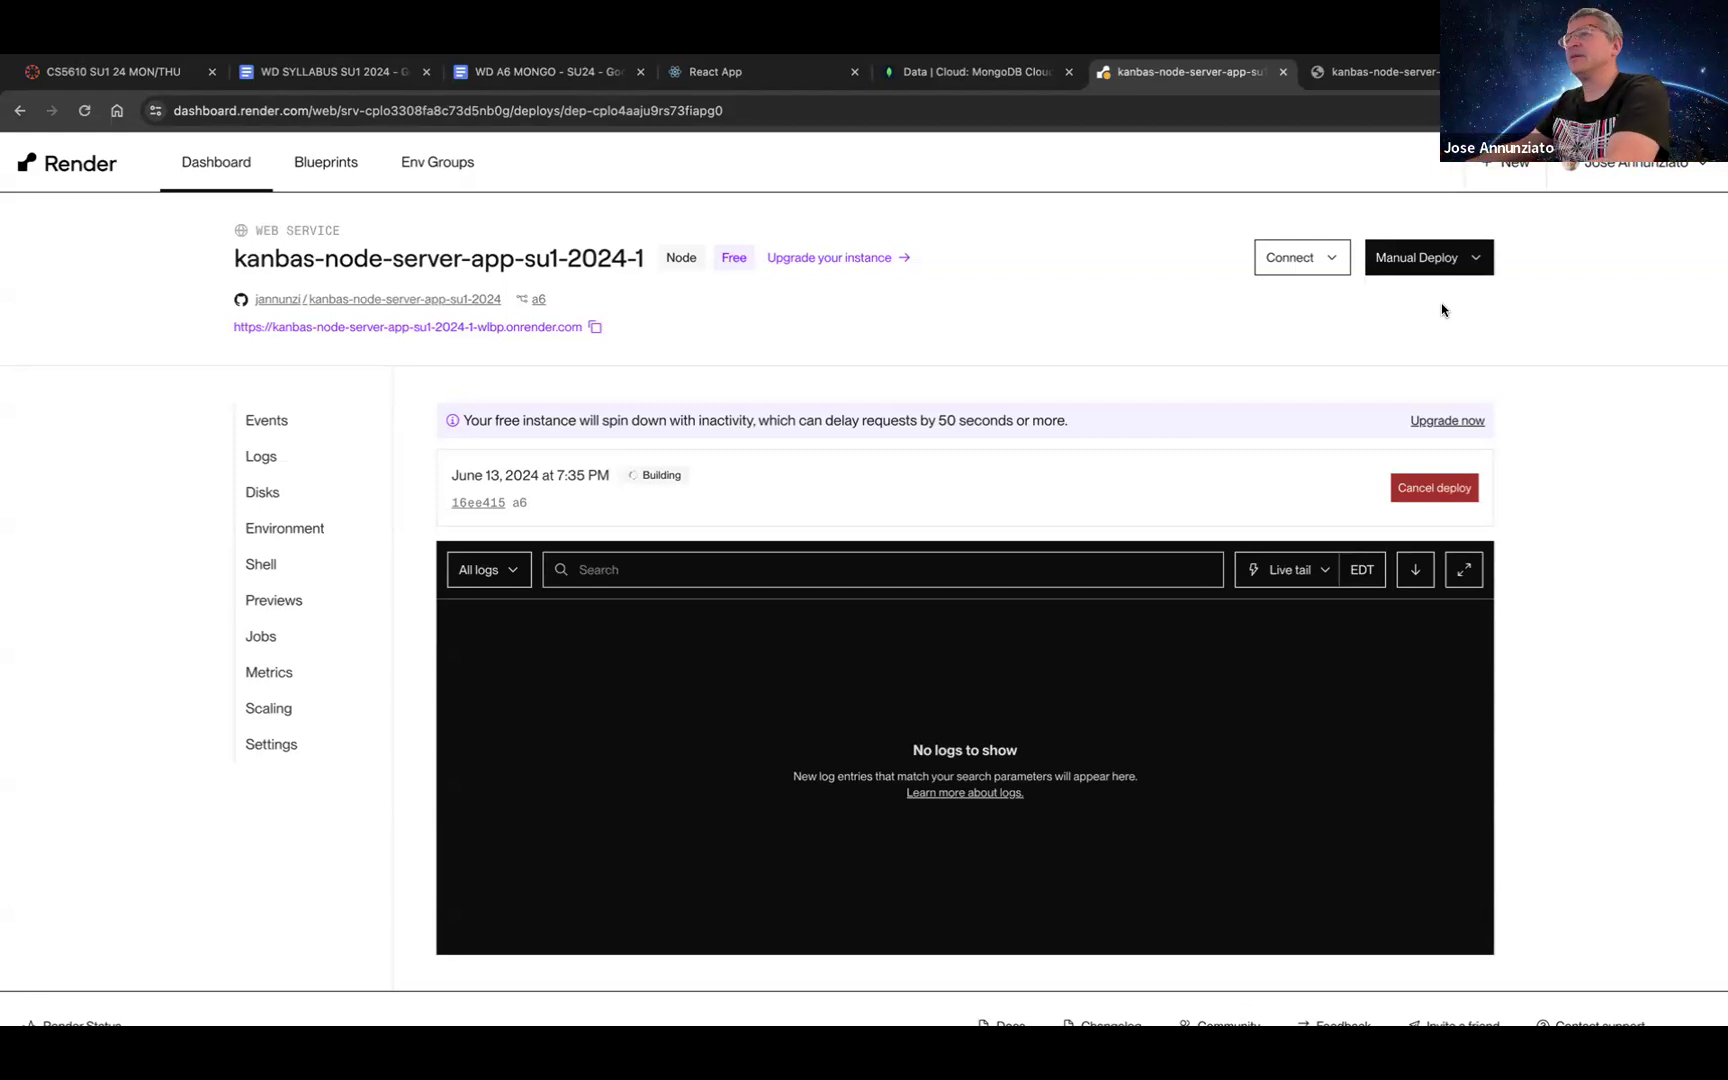
Step: Reload the deploy page to check build progress, then bring up the WD A6 MONGO - SU24 document
{"action": "key", "text": "ctrl+r"}
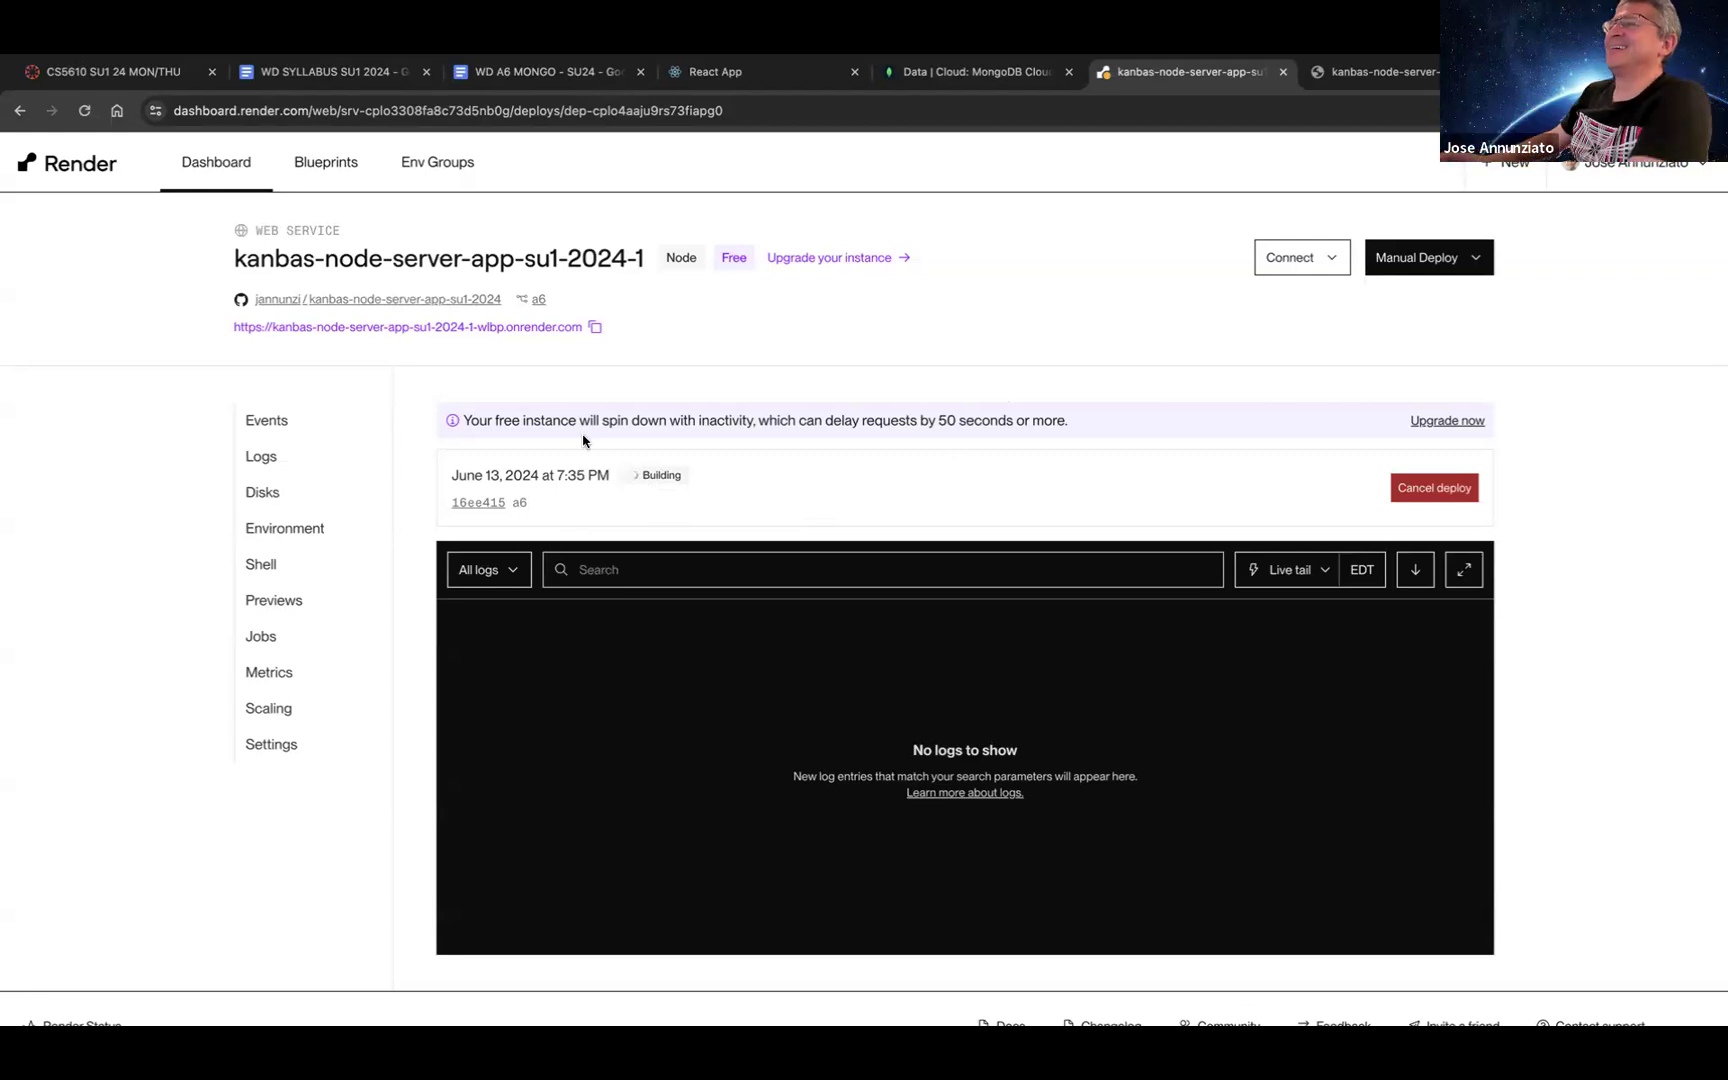
{"action": "left_click", "coordinate": [529, 73]}
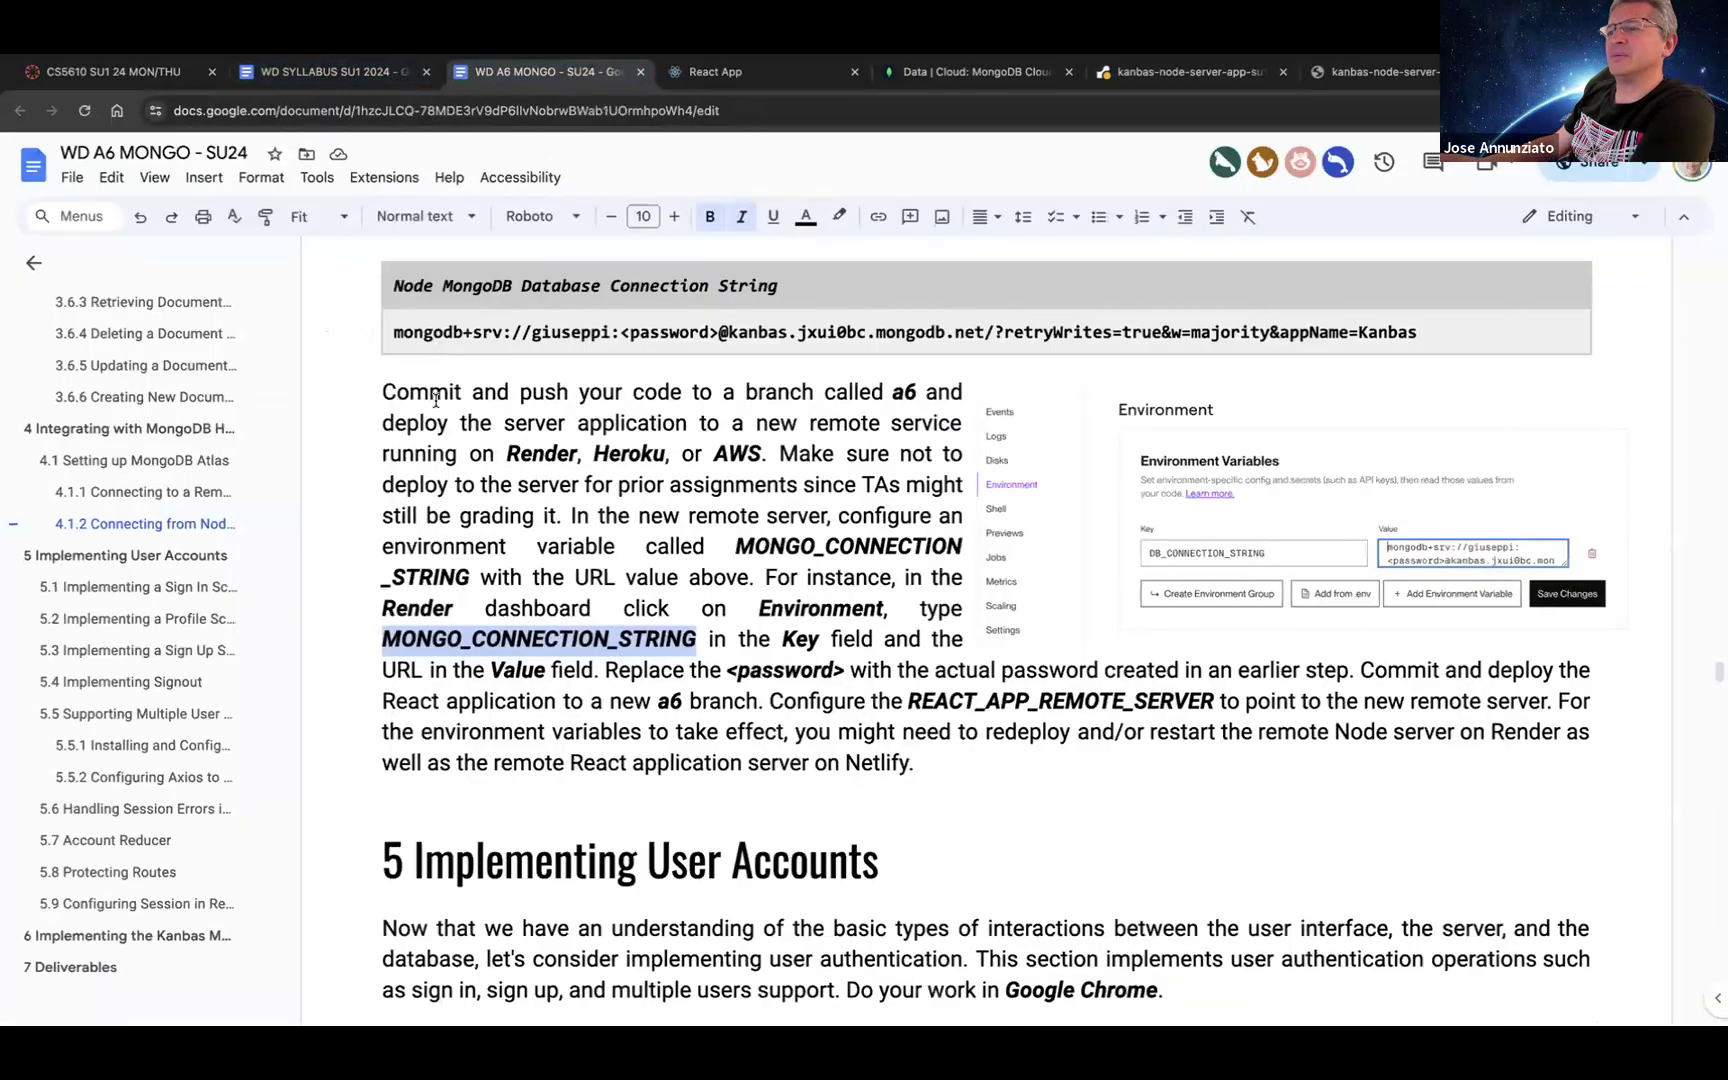